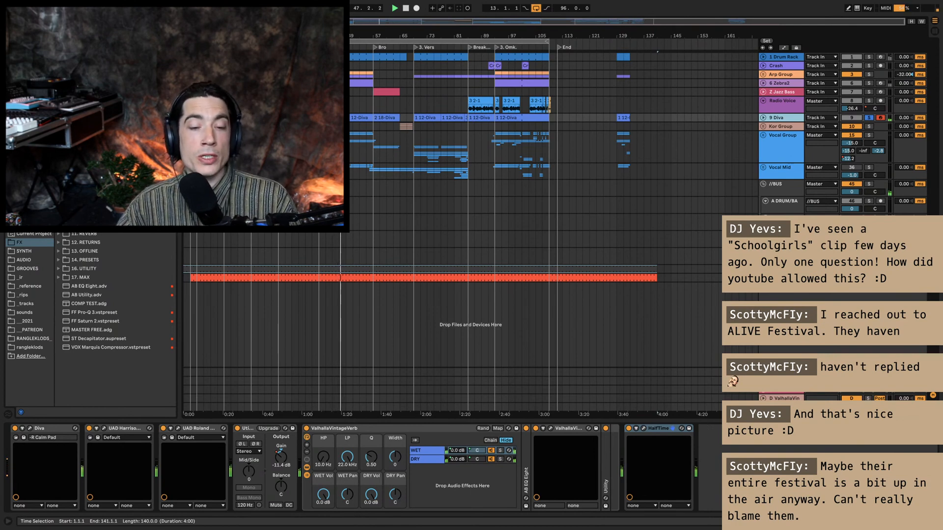
Step: Turn off solo on the 9 Diva track and stop playback
left_click(298, 118)
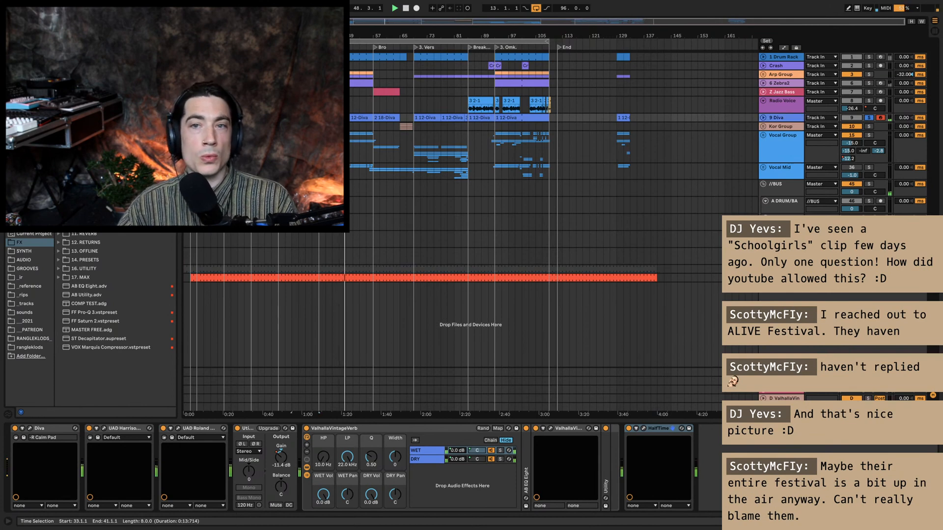
left_click(769, 128)
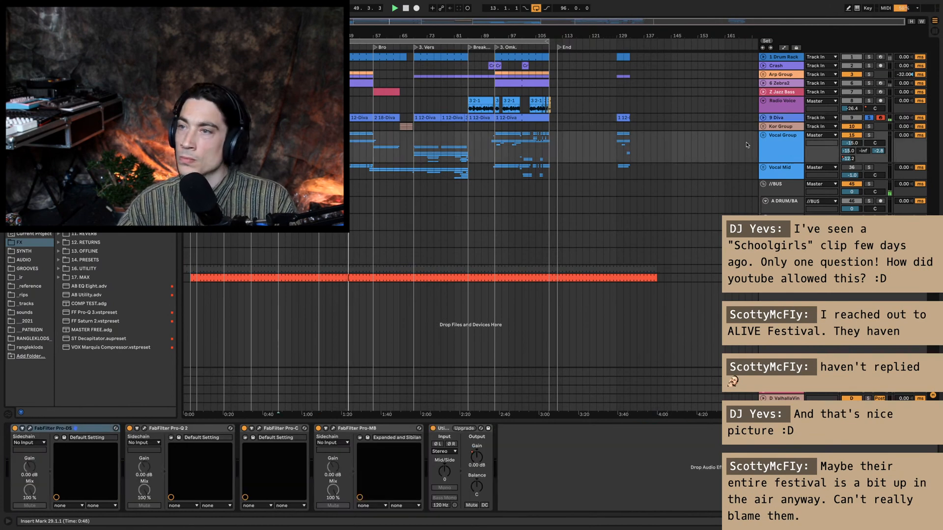
left_click(773, 119)
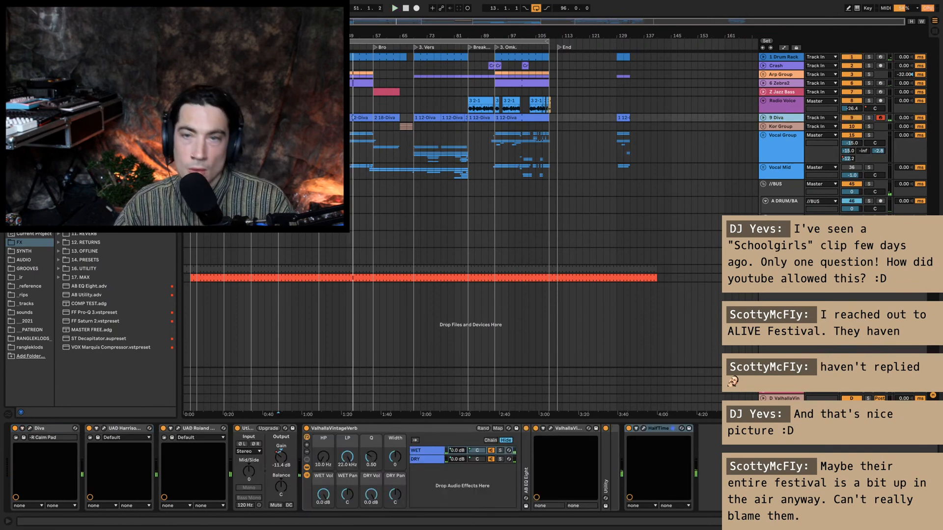
Step: Compare the device chains of the 6 Zebra2 track and the Arp Group
left_click(795, 83)
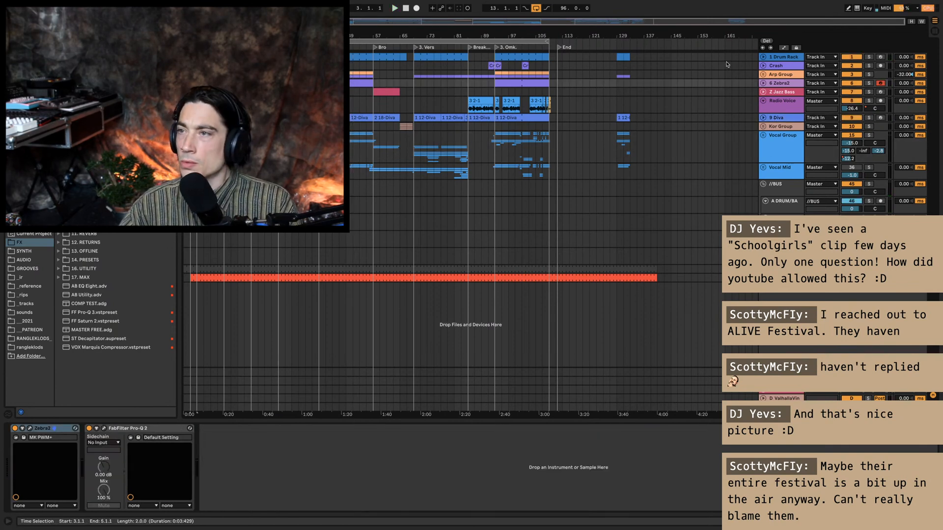
left_click(792, 76)
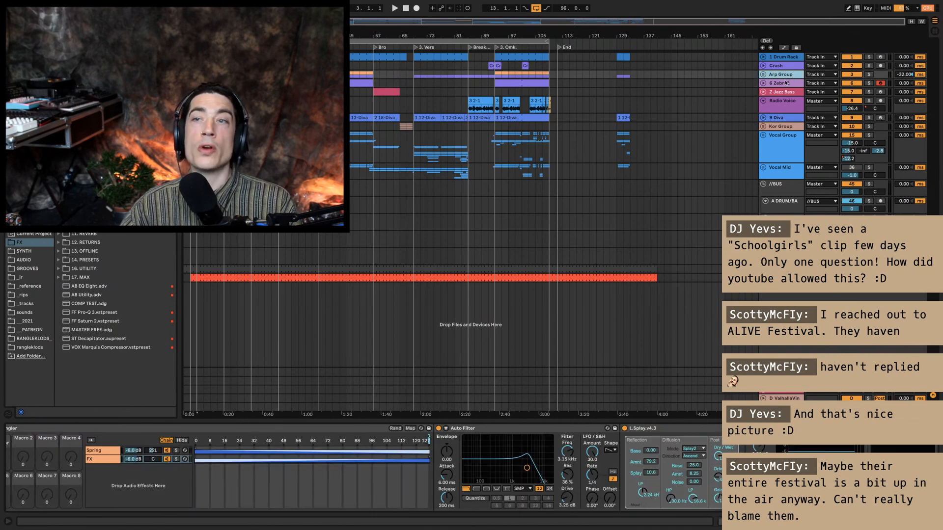
left_click(786, 83)
left_click(786, 76)
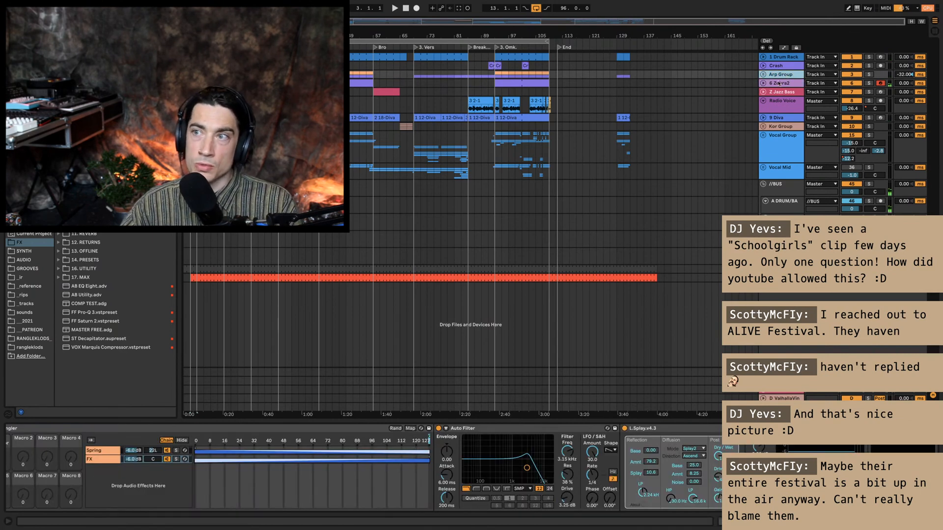
left_click(779, 83)
left_click(781, 76)
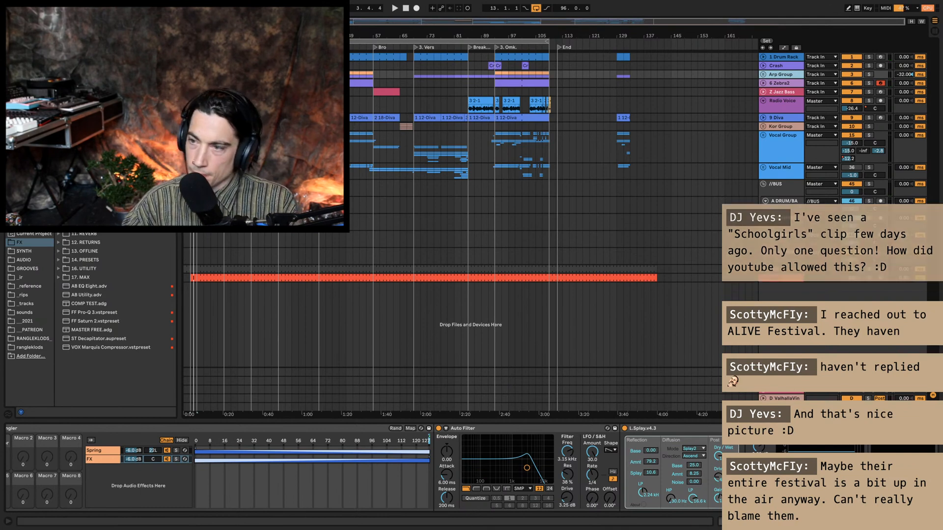
Step: Show the Master device chain, start playback and extend the loop to start at bar 3 with a length of 106 bars
left_click(780, 407)
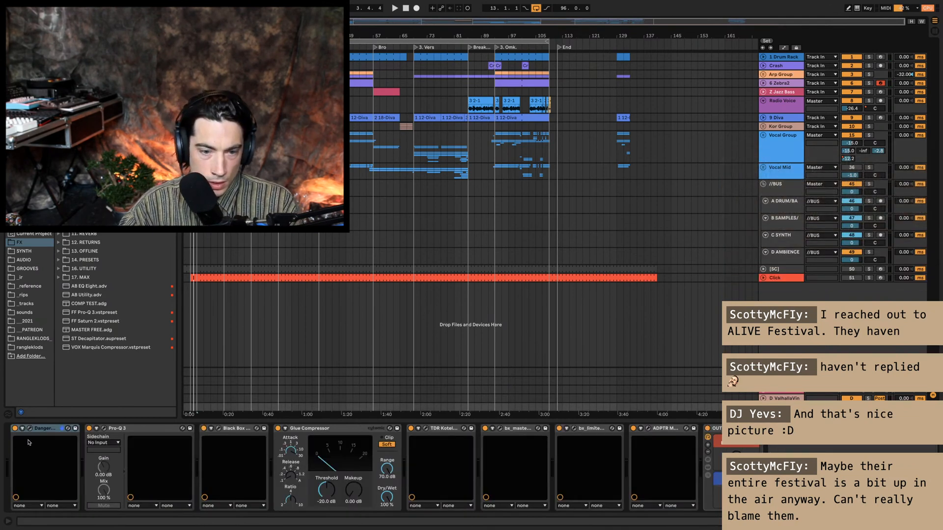
key("space")
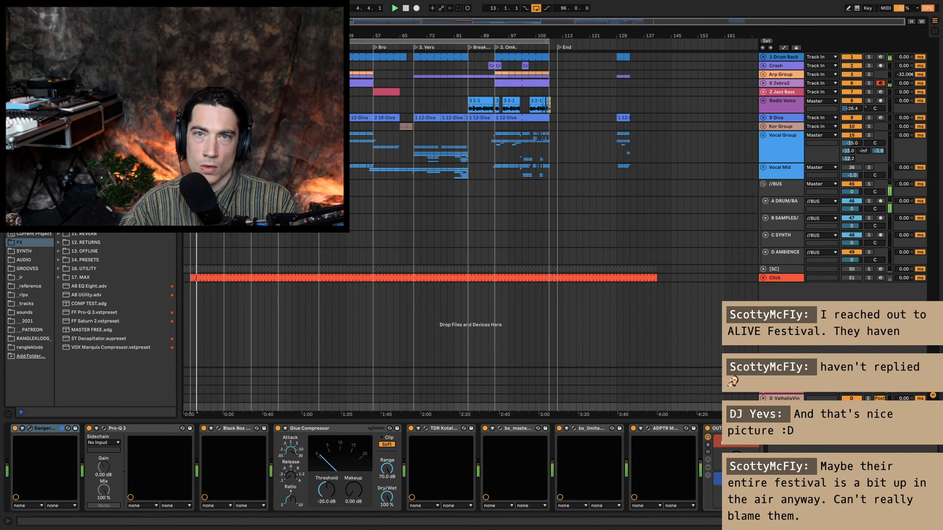
left_click_drag(224, 41, 191, 41)
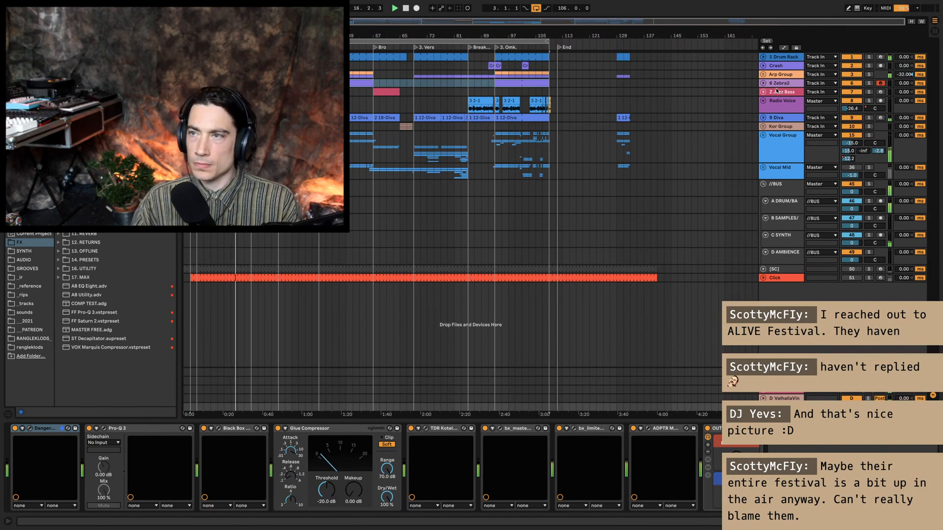
Step: Bypass the 4250 Hz band in the Drum Rack track's Pro-Q 3 equalizer
left_click(787, 58)
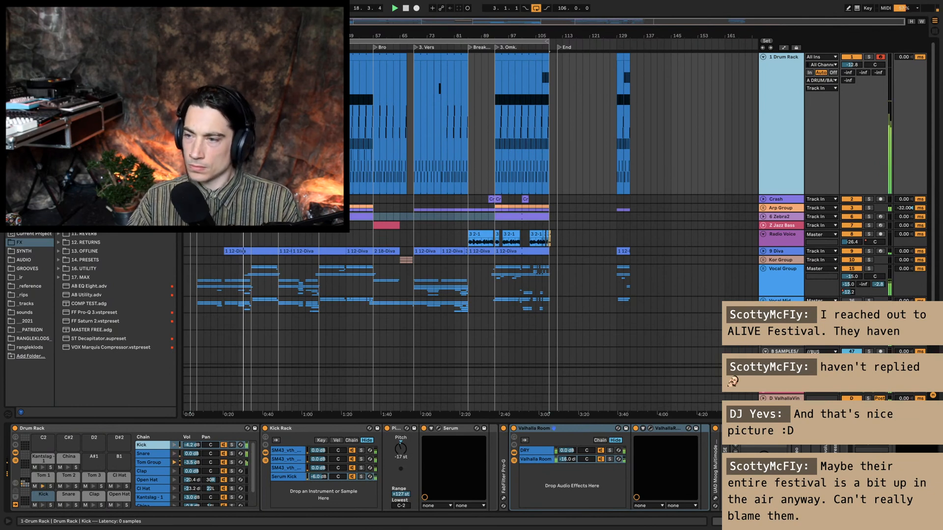
key("ctrl+alt+p")
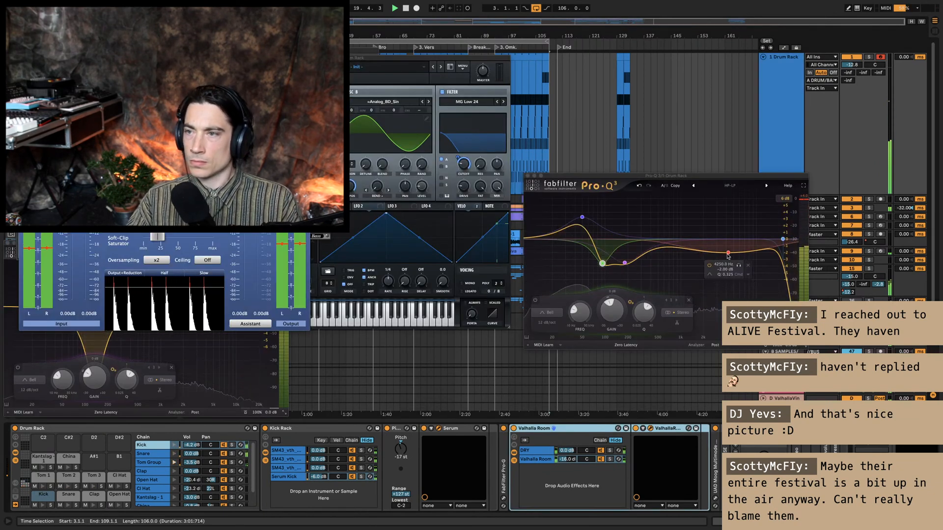
left_click(709, 265)
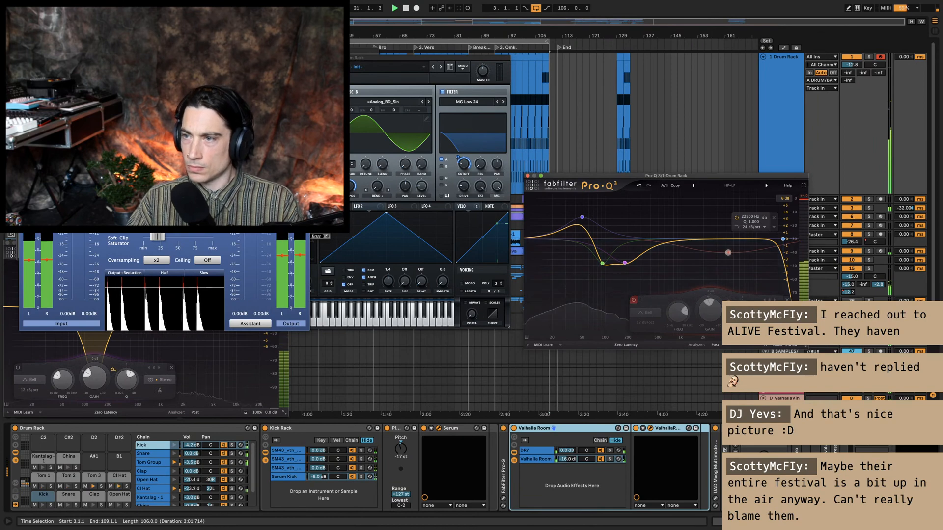
left_click(786, 300)
key("ctrl+alt+p")
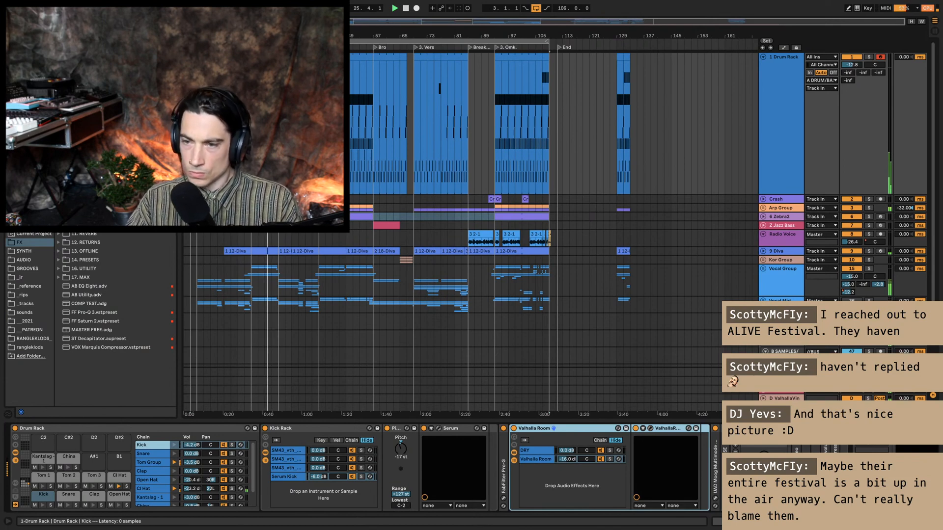
Step: Set the Drum Rack's Valhalla Room chain volume to -15.0 dB and adjust the gain in the Harrison 32C EQ
left_click(569, 460)
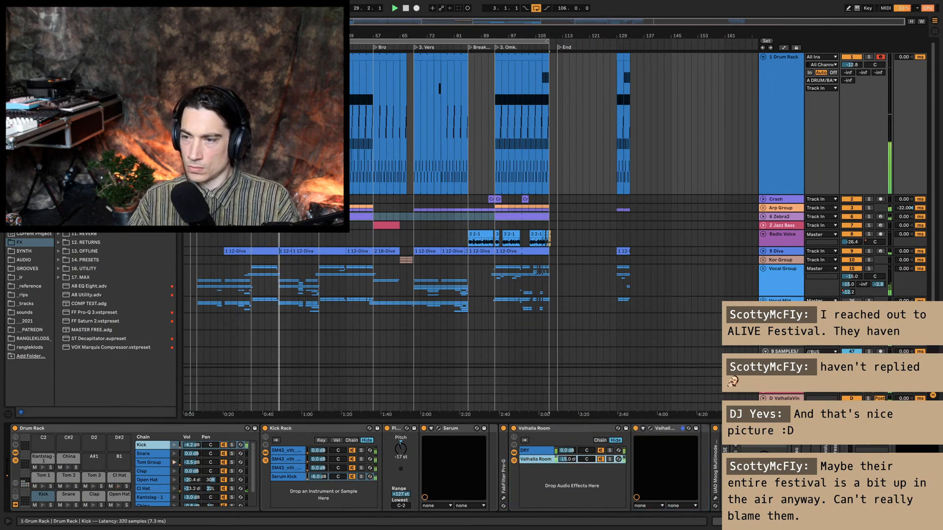
key("ctrl+alt+p")
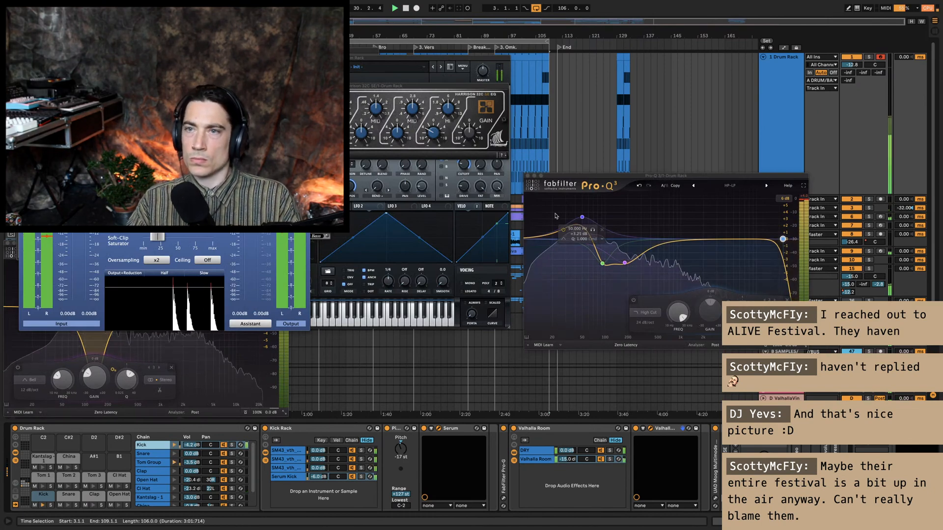
left_click(703, 177)
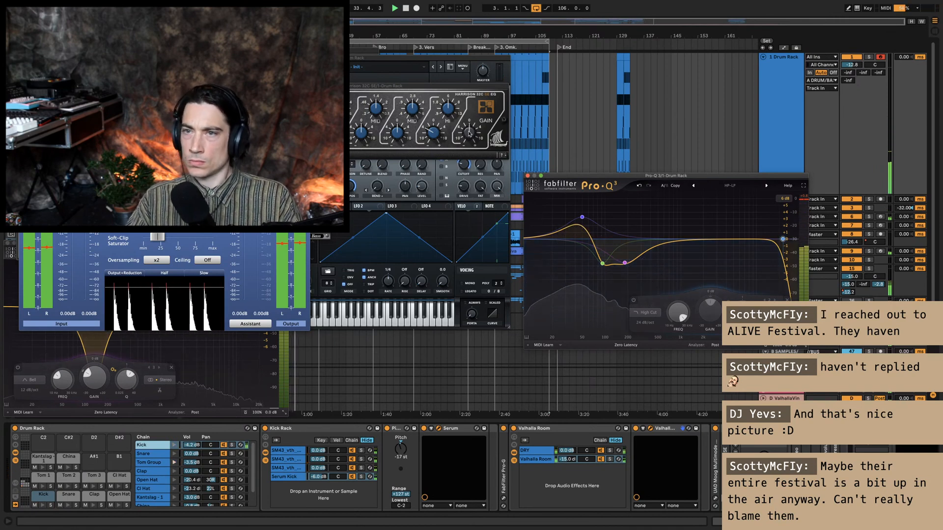
left_click(469, 133)
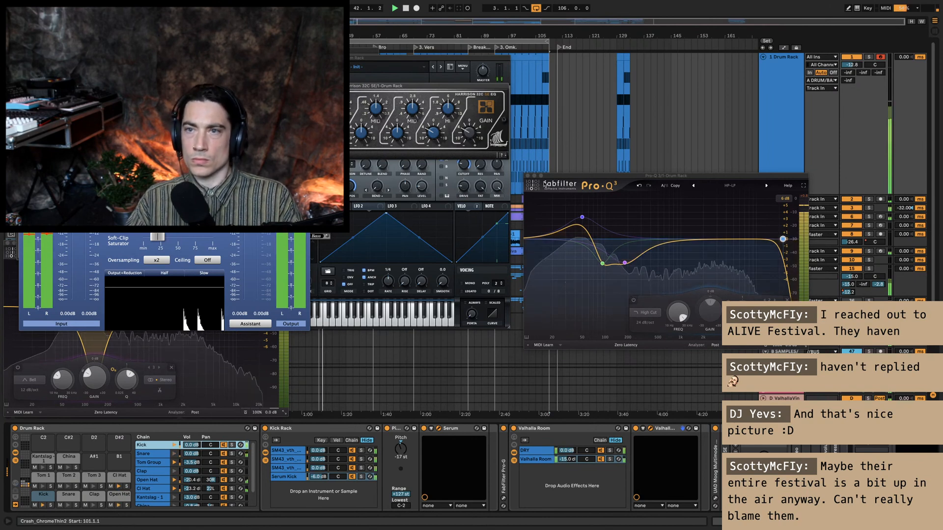
key("ctrl+alt+p")
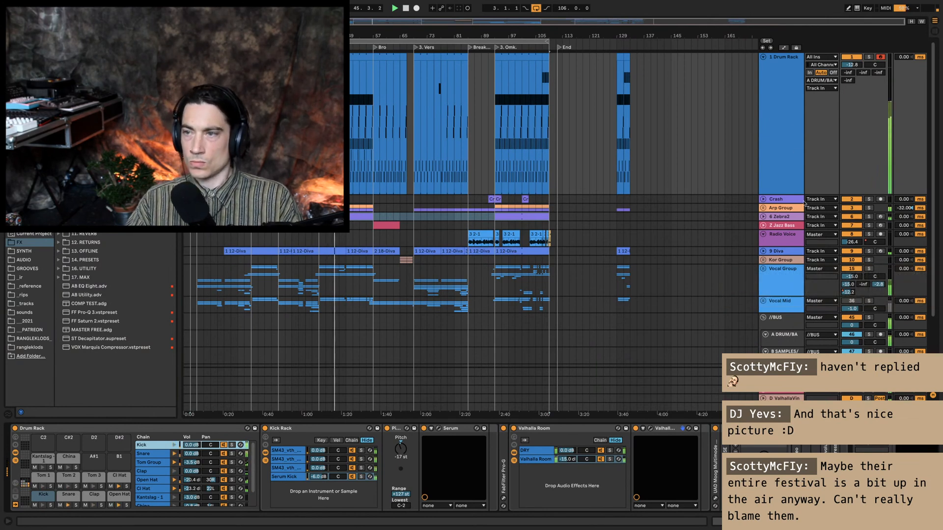
Step: Set the Vocal Group's track volume to -12.8 dB
left_click(788, 277)
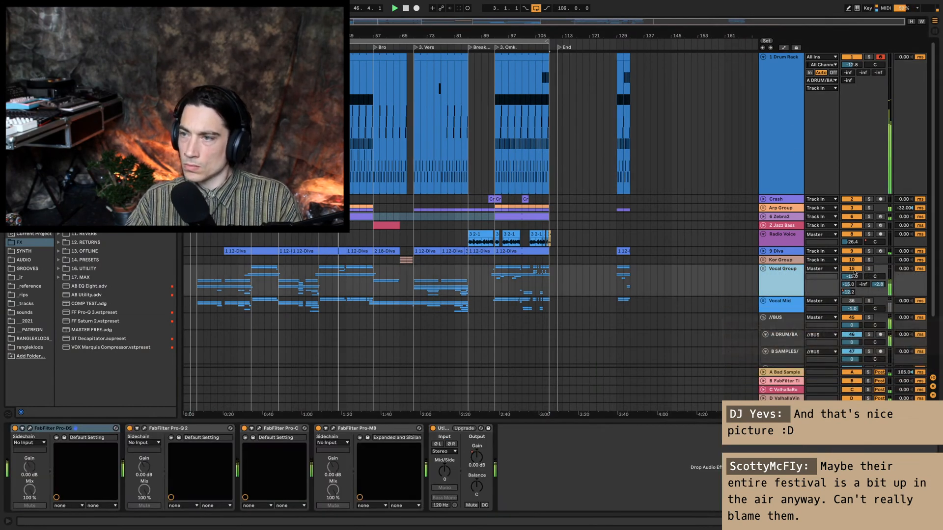
left_click_drag(852, 277, 852, 268)
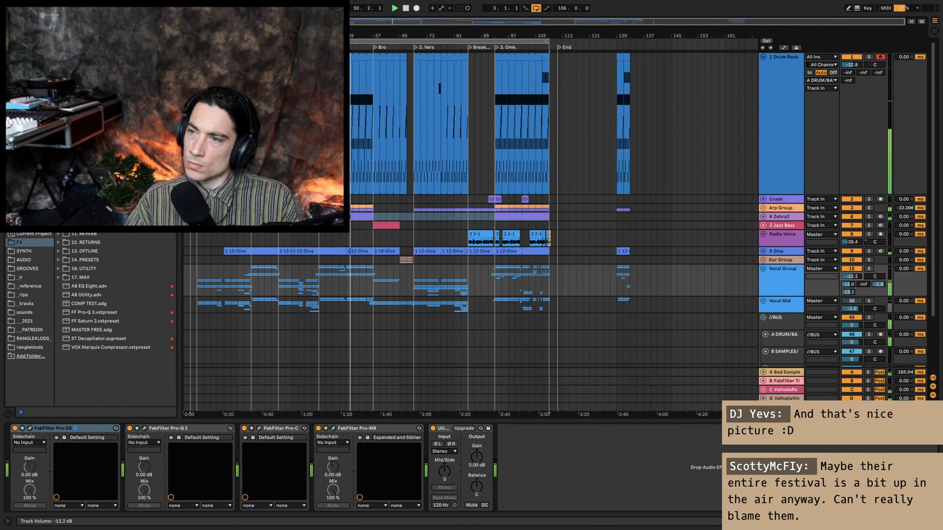
left_click_drag(851, 276, 851, 277)
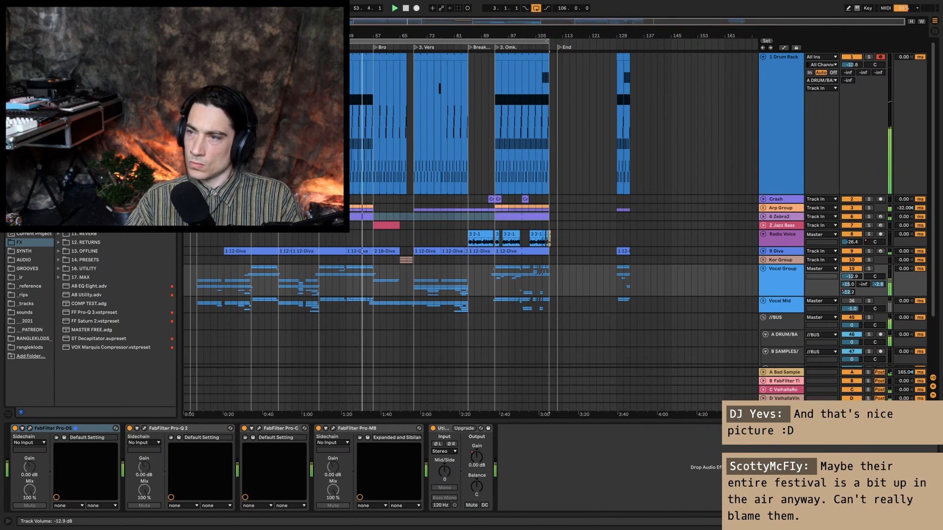
left_click_drag(852, 277, 852, 277)
left_click(788, 281)
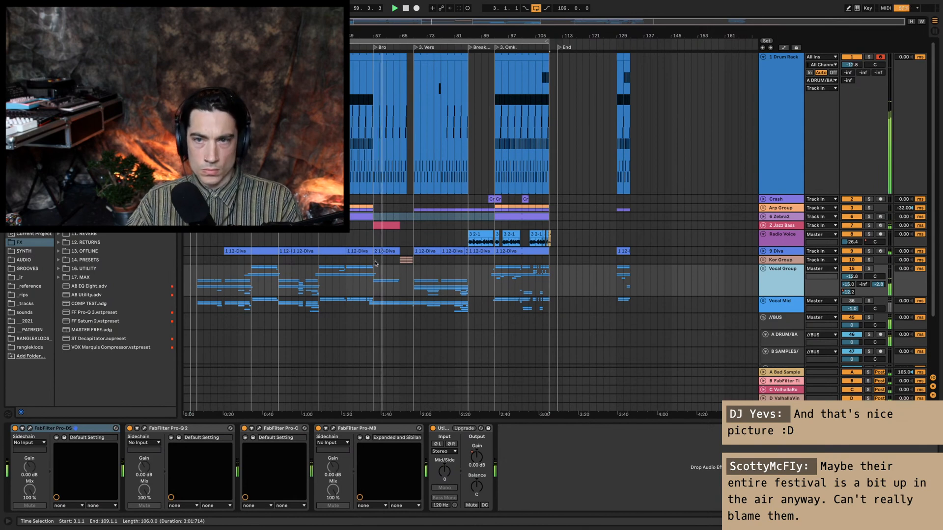
Step: Automate the Diva track's ValhallaVintageVerb WET volume to drop to -12 dB over the clip at the Bro marker
left_click(775, 234)
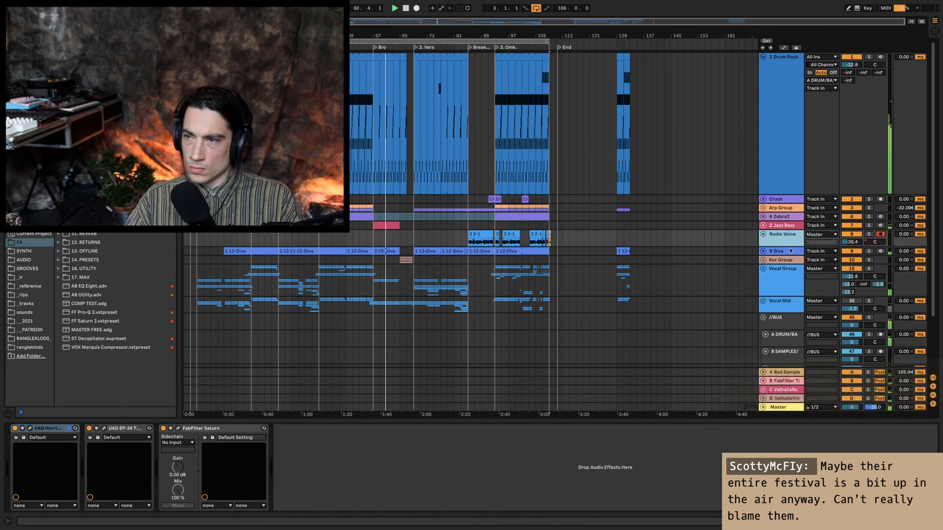
left_click(789, 250)
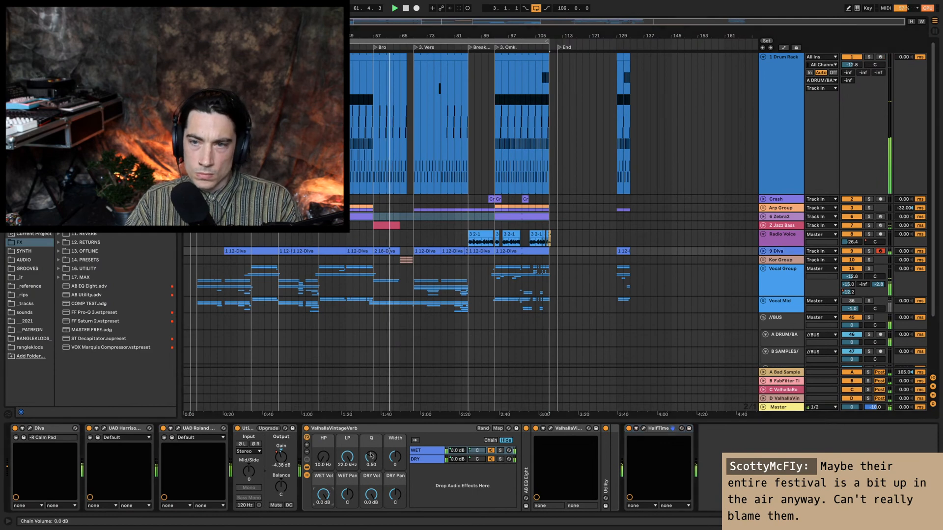
left_click_drag(785, 254, 781, 358)
key("a")
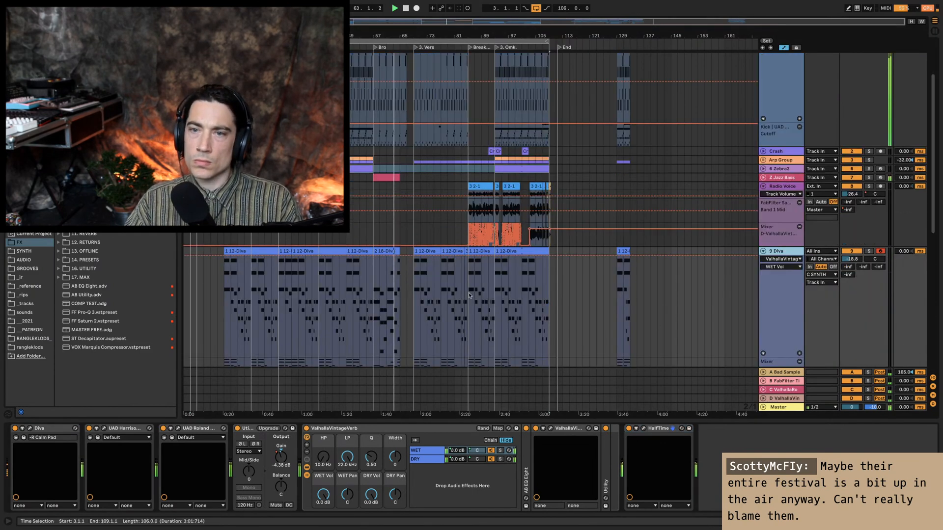
left_click(373, 256)
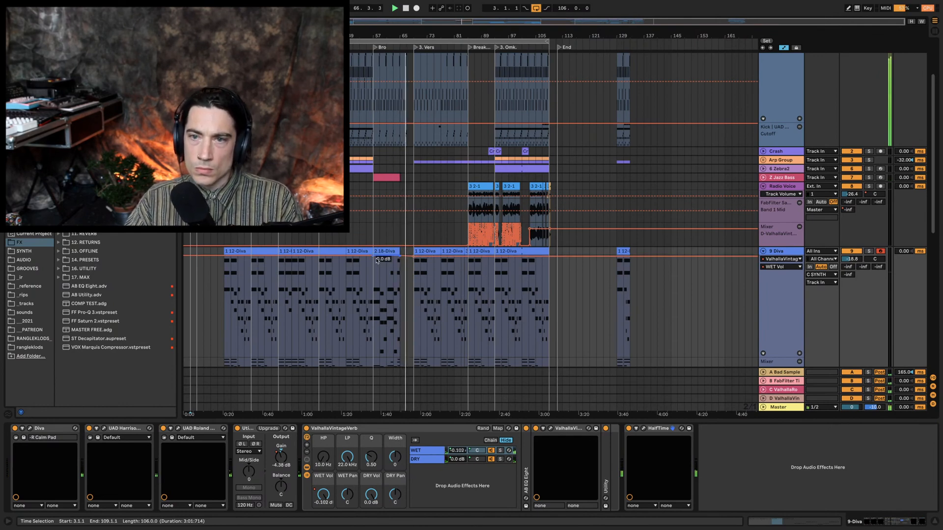
right_click(388, 257)
left_click(391, 263)
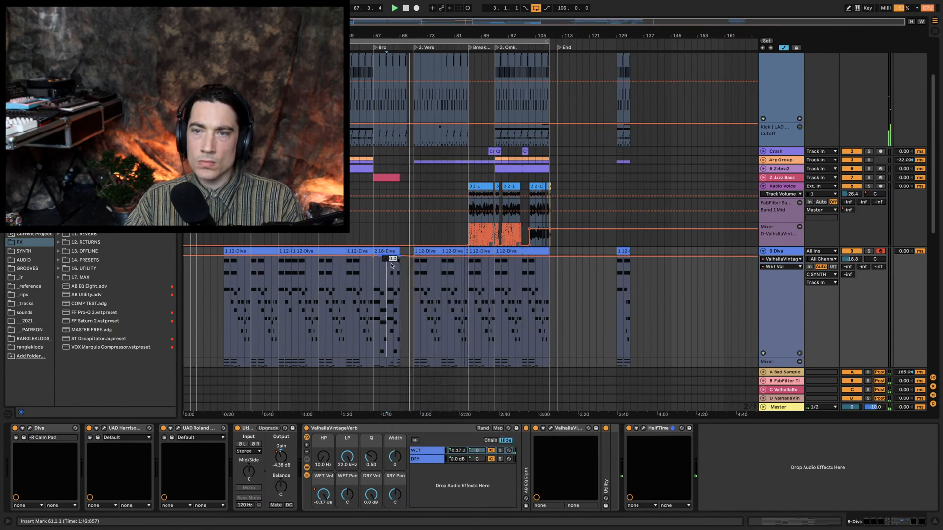
type("-12")
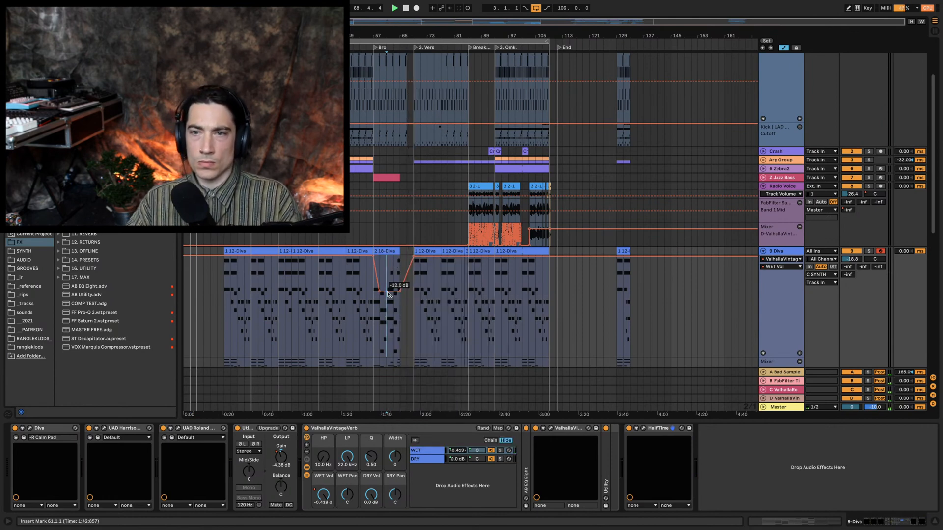
key("Return")
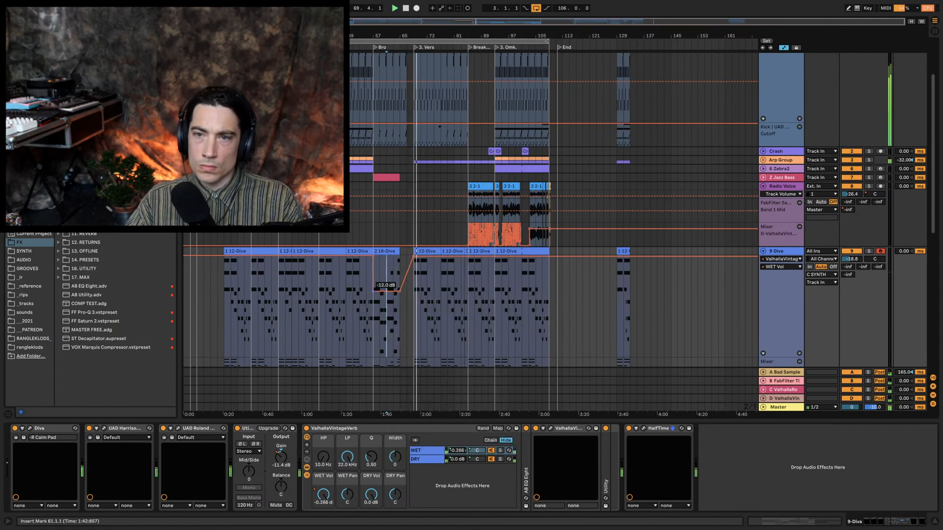
left_click(390, 307)
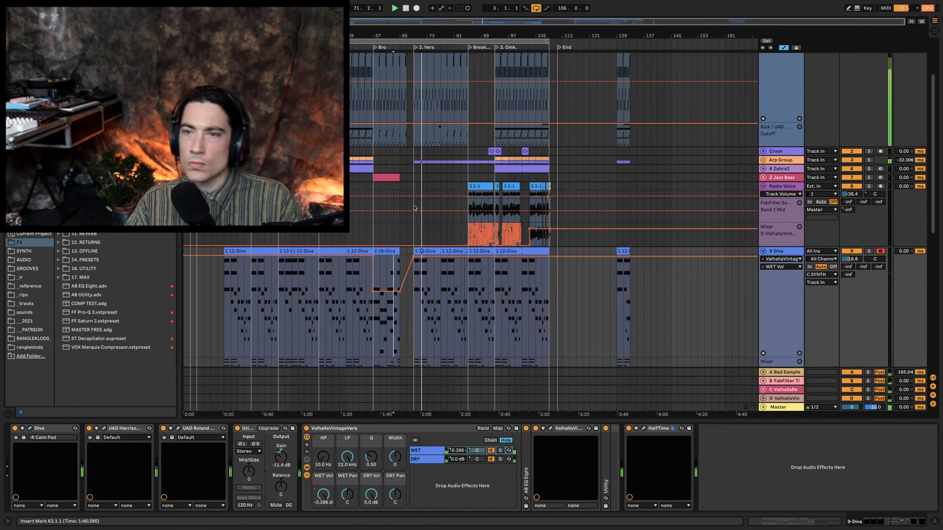
key("a")
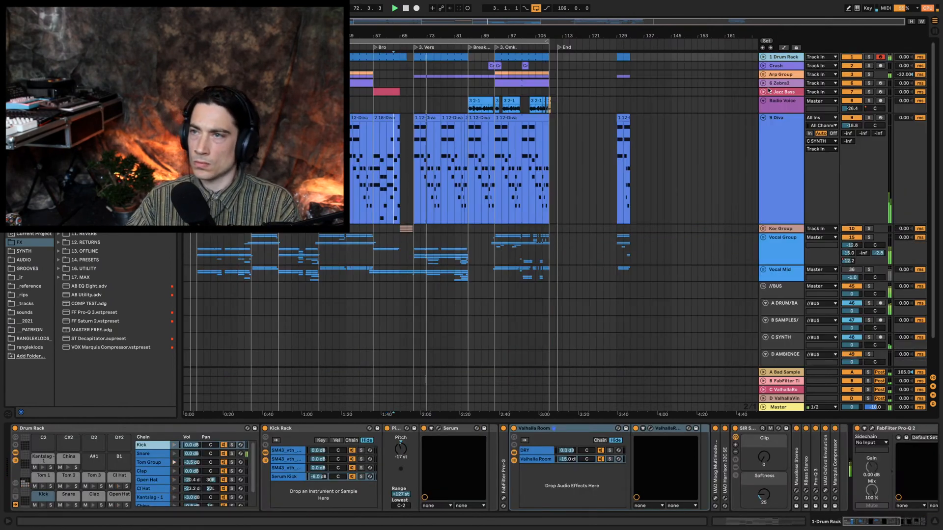
Step: Fold the Drum Rack track, unfold the Arp Group and open the plug-in windows of the group's effect chain
left_click(763, 57)
left_click(782, 73)
left_click(763, 74)
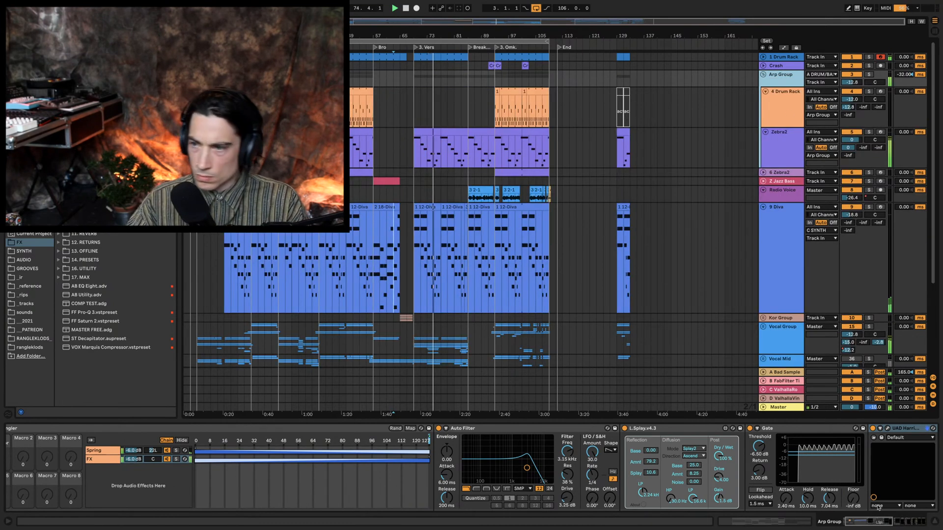
scroll(791, 465, "right", 10)
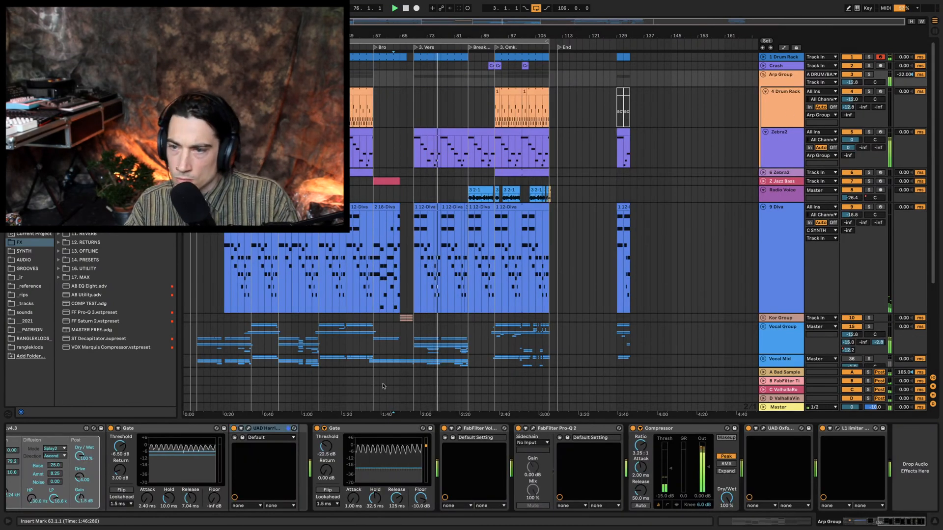
left_click(459, 428)
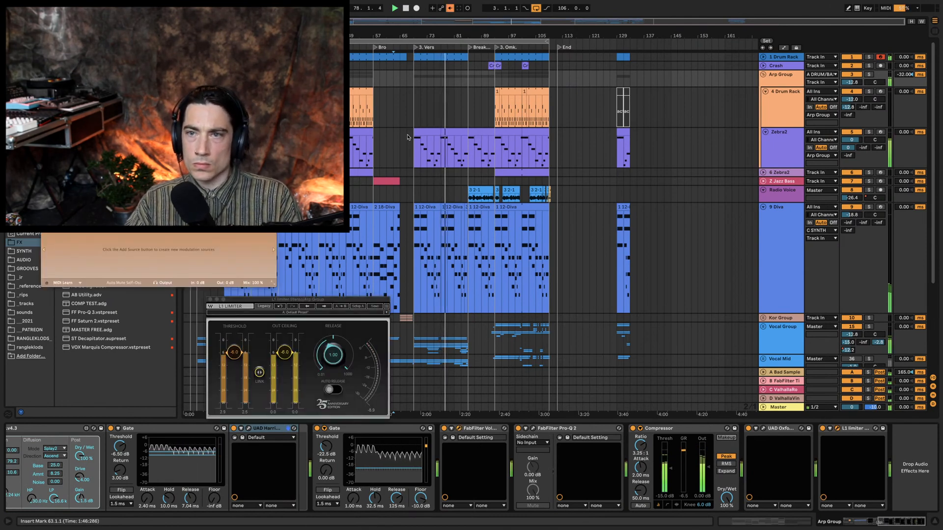
Step: Turn off automation arm and simplify the Arp Group's Filter 2 Peak automation envelope between bars 83 and 93
key("a")
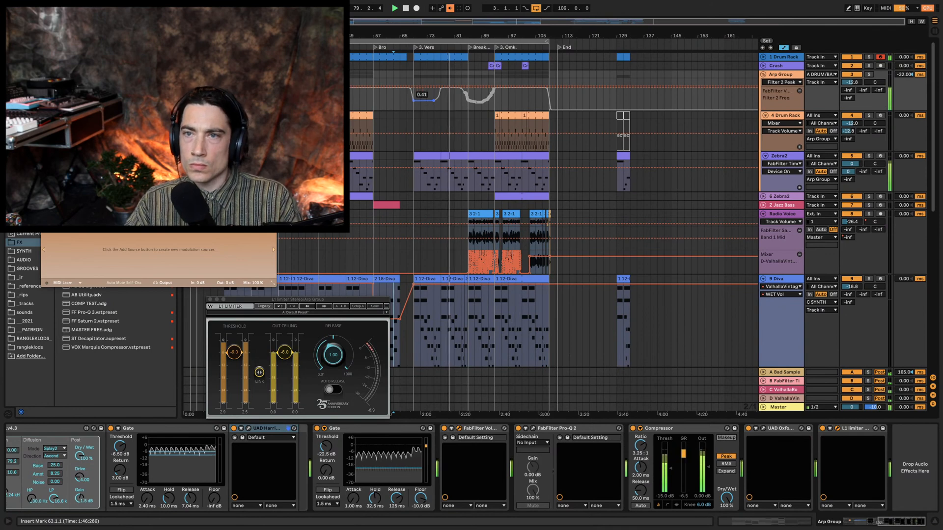
left_click(449, 9)
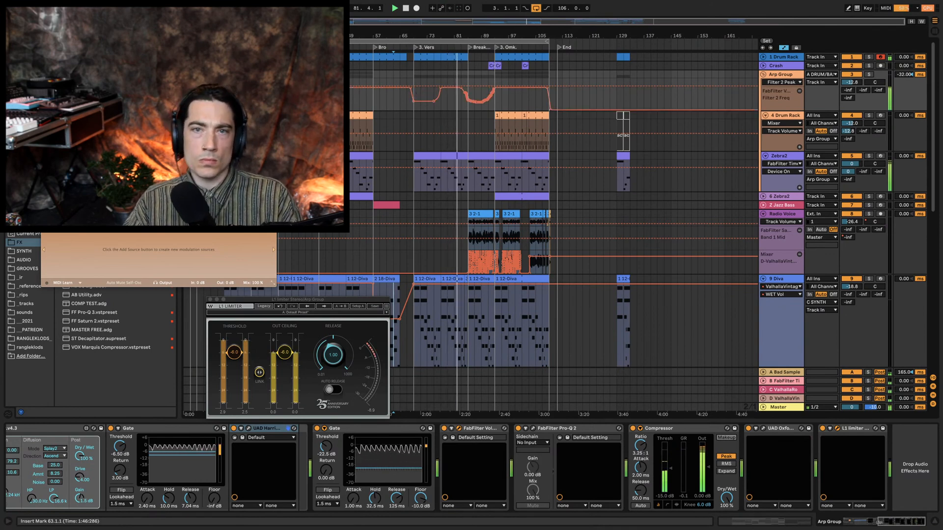
left_click(44, 104)
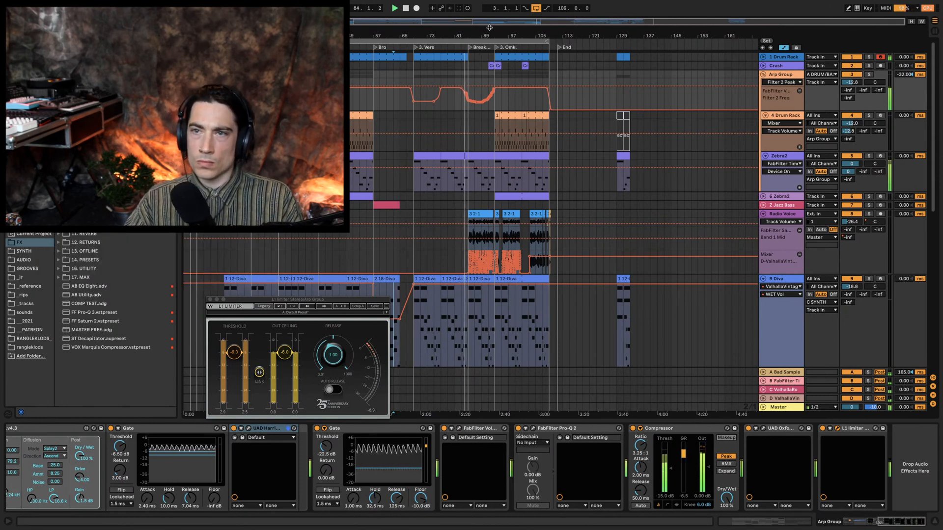
left_click_drag(490, 30, 419, 93)
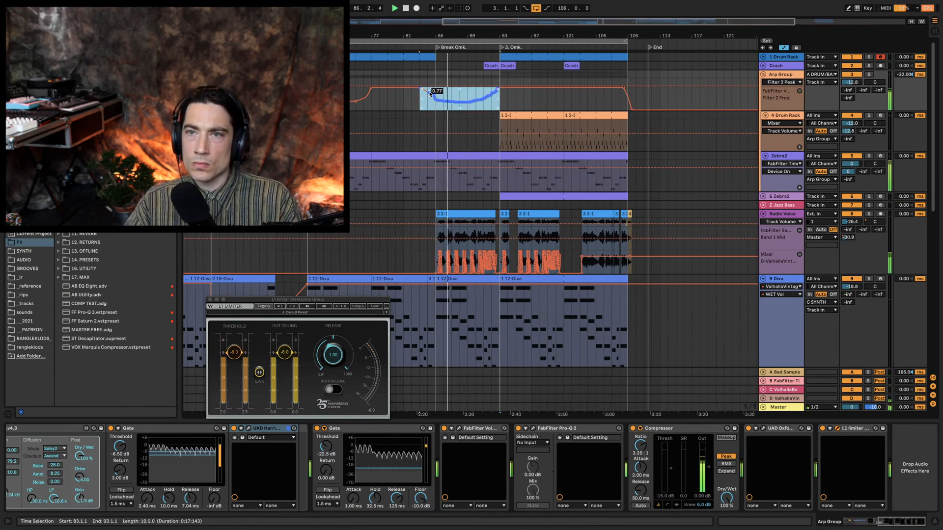
right_click(431, 94)
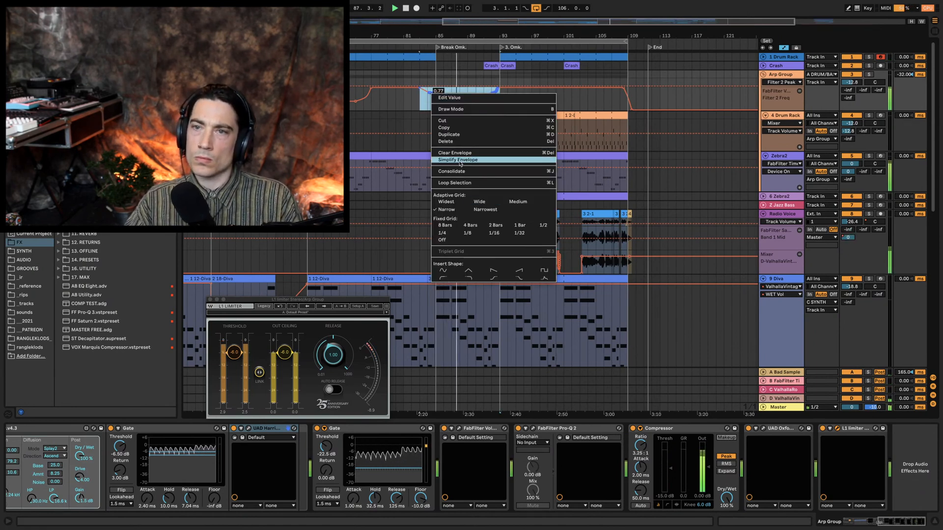
left_click(460, 160)
left_click(441, 109)
Step: Fold the 4 Drum Rack and Zebra2 tracks inside the Arp Group, hide the automation lanes and fold the whole group
left_click(786, 65)
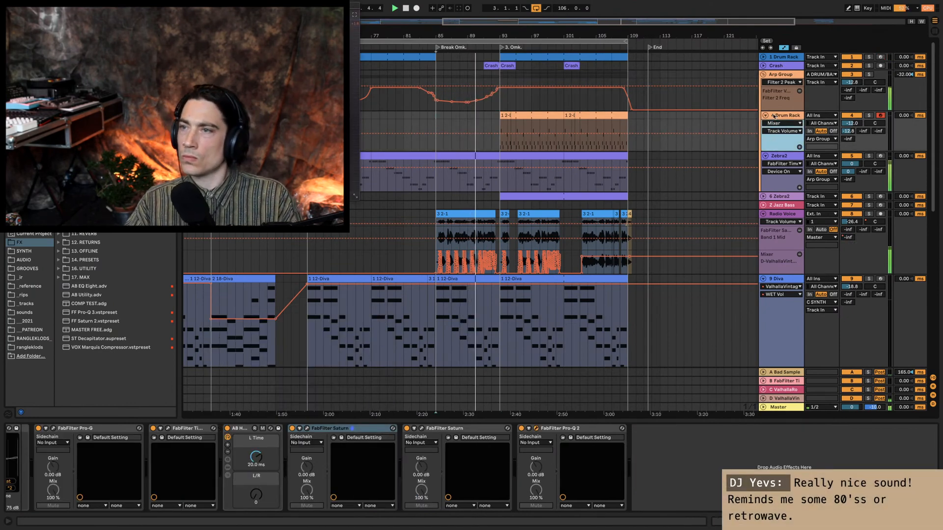
left_click(766, 115)
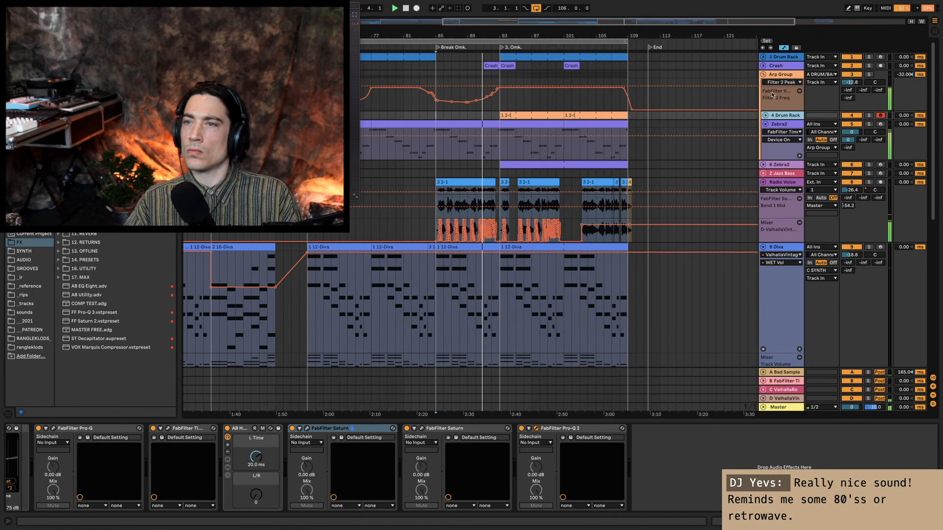
left_click(764, 124)
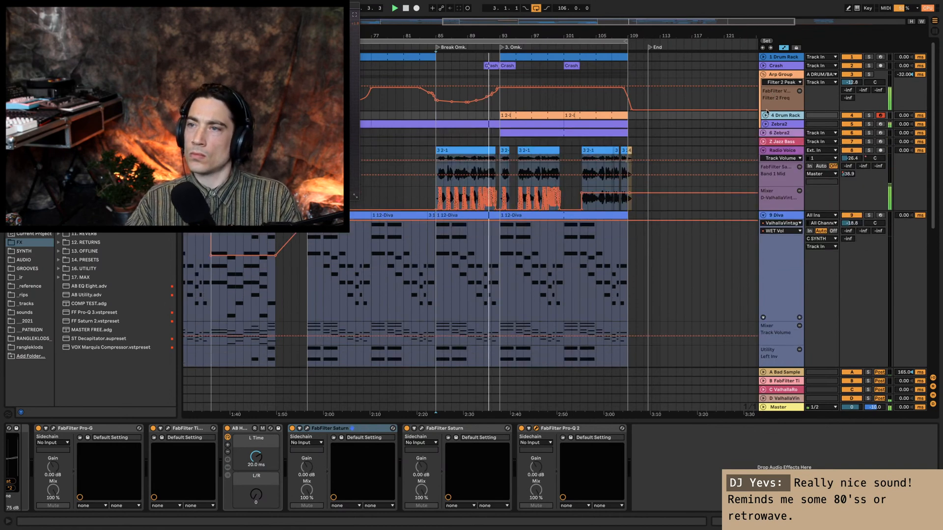
left_click(773, 78)
key("a")
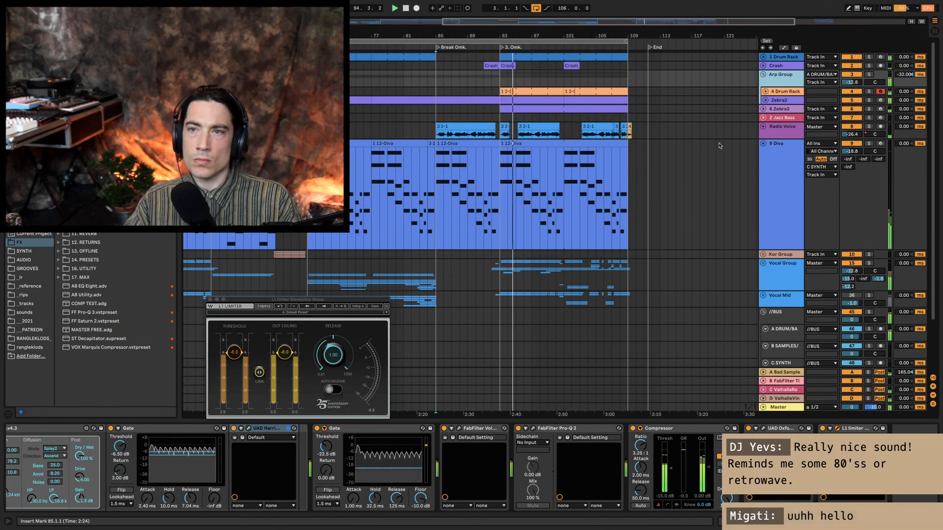
left_click(763, 75)
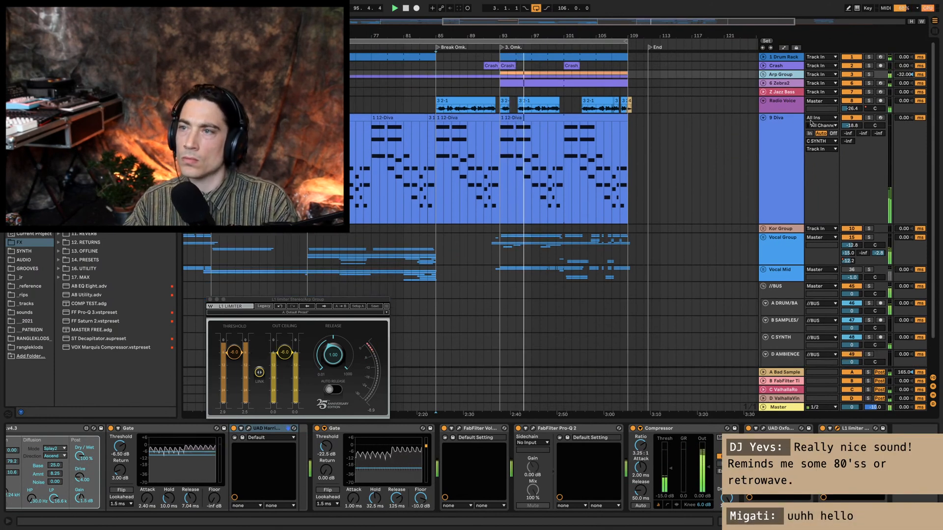
Step: Fold the Radio Voice and Diva tracks and display the Vocal Mid track's effect chain
left_click(786, 105)
key("u")
left_click(780, 115)
key("u")
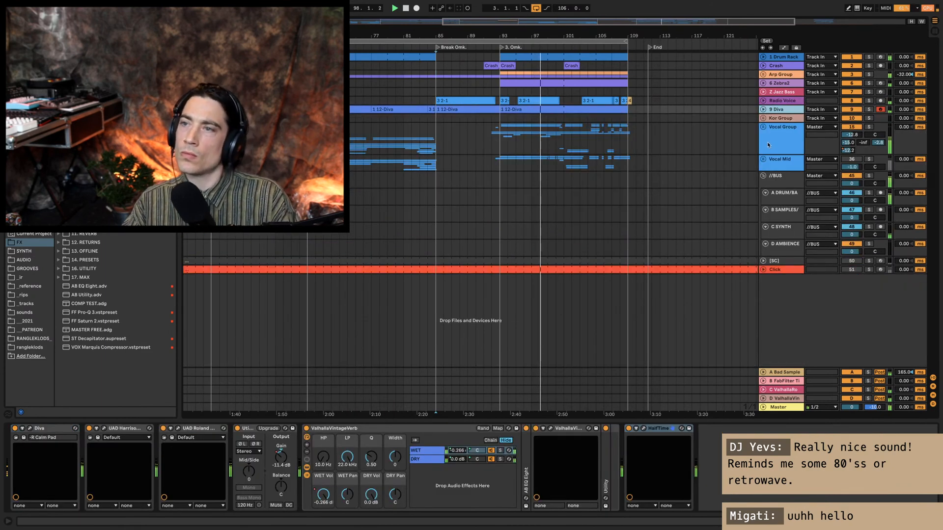
left_click(782, 135)
left_click(781, 163)
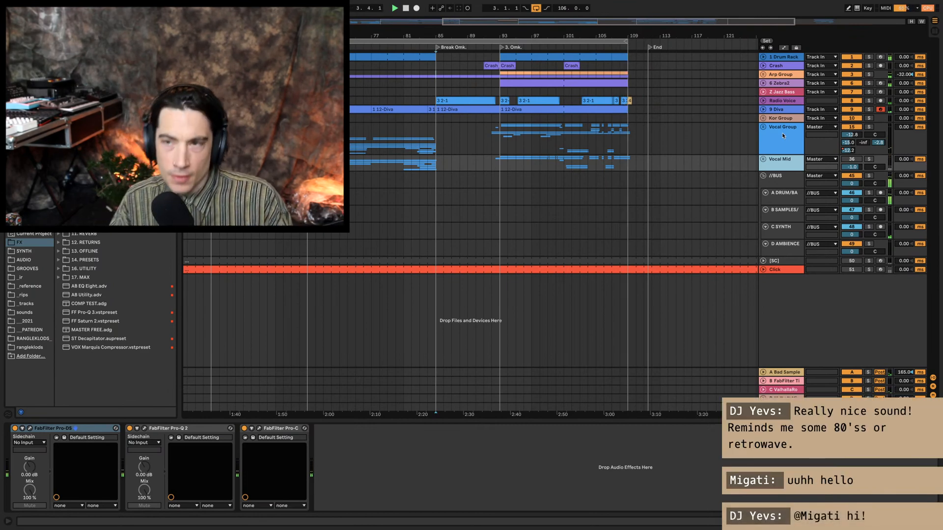
Step: Extend the arrangement loop to the End locator at bar 113, a length of 110 bars
mouse_move(935, 3)
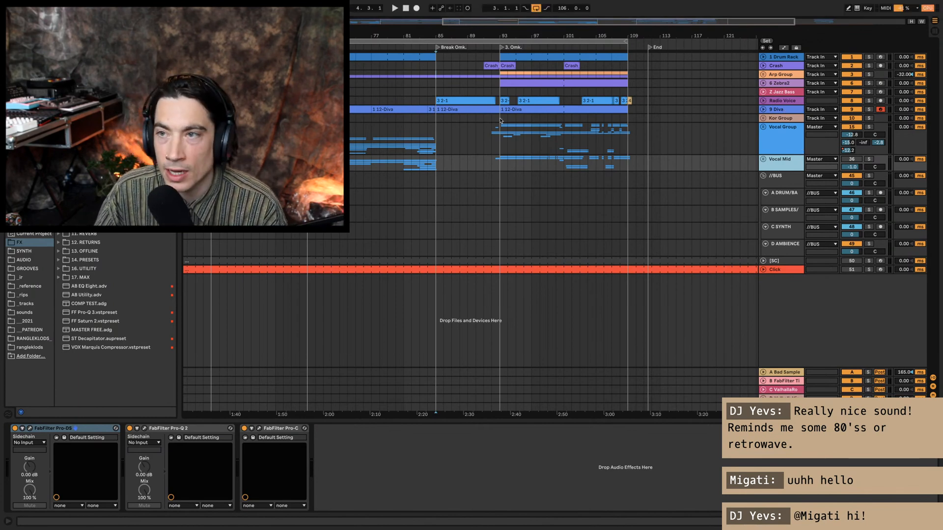
left_click_drag(623, 42, 650, 3)
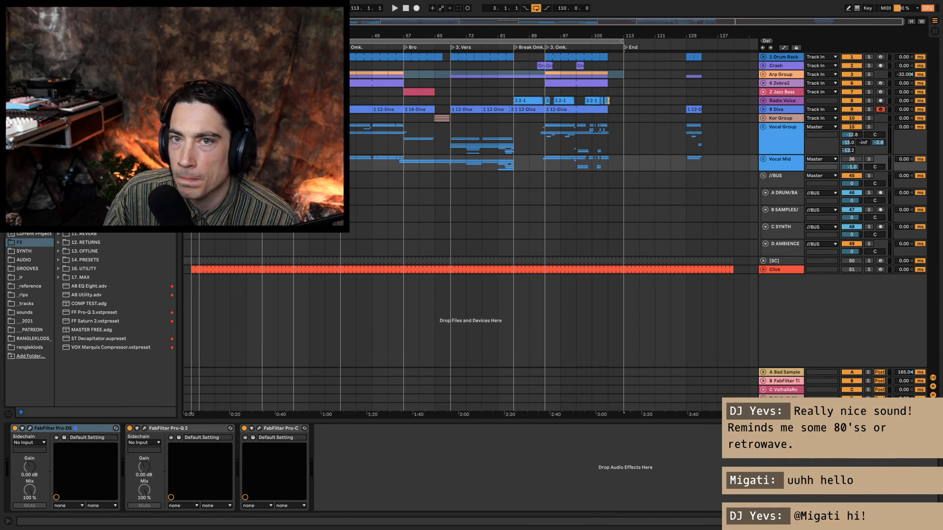
Step: Unfold the first Drum Rack track at the start of the arrangement and hide its open plug-in windows
left_click_drag(194, 35, 198, 67)
left_click(782, 57)
key("u")
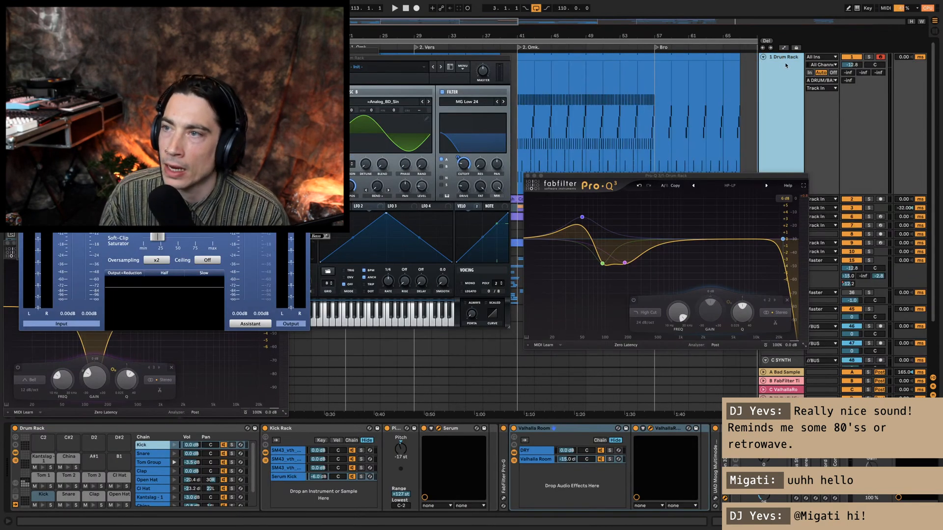
key("alt+super+p")
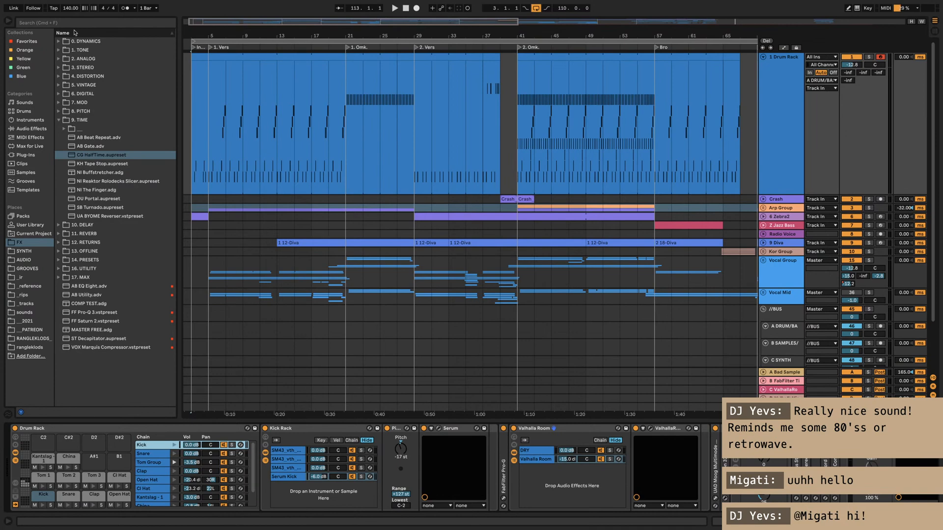
Step: Solo the first Drum Rack track and loop the 1. Vers section from bar 5 to bar 21
left_click(202, 146)
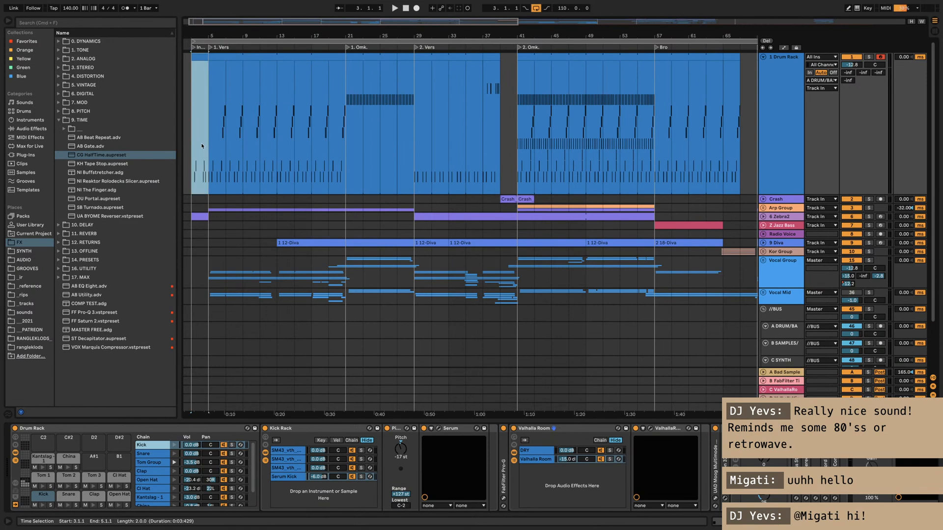
left_click(202, 146)
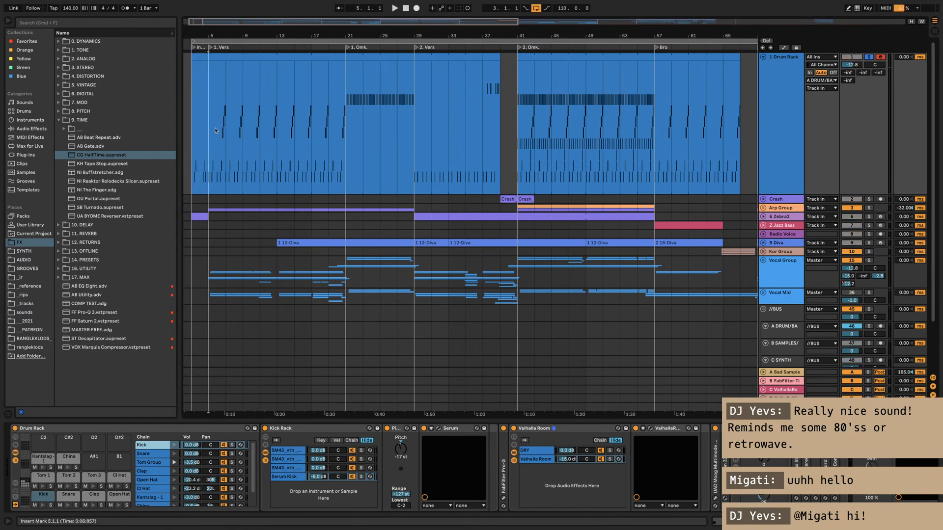
key("space")
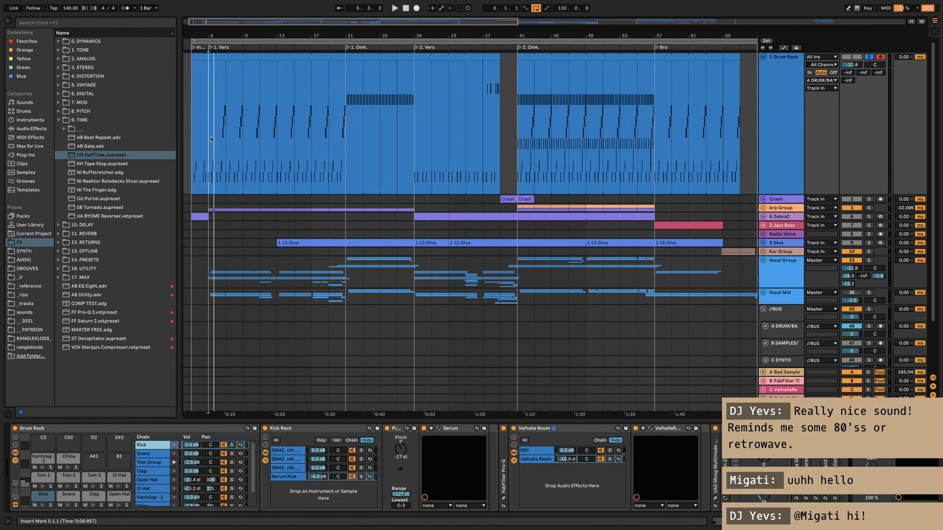
left_click_drag(211, 139, 346, 162)
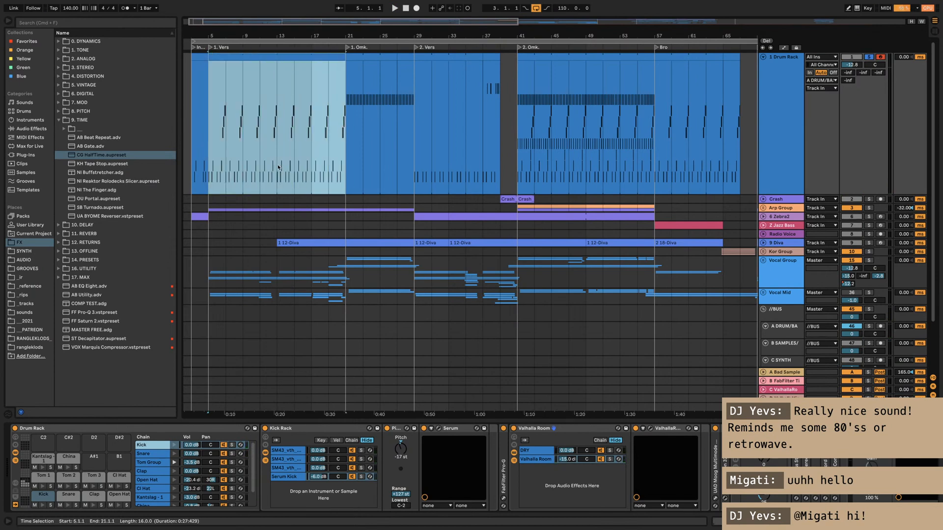
key("super+l")
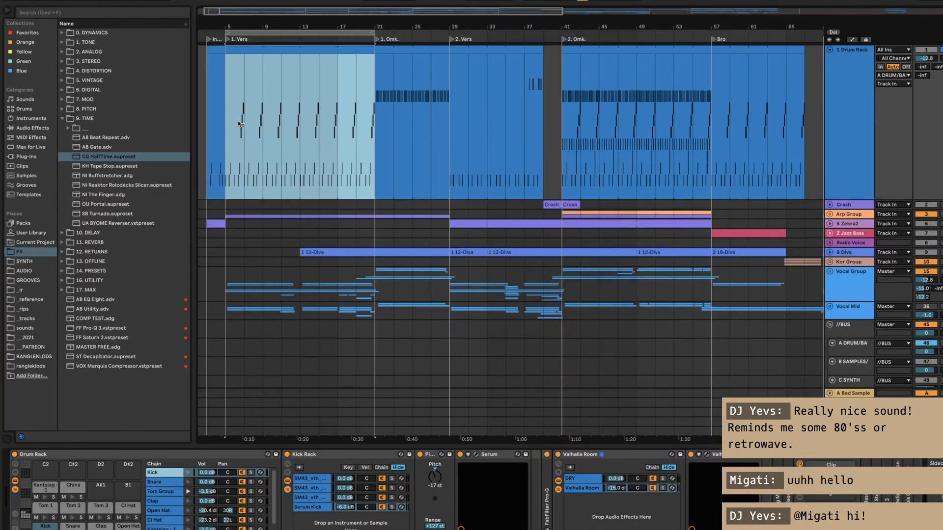
left_click(231, 116)
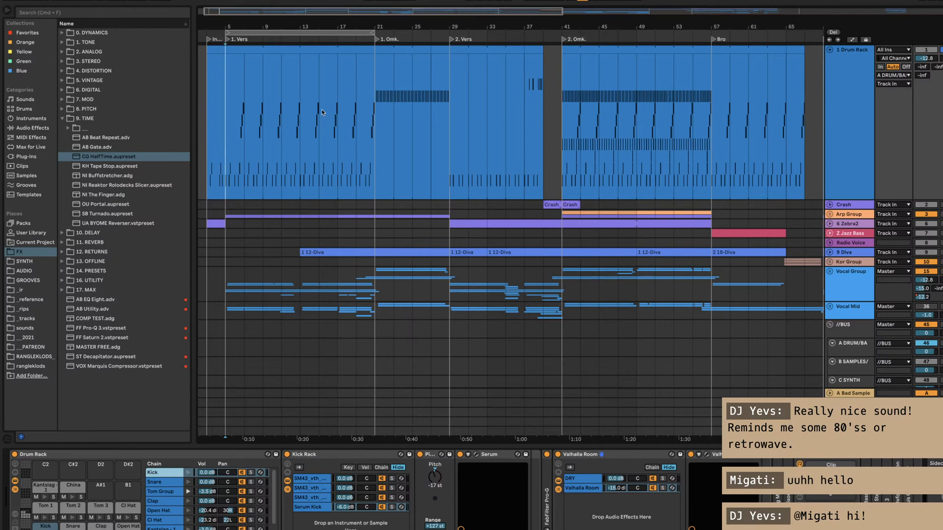
left_click_drag(862, 116, 743, 149)
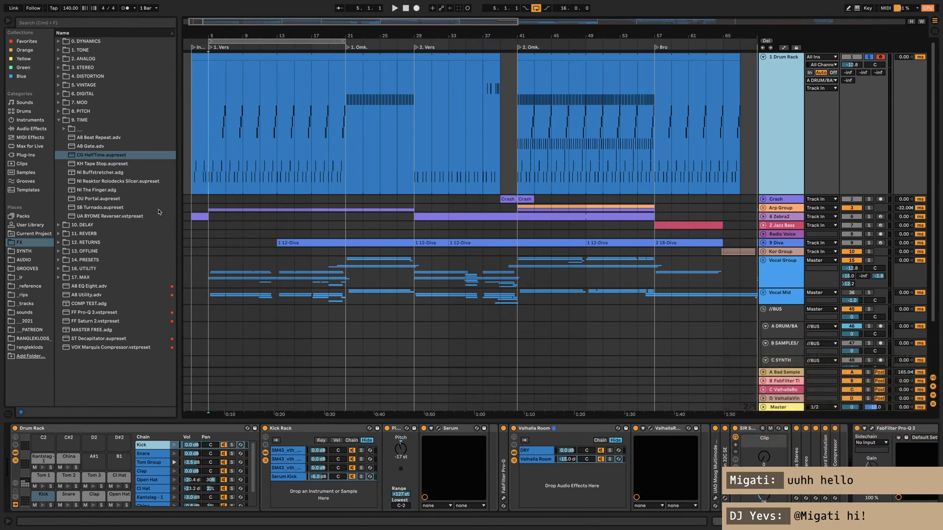
Step: Browse the AUDIO library to the CLICKERS folder under KICK and preview the sample LinnDrm_BD_X2.wav
left_click(81, 121)
left_click(25, 259)
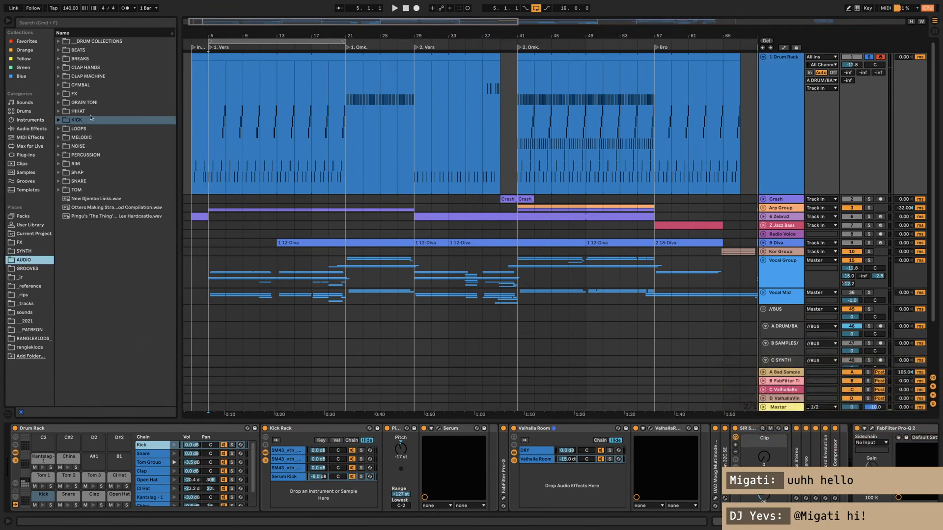
double_click(80, 121)
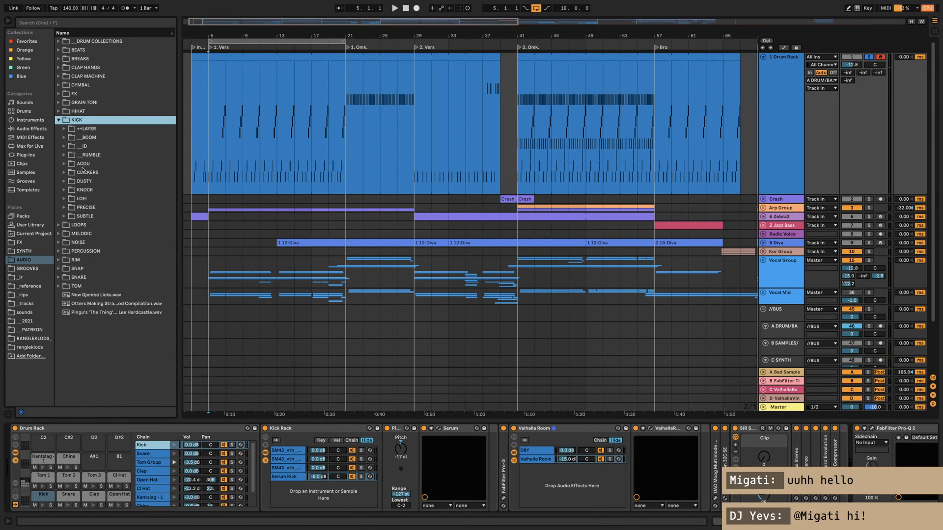
double_click(91, 172)
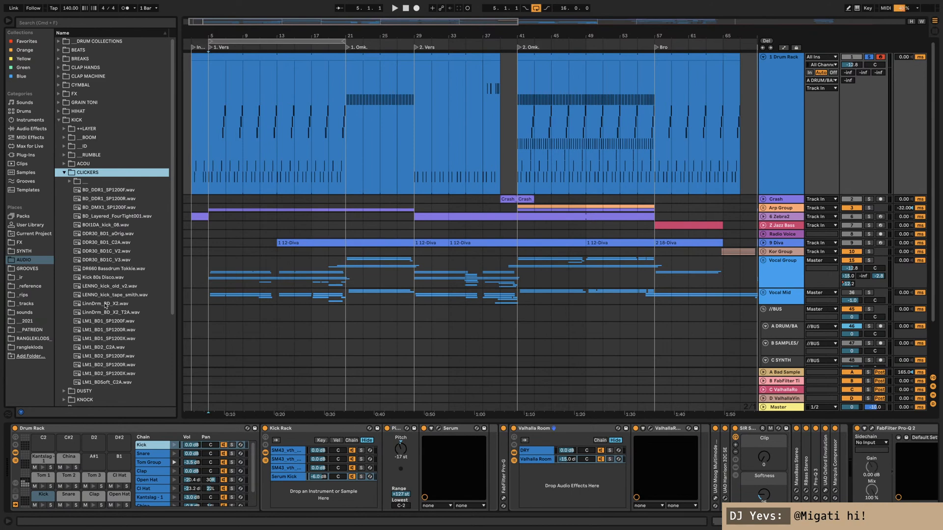
left_click(106, 305)
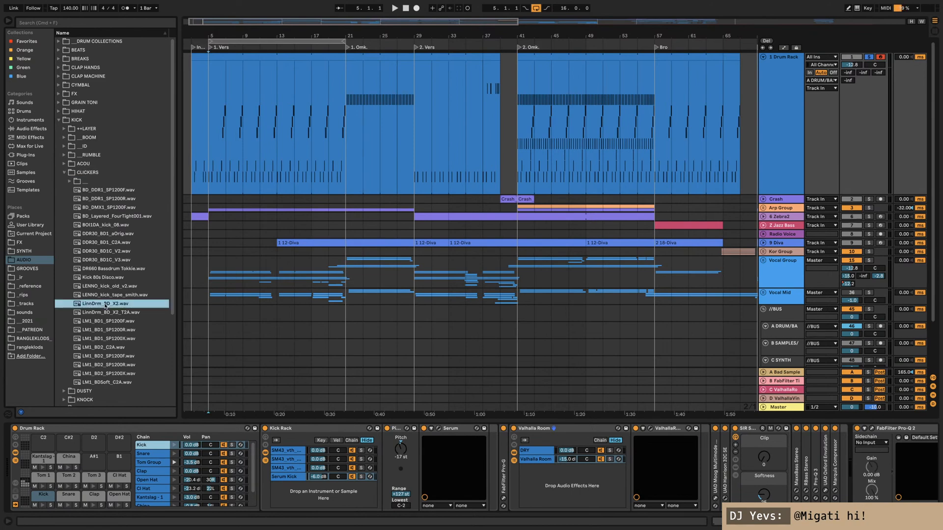
left_click(768, 408)
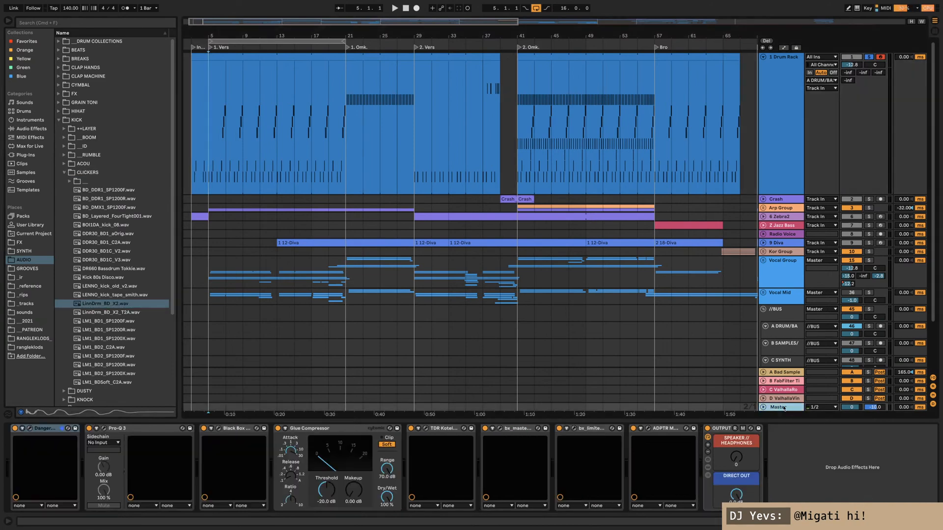
left_click(825, 367)
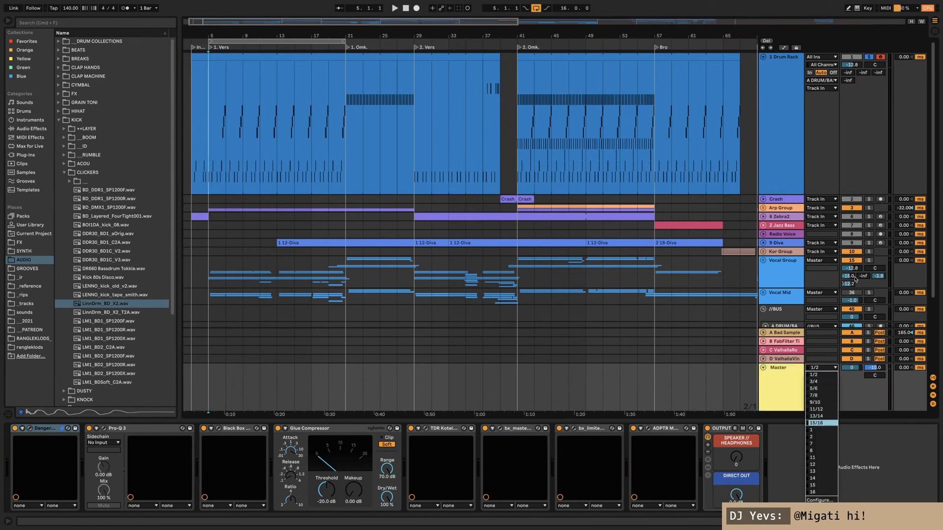
left_click(794, 398)
left_click(795, 398)
left_click(763, 367)
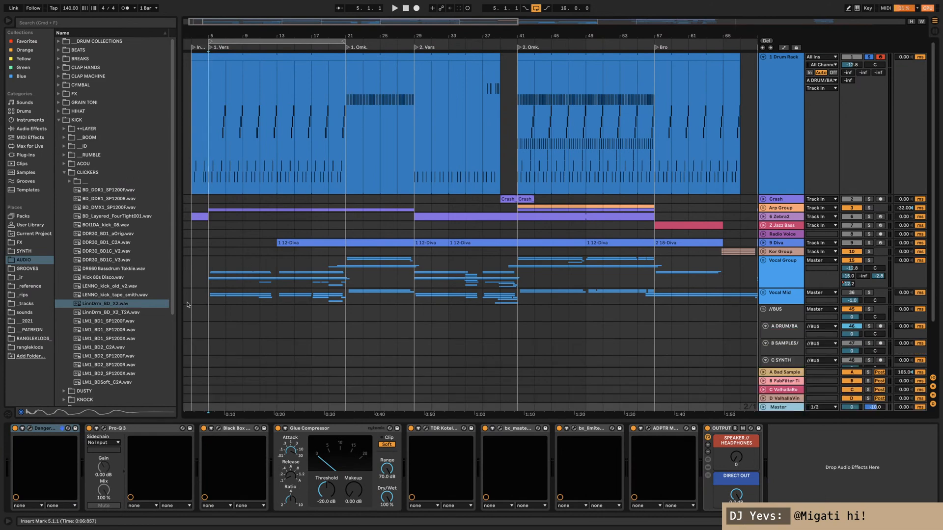
Step: Reset the Master track's cue volume to 0 dB and preview LinnDrm_BD_X2.wav again
left_click(105, 307)
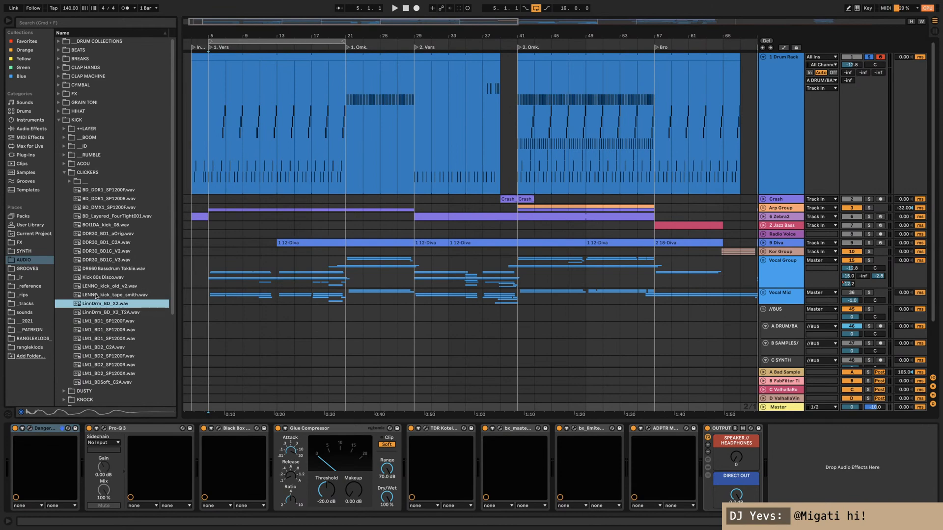
double_click(878, 408)
left_click(98, 304)
Step: Display the Drum Rack's devices and audition further CLICKERS kick samples, from LinnDrm_BD_X2_T2A.wav down to LM1_BD2_SP1200X.wav
left_click(786, 84)
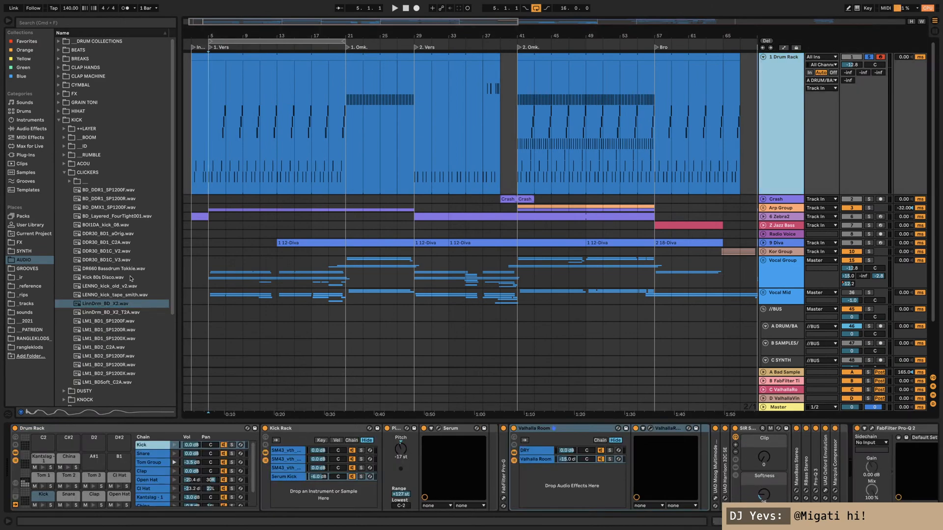
left_click(115, 313)
left_click(121, 321)
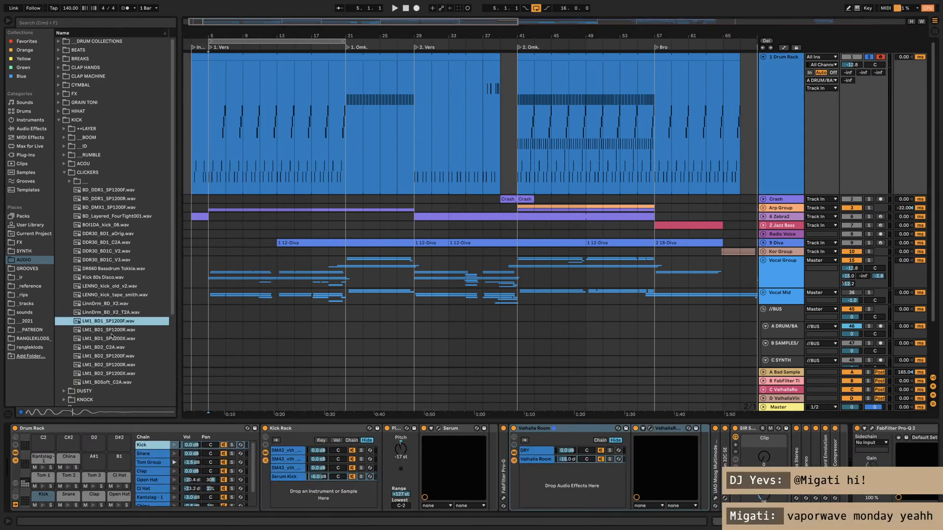
left_click(116, 348)
left_click(120, 356)
left_click(121, 365)
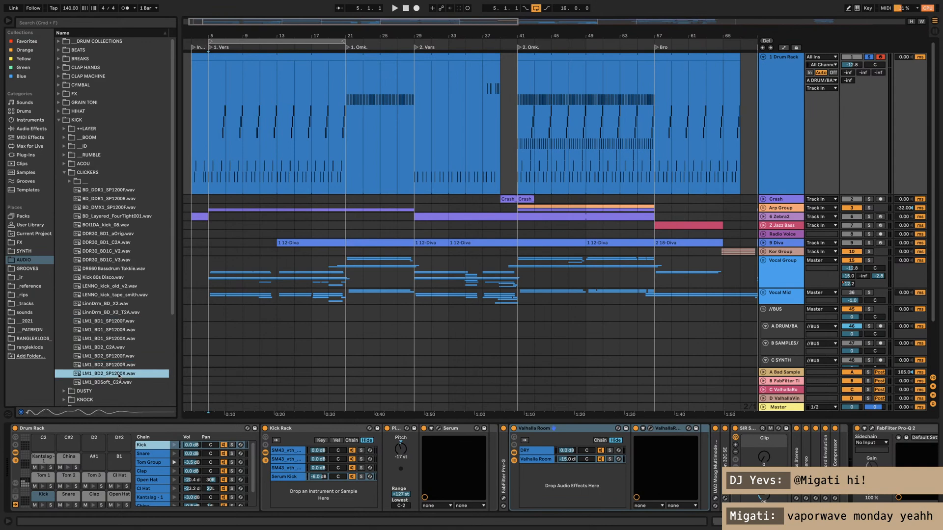
left_click(122, 374)
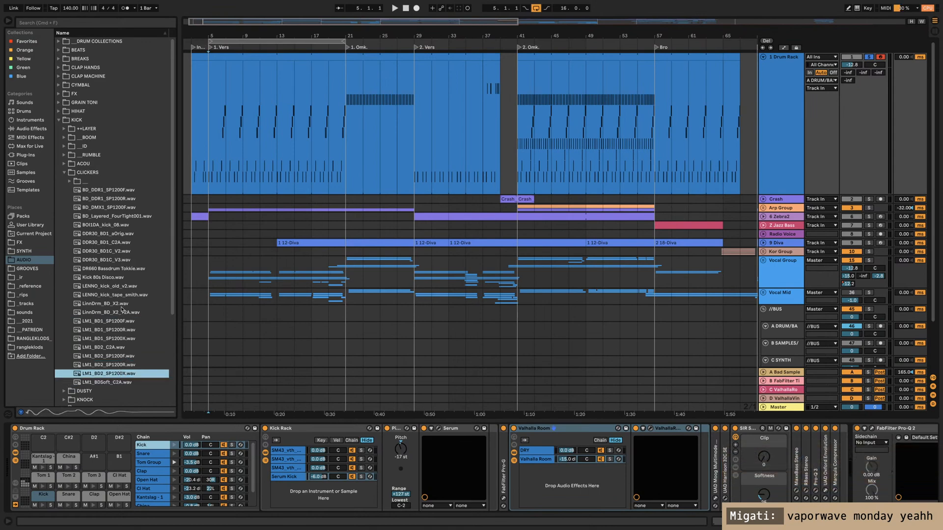
Step: Audition the CLICKERS kick samples from LENNO_kick_tape_smith.wav up through the DDR30 samples to BD_DDR1_SP1200R.wav
left_click(108, 286)
left_click(108, 295)
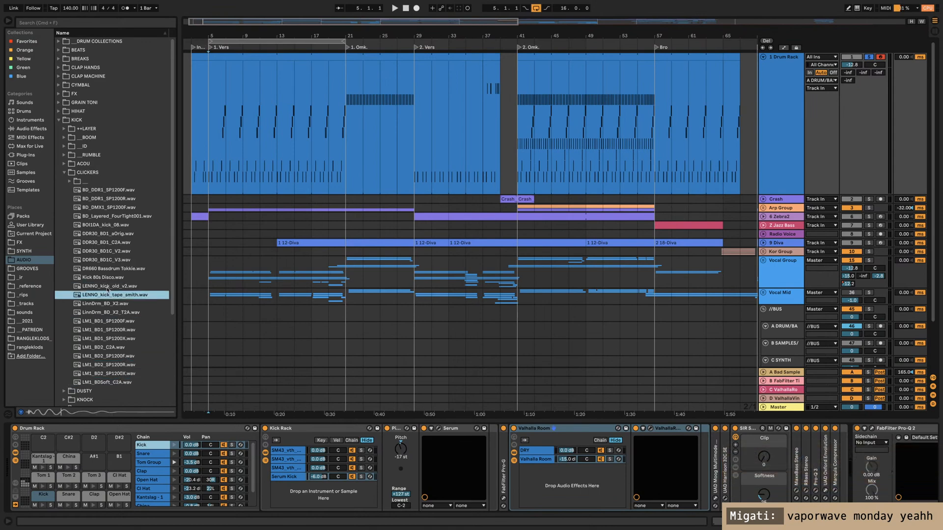
left_click(108, 278)
left_click(104, 262)
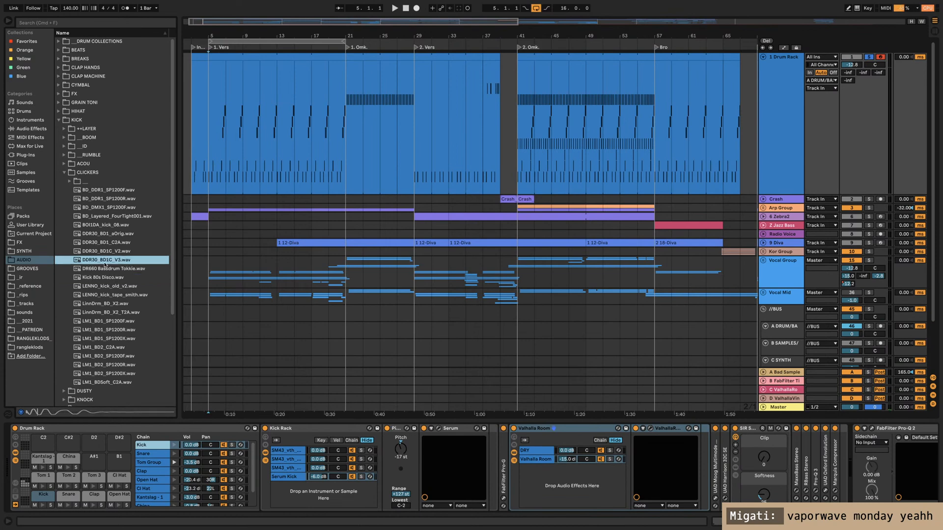
key("Up")
key("Up")
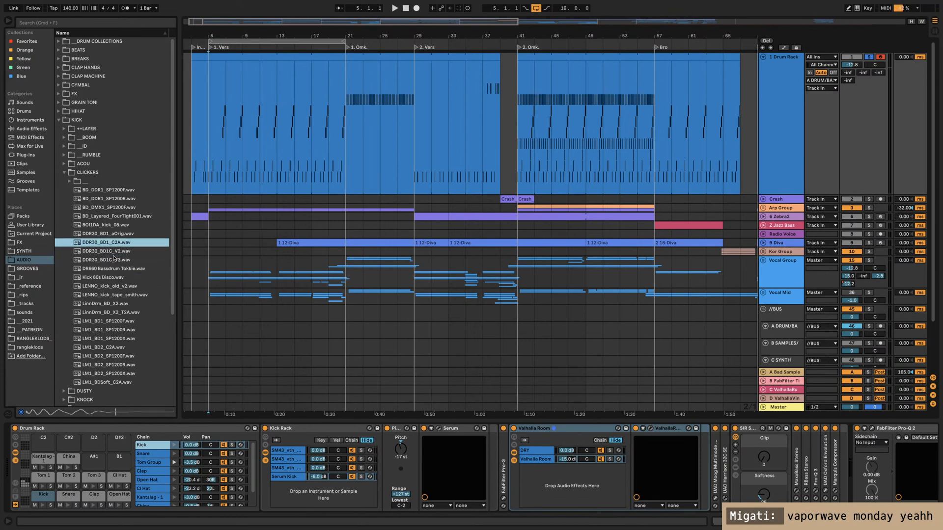
key("Down")
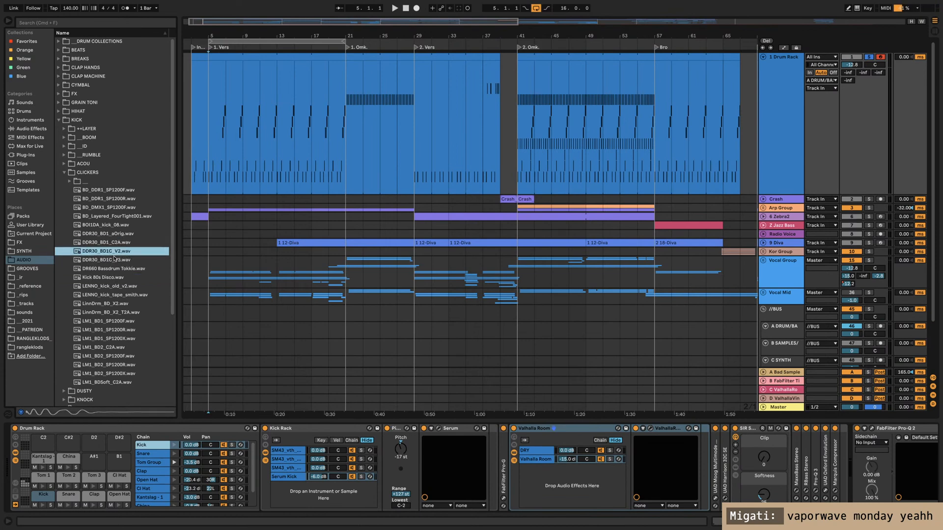
left_click(94, 218)
key("Up")
key("Up")
key("Up")
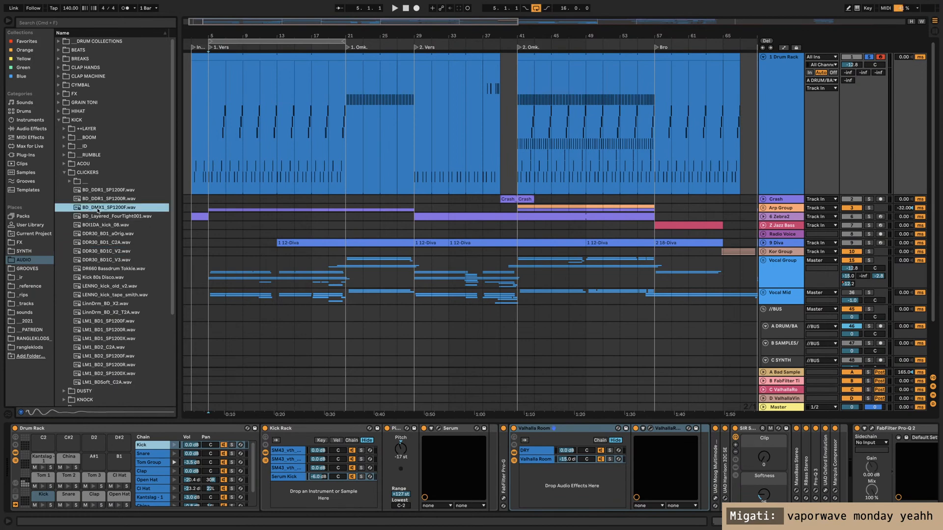
key("Down")
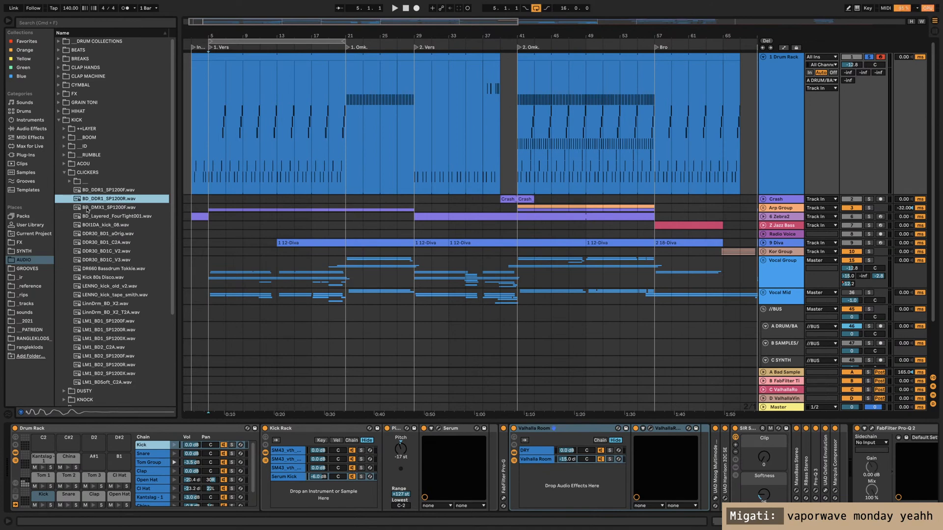
Step: Compare the BD_Layered, BOI1DA and DDR30 kick samples and add DDR30_BD1_aOrig.wav to the Kick Rack as a new chain
left_click(102, 216)
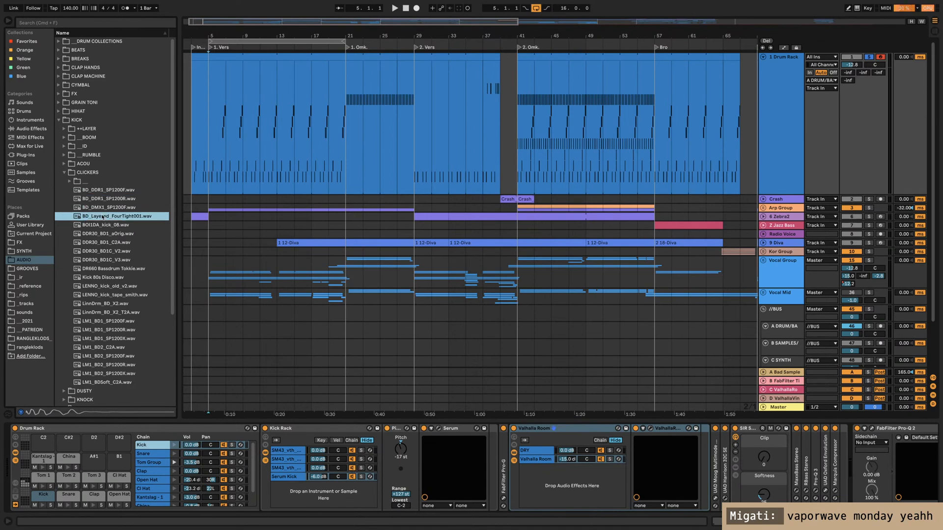
left_click(118, 226)
left_click(118, 234)
left_click(119, 226)
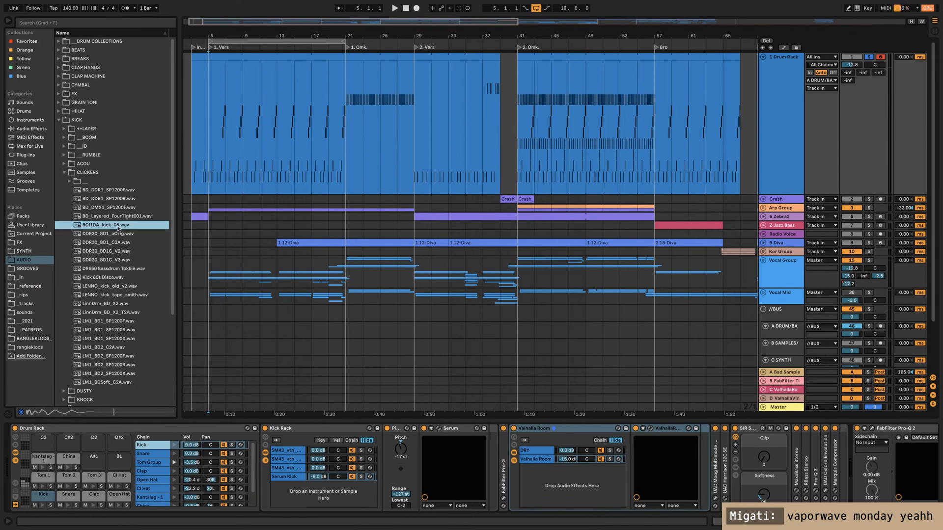
left_click(118, 234)
left_click(121, 242)
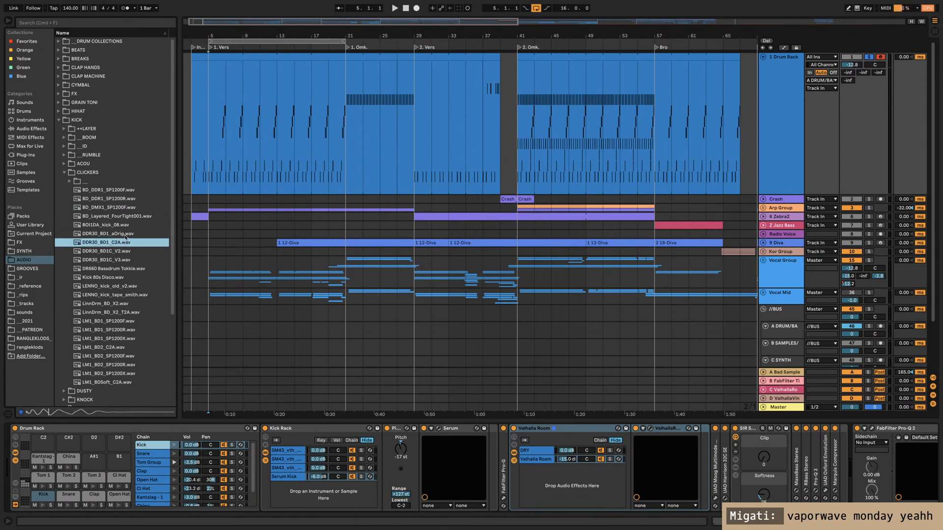
left_click(125, 234)
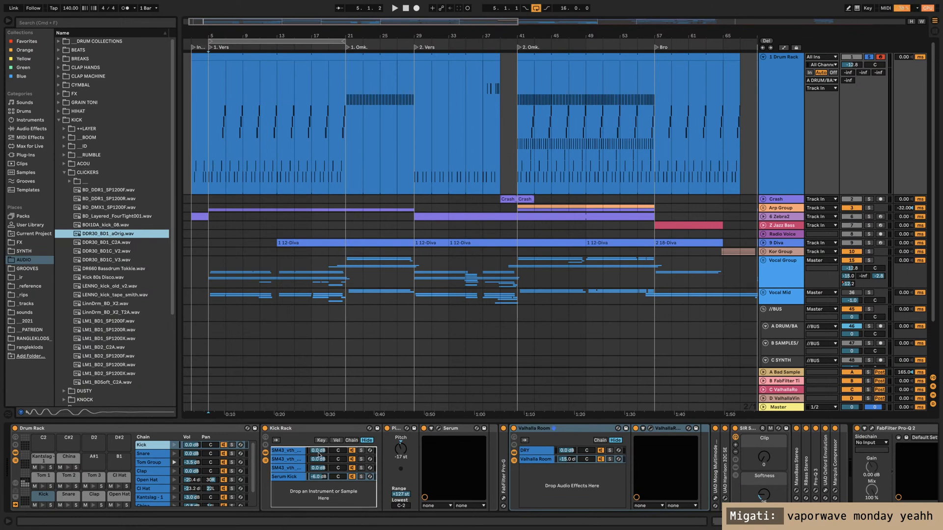
left_click_drag(319, 454, 320, 455)
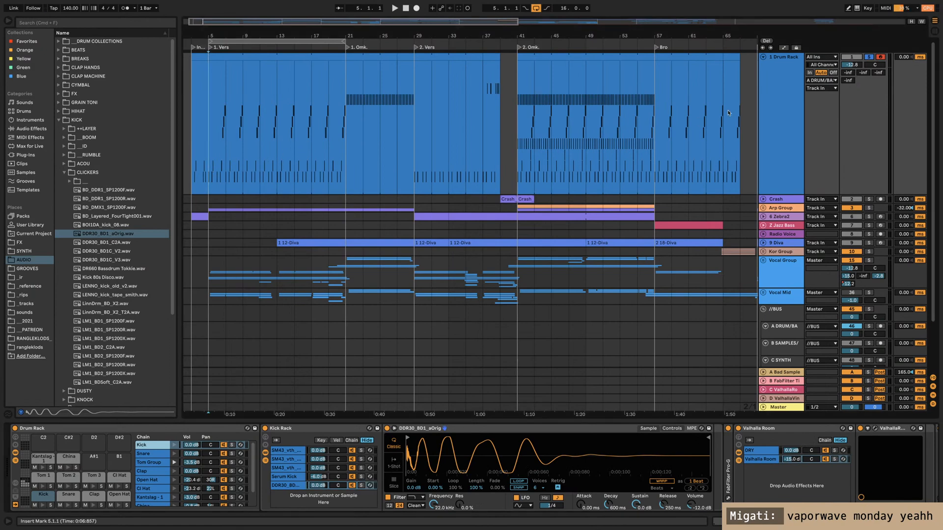
Step: Solo the Kick chain of the Drum Rack and compare the playing kick with and without the DDR30 layer
left_click(790, 94)
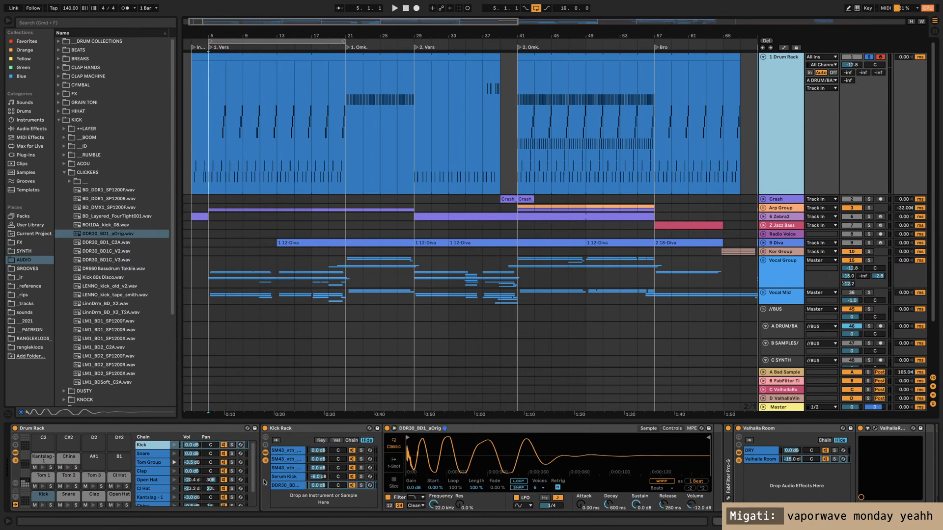
left_click(231, 448)
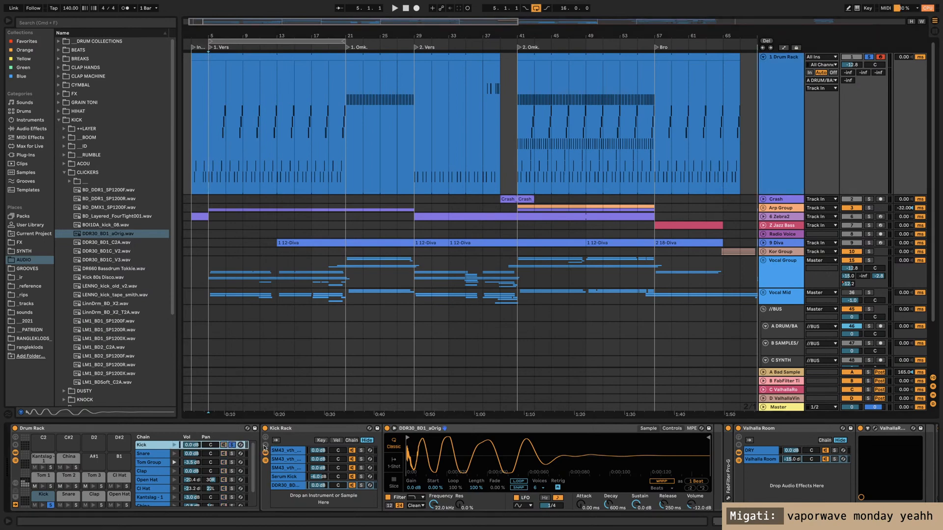
key("space")
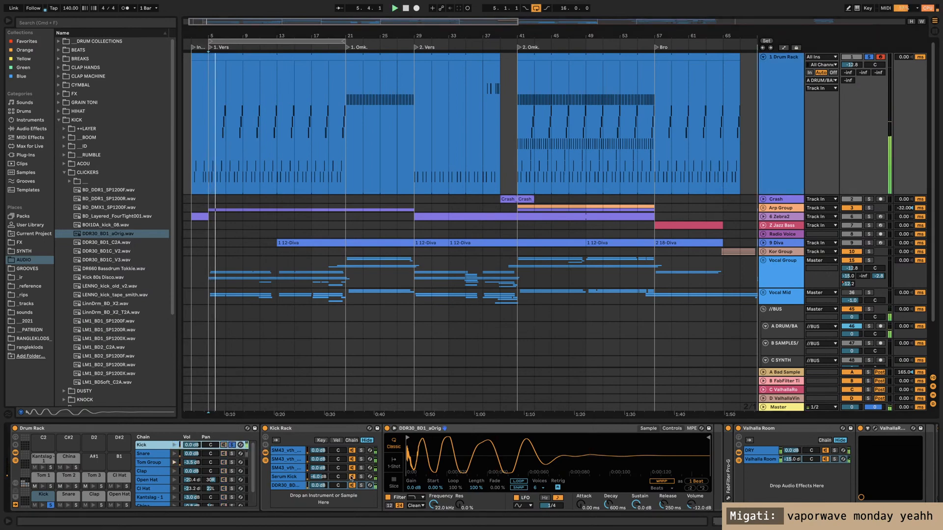
left_click(352, 486)
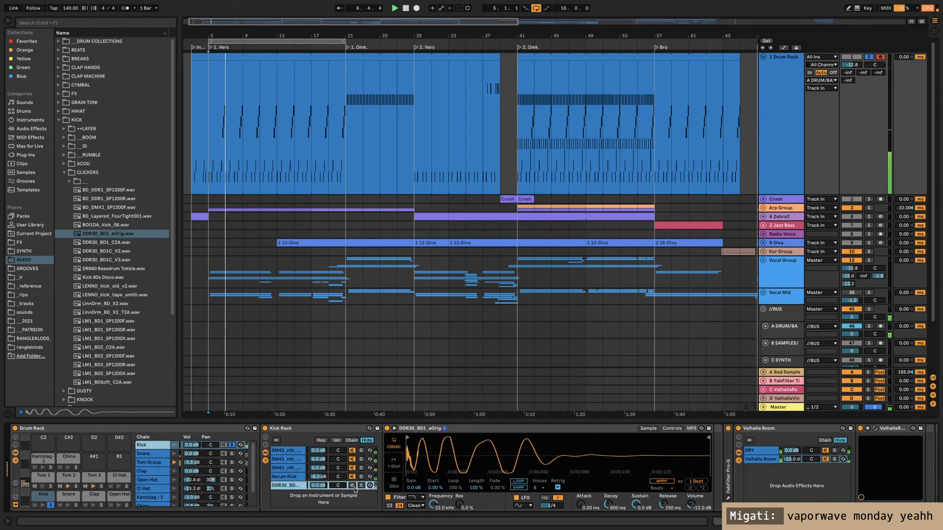
left_click(352, 485)
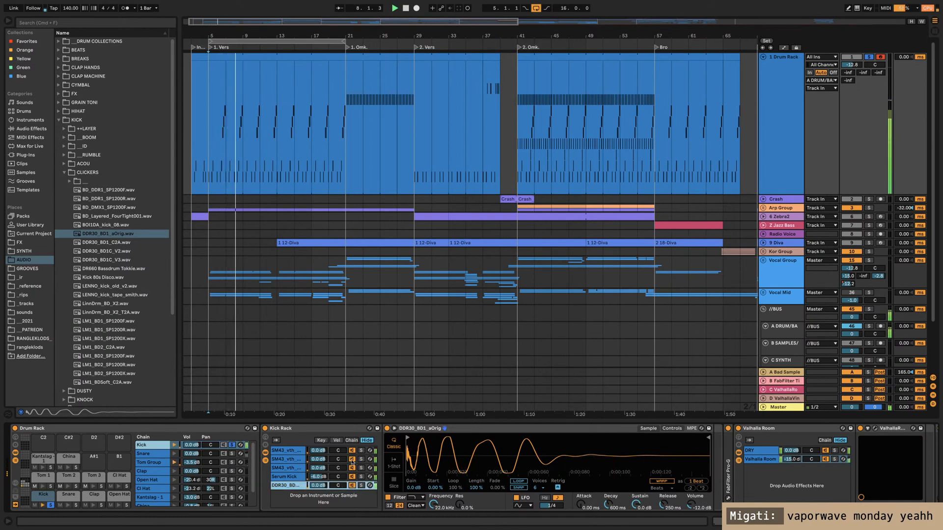
Step: Mute the SM43 sample chains in the Kick Rack, leaving the Serum Kick and DDR30 layers active
left_click(352, 459)
left_click(352, 459)
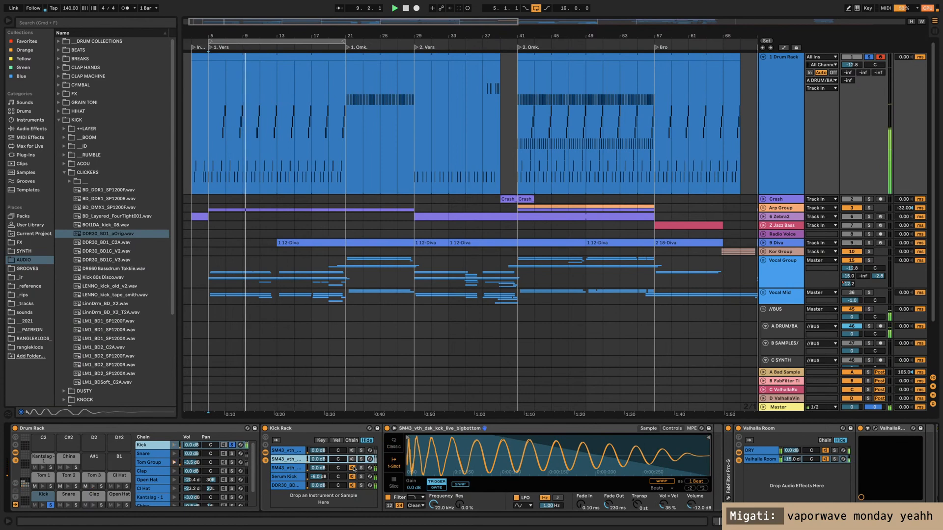
left_click(352, 468)
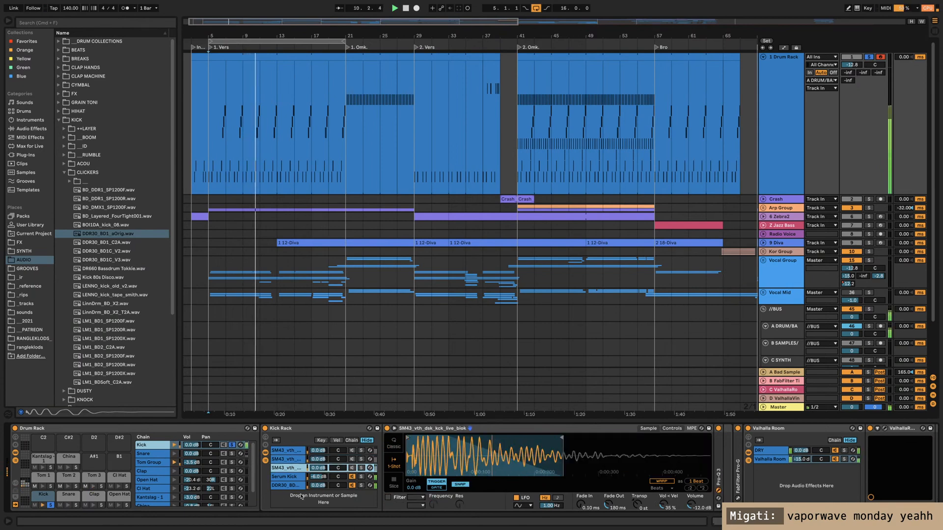
Step: Show the Serum Kick chain's devices, collapse its Pitch device and set the chain volume to -7.5 dB
left_click(290, 486)
left_click(320, 477)
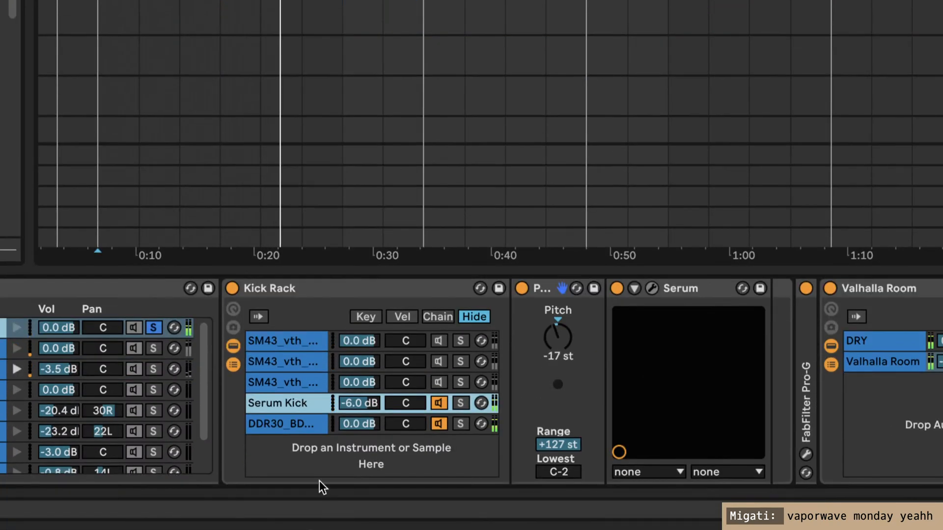
double_click(538, 287)
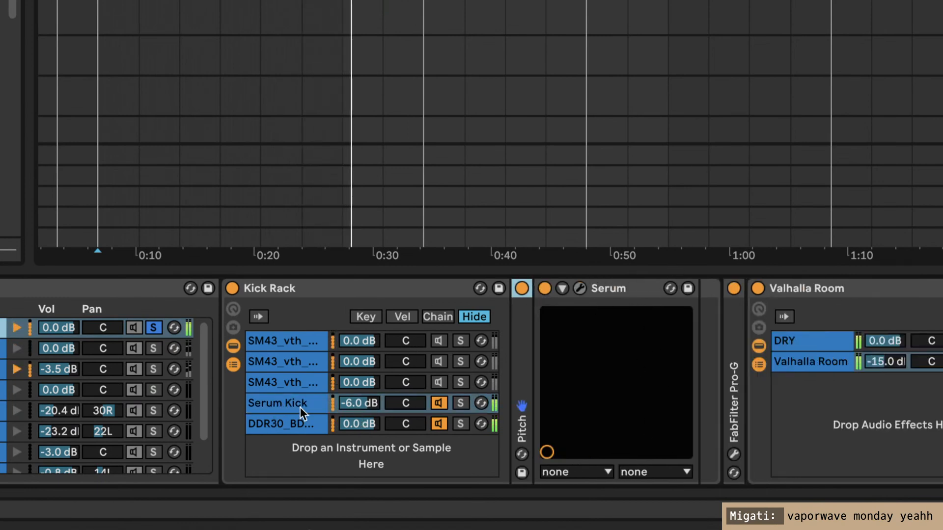
mouse_move(363, 399)
left_mouse_down()
mouse_move(363, 414)
mouse_move(357, 408)
left_mouse_up()
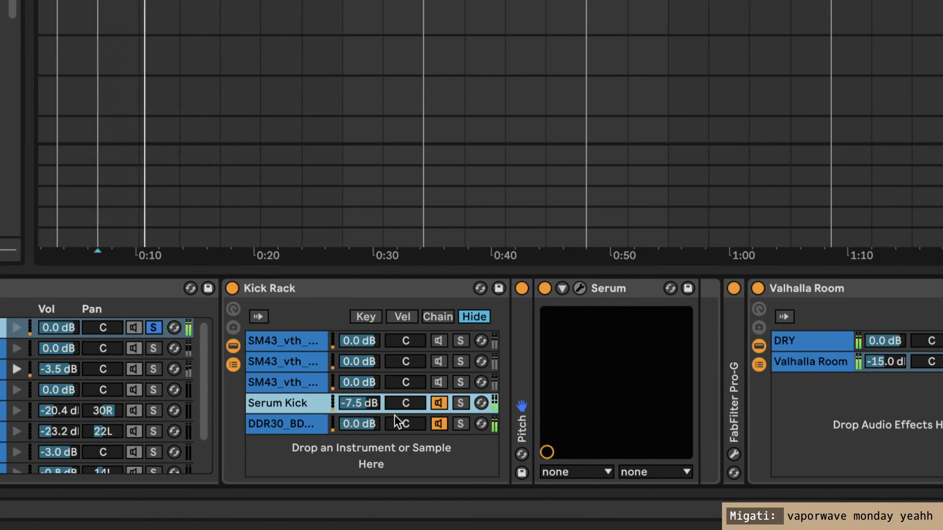
Step: Unmute the SM43 live_blok layer, shorten its sample with a 200 ms Fade Out and set the chain volume to -1.0 dB
left_click(436, 382)
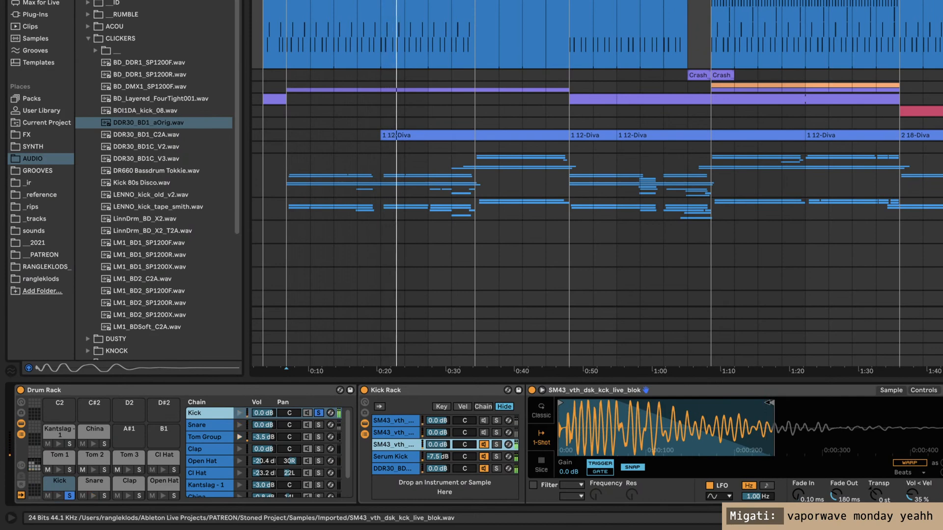
left_click_drag(769, 402, 715, 404)
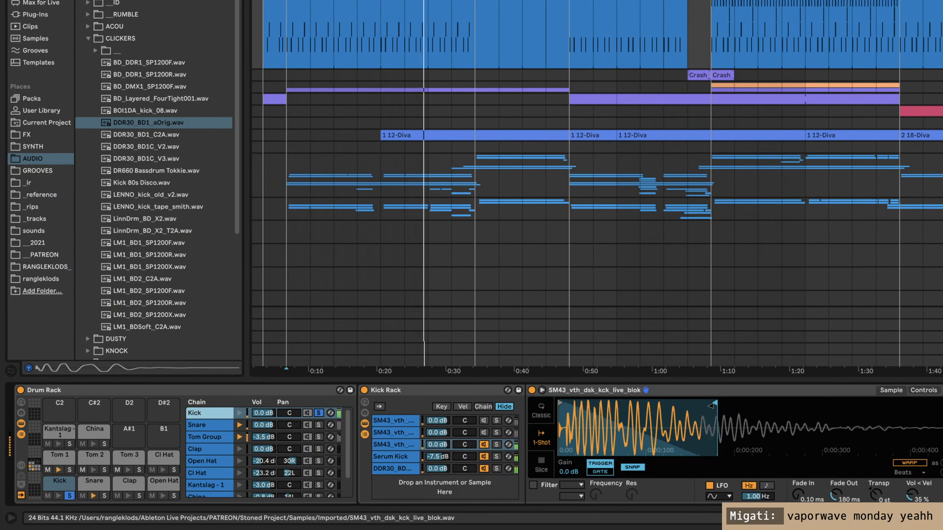
mouse_move(836, 495)
left_mouse_down()
mouse_move(836, 503)
mouse_move(836, 491)
left_mouse_up()
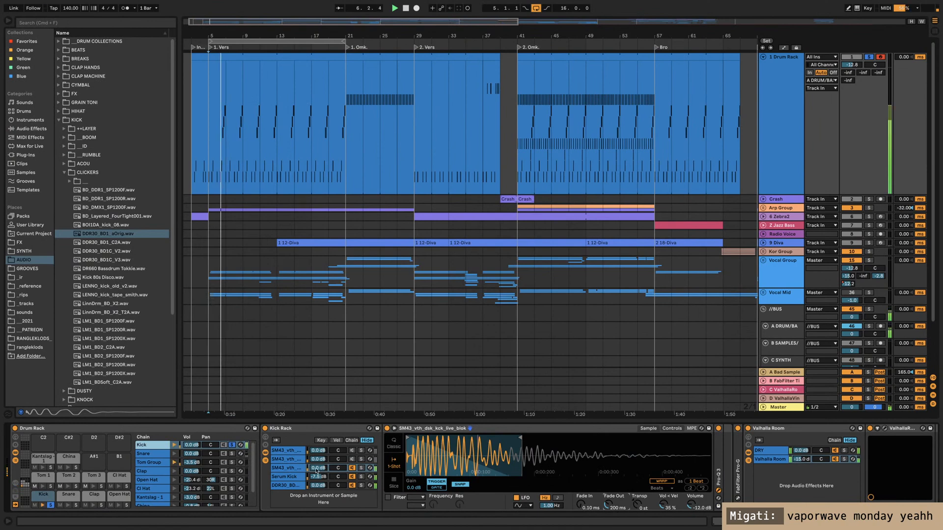
left_click_drag(316, 470, 317, 473)
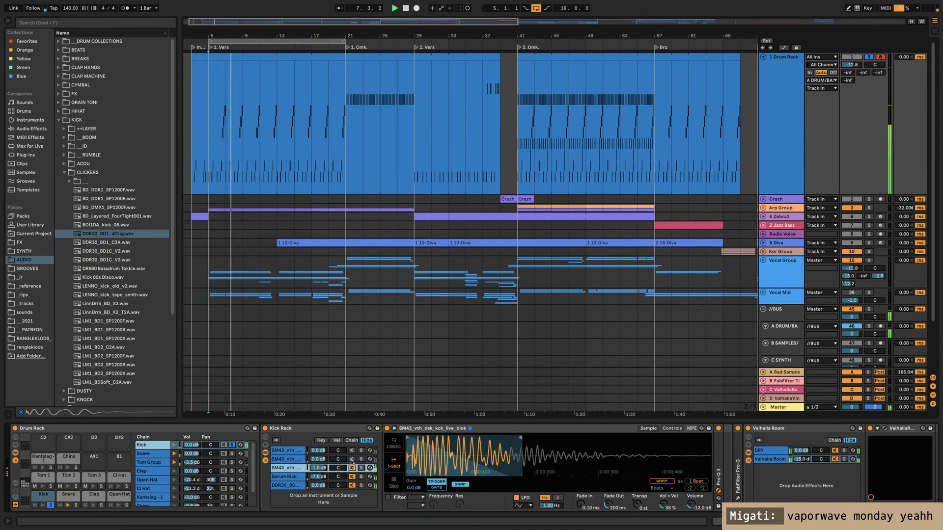
Step: Unmute the SM43 live_bigbottom layer and set its Fade In to 12.5 ms
left_click(351, 460)
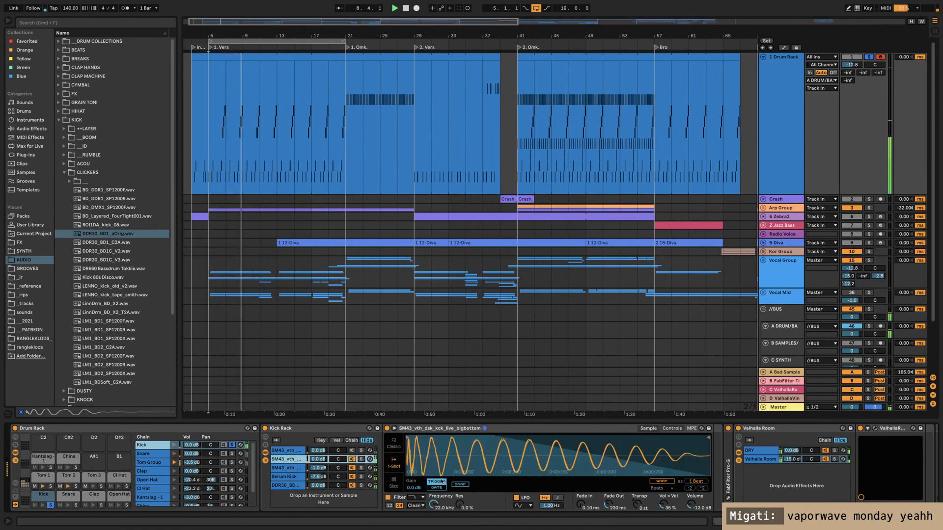
mouse_move(582, 505)
left_mouse_down()
mouse_move(592, 500)
mouse_move(584, 501)
left_mouse_up()
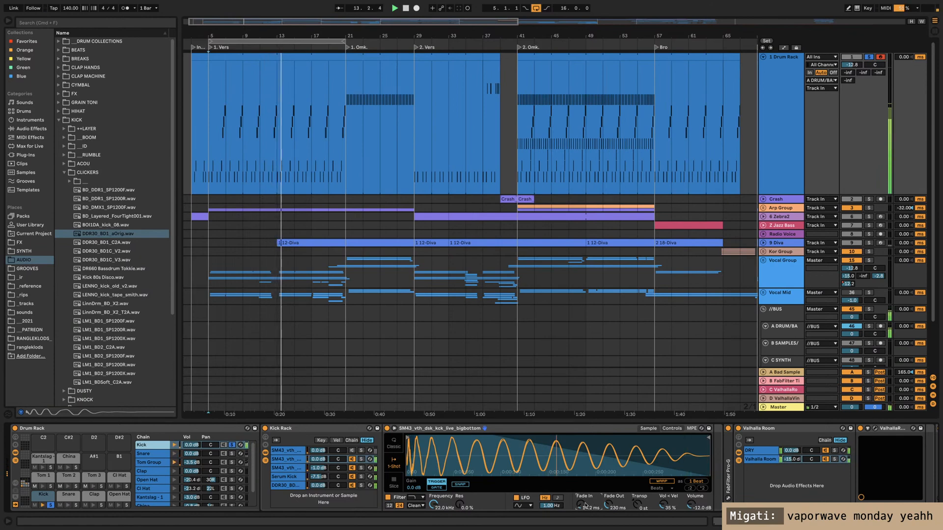
left_click_drag(584, 506, 584, 506)
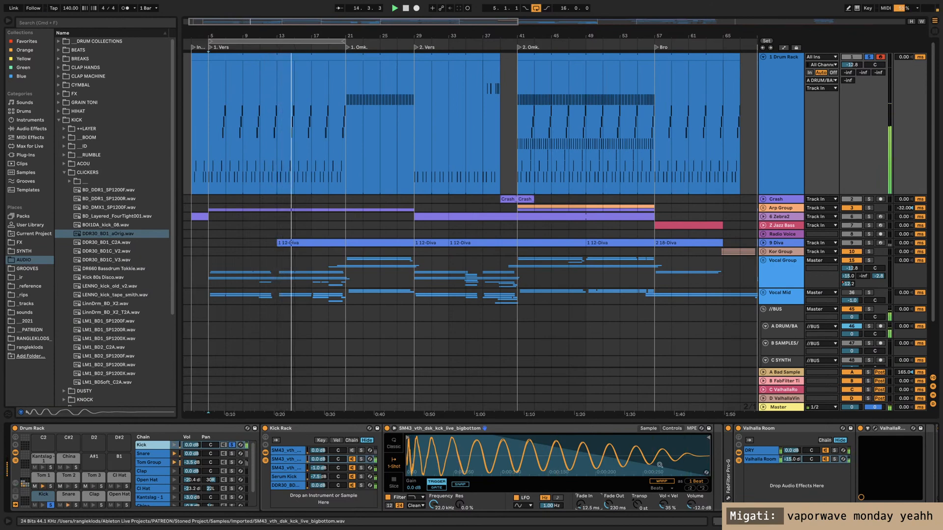
Step: Shorten the live_bigbottom sample by moving its end point earlier and set its filter frequency to 10.0 kHz
left_click_drag(707, 435, 534, 437)
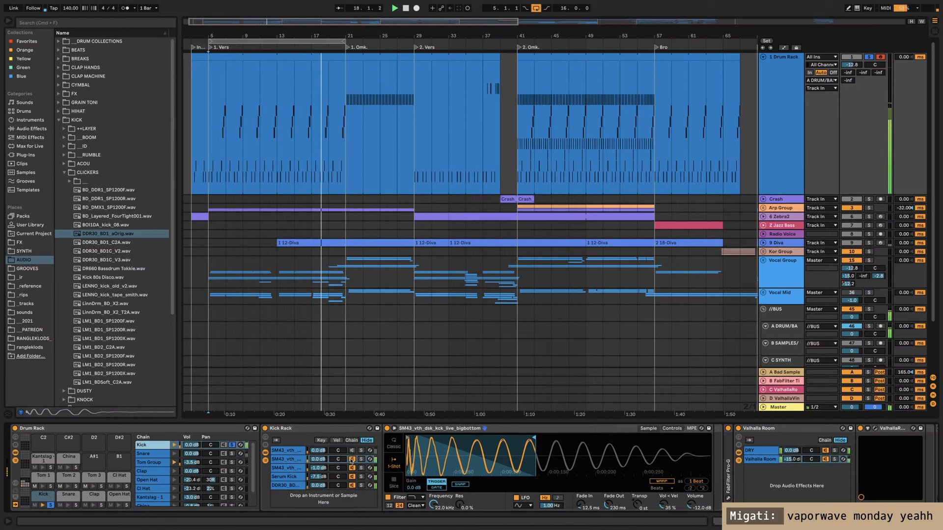
left_click(352, 460)
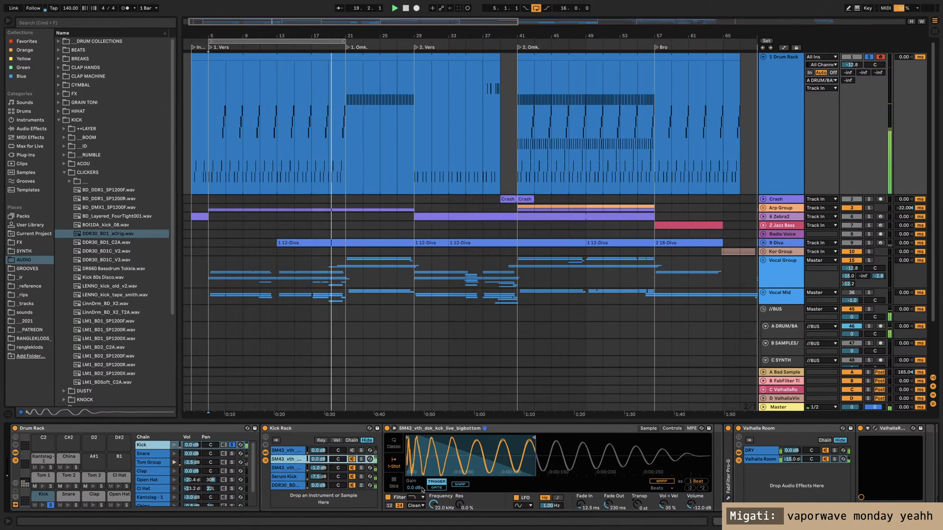
left_click_drag(435, 506, 435, 516)
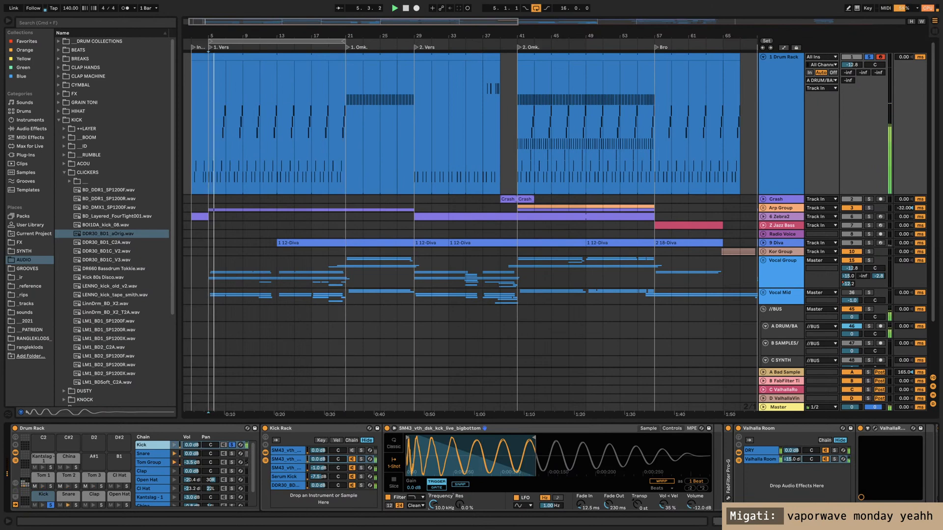
Step: Unmute the SM43 live_attack layer and shorten its sample by moving the end point earlier
left_click(351, 452)
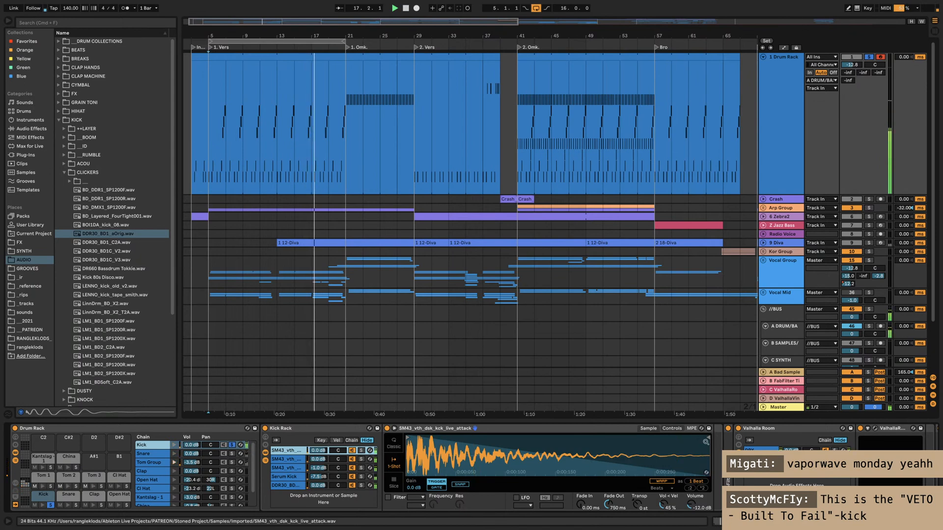
mouse_move(710, 440)
left_mouse_down()
mouse_move(535, 439)
mouse_move(565, 438)
mouse_move(548, 460)
left_mouse_up()
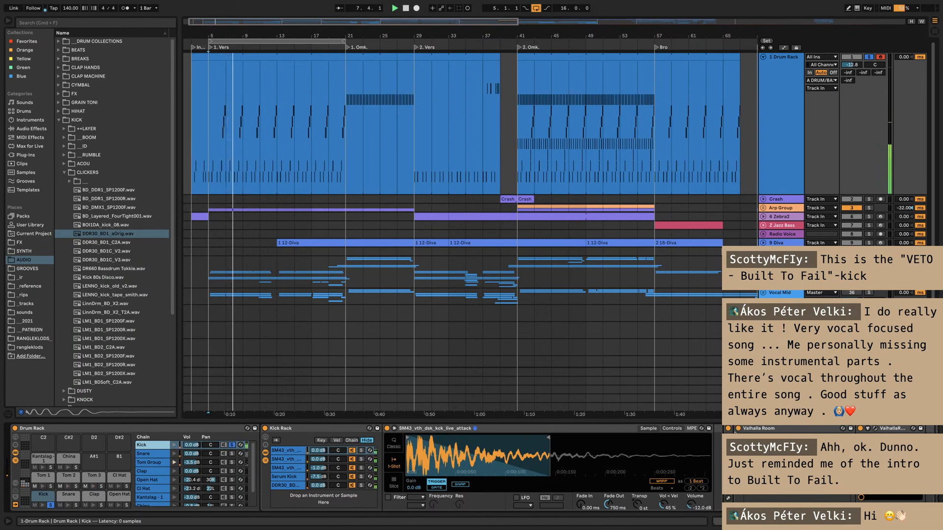
Step: Extend the live_bigbottom sample by moving its end point later and toggle its Snap option
left_click(353, 459)
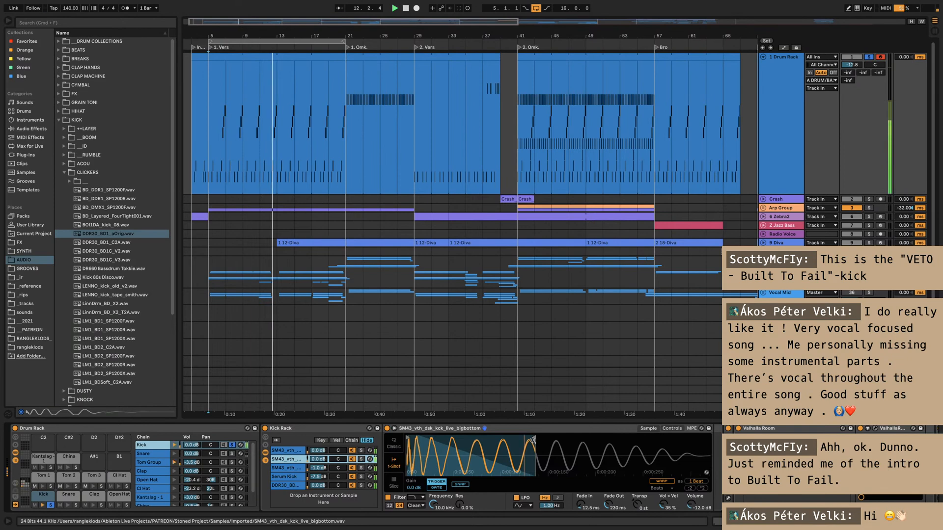
left_click_drag(534, 441, 613, 437)
left_click(463, 486)
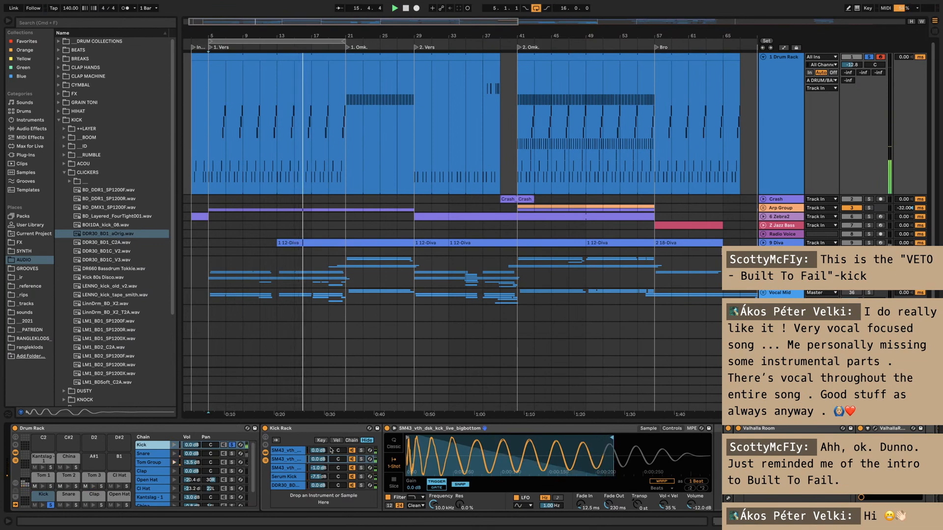
Step: Shorten the SM43 live_attack sample by moving its end point earlier and set its Fade Out to 150 ms
left_click(312, 449)
left_click(458, 485)
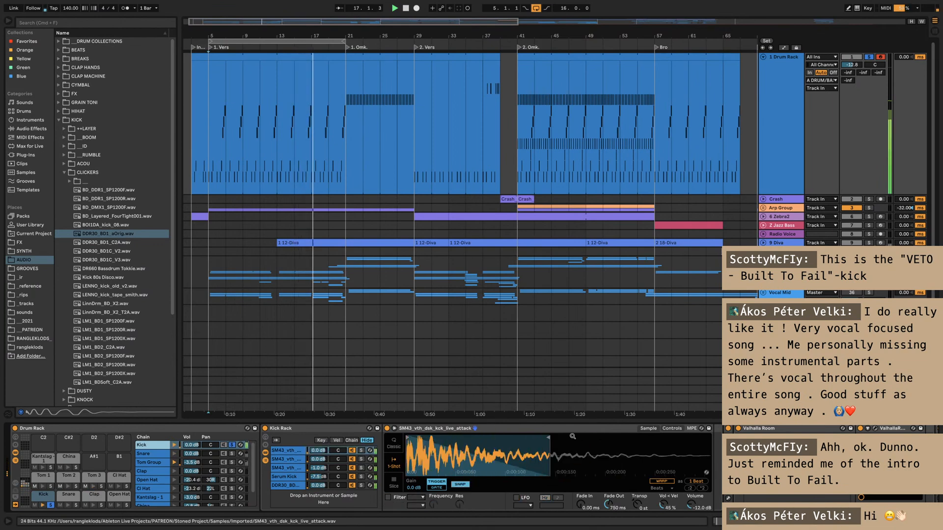
mouse_move(548, 438)
left_mouse_down()
mouse_move(572, 438)
mouse_move(515, 437)
mouse_move(537, 437)
left_mouse_up()
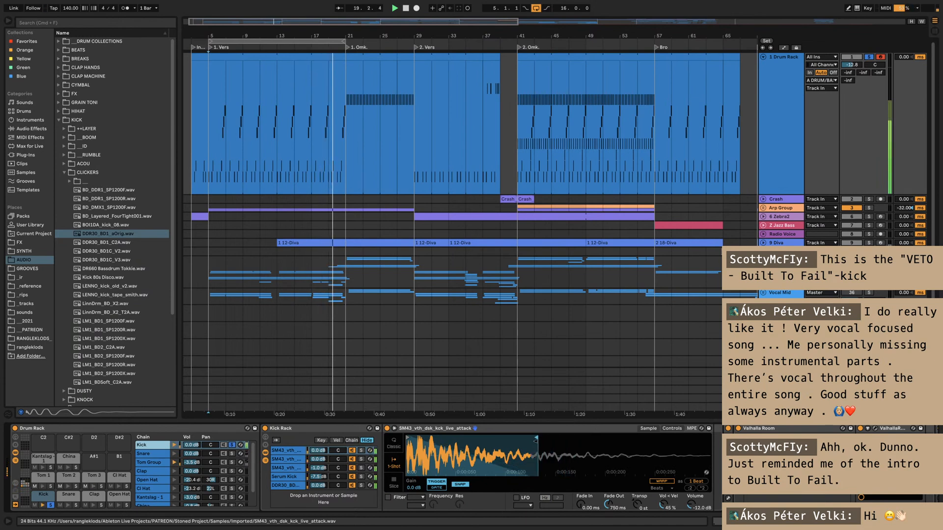
mouse_move(607, 504)
left_mouse_down()
mouse_move(607, 525)
mouse_move(608, 502)
left_mouse_up()
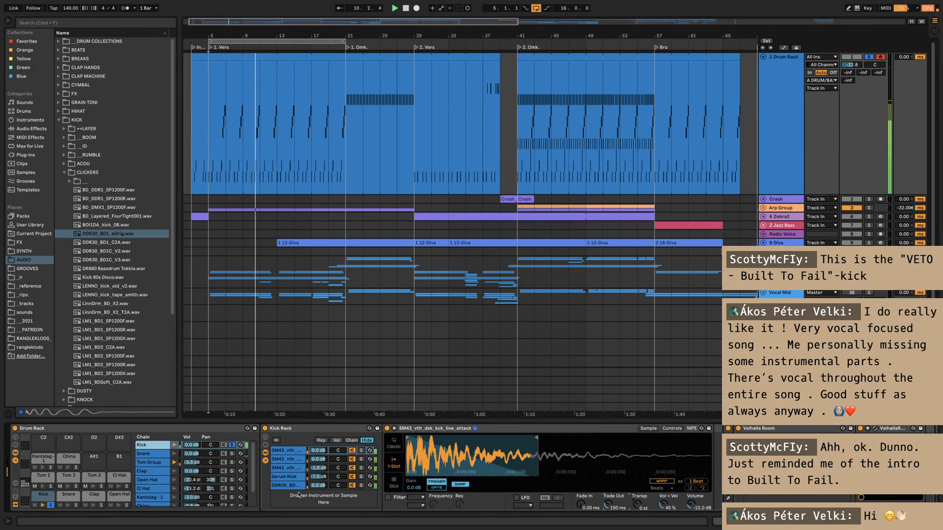
Step: Show the SM43 live_blok layer and open the ValhallaRoom reverb in the kick's effect chain
left_click(292, 460)
left_click(324, 468)
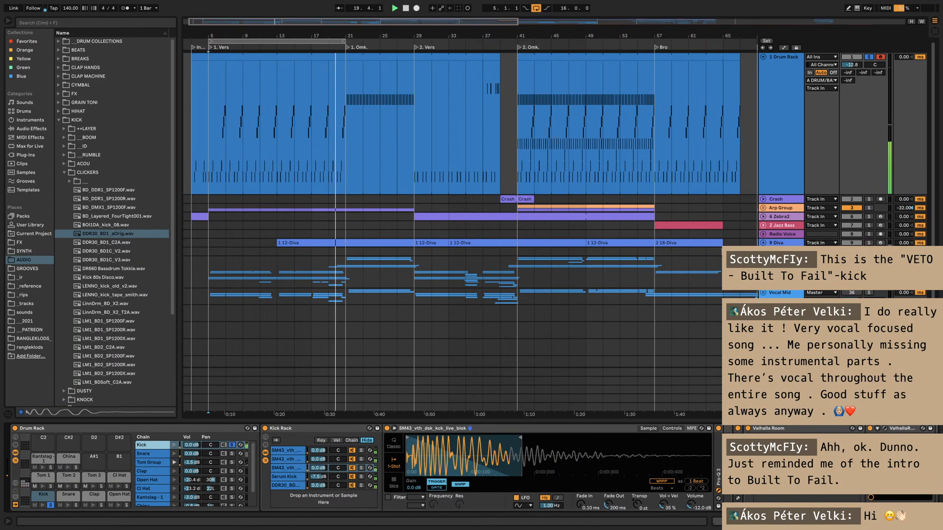
scroll(605, 430, "right", 5)
left_click(603, 429)
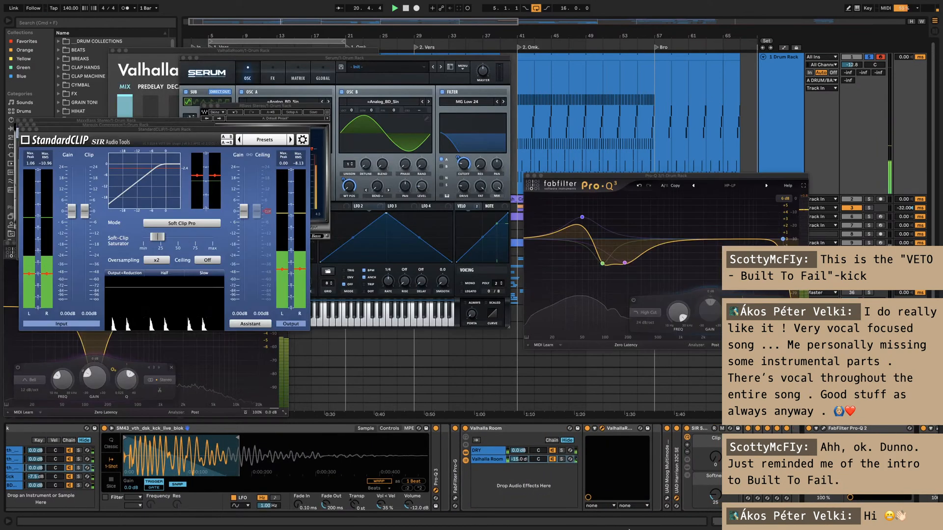
Step: Clear the plugin windows covering ValhallaRoom and set its Decay to 0.25 s and Depth to 50.0%
left_click(23, 129)
left_click(21, 125)
left_click(17, 121)
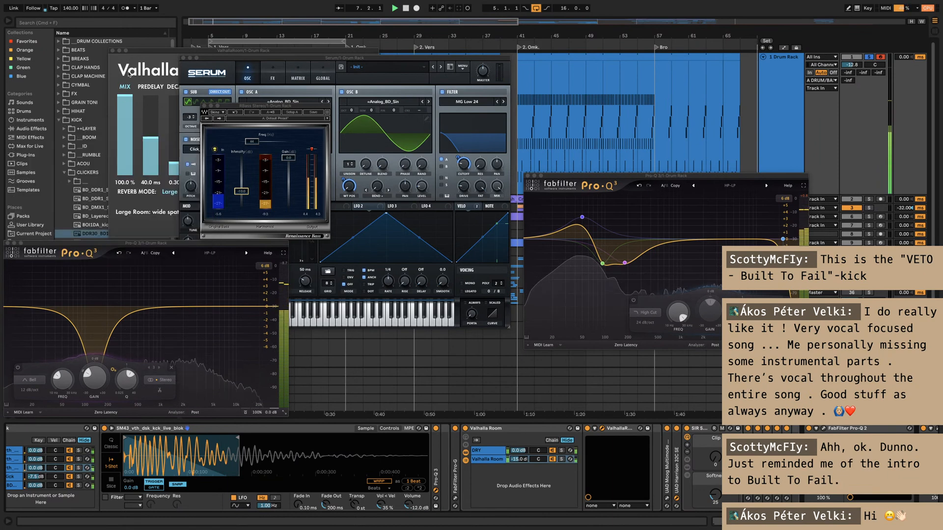
left_click(183, 58)
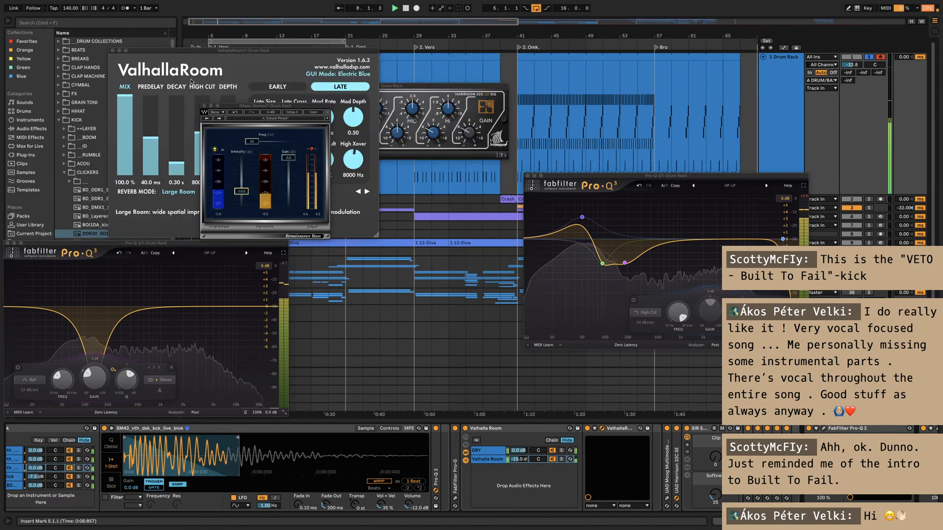
left_click(204, 106)
left_click(448, 90)
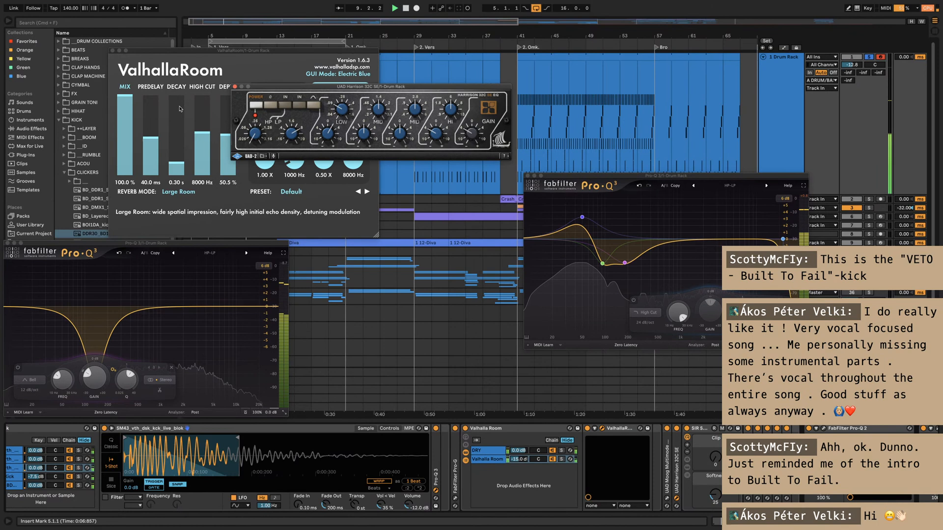
left_click(235, 87)
left_click_drag(176, 163, 174, 161)
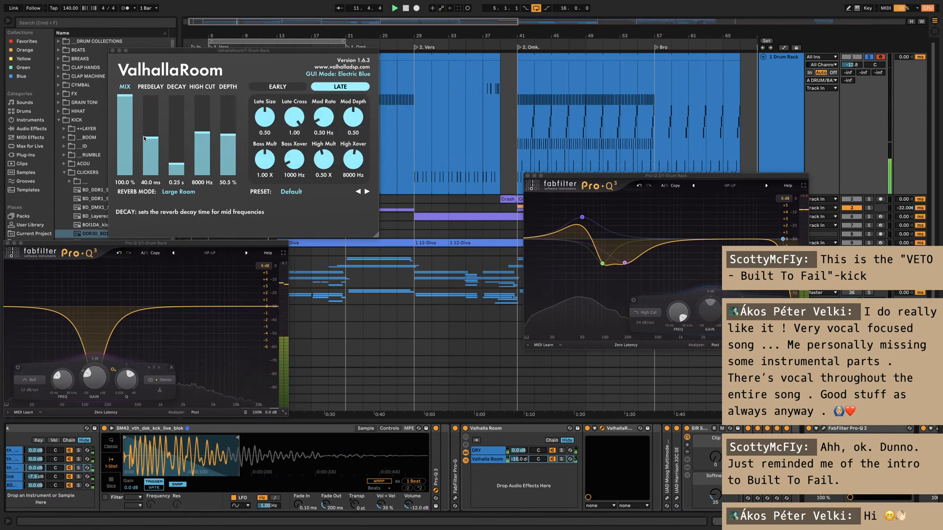
left_click_drag(236, 133, 235, 134)
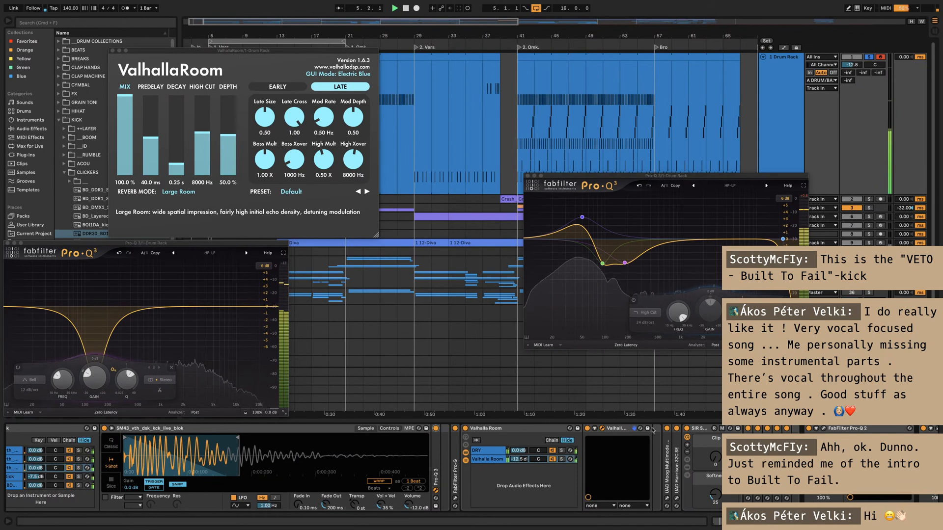
Step: Collapse the Valhalla Room rack and delete the FabFilter Pro-G gate from the kick's effect chain
double_click(511, 429)
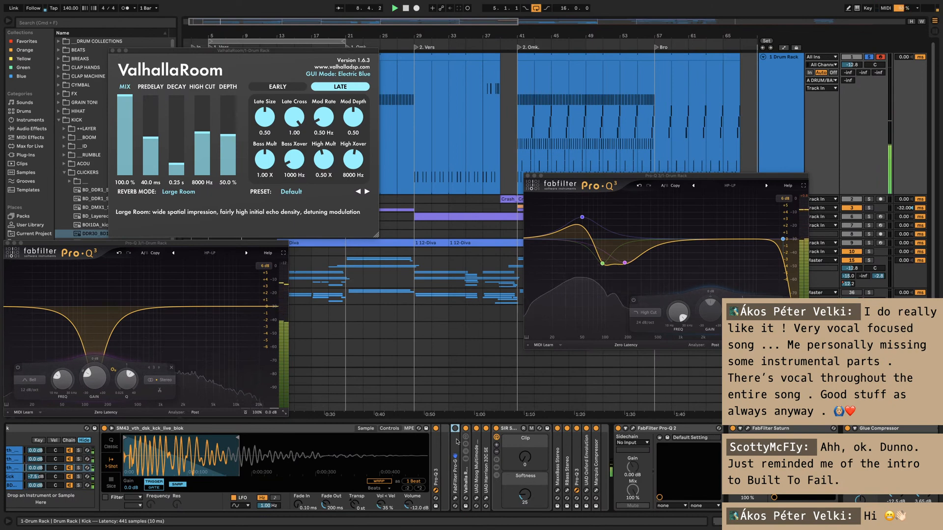
left_click(455, 499)
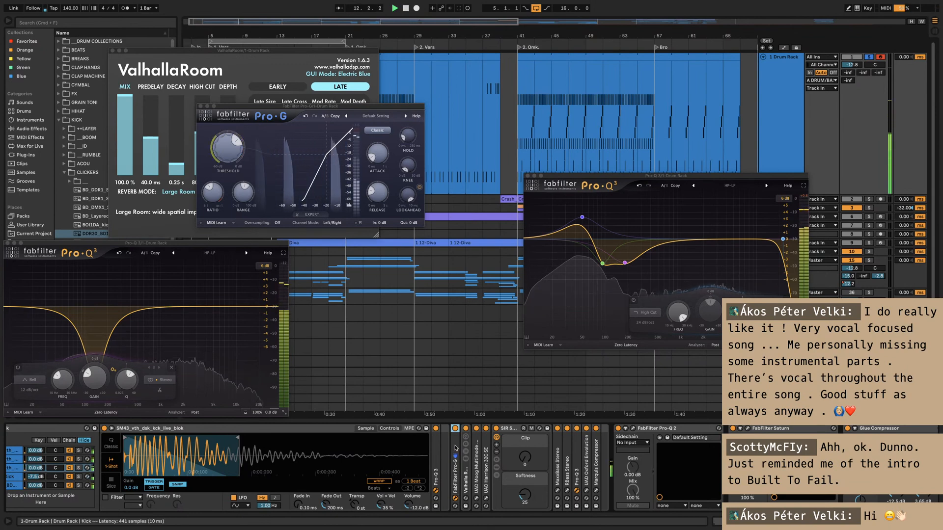
key("Delete")
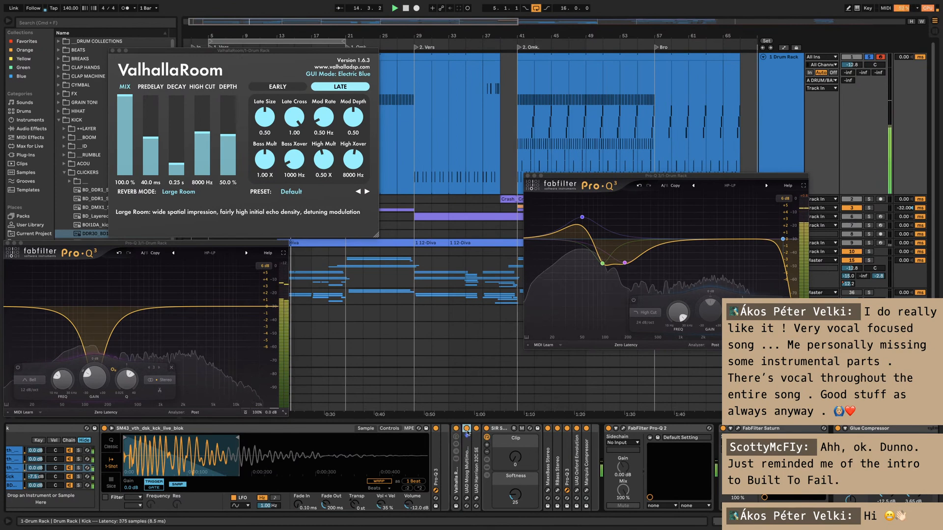
Step: Turn up the lower HI band knob on the UAD Harrison 32C and set the Pro-Q 3 band at 92.5 Hz to -3.25 dB
left_click(477, 498)
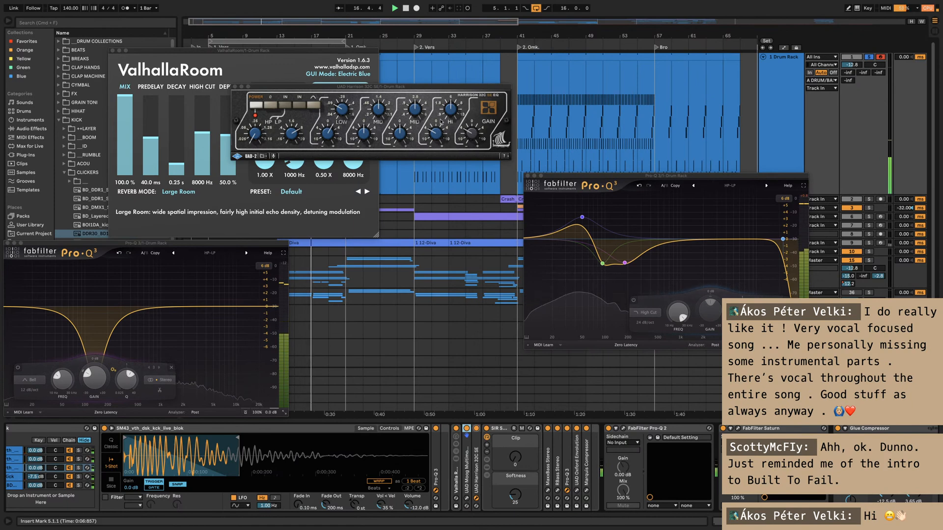
left_click_drag(437, 133, 441, 128)
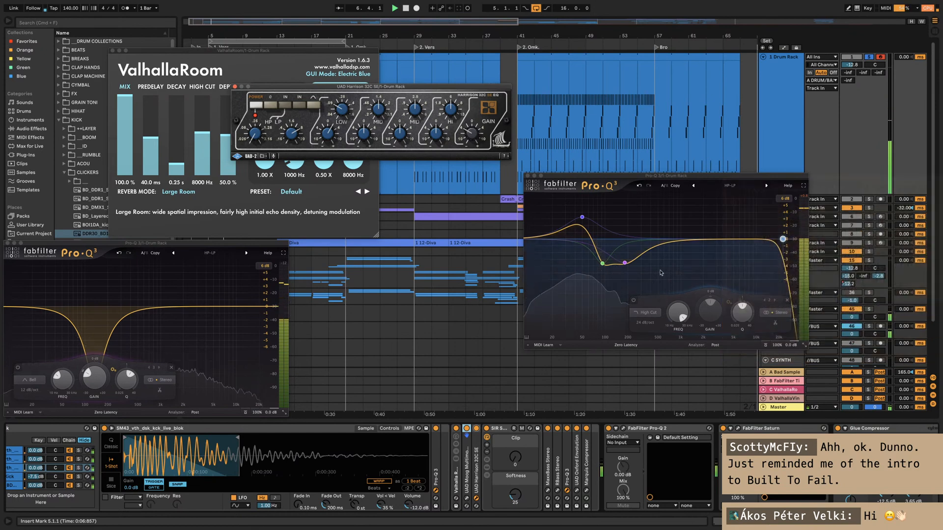
left_click(603, 264)
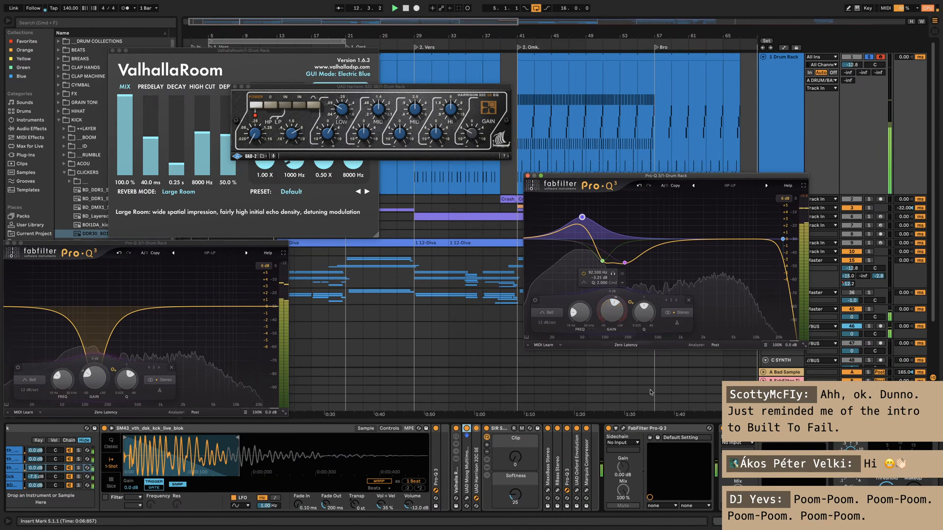
Step: Move the Pro-Q 3 ahead of MaxxBass in the kick's effect chain
key("super+alt+p")
left_click_drag(567, 474, 545, 474)
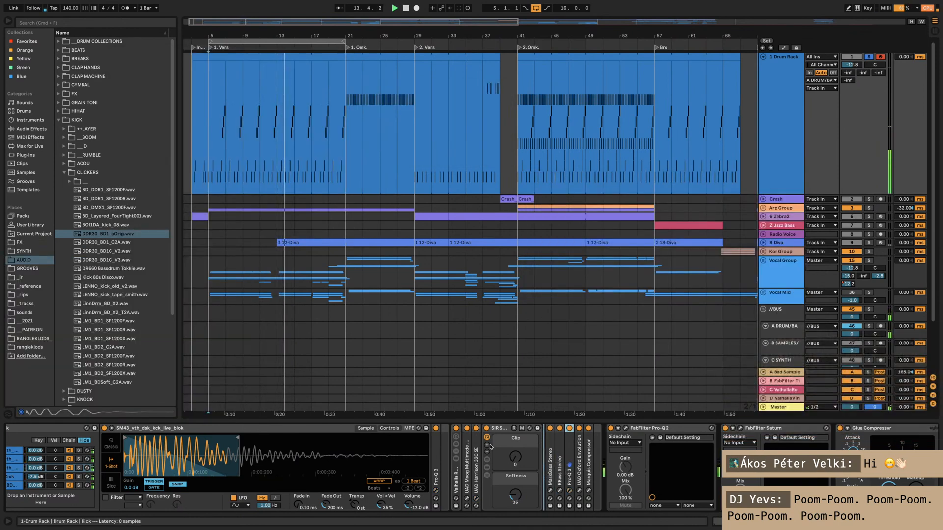
key("super+alt+p")
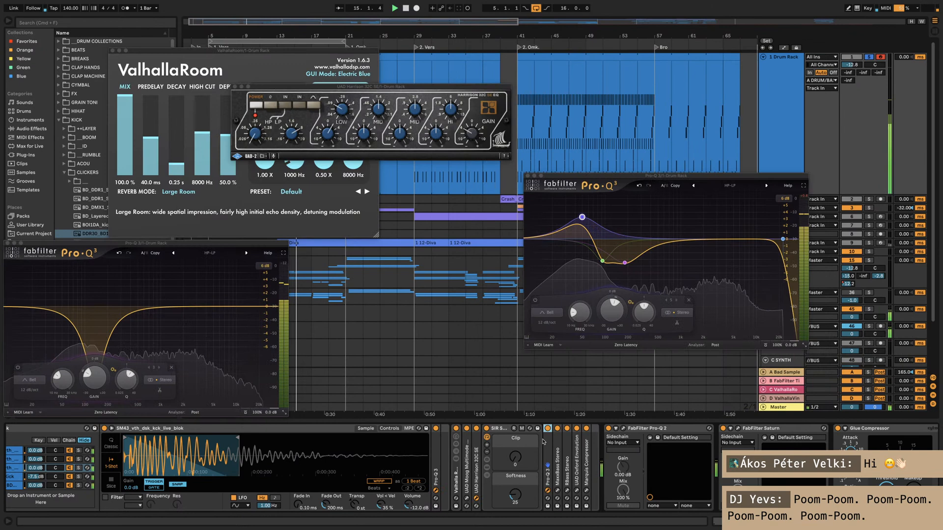
Step: Open MaxxBass, slightly raise its MaxxBass level, and place its window above the lower Pro-Q 3
left_click(557, 491)
left_click_drag(159, 186, 158, 183)
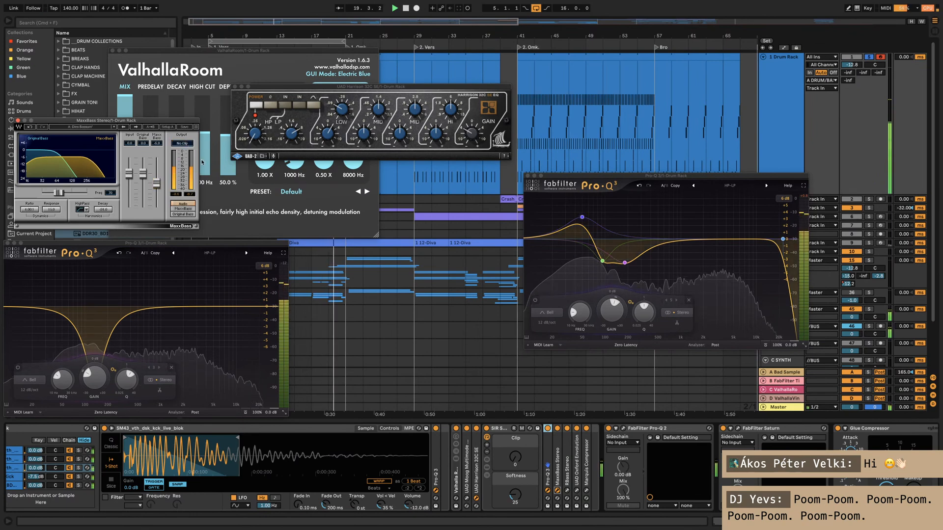
left_click_drag(154, 122, 145, 132)
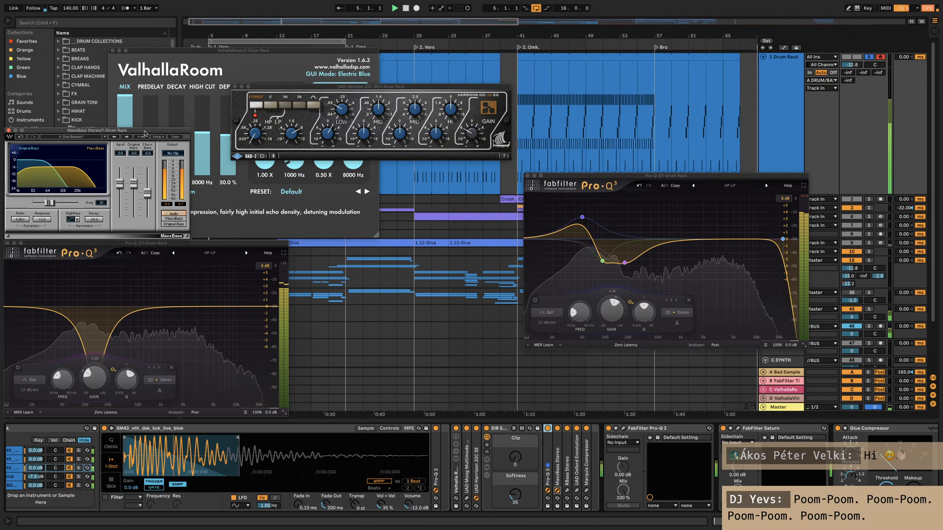
Step: Open RBass, close ValhallaRoom, and rearrange the Harrison 32C and RBass windows so that they no longer overlap
left_click(567, 490)
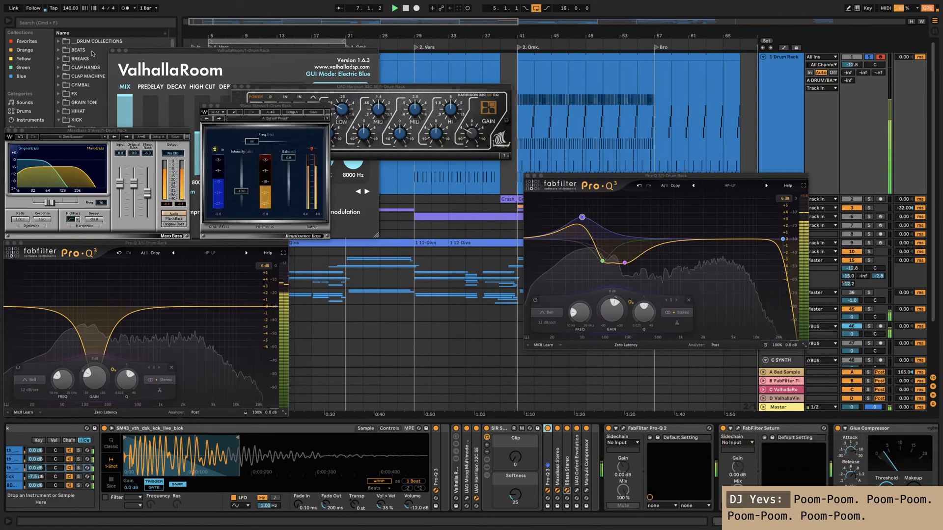
left_click(113, 51)
left_click_drag(252, 88, 404, 99)
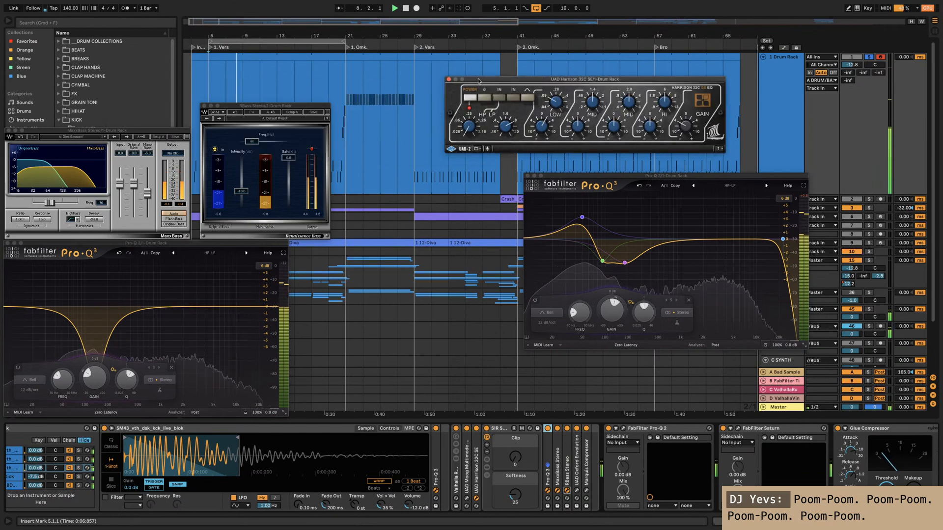
left_click_drag(284, 106, 276, 107)
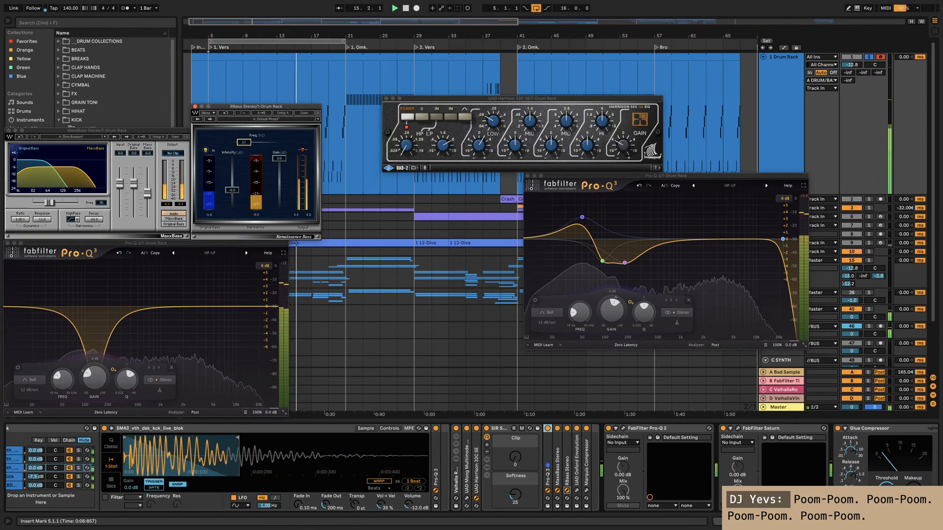
Step: Compare MaxxBass and RBass on the kick, adjusting the MaxxBass level and frequency and lowering the RBass intensity
left_click(557, 459)
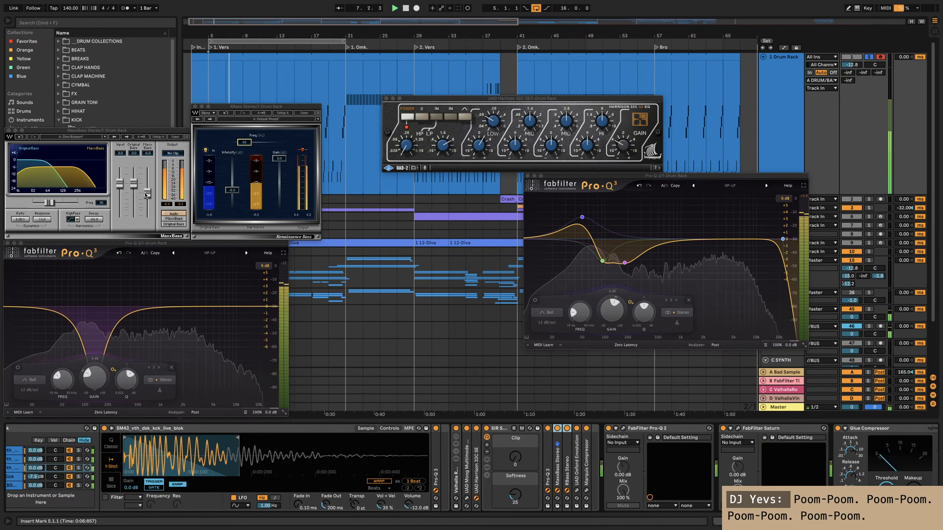
left_click(145, 195)
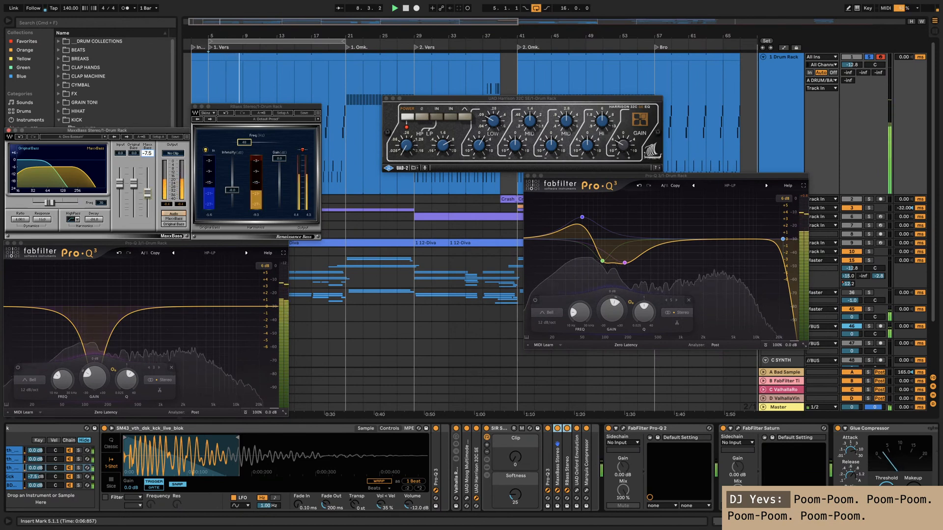
left_click(237, 187)
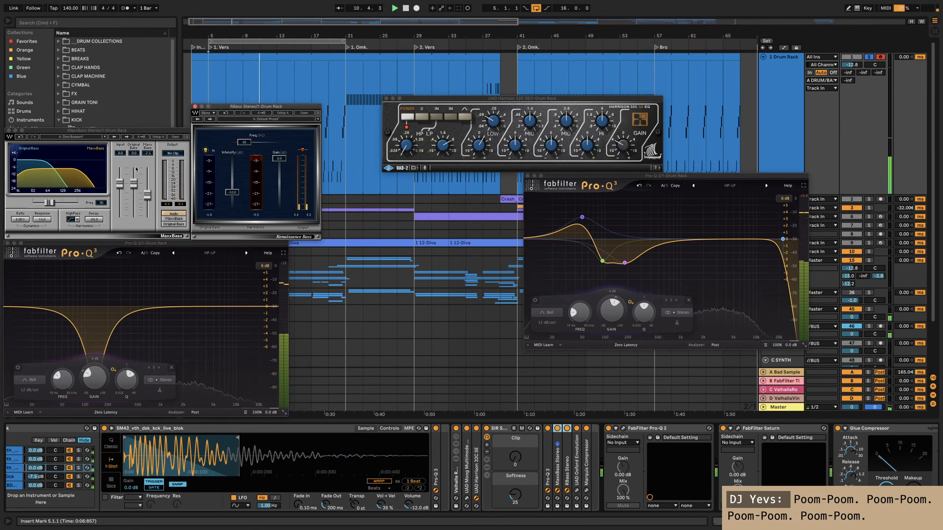
left_click_drag(48, 205, 46, 204)
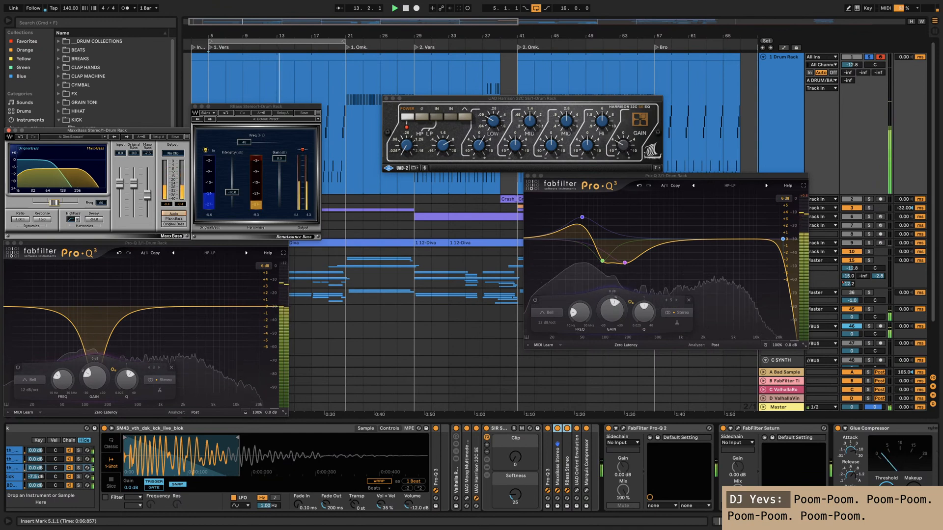
Step: Open the FabFilter Pro-Q 2 and delete it from the kick's effect chain
key("super+alt+p")
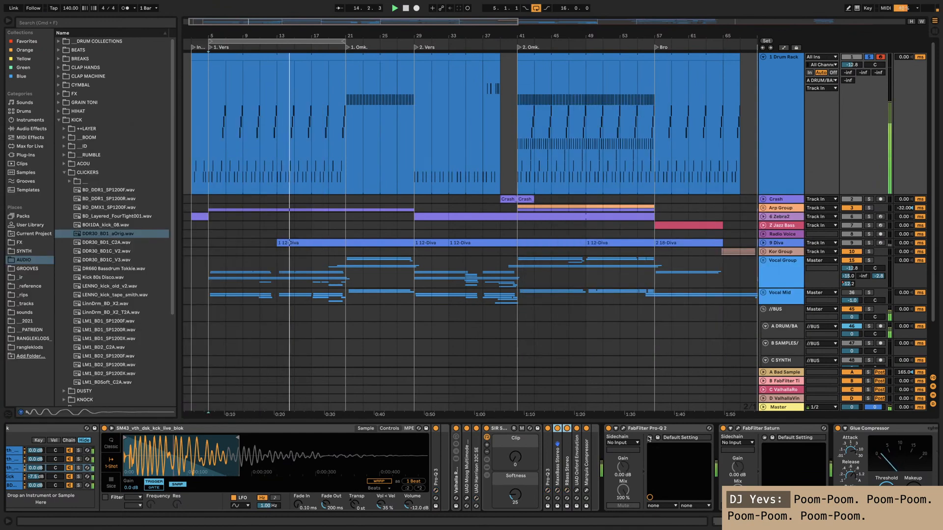
key("super+alt+p")
left_click(623, 429)
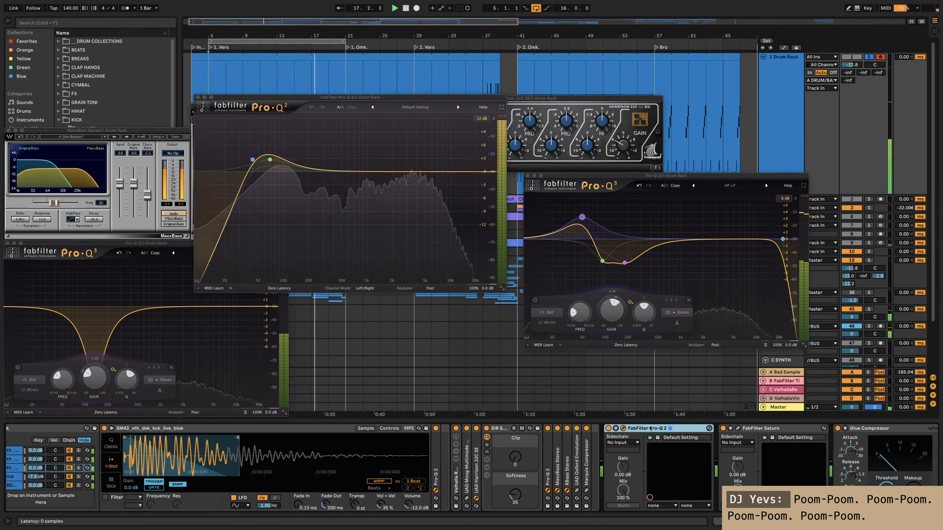
key("Delete")
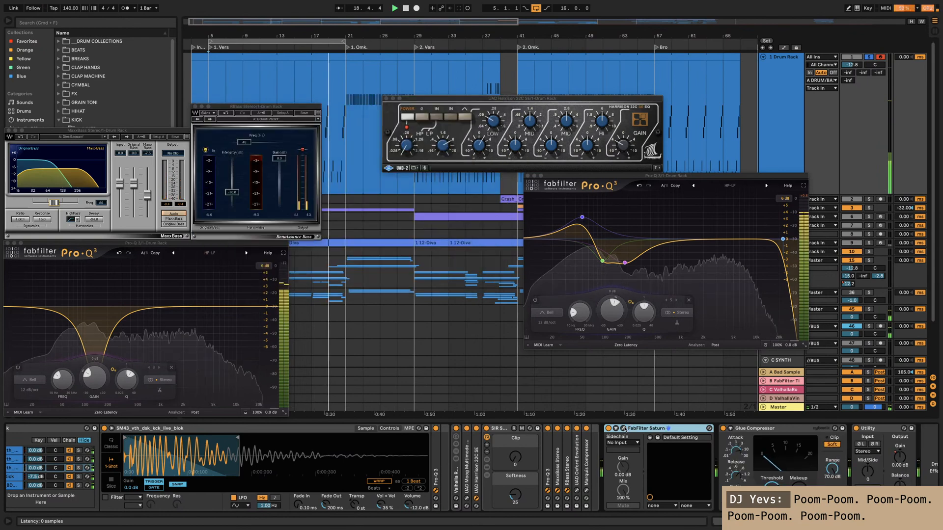
Step: Open FabFilter Saturn, close the MaxxBass, Pro-Q 3 and Harrison 32C windows, and delete Saturn from the kick chain
left_click(623, 428)
left_click(9, 131)
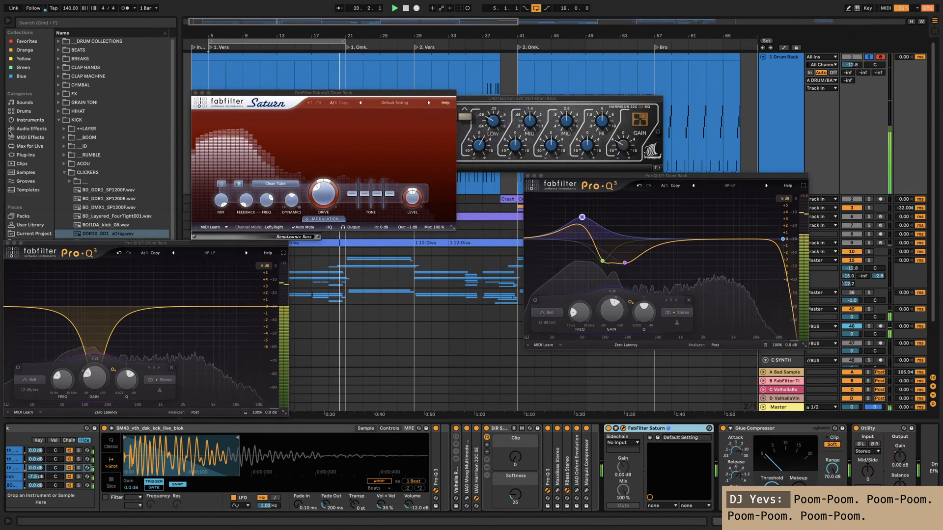
left_click(7, 243)
left_click(526, 99)
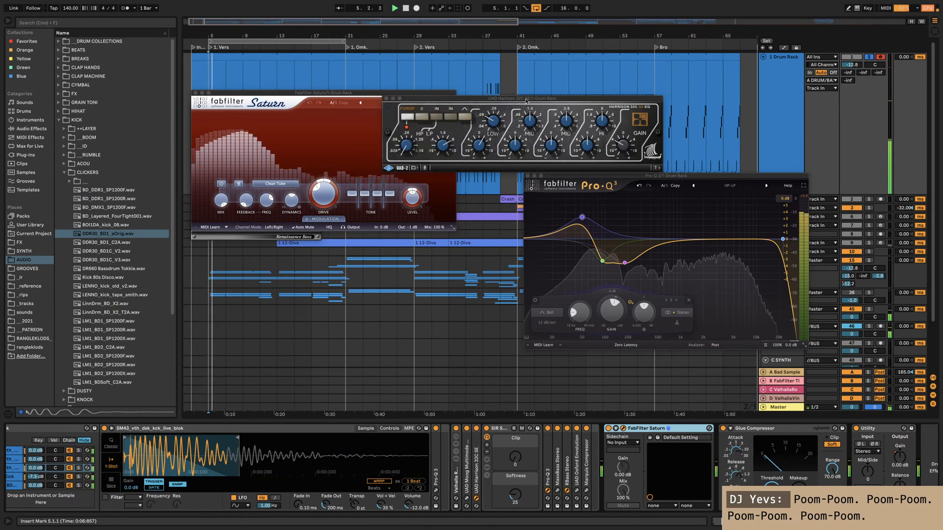
left_click_drag(526, 101, 655, 104)
left_click(516, 101)
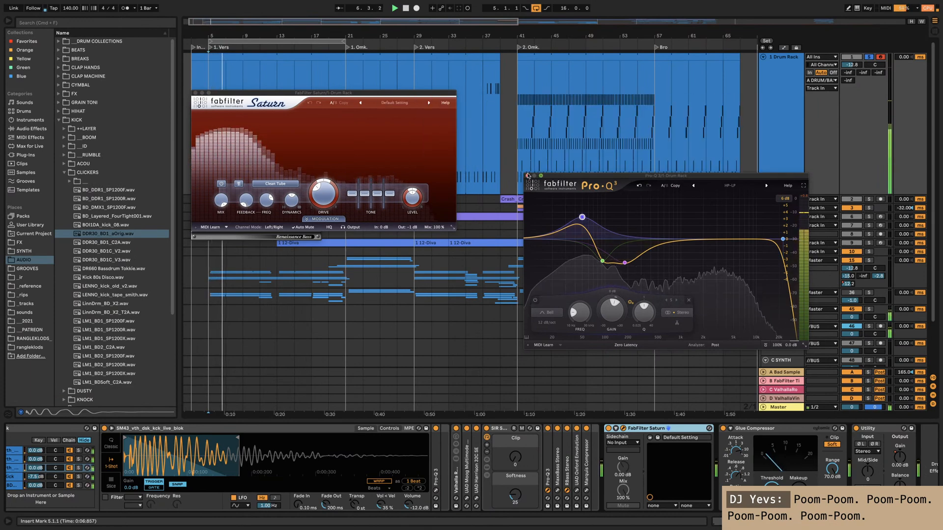
left_click(527, 175)
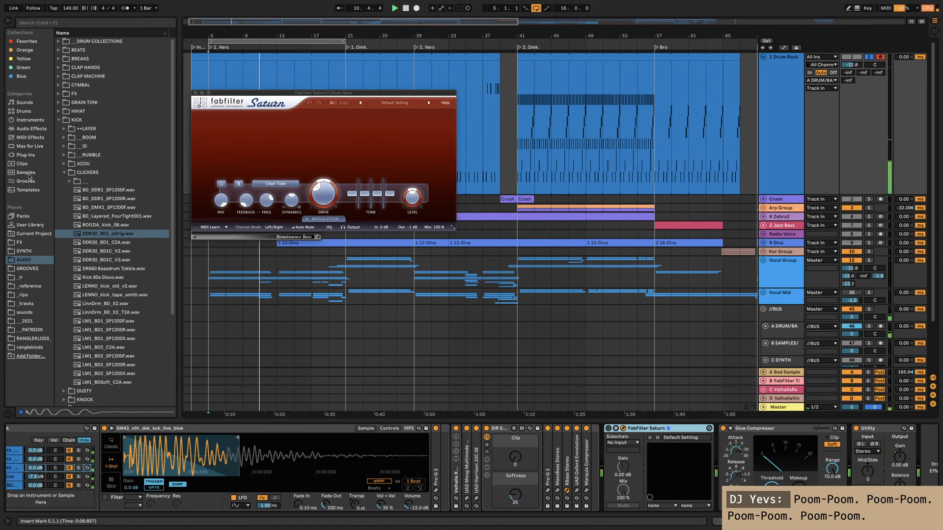
key("Delete")
Step: Insert the Kazrog True Iron preset from the Distortion effects folder just before the kick's Glue Compressor
left_click(30, 243)
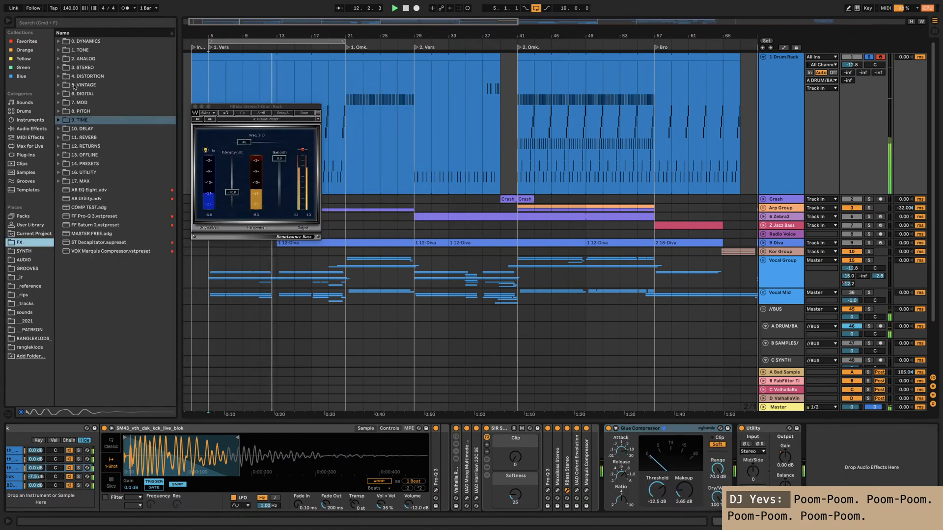
left_click(86, 51)
left_click(89, 76)
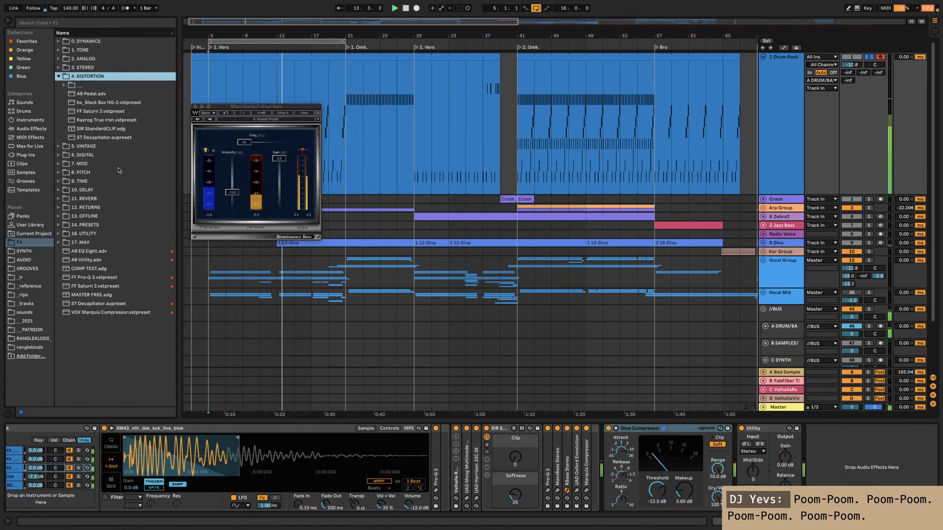
left_click(88, 120)
left_click_drag(88, 121, 606, 440)
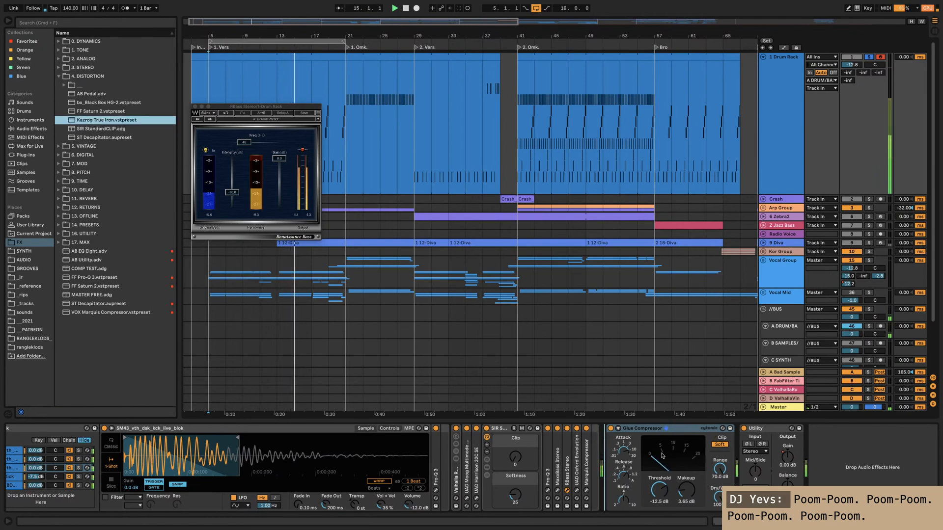
left_click_drag(607, 440, 606, 440)
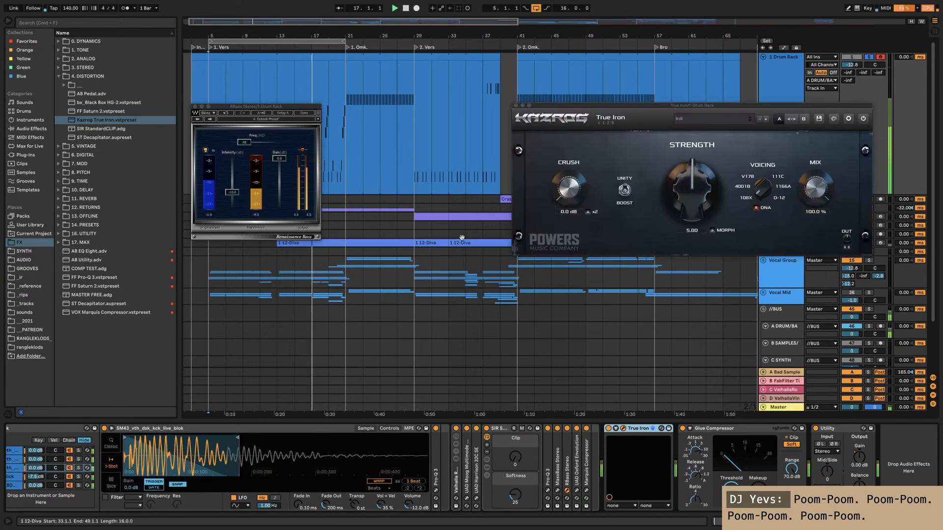
Step: Set True Iron's crush to 12.0 dB and its strength to 6.80 on the kick
left_click_drag(593, 3, 556, 291)
left_click_drag(703, 203, 705, 157)
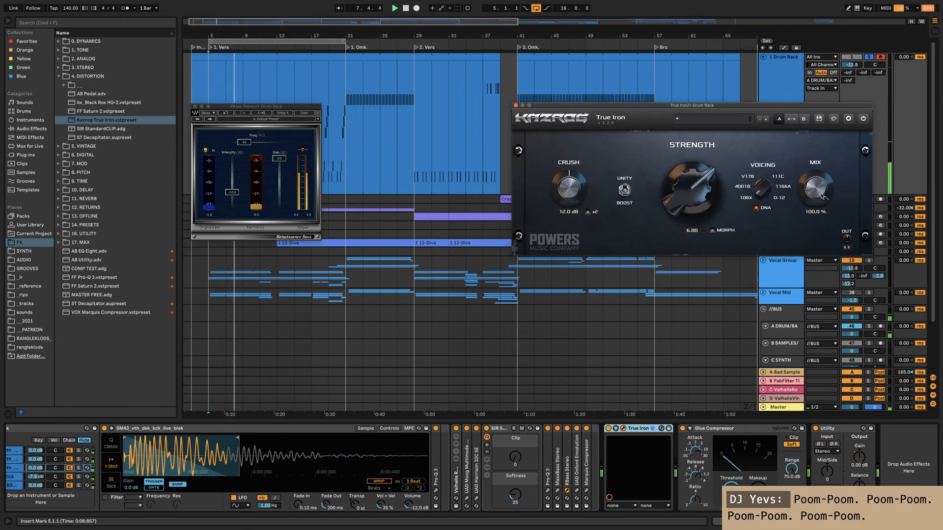
Step: Collapse the True Iron device, then set the kick's Glue Compressor threshold to -10.5 dB and makeup gain to 3.50 dB
double_click(648, 428)
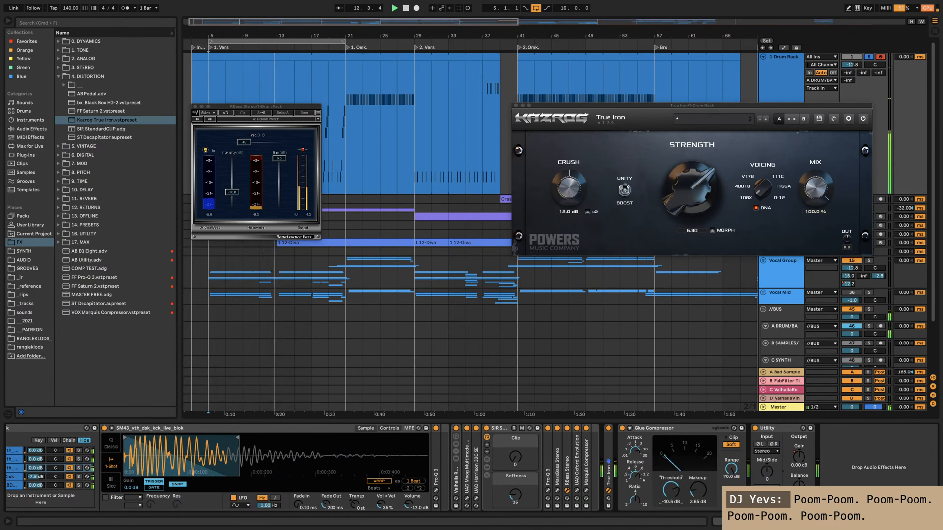
right_click(656, 428)
left_click(671, 413)
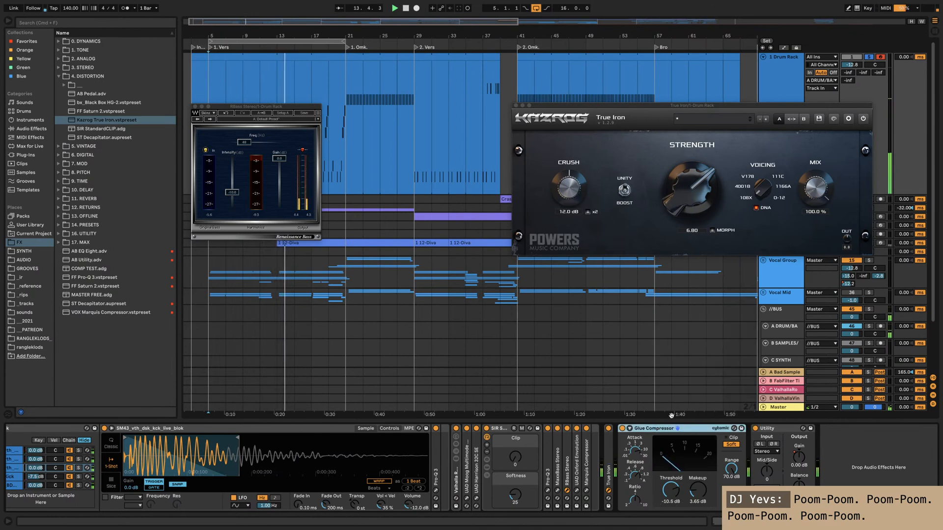
left_click(635, 450)
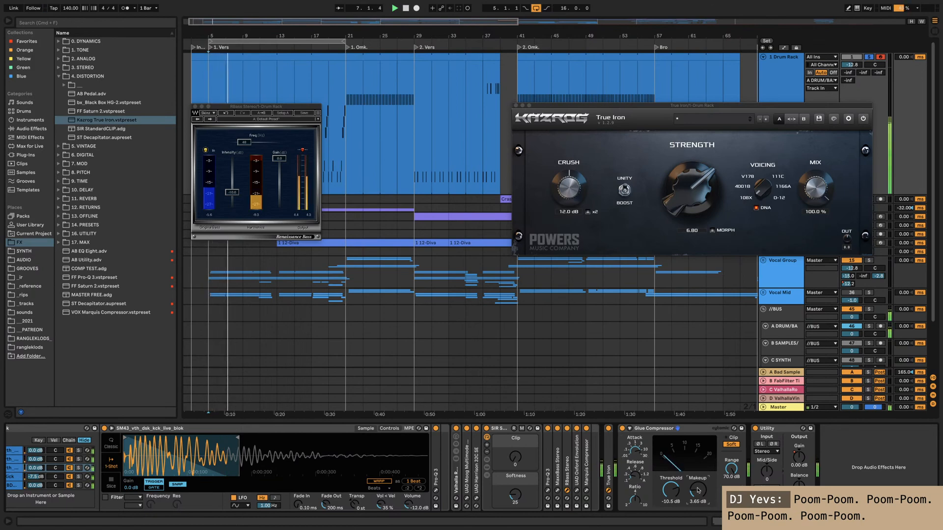
type("3.5")
key("Return")
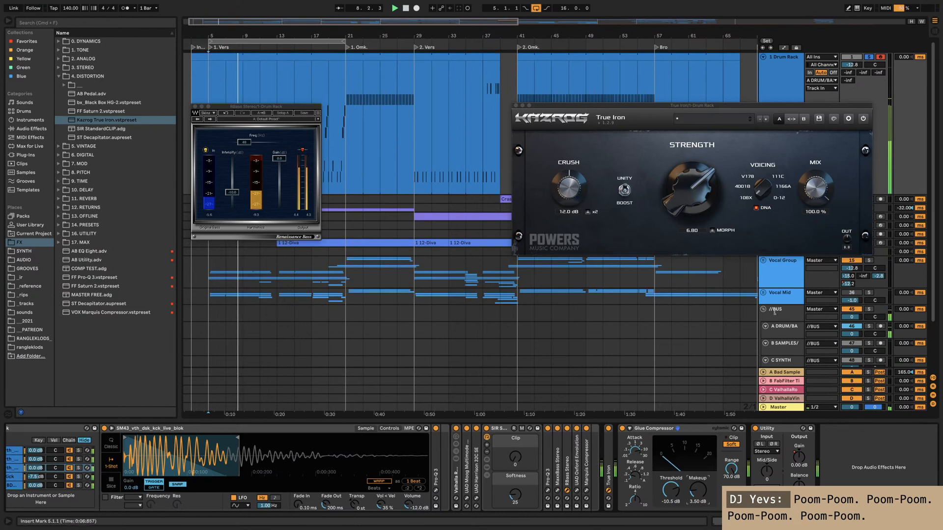
Step: Solo the snare chain alongside the kick and inspect the snare, kick and Serum Kick devices
scroll(226, 457, "left", 6)
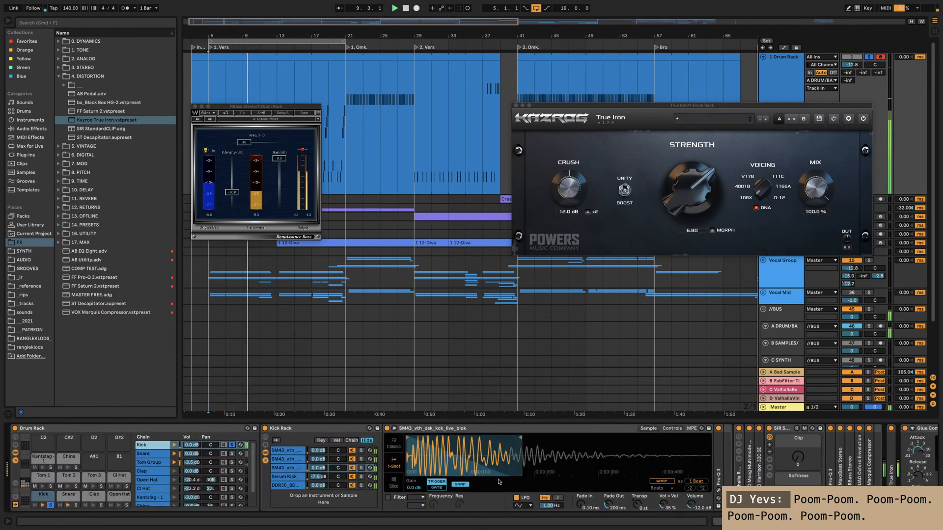
left_click(234, 457)
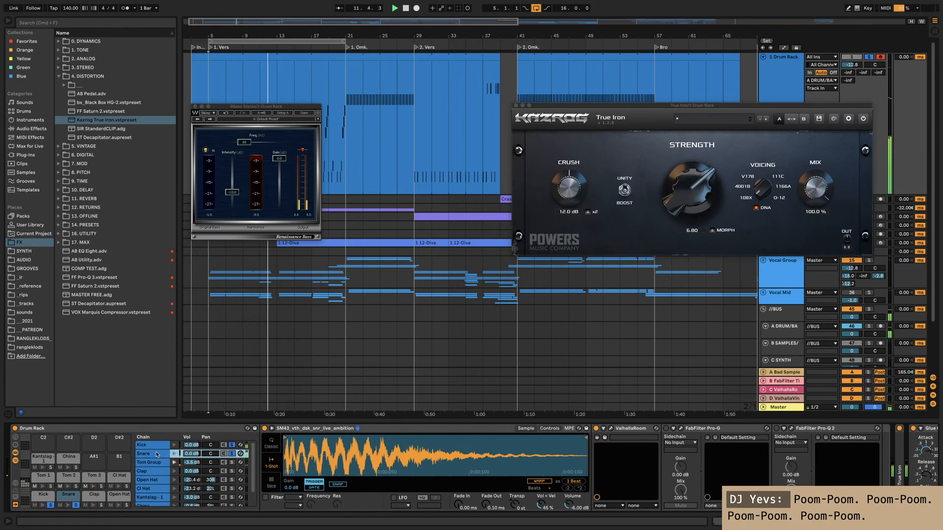
left_click(141, 461)
left_click(143, 454)
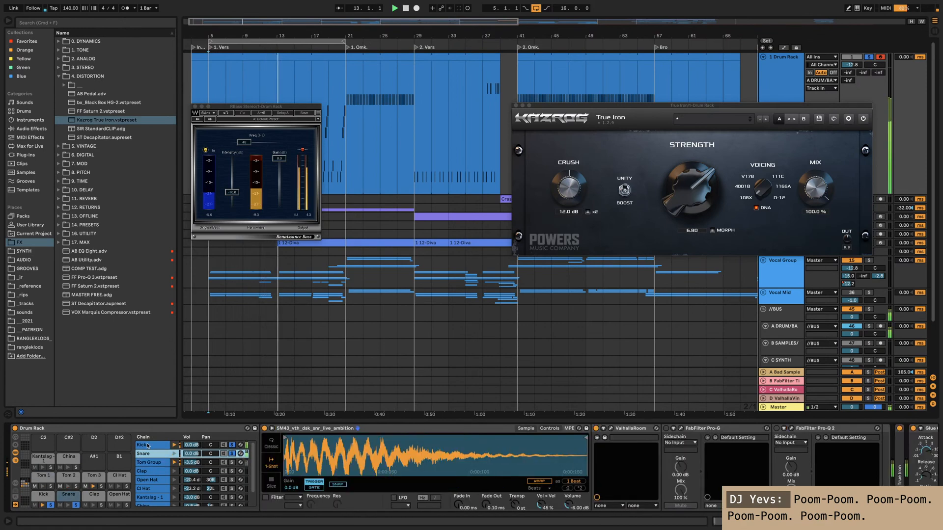
left_click(143, 445)
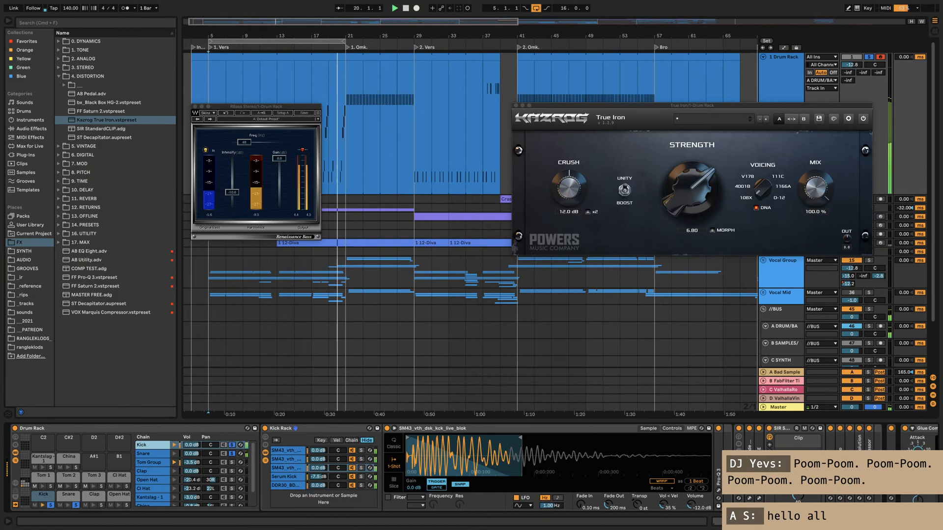
left_click(296, 477)
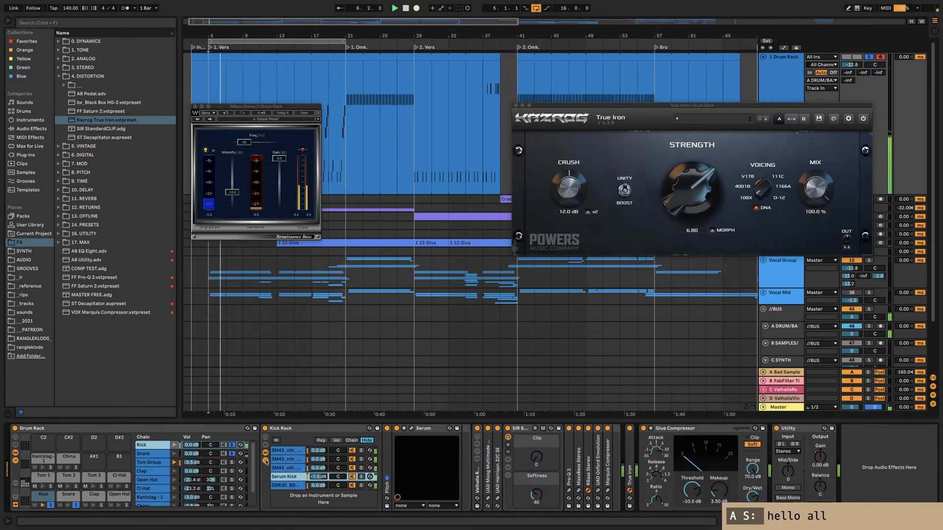
Step: Set the snare sample's fade-out to 25.0 ms and open the snare's FabFilter Pro-G
left_click(150, 453)
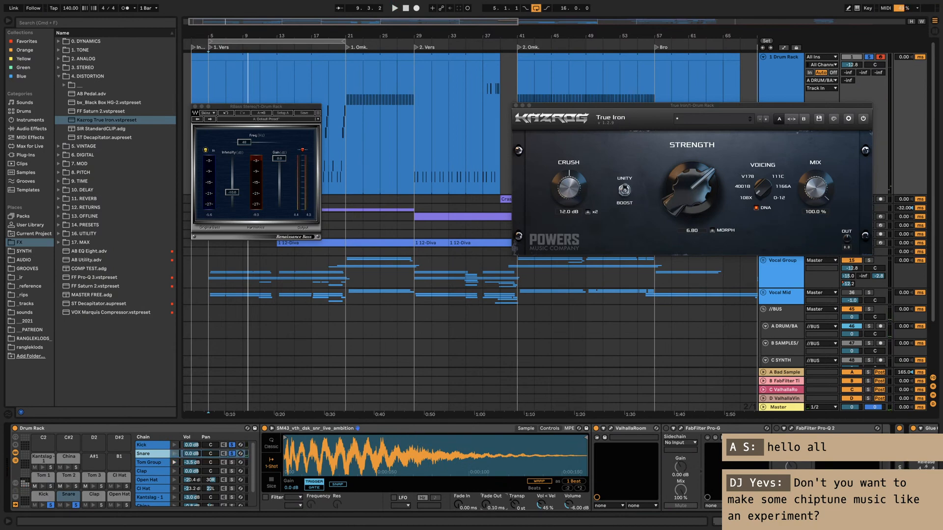
left_click_drag(487, 506, 488, 505)
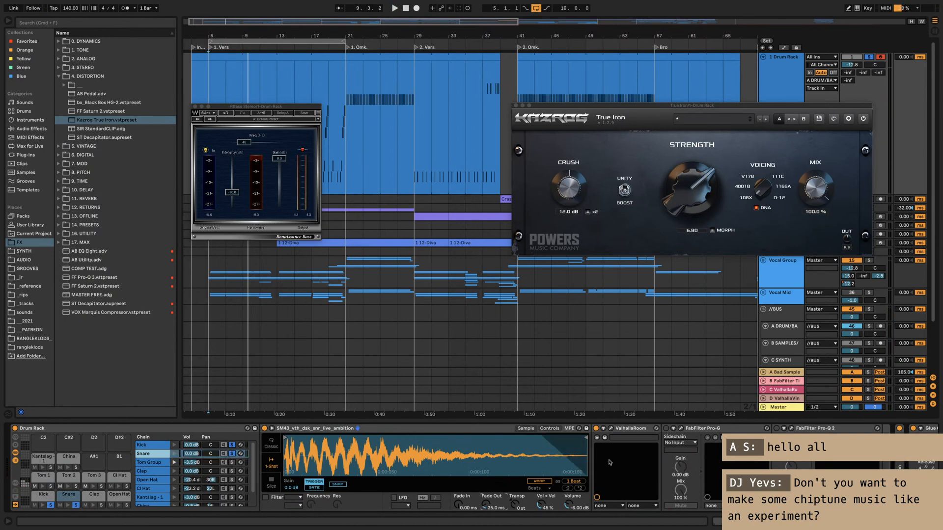
left_click(697, 431)
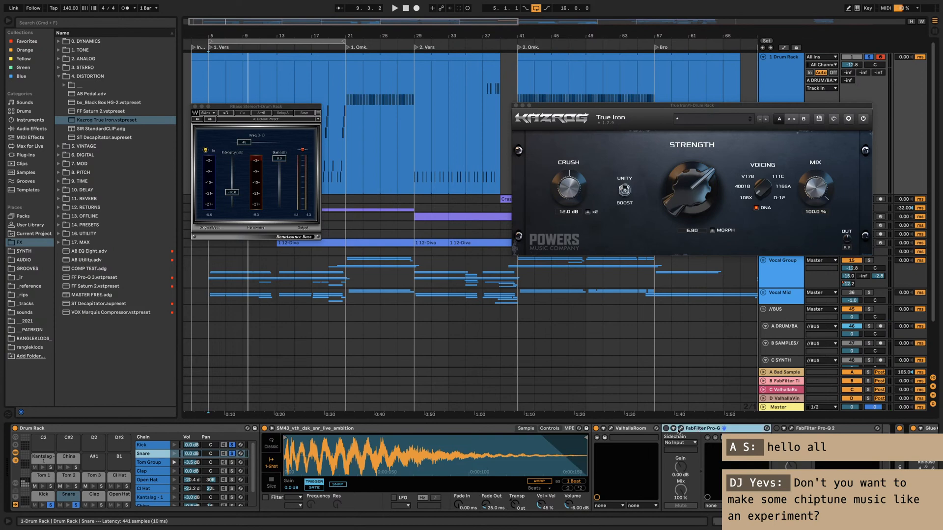
left_click(679, 429)
Step: Replace the snare's FabFilter Pro-Q 2 with the FF Pro-Q 3 preset from the Tone folder, placed after Pro-G
left_click(812, 430)
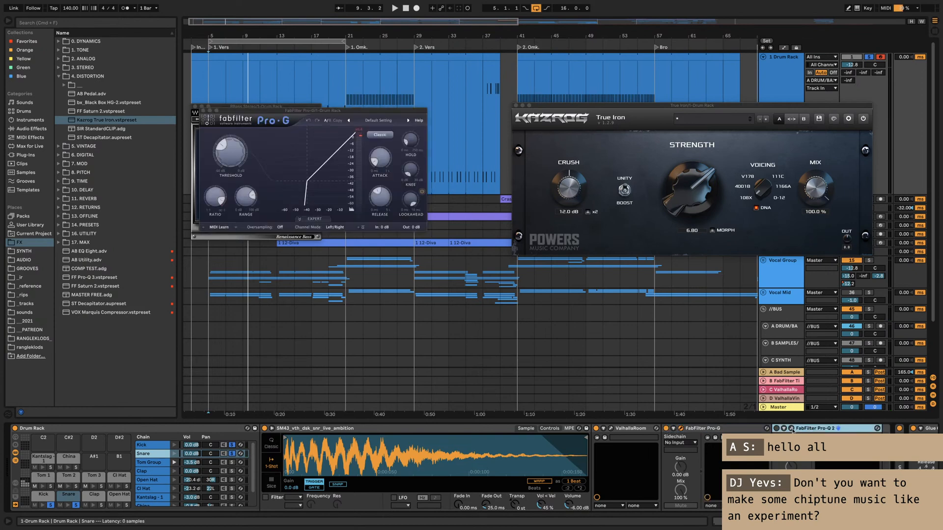
left_click(791, 428)
left_click(791, 430)
key("Delete")
left_click(77, 75)
left_click(83, 41)
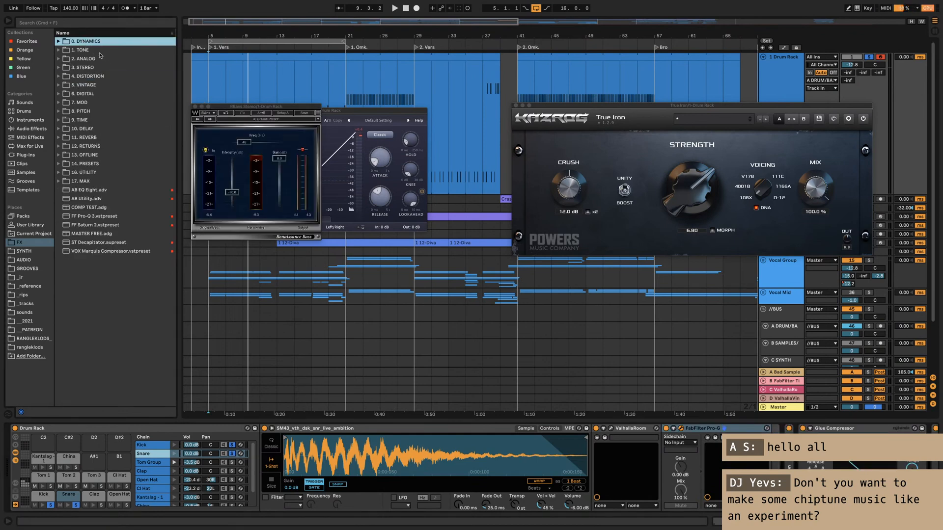
left_click(94, 51)
left_click_drag(98, 86, 784, 463)
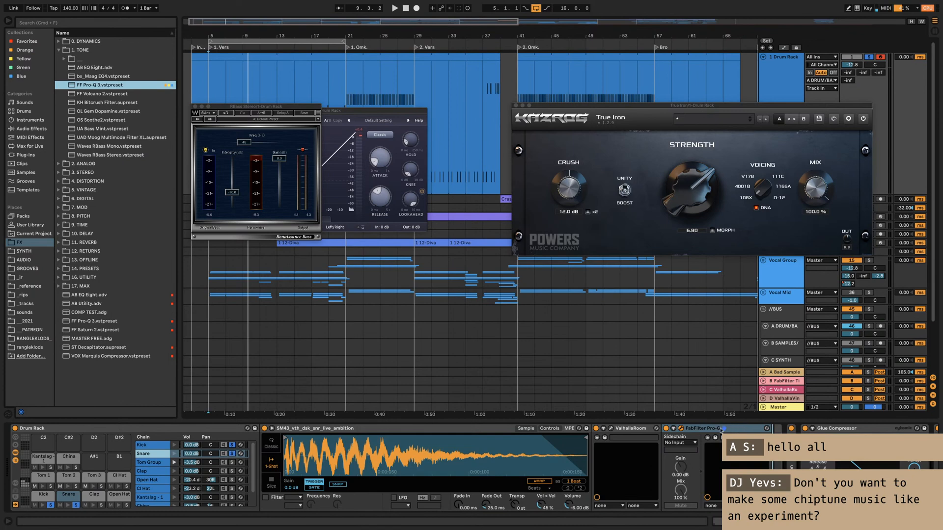
left_click_drag(706, 428, 706, 429)
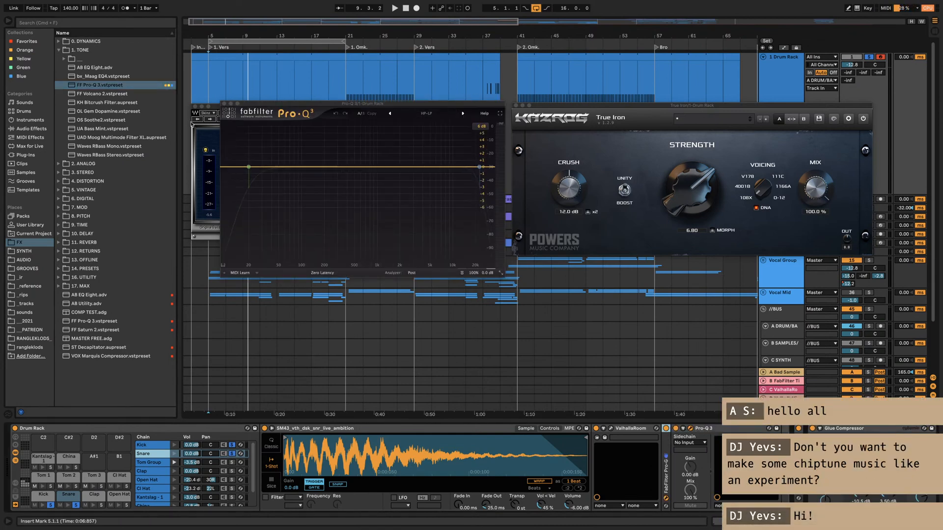
Step: Move the Pro-Q 3 window aside, collapse the snare's effect devices, and close the ValhallaRoom, RBass, Pro-G and True Iron windows
left_click_drag(341, 105, 124, 250)
double_click(630, 429)
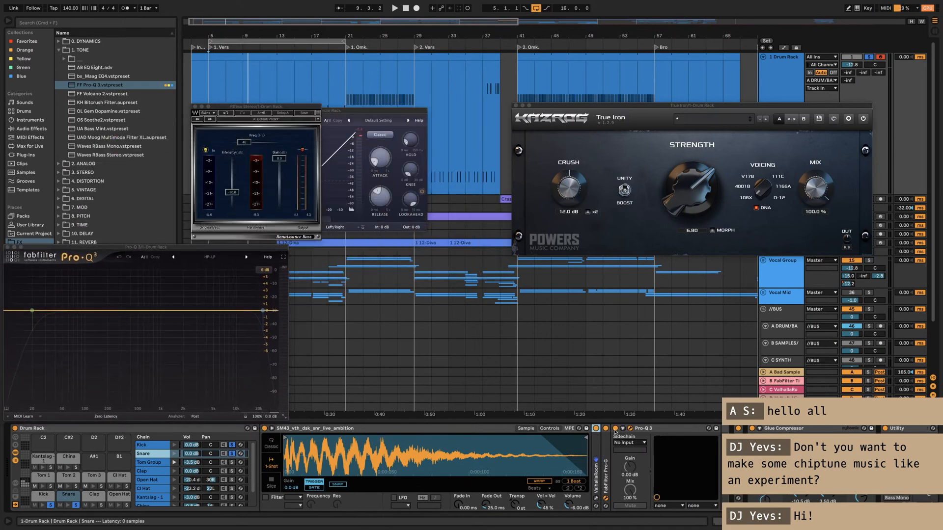
left_click(596, 498)
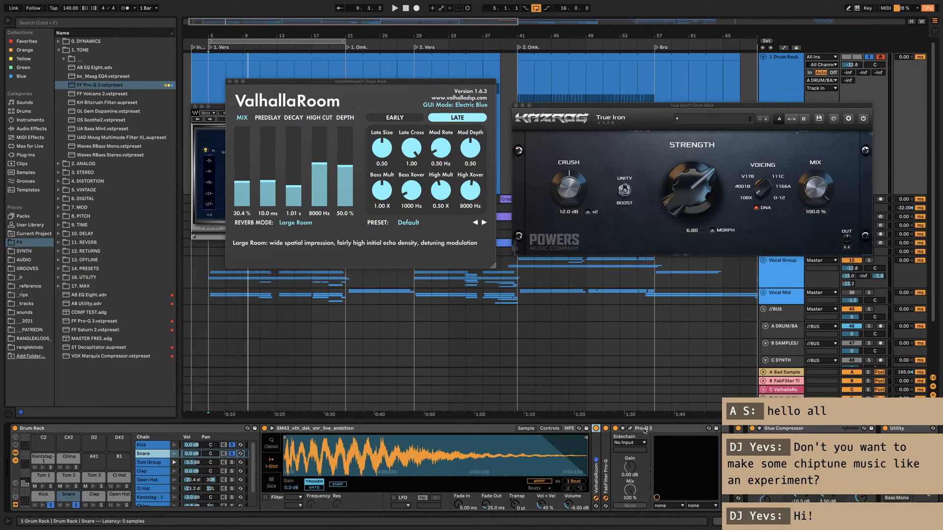
double_click(630, 430)
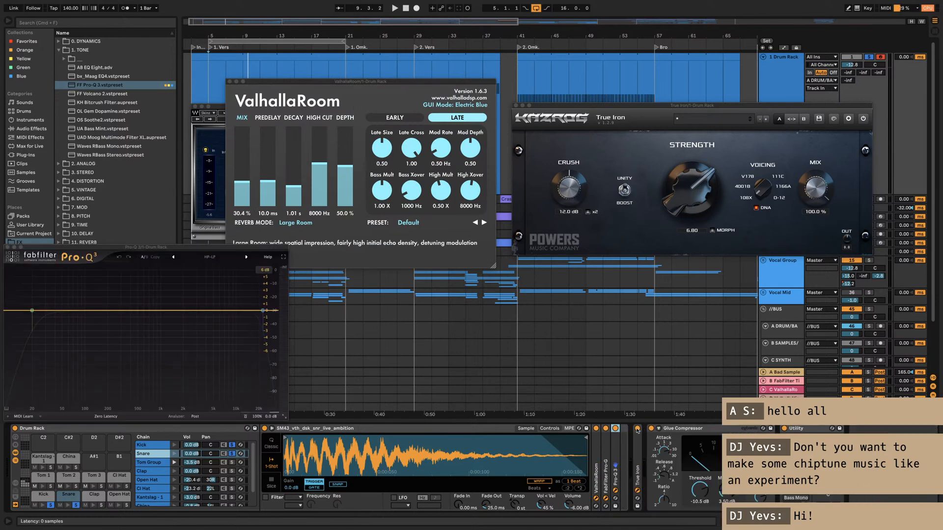
left_click(230, 82)
left_click(195, 106)
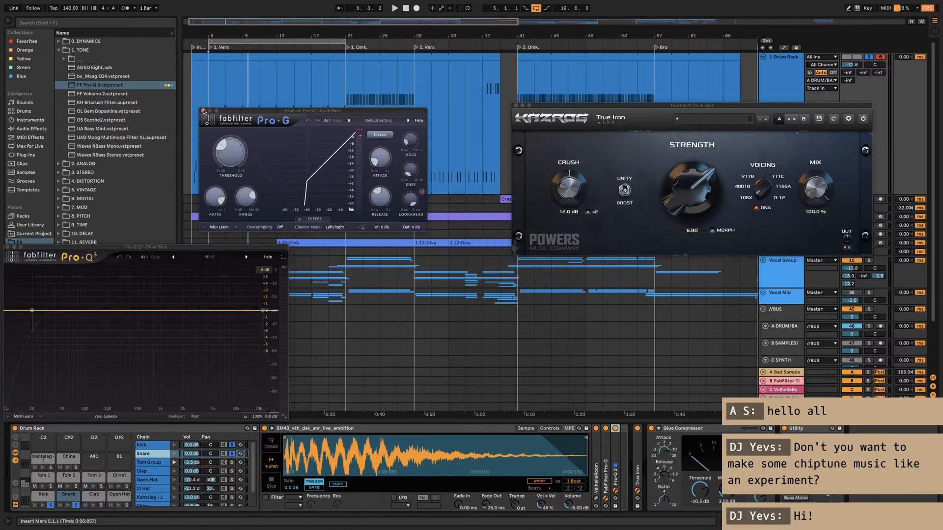
left_click(203, 111)
left_click(515, 105)
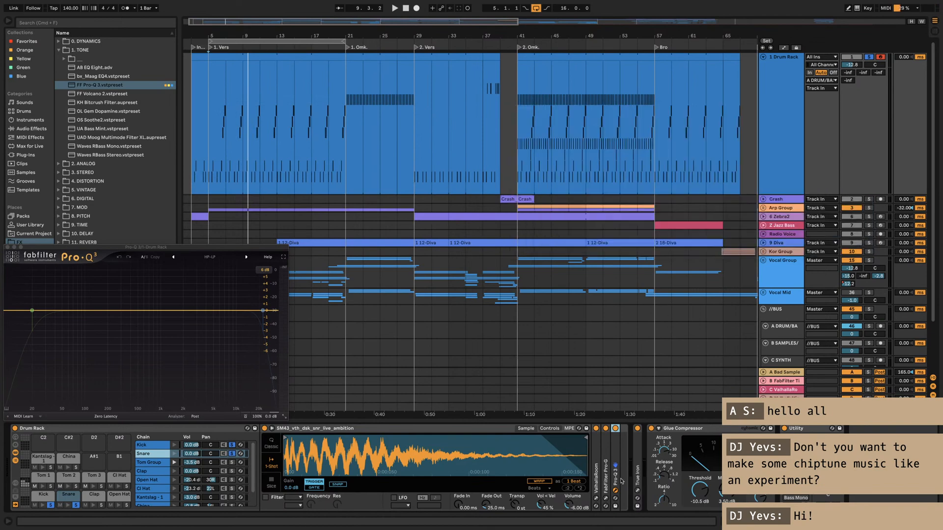
Step: Reopen the snare's ValhallaRoom above the Pro-Q 3 window and set mix to 30.5 %, decay to 1.00 s and predelay to 20 ms
left_click(596, 499)
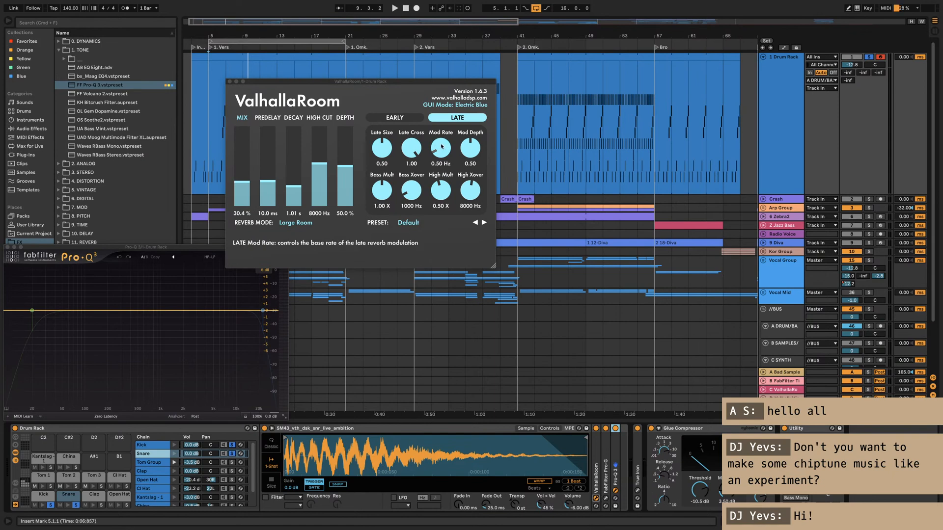
left_click_drag(342, 83, 117, 54)
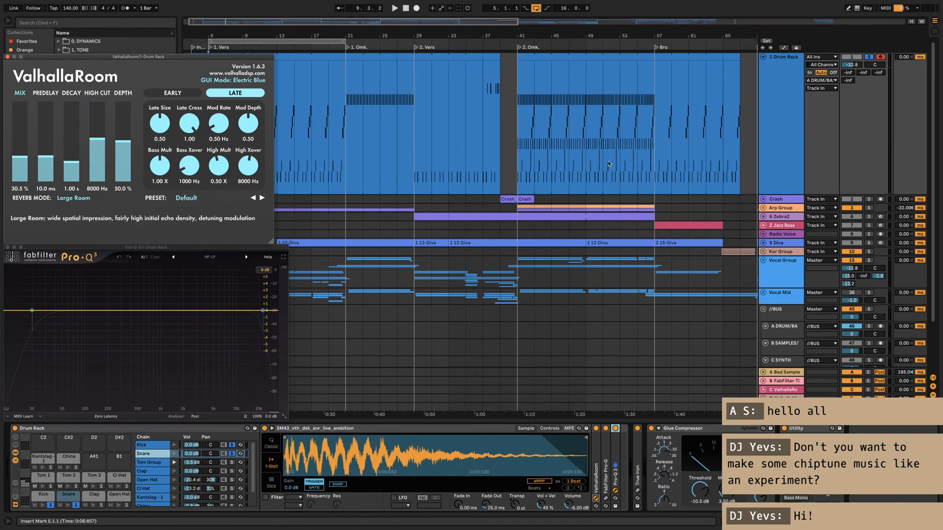
key("space")
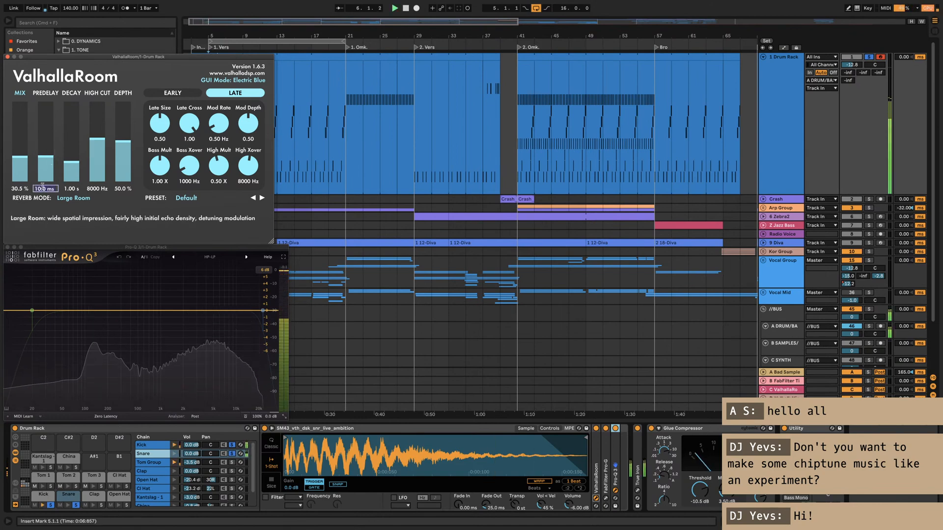
type("20")
key("Return")
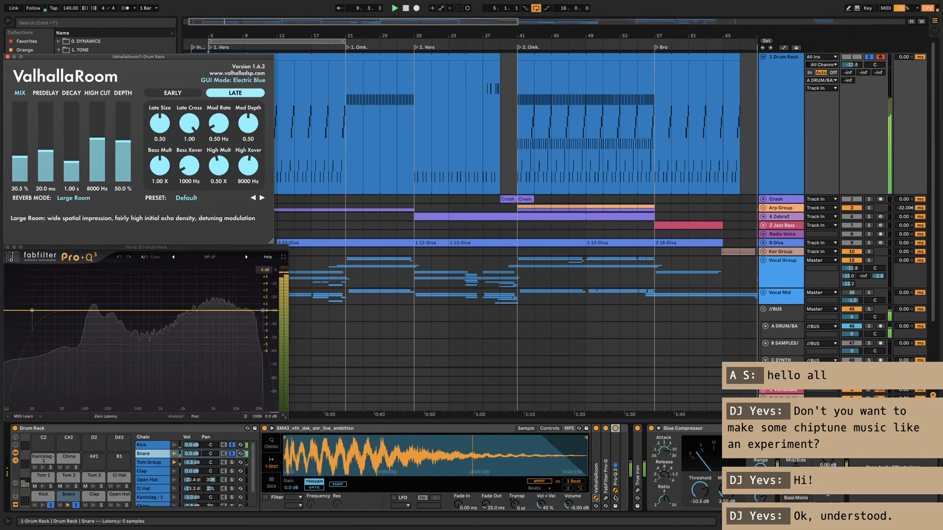
Step: Open the snare's Pro-G beside ValhallaRoom and set its gate threshold to -35.00 dB while looping the first verse
left_click(606, 498)
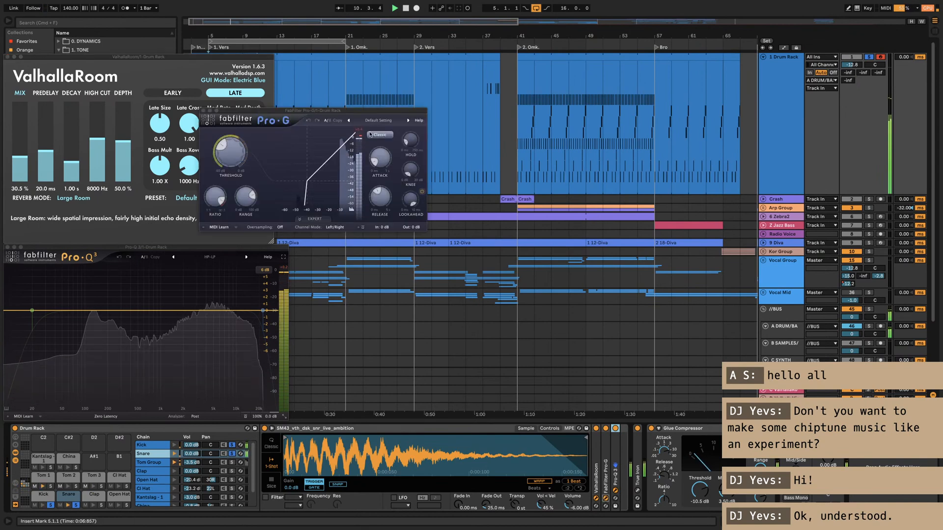
left_click(232, 155)
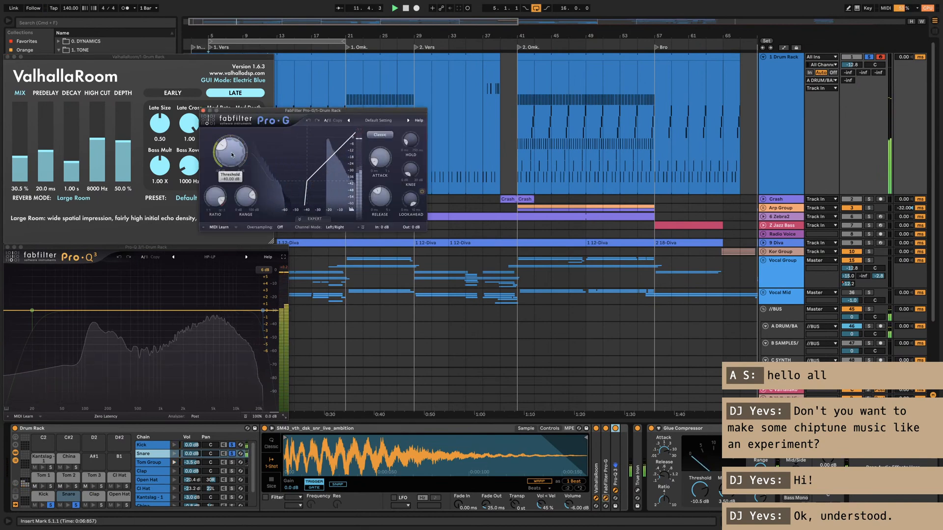
left_click_drag(232, 155, 231, 160)
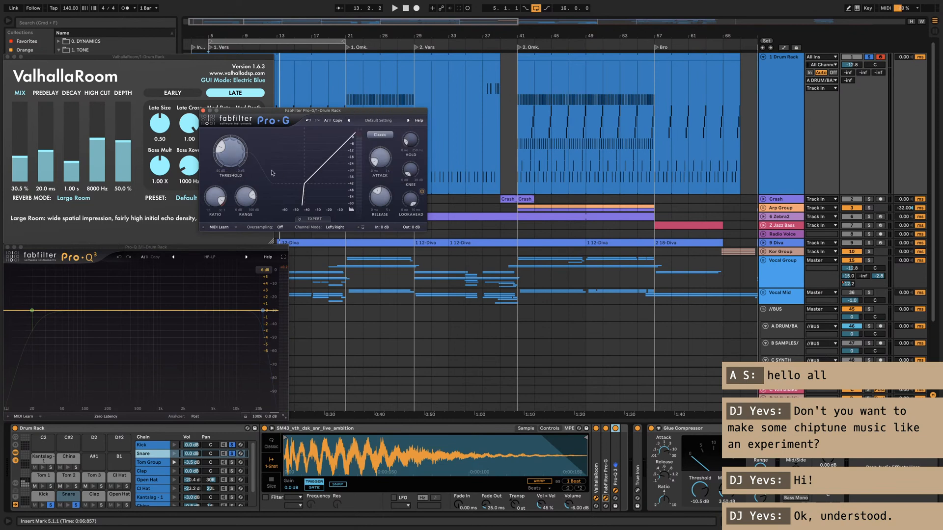
left_click_drag(286, 111, 360, 124)
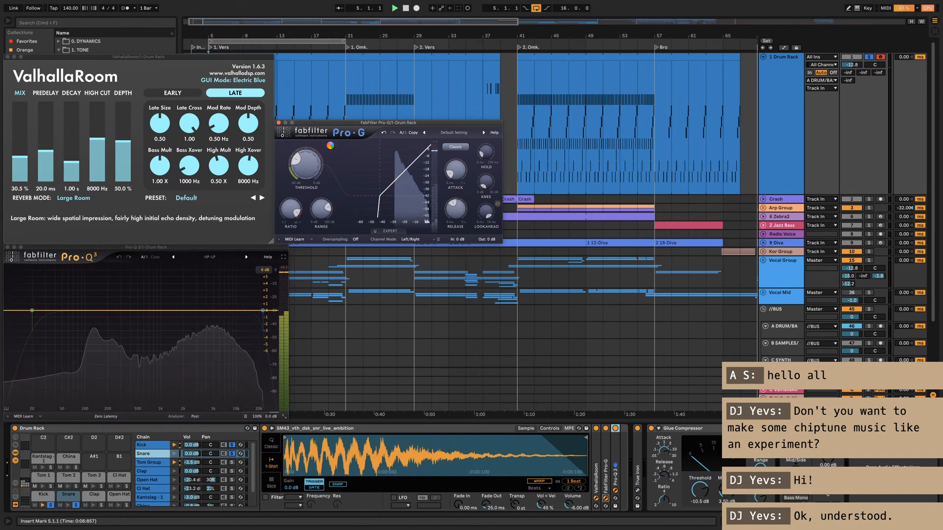
left_click(255, 44)
scroll(309, 163, "up", 5)
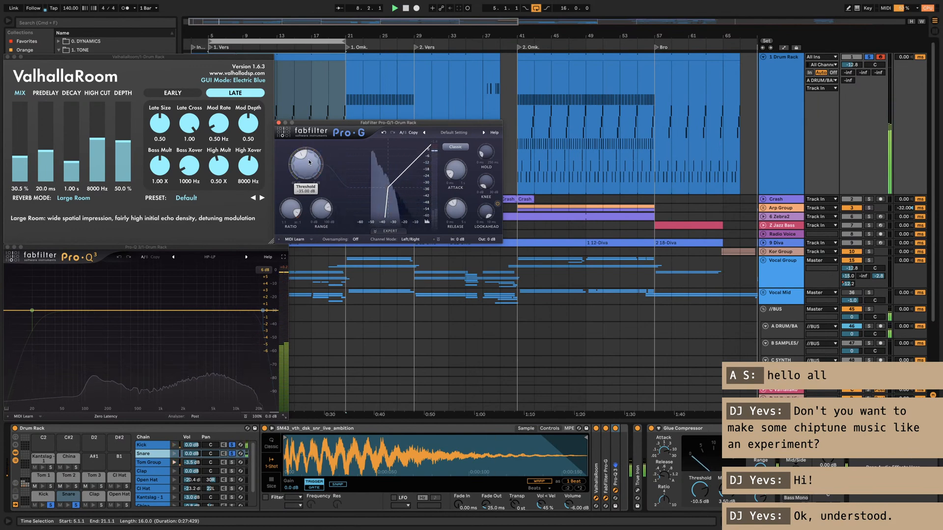
Step: Set the snare gate's threshold to -37.5 dB, try a 125 ms release, settle on 50 ms, and replay the first-verse loop
double_click(308, 162)
type("-37.5")
key("Return")
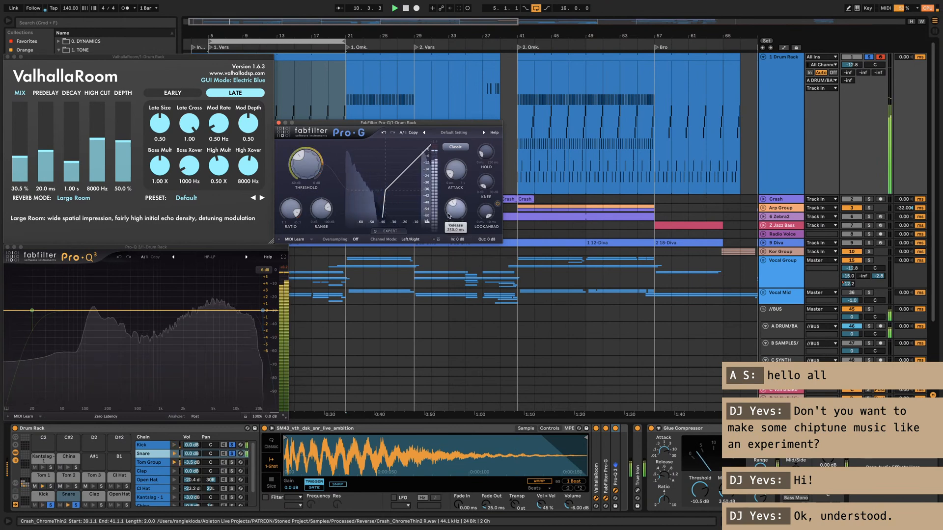
type("125")
key("Return")
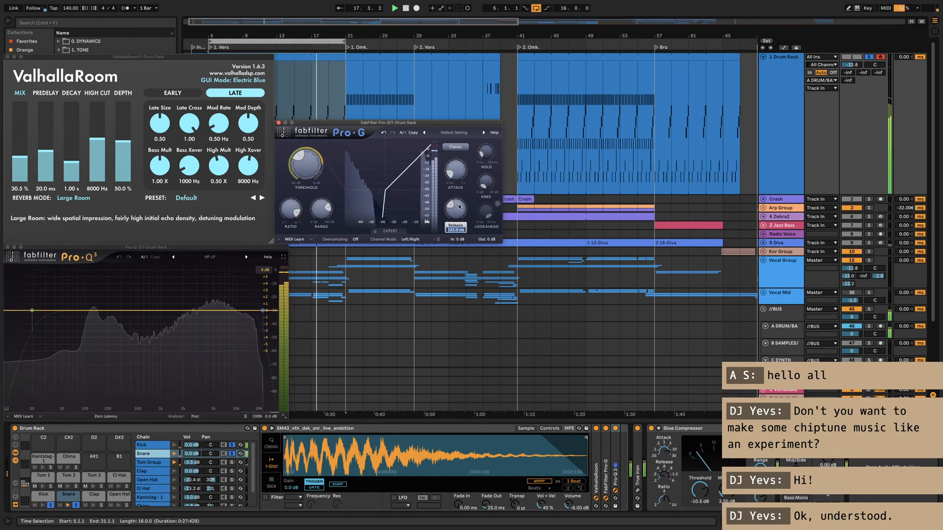
type("50")
key("Return")
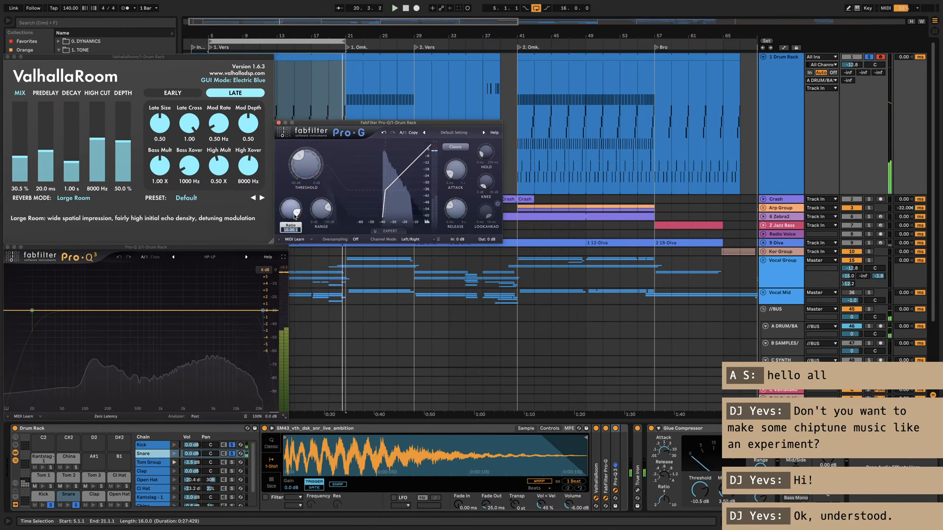
double_click(295, 216)
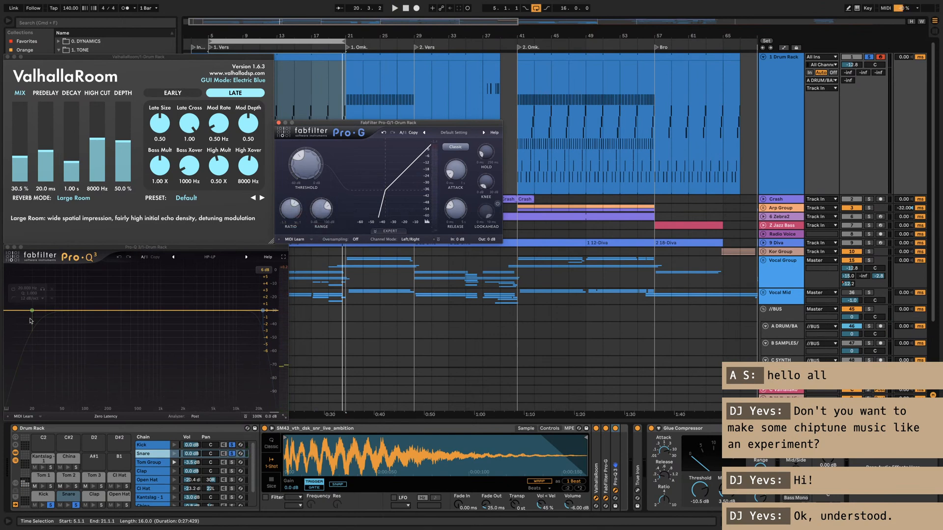
key("space")
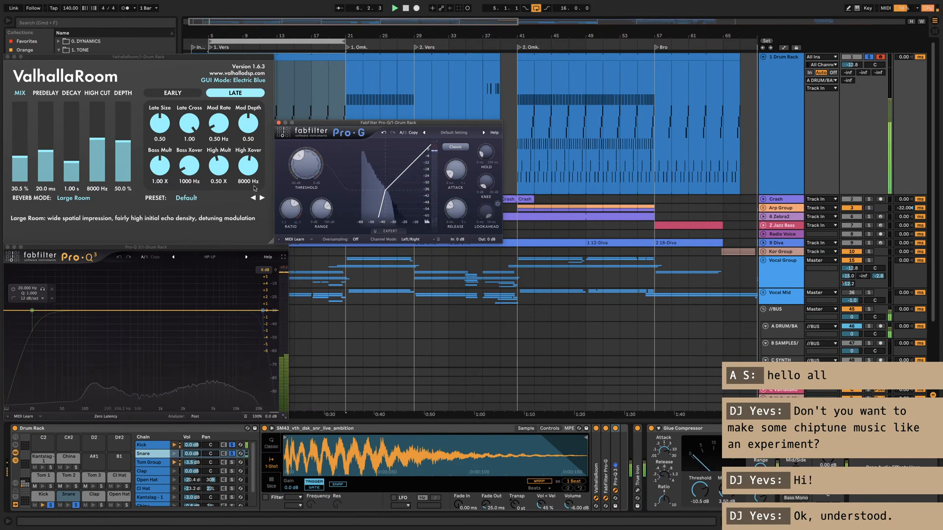
mouse_move(304, 166)
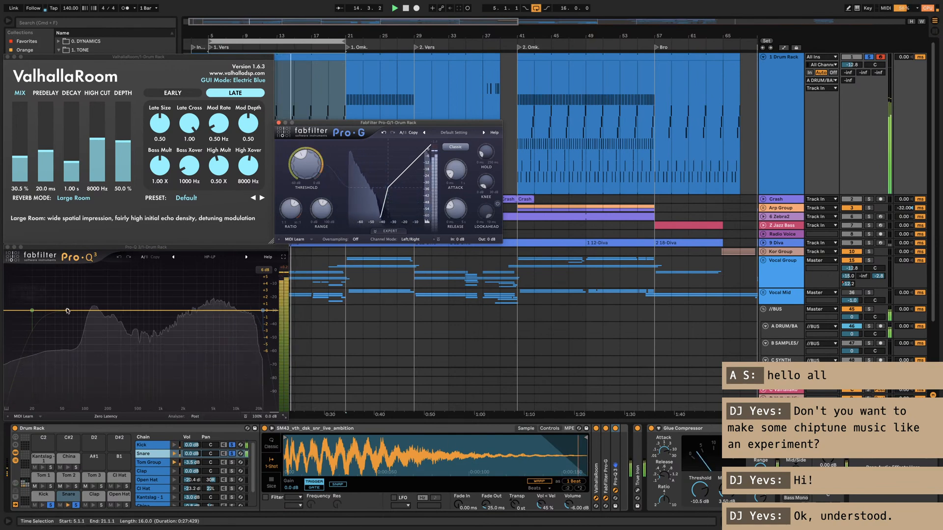
Step: Move the snare Pro-Q 3's low cut to 40 Hz and try boosting a bell band at about 87 Hz
left_click(33, 312)
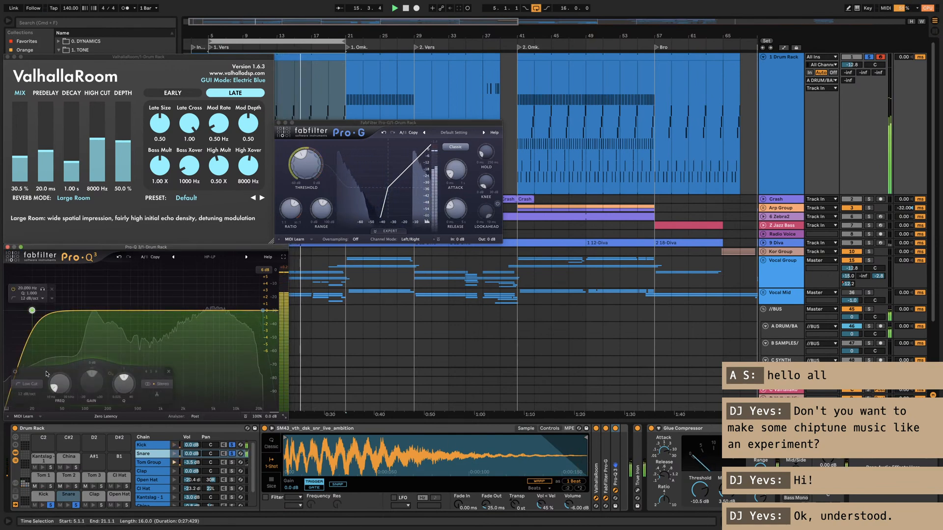
type("40")
key("Return")
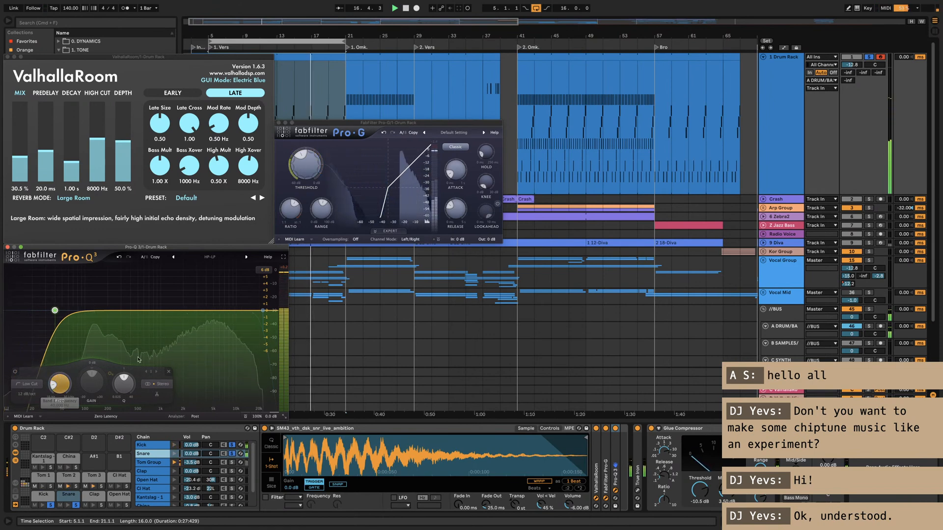
double_click(94, 285)
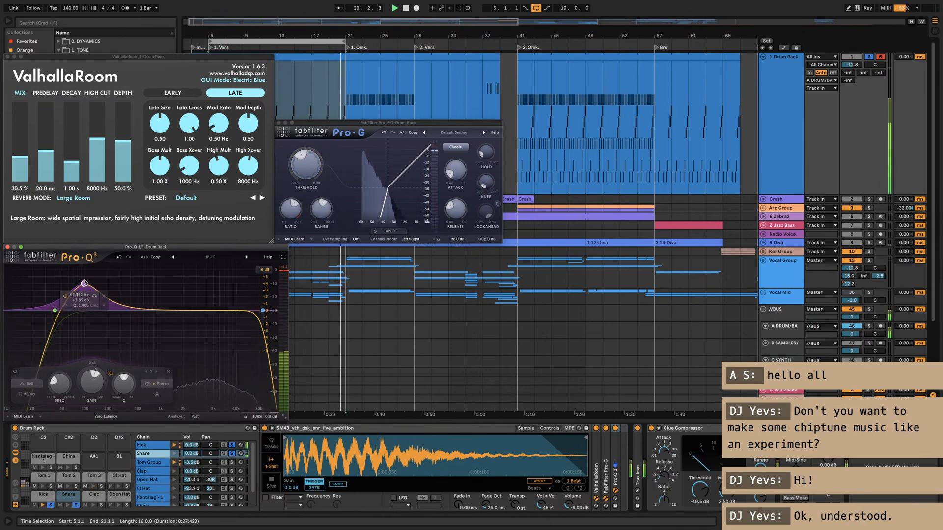
left_click_drag(94, 286, 84, 271)
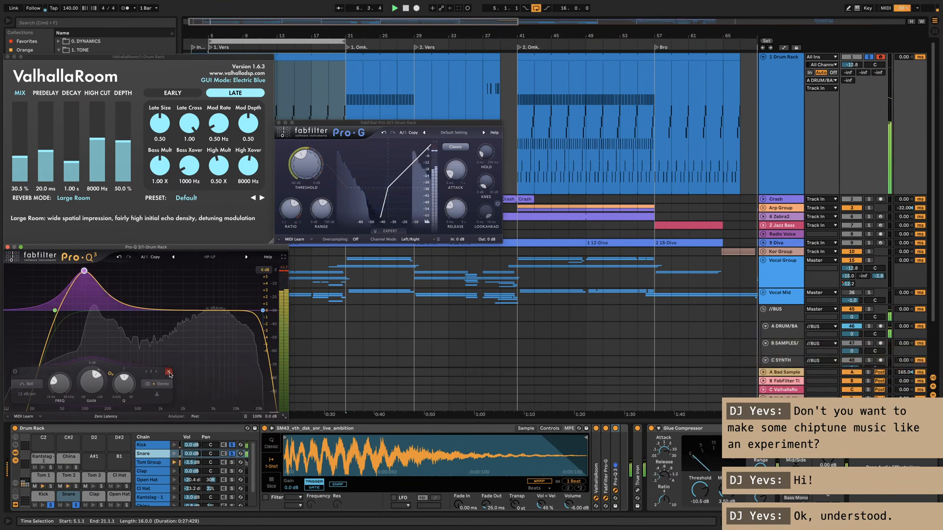
Step: Add the Waves MaxxBass Stereo preset from the Tone folder's subfolder to the snare chain after Pro-Q 3
key("super+alt+p")
key("Left")
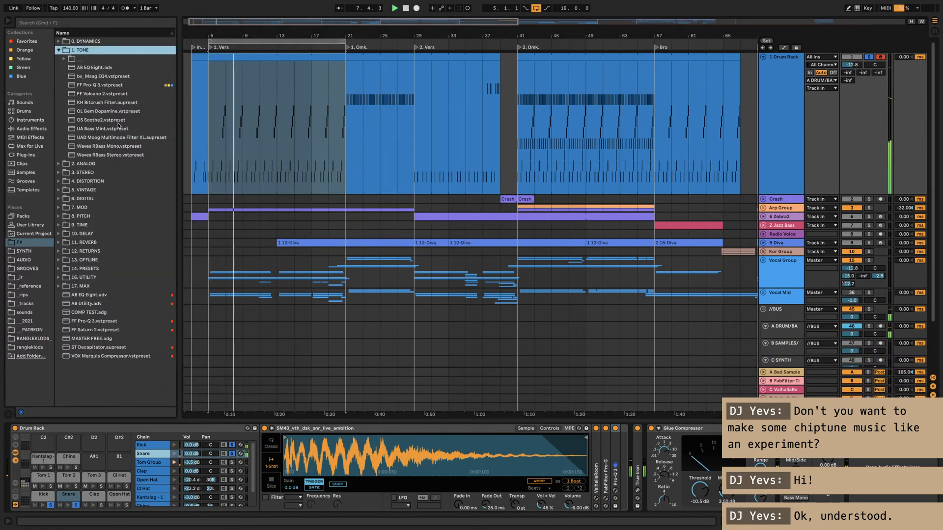
left_click(106, 147)
double_click(79, 60)
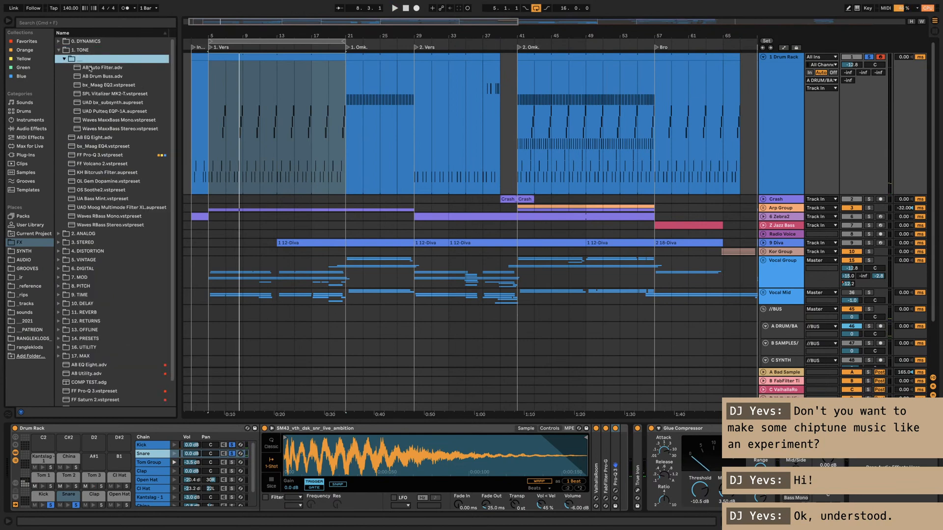
left_click(99, 129)
mouse_move(571, 327)
left_mouse_down()
mouse_move(645, 467)
mouse_move(619, 471)
left_mouse_up()
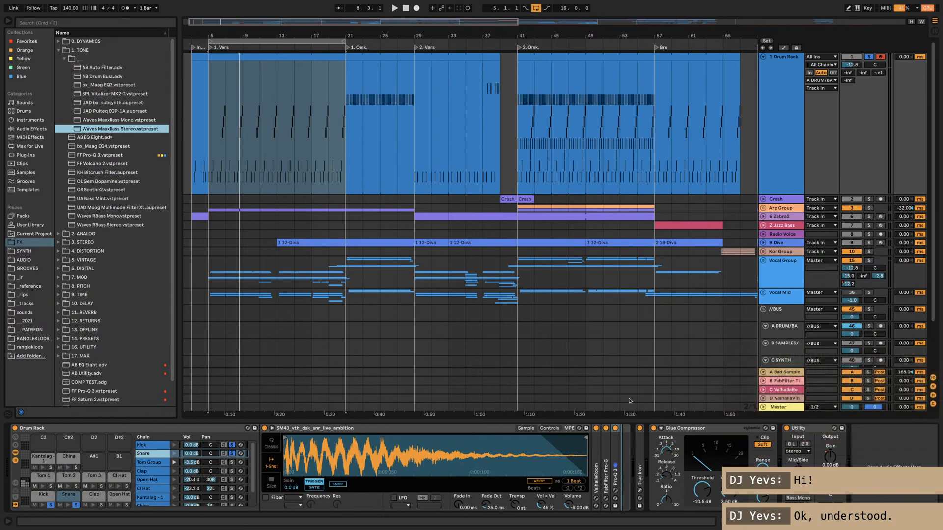
Step: Audition the snare through MaxxBass, nudge its MaxxBass level fader, and clear the output clip indicator
key("space")
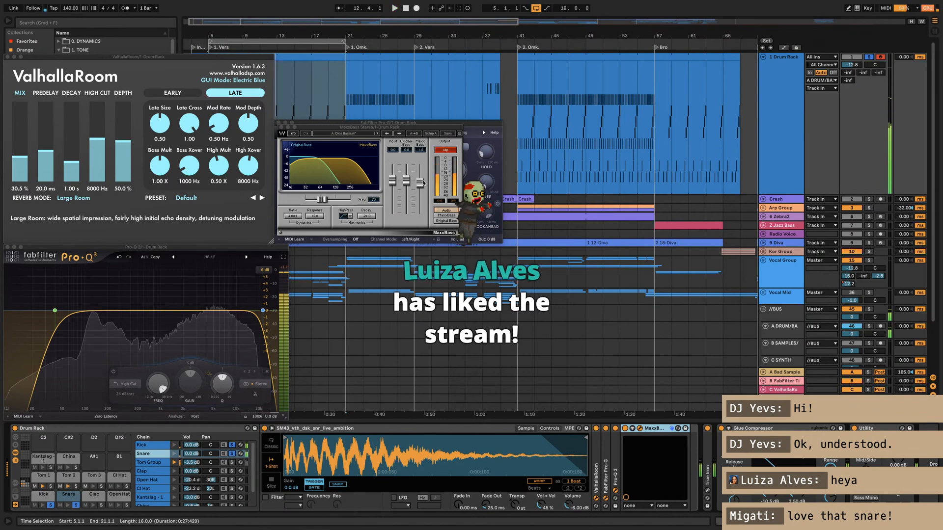
key("space")
left_click_drag(417, 184, 419, 181)
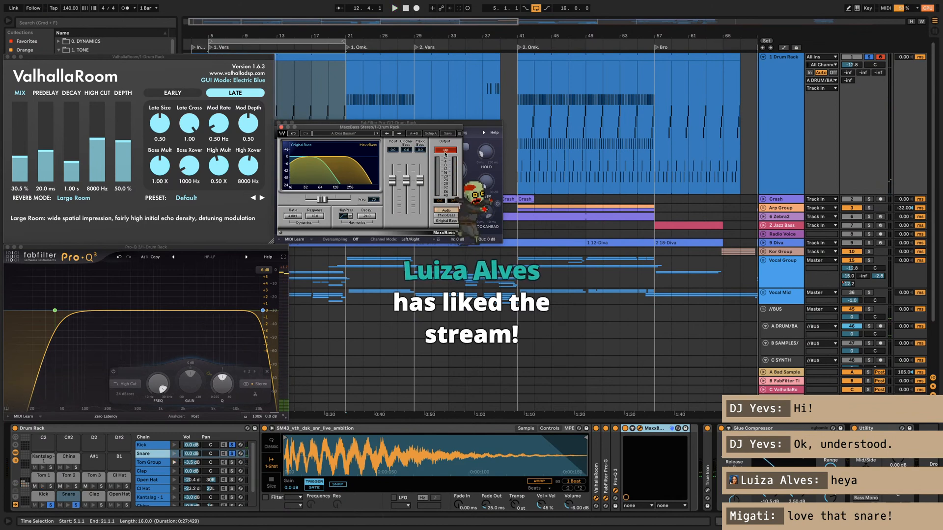
left_click(445, 150)
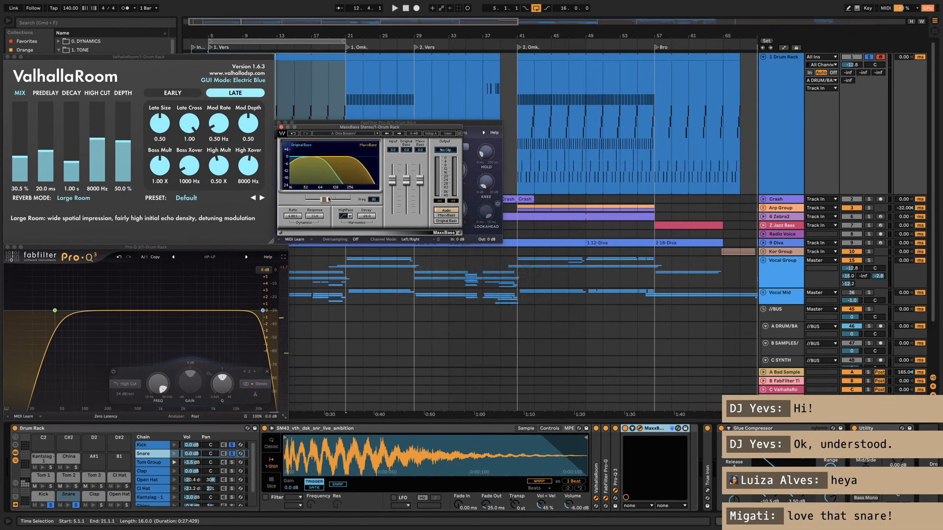
Step: Collapse the MaxxBass device and stack its window above Pro-G, beside the Pro-Q 3 window
left_click_drag(651, 427, 628, 438)
double_click(641, 431)
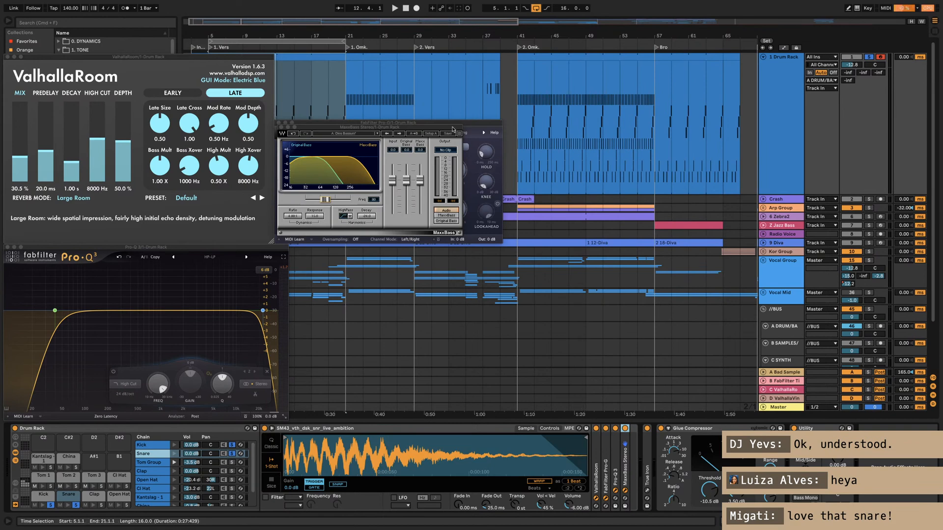
left_click_drag(458, 123, 472, 300)
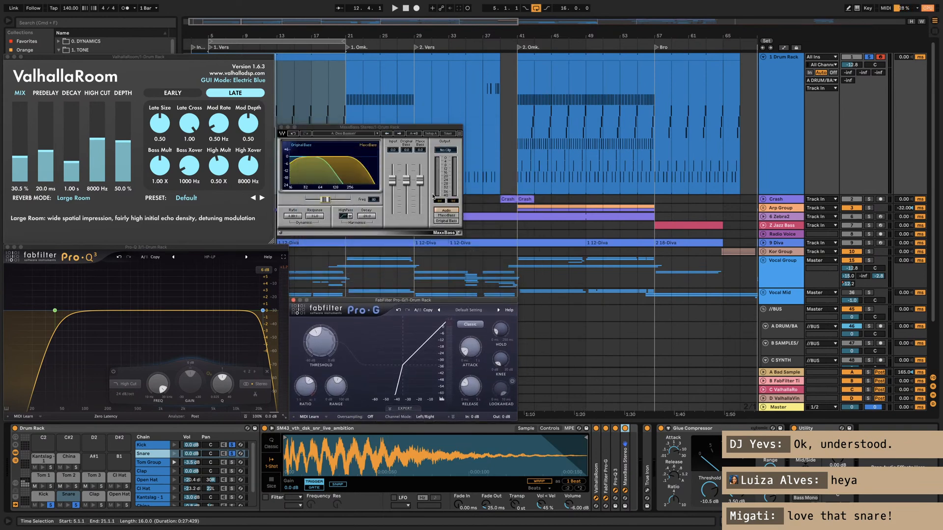
left_click_drag(335, 126, 342, 195)
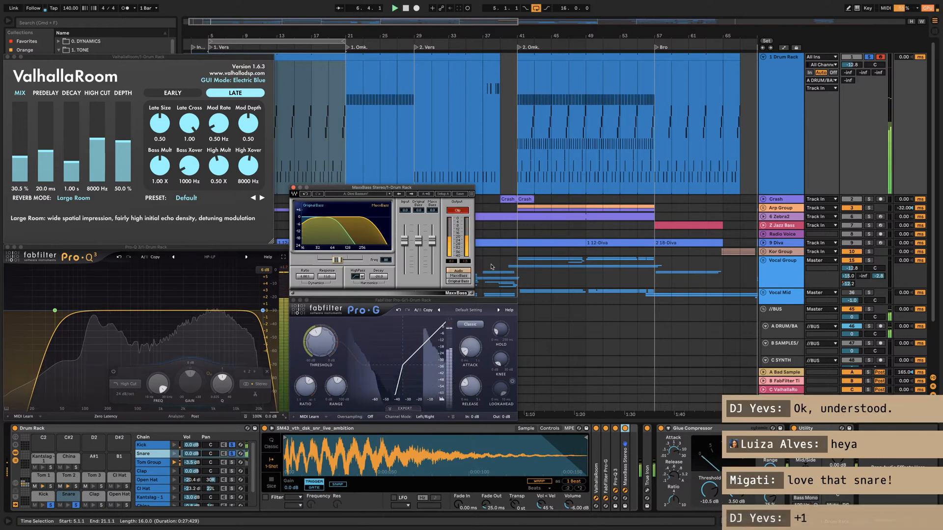
Step: Collapse the Tone folder and insert the ST Decapitator preset from the Distortion folder between Pro-Q 3 and MaxxBass
key("super+alt+p")
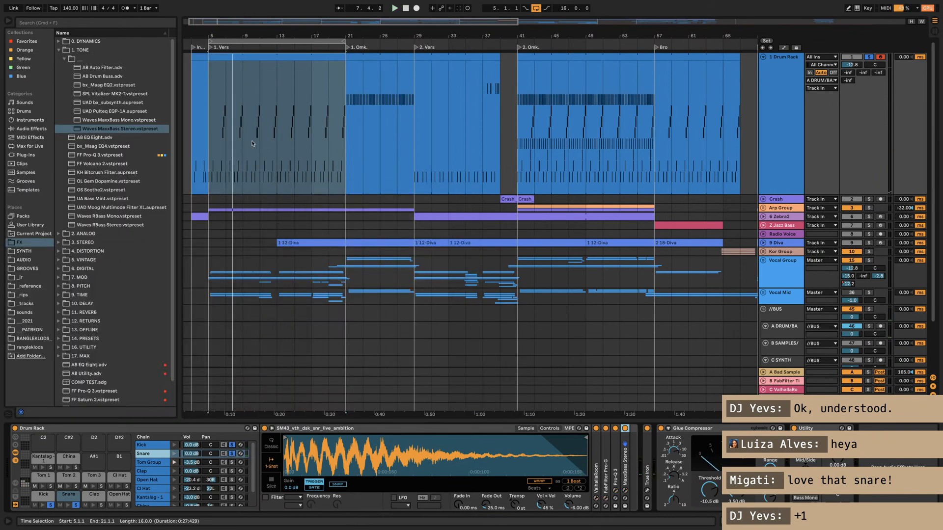
left_click(101, 53)
key("Down")
key("Left")
key("Left")
key("Left")
key("Down")
key("Down")
key("Down")
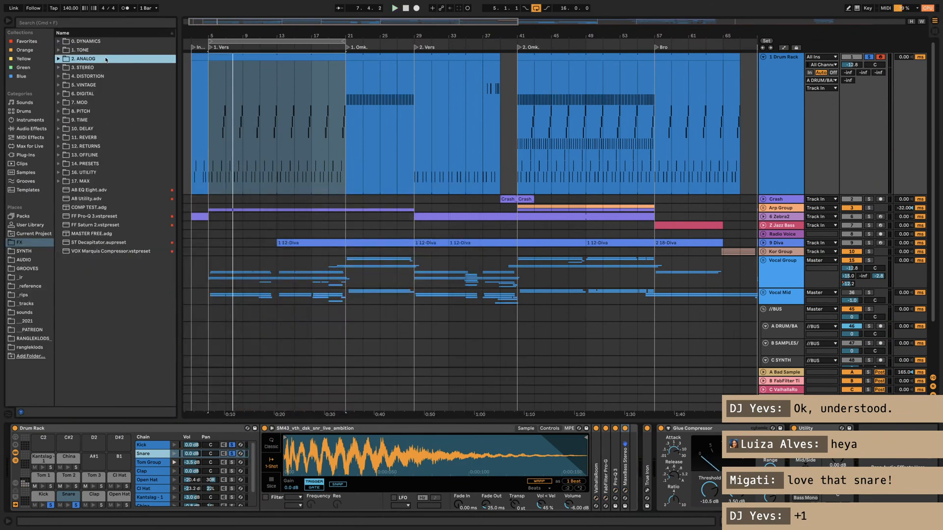
key("Right")
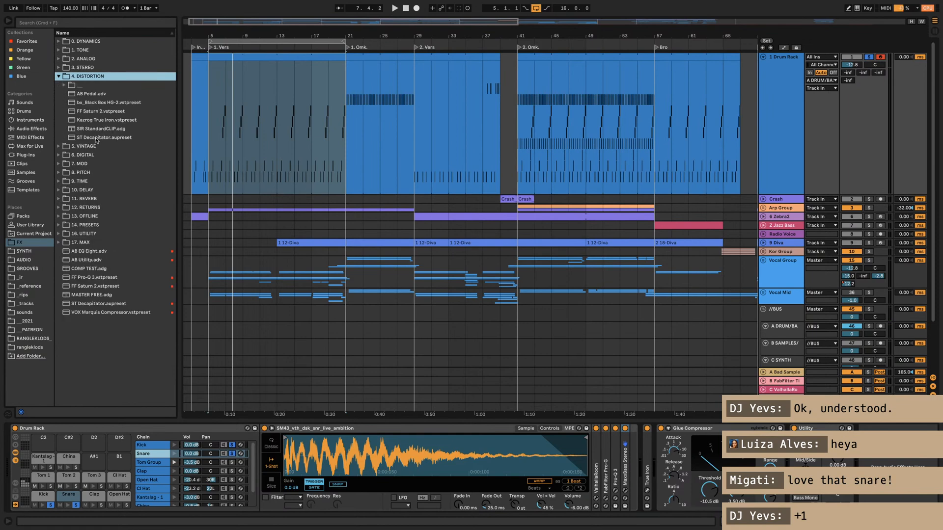
mouse_move(99, 137)
left_mouse_down()
mouse_move(636, 474)
mouse_move(624, 480)
left_mouse_up()
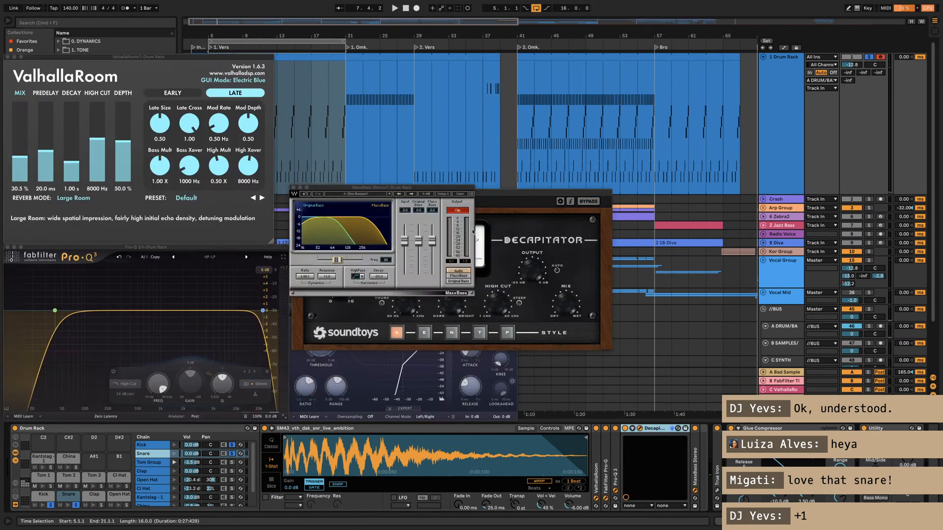
Step: Bring Decapitator to the front and set its drive to 6.0 and mix to 19.5 % while the verse loops
left_click(455, 210)
left_click(376, 308)
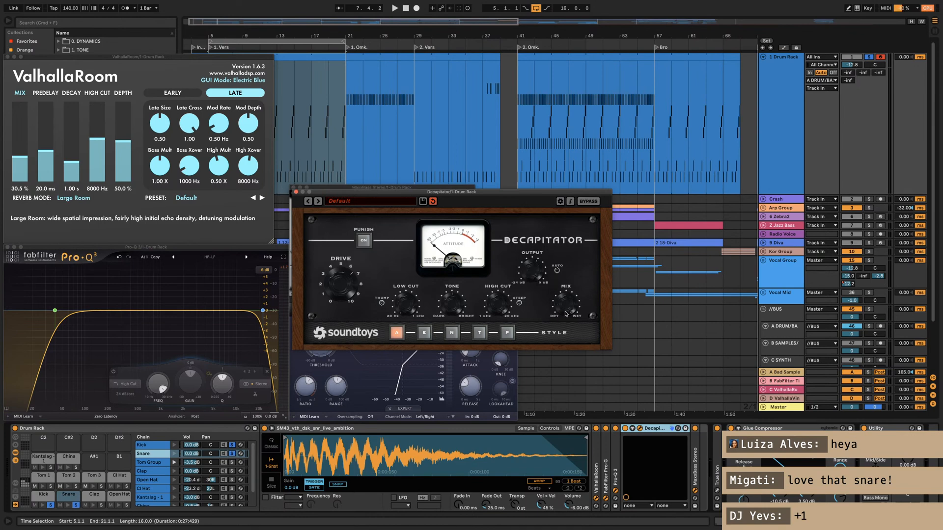
key("space")
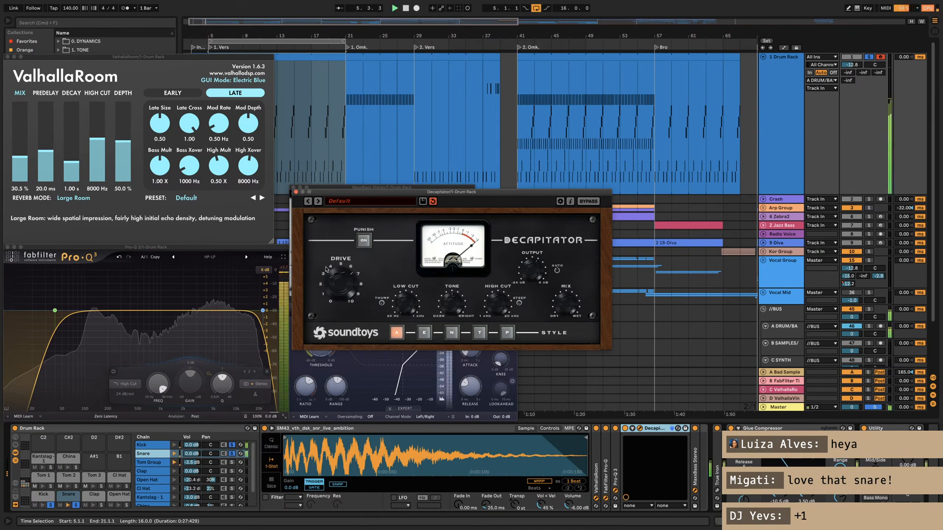
mouse_move(337, 284)
left_mouse_down()
mouse_move(336, 264)
mouse_move(350, 283)
left_mouse_up()
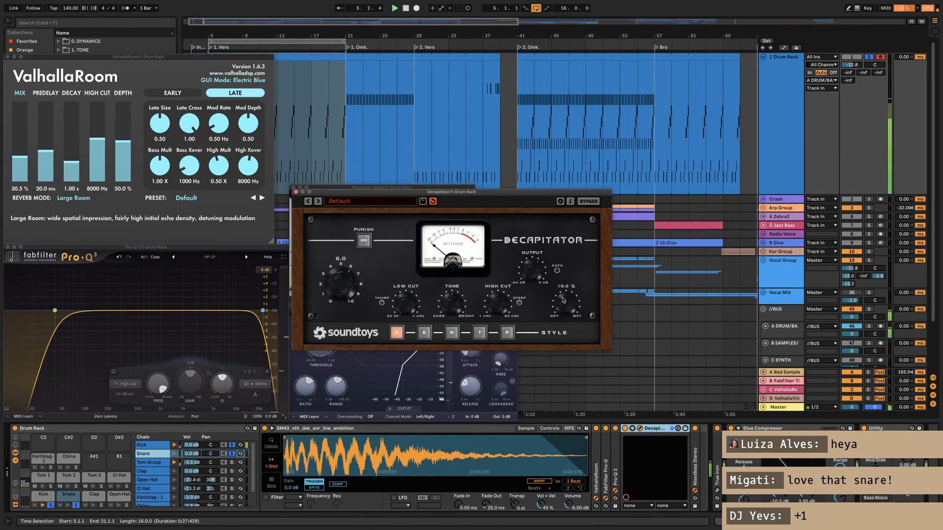
left_click_drag(563, 300, 563, 299)
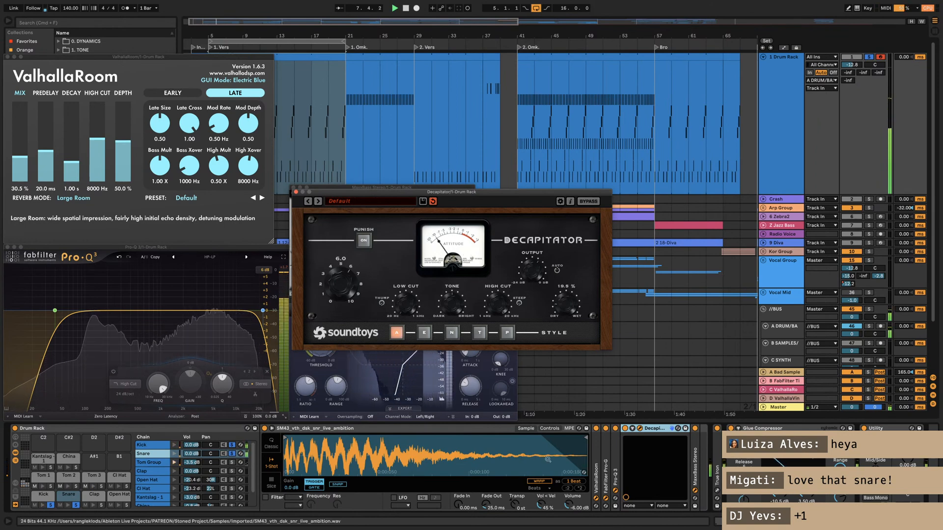
Step: Compare the snare with Decapitator bypassed and active, and remove Decapitator from the chain
left_click(625, 429)
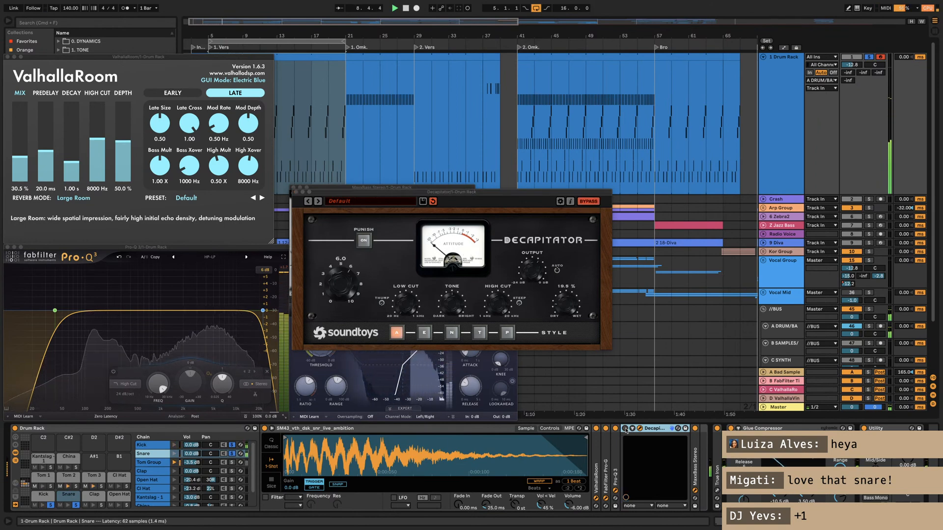
left_click(626, 429)
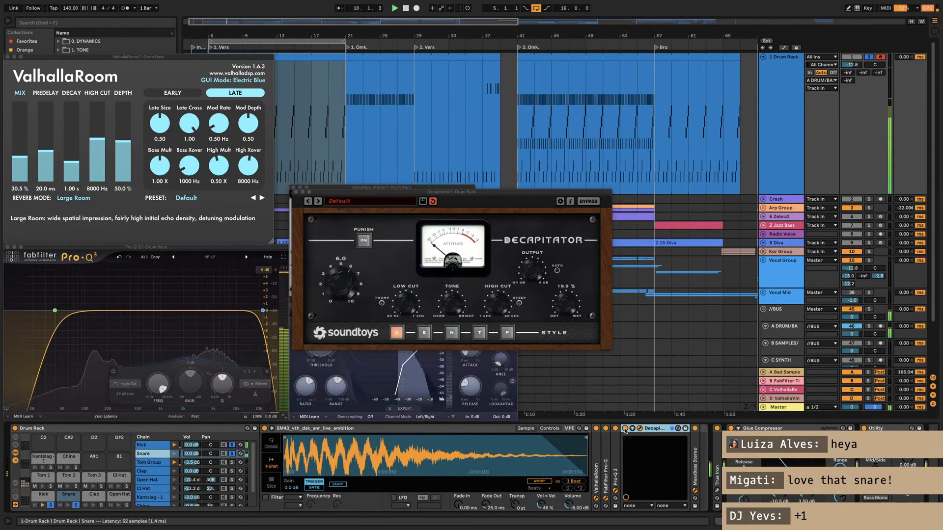
left_click(626, 428)
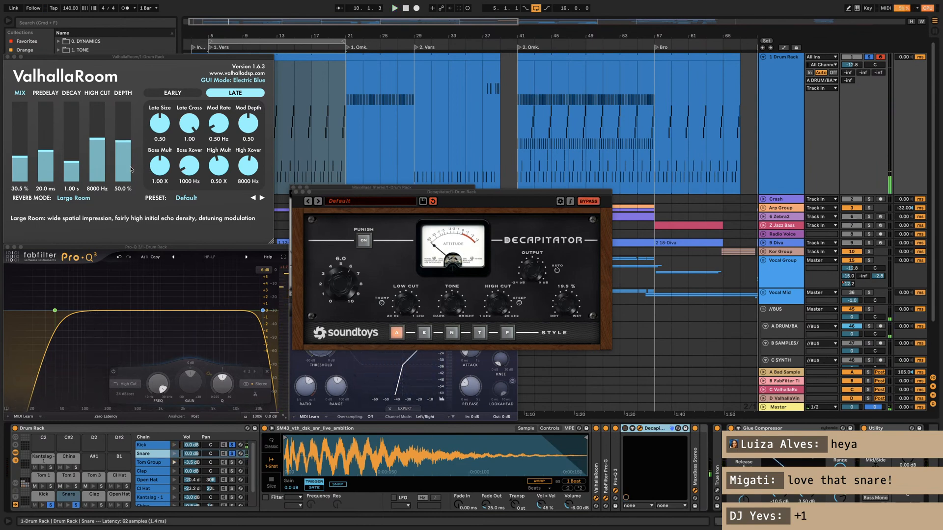
key("Delete")
Step: Add the KL MJUC preset from the Dynamics folder to the snare chain after MaxxBass
left_click(87, 43)
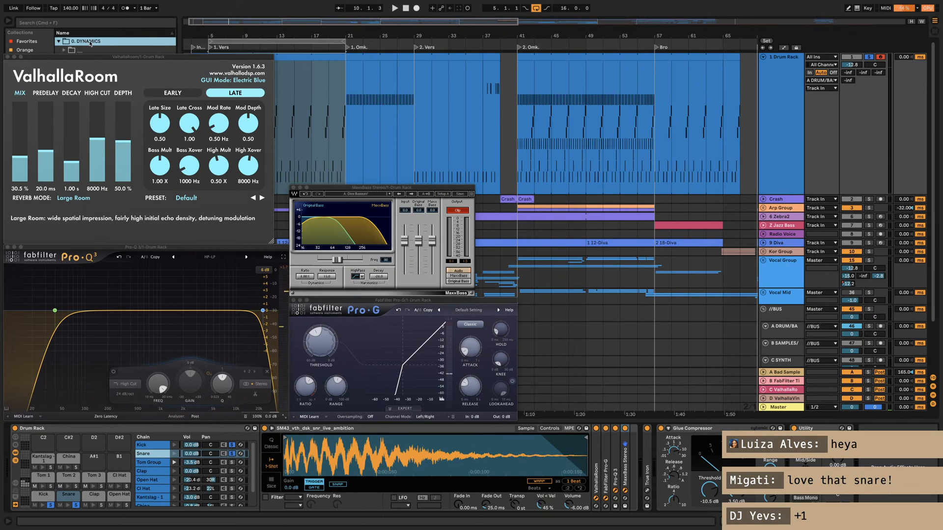
key("super+alt+p")
left_click(102, 129)
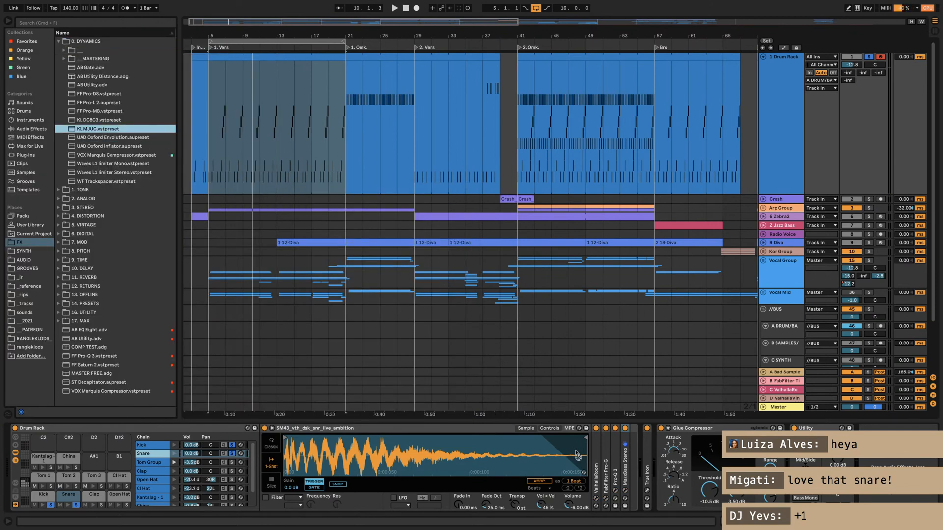
left_click_drag(577, 456, 644, 454)
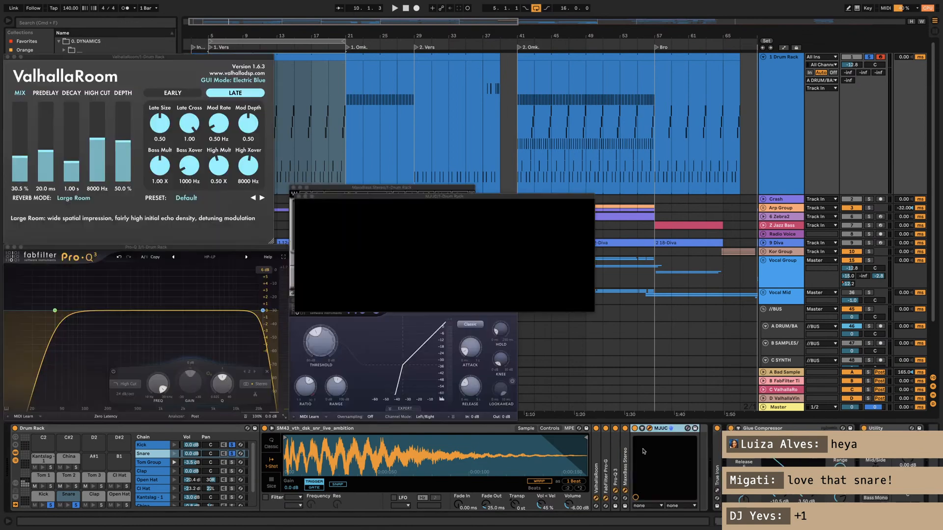
Step: Place the MJUC window beside ValhallaRoom, switch it to the Mk3 model and browse its presets without loading one
left_click_drag(396, 197, 376, 57)
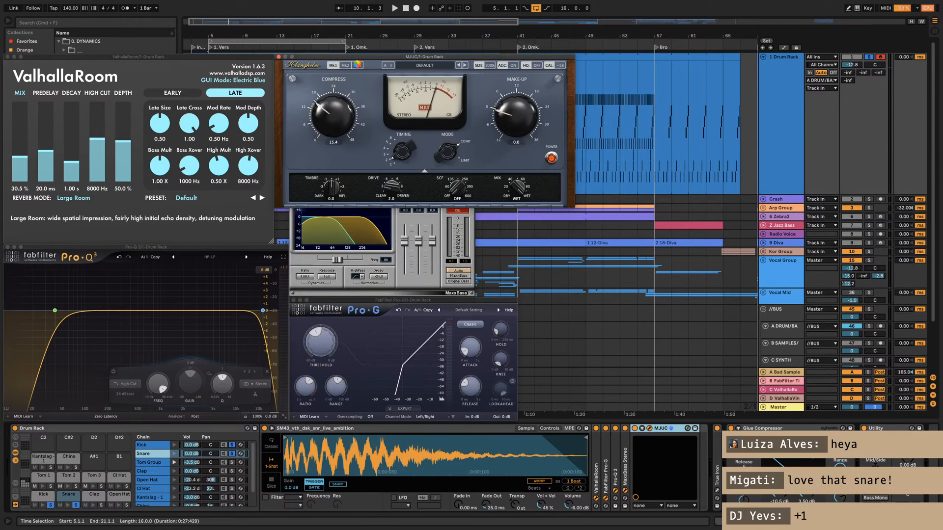
left_click(413, 65)
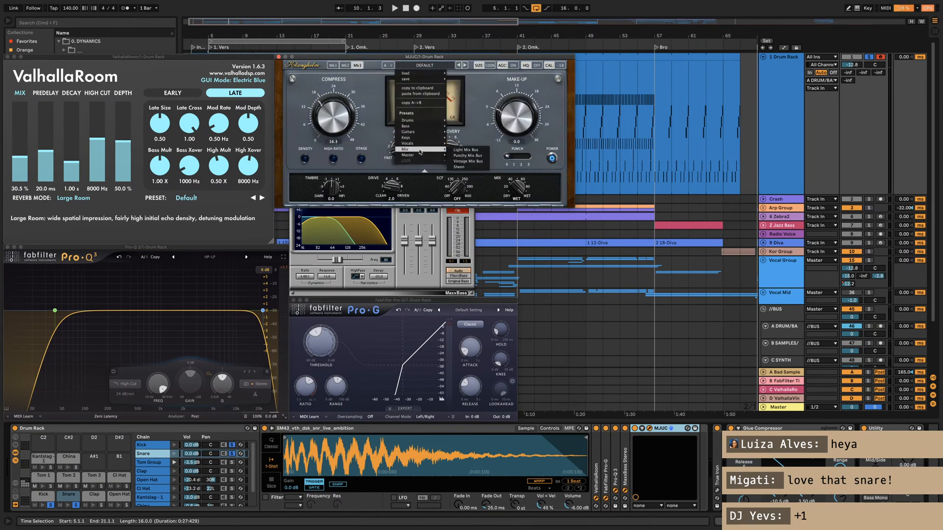
mouse_move(420, 124)
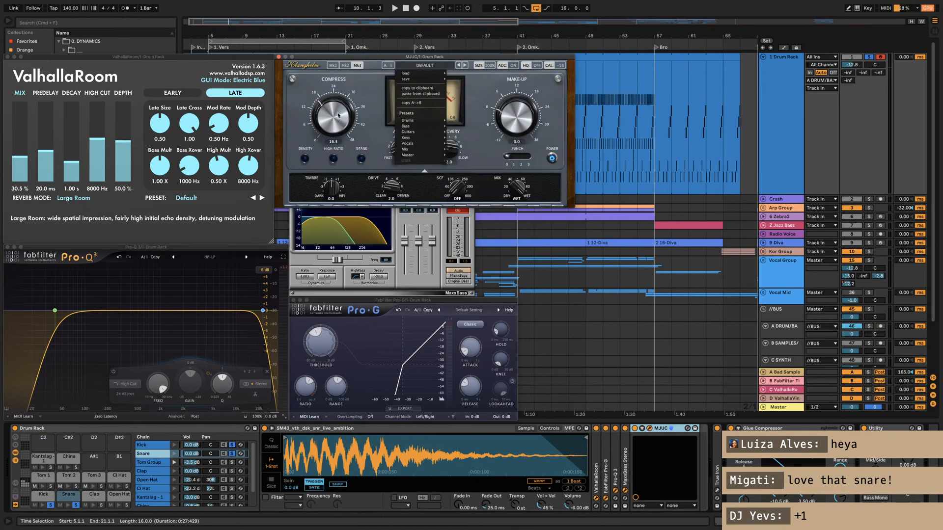
left_click(313, 105)
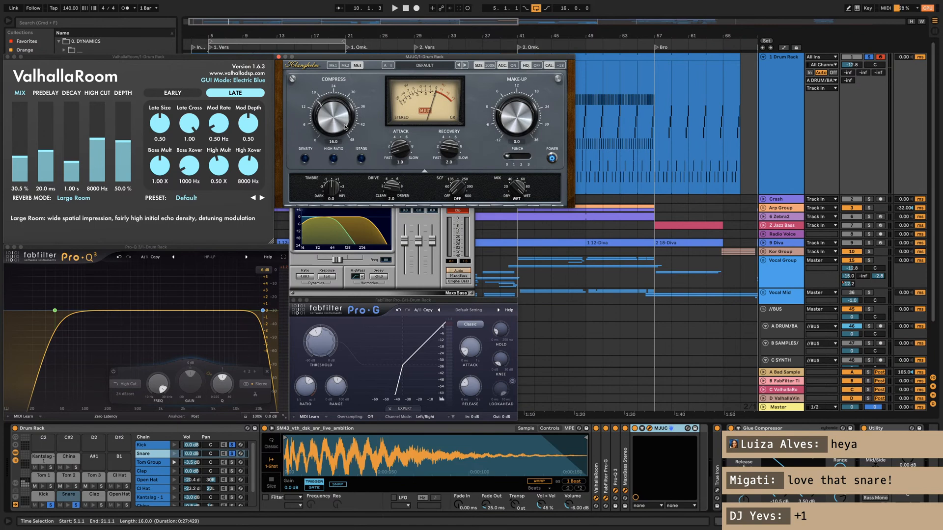
Step: While the verse loops, set MJUC's drive to 0.0, compress to 10.0, attack to 3.5 and punch to 2
key("space")
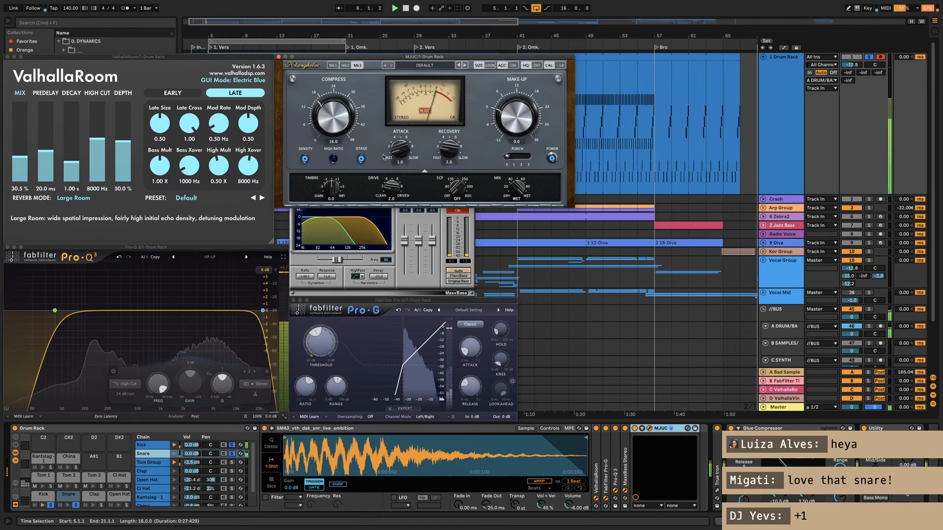
left_click_drag(392, 188, 391, 206)
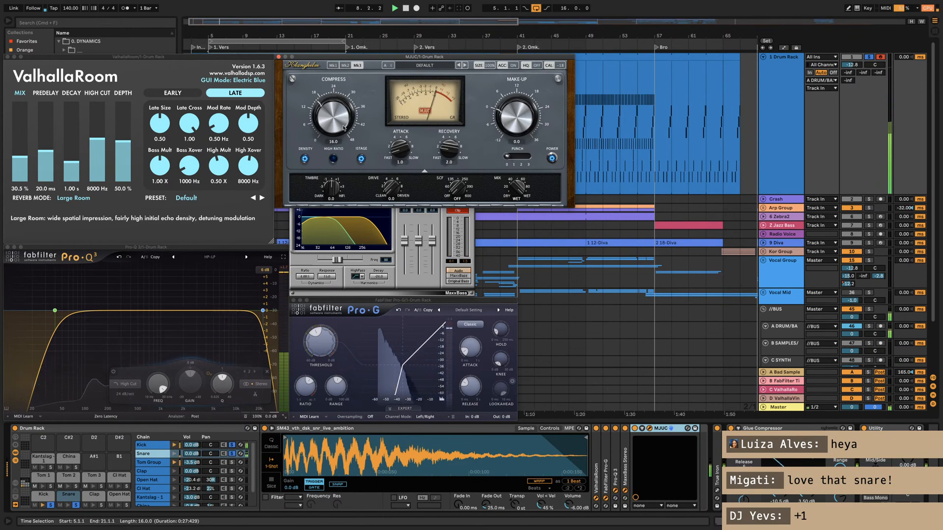
left_click_drag(333, 121, 333, 133)
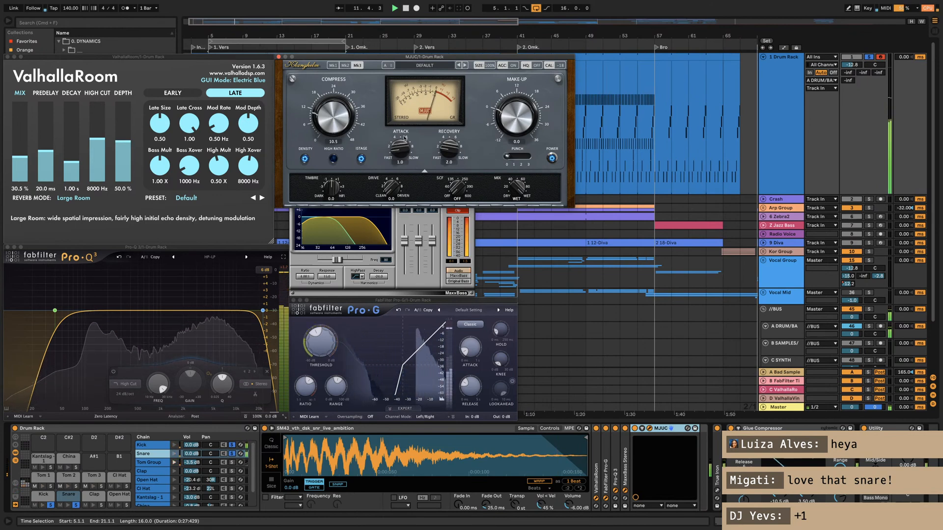
left_click_drag(404, 140, 404, 114)
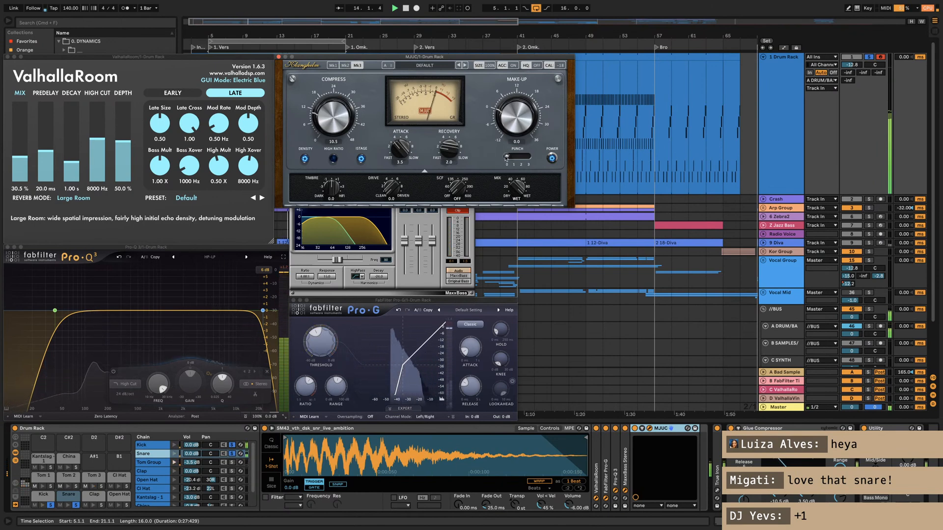
left_click_drag(506, 157, 520, 156)
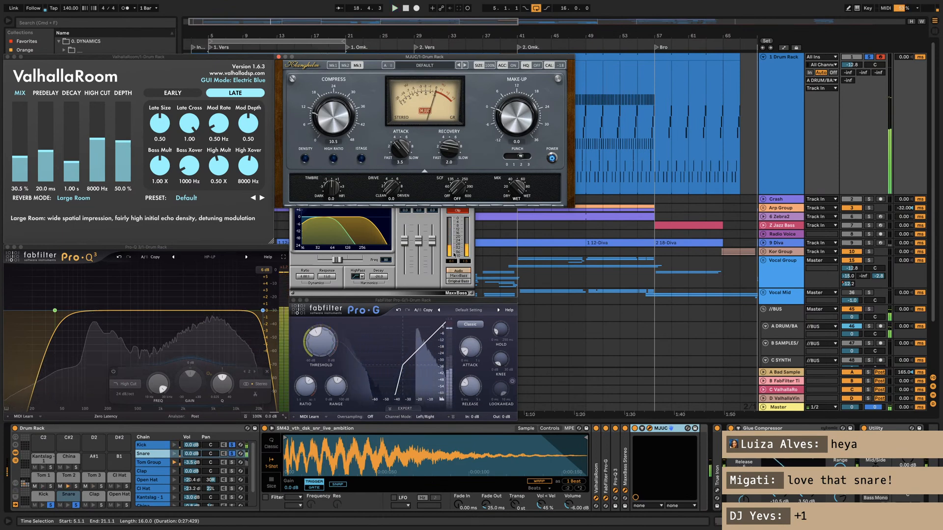
key("space")
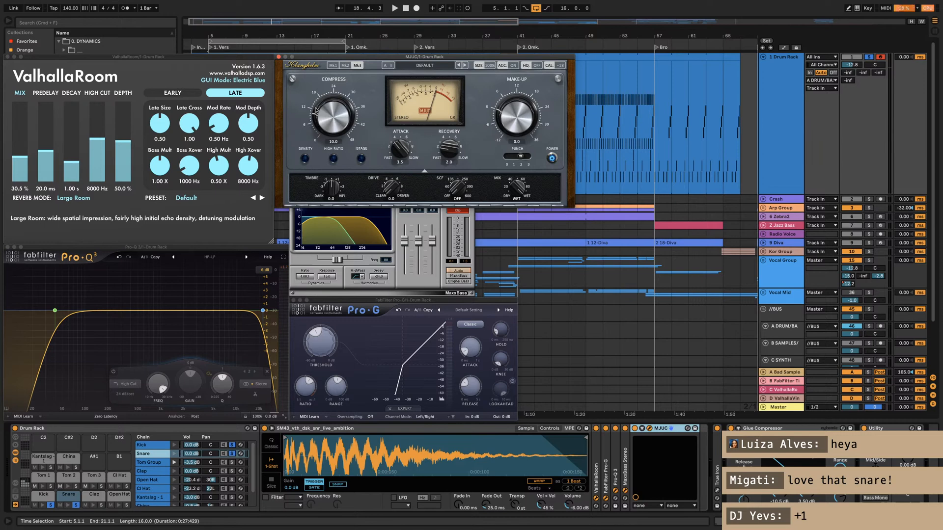
Step: Reset MaxxBass's clip indicator and set MJUC's mix to 40 during playback
key("space")
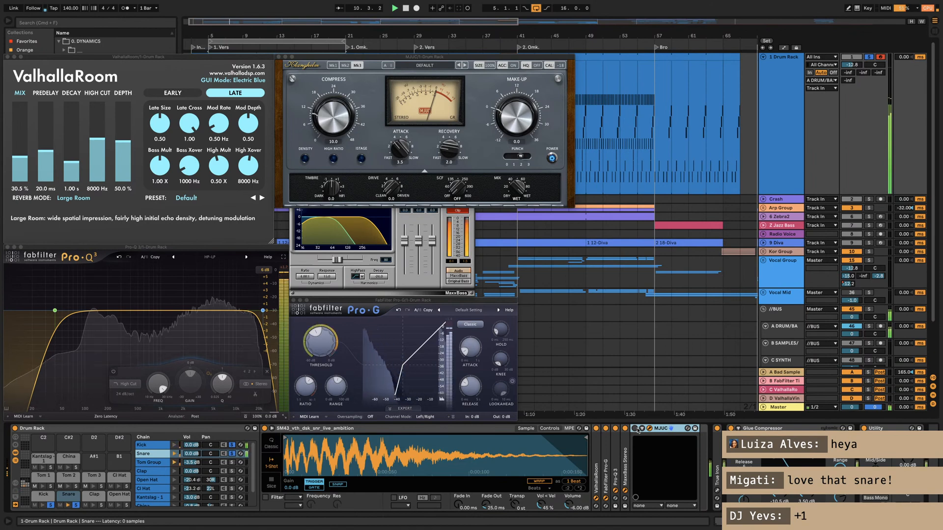
left_click(457, 210)
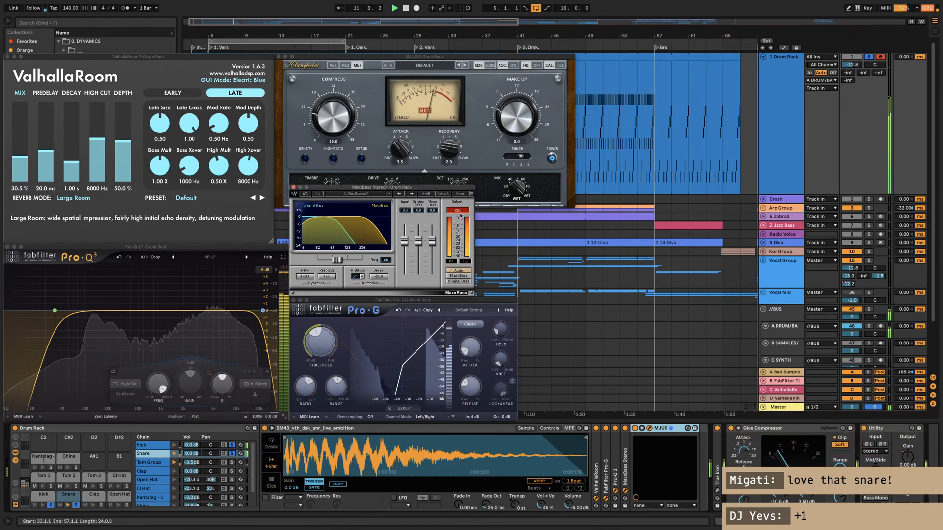
left_click(510, 198)
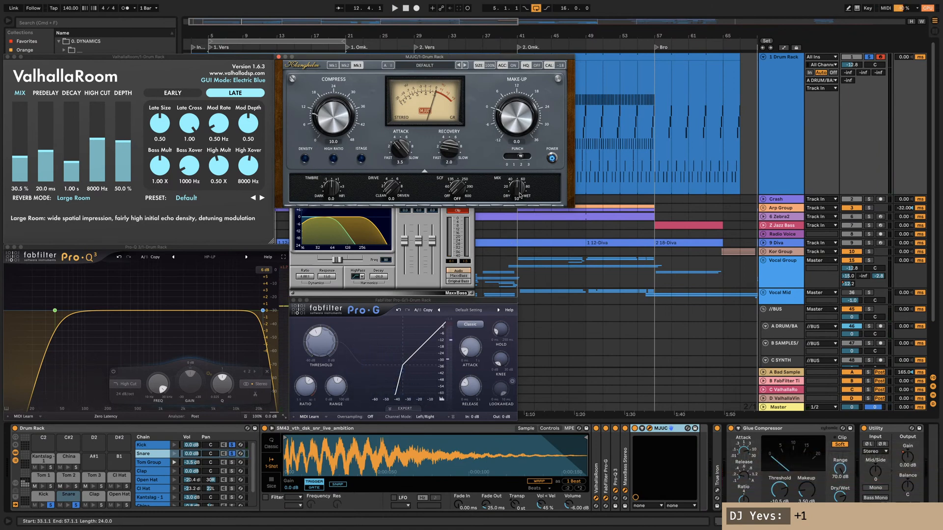
key("space")
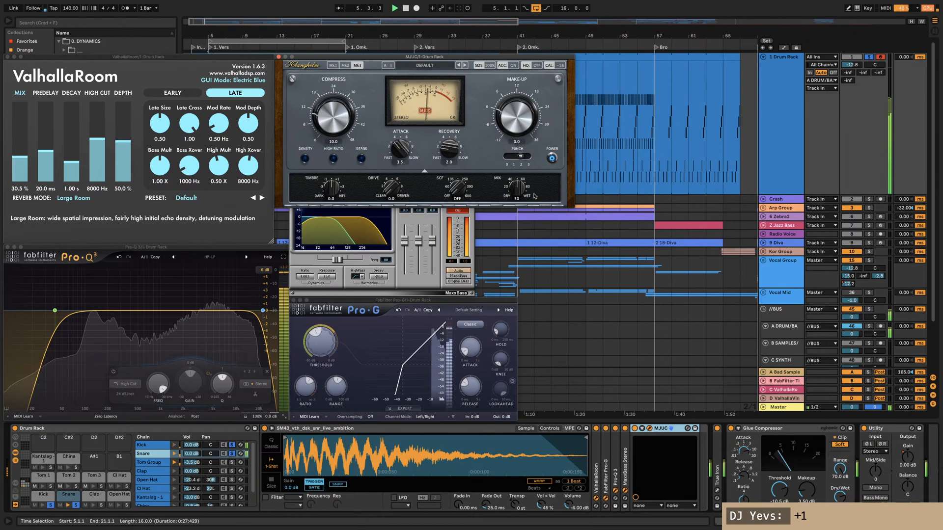
left_click_drag(515, 190, 515, 200)
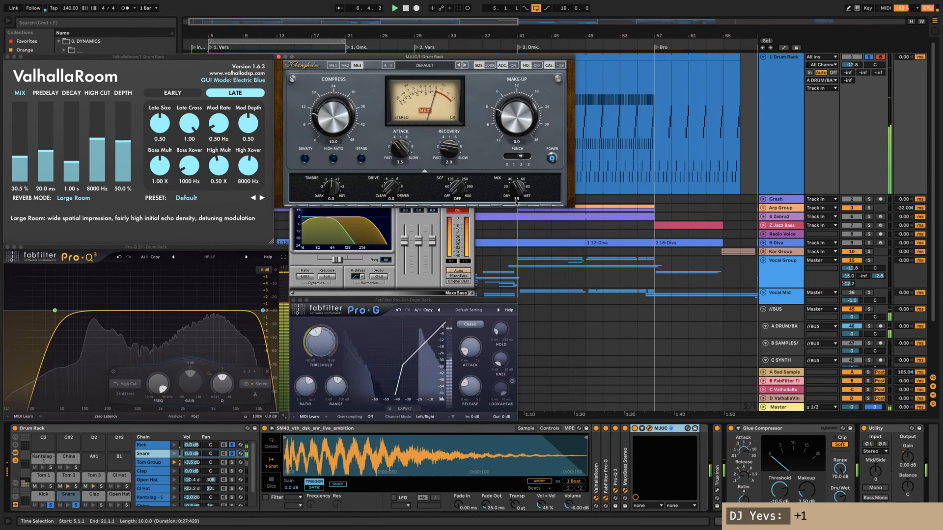
Step: Fold the MJUC device and slightly lower the MaxxBass level fader, resetting the clip indicator before and after
double_click(660, 429)
left_click(446, 224)
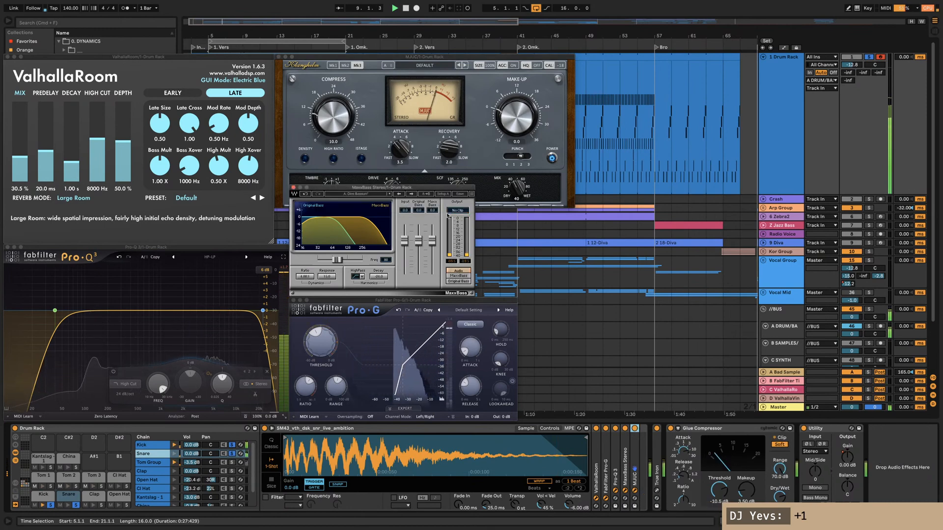
left_click_drag(431, 240, 431, 247)
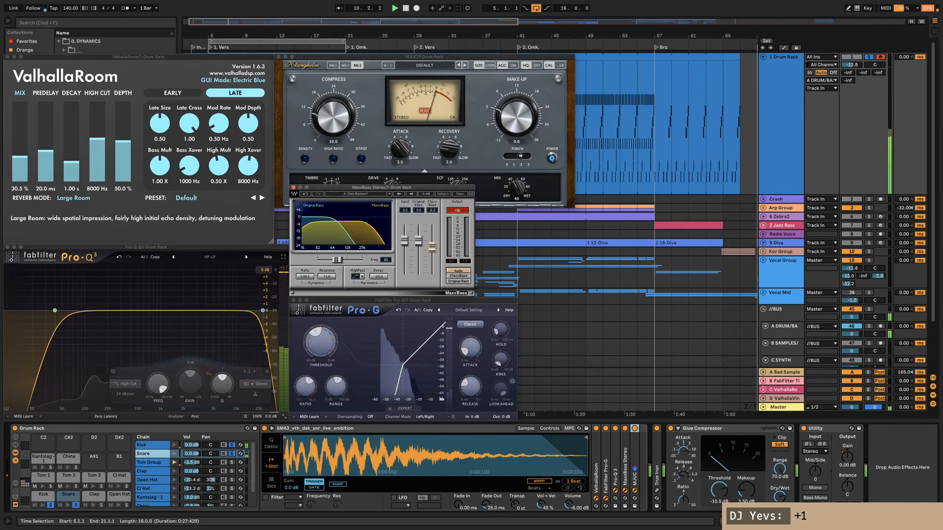
left_click(456, 211)
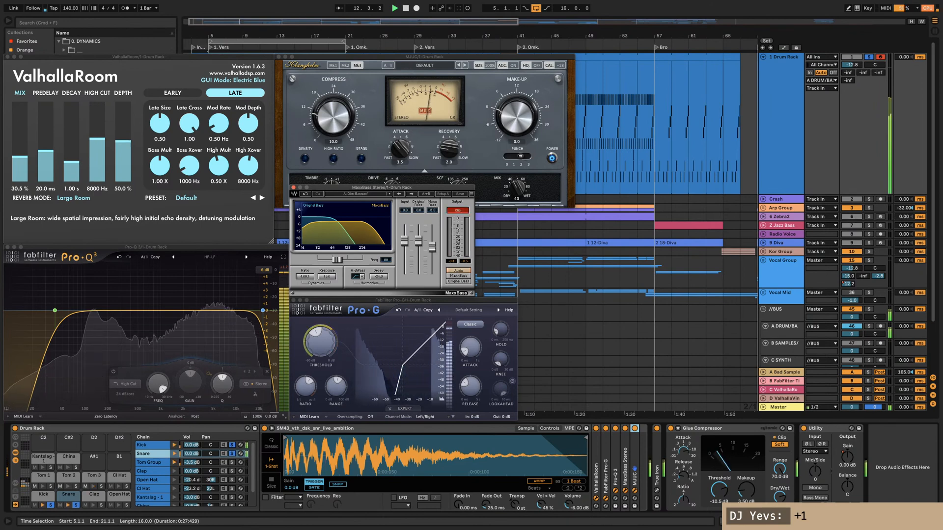
Step: Bring up the True Iron plug-in after the drum rack and adjust its output level
key("super+alt+p")
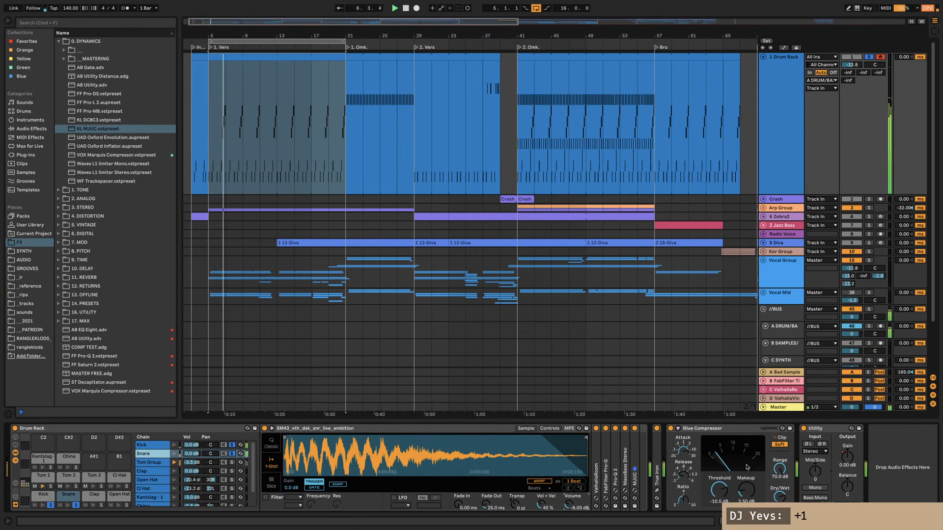
left_click(656, 490)
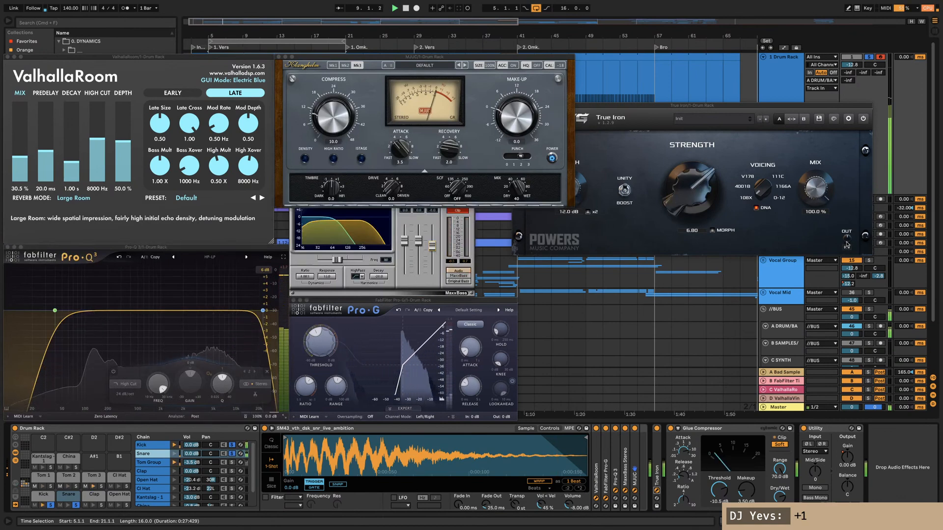
left_click_drag(851, 239, 852, 241)
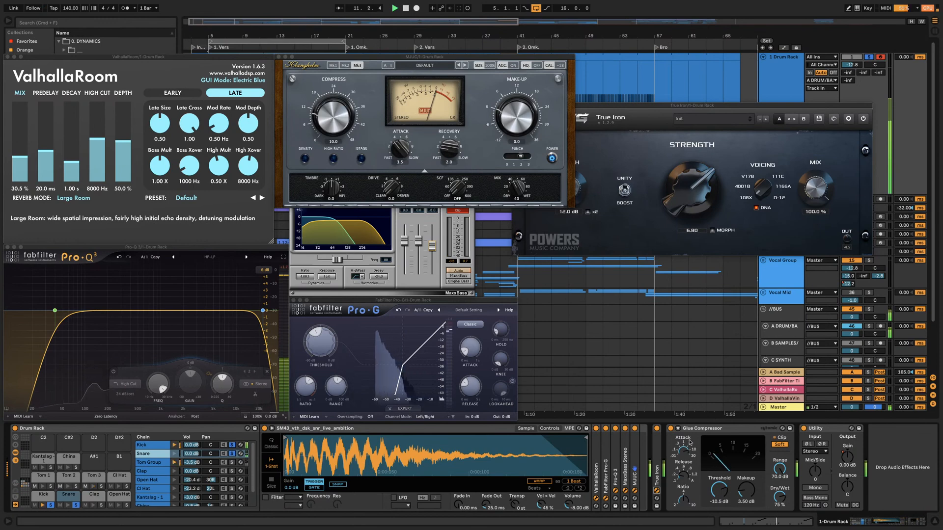
Step: Compare the drums with the Glue Compressor bypassed and active, and set its threshold to -7.50 dB
left_click(670, 428)
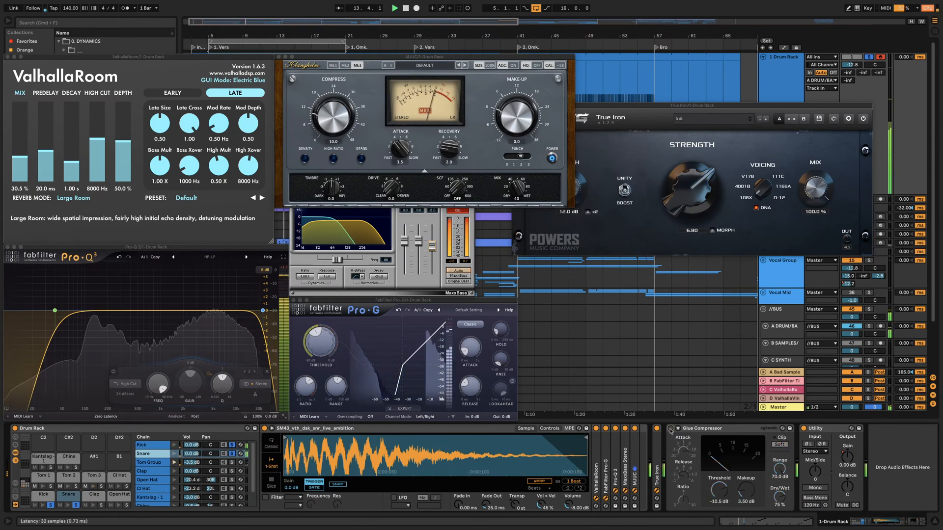
left_click(670, 428)
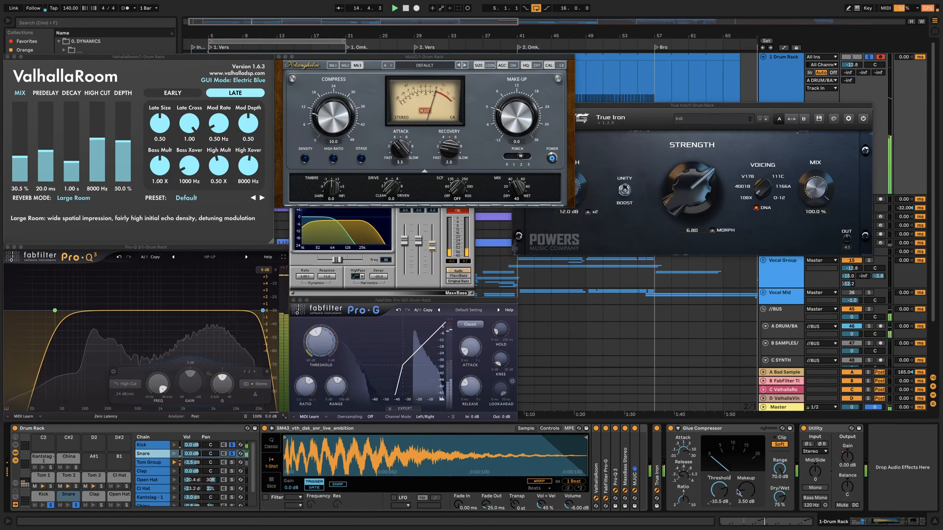
left_click_drag(719, 491, 719, 473)
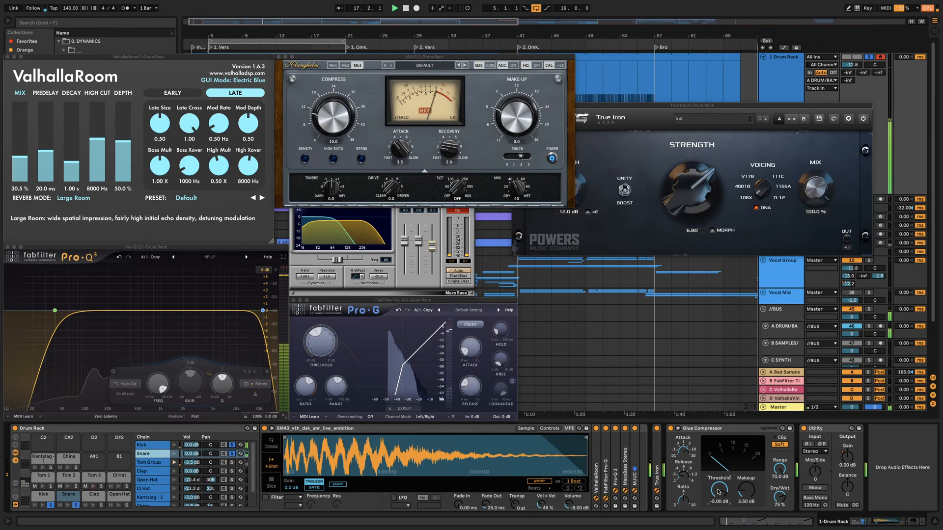
scroll(719, 491, "down", 5)
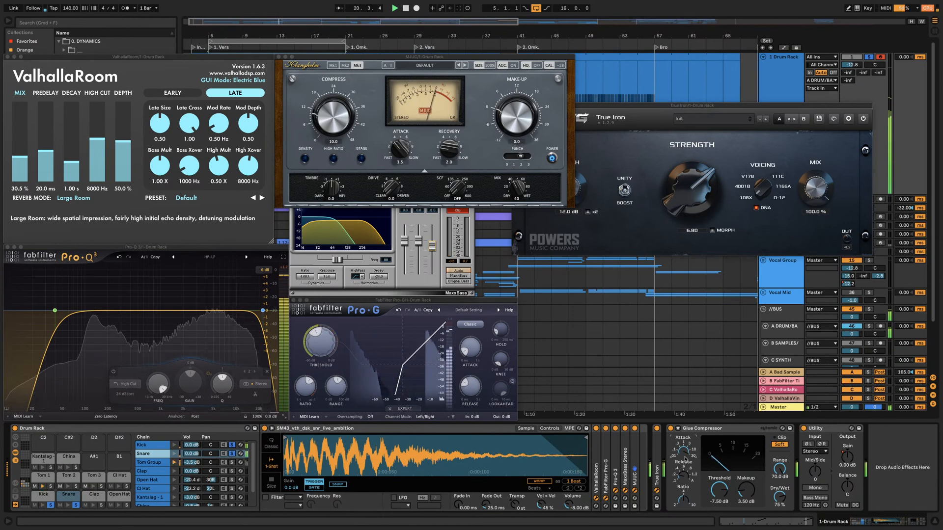
Step: Hide the plug-in windows, solo the Tom Group chain and loop its fill from 6.3.1 to 7.1.1
key("super+alt+p")
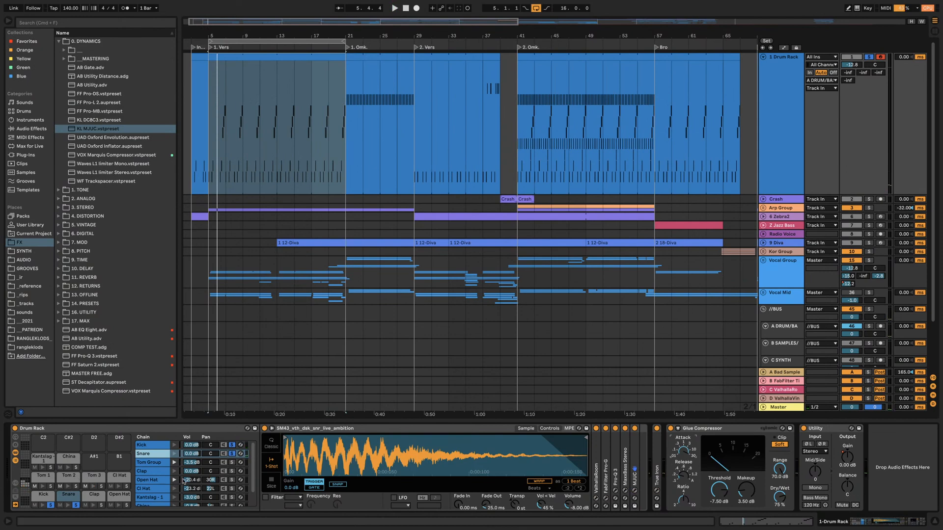
left_click(231, 464)
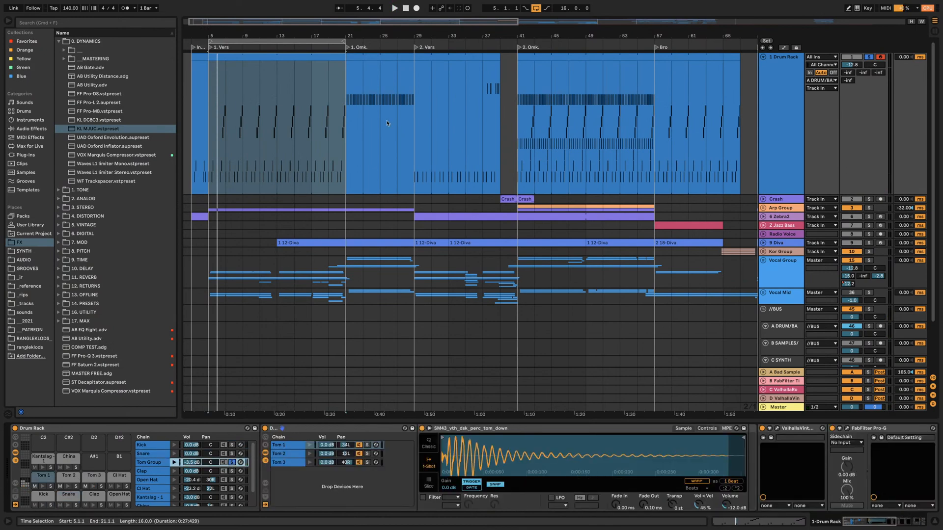
left_click_drag(213, 34, 258, 145)
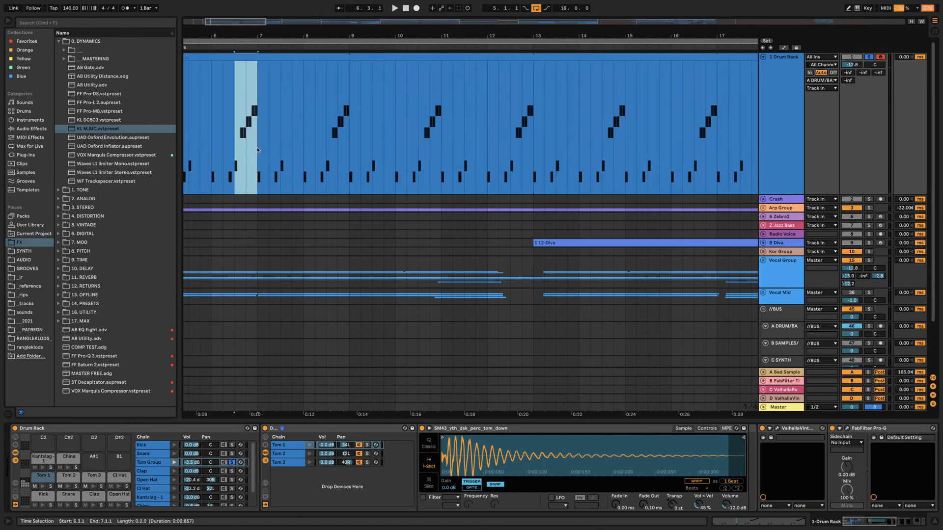
key("super+l")
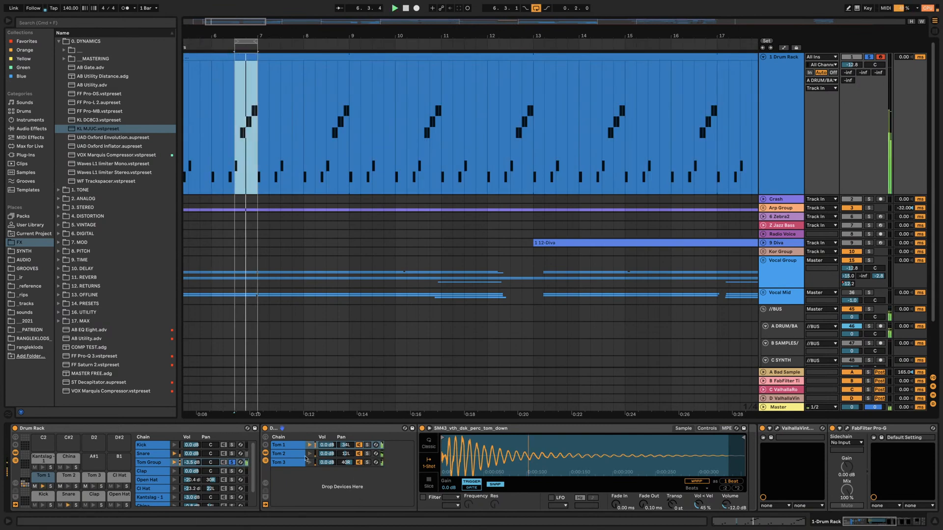
Step: Switch the samplers of Tom 1, Tom 2 and Tom 3 from 1-Shot to Classic mode
left_click(297, 446)
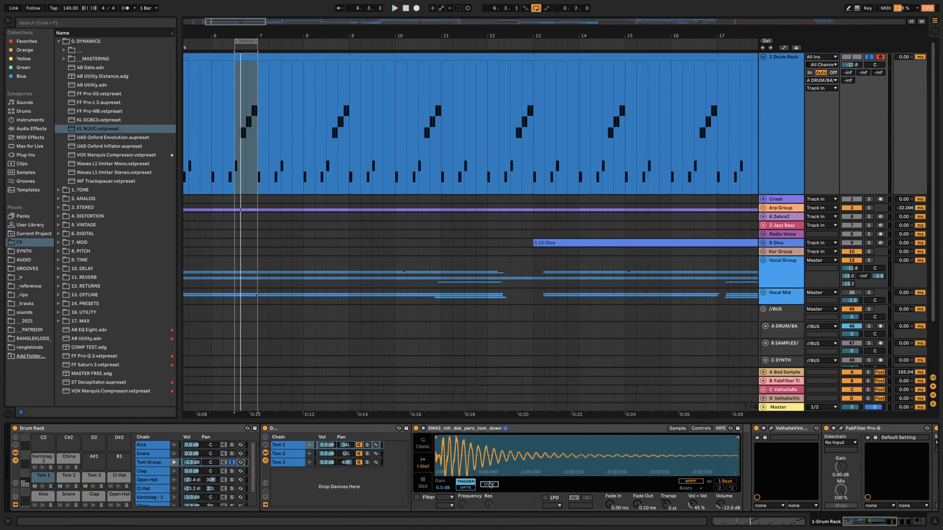
left_click(288, 455)
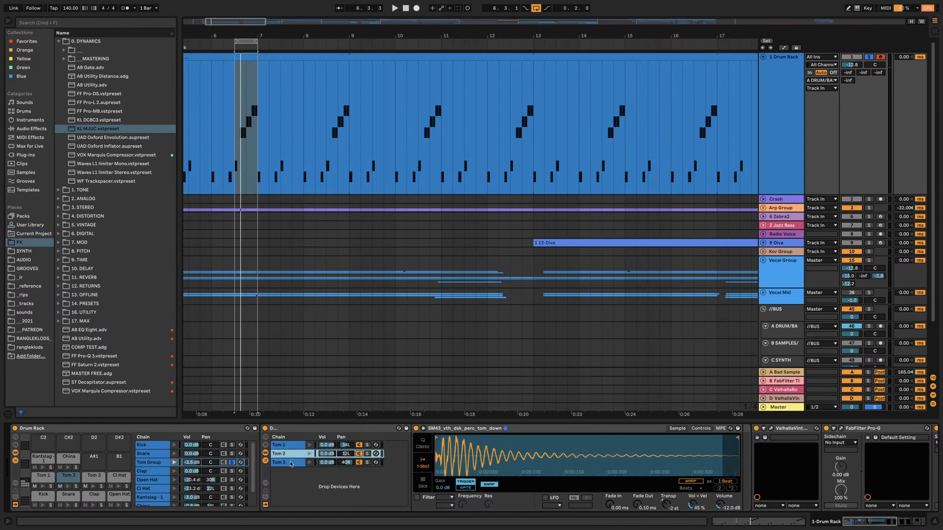
left_click(304, 445)
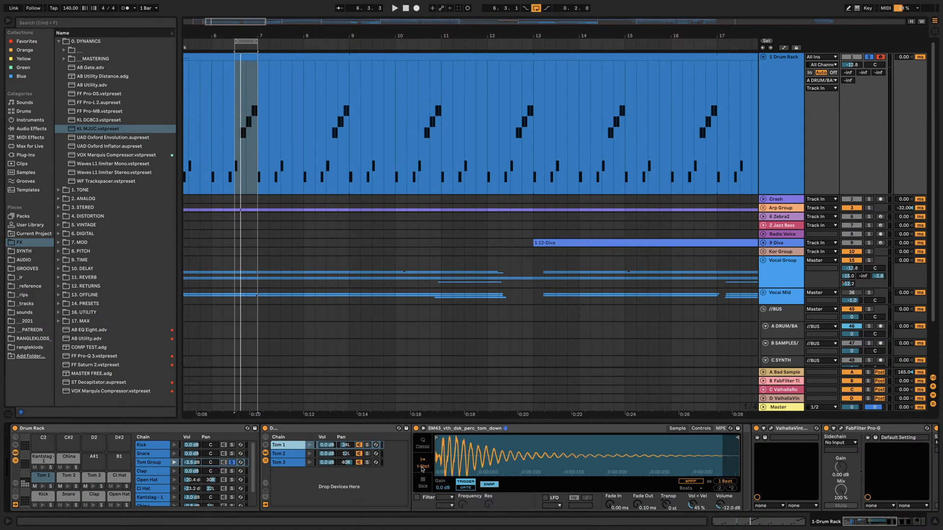
left_click(420, 446)
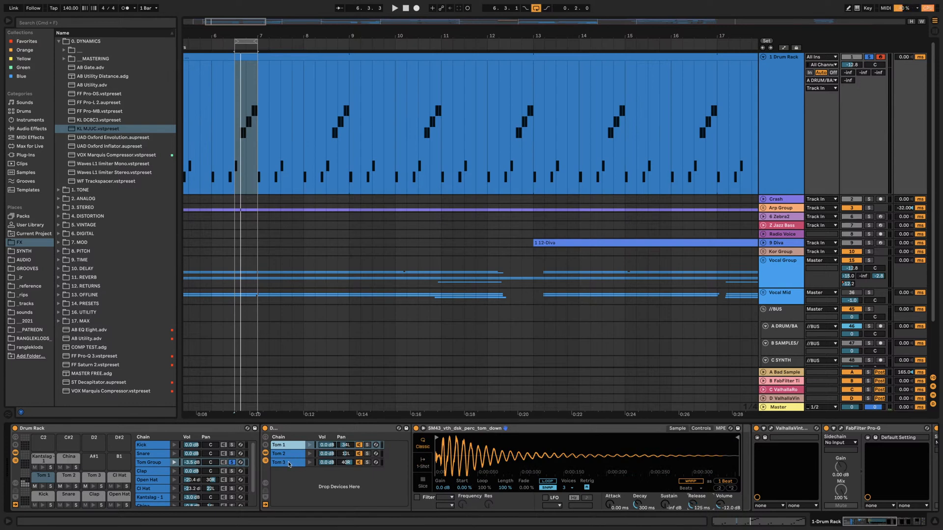
left_click(286, 455)
left_click(423, 446)
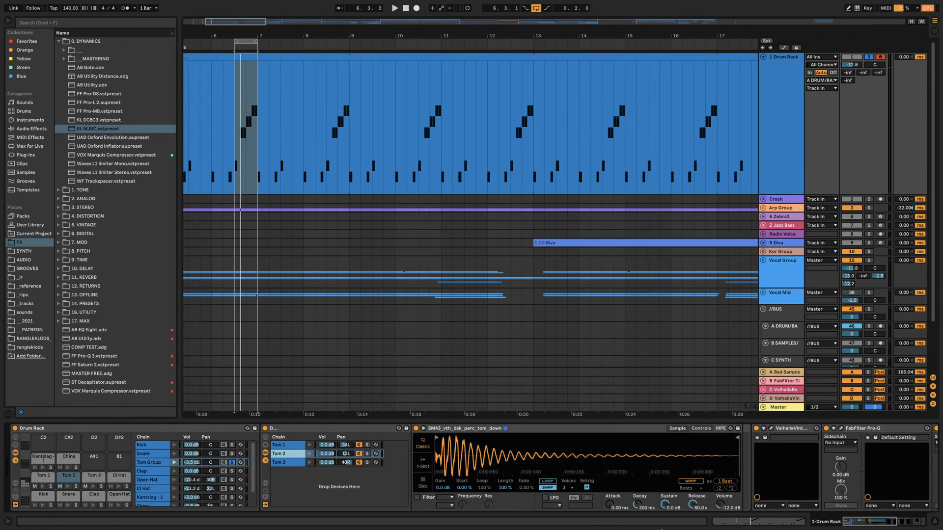
left_click(273, 461)
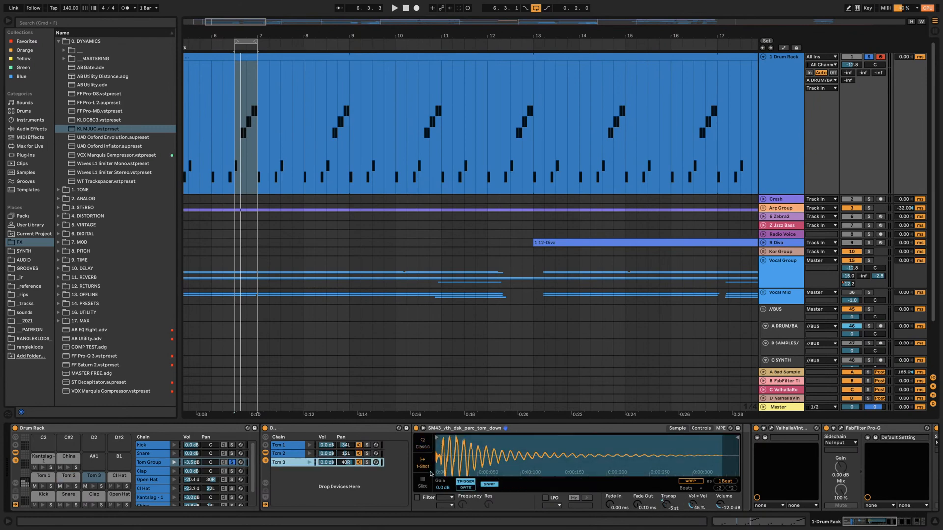
left_click(422, 444)
Step: Map Tom 1's Attack, Decay, Sustain and Release to Macros 1 to 4 of the tom rack
left_click(284, 443)
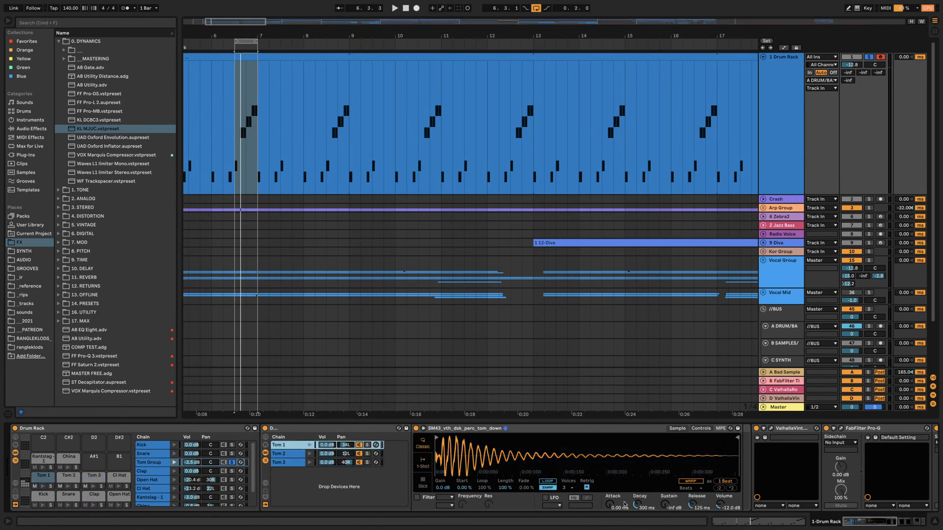
right_click(613, 503)
left_click(641, 392)
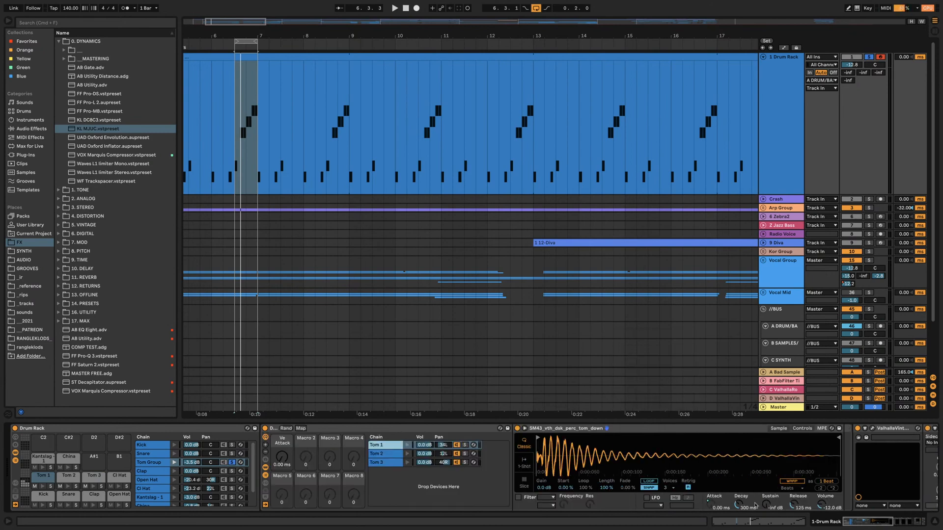
right_click(712, 504)
left_click(731, 504)
right_click(739, 505)
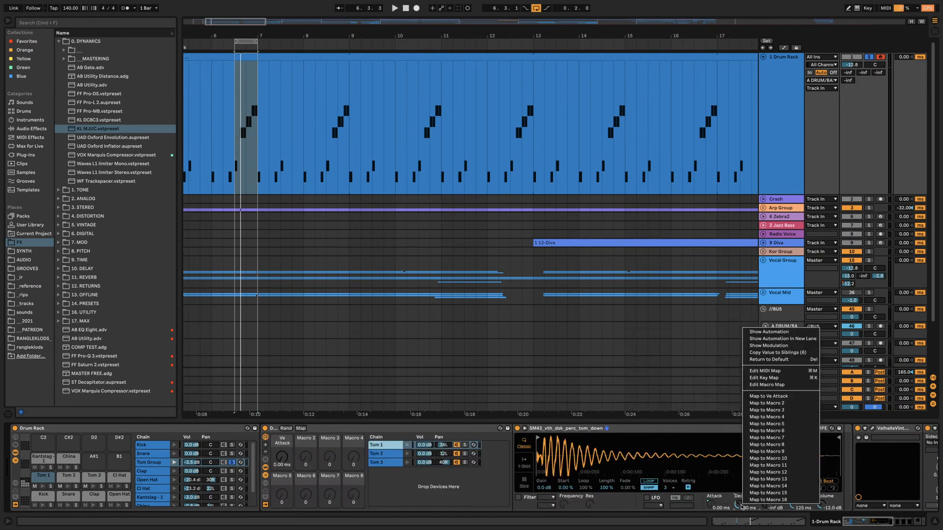
left_click(682, 489)
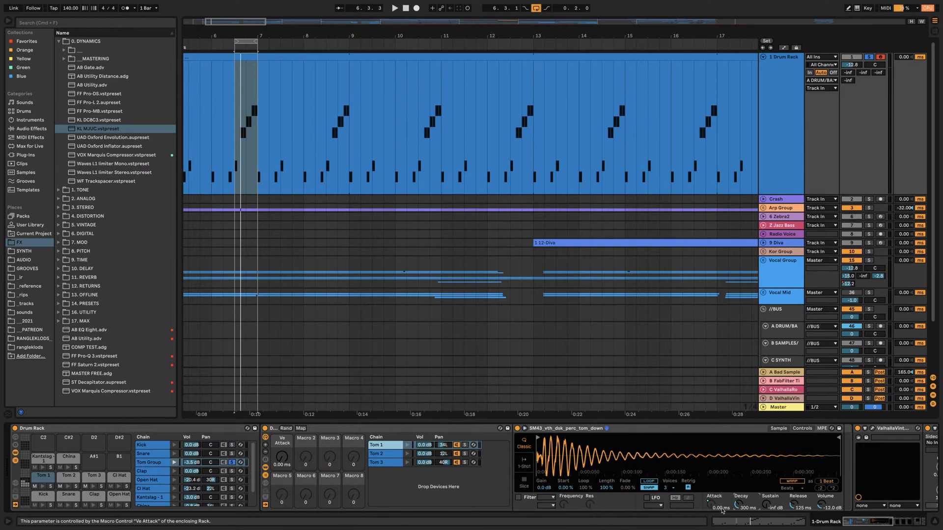
right_click(733, 509)
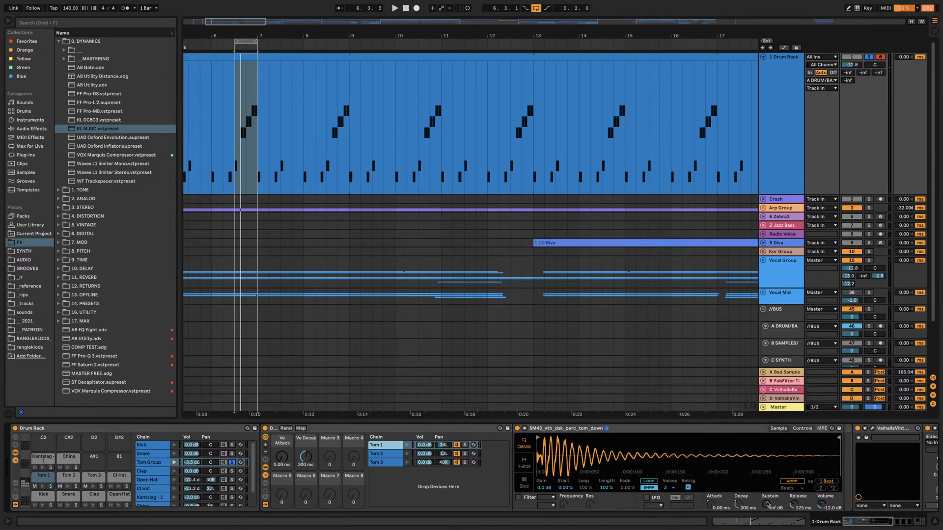
right_click(764, 504)
left_click(798, 410)
right_click(794, 504)
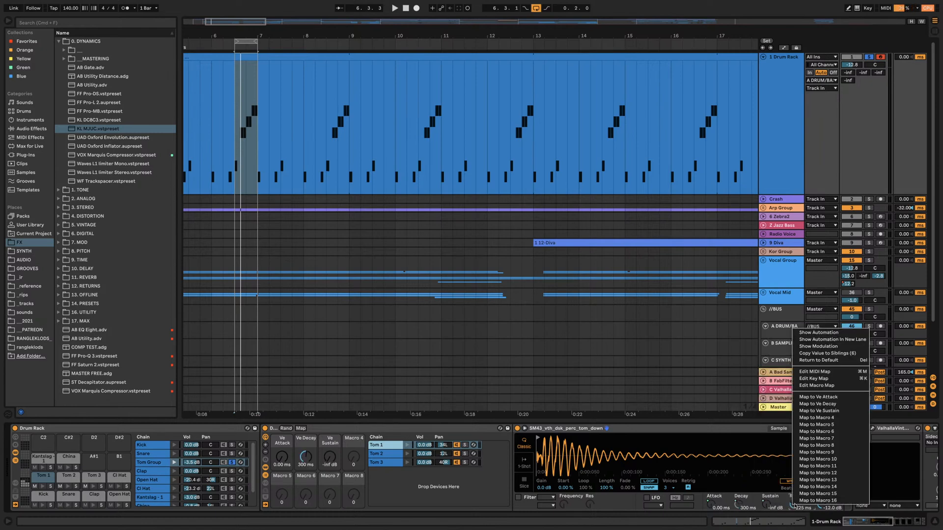
left_click(805, 415)
Step: Map Tom 2's Attack, Decay, Sustain and Release to the matching Ve Attack, Ve Decay, Ve Sustain and Ve Release macros
left_click(400, 455)
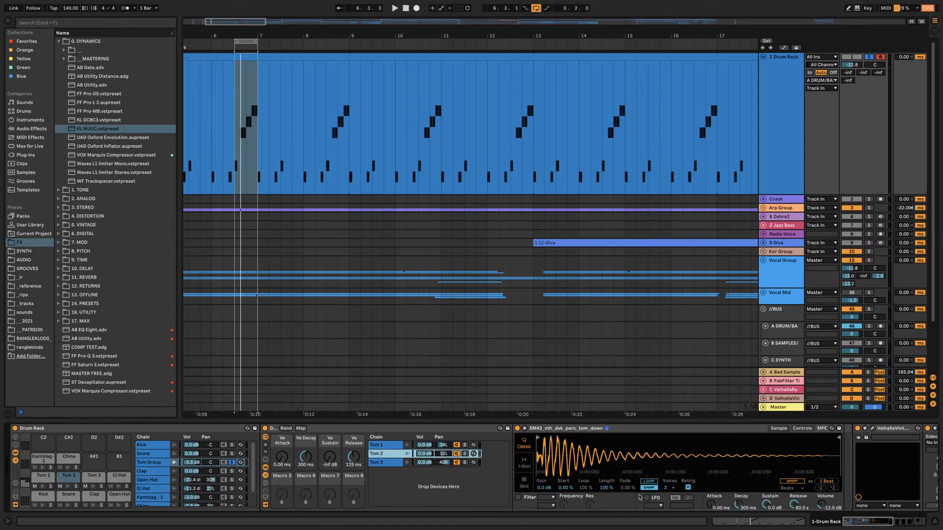
right_click(711, 507)
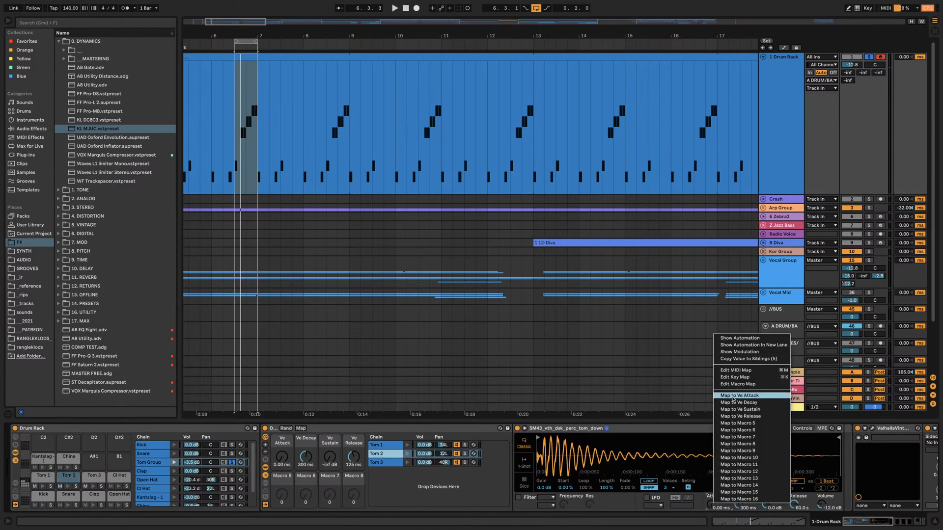
left_click(736, 394)
right_click(737, 506)
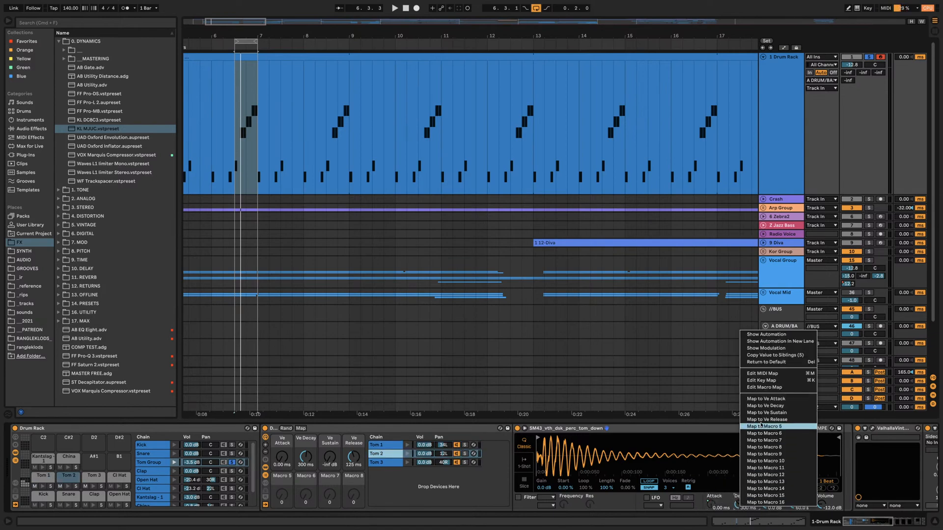
left_click(761, 406)
right_click(769, 505)
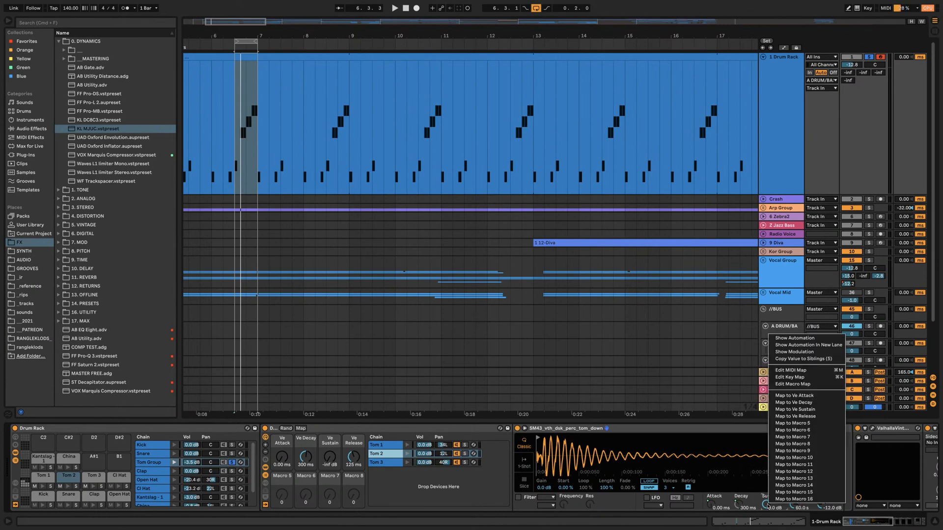
left_click(791, 412)
right_click(795, 506)
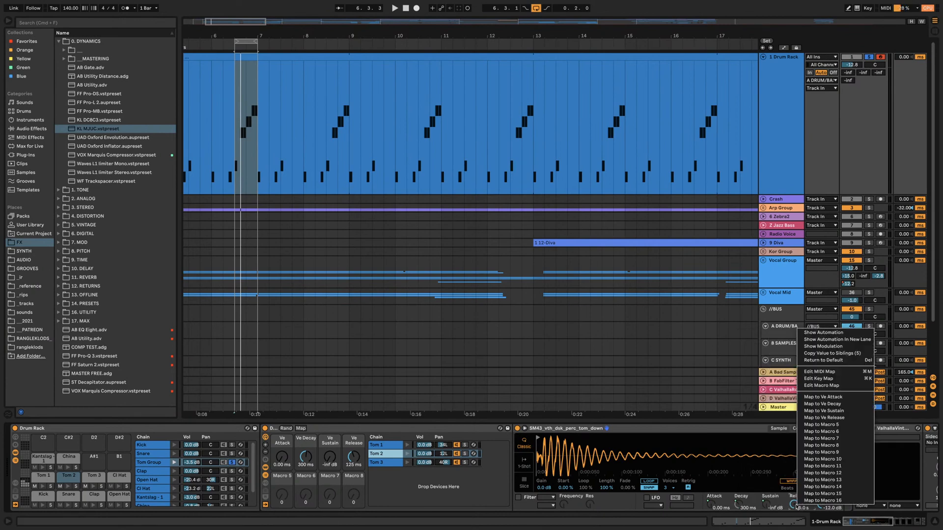
left_click(822, 417)
Step: Map Tom 3's four volume envelope parameters to the rack's matching Ve Attack, Decay, Sustain and Release macros
left_click(376, 463)
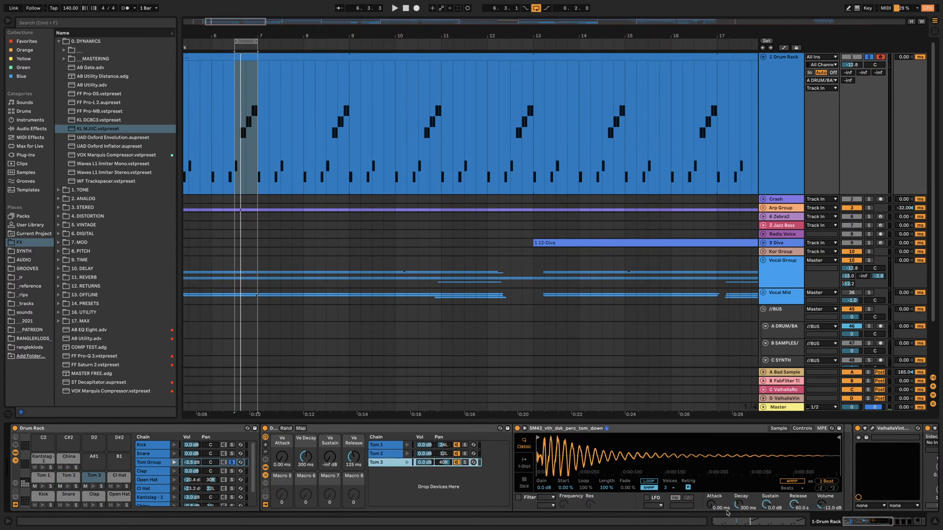
right_click(718, 507)
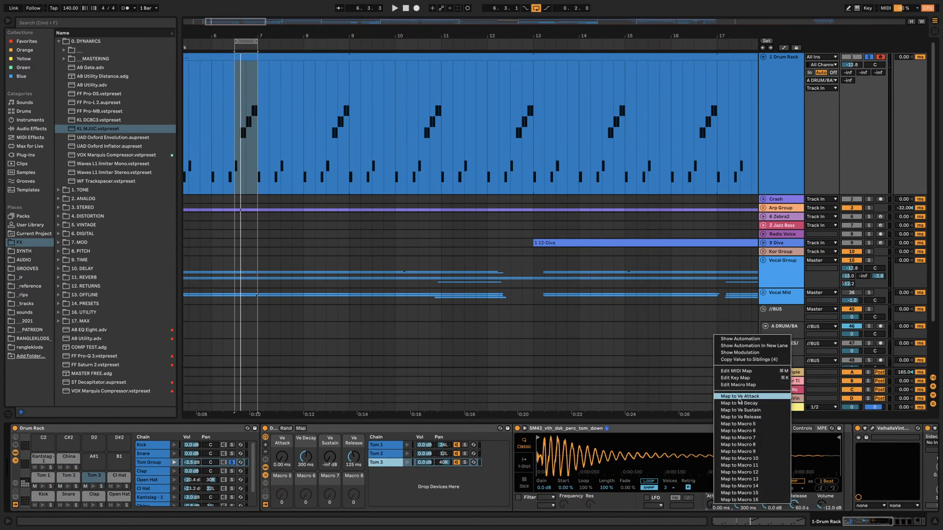
left_click(732, 400)
right_click(739, 506)
left_click(775, 407)
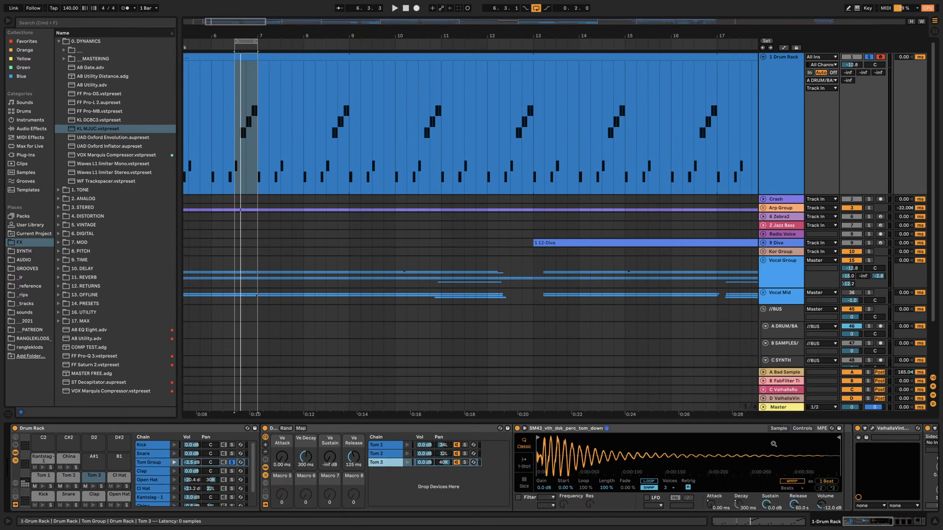
right_click(763, 508)
left_click(786, 419)
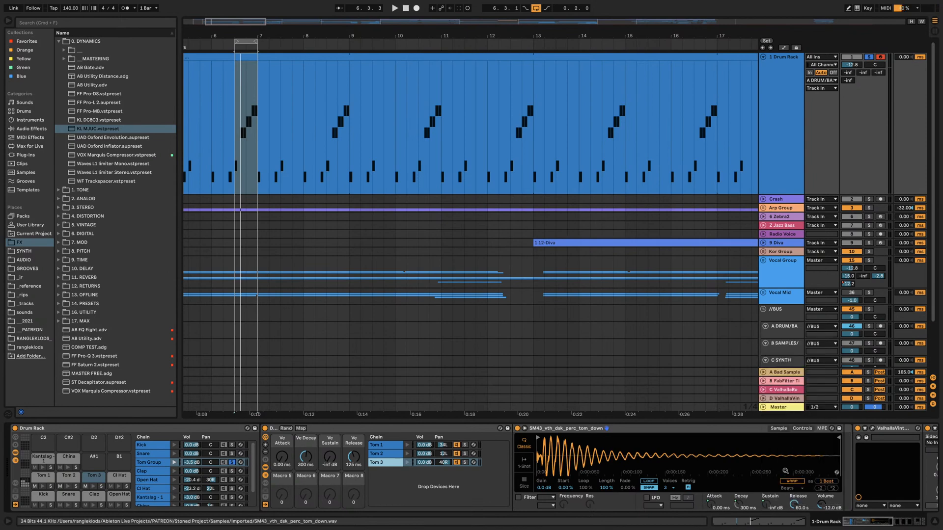
right_click(794, 506)
left_click(824, 413)
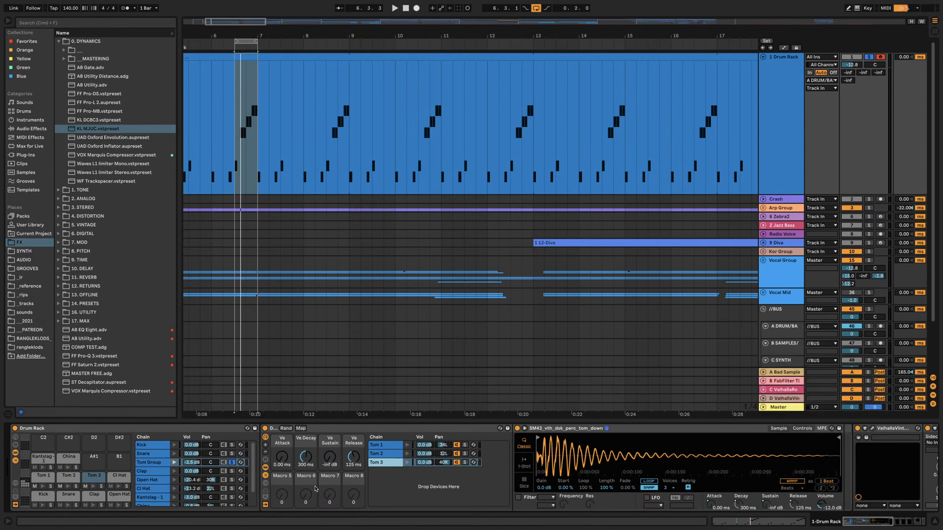
Step: Audition the tom fill and set the Ve Decay macro to 350 ms and the Ve Release macro to 250 ms
key("space")
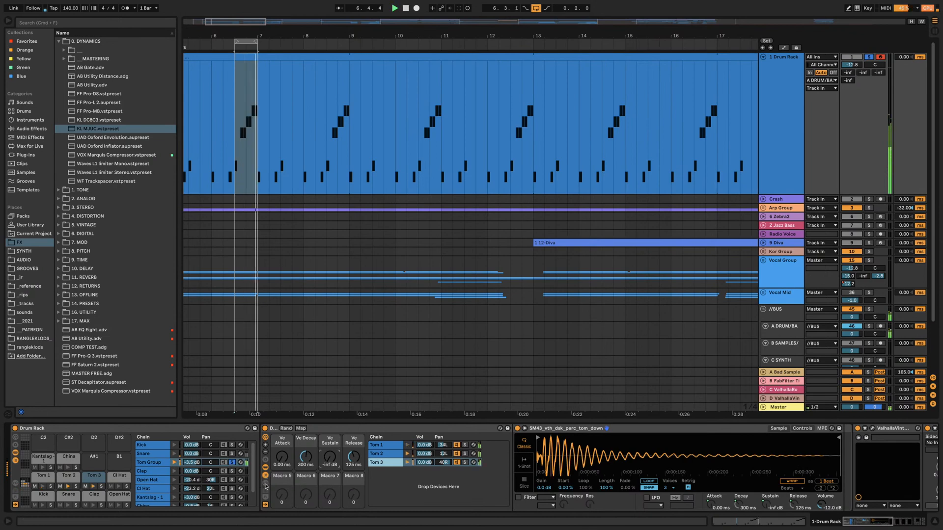
left_click_drag(301, 455, 307, 461)
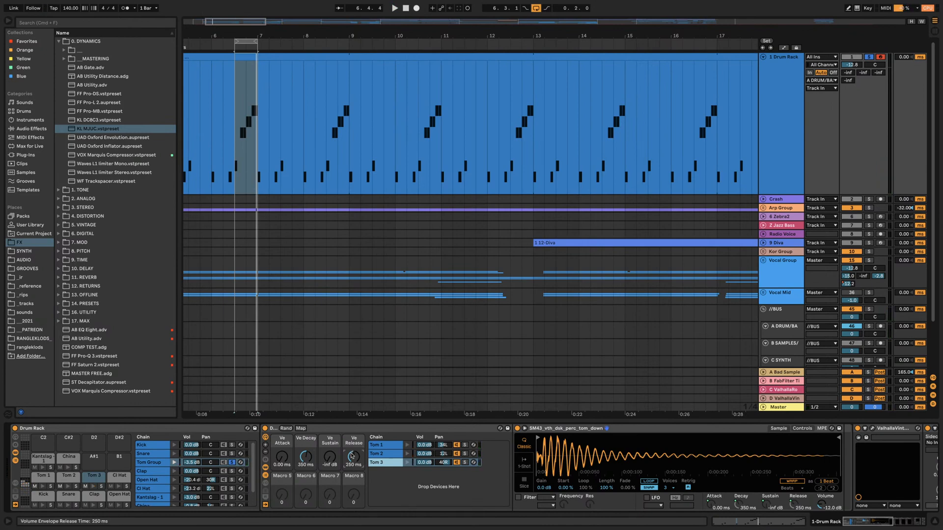
key("space")
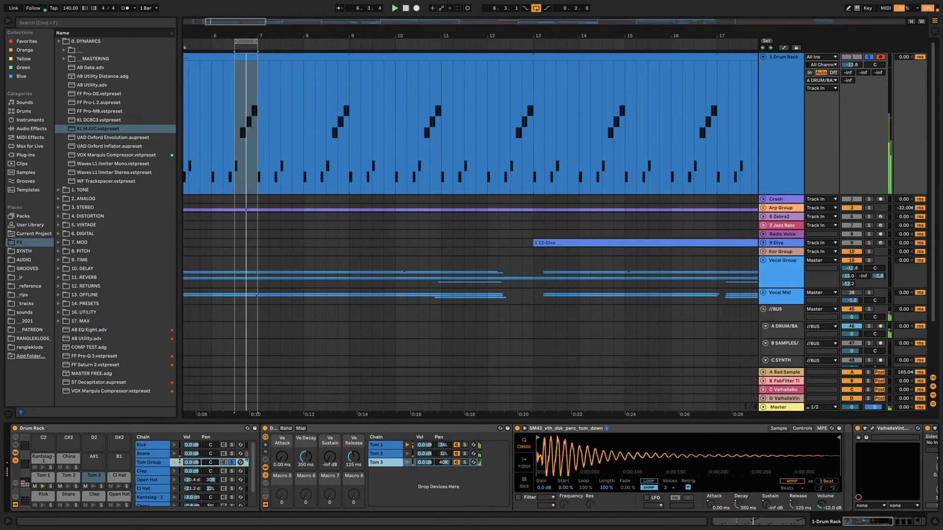
Step: Bring up the Tom Group's FabFilter Pro-G gate and audition the looped tom fill through it
left_click(874, 523)
left_click_drag(874, 524, 882, 524)
key("space")
left_click(648, 428)
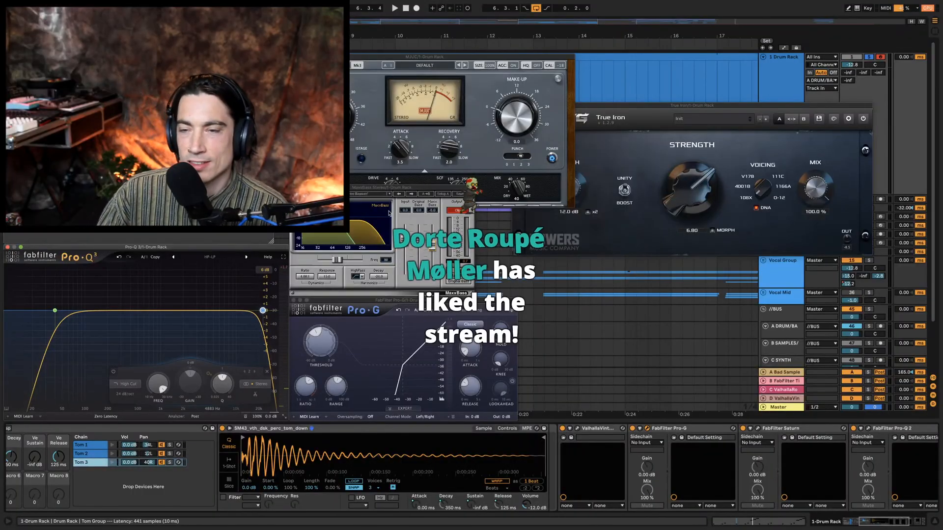
key("space")
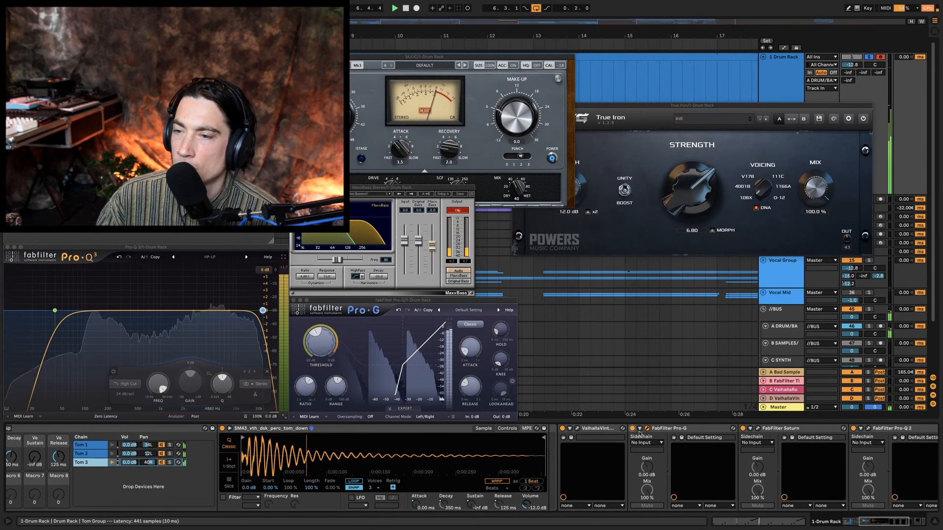
Step: Open the toms' ValhallaVintageVerb and change its reverb mode to Nonlin
left_click(577, 428)
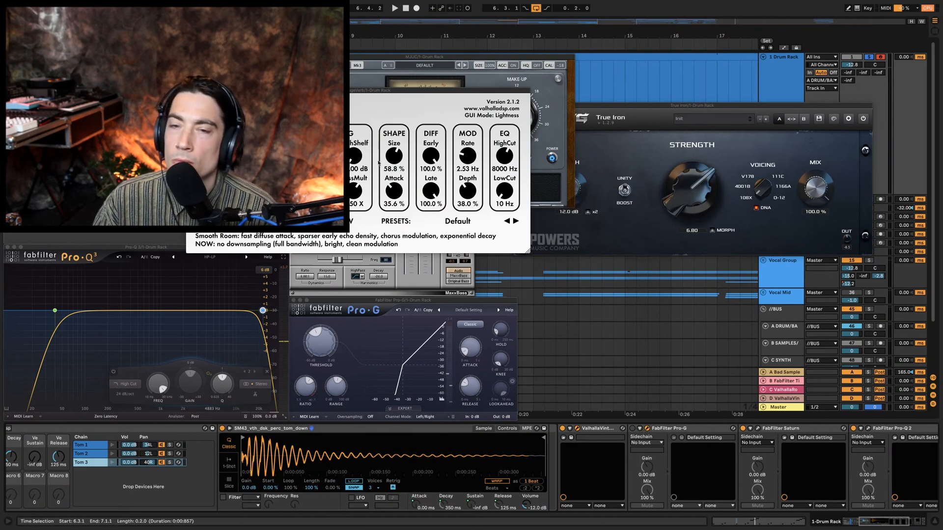
left_click(271, 235)
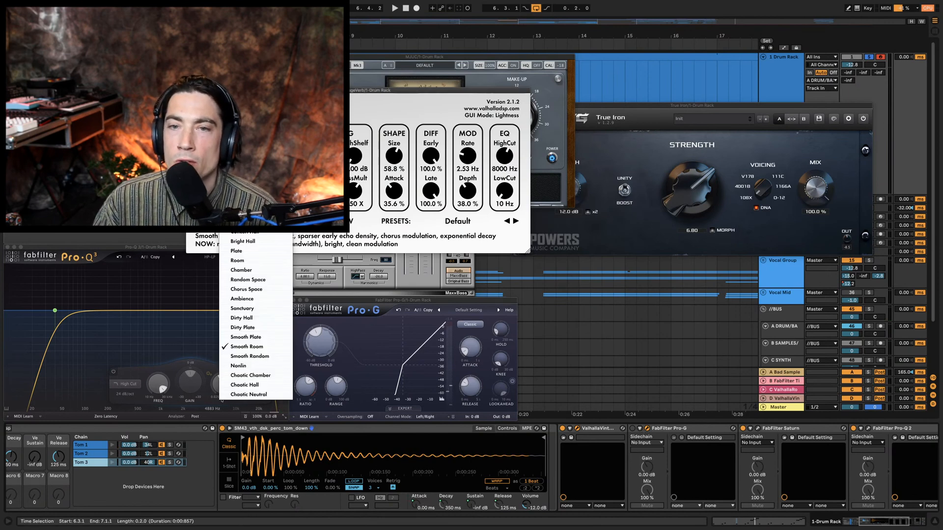
left_click(257, 365)
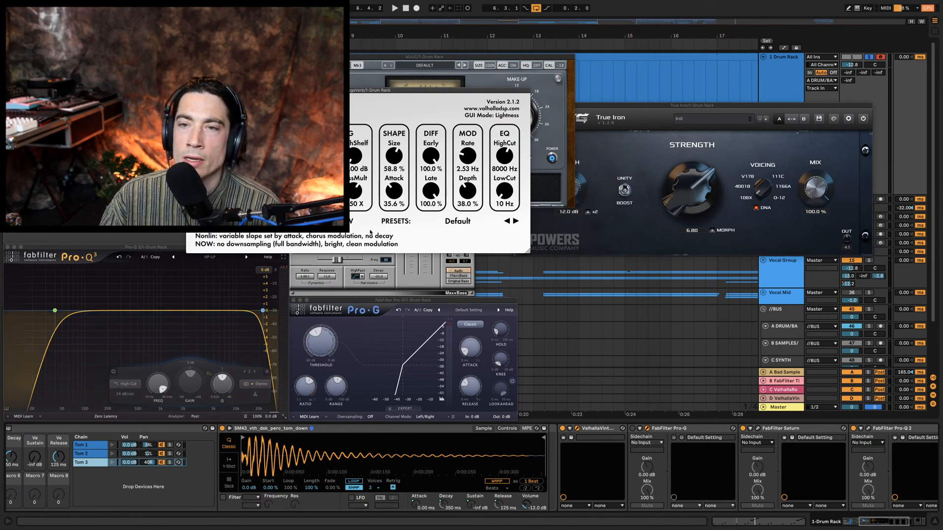
Step: Set the reverb's Size to 23.1%, Attack to 35.0% and modulation Depth to 37.5% while auditioning the tom fill
left_click_drag(395, 158, 395, 161)
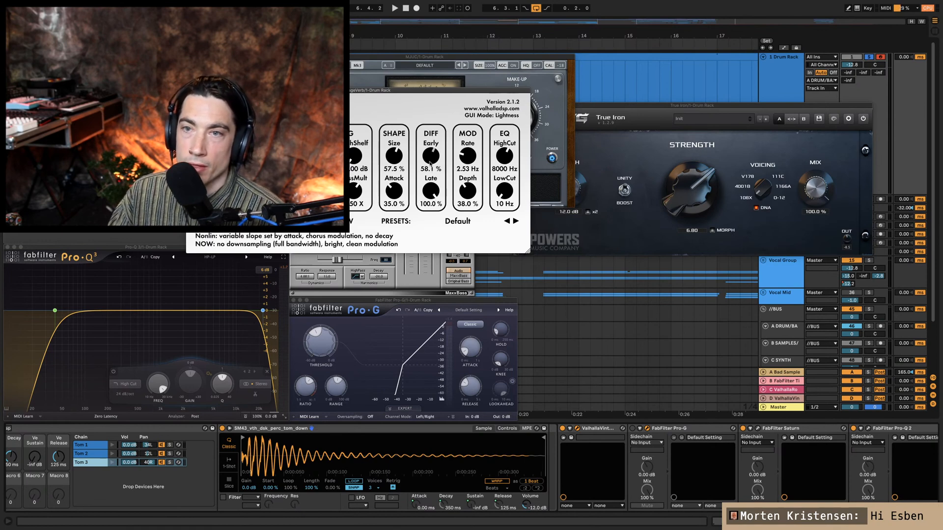
left_click_drag(398, 164, 406, 180)
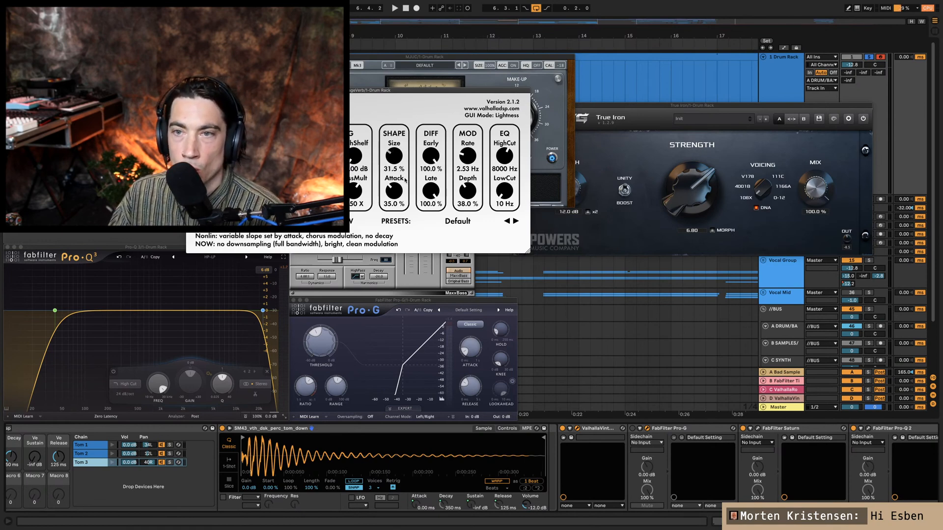
key("space")
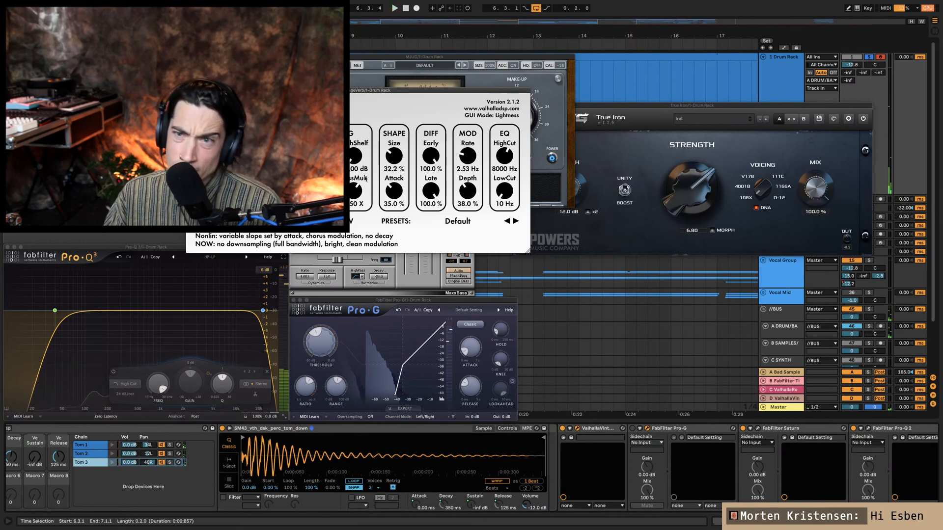
left_click_drag(393, 156, 394, 169)
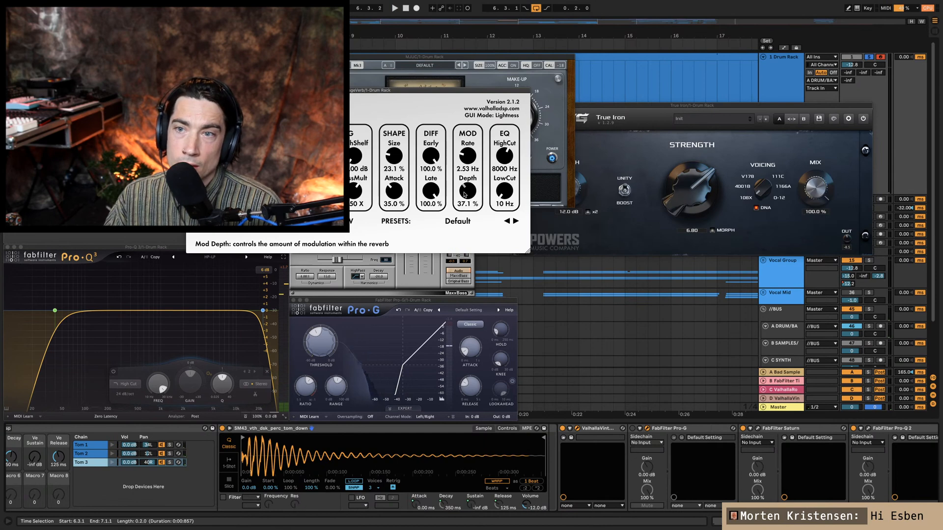
left_click_drag(464, 195, 465, 195)
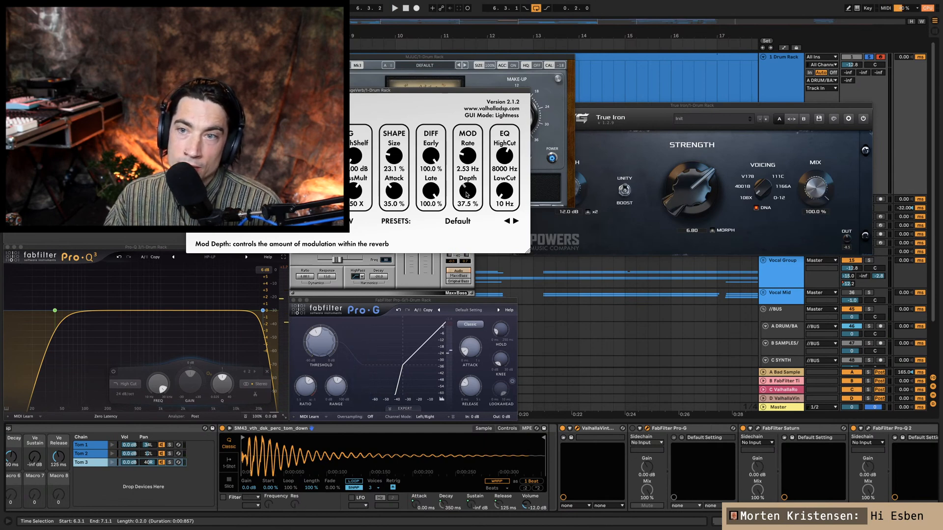
Step: Lower the reverb's Attack to 12.5% while auditioning the looped tom fill
left_click_drag(401, 203, 395, 291)
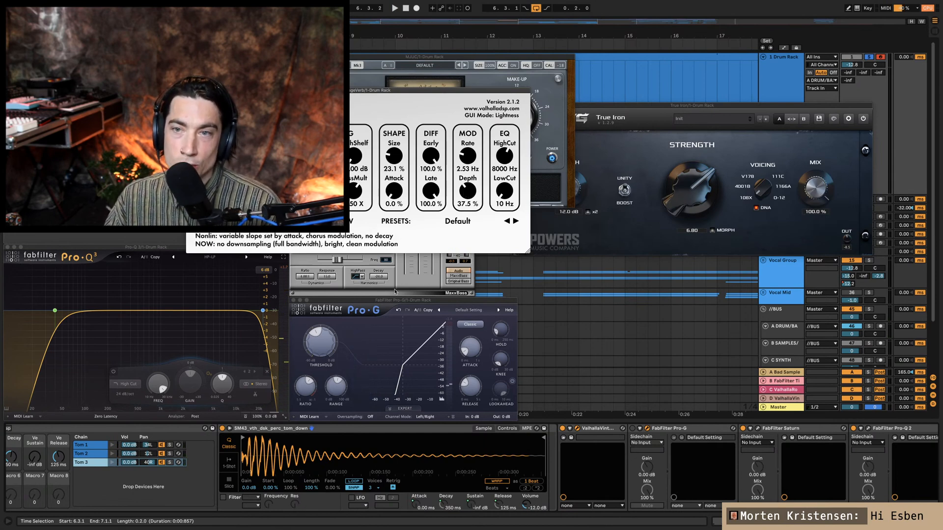
key("space")
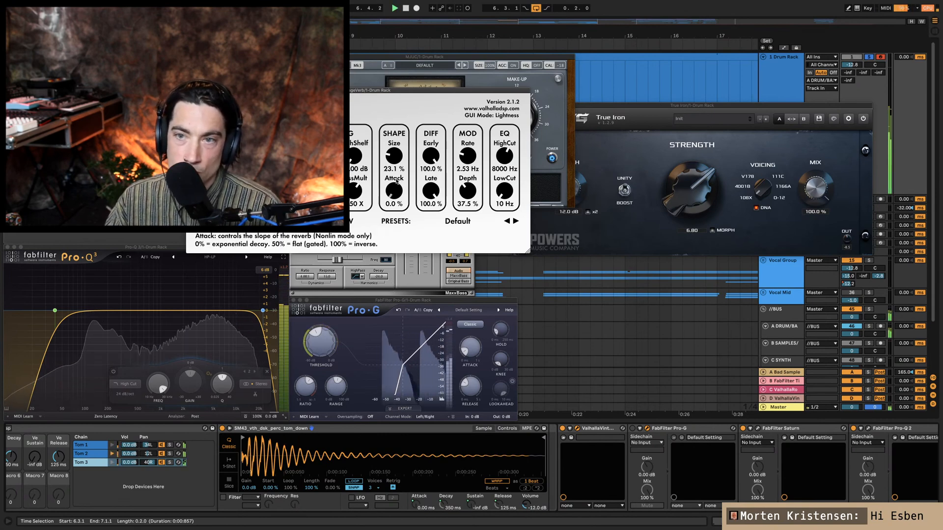
mouse_move(397, 194)
left_mouse_down()
mouse_move(400, 170)
mouse_move(396, 202)
left_mouse_up()
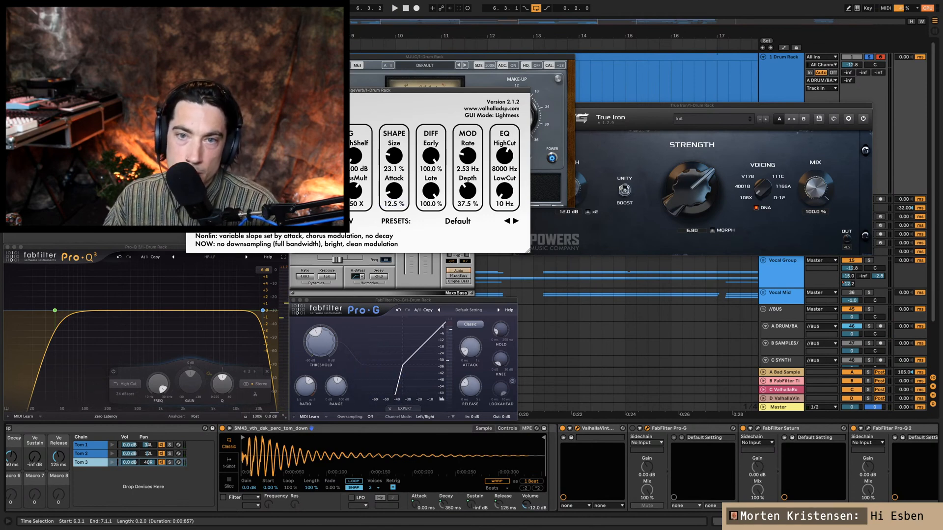
key("space")
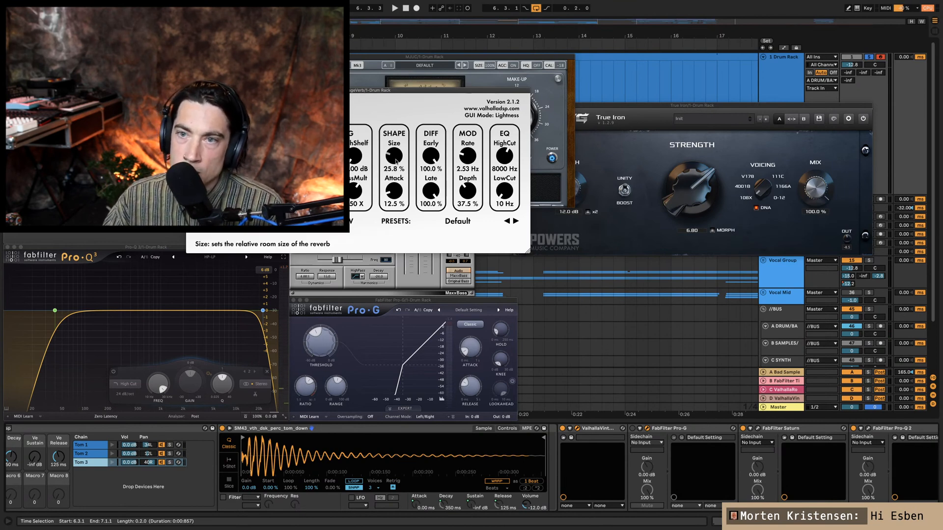
Step: Adjust the reverb's Size by ear to 27.5% while the tom fill loops
scroll(396, 162, "up", 1)
key("space")
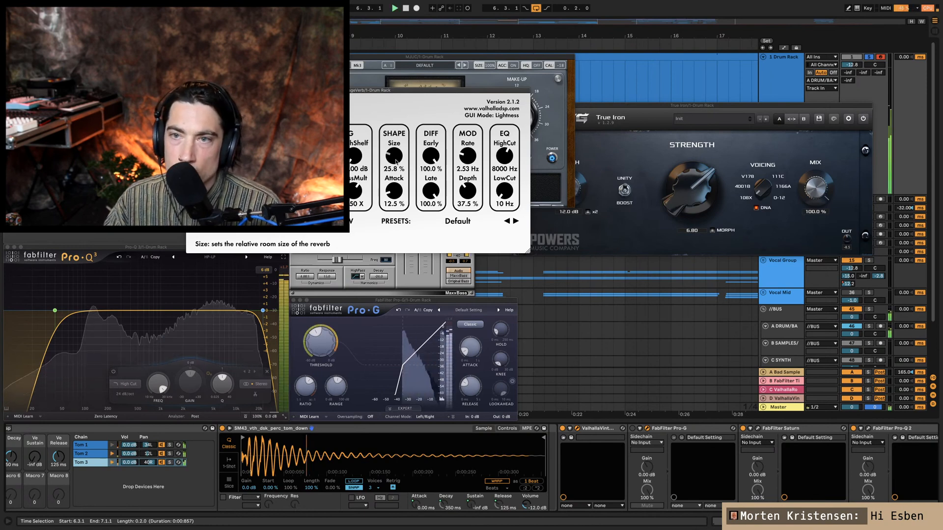
scroll(395, 162, "up", 5)
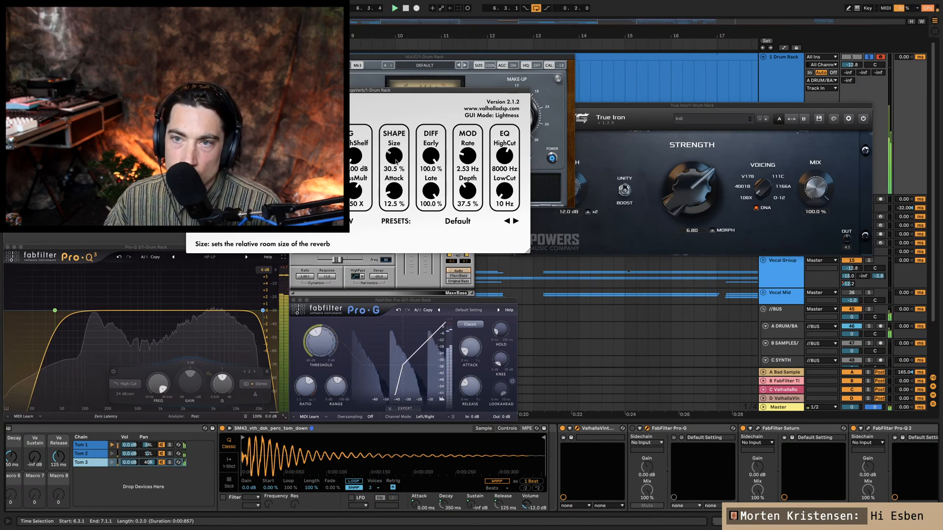
scroll(395, 162, "down", 2)
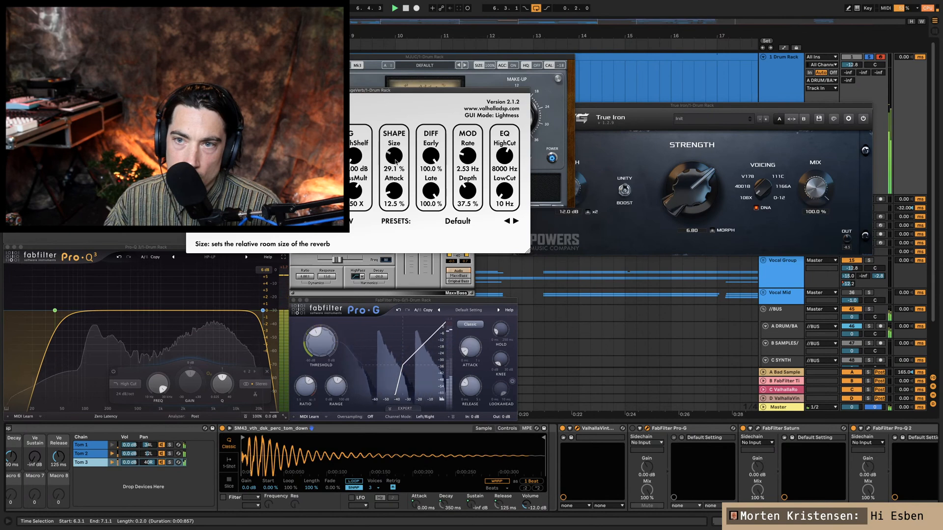
scroll(396, 162, "down", 2)
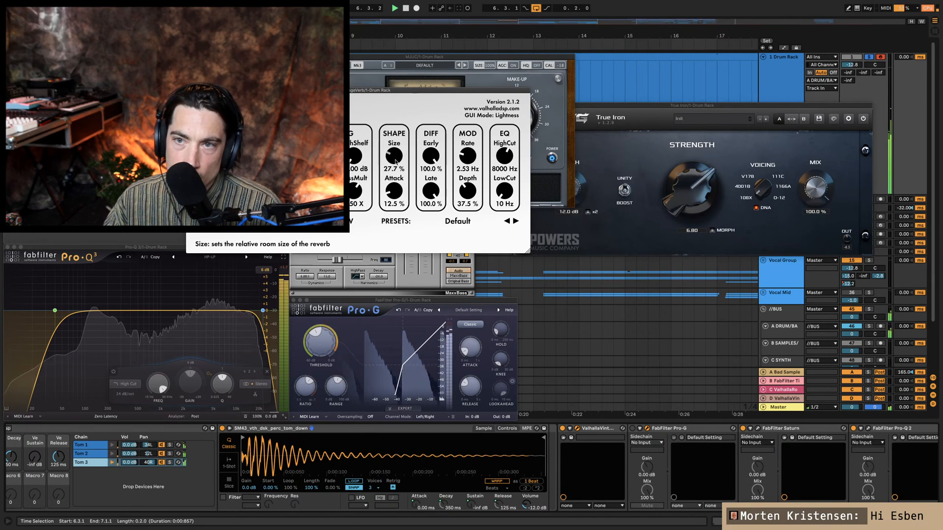
scroll(396, 162, "down", 1)
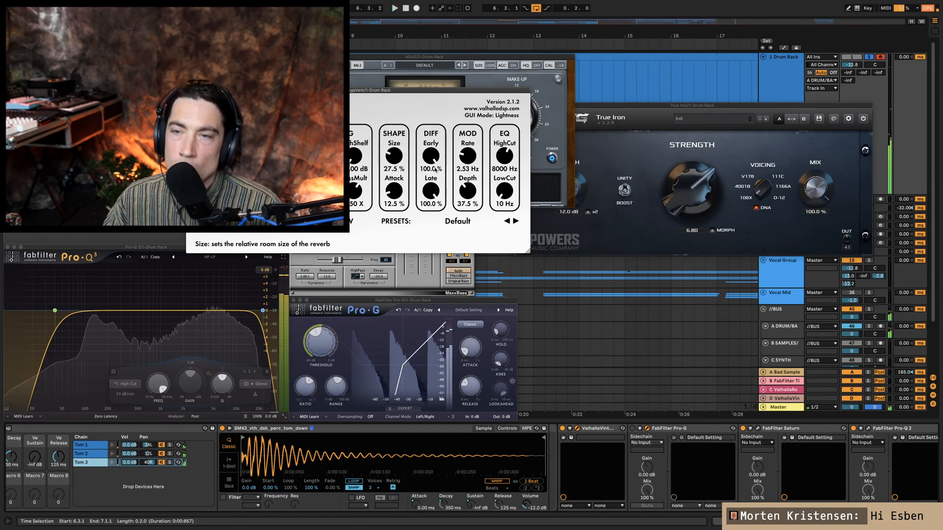
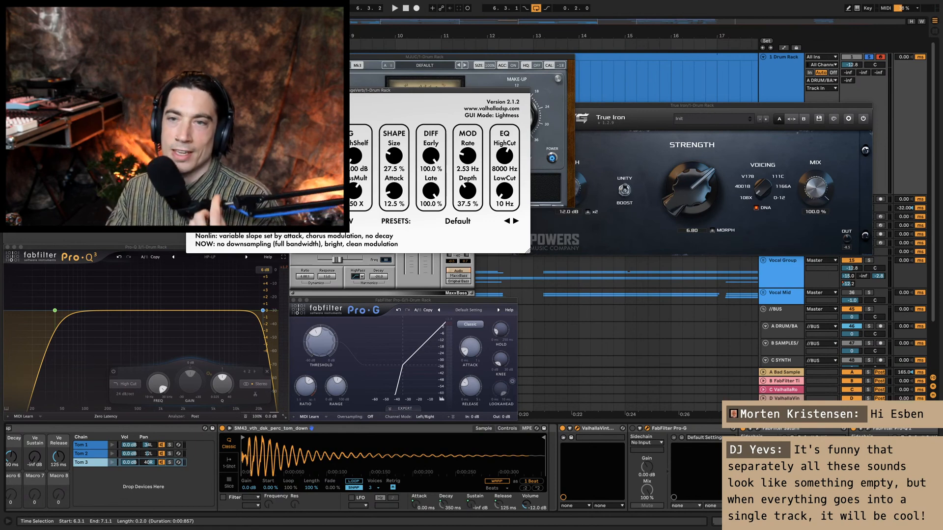
Step: Set the reverb's modulation Rate to 2.50 Hz and its LowCut to 100 Hz
left_click_drag(465, 156, 465, 156)
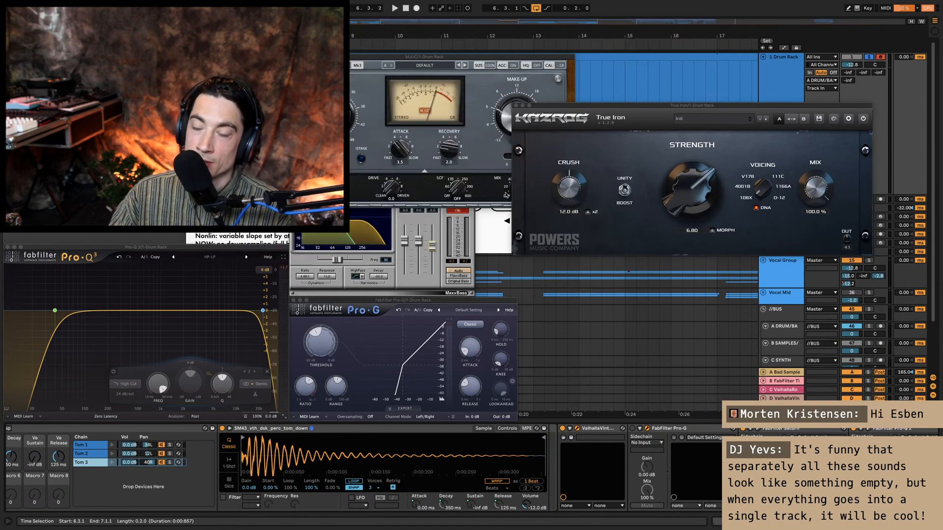
left_click(504, 206)
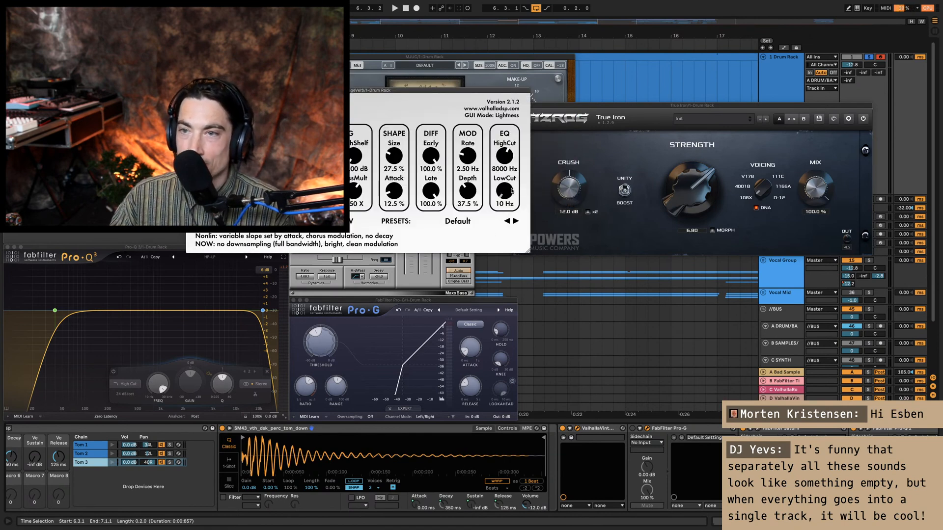
scroll(511, 190, "up", 3)
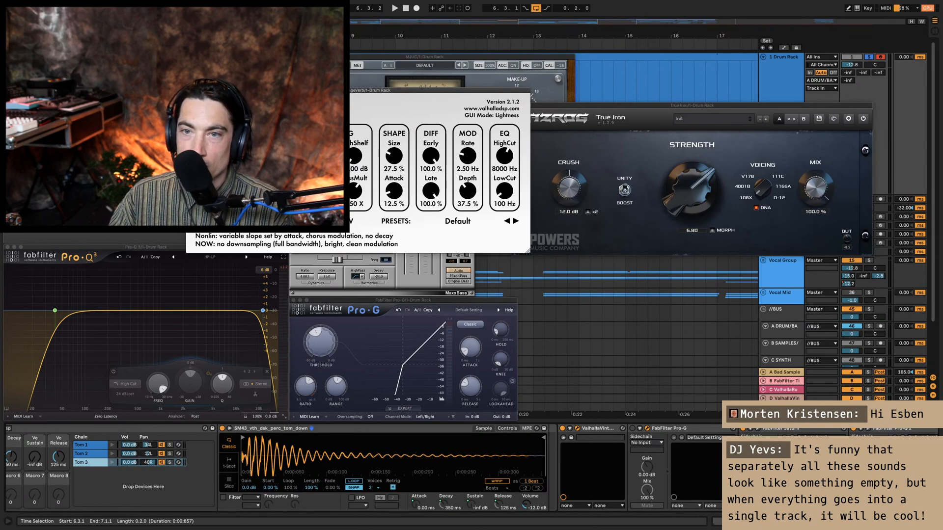
Step: Change the reverb's Color to 1980s and move its window into clear view while auditioning the tom fill
left_click(351, 221)
left_click(352, 239)
key("space")
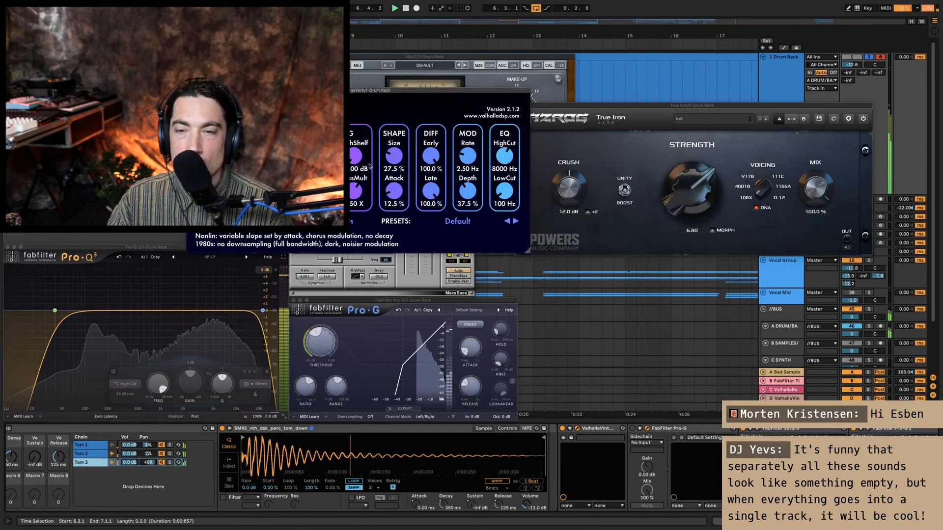
left_click_drag(355, 90, 686, 256)
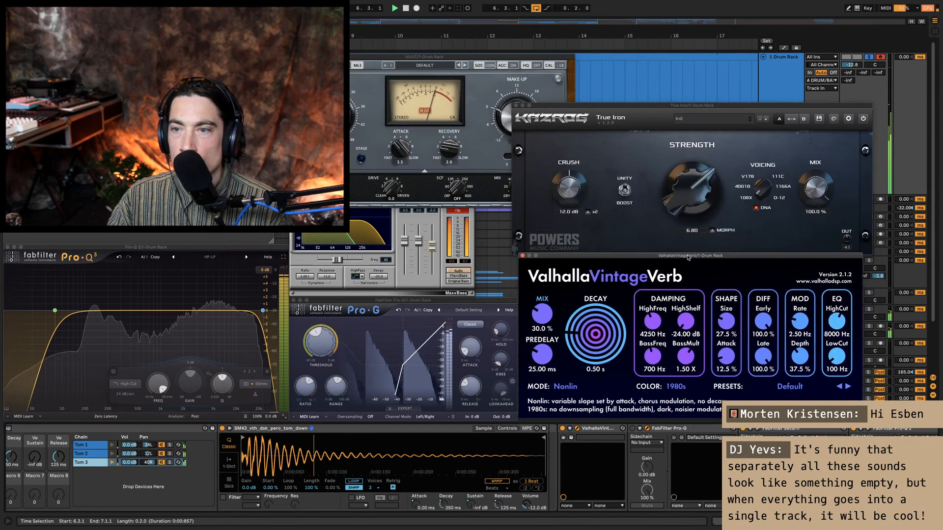
key("space")
Step: Hide the plug-in windows and solo the Kick and Snare chains alongside the Tom Group in the Drum Rack
key("super+alt+p")
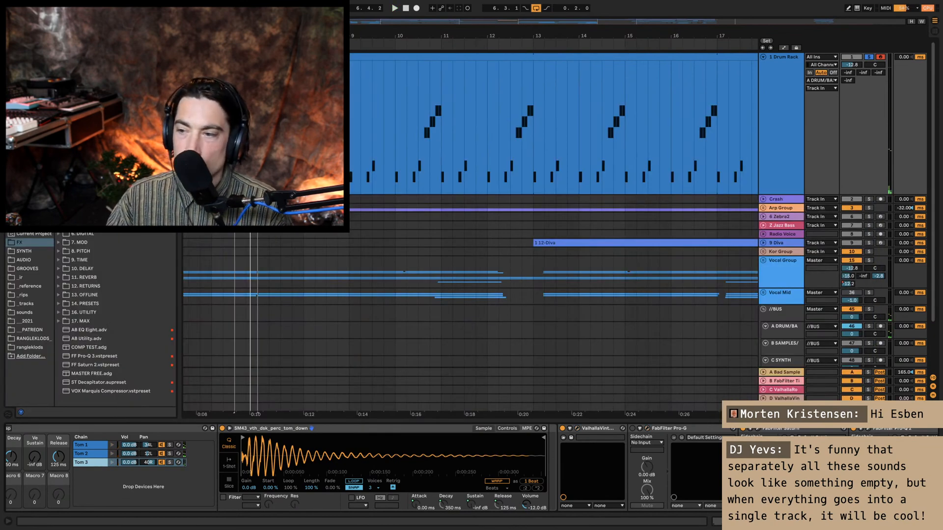
scroll(347, 492, "left", 5)
left_click(232, 454, "super")
left_click(233, 445, "super")
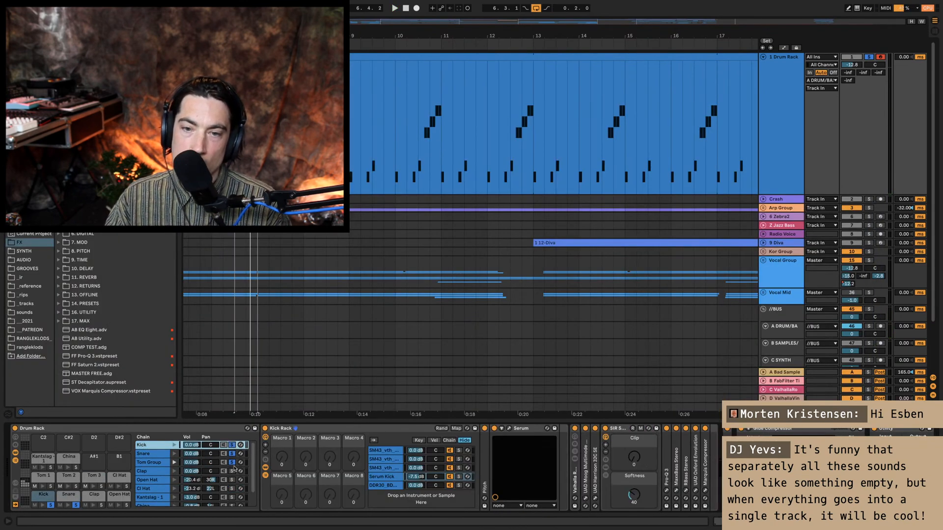
Step: Loop the two bars from 5.1.1 to 7.1.1 and play the soloed drums
key("space")
mouse_move(234, 413)
left_mouse_down()
mouse_move(352, 414)
mouse_move(300, 414)
left_mouse_up()
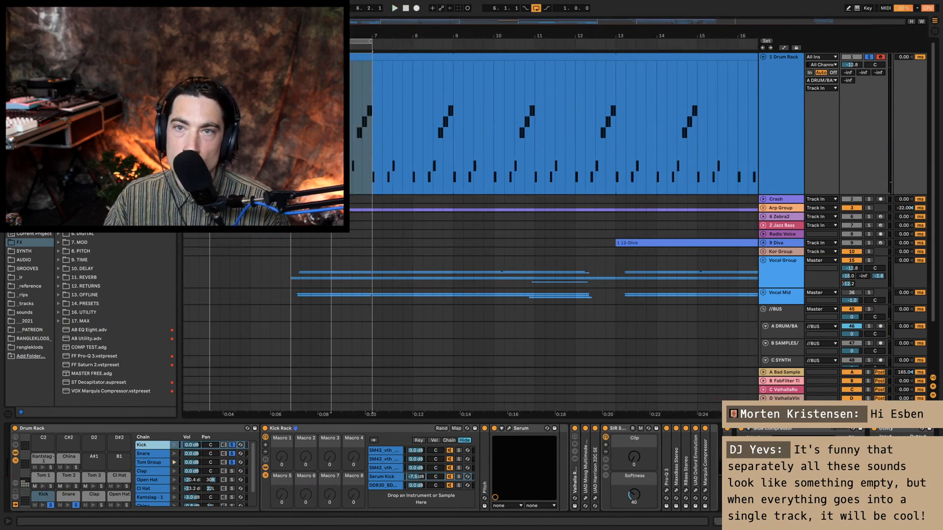
key("space")
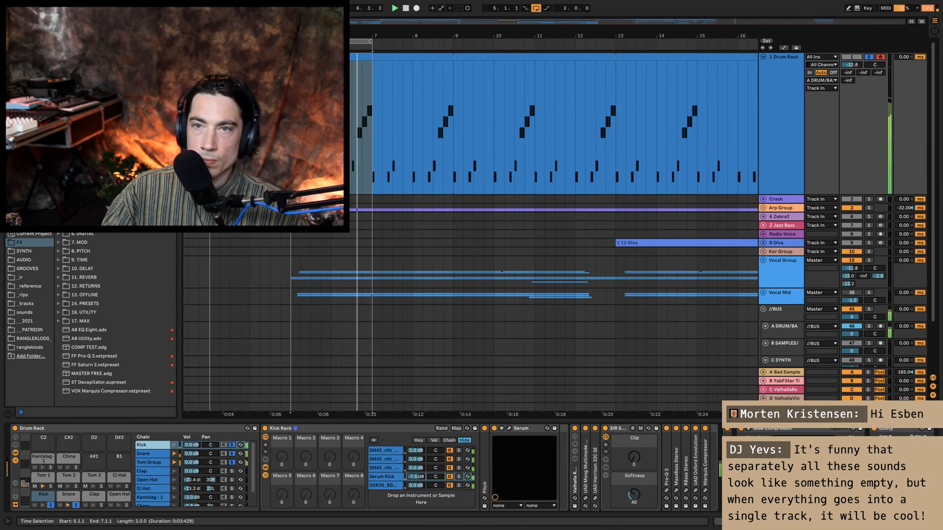
Step: Remove FabFilter Pro-G from the Tom Group chain and set the group's Ve Decay macro to 500 ms
left_click(153, 463)
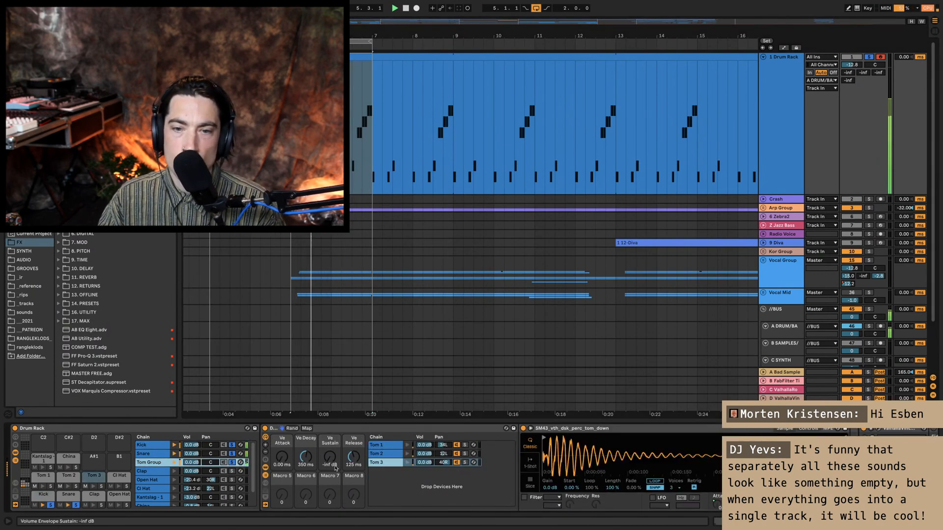
scroll(754, 433, "right", 5)
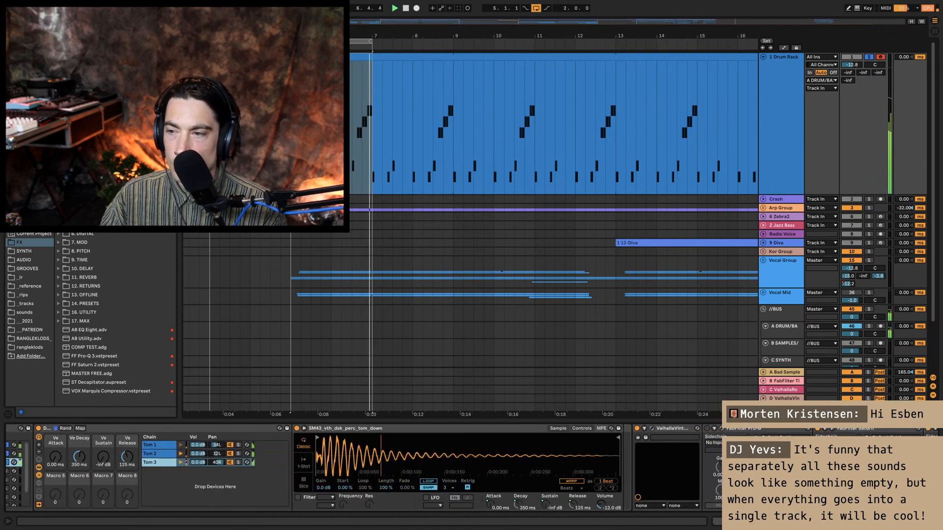
scroll(755, 433, "right", 1)
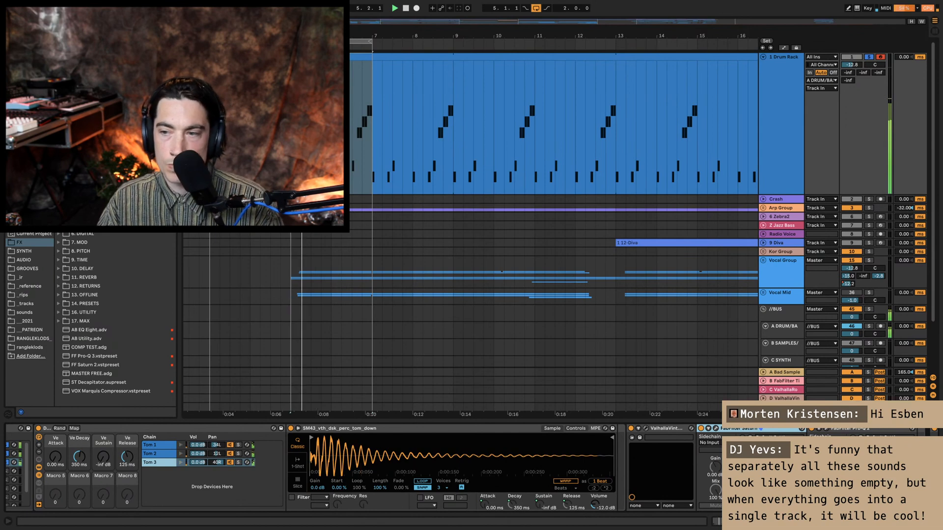
left_click_drag(83, 458, 83, 446)
type("500")
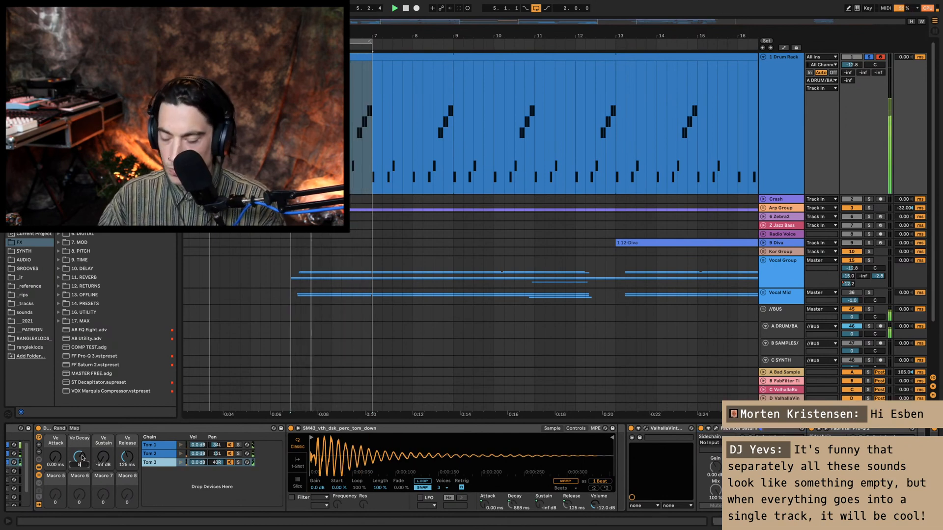
key("Return")
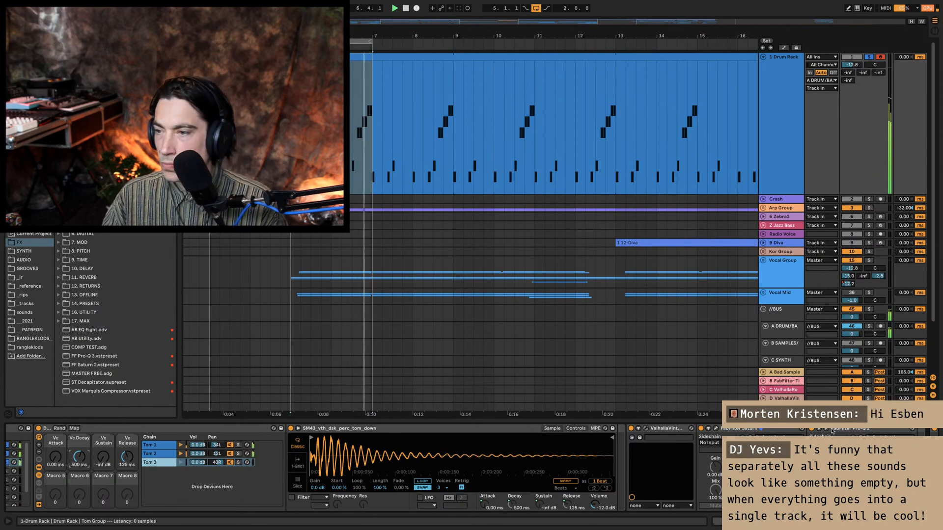
key("super+alt+p")
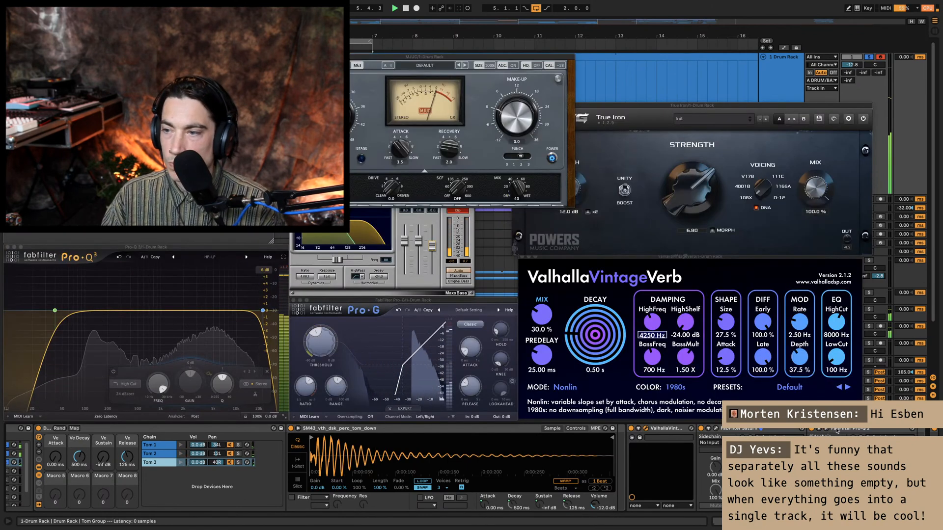
left_click(825, 430)
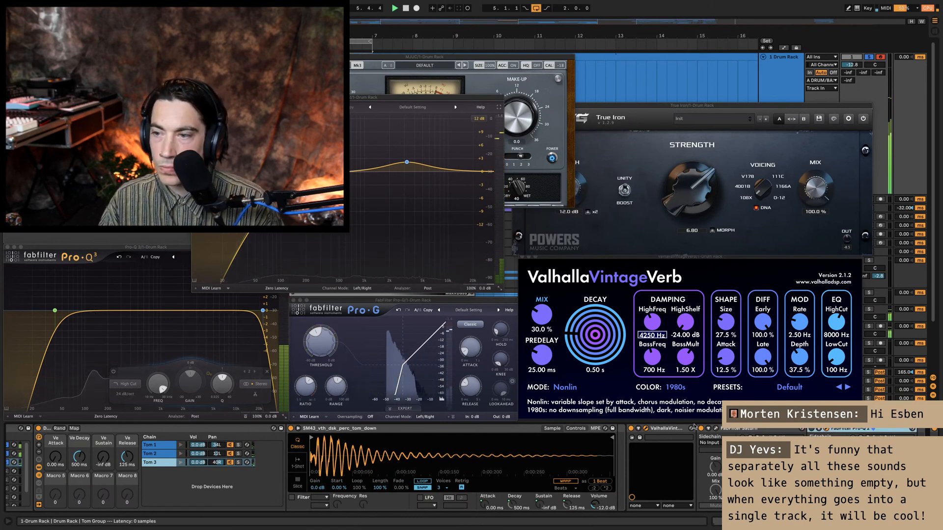
key("space")
key("Delete")
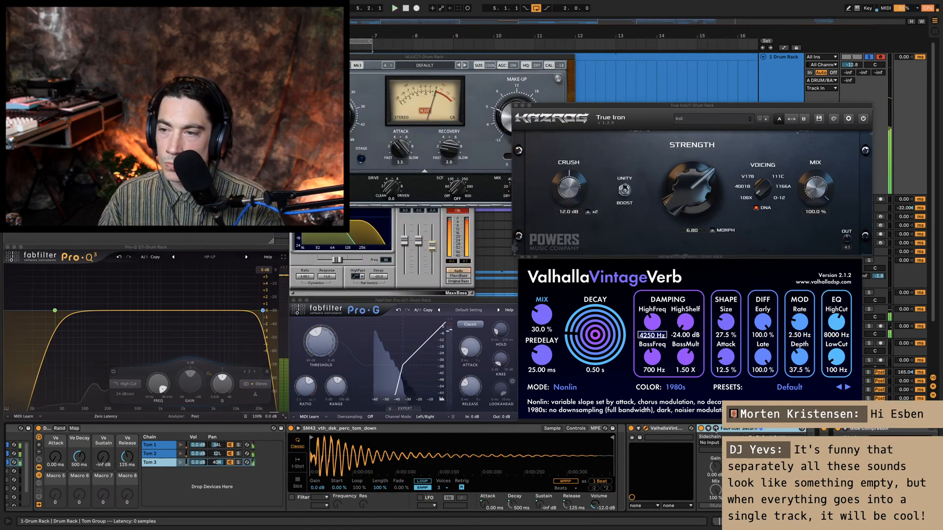
left_click(716, 429)
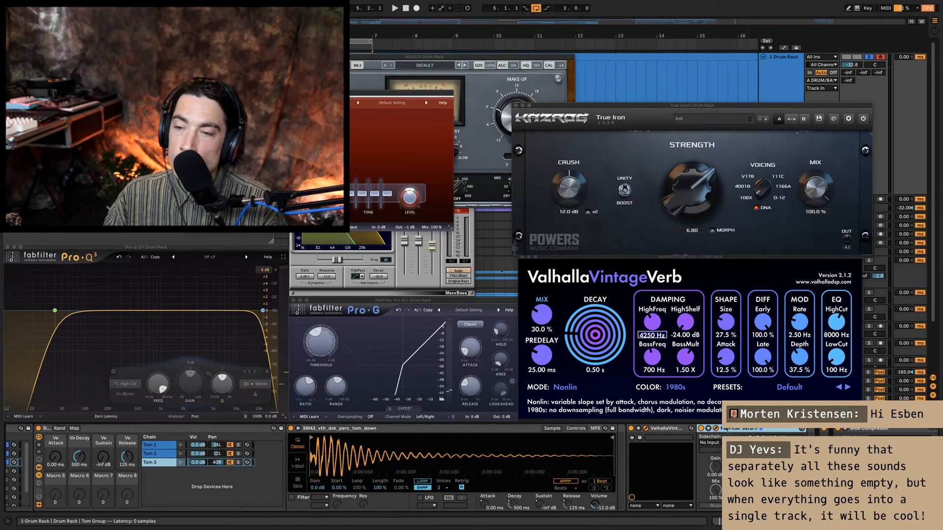
key("Delete")
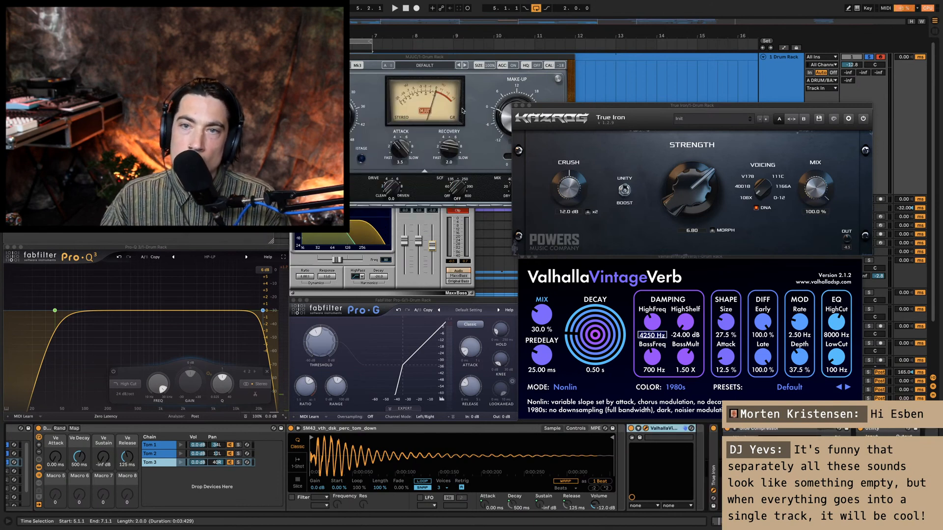
Step: Close all the open plug-in windows, including the compressor, True Iron, ValhallaVintageVerb, MaxxBass, Pro-G and Pro-Q 3
key("super+alt+p")
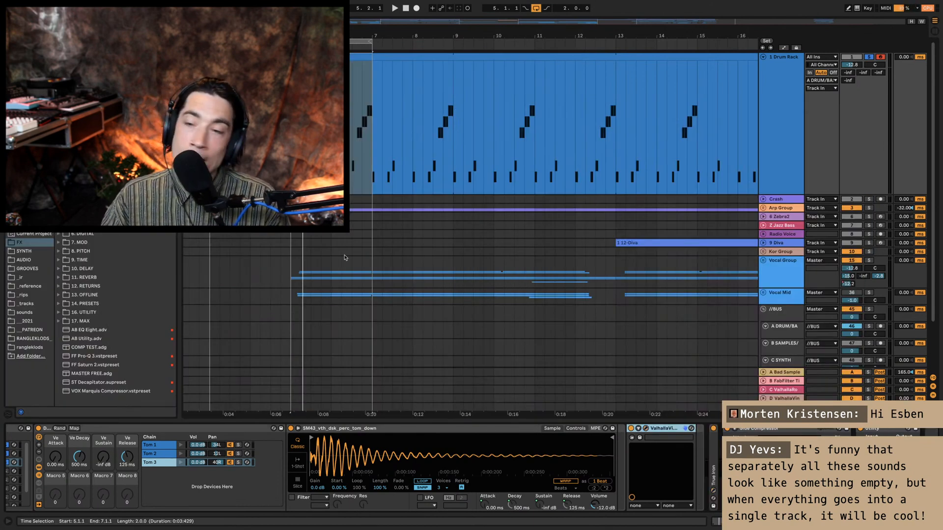
scroll(363, 468, "left", 5)
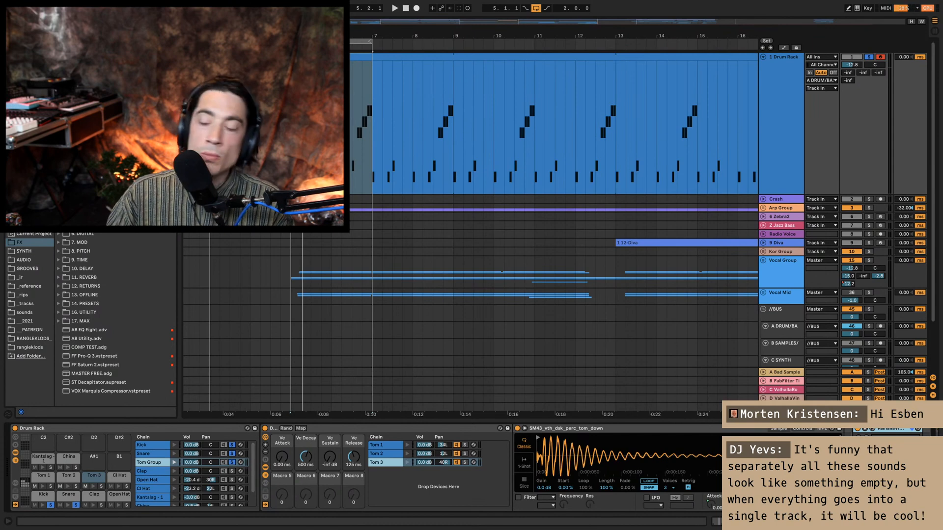
scroll(364, 467, "right", 2)
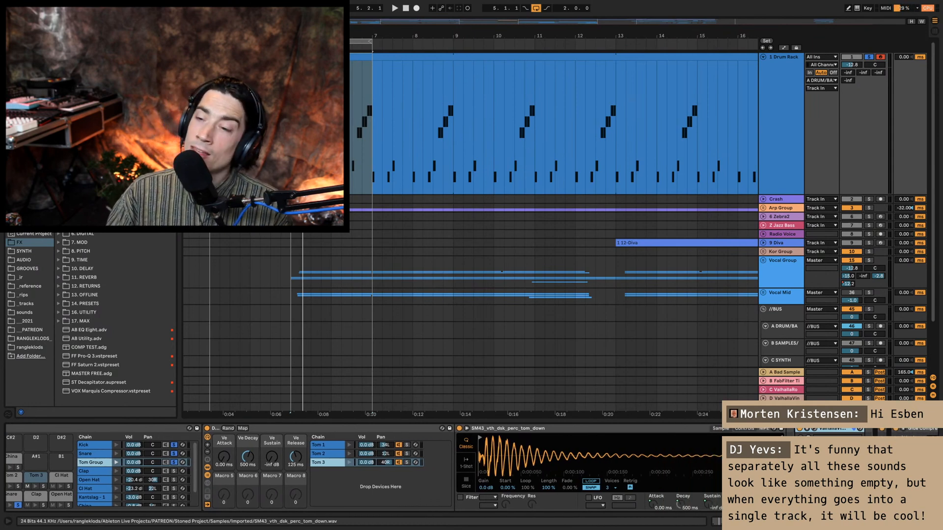
left_click(814, 429)
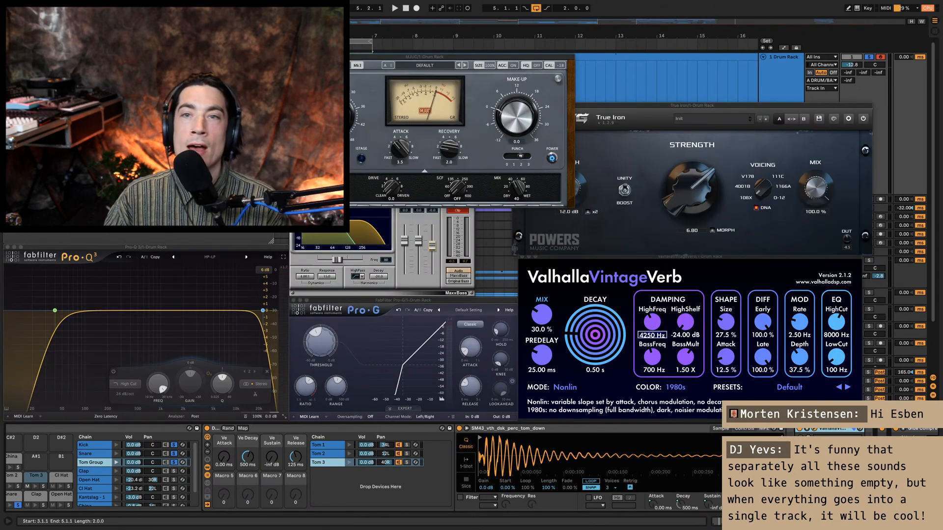
left_click(278, 57)
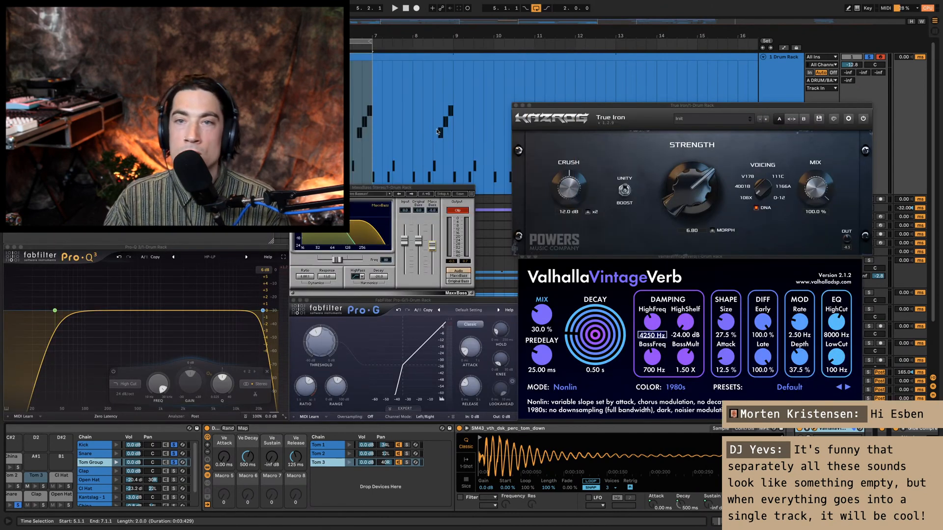
left_click(515, 105)
left_click(522, 256)
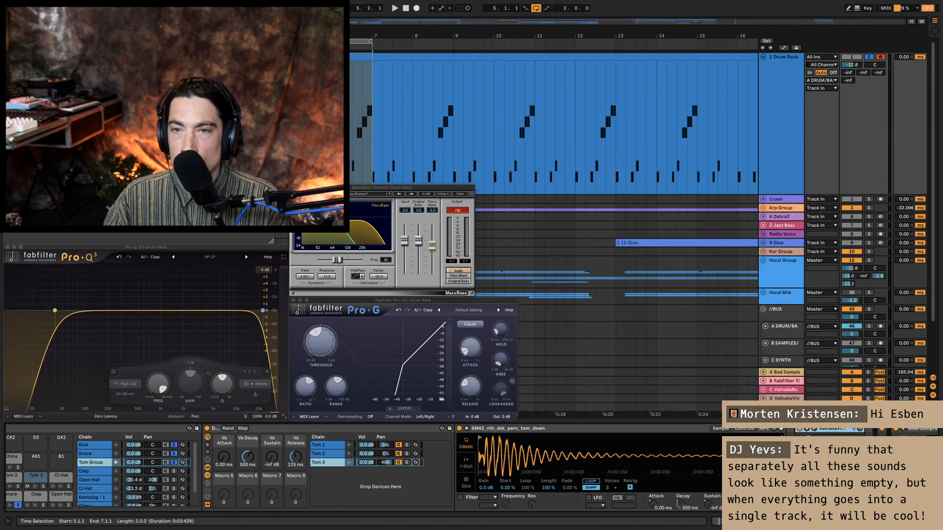
left_click(294, 188)
left_click(293, 299)
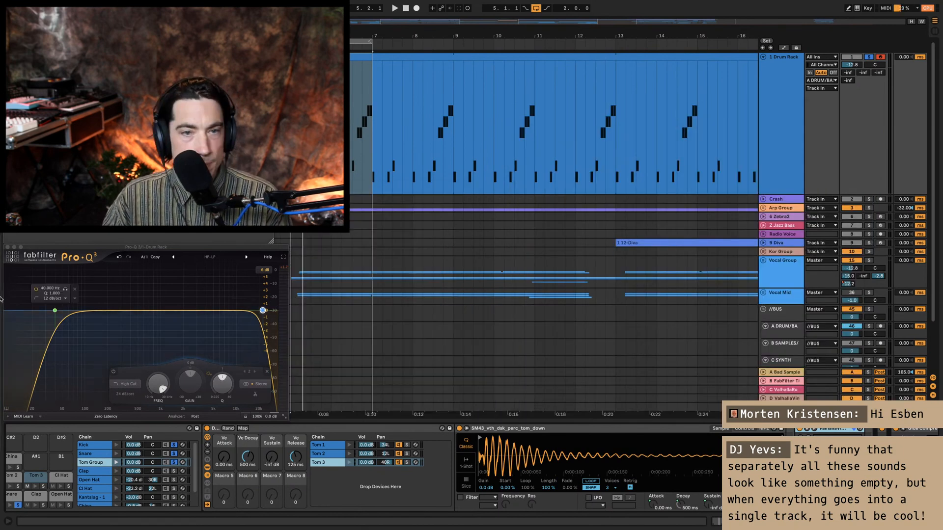
left_click(8, 247)
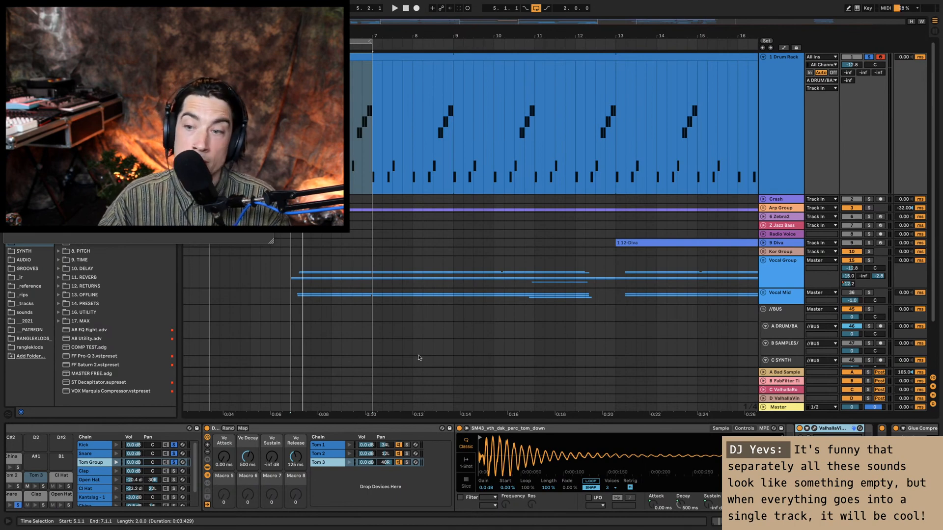
Step: Set the Tom Group rack's Ve Sustain to -6 dB and Ve Release to 250 ms while the toms play
double_click(825, 429)
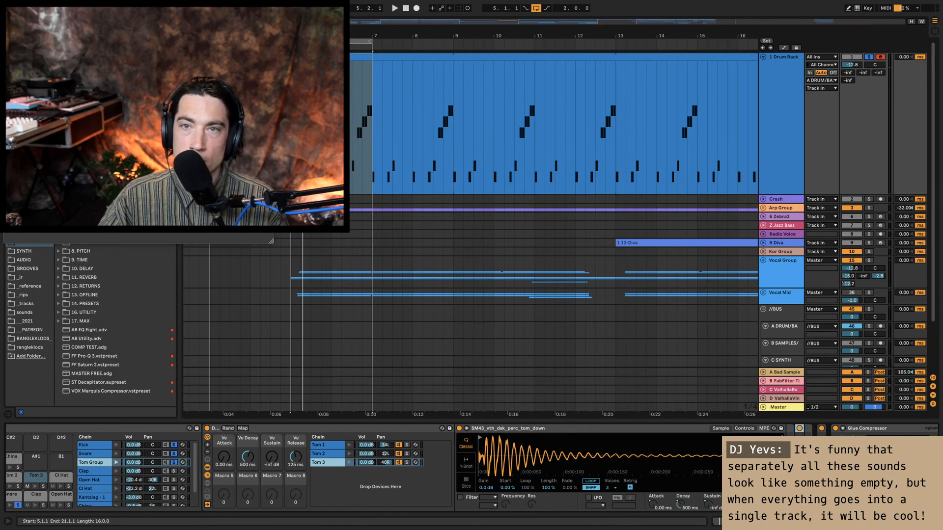
key("space")
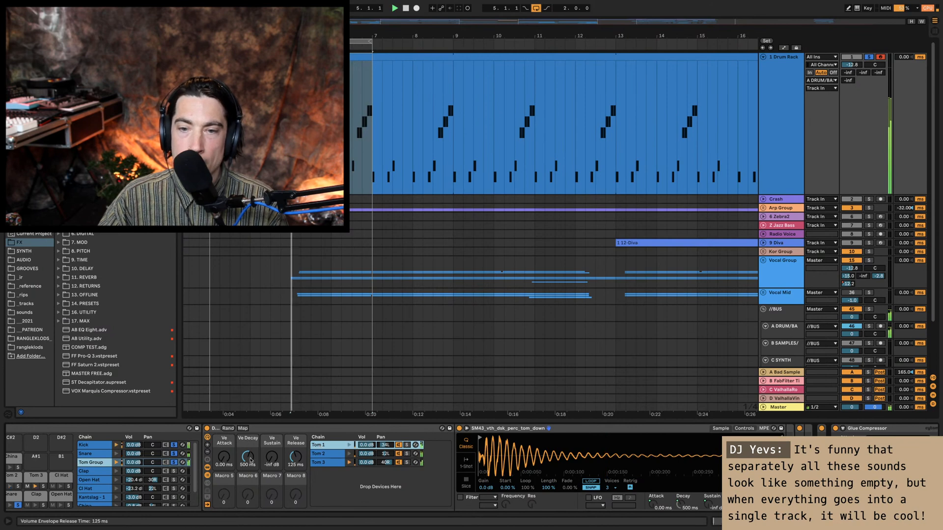
left_click_drag(271, 457, 272, 440)
type("-6")
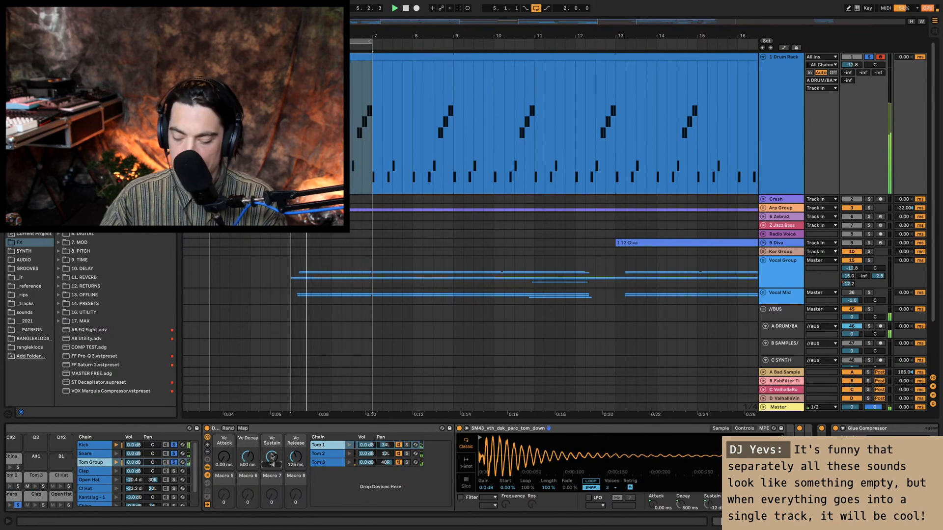
key("Return")
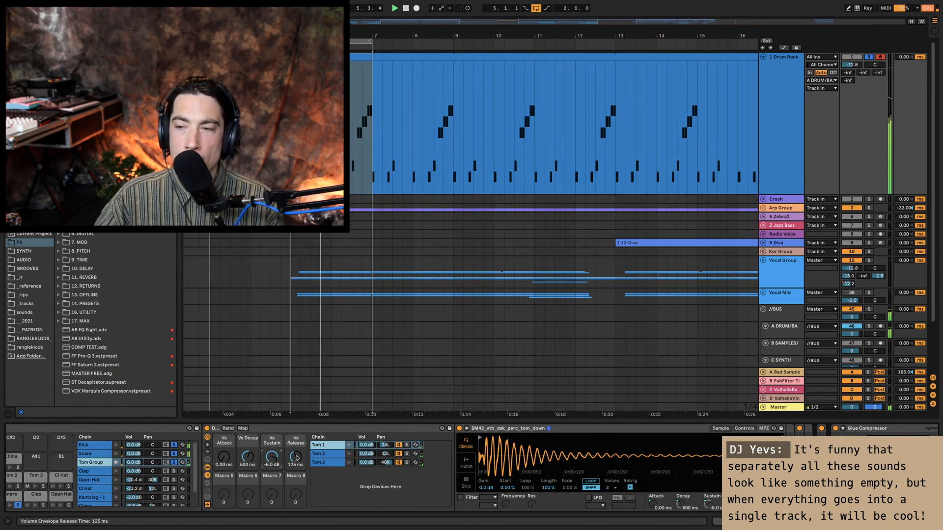
left_click_drag(296, 458, 296, 456)
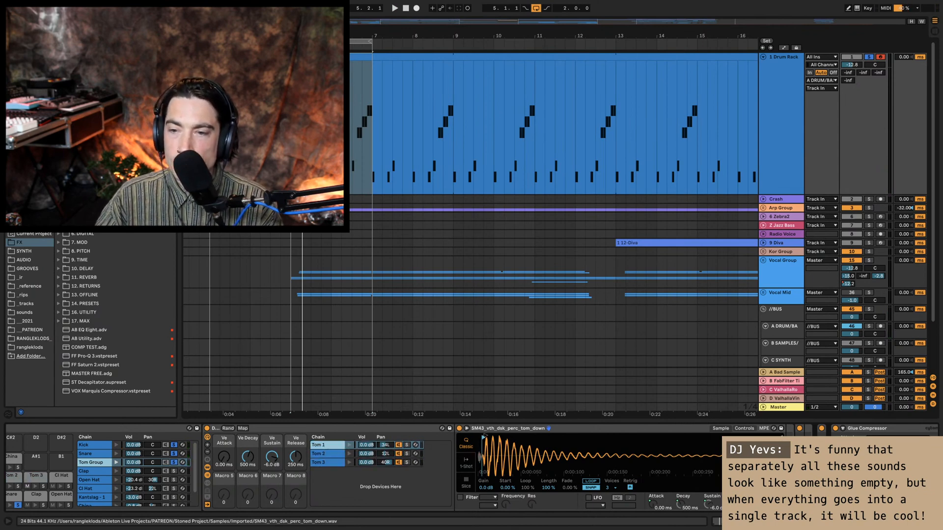
Step: Set the mix of the Tom Group's ValhallaVintageVerb to 25% during playback
mouse_move(486, 436)
left_mouse_down()
mouse_move(461, 437)
mouse_move(481, 484)
mouse_move(481, 452)
left_mouse_up()
key("space")
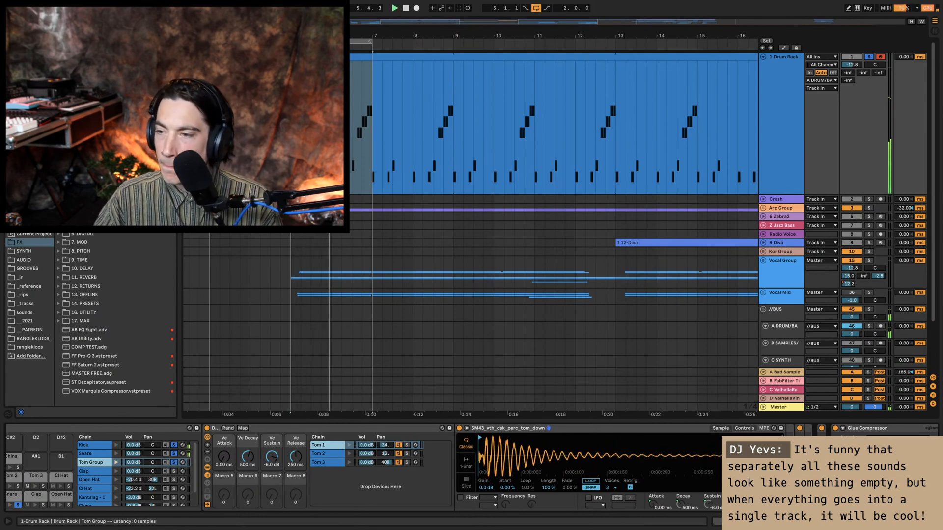
key("alt+super+p")
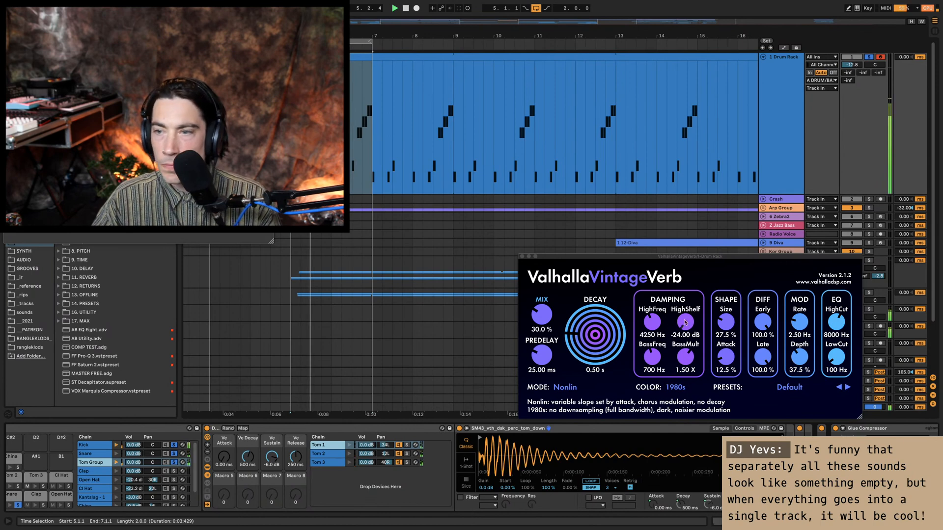
left_click_drag(541, 315, 536, 401)
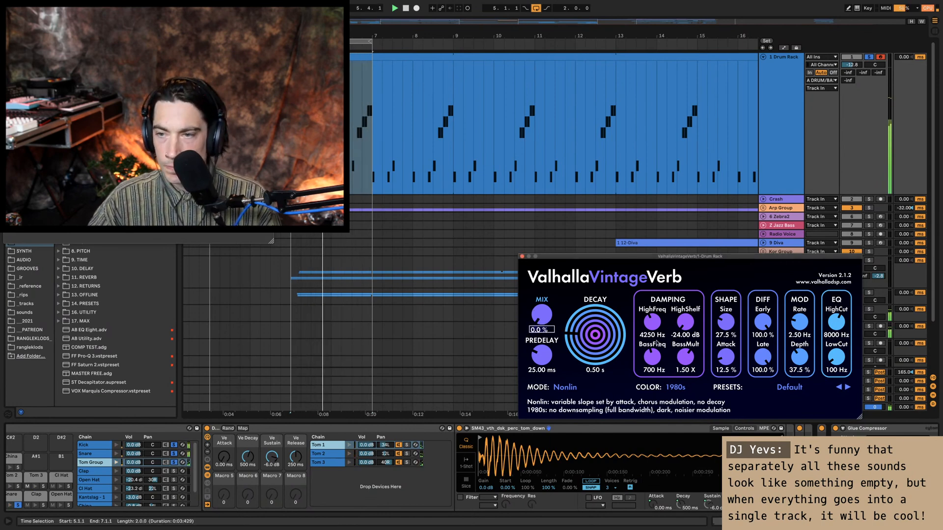
type("25")
key("Return")
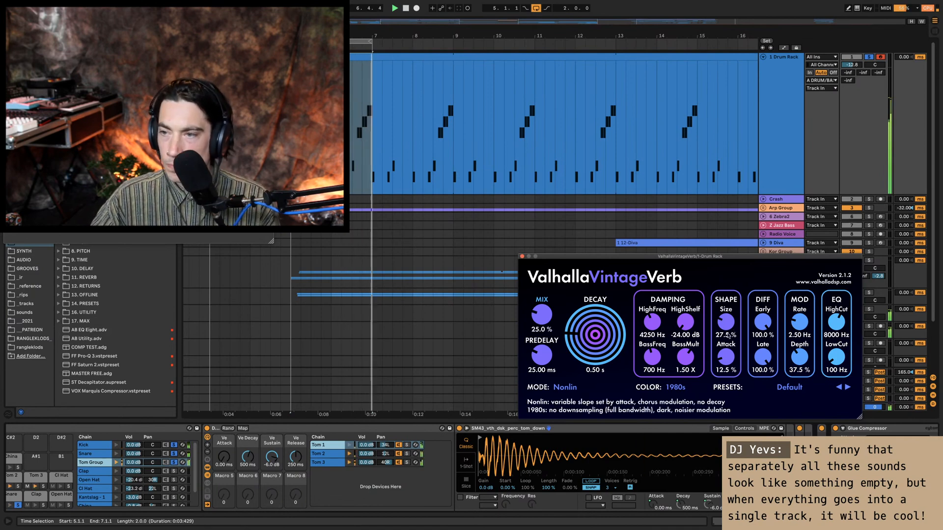
Step: Set the ValhallaVintageVerb predelay to 15 ms, then hide the reverb's window and stop playback
left_click_drag(541, 355, 504, 528)
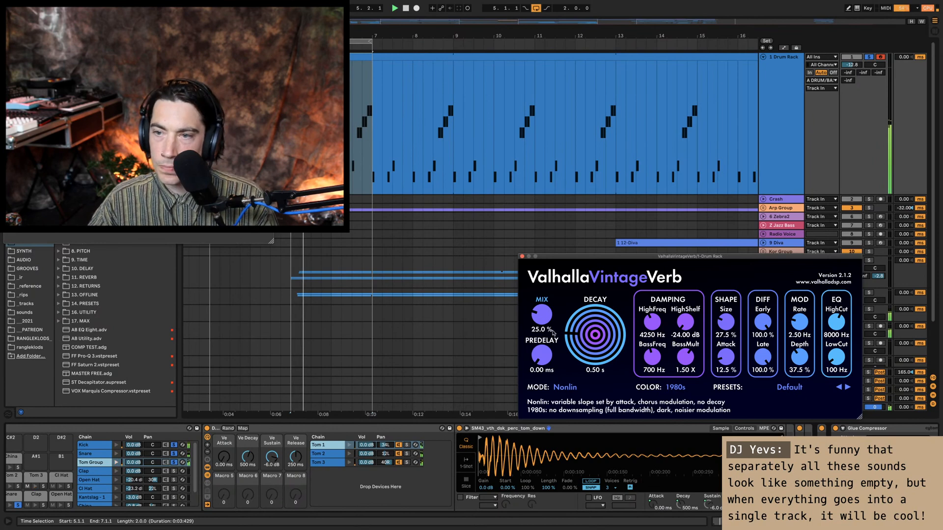
left_click(542, 369)
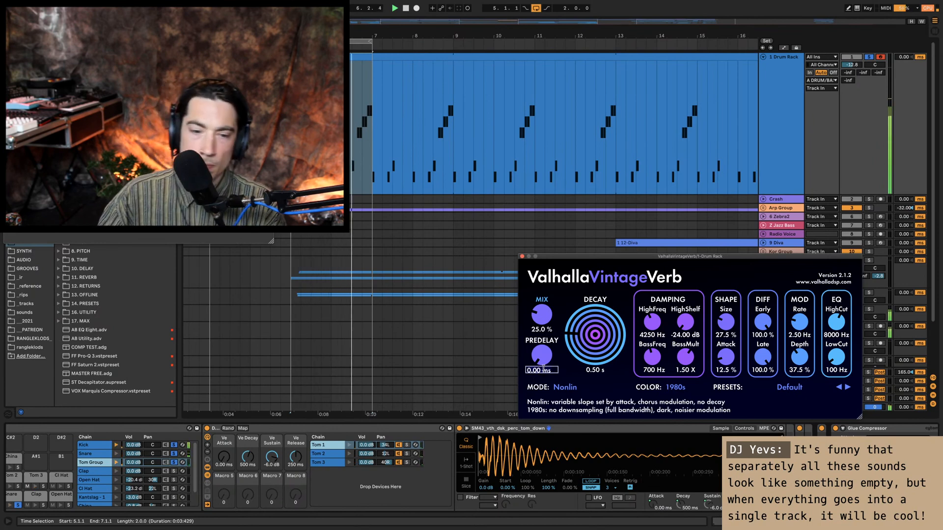
type("15")
key("Return")
left_click(538, 330)
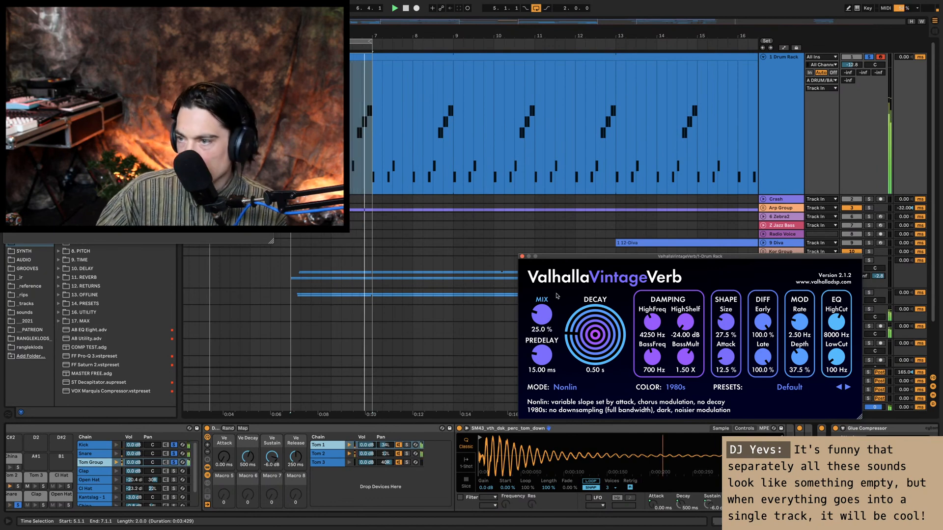
key("Return")
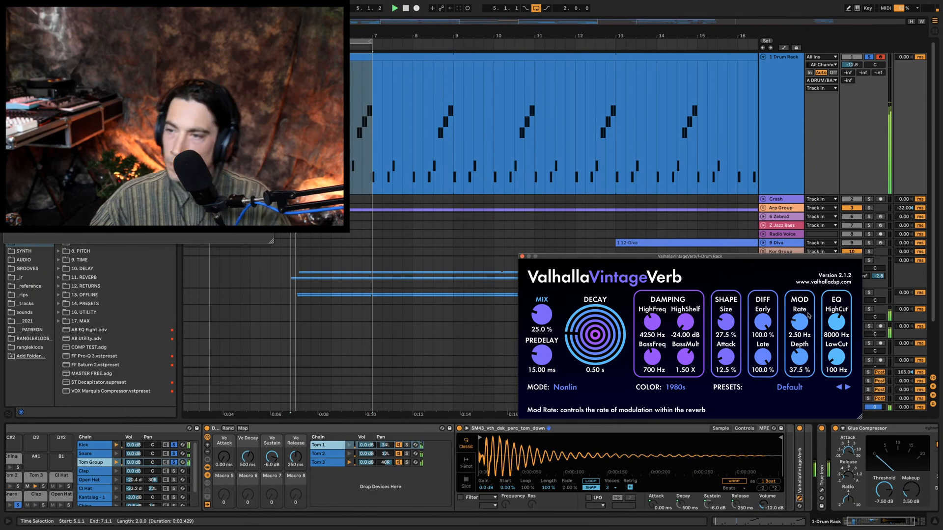
key("alt+super+p")
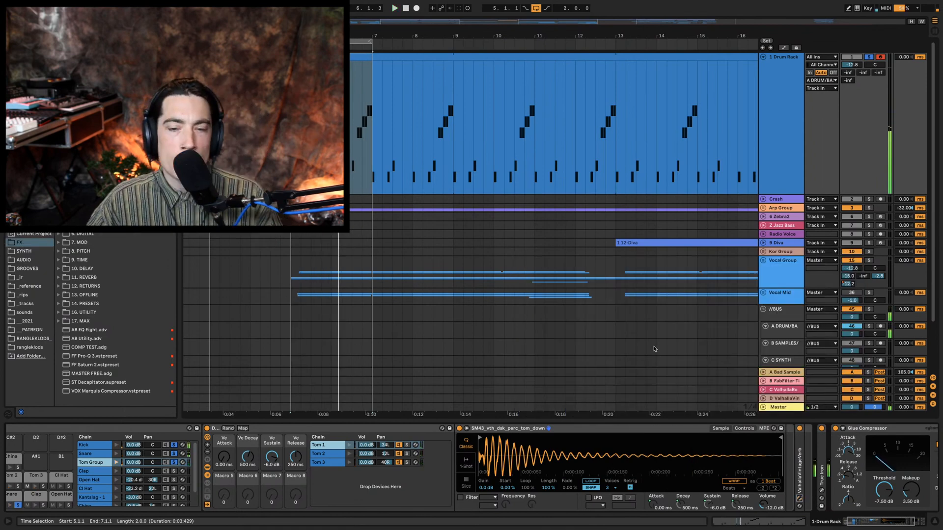
Step: Clear the solos on the drum chains, unfold the Arp Group and solo it in place of the Drum Rack track
left_click(174, 463)
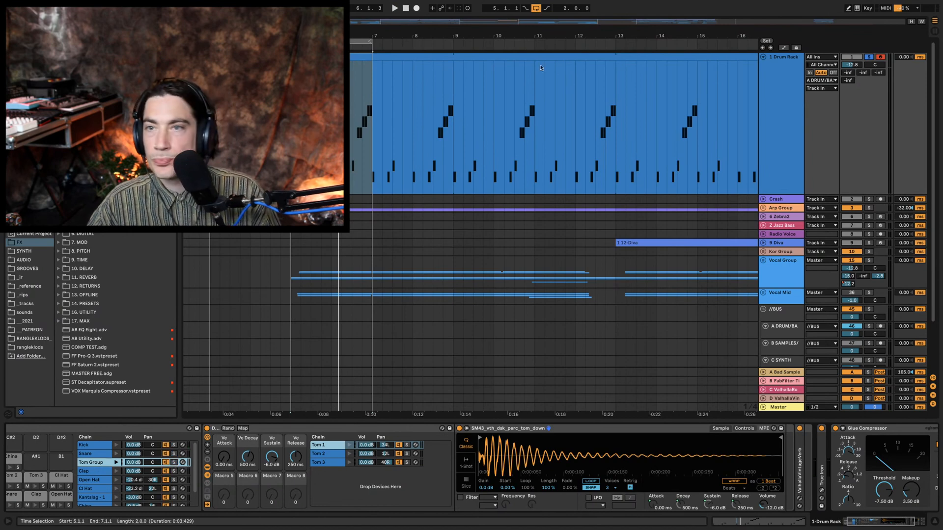
left_click_drag(455, 39, 455, 12)
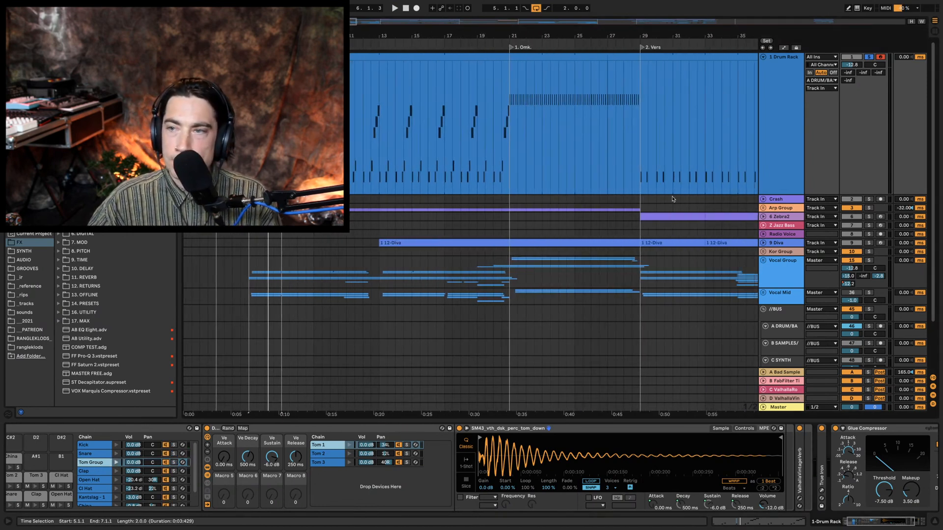
double_click(789, 210)
key("s")
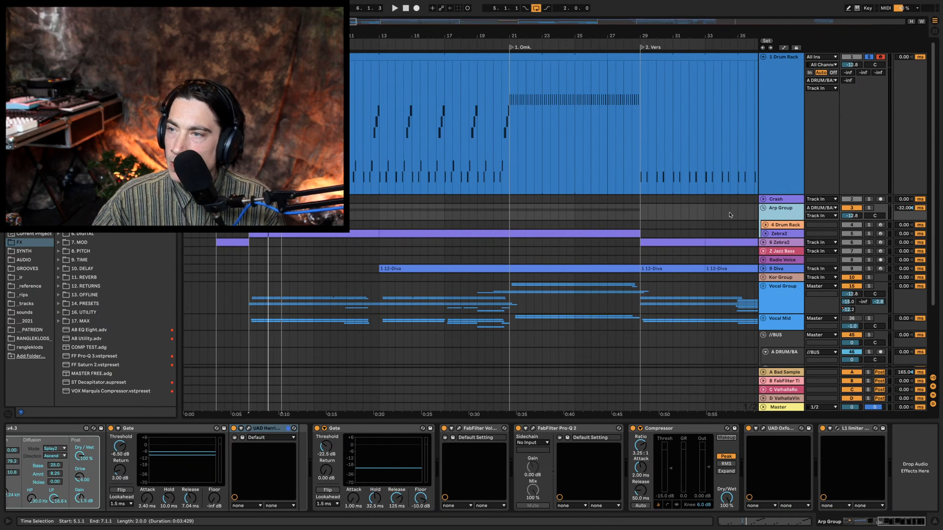
key("a")
key("a")
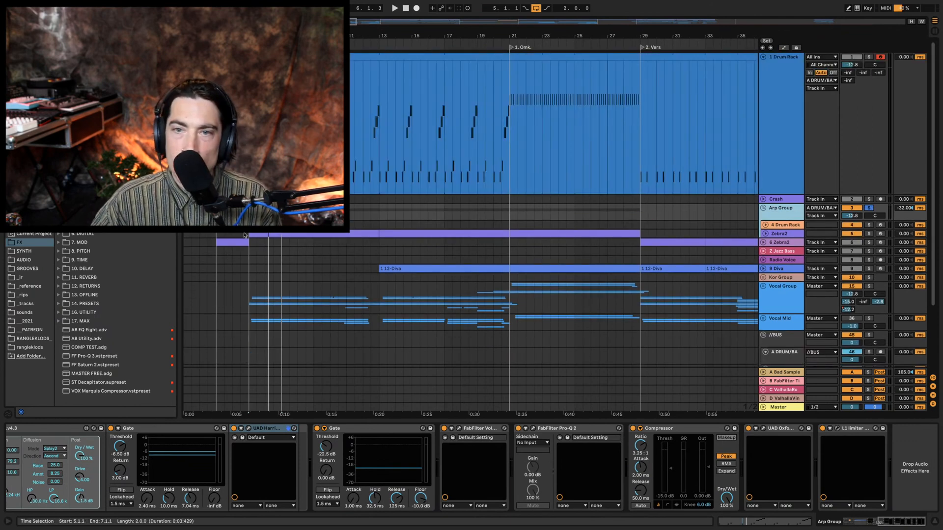
key("space")
left_click_drag(926, 520, 860, 521)
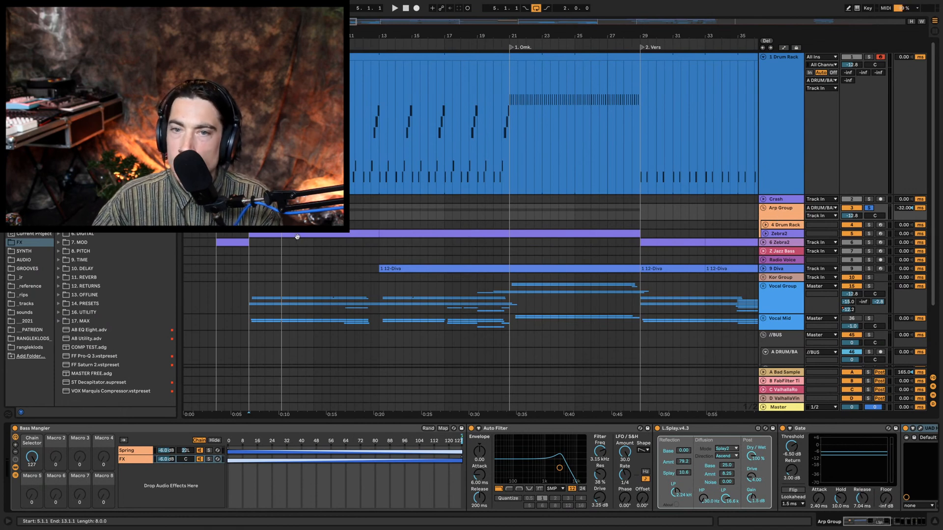
Step: Expand both Zebra2 tracks and select bars 5 to 13 on the Zebra2 track inside the Arp Group
left_click(783, 234)
key("u")
left_click(779, 274)
key("u")
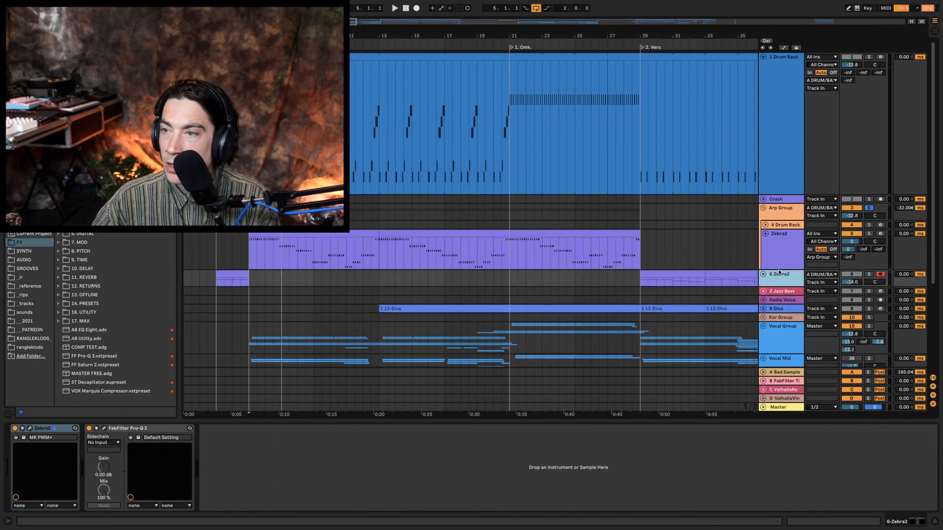
left_click(779, 261)
left_click_drag(379, 258, 261, 280)
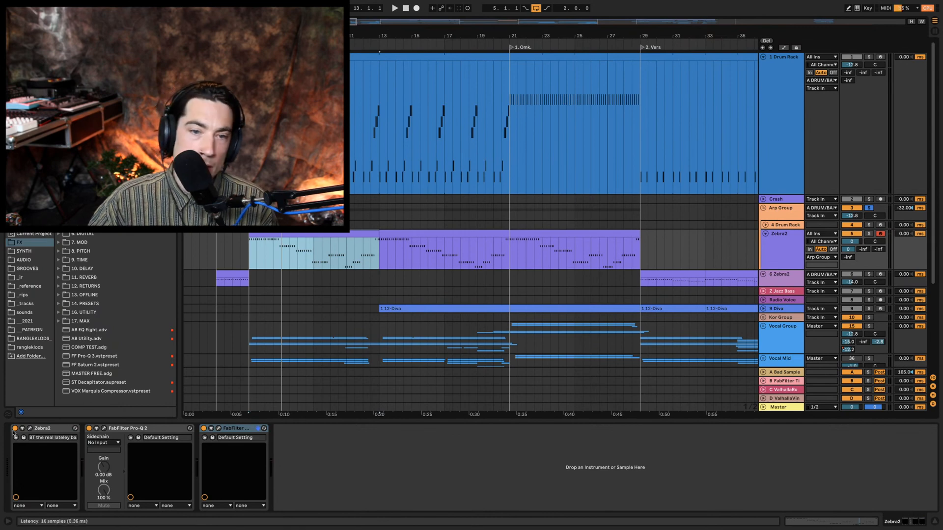
Step: Examine the Zebra2 track's synth and its two FabFilter plug-in windows side by side, then hide them
left_click(100, 430)
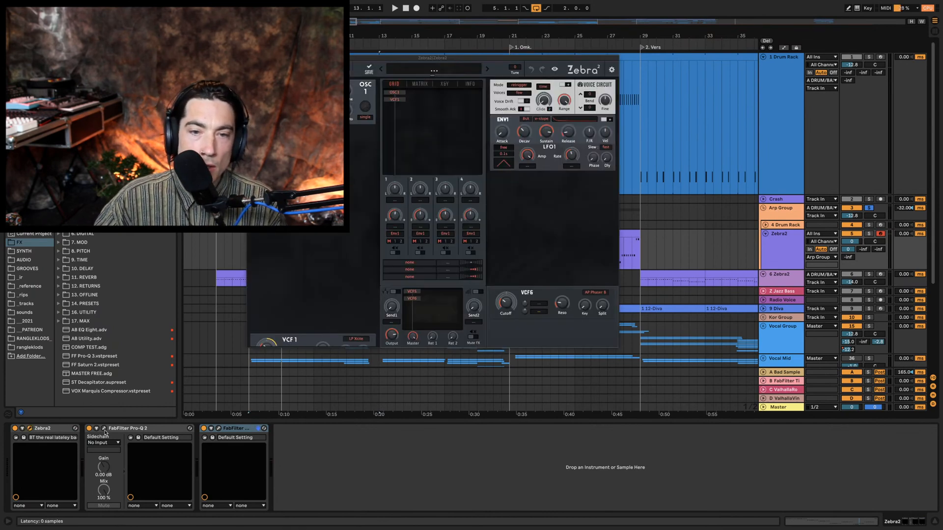
left_click(219, 428)
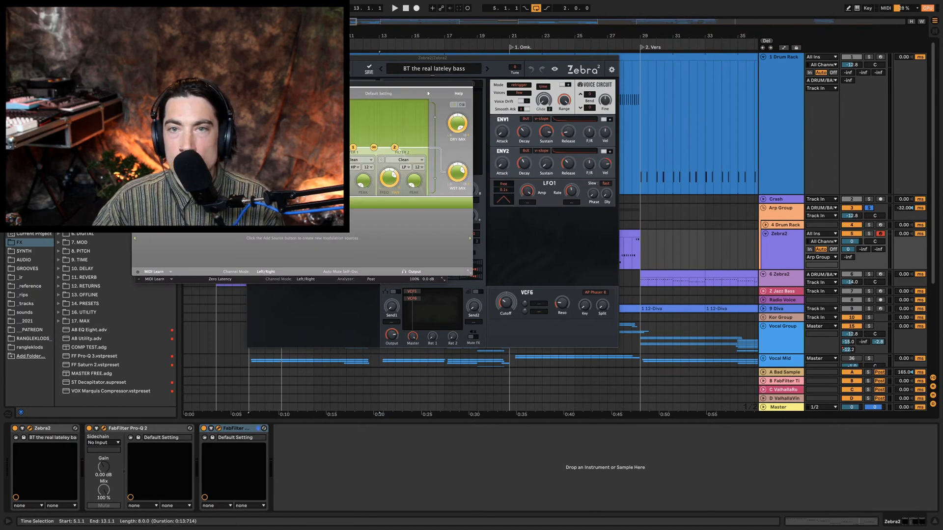
left_click_drag(491, 58, 756, 124)
left_click_drag(412, 84, 300, 34)
left_click_drag(379, 91, 268, 218)
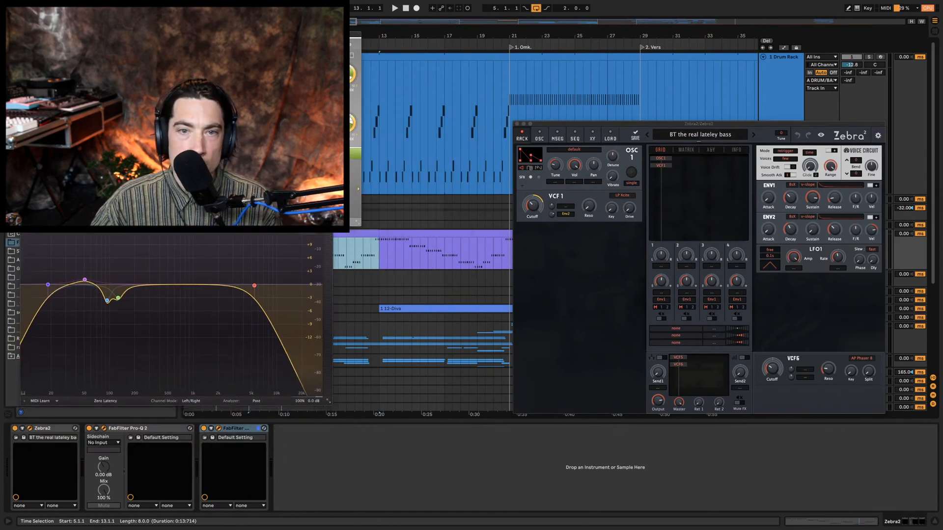
key("super+alt+p")
Step: Loop bars 5 to 13 and play the soloed arp with the Arp Group's effects chain in view
key("space")
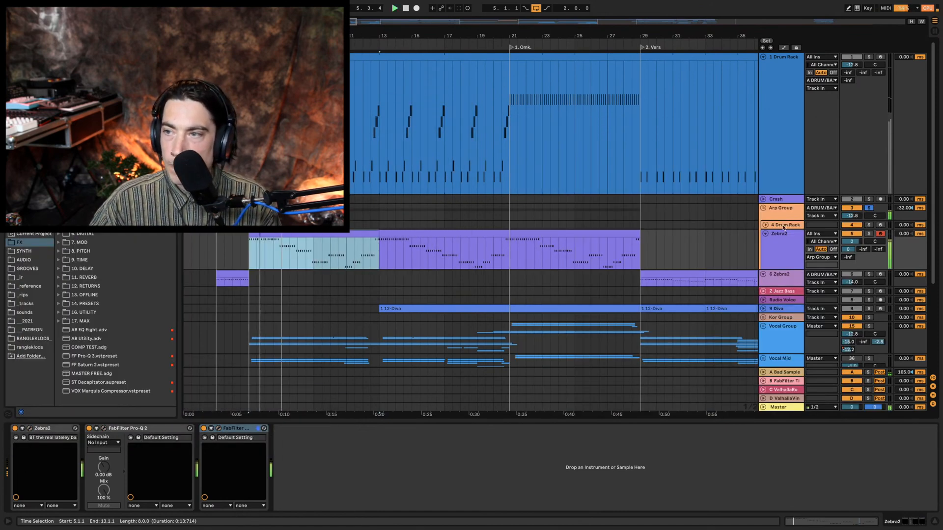
left_click(359, 438)
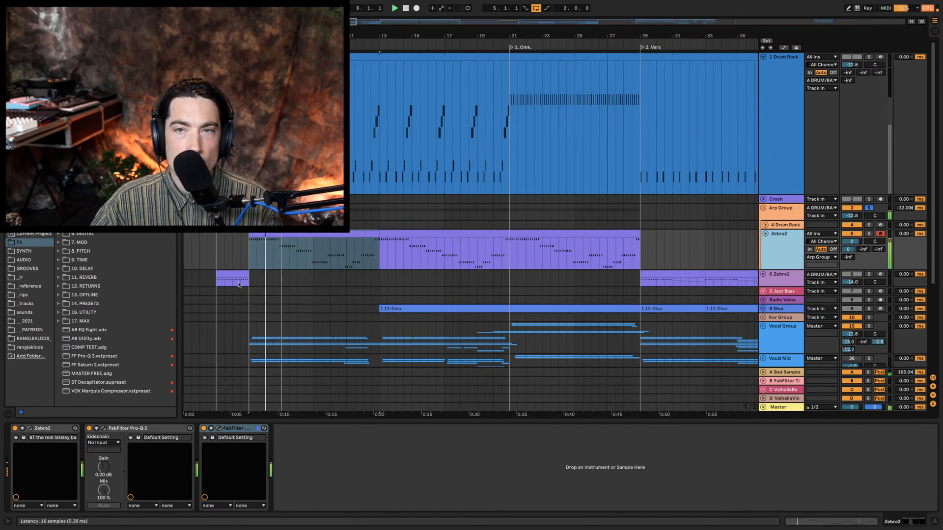
key("ctrl+l")
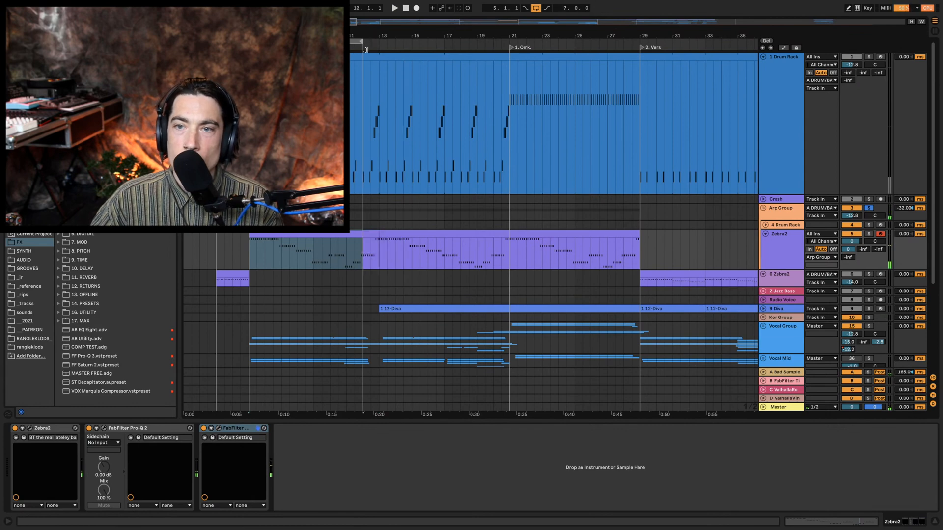
left_click(799, 216)
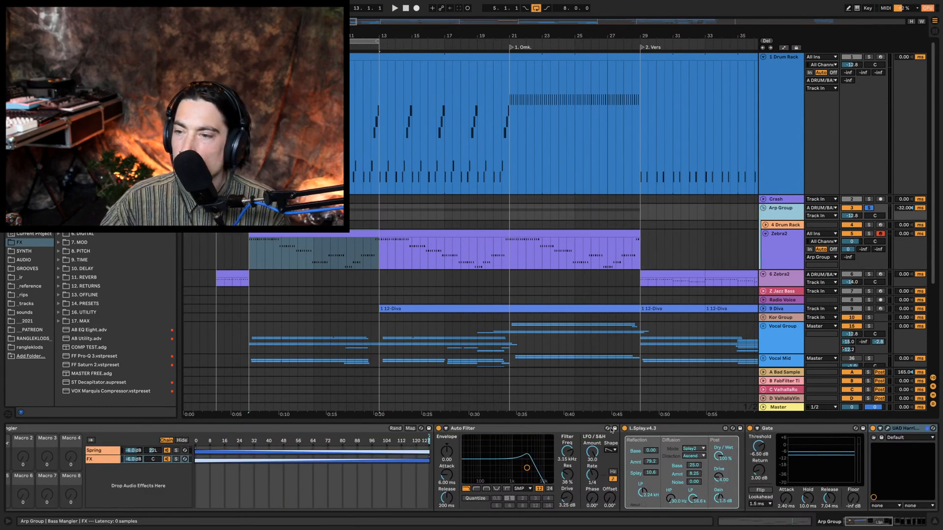
key("space")
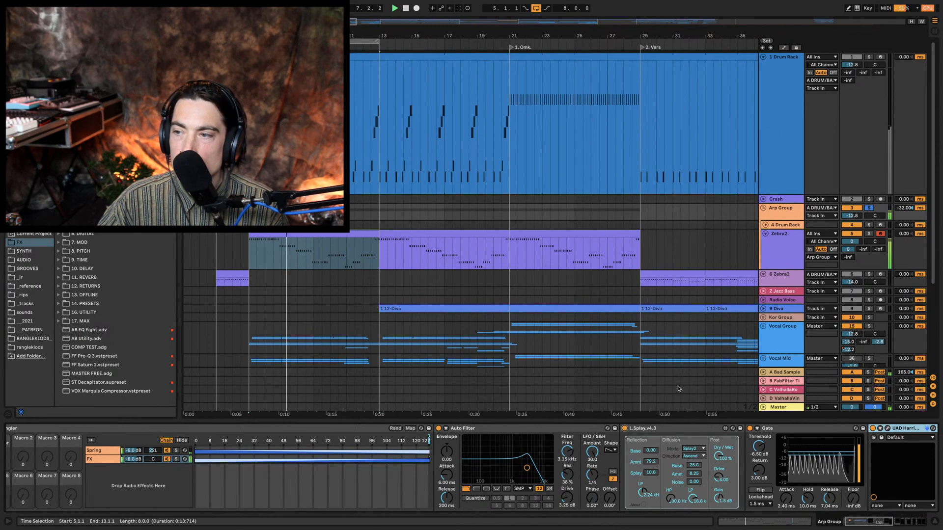
Step: Solo the A Bad Sampler return track and listen to it over the looped section
left_click(780, 246)
left_click(782, 375)
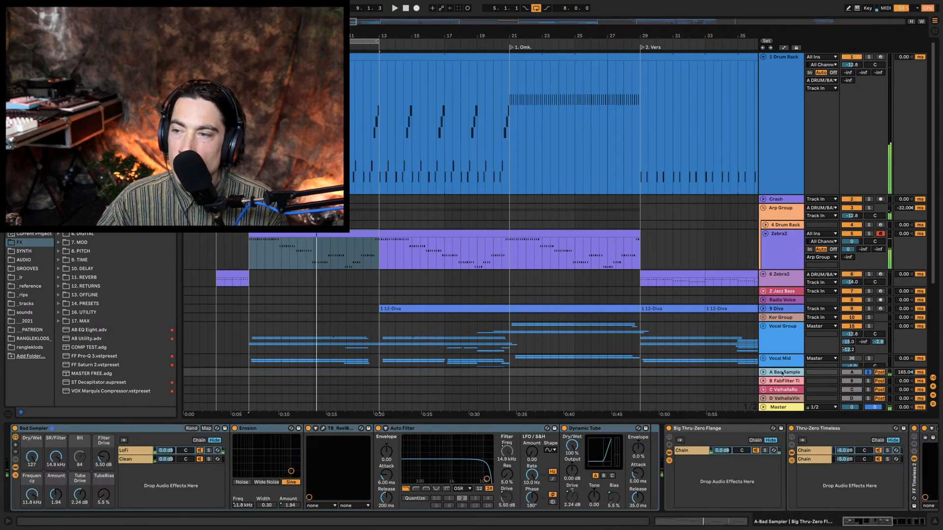
key("space")
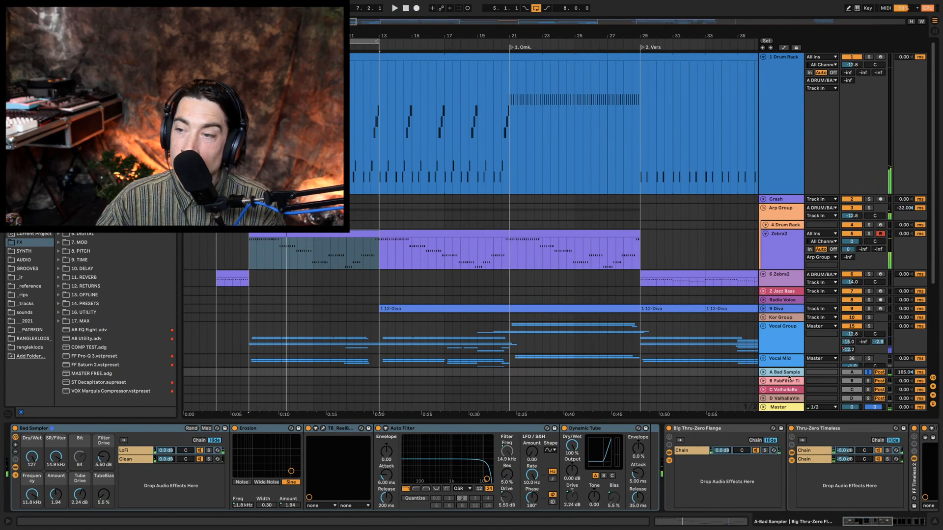
Step: Unfold the A Bad Sampler return and show its Track Volume automation across the whole arrangement
double_click(791, 372)
right_click(853, 358)
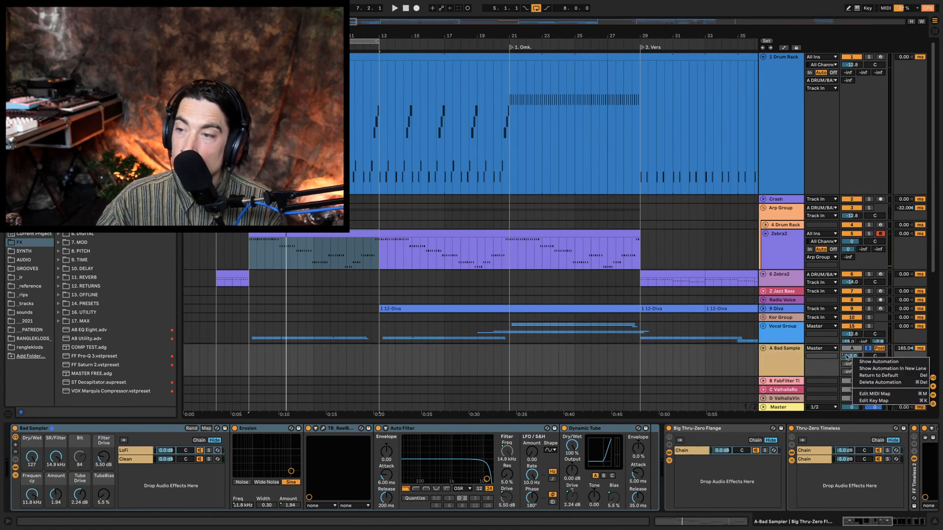
left_click(871, 362)
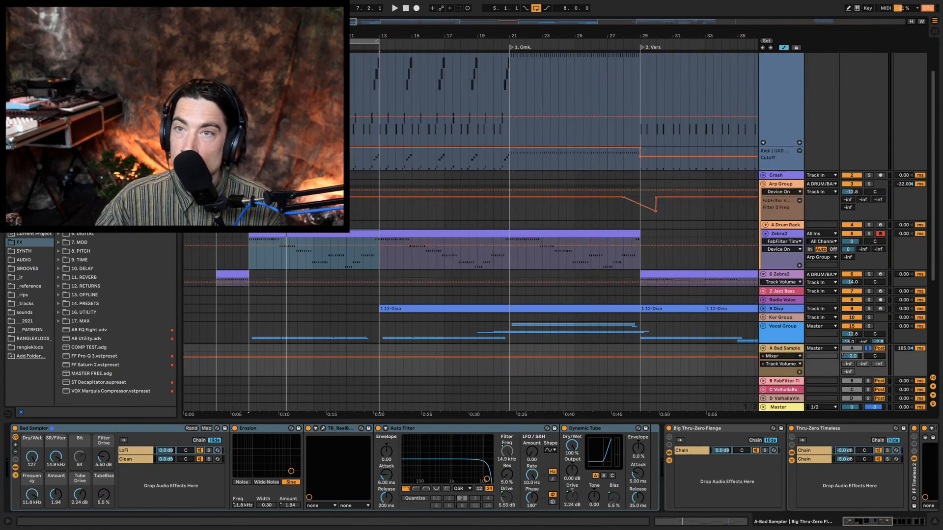
left_click_drag(295, 35, 294, 12)
mouse_move(447, 366)
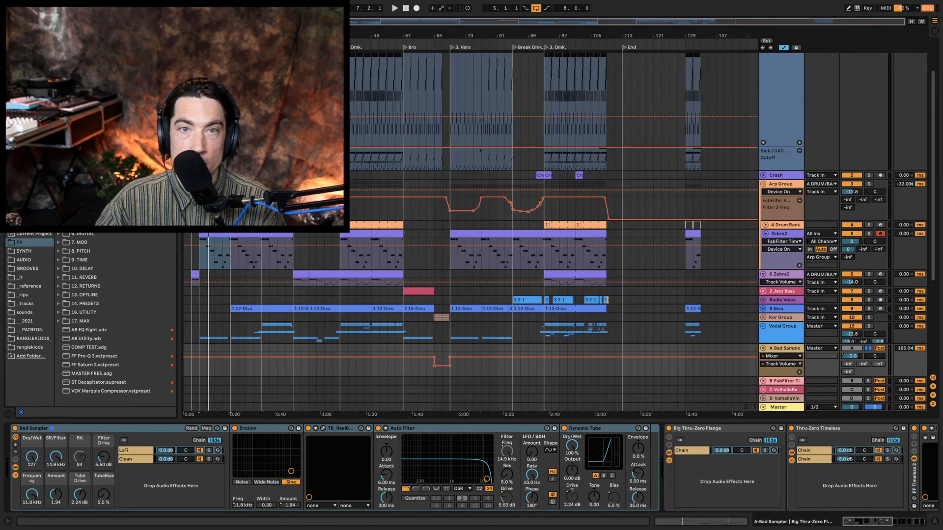
left_click_drag(941, 479, 754, 310)
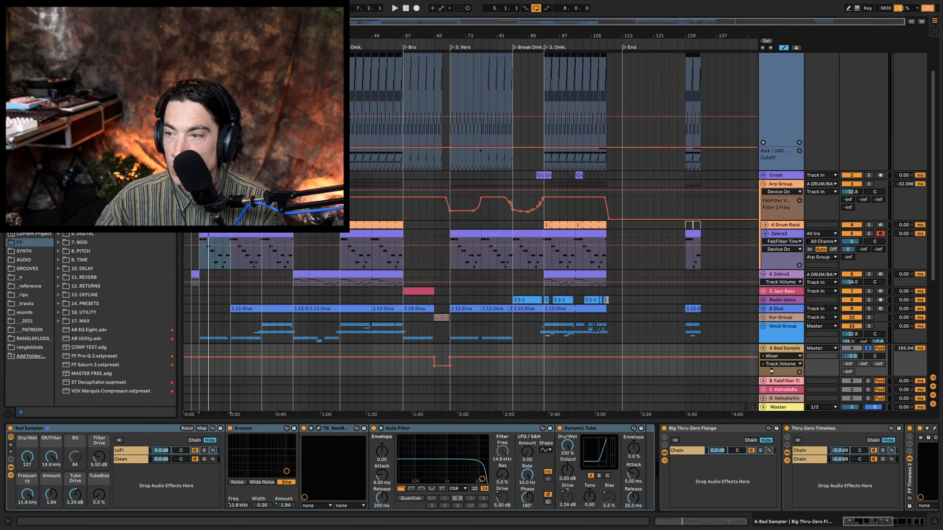
Step: Show the Gain automation of the Utility at the end of the A Bad Sampler return's chain, comparing it with the Track Volume envelope
key("End")
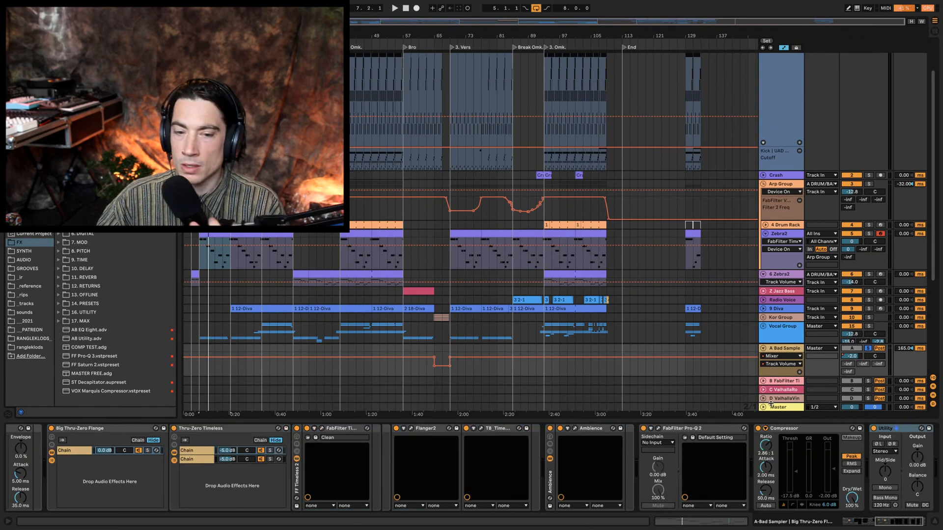
left_click(917, 456)
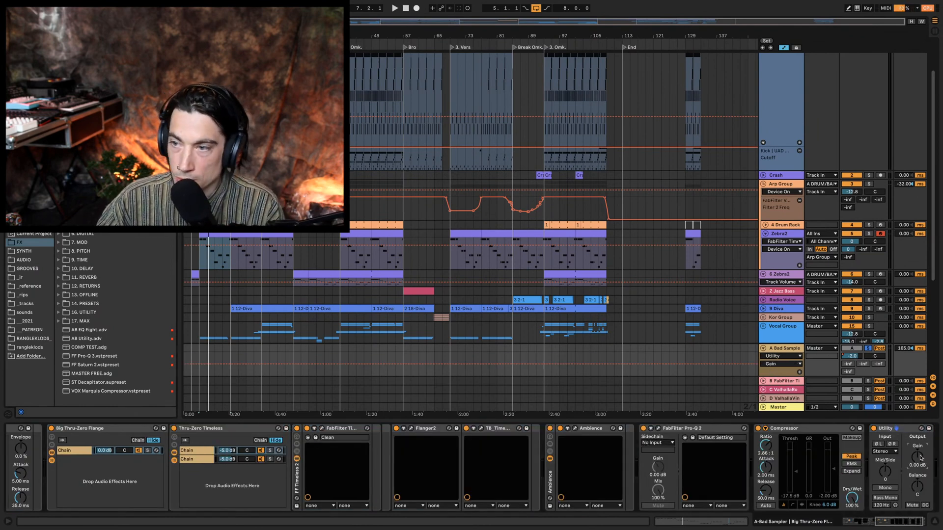
left_click(854, 356)
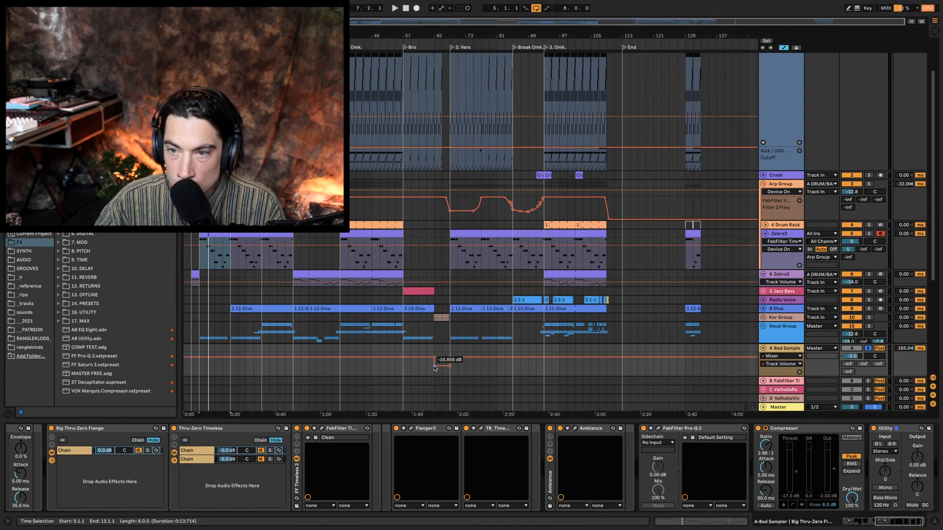
left_click(915, 457)
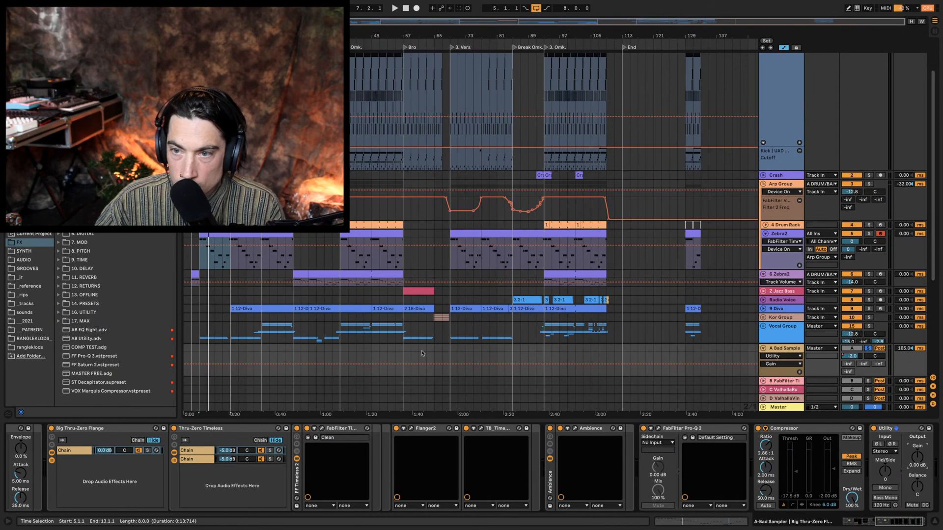
Step: Set the Utility's Gain automation on the A Bad Sampler return to -16 dB between bars 65 and 69
left_click(439, 360)
right_click(443, 363)
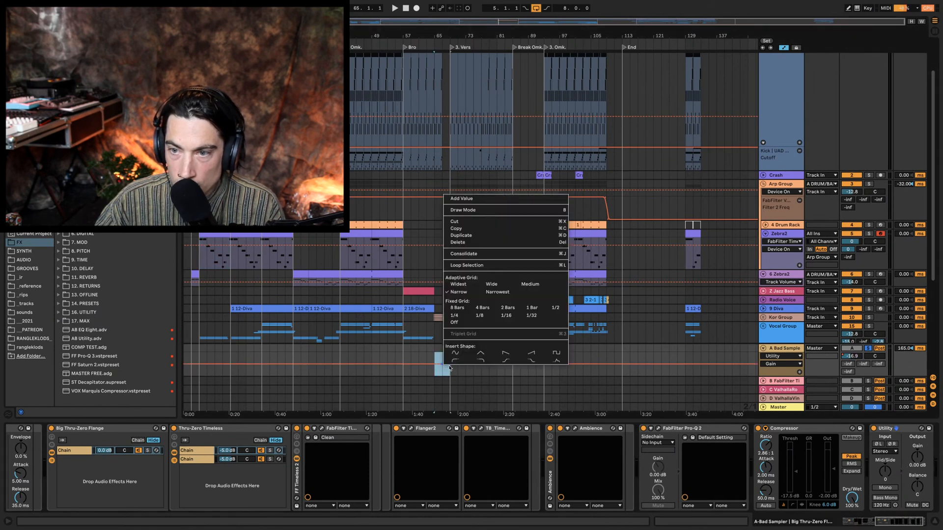
left_click(463, 210)
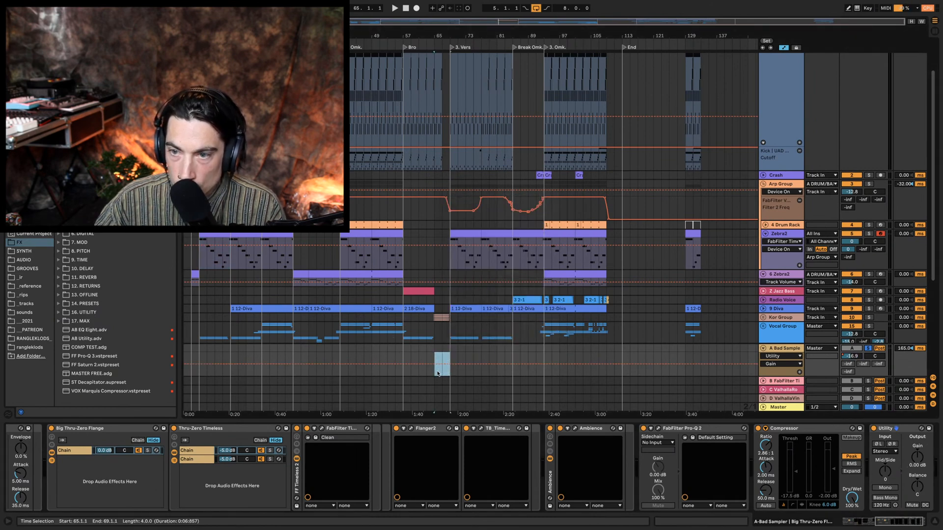
left_click(439, 364)
right_click(443, 364)
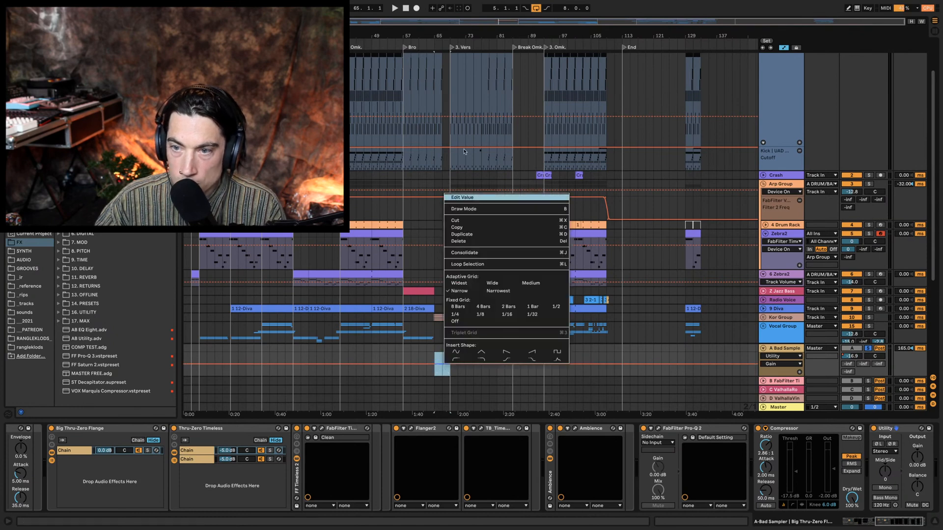
left_click(467, 197)
type("-16")
key("Return")
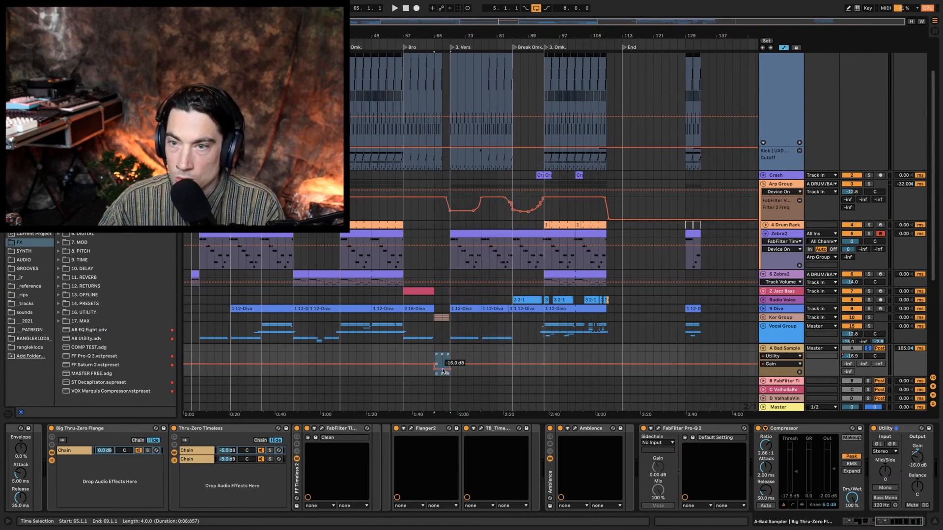
Step: Delete the A Bad Sampler return's Track Volume automation and reset its volume to the default
right_click(851, 357)
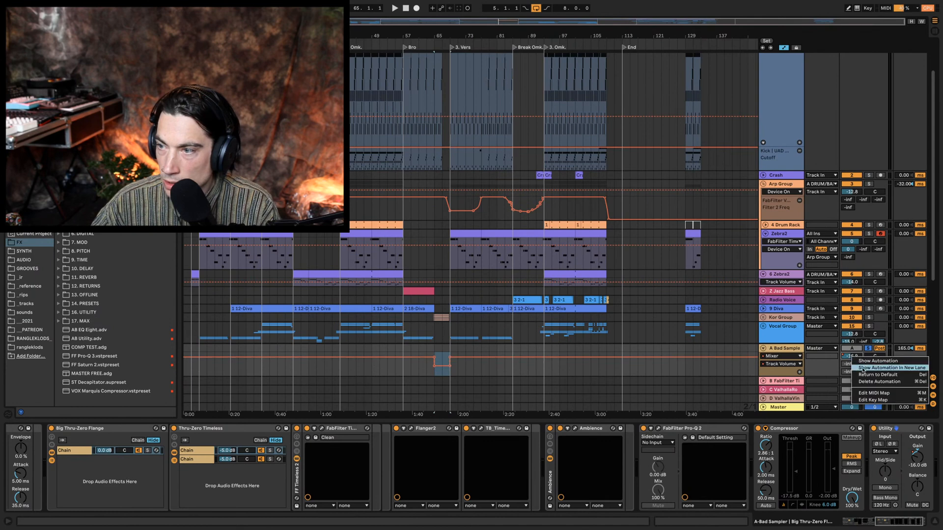
left_click(864, 381)
key("Delete")
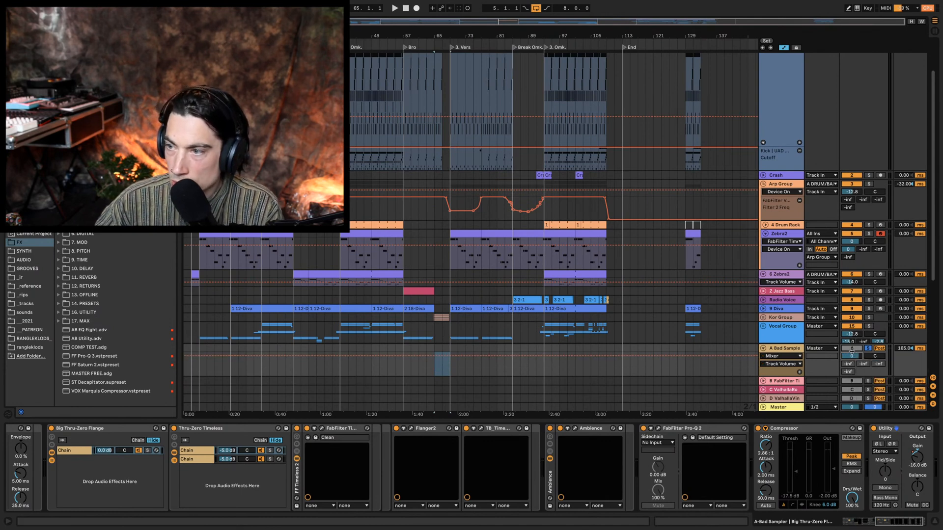
Step: Play the song from bar 65 and hide the automation lanes
key("space")
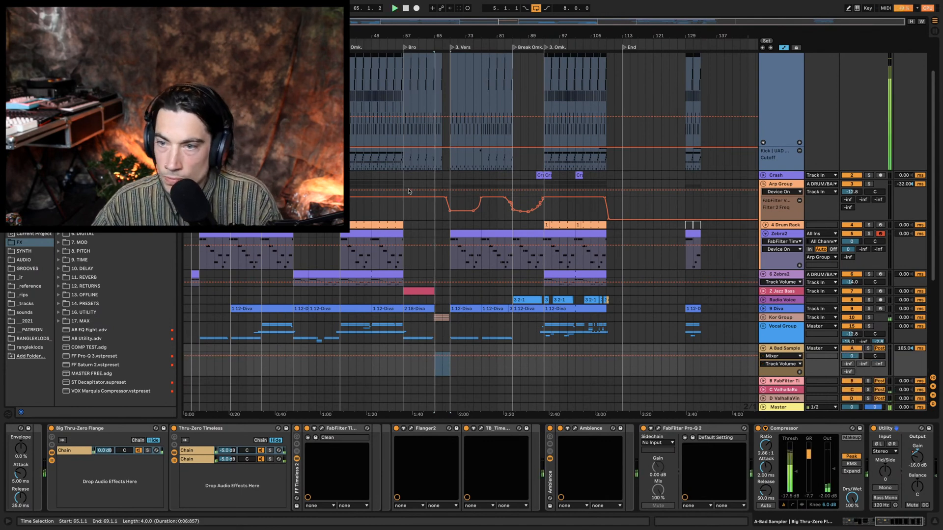
scroll(549, 213, "up", 3)
key("a")
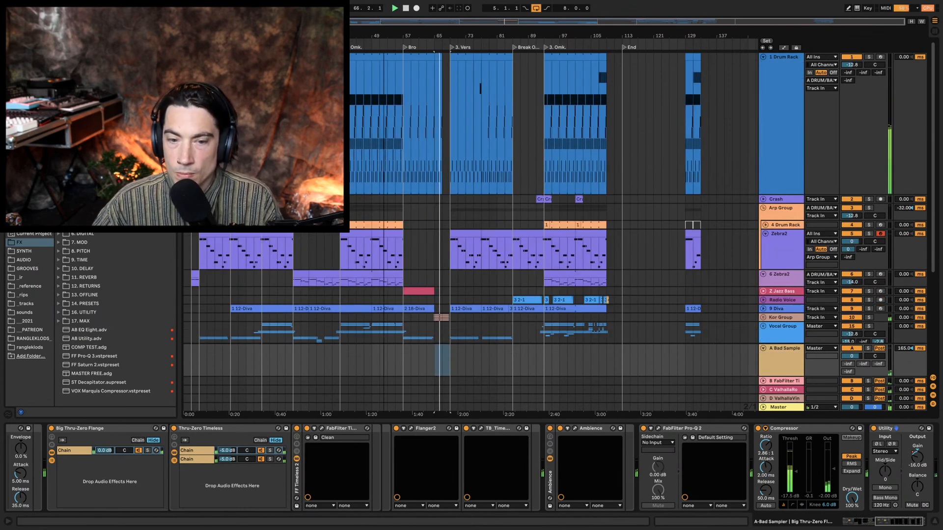
Step: Solo the Arp Group and play the arp from its first clip at bar 5
left_click(205, 250)
left_click(778, 211)
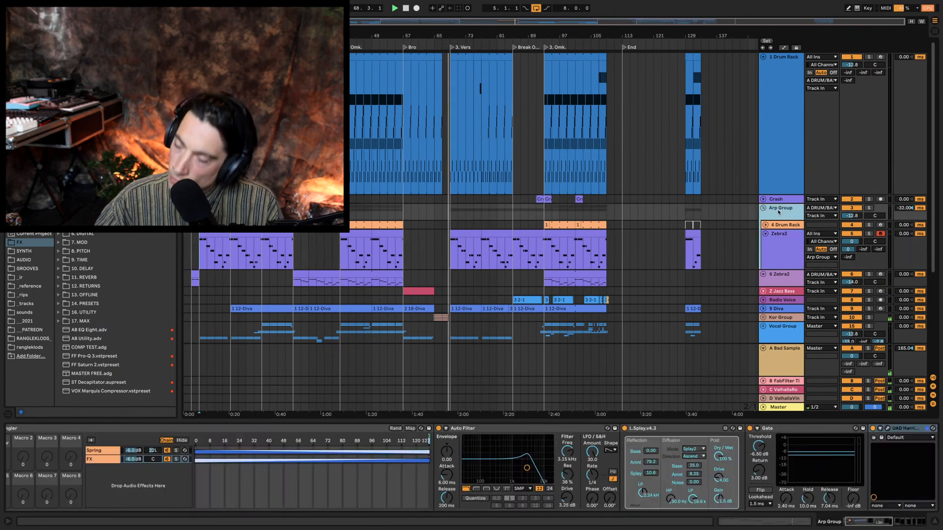
key("s")
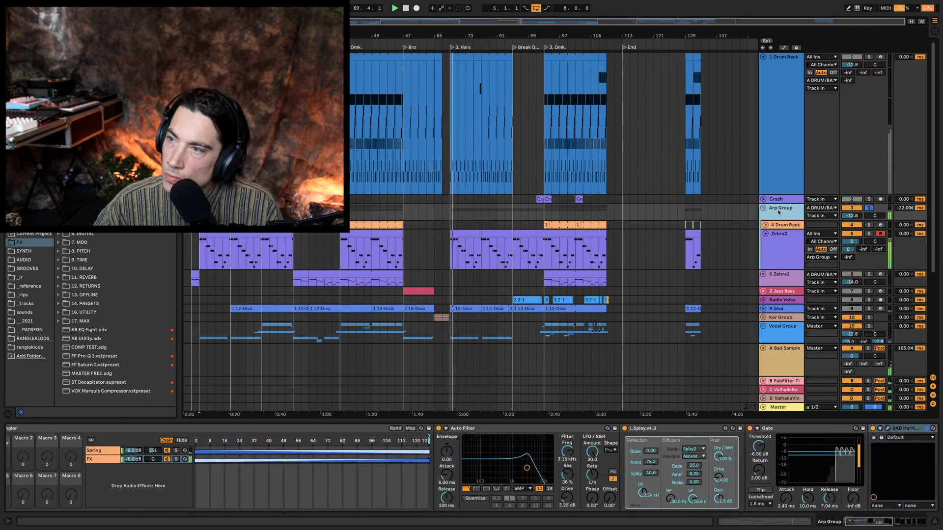
left_click_drag(201, 238, 230, 246)
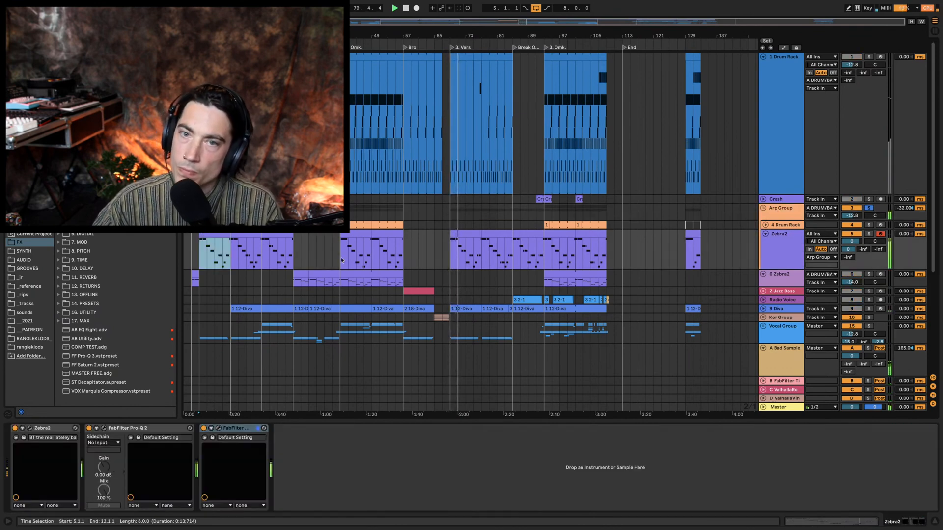
key("space")
key("space")
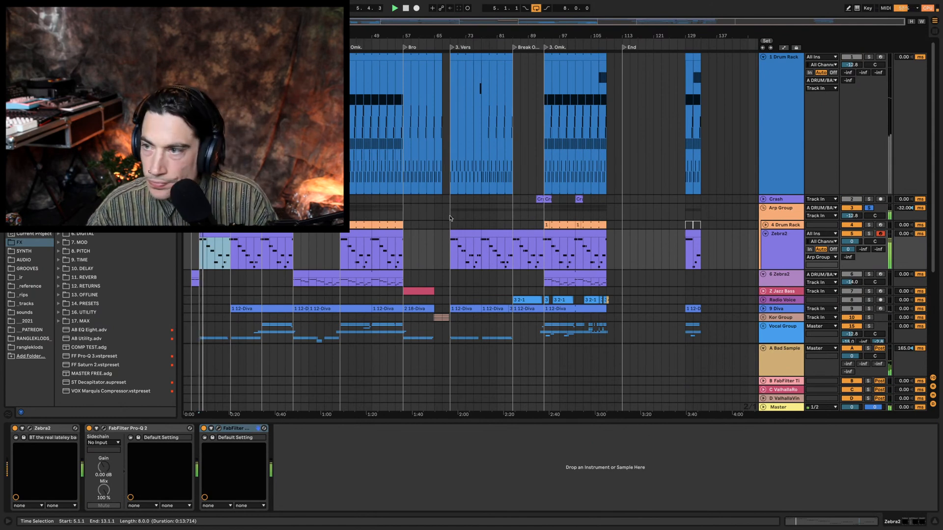
Step: Set the Arp Group's track delay to -34 ms
left_click(792, 214)
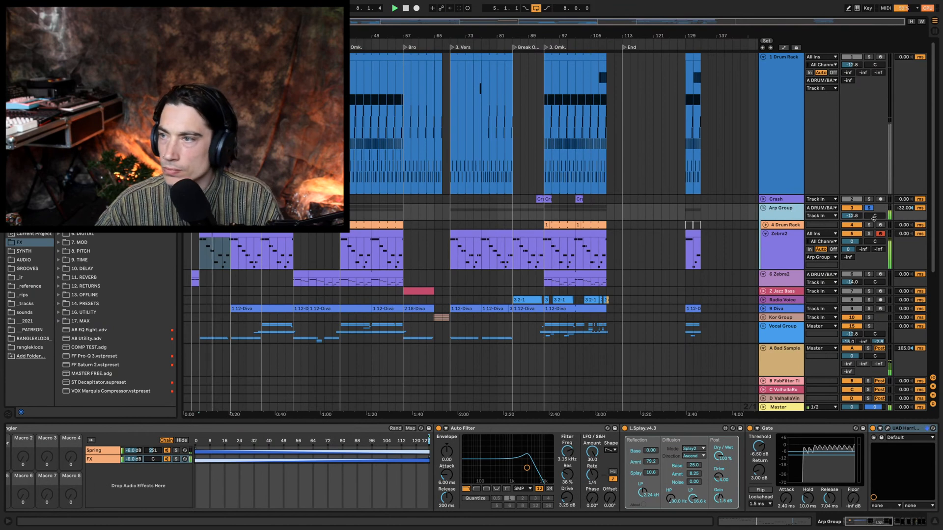
left_click(901, 210)
type("-34")
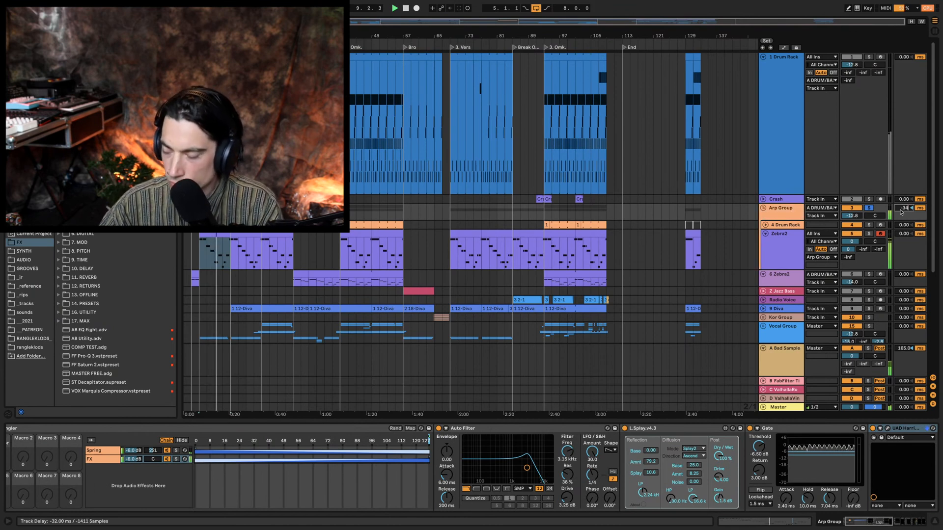
key("Return")
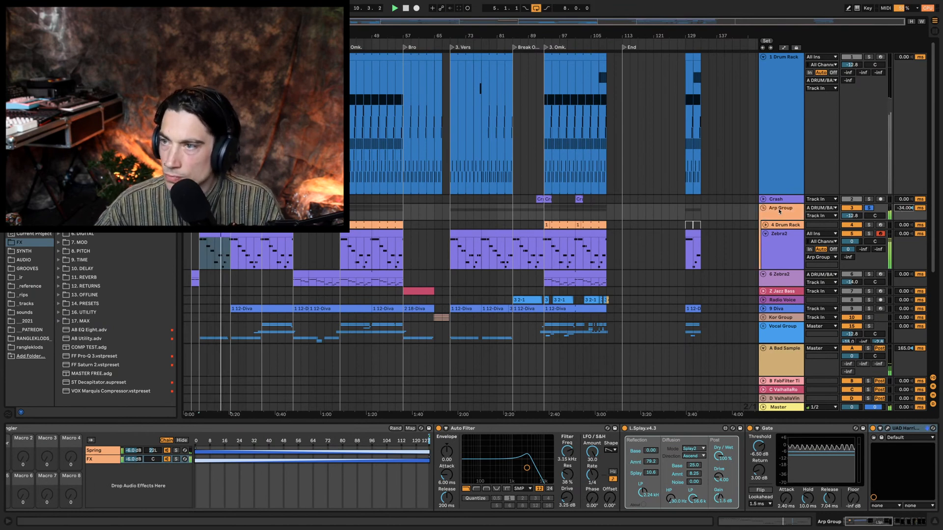
Step: Stop playback and check the latency of the two FabFilter devices on the Zebra2 arp track
left_click(794, 247)
key("space")
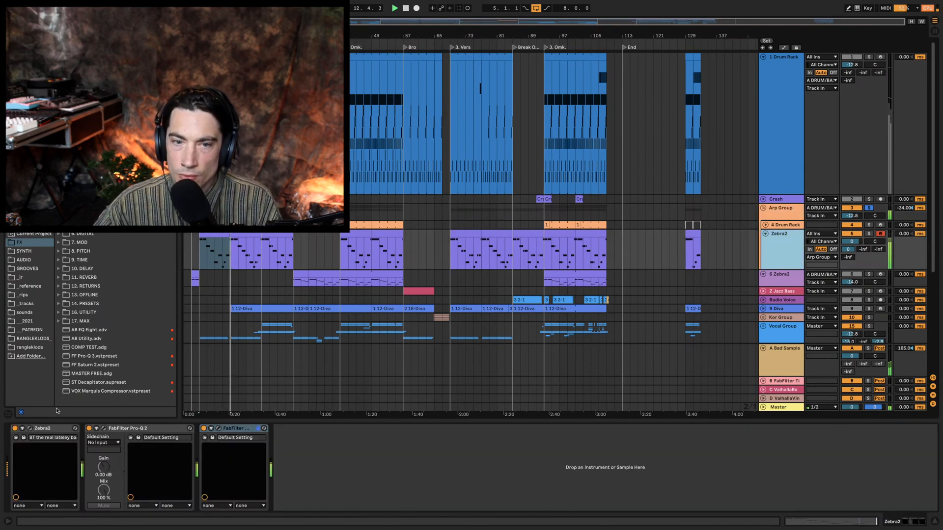
left_click(140, 433)
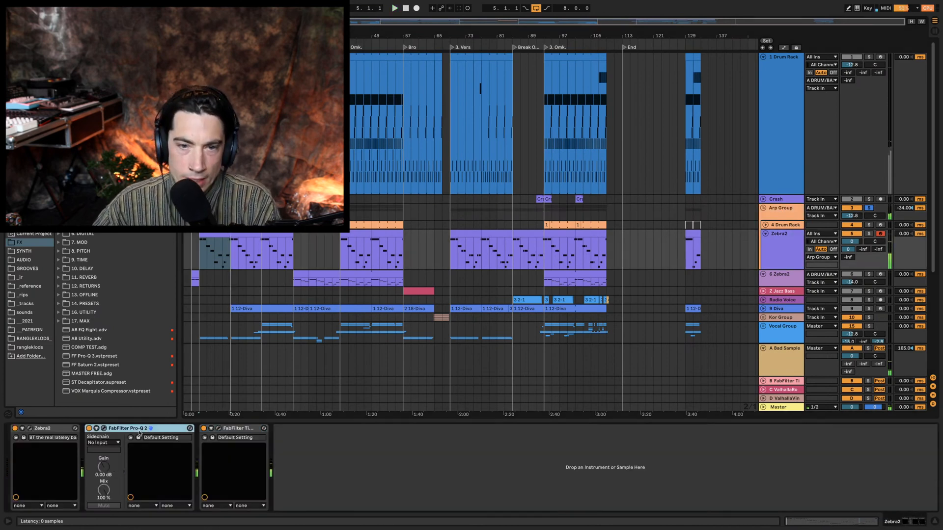
left_click(254, 430)
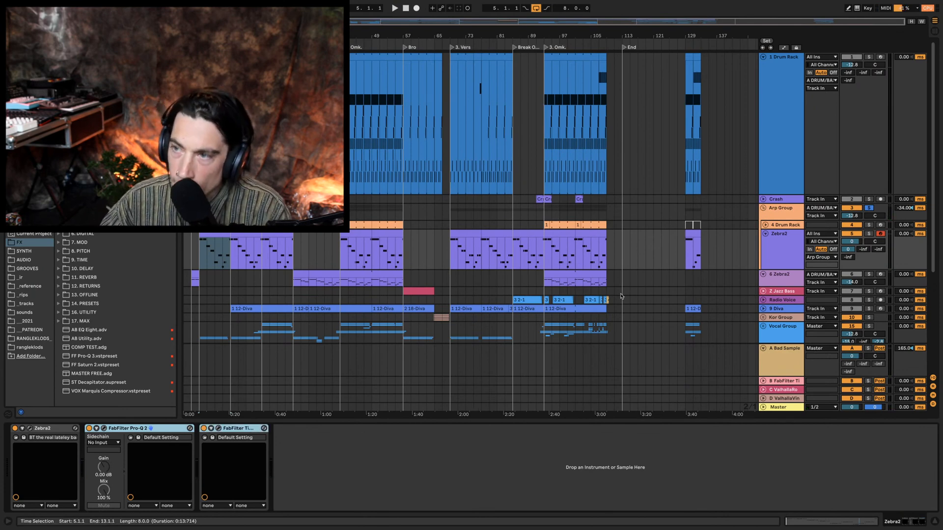
Step: Check the latency of the effects on the 4 Drum Rack track, glance at a FabFilter plug-in window, and return to the Arp Group's chain
left_click(783, 226)
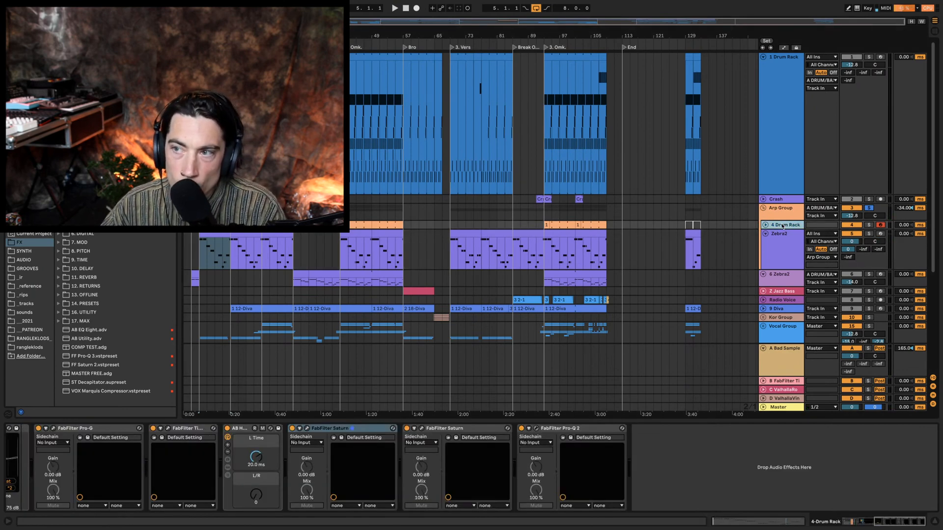
left_click(238, 430)
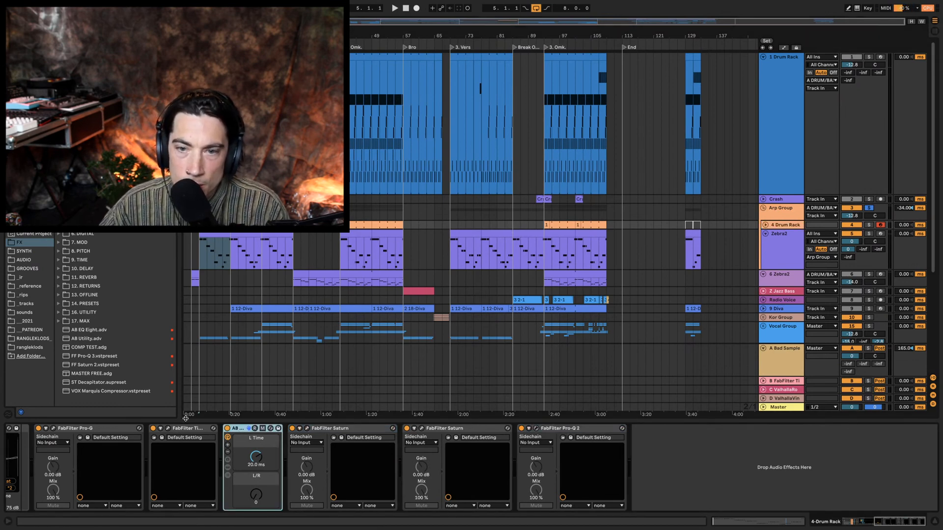
left_click(168, 429)
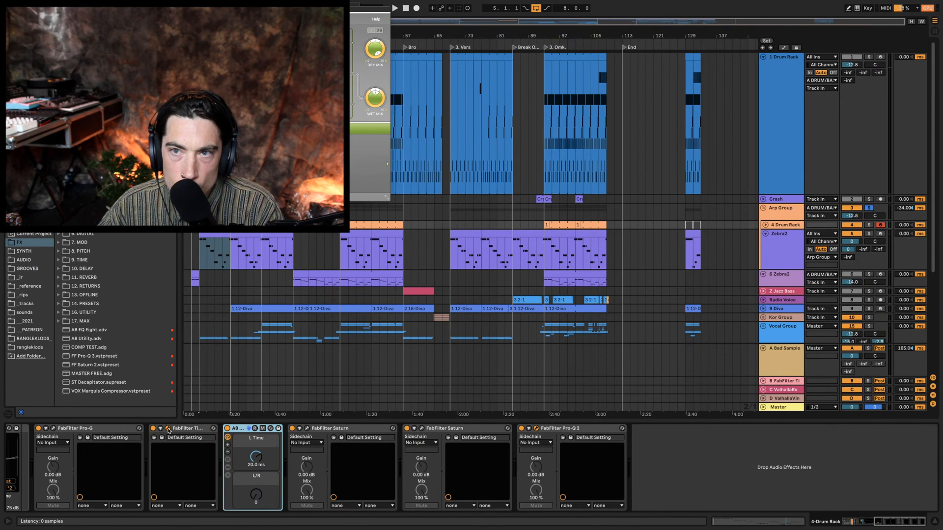
left_click(169, 429)
left_click(194, 428)
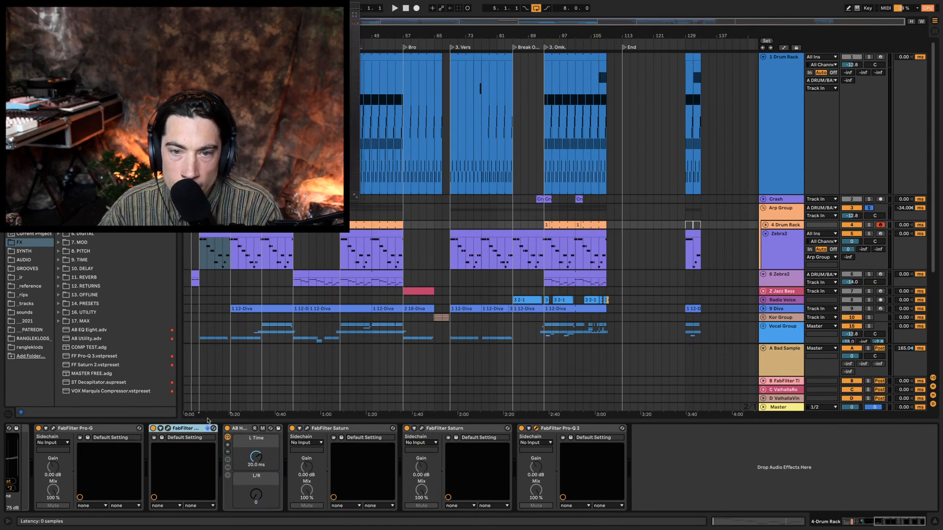
left_click(785, 219)
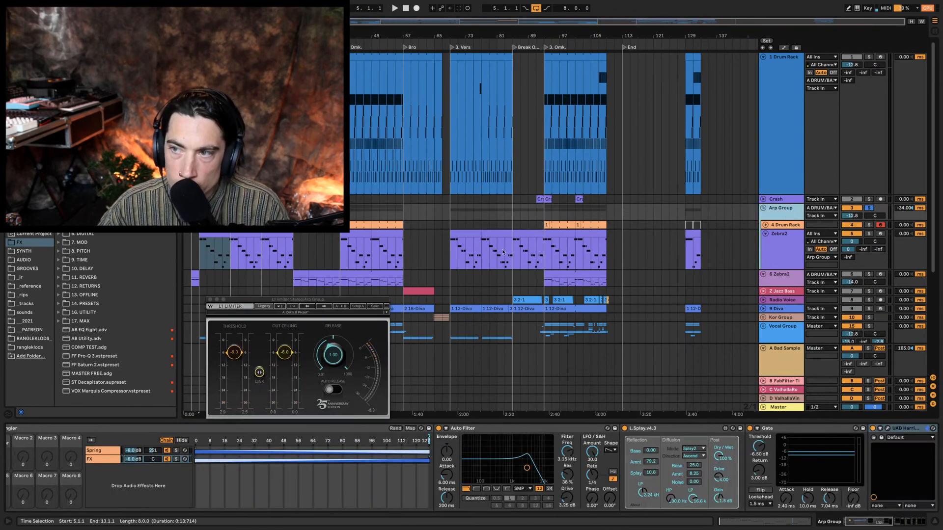
Step: Loop the arp clip from bar 13 to 21, hide the plug-in windows, and play it with the Arp Group's effects chain in view
left_click(252, 249)
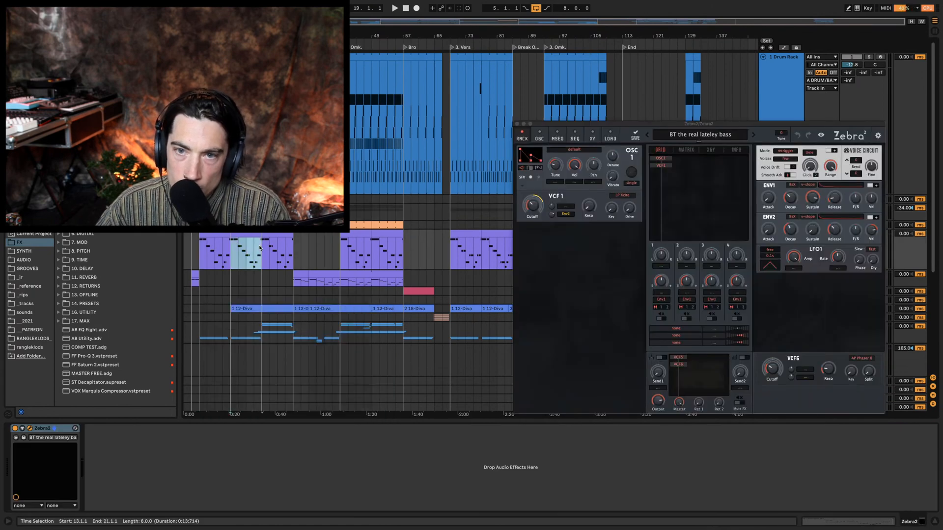
key("super+alt+p")
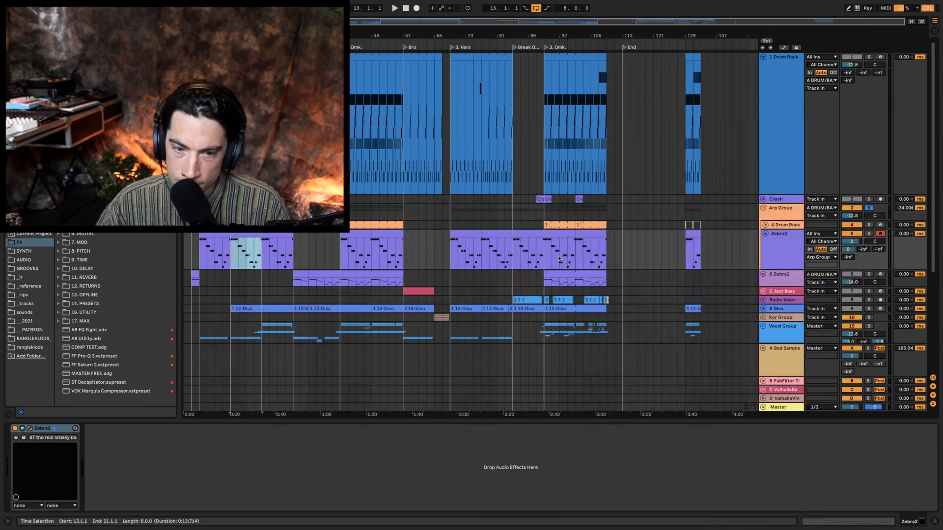
left_click(787, 213)
key("space")
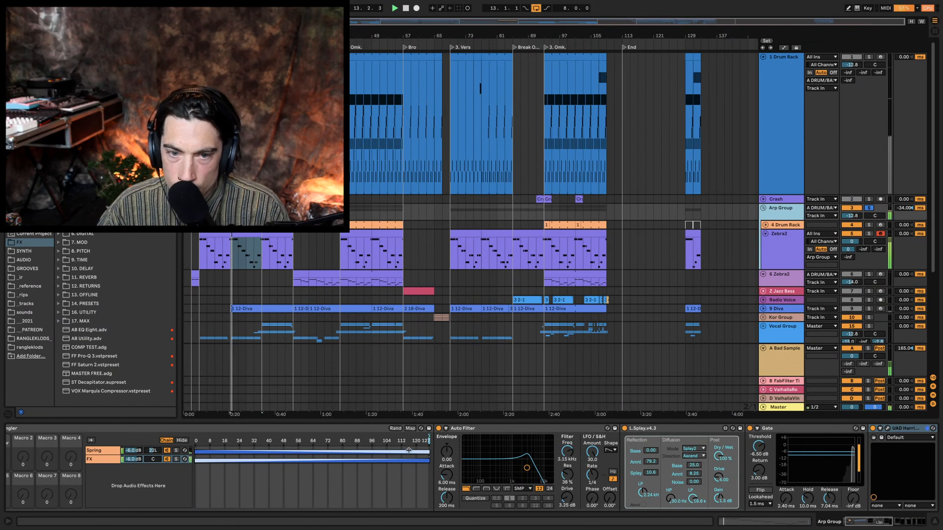
left_click_drag(873, 525, 877, 525)
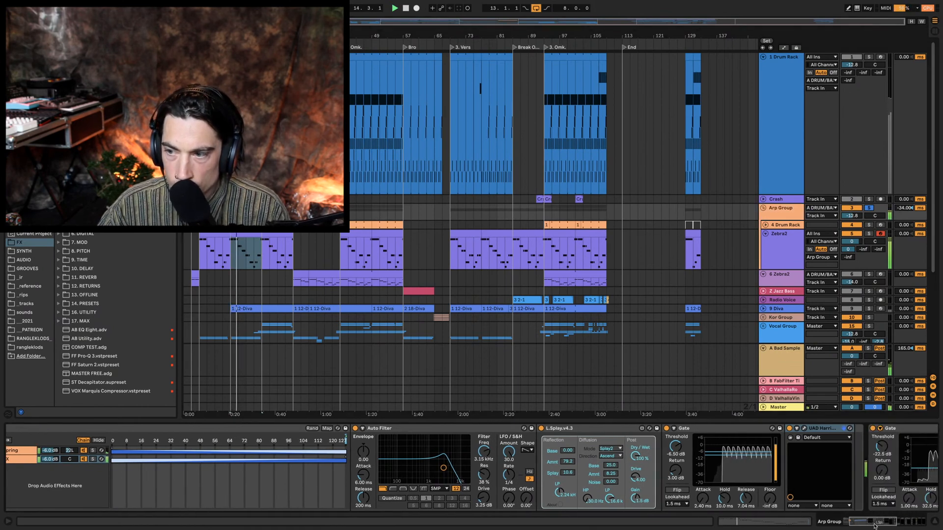
Step: Compare the Zebra2 and 4 Drum Rack device chains, then solo the Zebra2 track and play the looped section
left_click(246, 237)
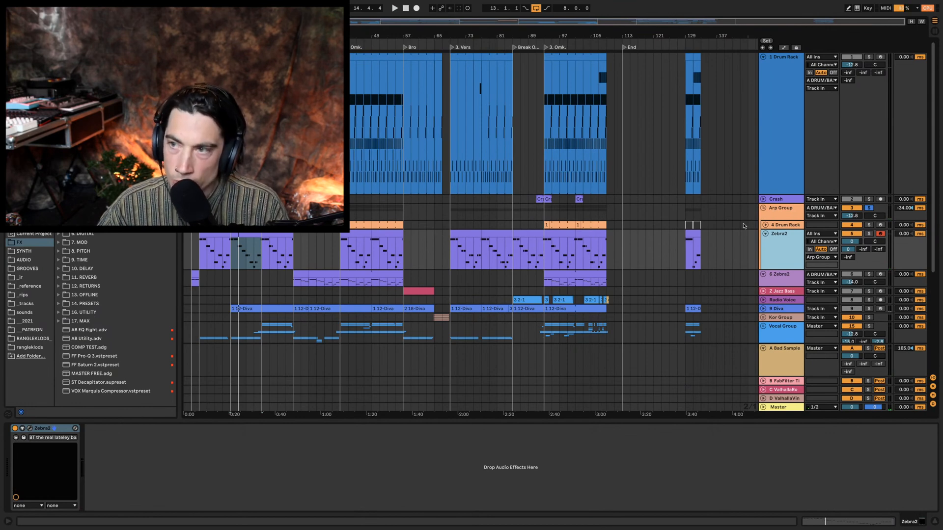
key("Up")
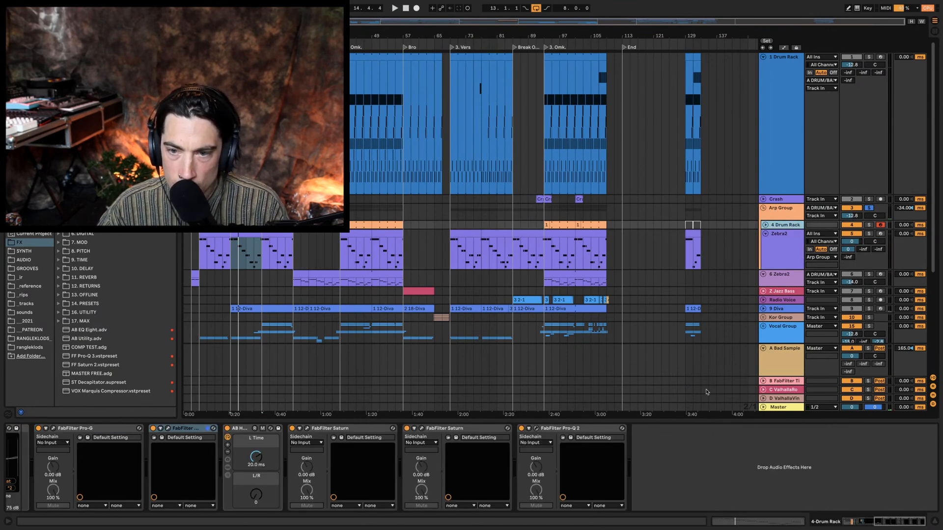
left_click(775, 240)
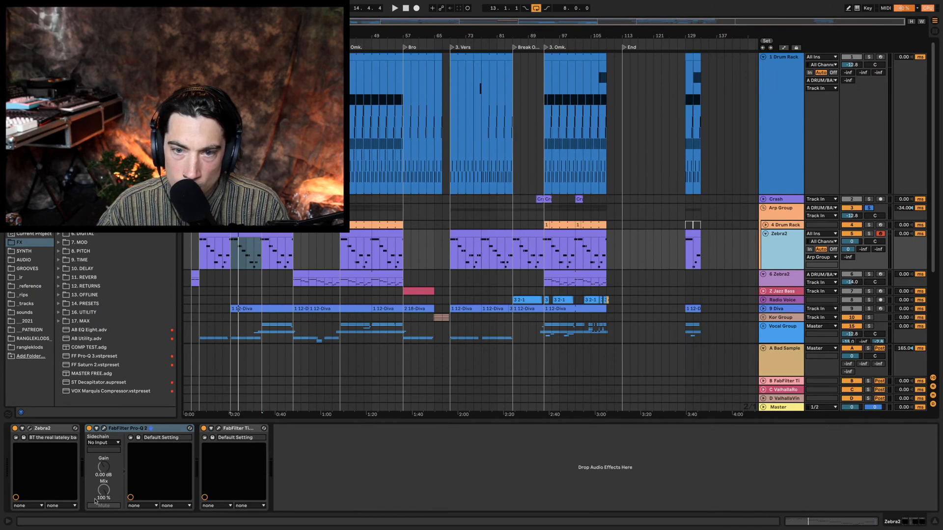
key("space")
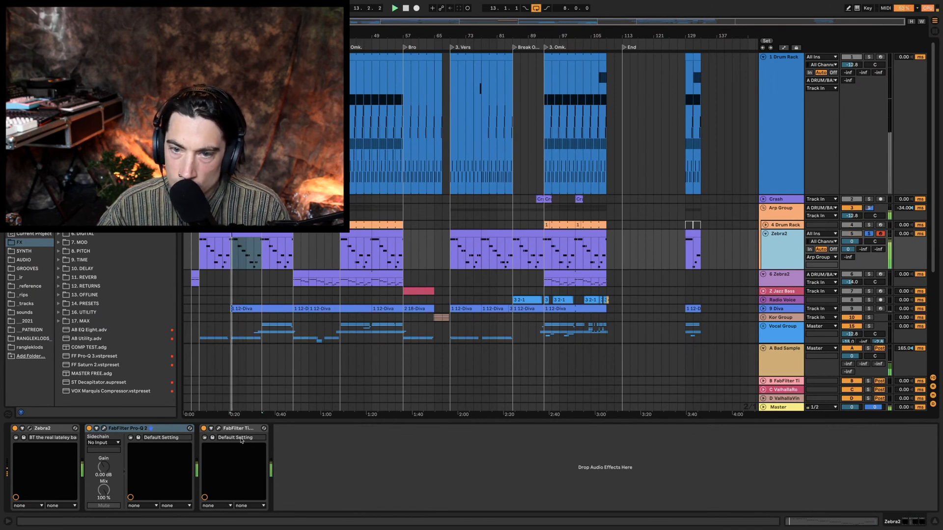
Step: Bypass and re-enable FabFilter Timeless on the soloed Zebra2 track to hear its effect, and check its plug-in window
left_click(204, 428)
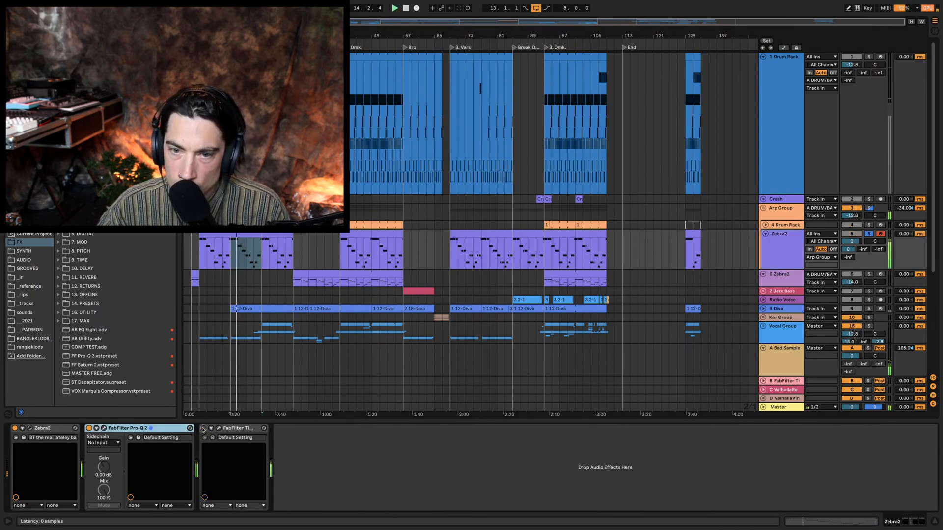
left_click(203, 428)
left_click(219, 429)
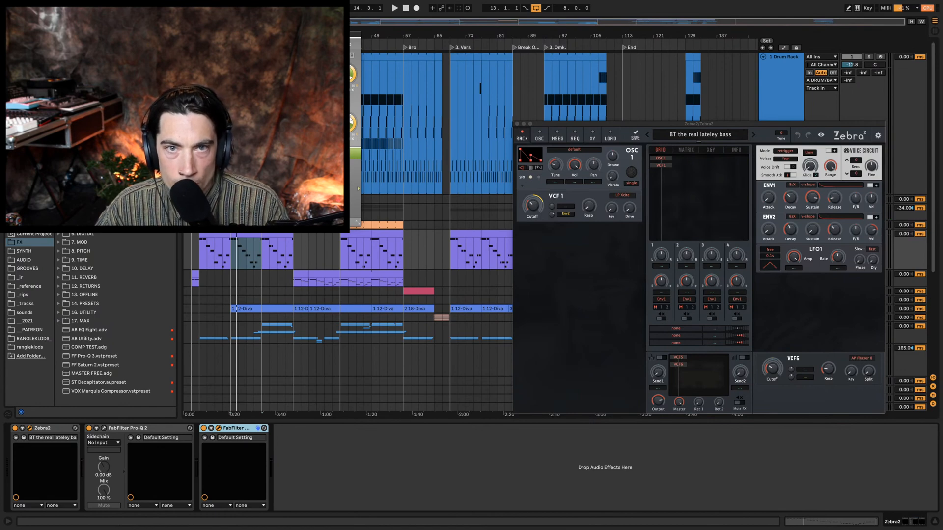
Step: Add the ValhallaDelay effect rack after FabFilter Timeless on the Zebra2 track, with its plug-in windows showing
key("ctrl+alt+p")
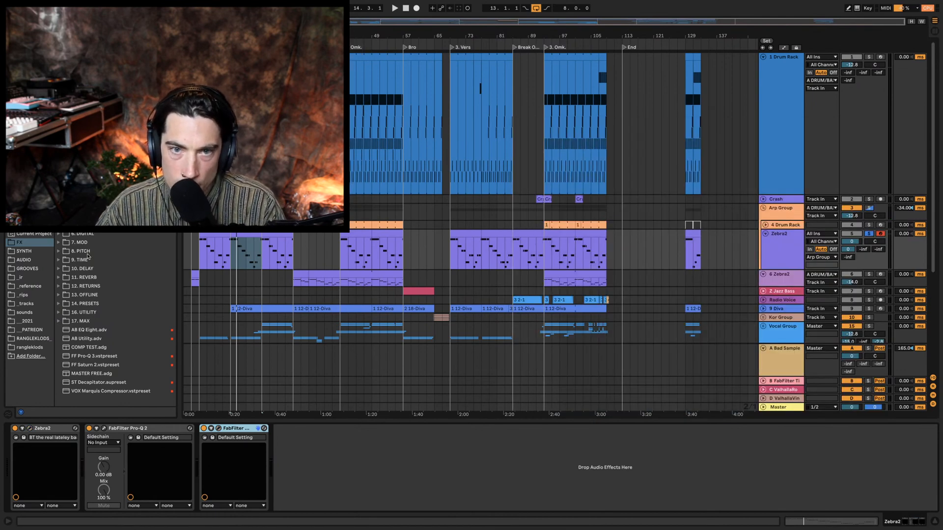
scroll(86, 266, "down", 4)
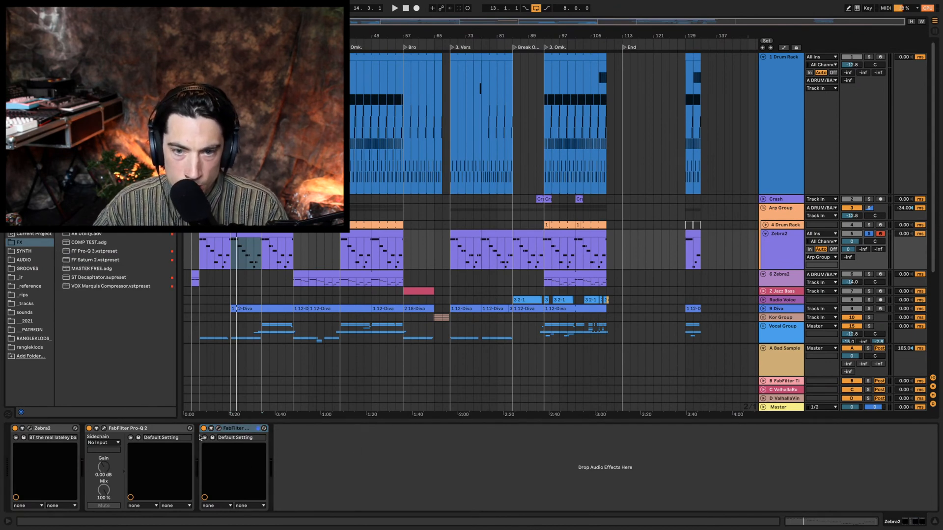
key("ctrl+alt+p")
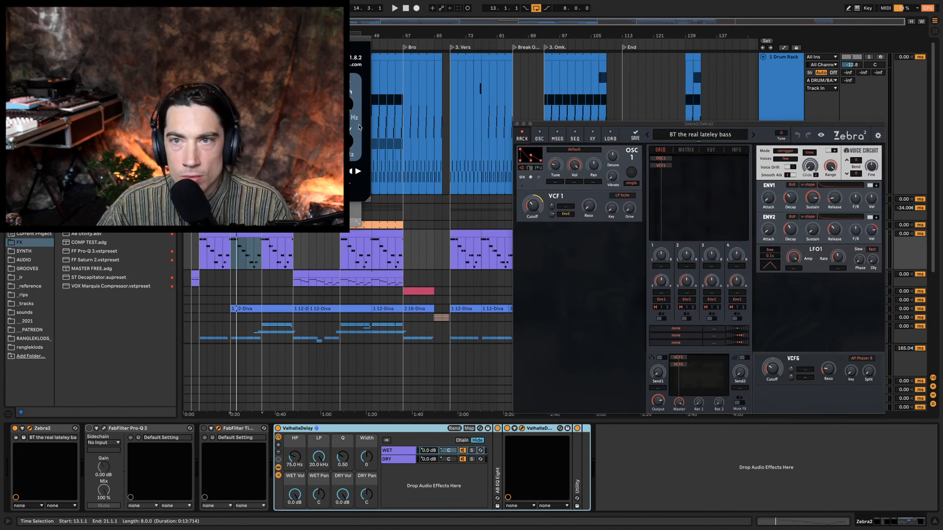
Step: Audition the looped arp section while comparing the FabFilter Timeless and ValhallaDelay plug-in windows
key("space")
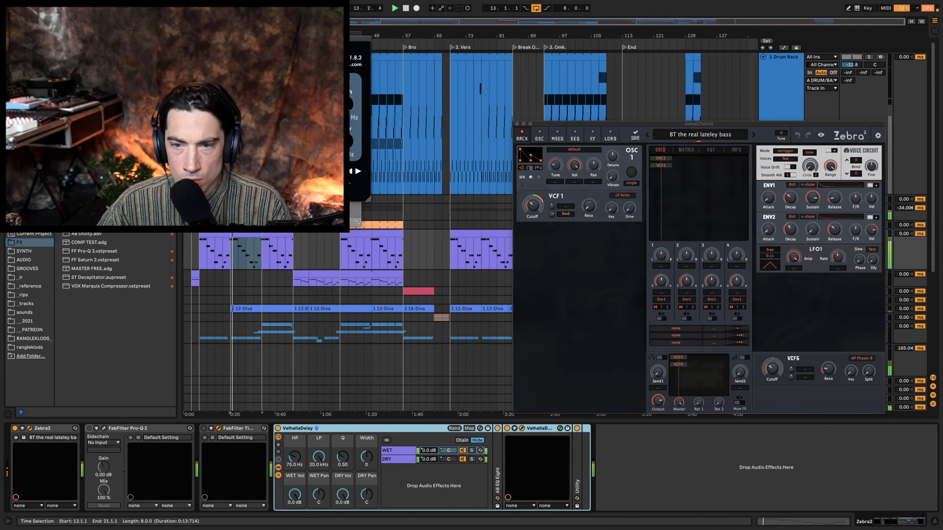
left_click(218, 428)
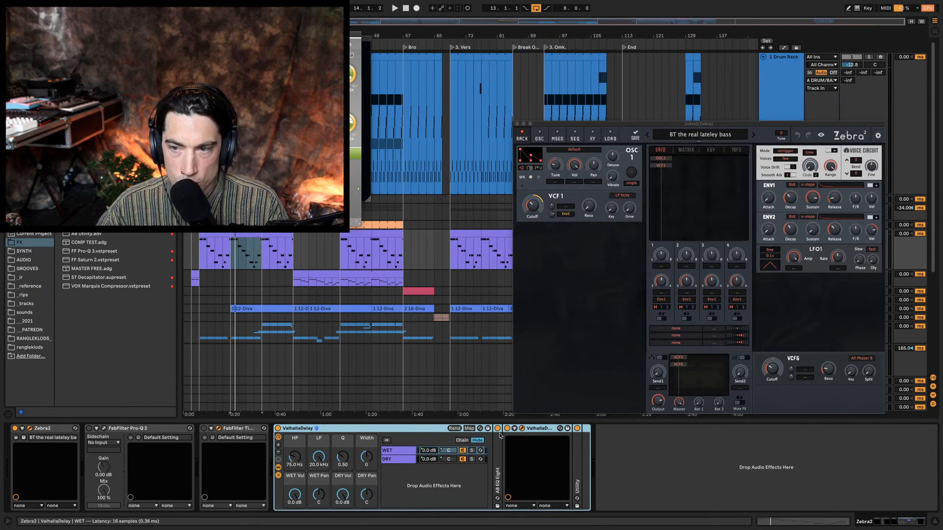
left_click(521, 428)
key("space")
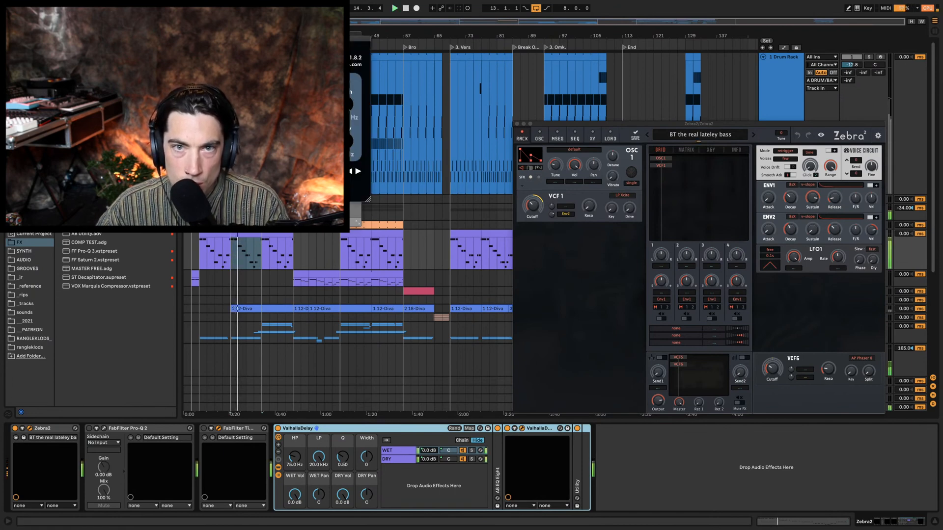
key("space")
key("space")
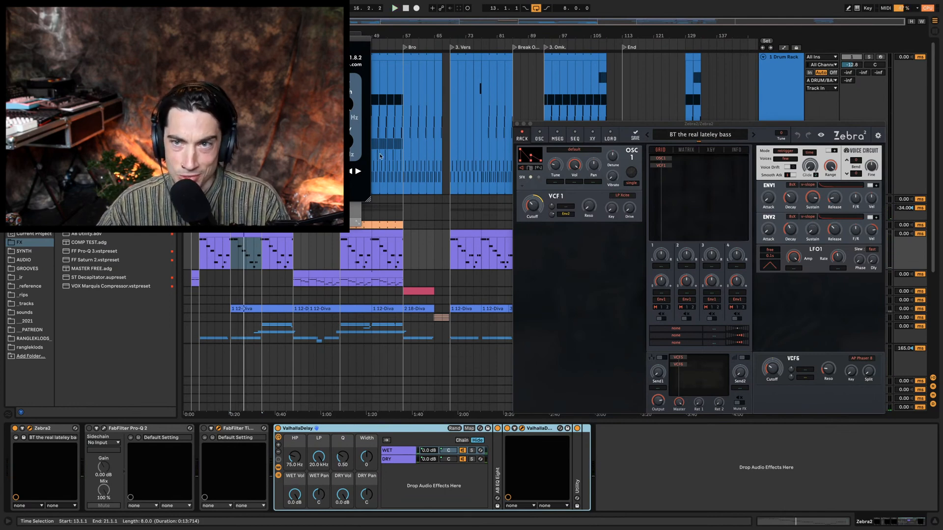
key("space")
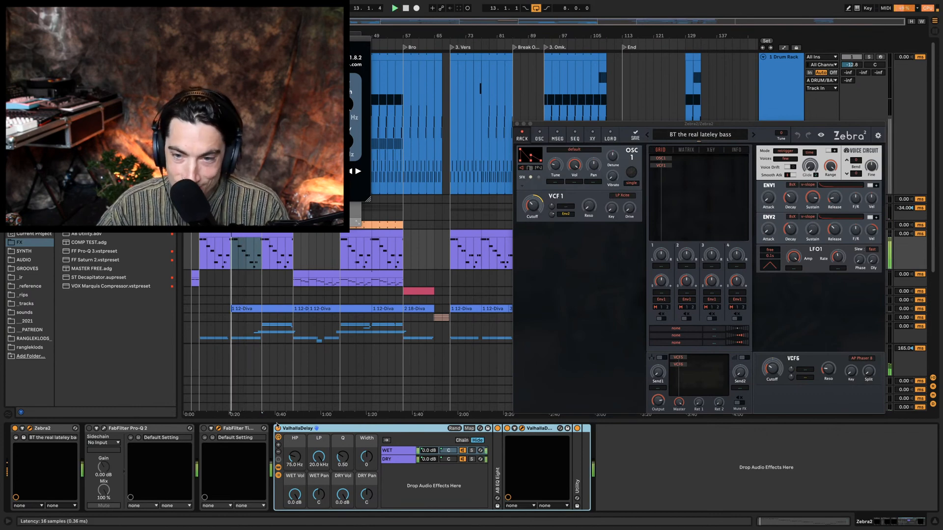
Step: Lower the ValhallaDelay rack's Wet Vol to -10 dB
left_click_drag(294, 494, 294, 512)
key("Return")
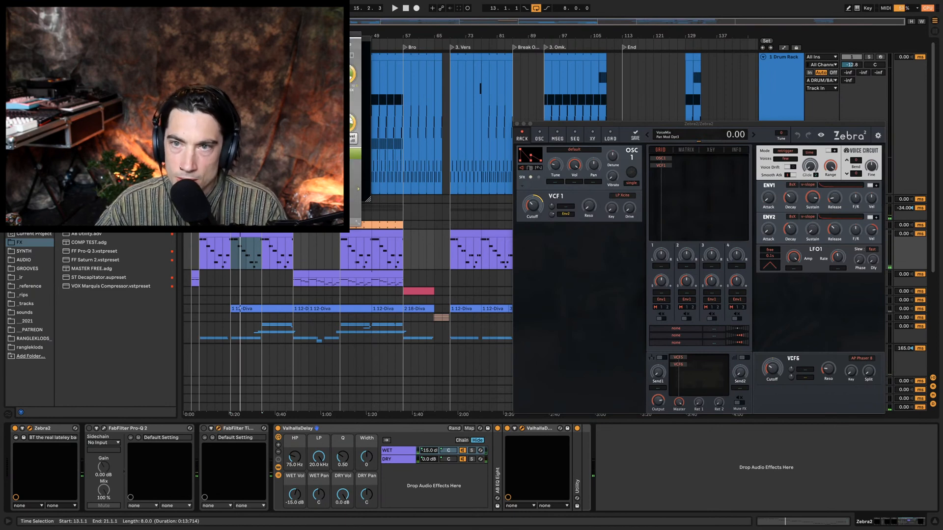
left_click_drag(290, 496, 291, 489)
Step: Compare FabFilter Timeless with the ValhallaDelay rack by switching each on and off while the arp loop plays
left_click(278, 428)
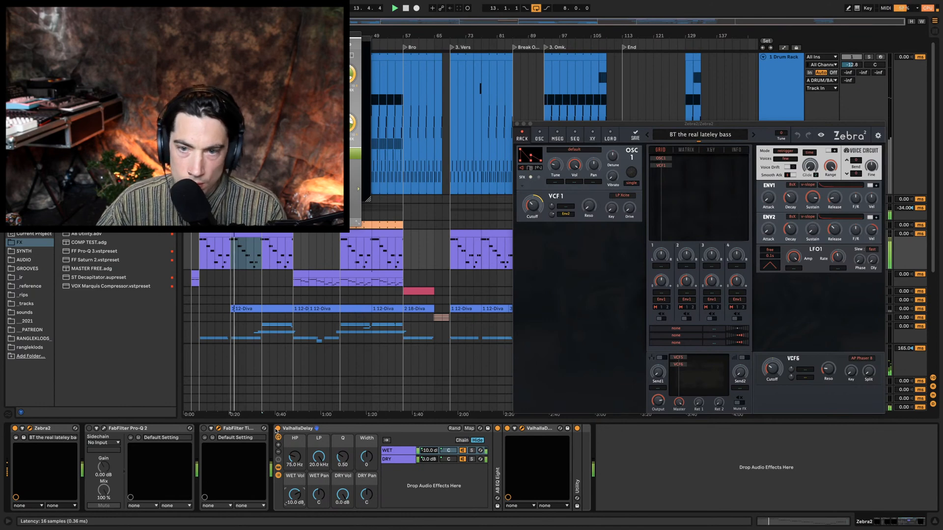
left_click(204, 428)
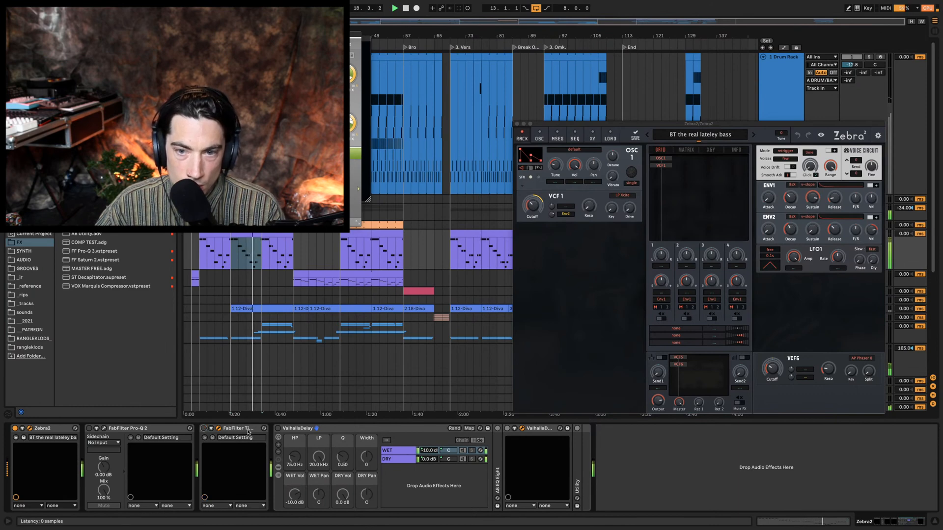
left_click(278, 428)
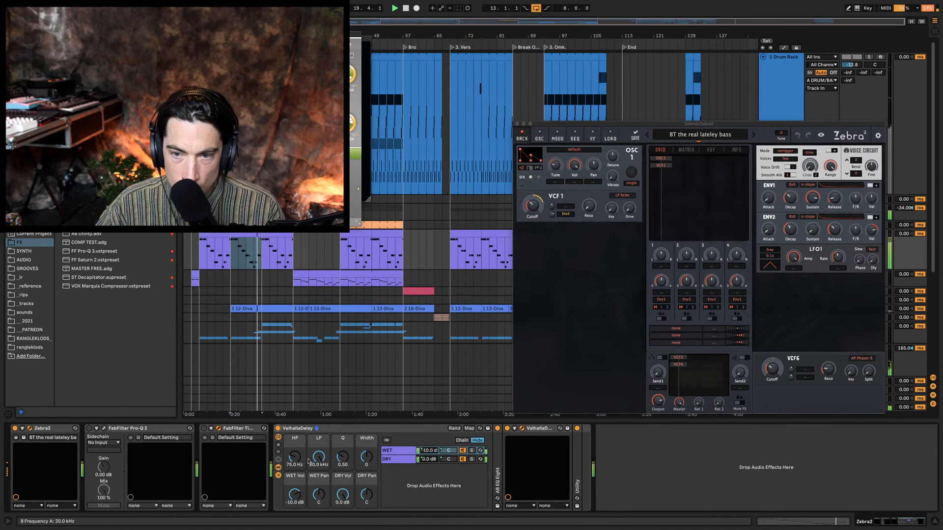
left_click(521, 428)
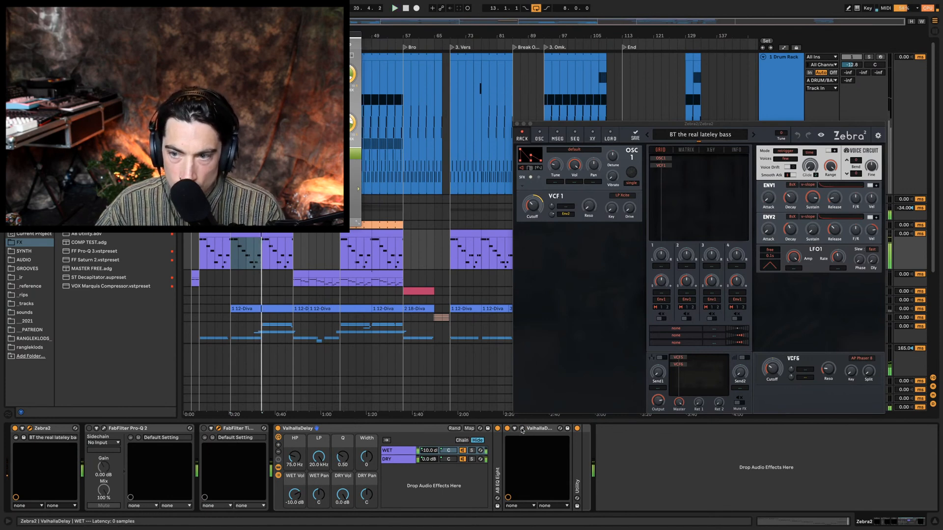
left_click(521, 428)
key("space")
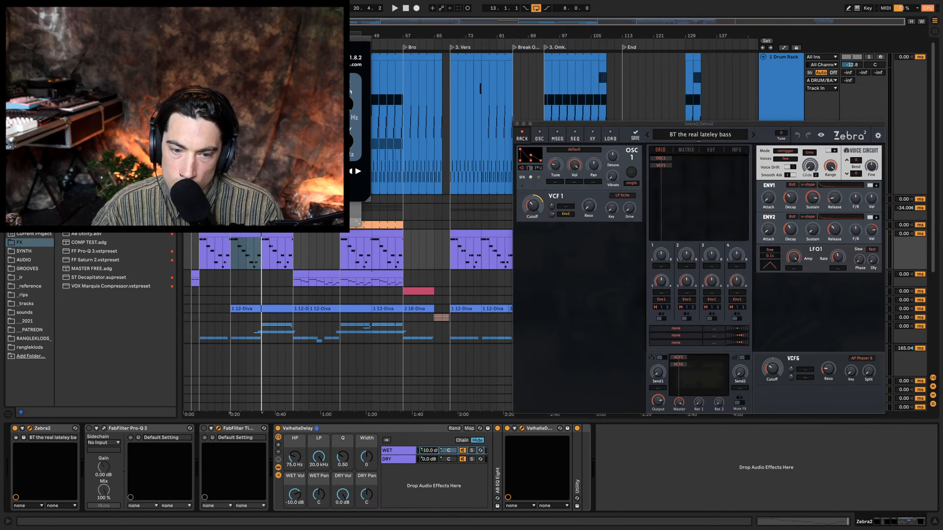
key("space")
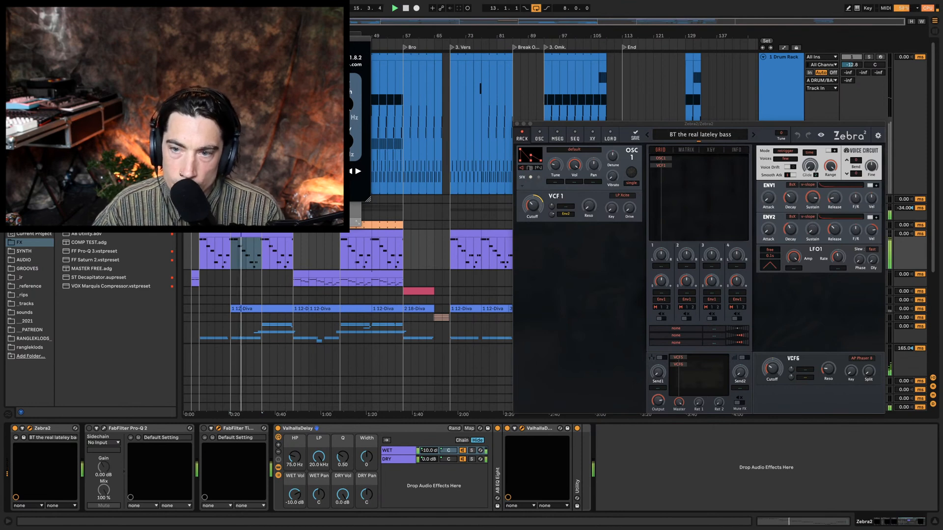
left_click(278, 429)
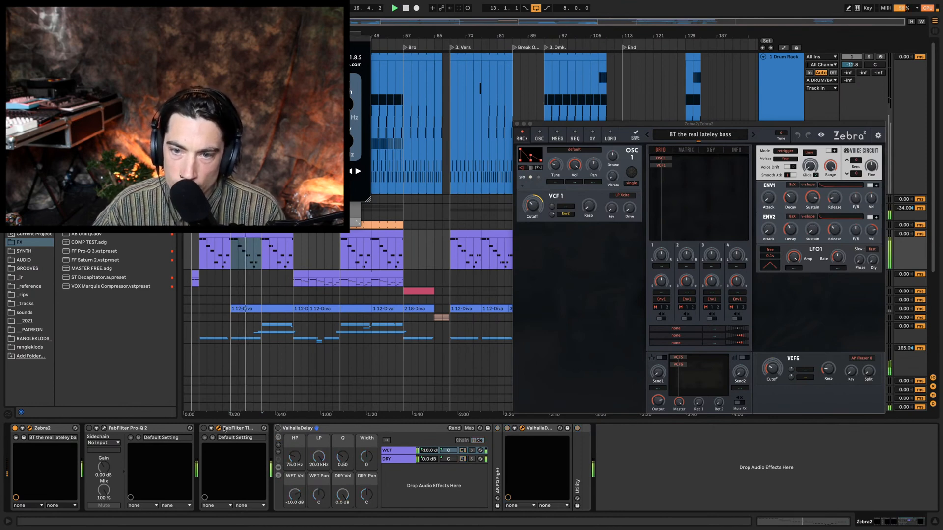
left_click(204, 429)
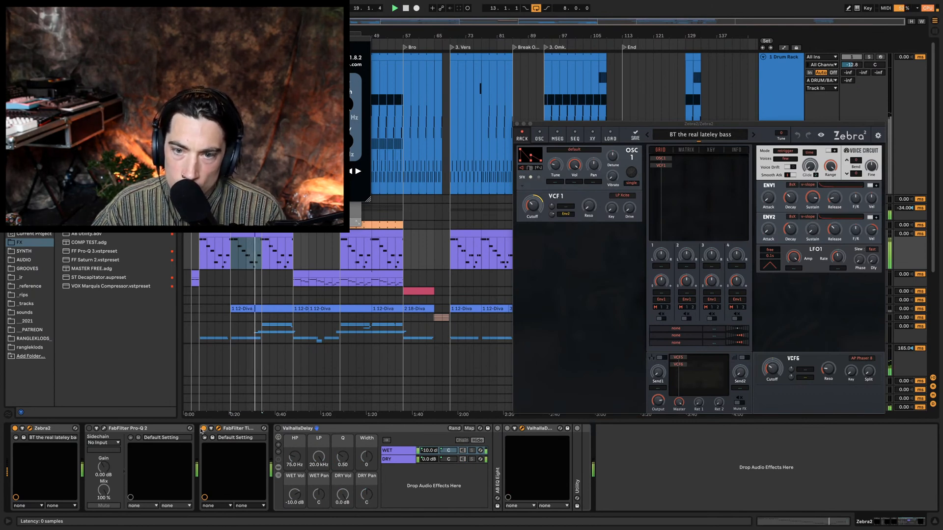
Step: Delete FabFilter Timeless and FabFilter Pro-Q 2 from the Zebra2 track, keeping the ValhallaDelay rack
left_click(229, 429)
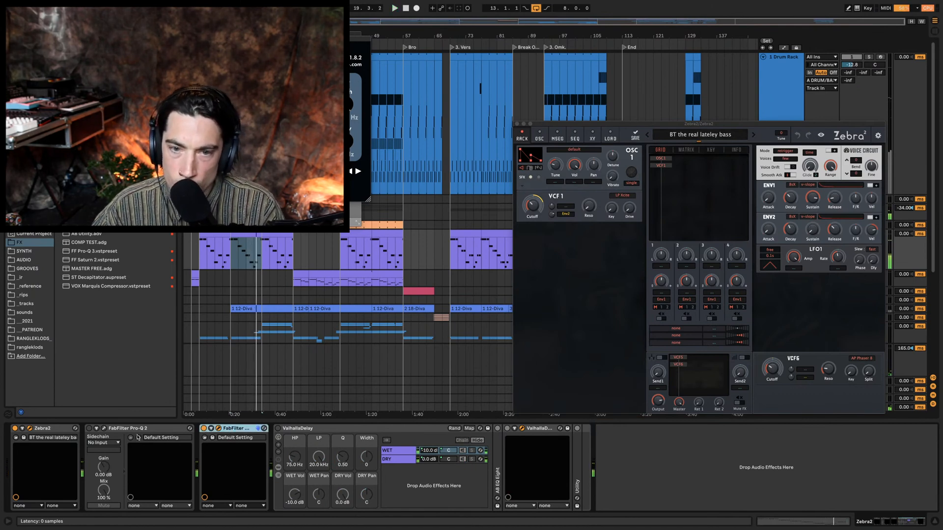
key("Delete")
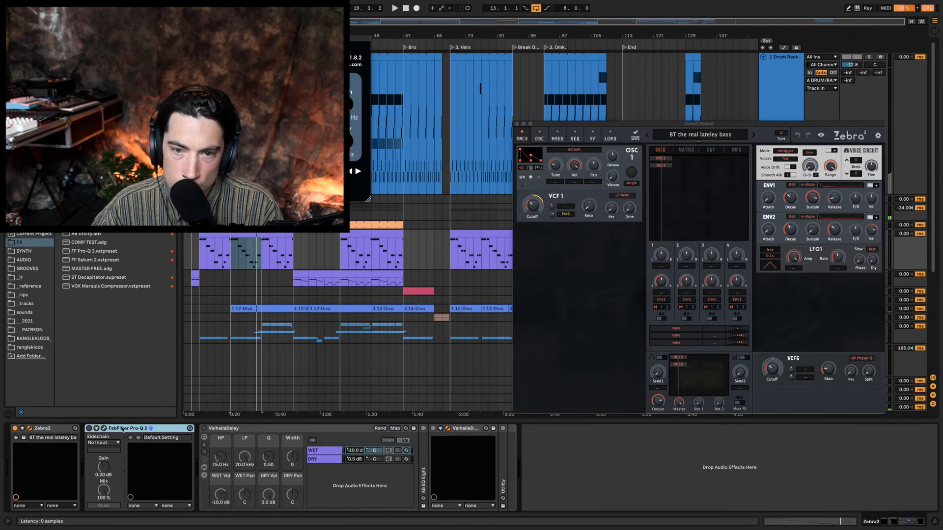
key("Delete")
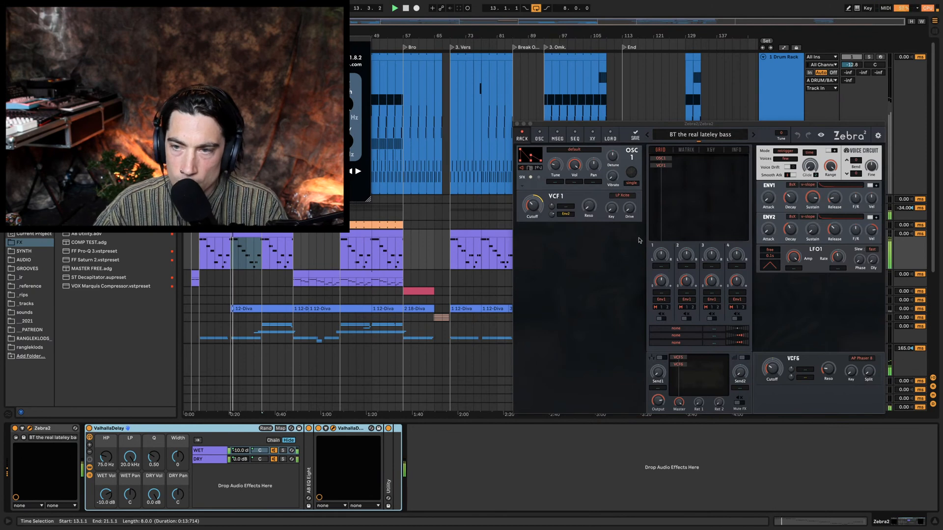
Step: Find a Chorus plug-in in the FX folder and add it after the ValhallaDelay rack on the Zebra2 track
key("alt+super+p")
left_click(780, 243)
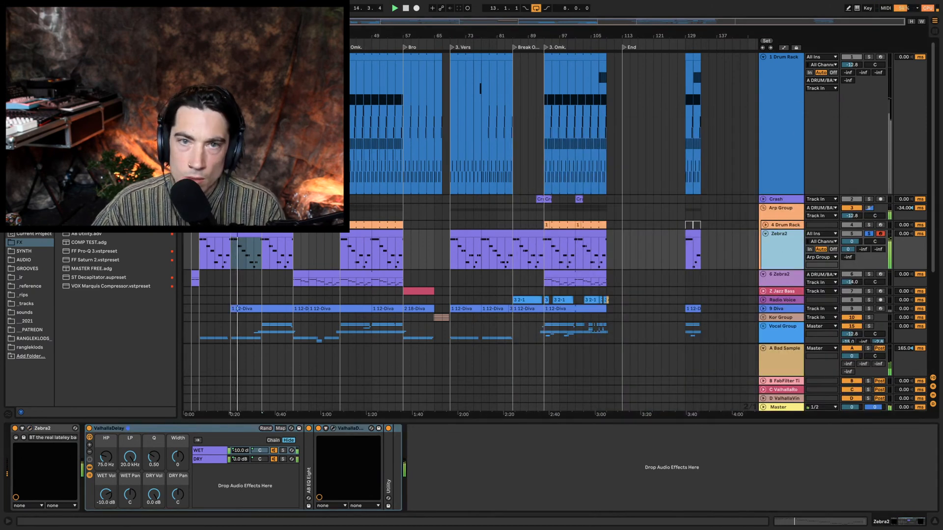
key("space")
left_click(20, 243)
left_click(59, 137)
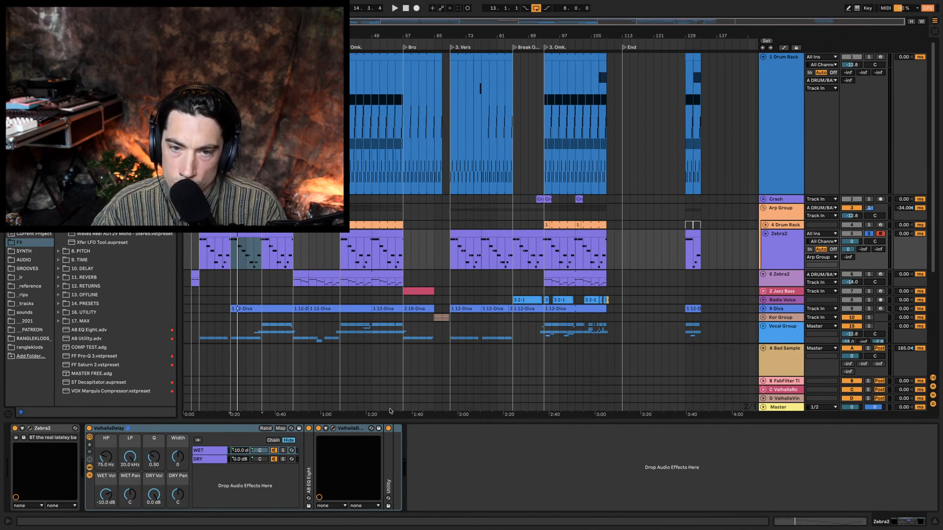
key("space")
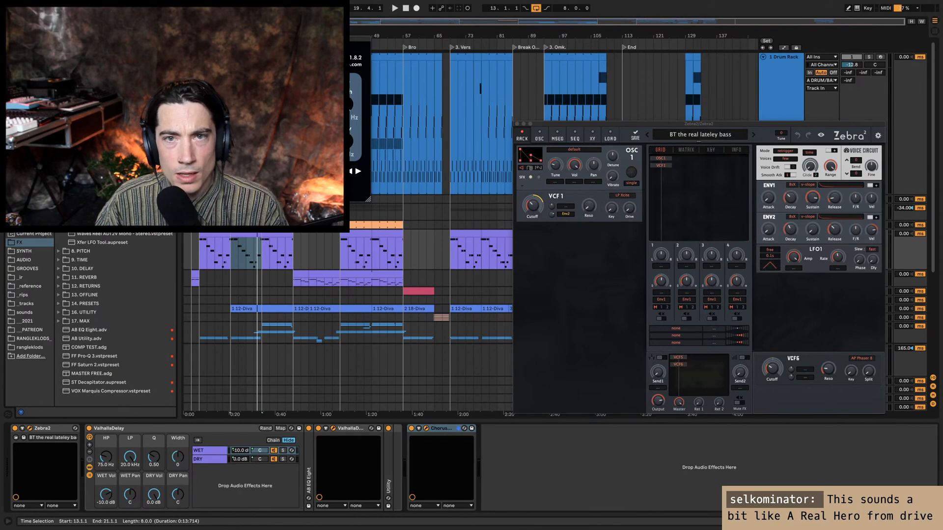
Step: Audition the Chorus plug-in, then move it into the DRY chain of the ValhallaDelay rack and leave it enabled
key("space")
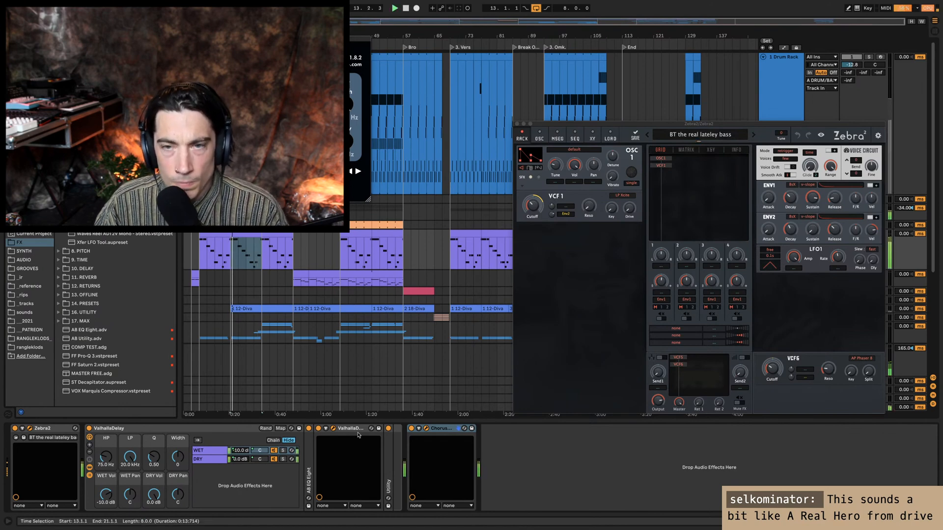
left_click(412, 429)
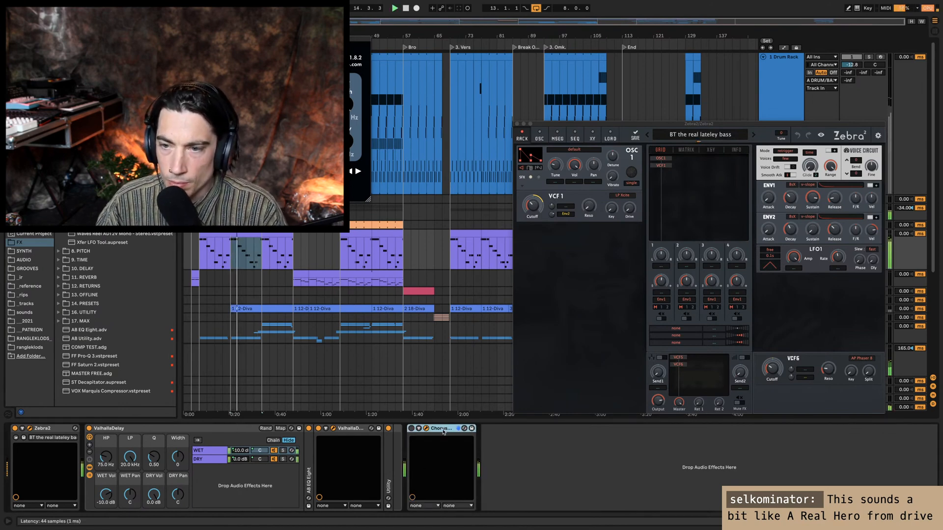
left_click_drag(442, 429, 206, 461)
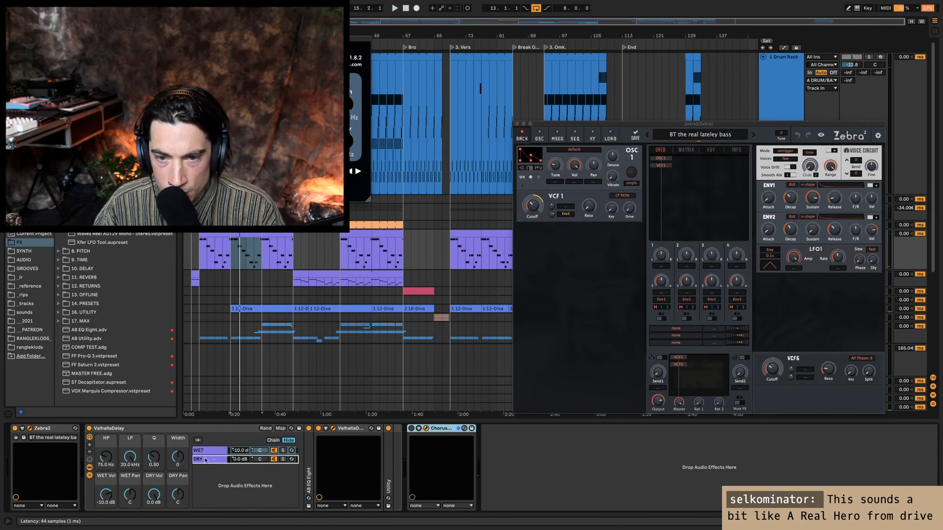
left_click_drag(265, 463, 264, 462)
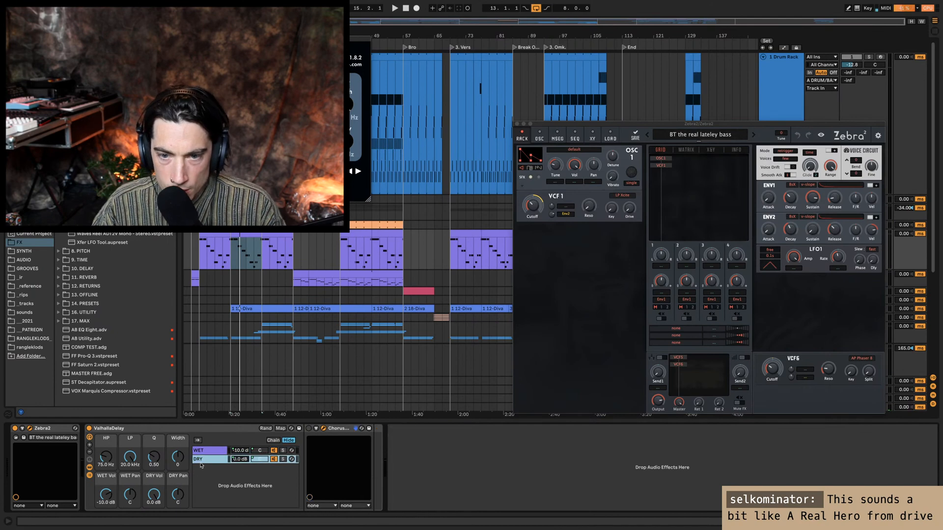
left_click(316, 430)
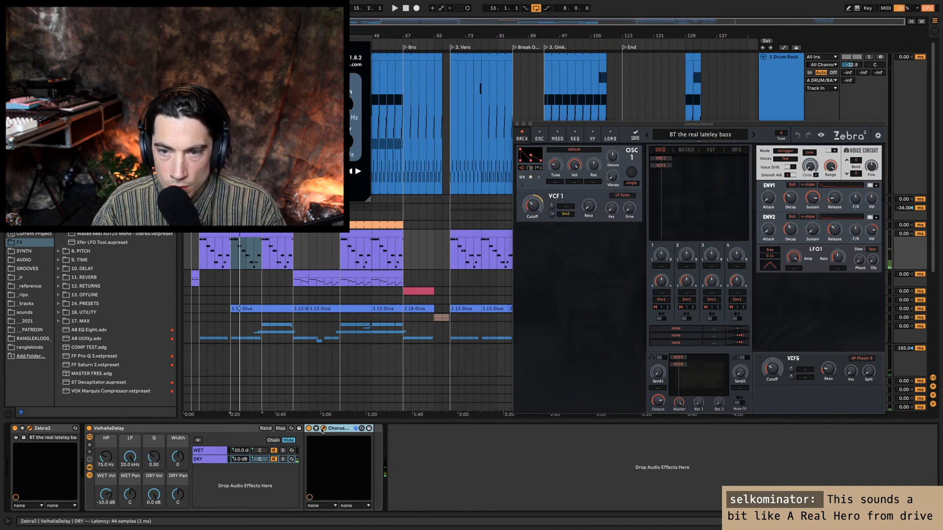
key("space")
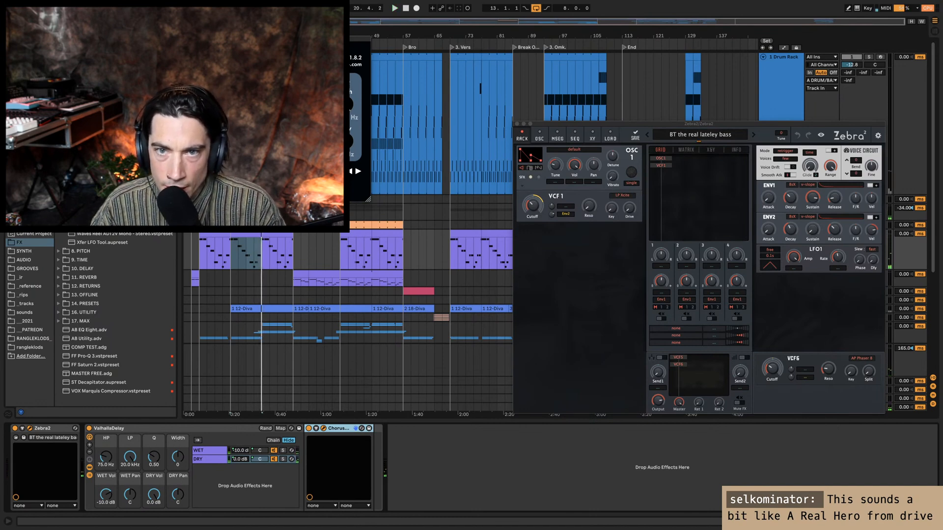
key("super+alt+p")
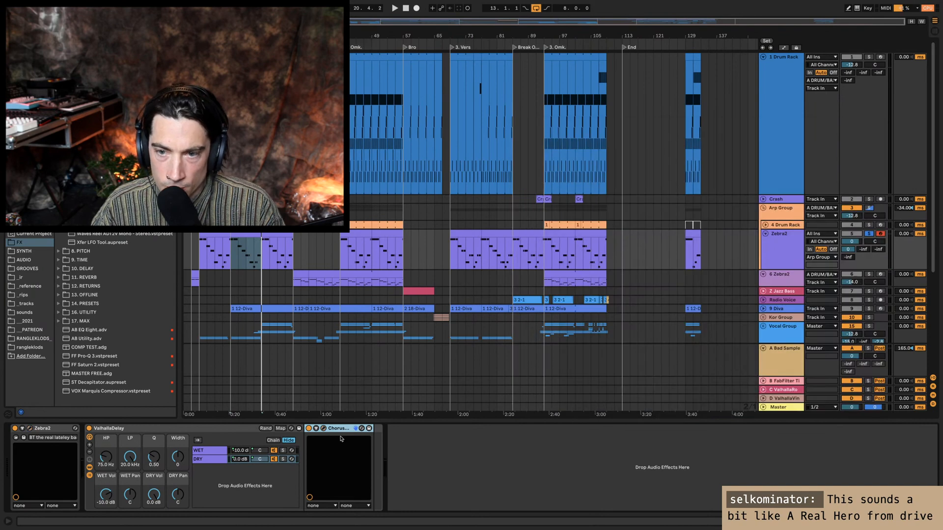
left_click(209, 457)
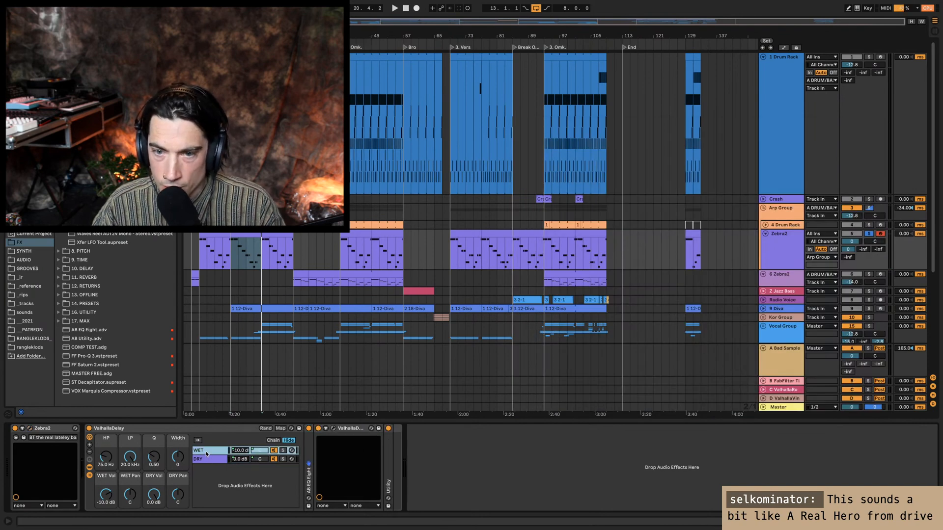
left_click(327, 437)
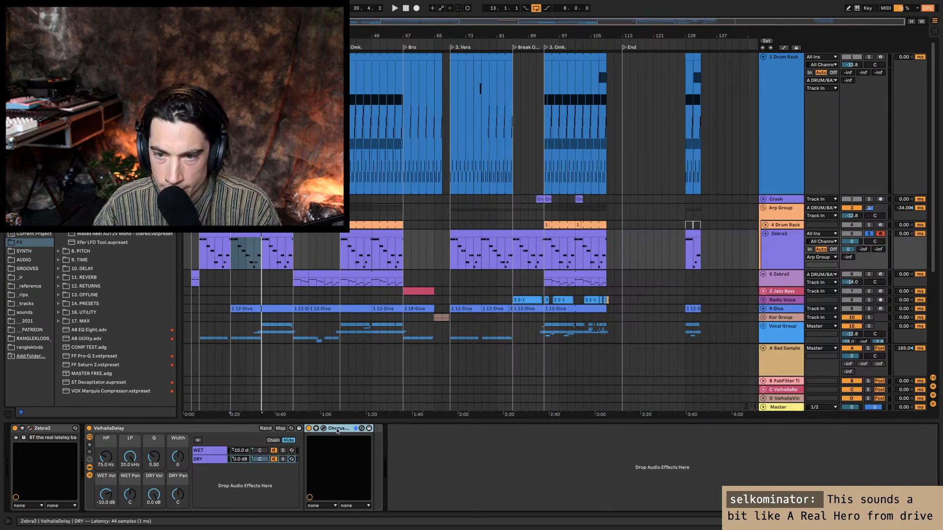
left_click_drag(788, 211, 788, 212)
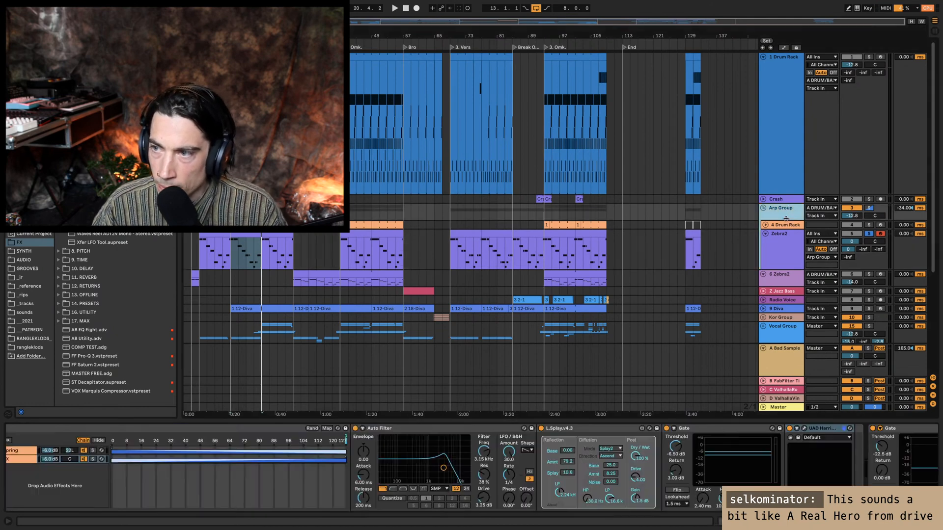
left_click(785, 224)
left_click(907, 252)
key("super+r")
key("Escape")
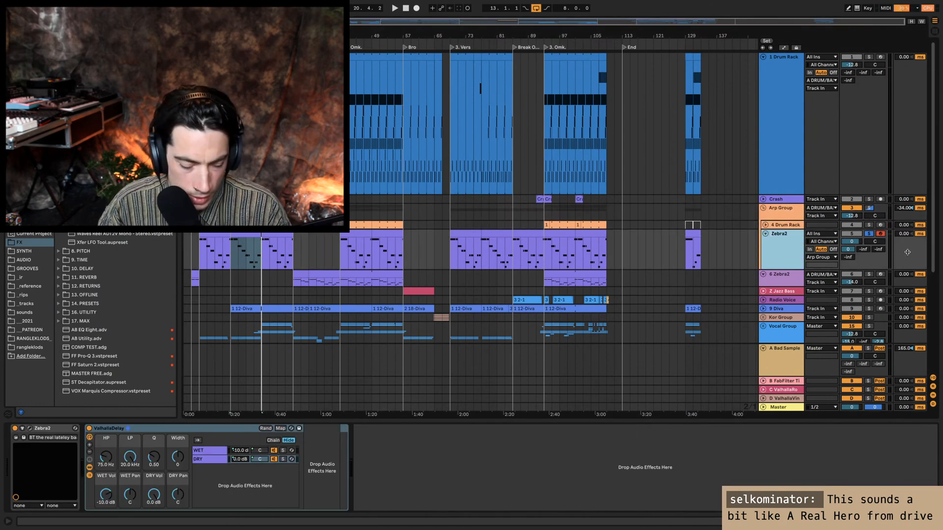
left_click(783, 211)
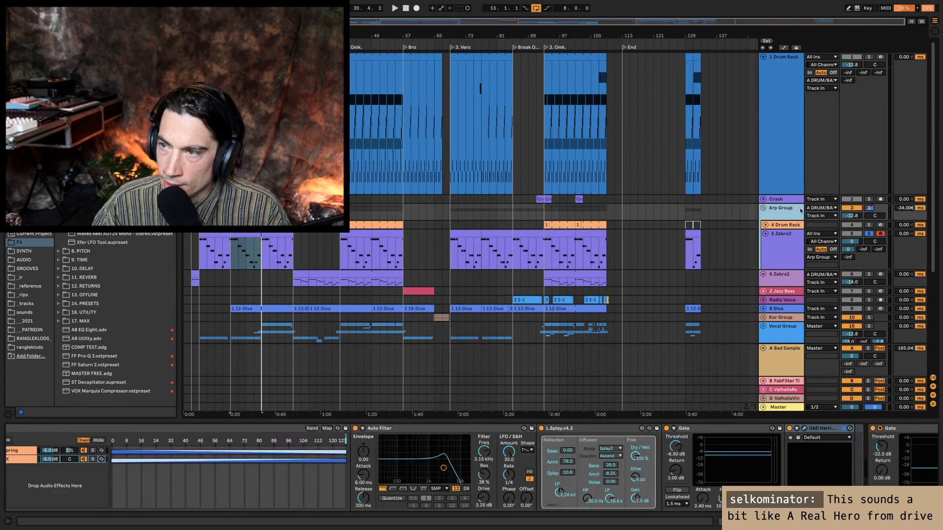
scroll(775, 433, "right", 5)
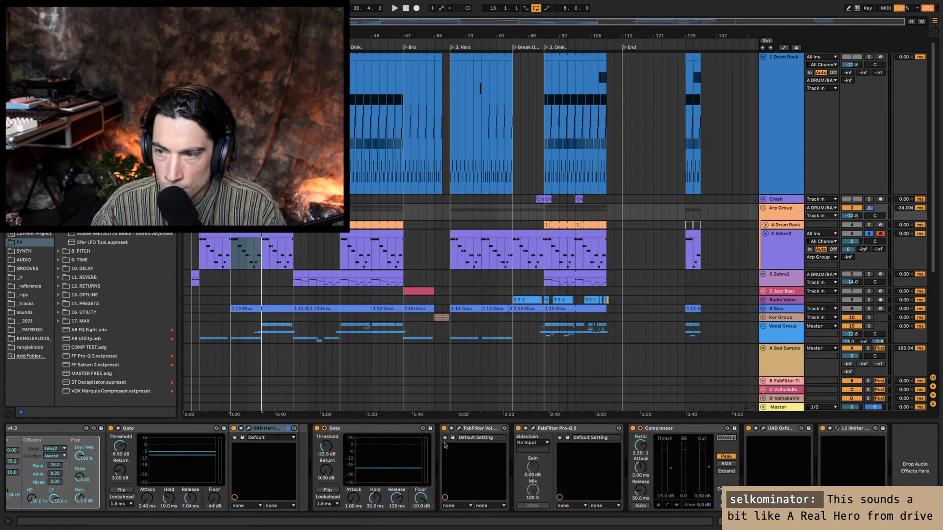
left_click(640, 428)
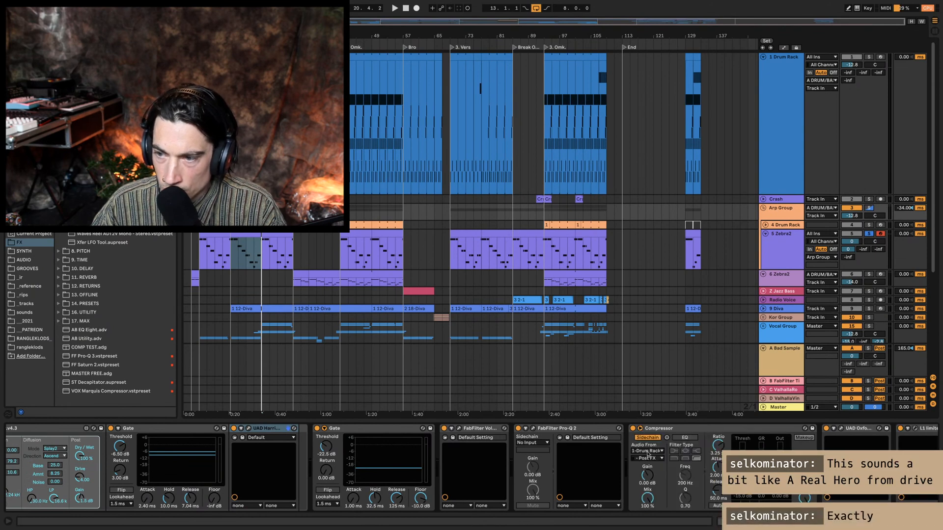
left_click(661, 429)
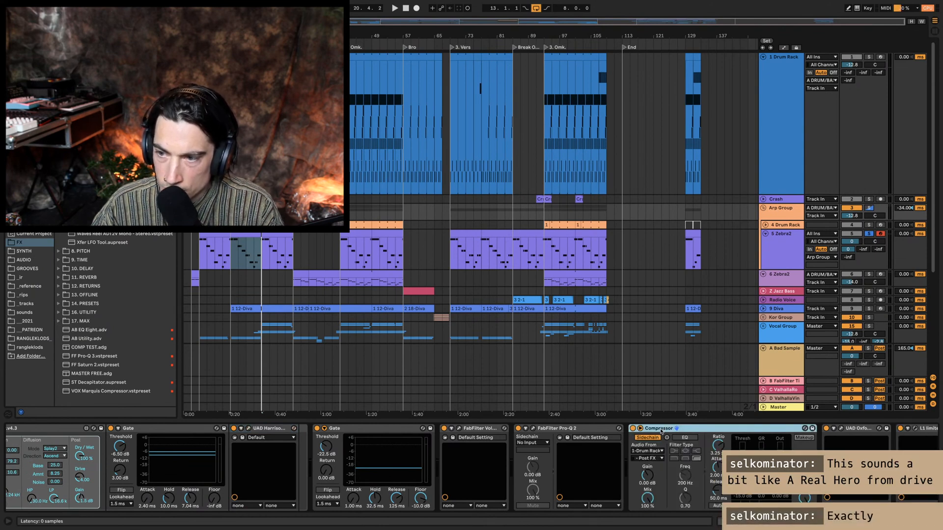
key("Delete")
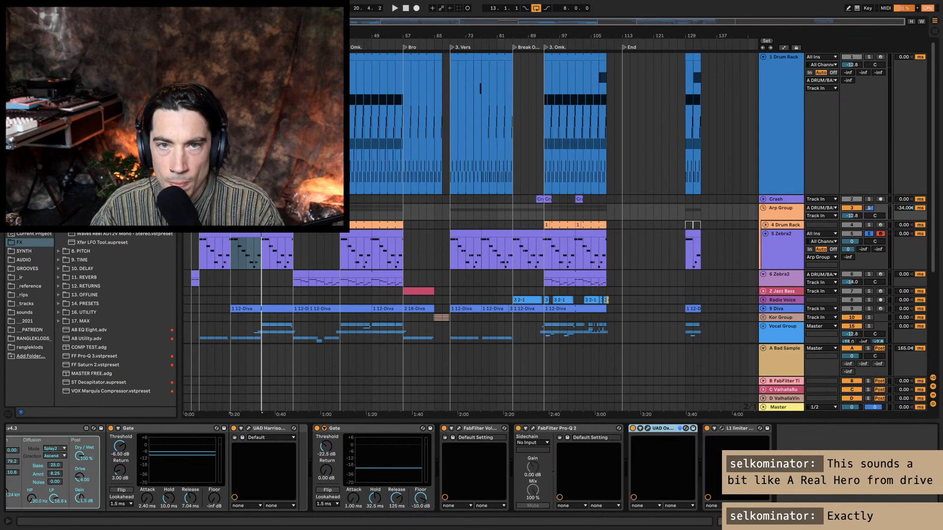
scroll(115, 319, "down", 5)
scroll(116, 314, "up", 5)
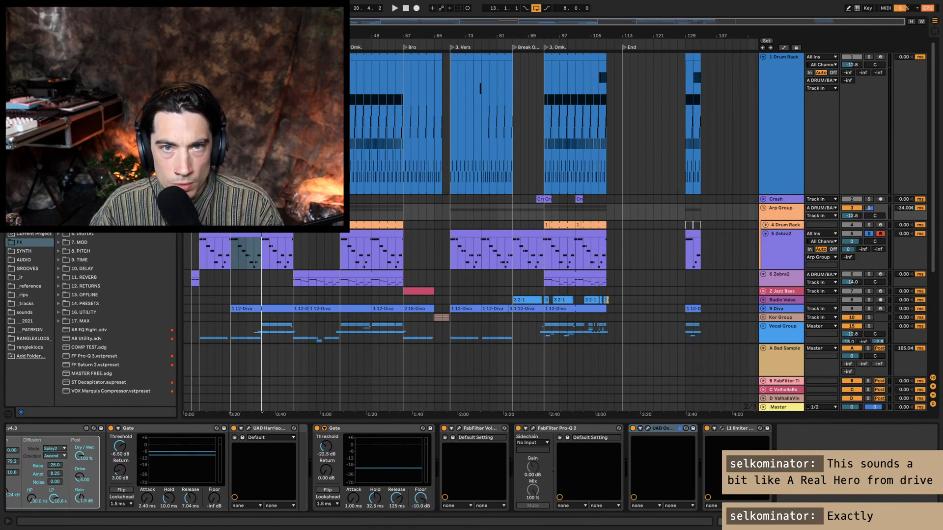
left_click_drag(108, 196, 664, 506)
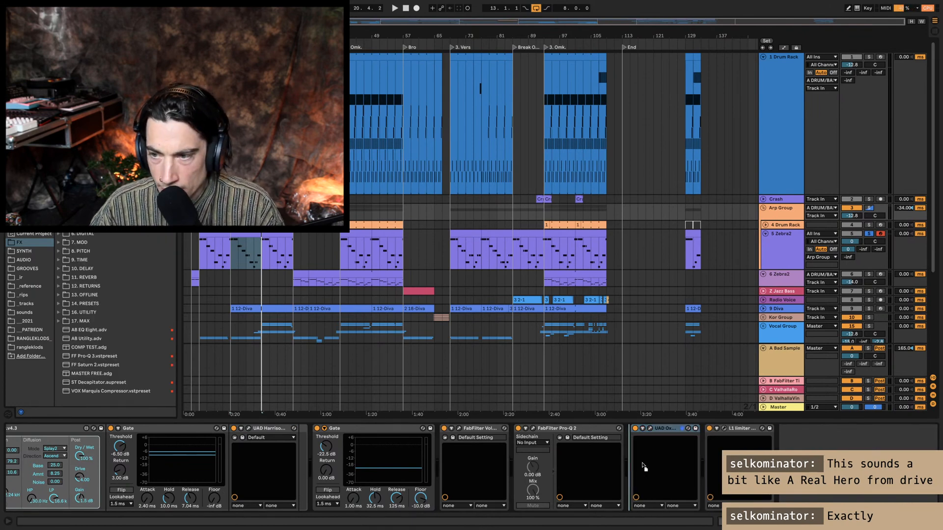
left_click_drag(643, 466, 713, 465)
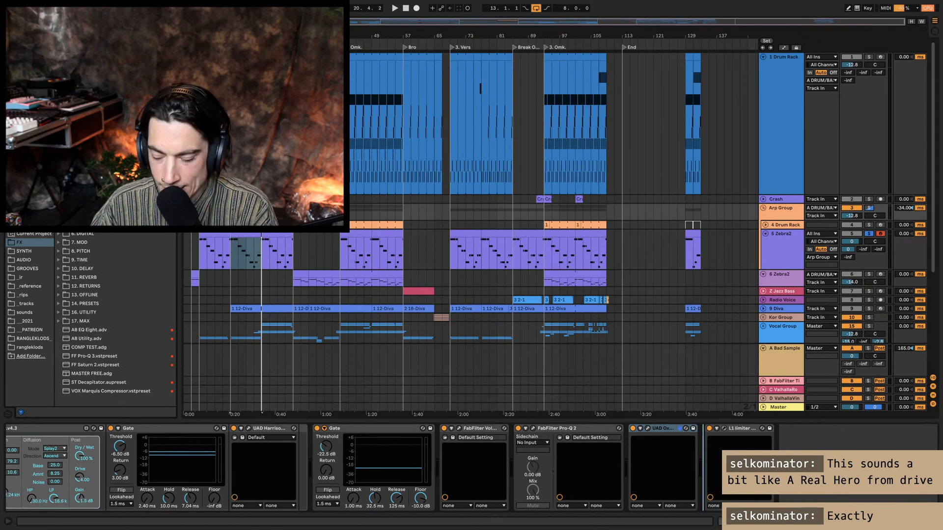
Step: Examine the MIDI clips on the Click and [SC] tracks as possible sidechain triggers
left_click(455, 232)
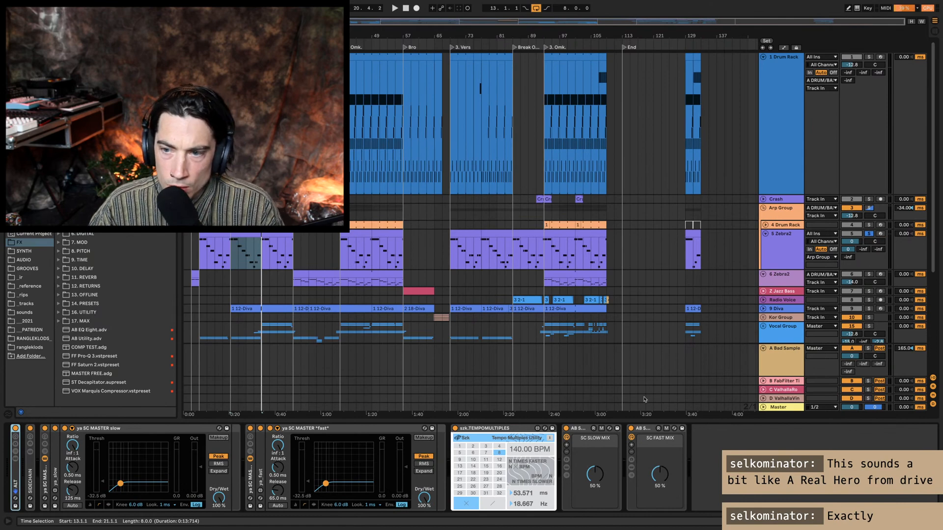
scroll(587, 326, "down", 5)
left_click(422, 316)
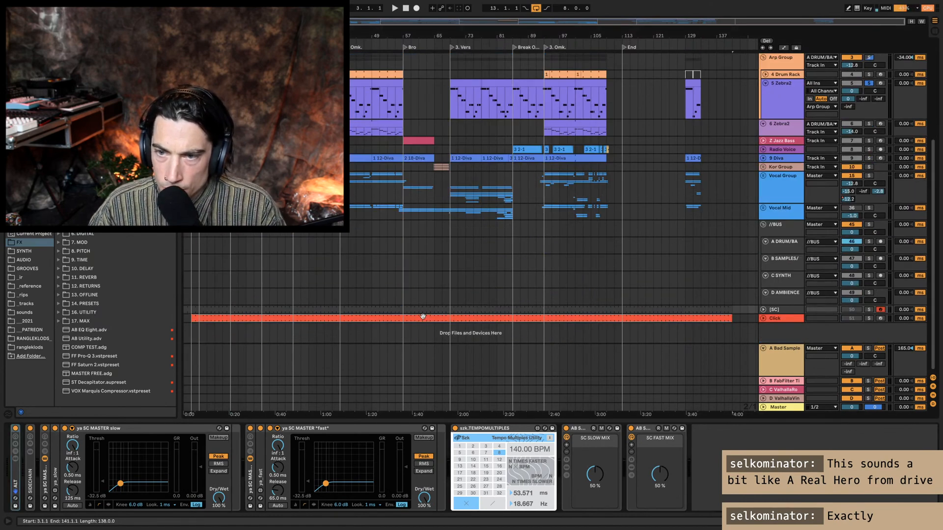
double_click(422, 317)
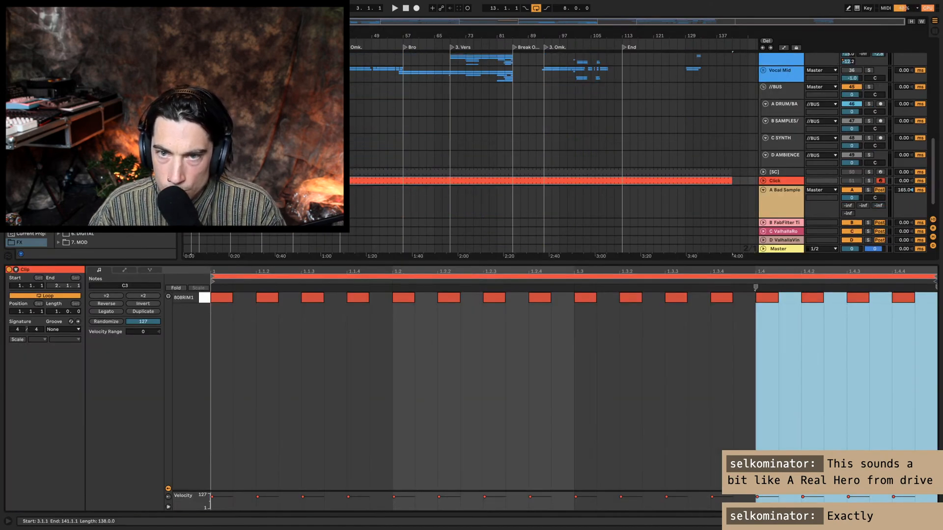
left_click(423, 172)
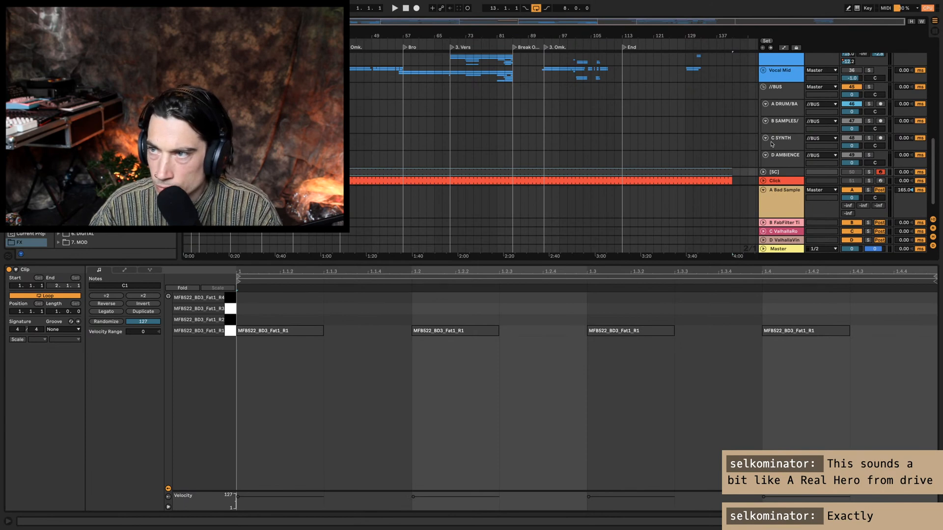
scroll(771, 144, "up", 6)
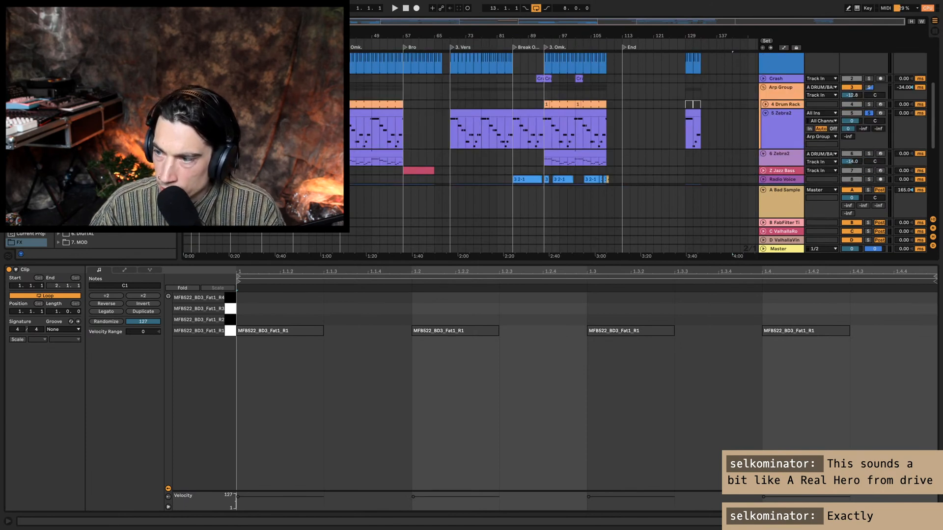
key("super+alt+l")
left_click(767, 199)
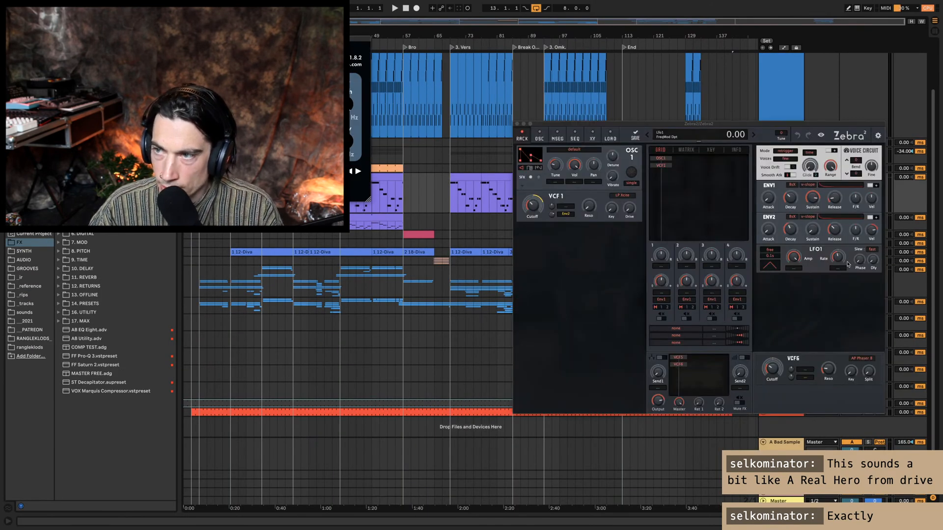
key("super+alt+p")
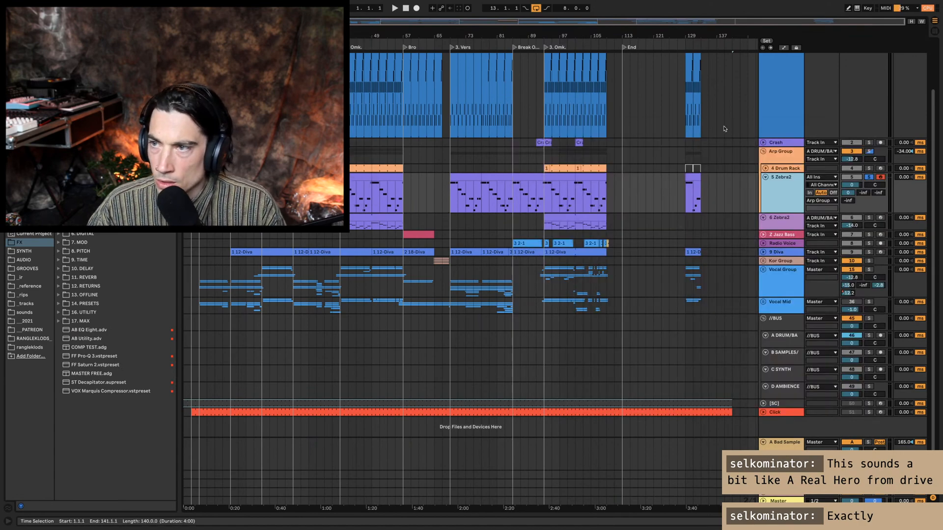
left_click(770, 151)
key("super+alt+l")
key("shift+Tab")
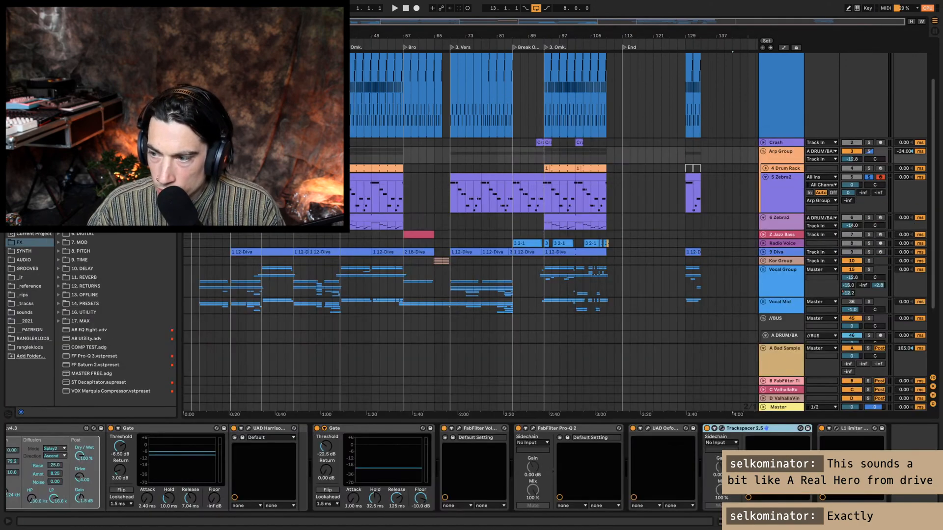
left_click(721, 428)
left_click(722, 443)
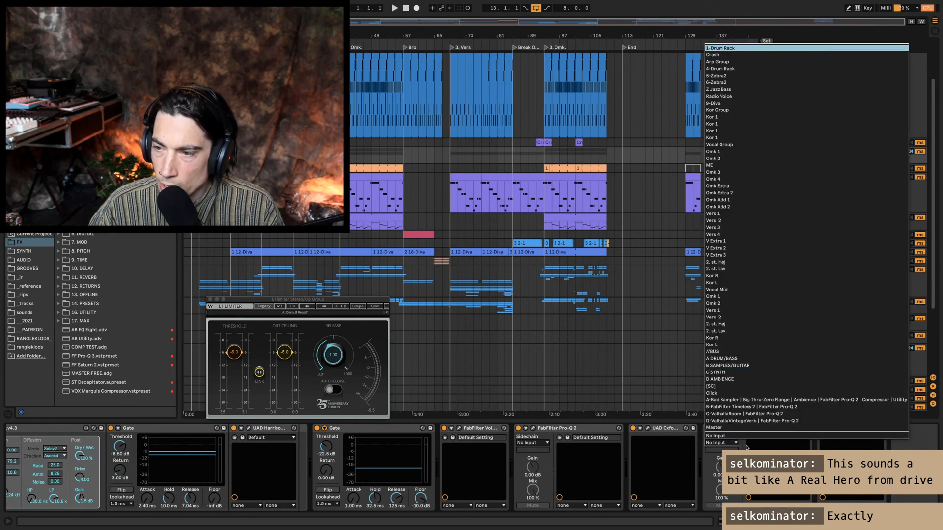
left_click(732, 48)
left_click(724, 450)
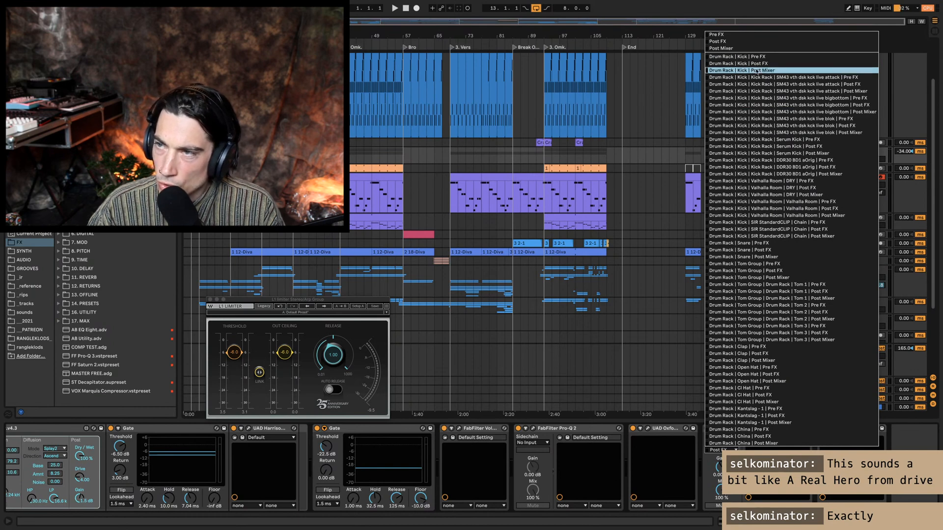
left_click(743, 193)
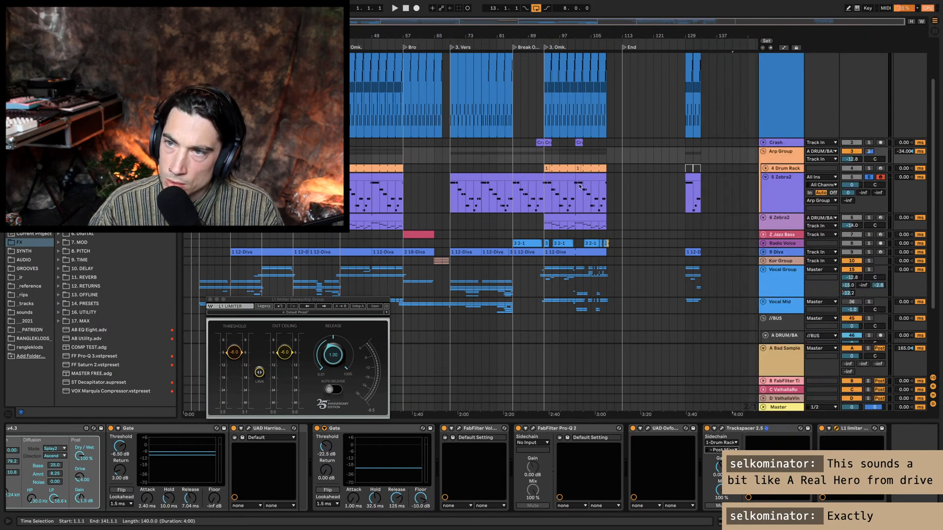
key("space")
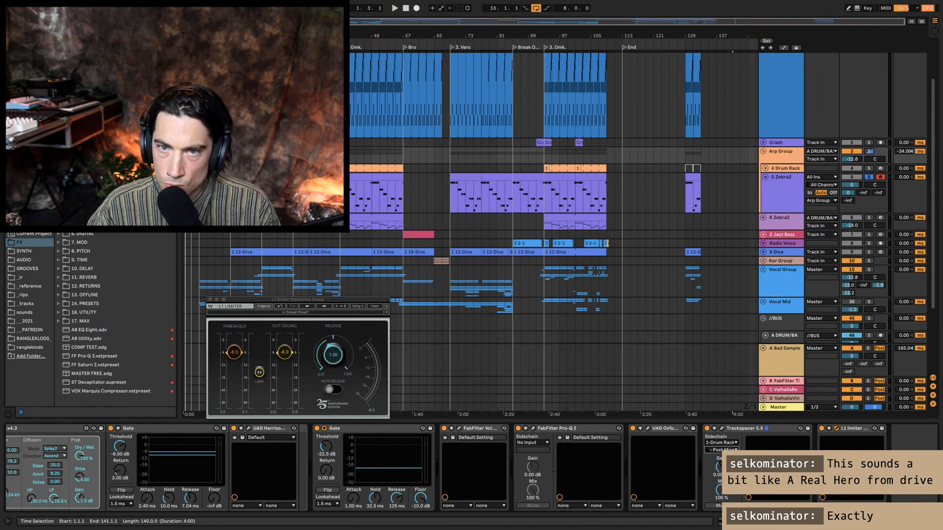
left_click(209, 177)
key("space")
key("alt+super+p")
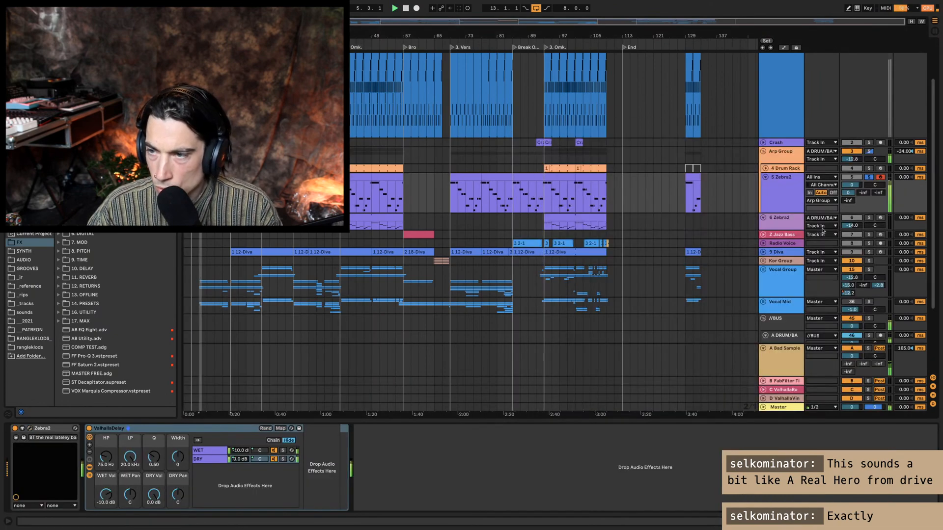
left_click(794, 158)
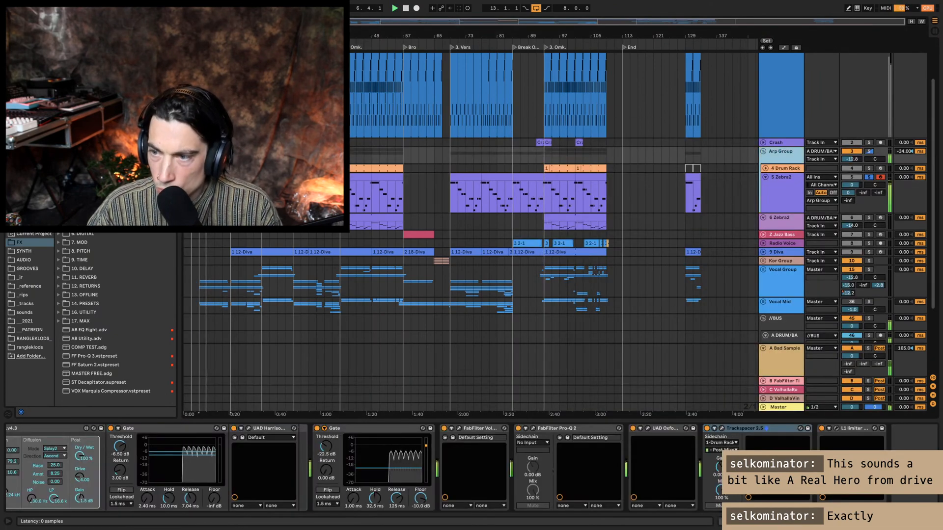
key("alt+super+p")
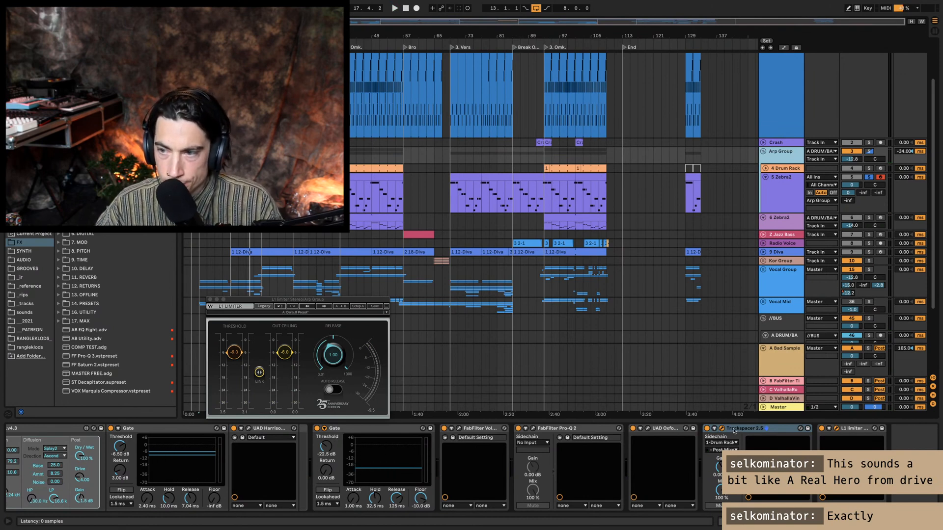
Step: Audition the arp again with the plug-in windows hidden and check the latency of the Arp Group's devices
left_click(734, 431)
key("space")
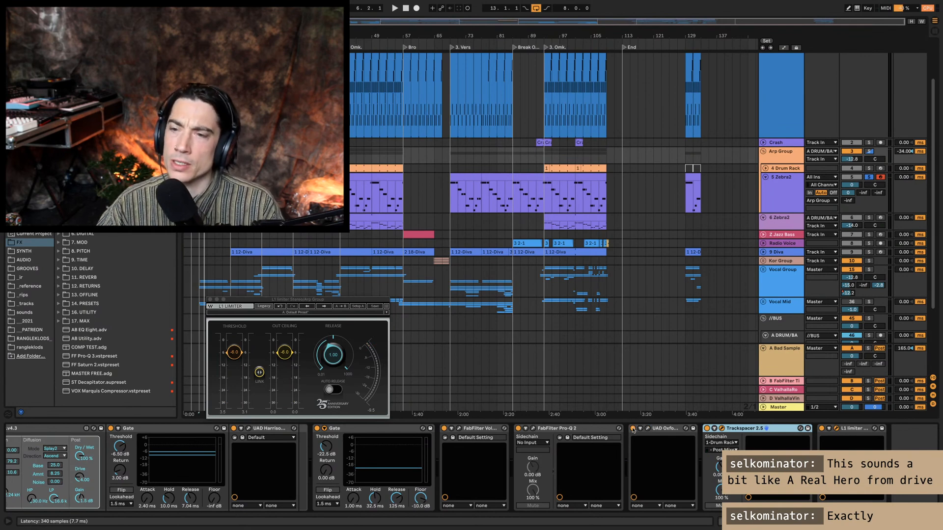
key("space")
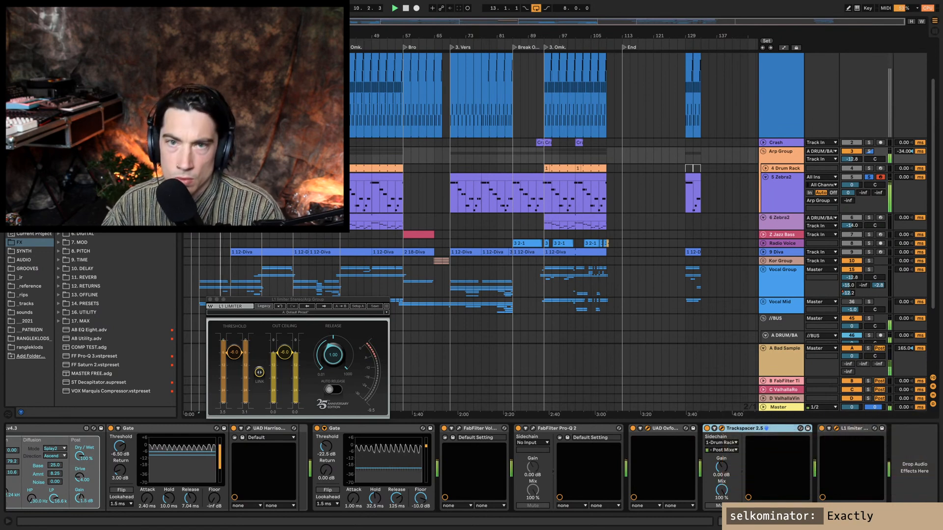
key("alt+super+p")
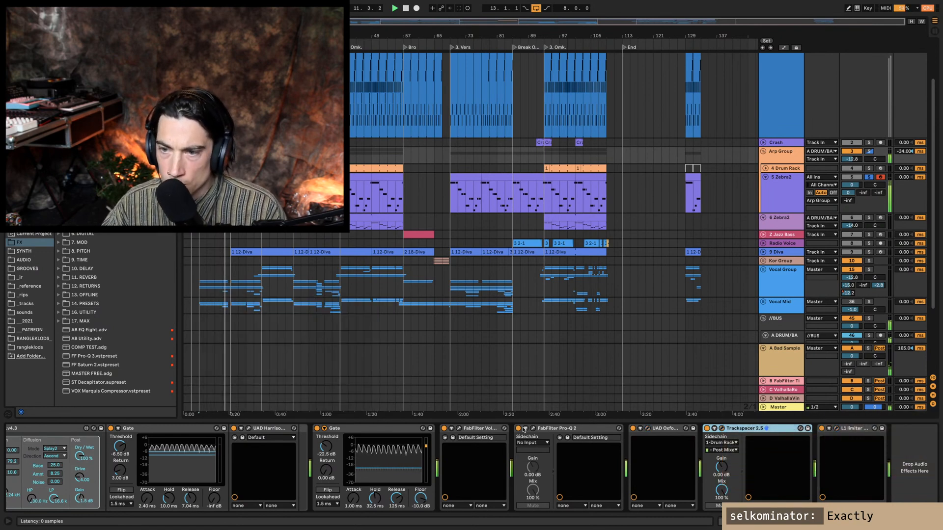
key("space")
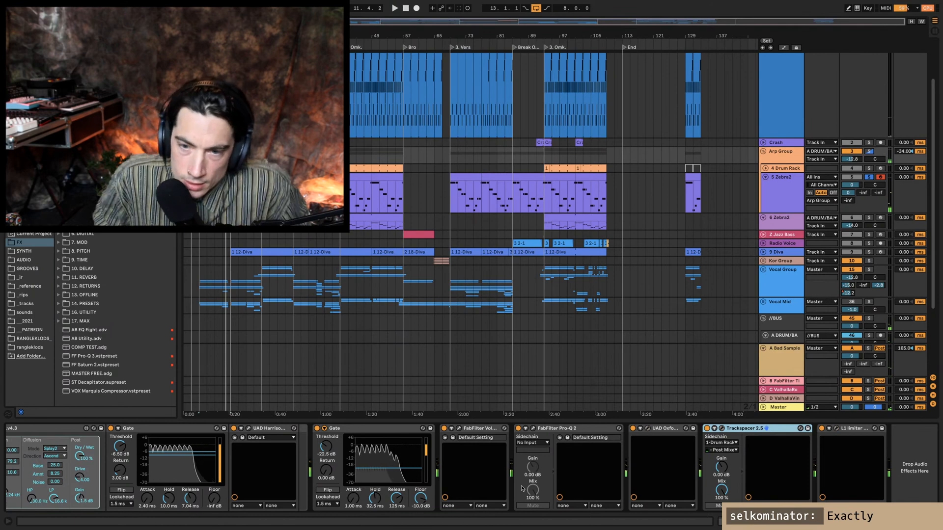
Step: Raise the threshold of the Arp Group's second Gate to -7.01 dB during playback
left_click(324, 428)
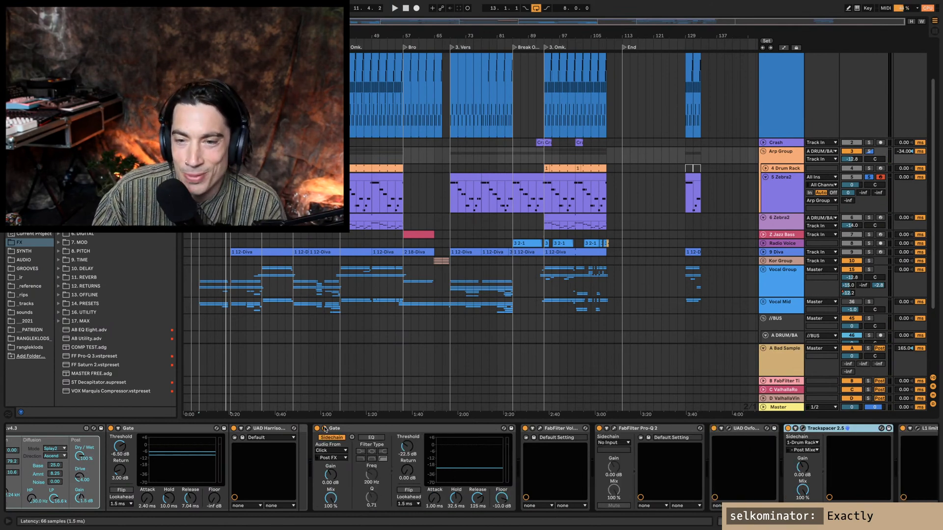
left_click(324, 428)
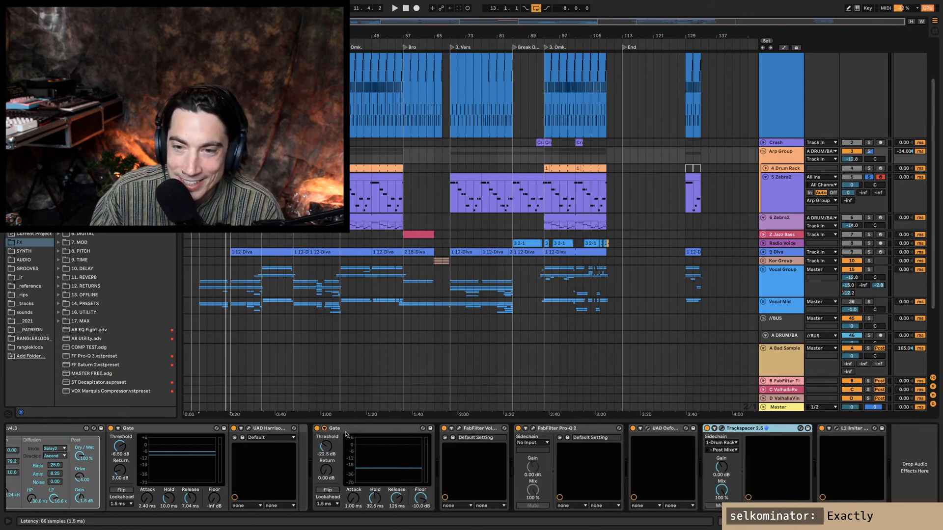
left_click(343, 430)
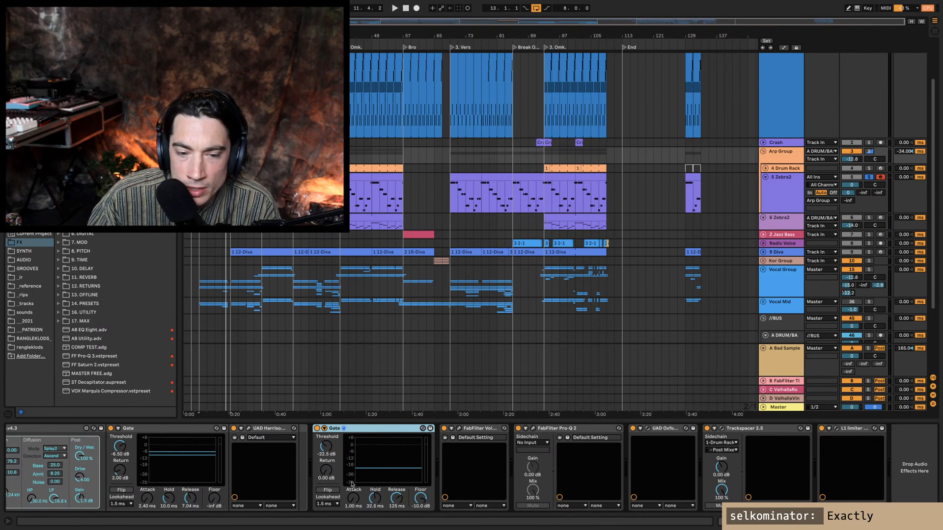
key("space")
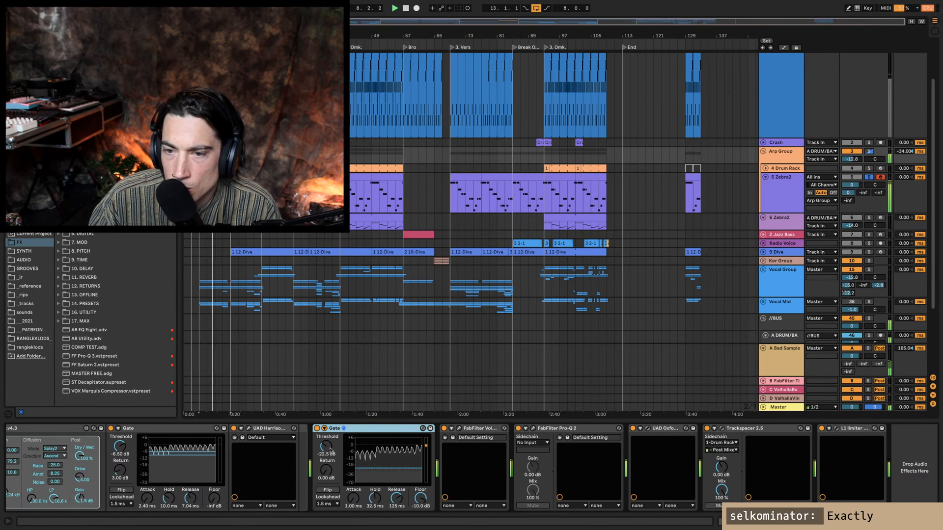
left_click_drag(331, 451, 330, 433)
Step: Expand the sidechain section of the Arp Group's second Gate and check its audio source and tap point
left_click(324, 428)
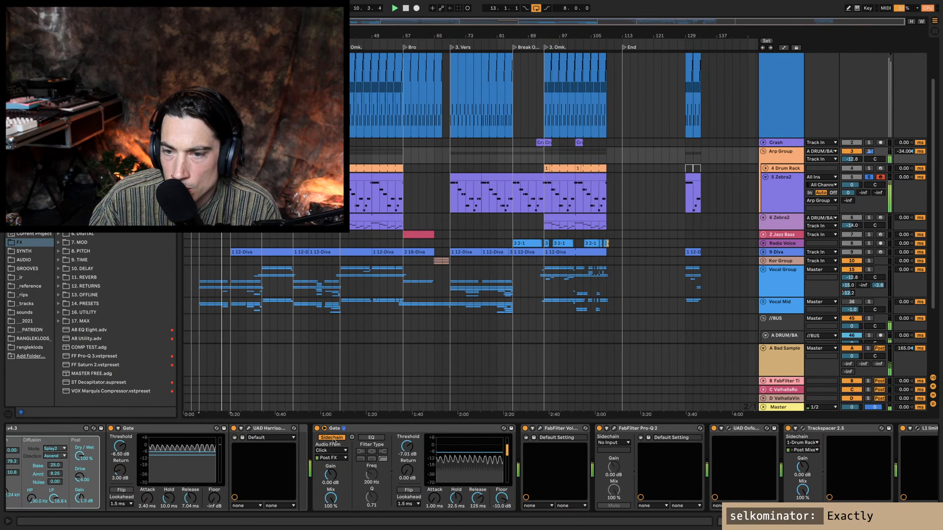
left_click(331, 457)
left_click(334, 471)
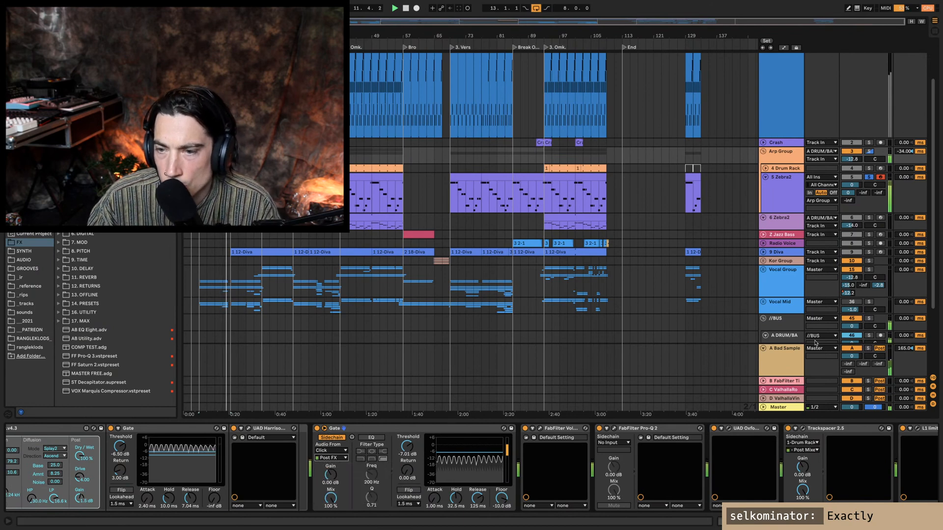
Step: Unfold the Click track, open its MIDI clip to inspect the trigger notes, and rename the track Gate SC
scroll(774, 306, "down", 3)
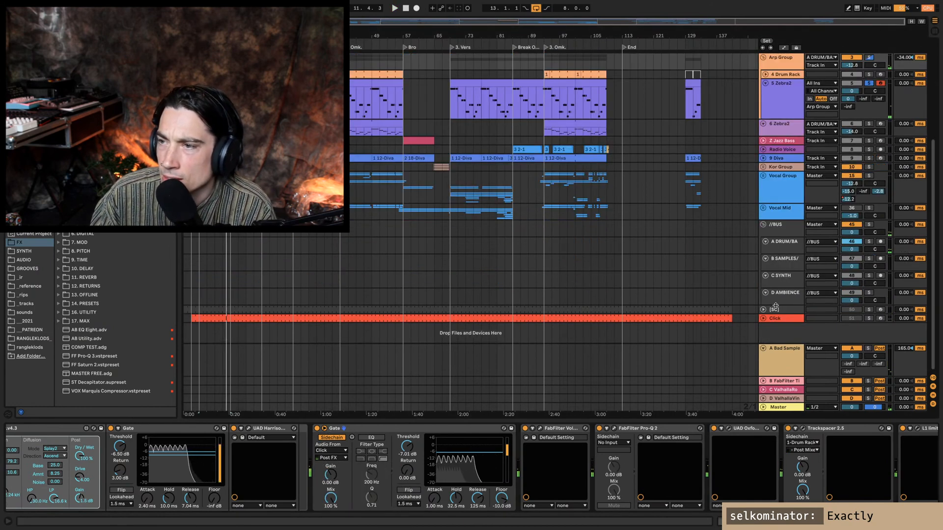
left_click(763, 318)
left_click(320, 323)
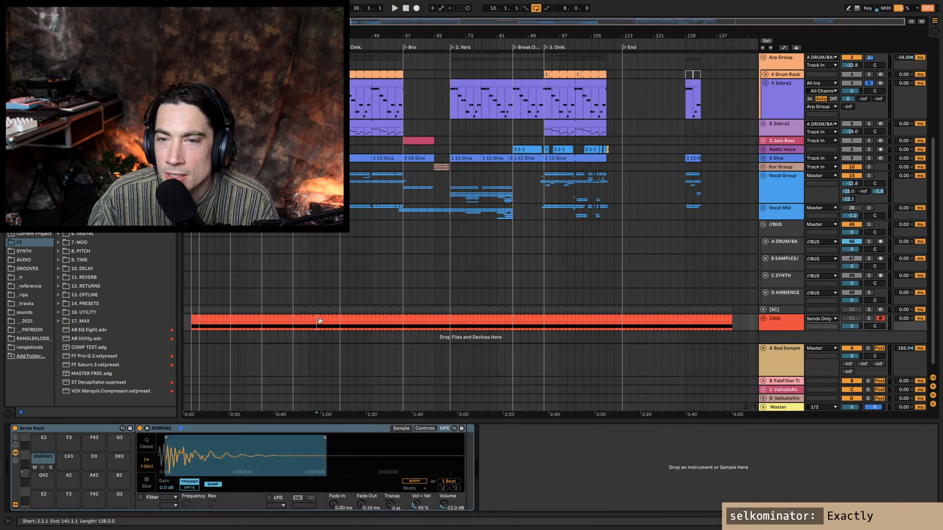
double_click(319, 321)
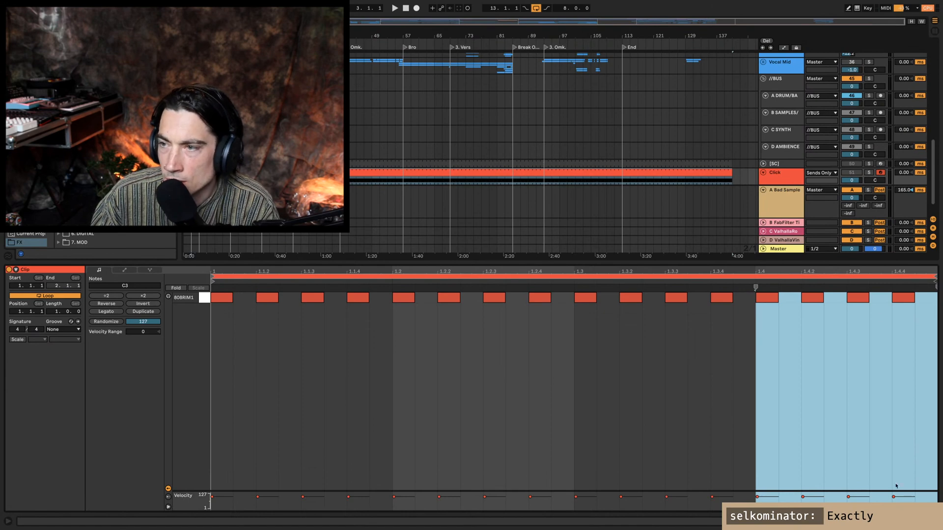
left_click(779, 175)
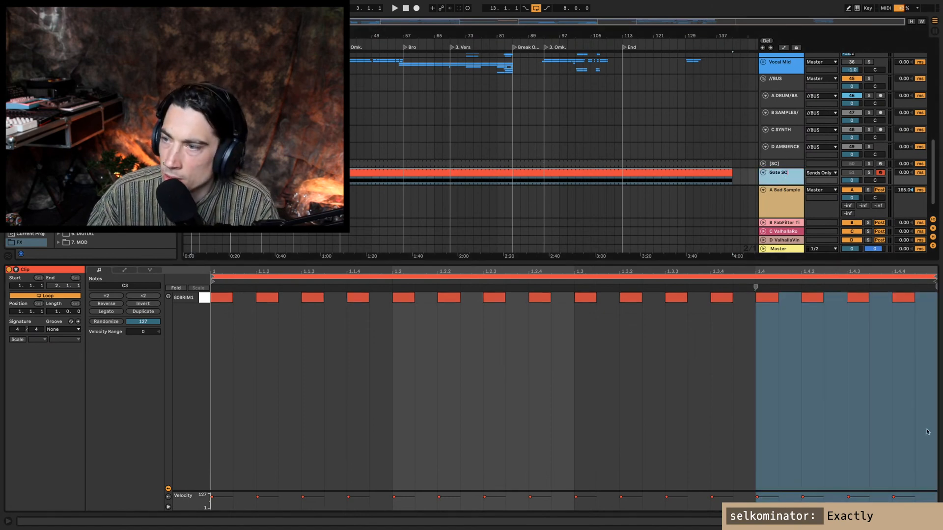
key("alt+super+l")
scroll(779, 240, "up", 3)
left_click(780, 246)
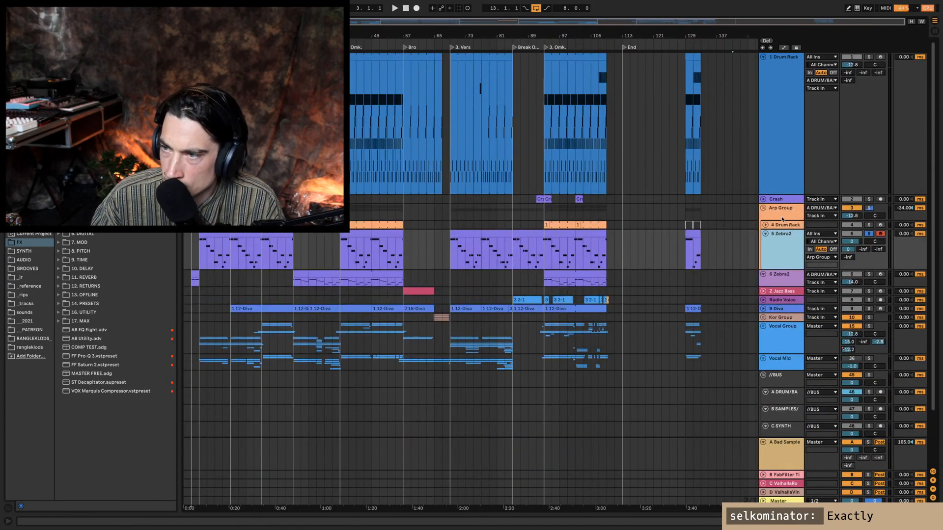
left_click(780, 210)
key("alt+super+l")
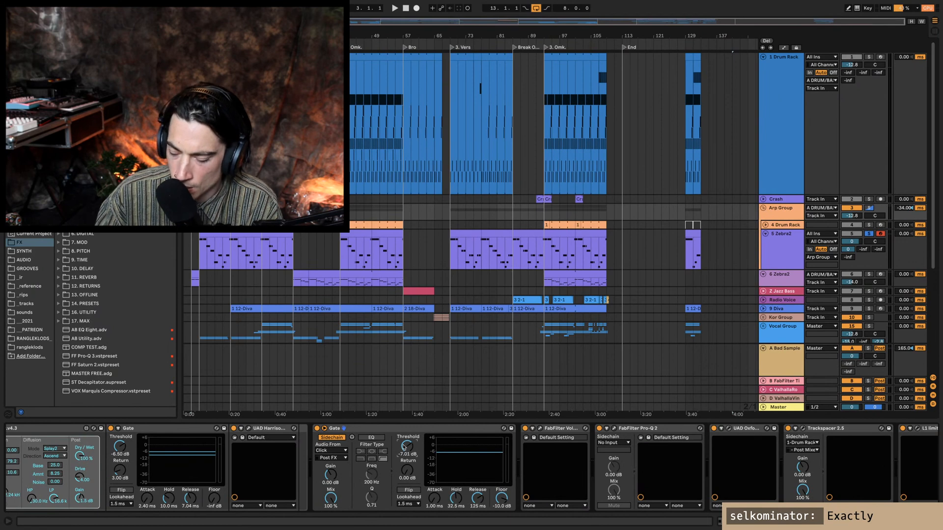
left_click_drag(406, 447, 409, 450)
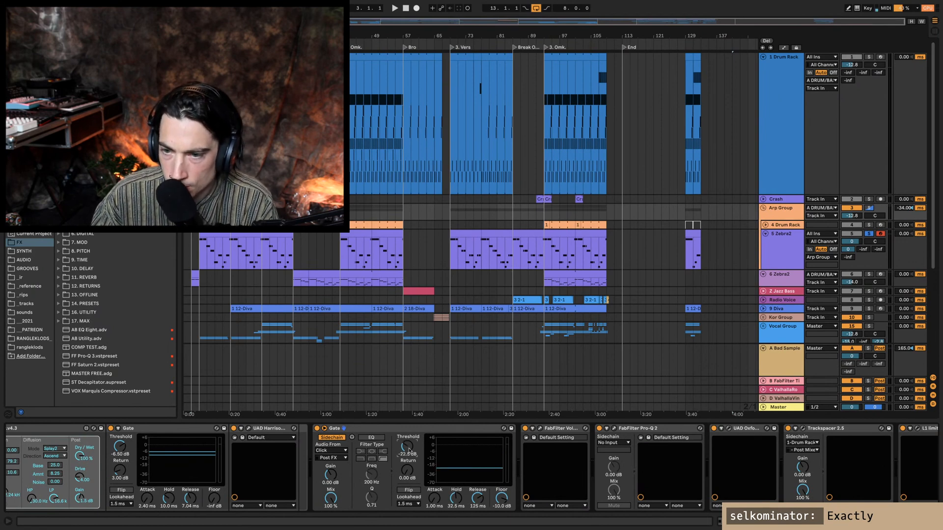
Step: Audition the arp with the second Gate bypassed and active, and shorten its hold to 5.00 ms and release to 100 ms
key("space")
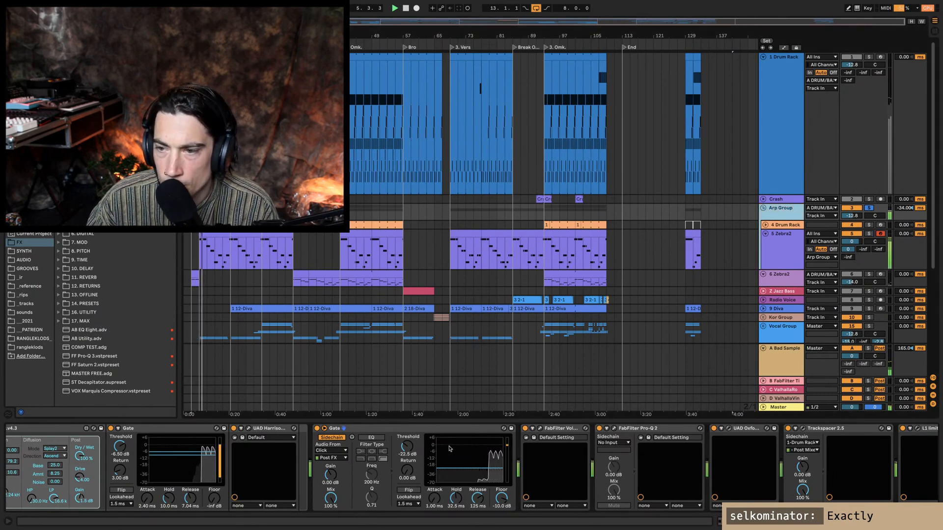
left_click(317, 429)
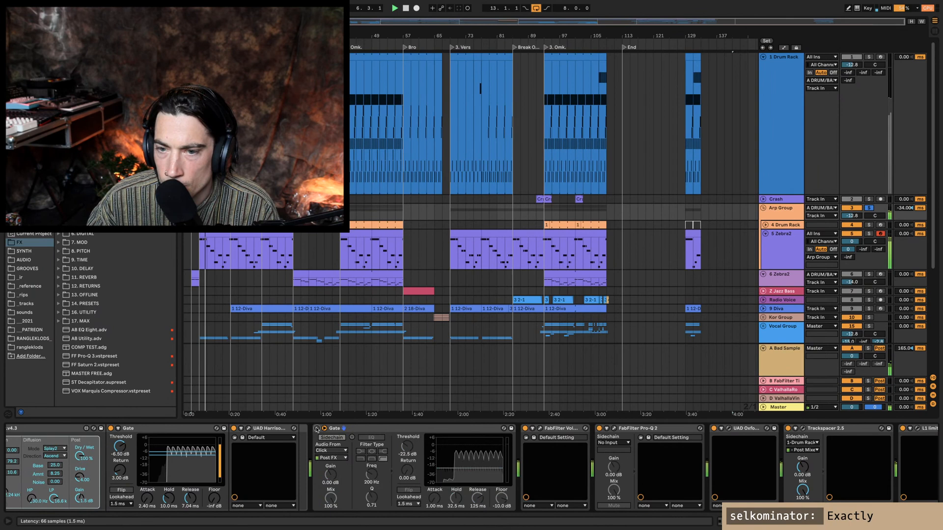
left_click(316, 428)
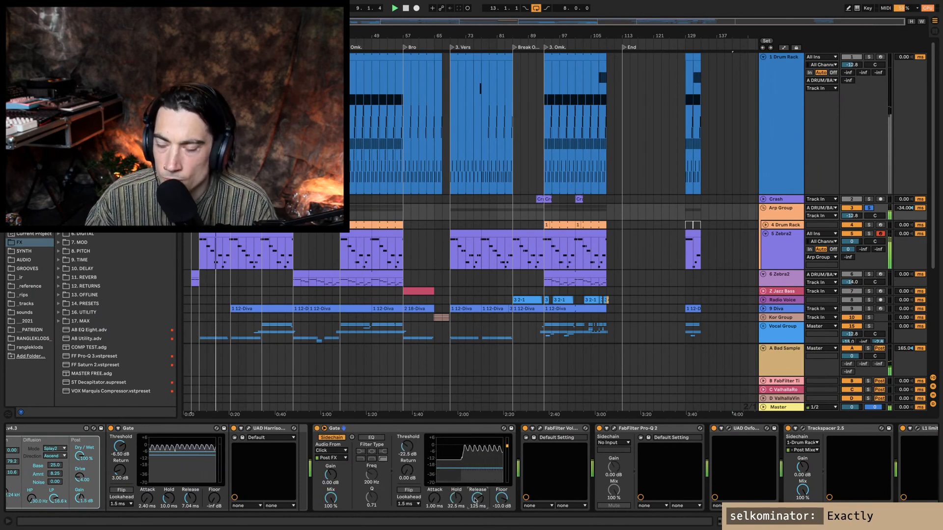
left_click_drag(477, 500, 462, 501)
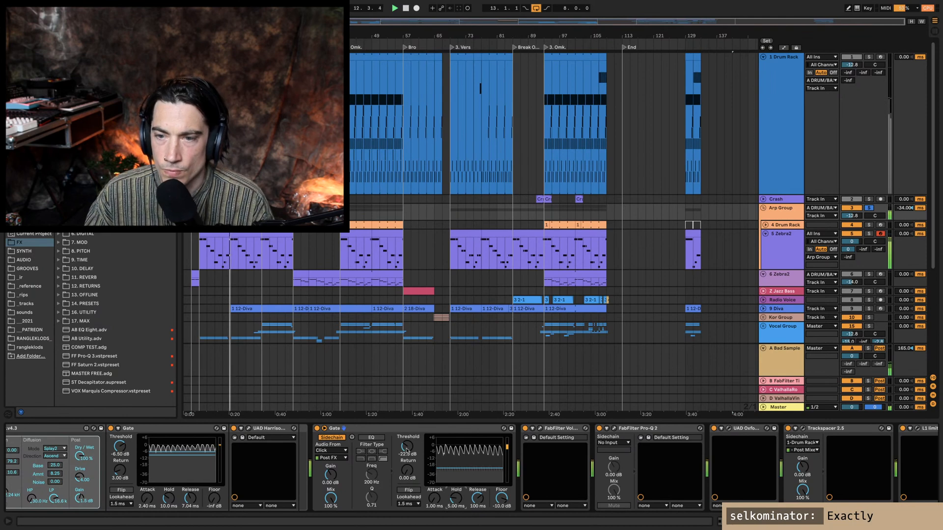
Step: Try a threshold of -17.5 dB on the Arp Group's second Gate during playback
type("-17.5")
key("Return")
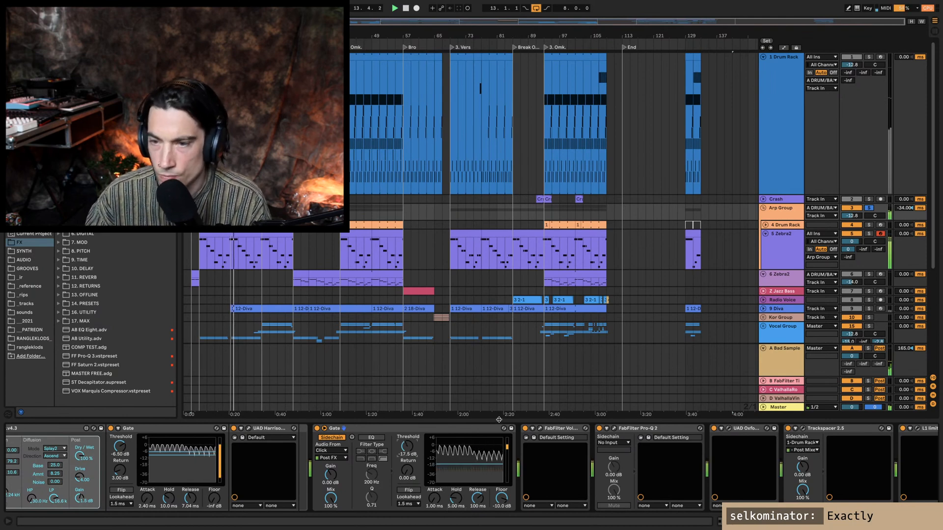
key("super+z")
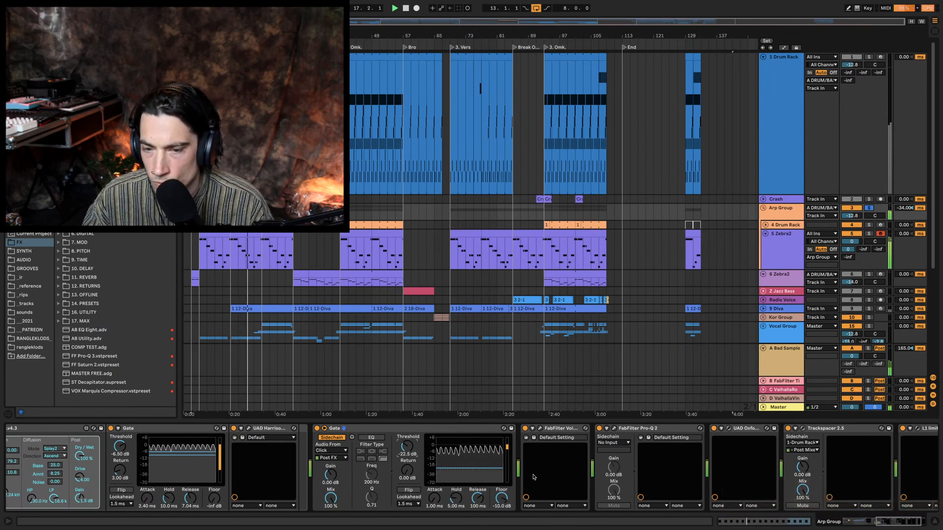
Step: Check the plug-ins after the second Gate, remove FabFilter Pro-Q 2 from the Arp Group and close the plug-in windows
left_click(540, 429)
left_click(540, 429)
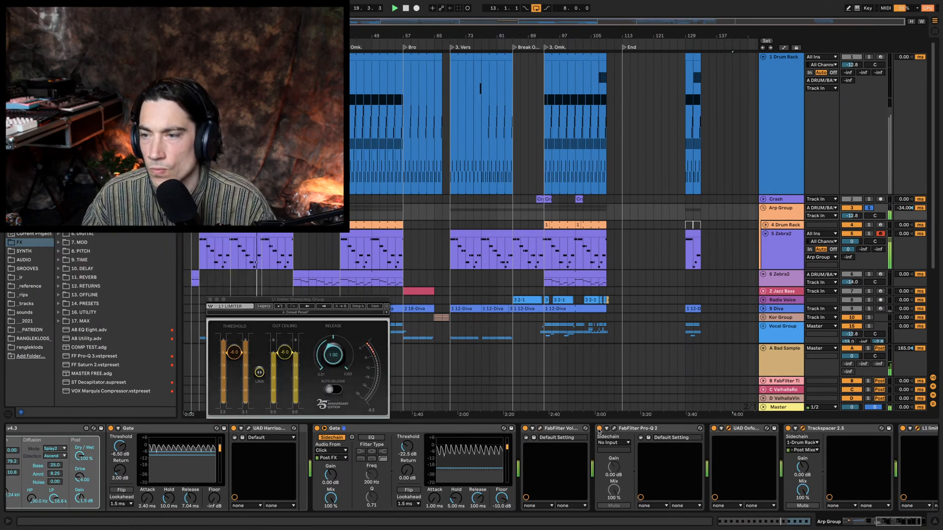
left_click(612, 428)
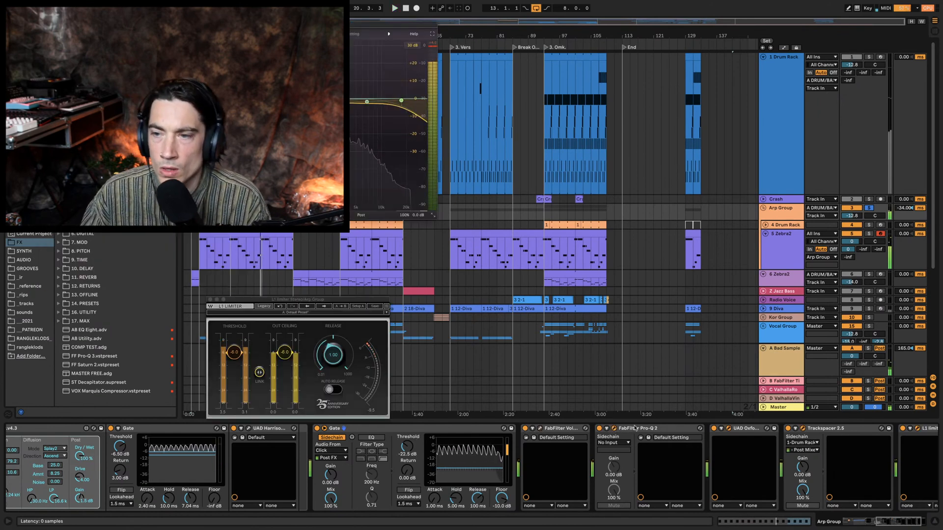
left_click(633, 436)
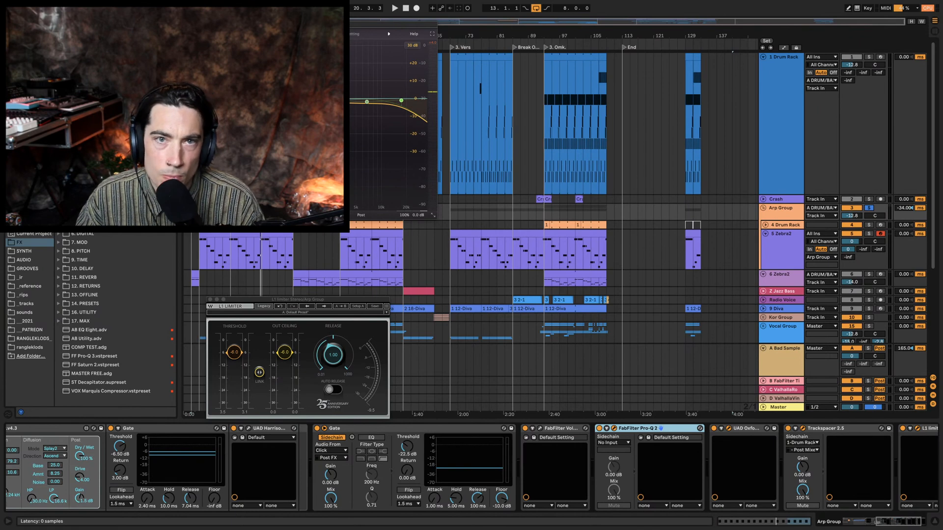
key("Delete")
key("super+w")
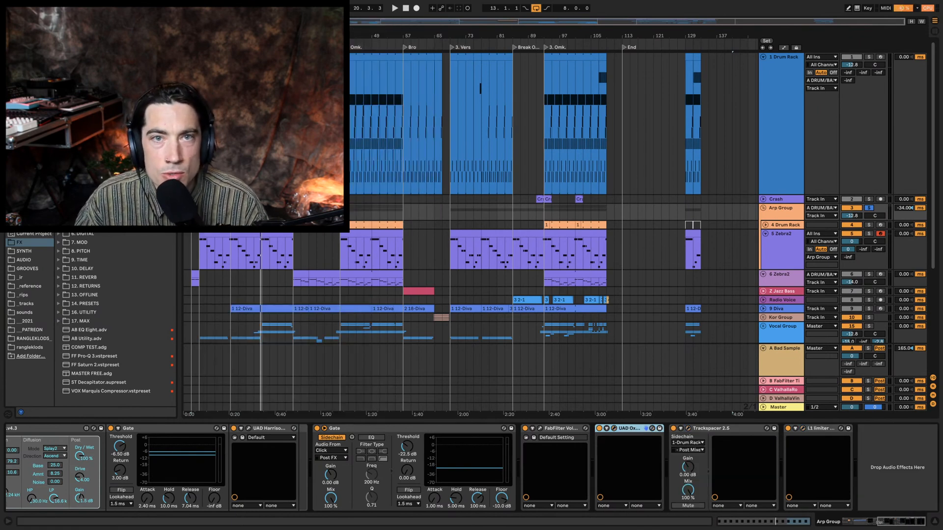
Step: Insert Pro-Q 3 in the Arp Group's chain directly before the UAD Oxford plug-in and compare the sound with it bypassed
scroll(115, 314, "down", 5)
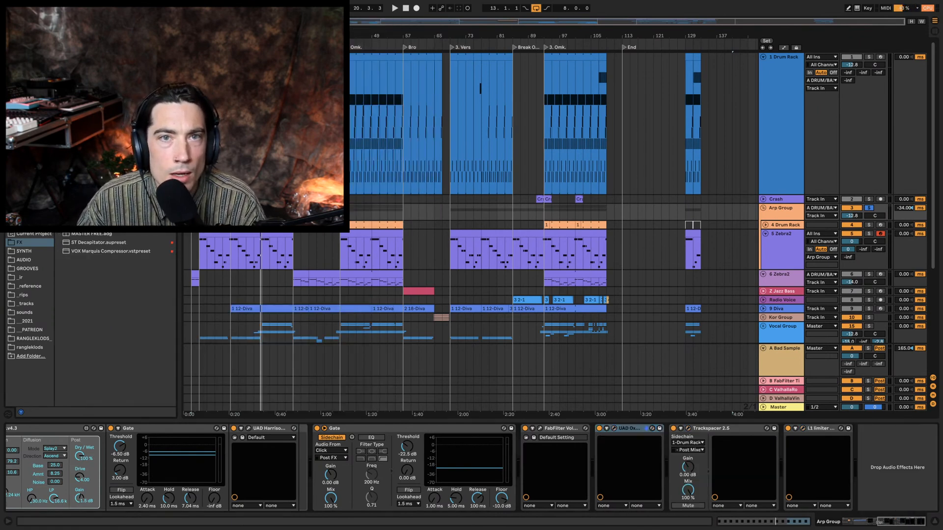
scroll(116, 294, "up", 4)
left_click_drag(534, 116, 688, 515)
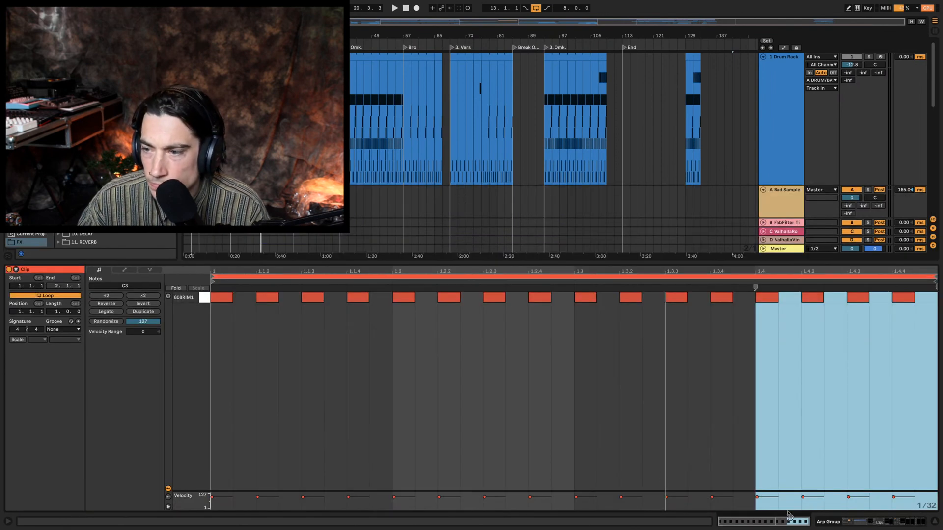
left_click_drag(788, 516, 613, 474)
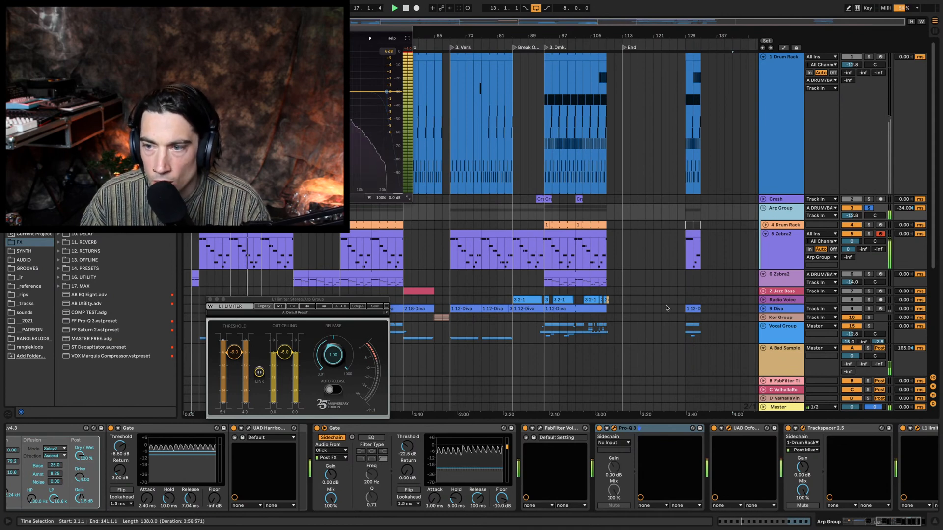
key("alt+super+p")
left_click(599, 429)
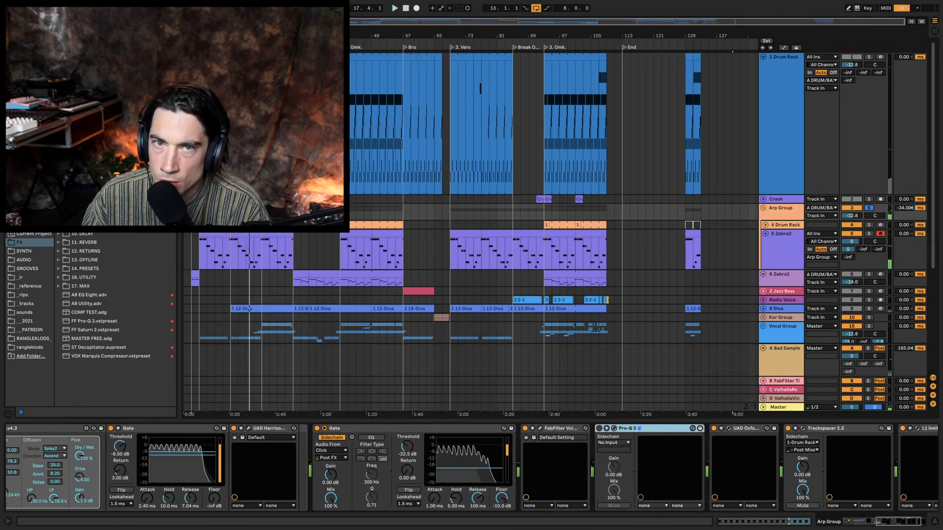
Step: Insert Unfiltered Audio Bass-Mint before Pro-Q 3 in the Arp Group's chain and place its open window clear of the webcam
left_click_drag(93, 191, 588, 438)
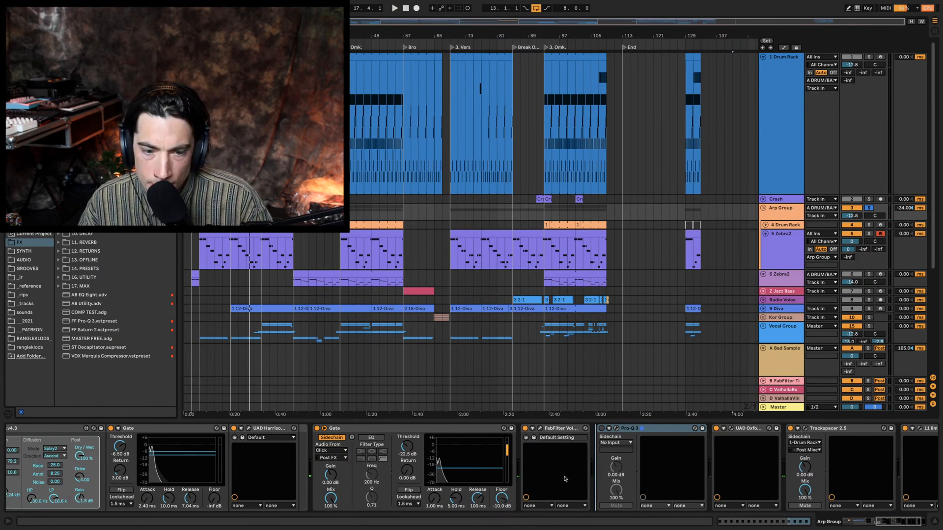
left_click_drag(565, 478, 565, 478)
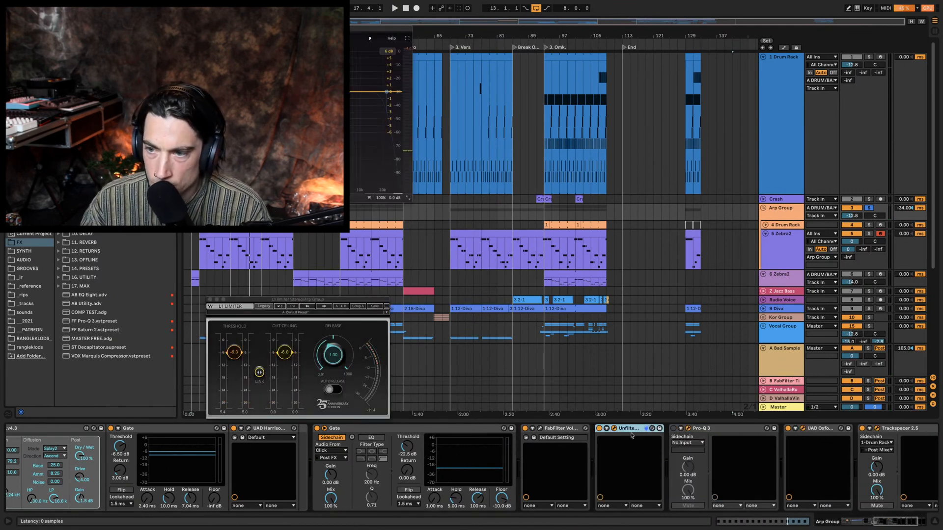
left_click(614, 428)
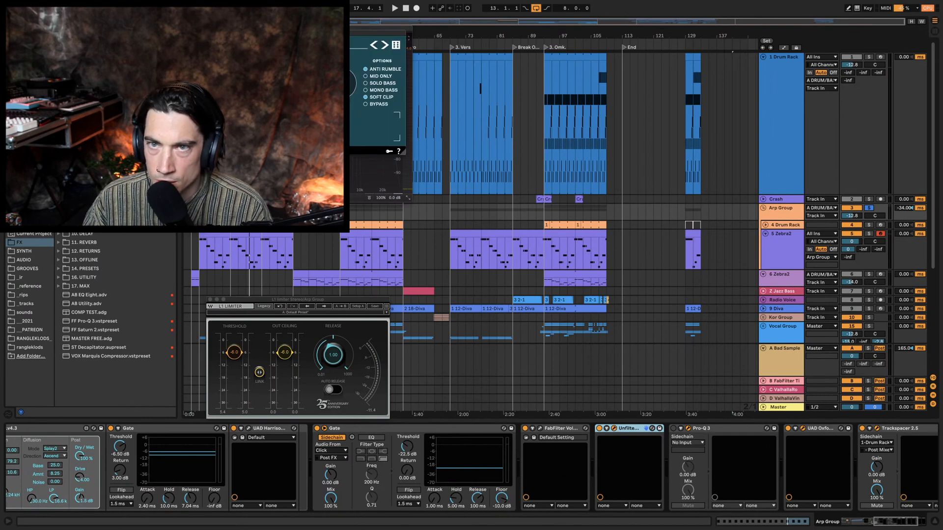
left_click_drag(297, 37, 617, 151)
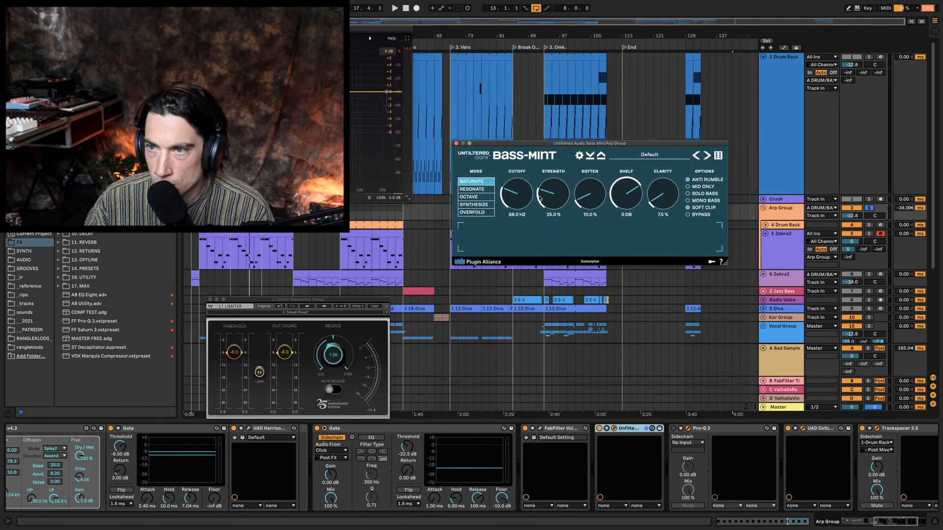
Step: Raise Bass-Mint's Soften to 100% and Strength to 57.0% while the arp plays
key("space")
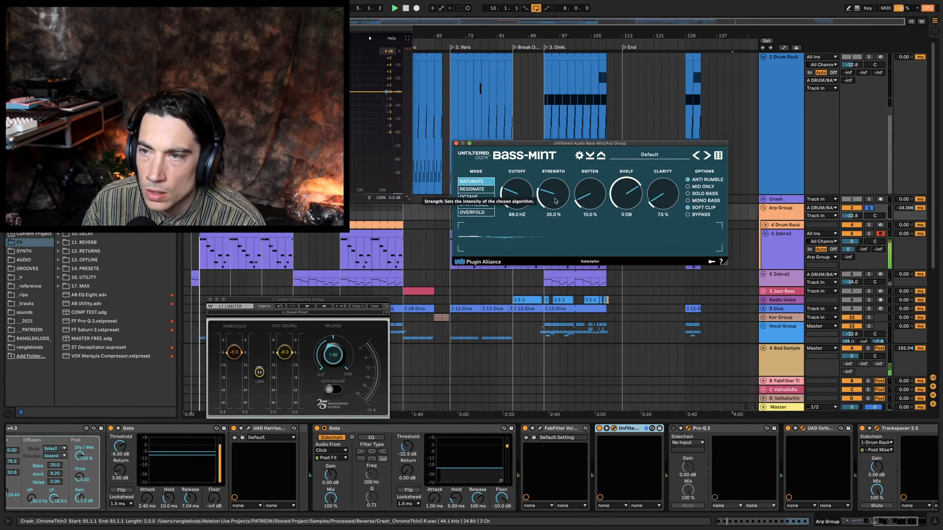
left_click_drag(591, 196, 611, 112)
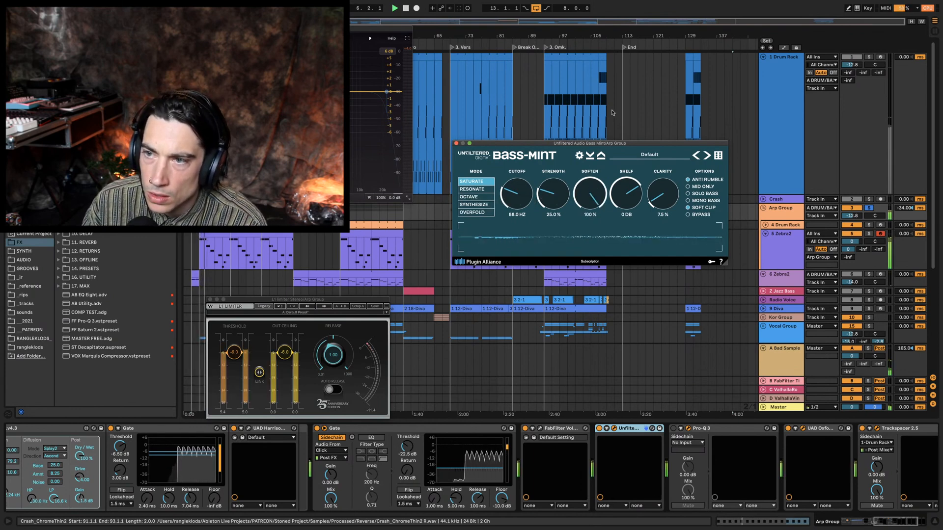
left_click_drag(554, 198, 557, 177)
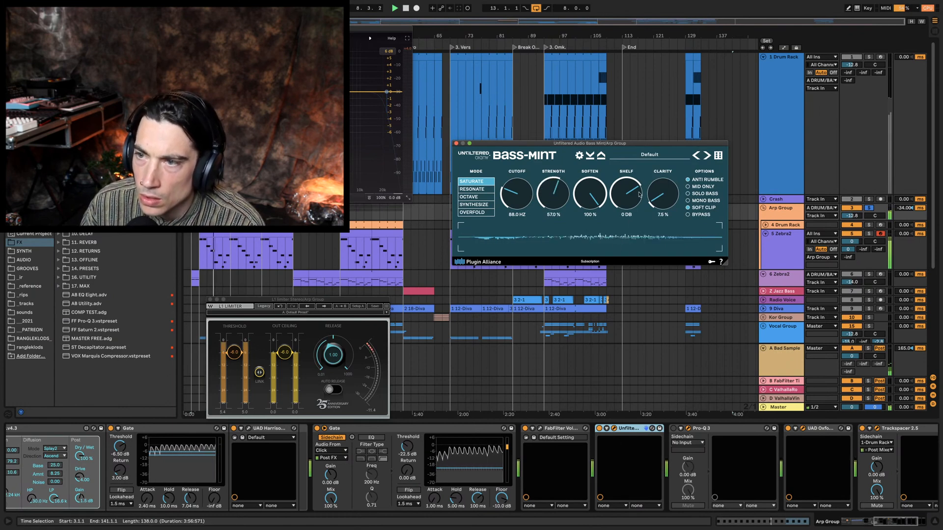
Step: Compare the arp with Bass-Mint and Pro-Q 3 bypassed, and remove Bass-Mint from the Arp Group's chain
left_click(600, 429)
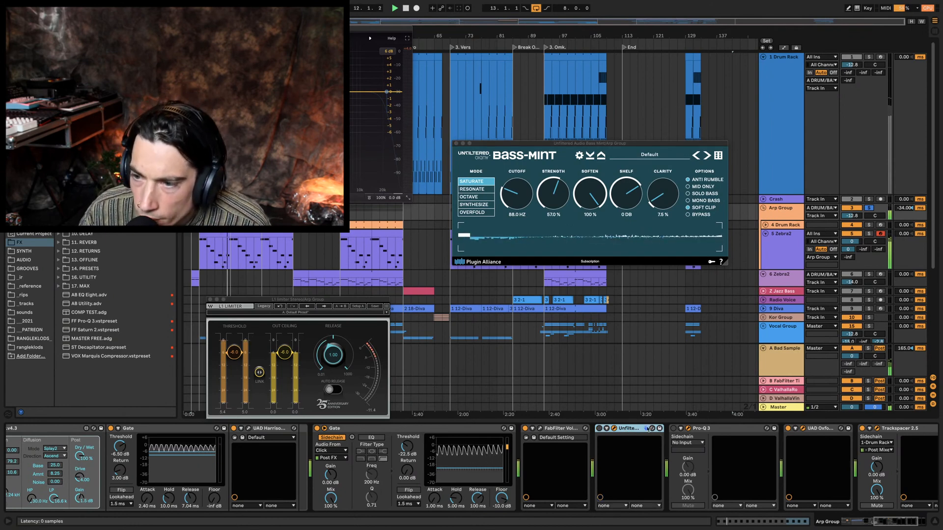
left_click(673, 429)
left_click(688, 429)
left_click(688, 429)
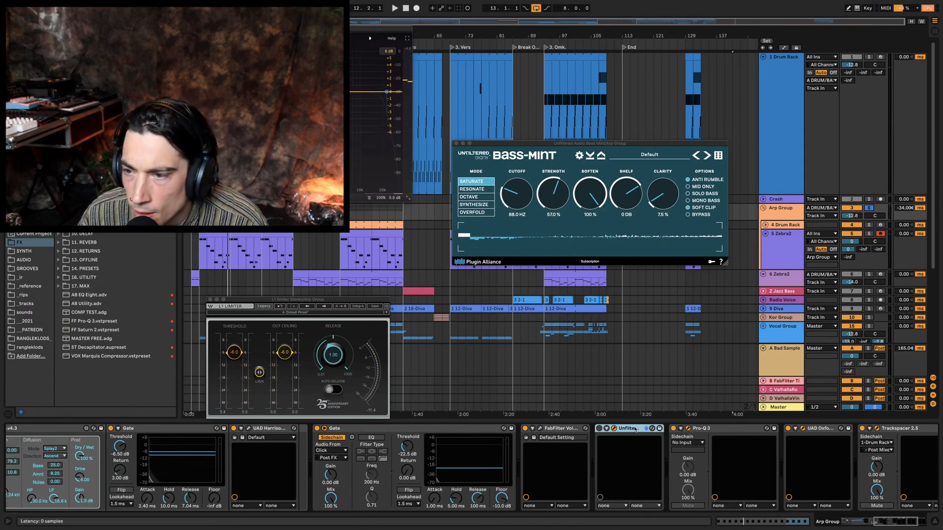
key("Delete")
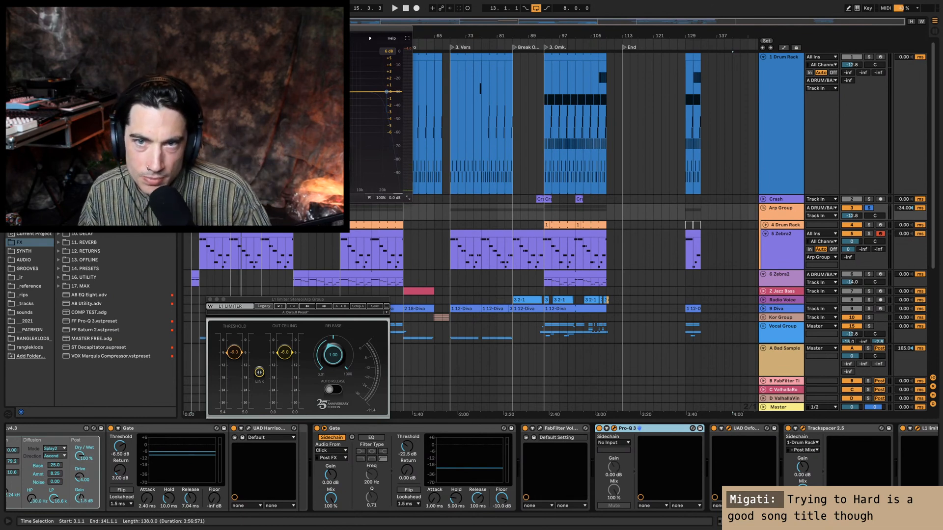
Step: Audition the soloed Arp Group through the open Pro-Q 3, and hide the plug-in windows
key("space")
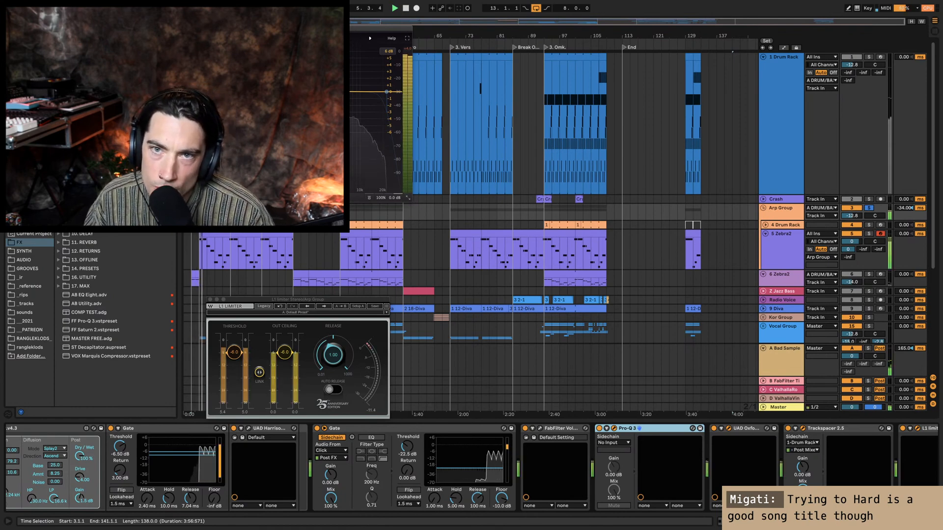
left_click_drag(376, 93, 309, 68)
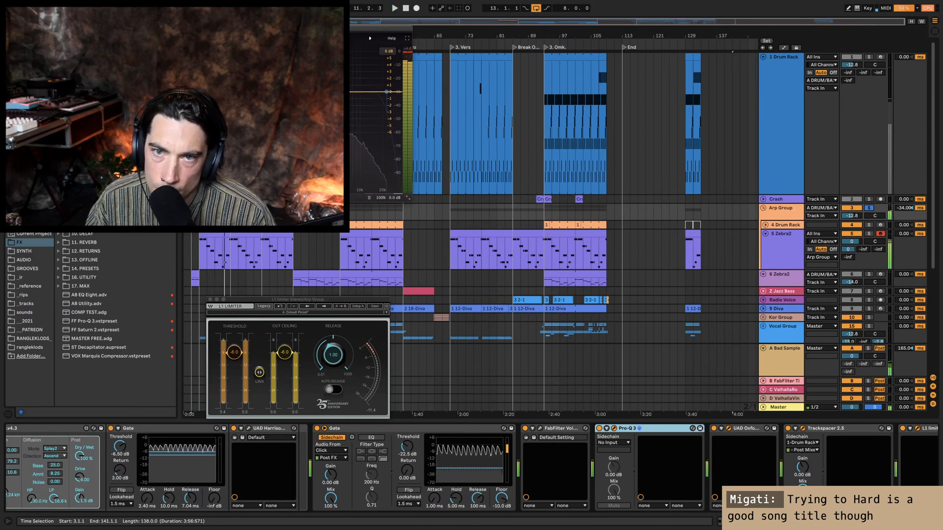
key("space")
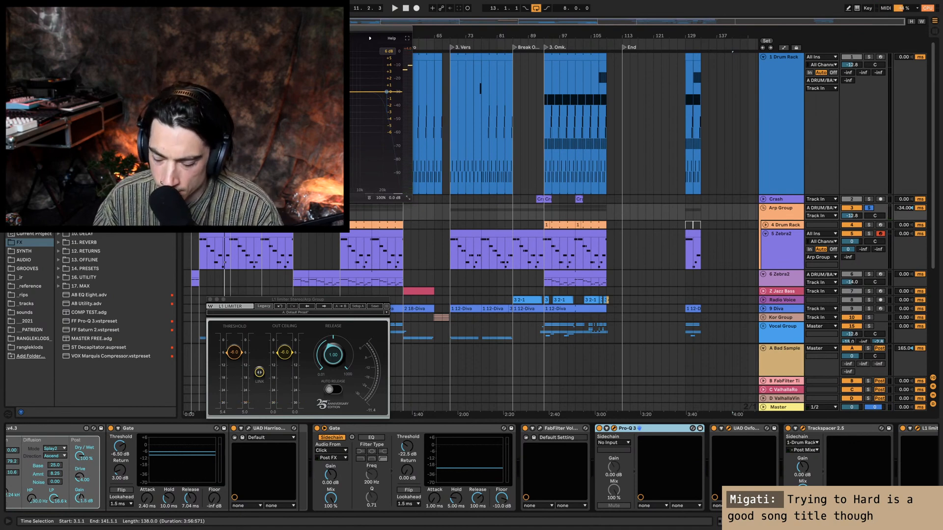
key("super+alt+p")
Step: Inspect the device chains of the arp's Zebra2 track and of the Arp Group
left_click(821, 234)
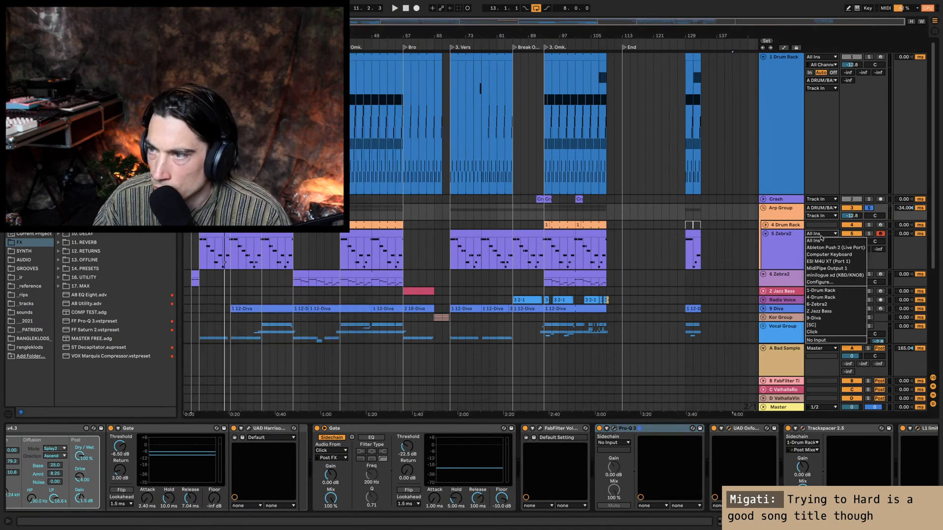
left_click(791, 265)
left_click(792, 265)
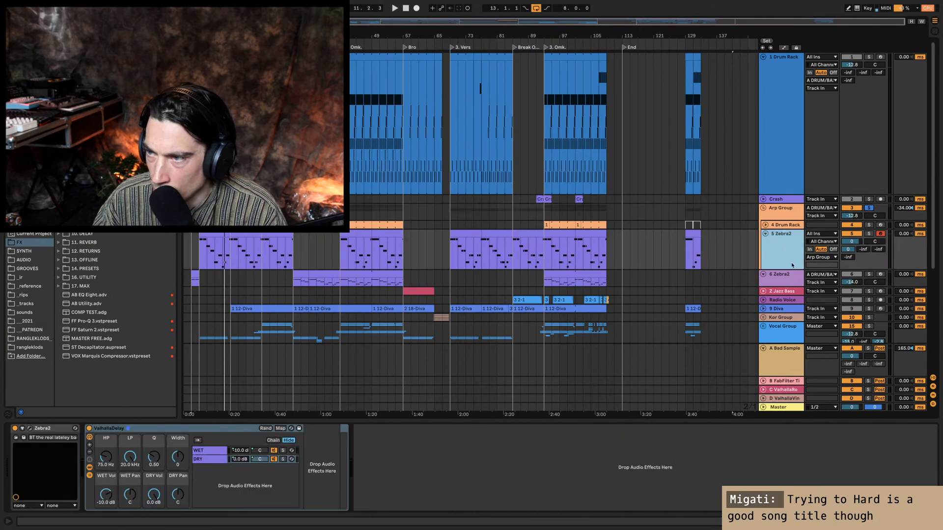
left_click(786, 228)
left_click(785, 219)
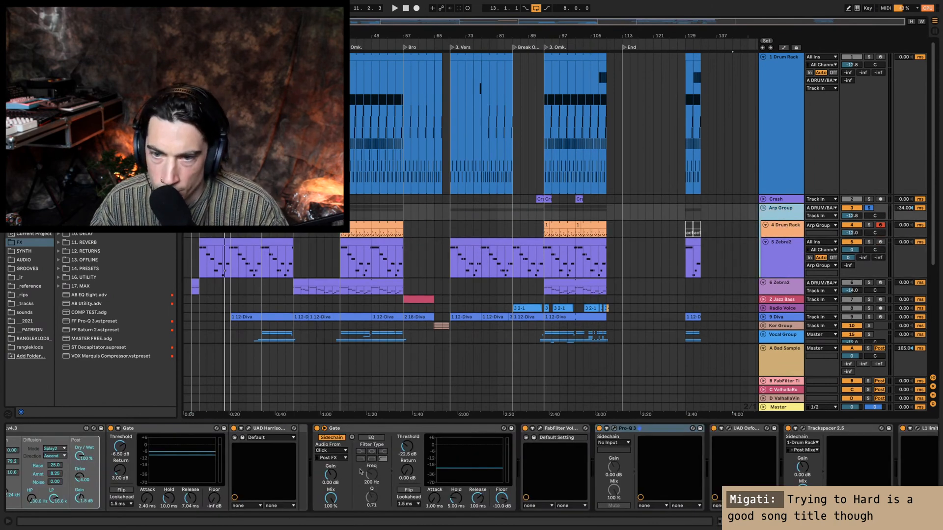
Step: Solo the Bad Sampler return and play from the first arp clip at bar 5 to hear its effects
left_click(781, 358)
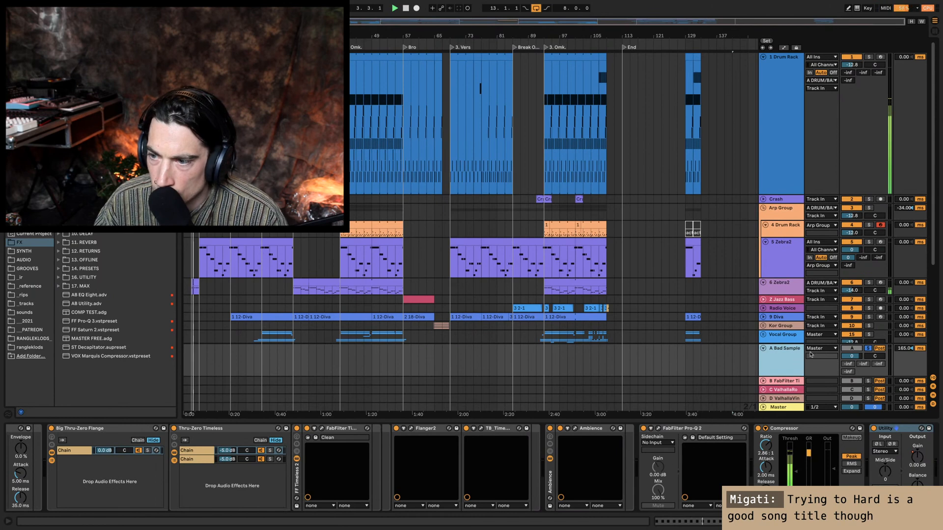
left_click(202, 242)
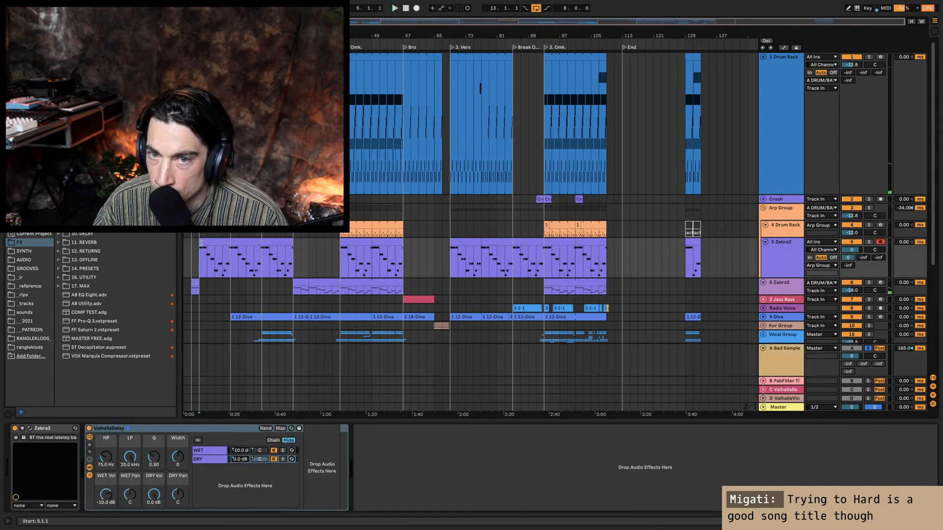
key("space")
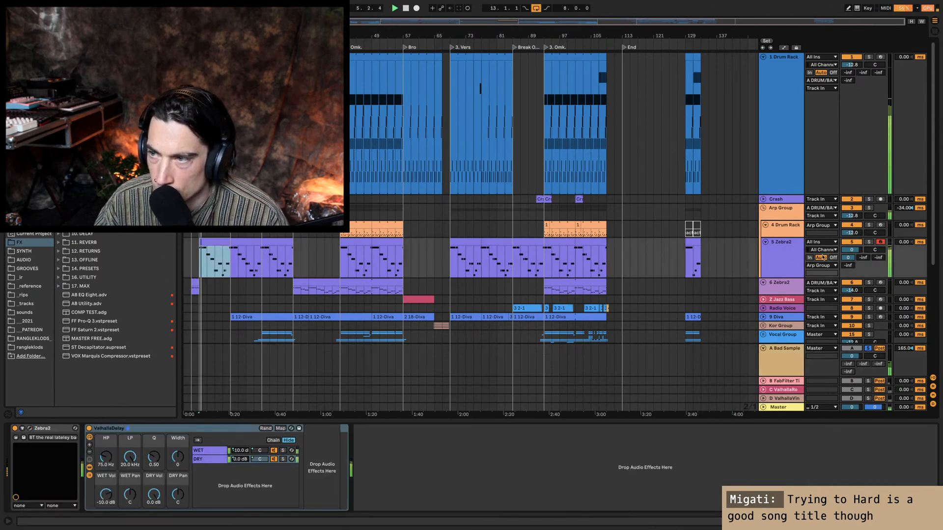
left_click(763, 354)
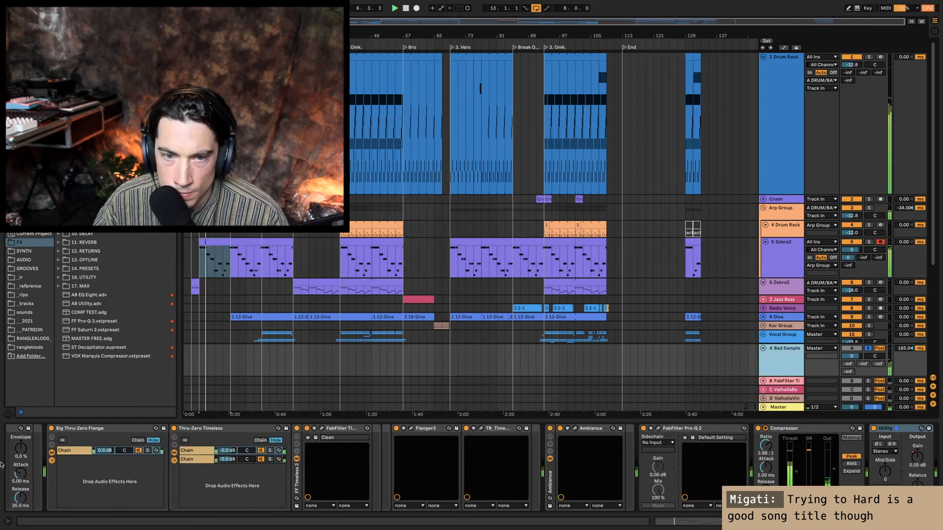
left_click(885, 429)
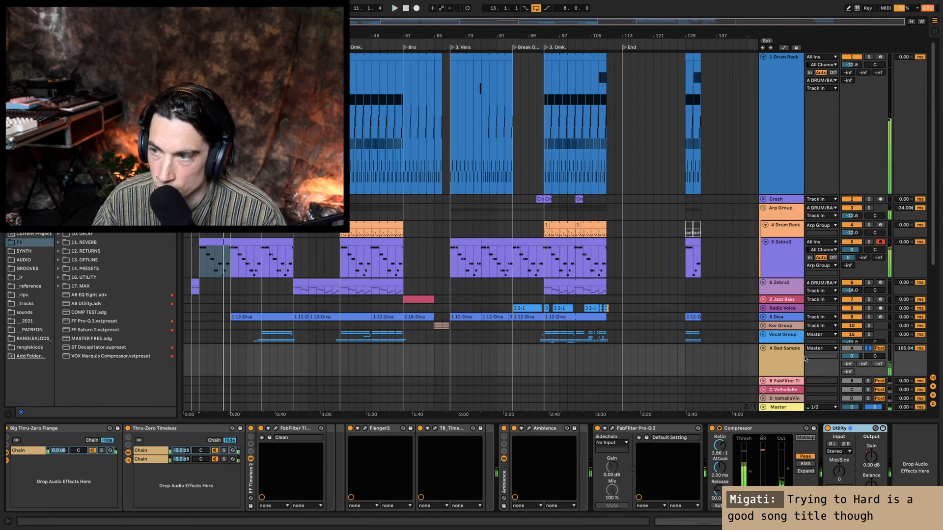
left_click(852, 348)
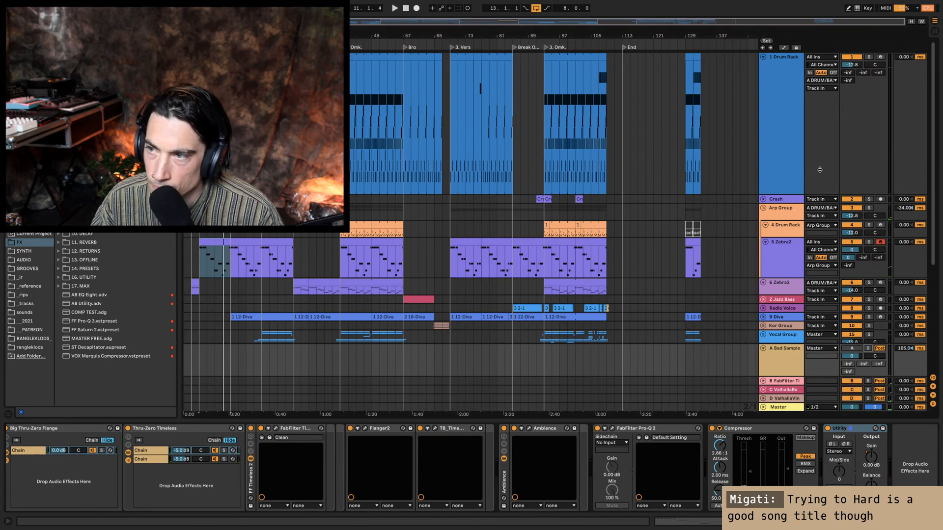
Step: Audition the soloed Arp Group, open track 5's Zebra2 synth and try a longer ENV2 attack before restoring its default
left_click(781, 247)
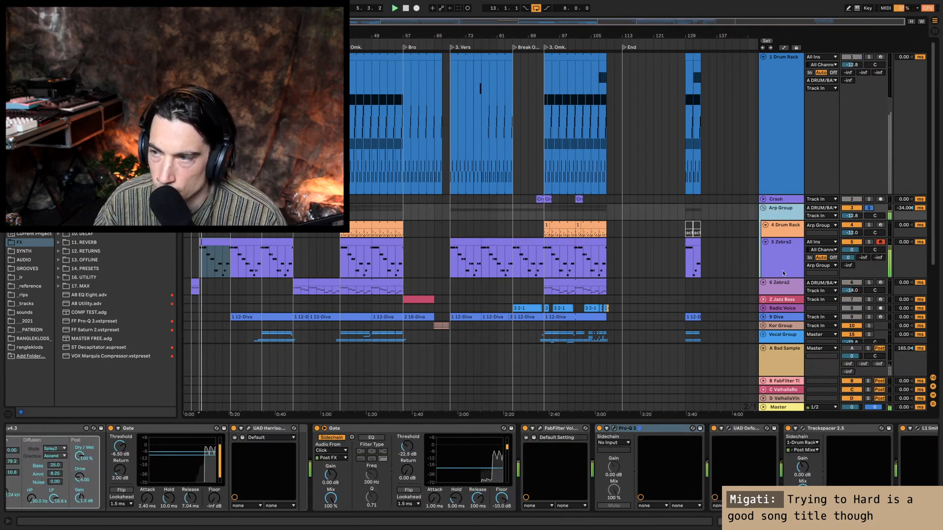
left_click(782, 247)
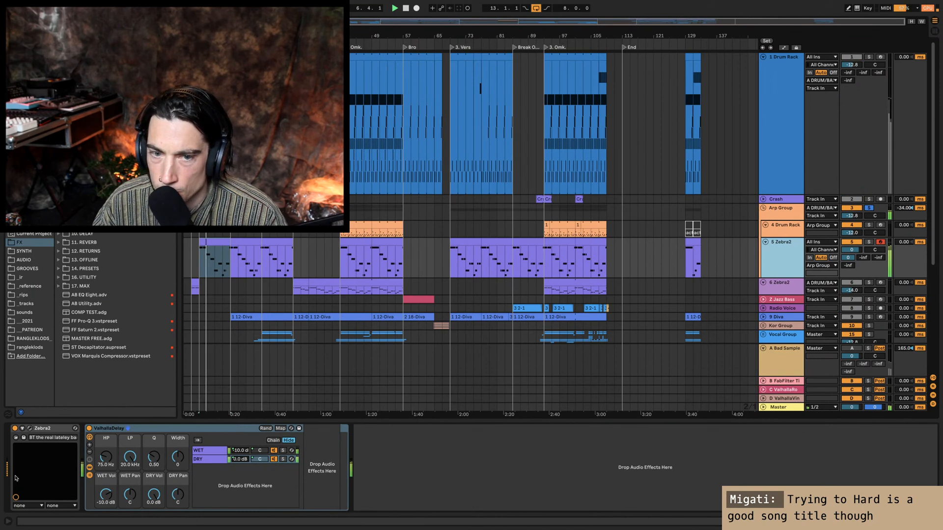
left_click(29, 428)
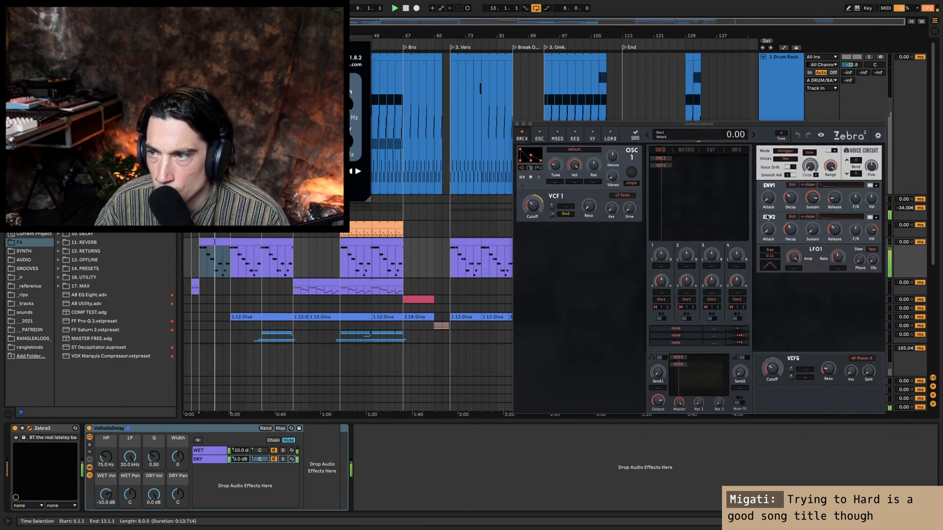
left_click_drag(773, 230, 774, 158)
double_click(768, 231)
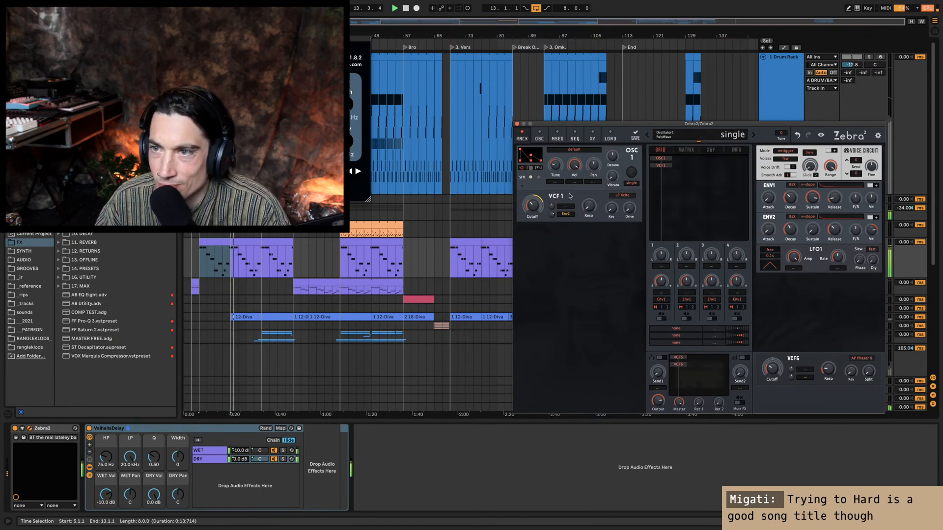
Step: Try the LP OldDrive and LP MS2035 filter types on Zebra2's VCF 1, and return to LP Xcite
left_click(621, 195)
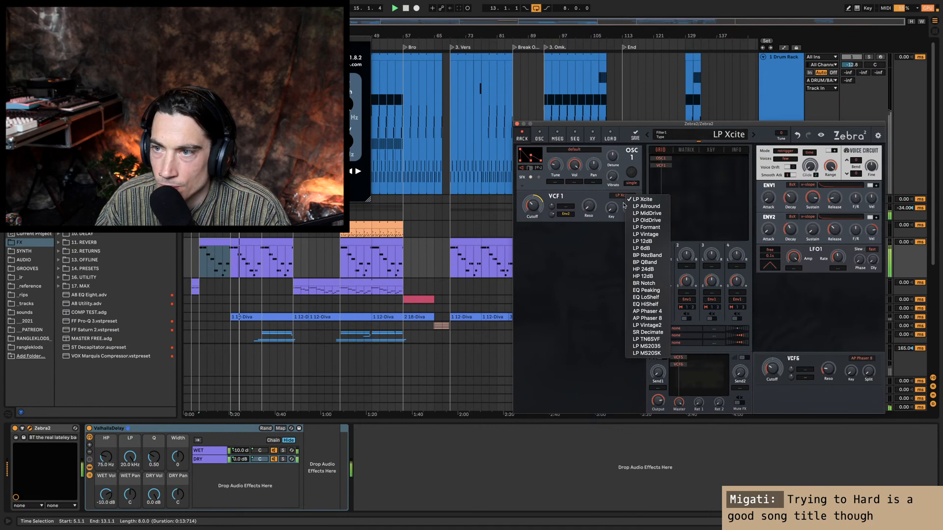
left_click(647, 220)
left_click(634, 196)
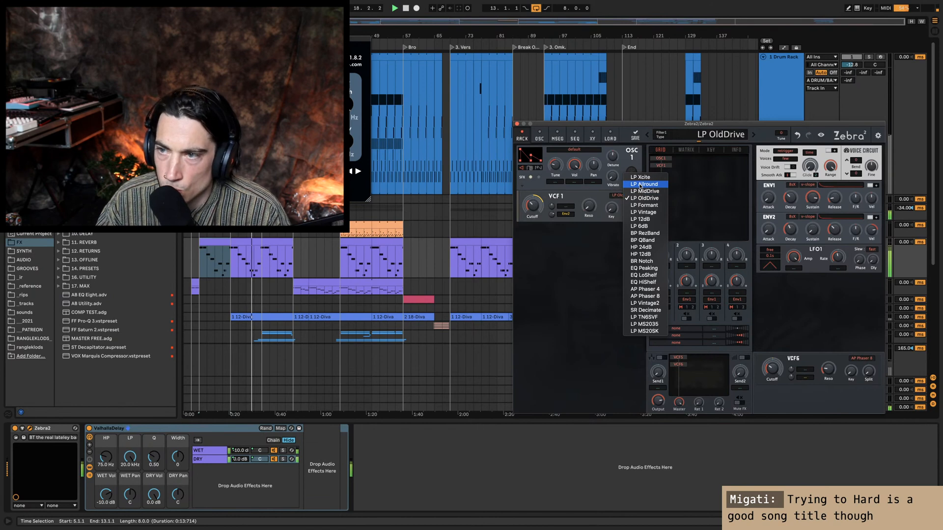
left_click(648, 324)
left_click(624, 197)
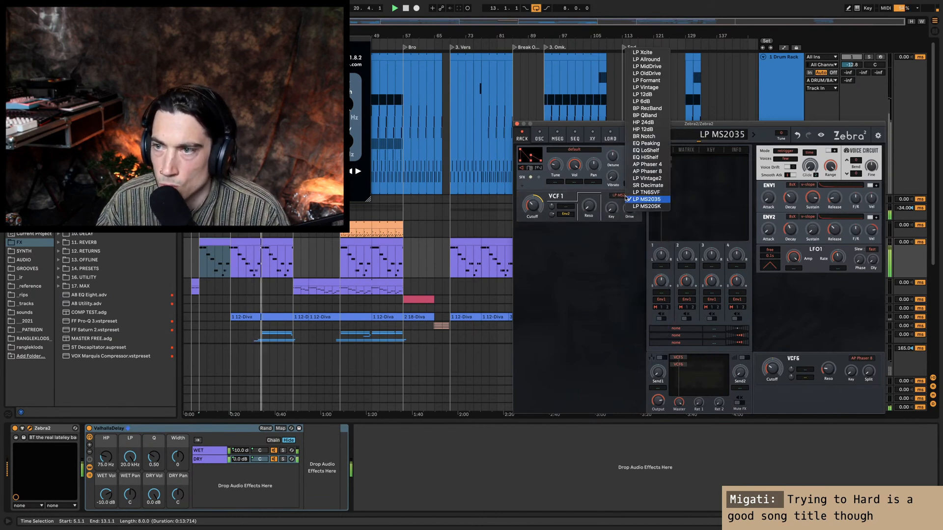
left_click(645, 52)
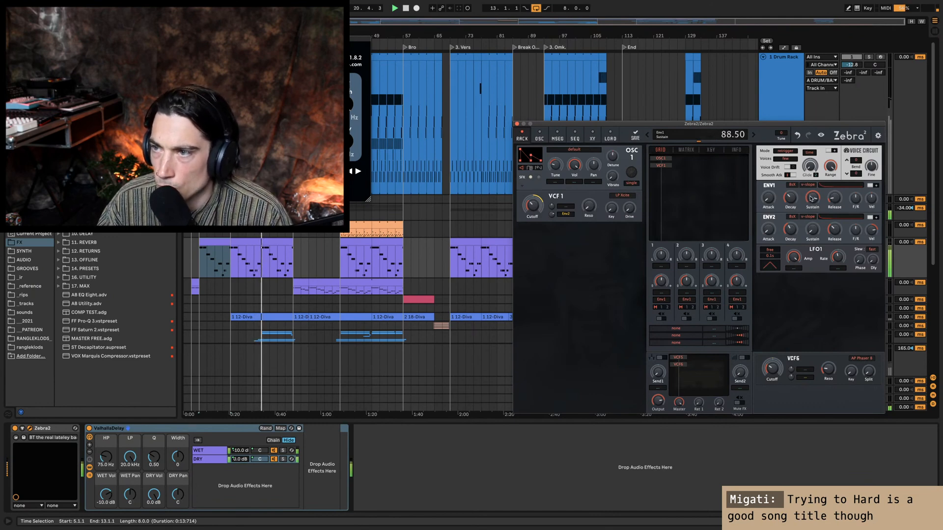
Step: Set Zebra2's ENV1 sustain to 80.50 and hide the plug-in windows
left_click_drag(812, 197, 808, 205)
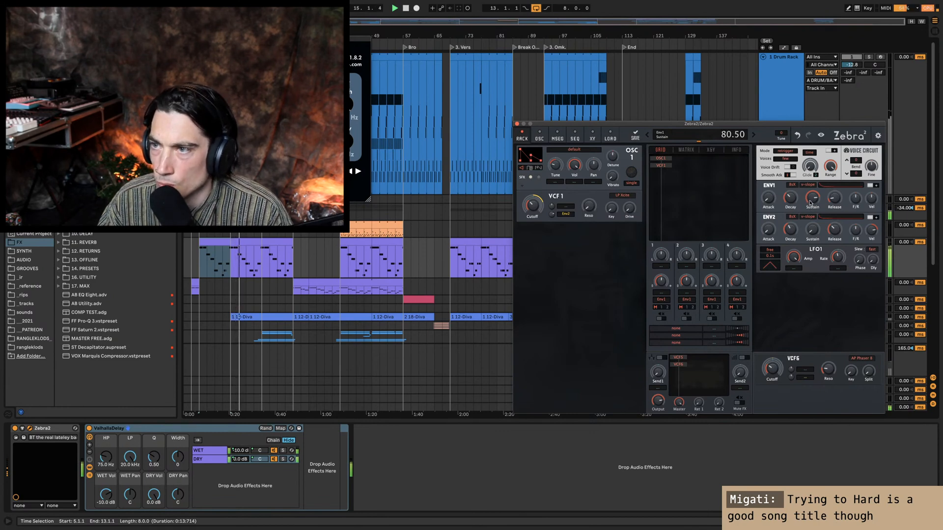
key("alt+super+p")
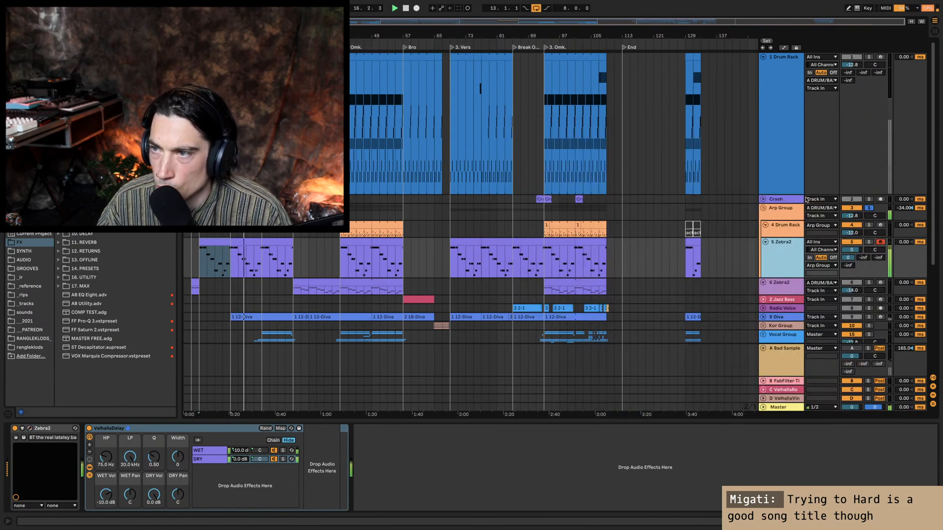
Step: Audition the Arp Group's chain around Pro-Q 3 and UAD Oxford with the plug-in windows shown, and stop playback
left_click(782, 215)
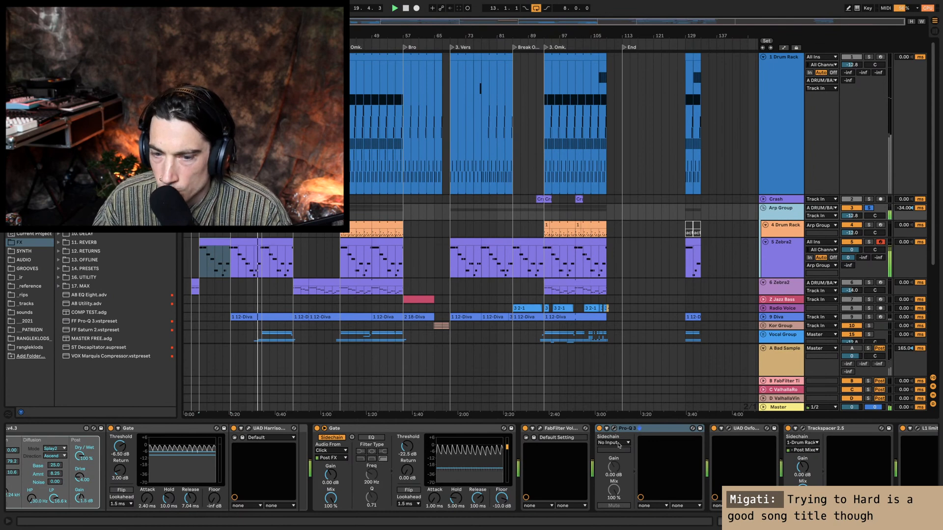
left_click(715, 429)
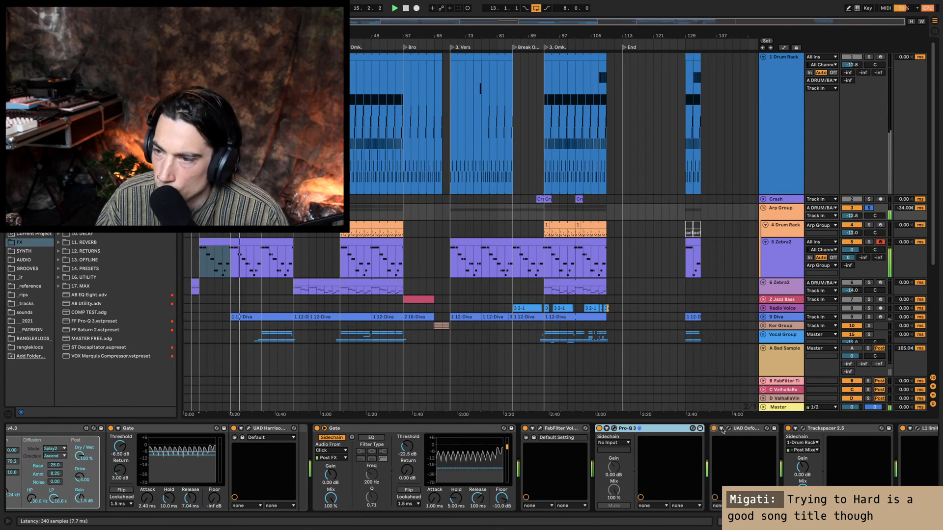
key("super+alt+p")
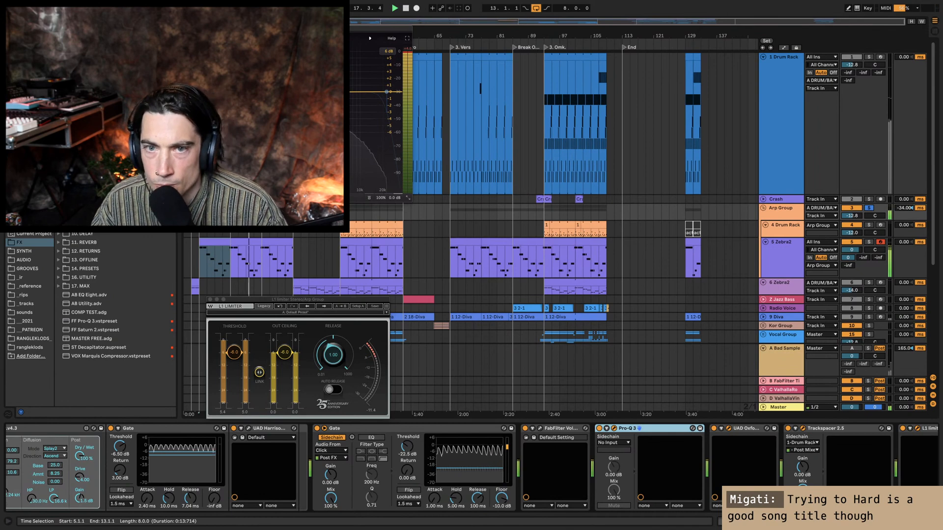
key("space")
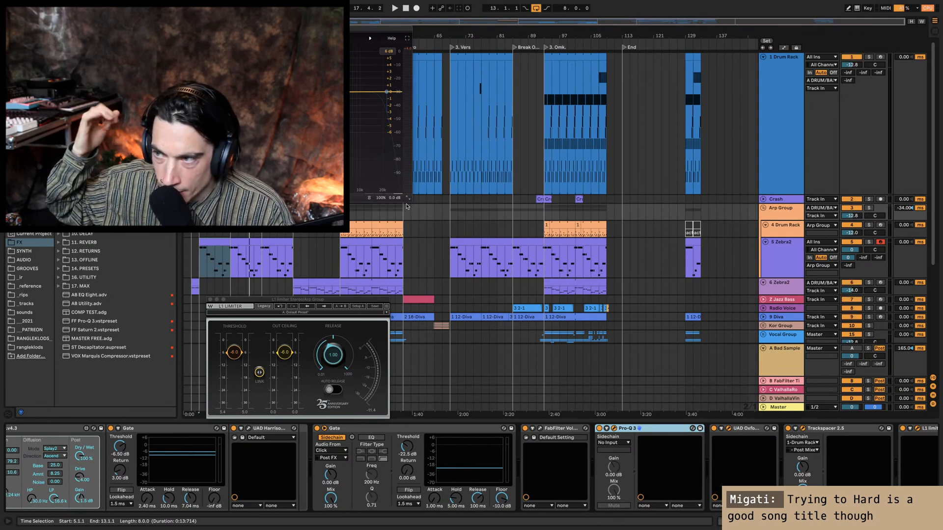
Step: Hide the plug-in windows and fold the Drum Rack and Zebra2 tracks inside the Arp Group
key("ctrl+alt+p")
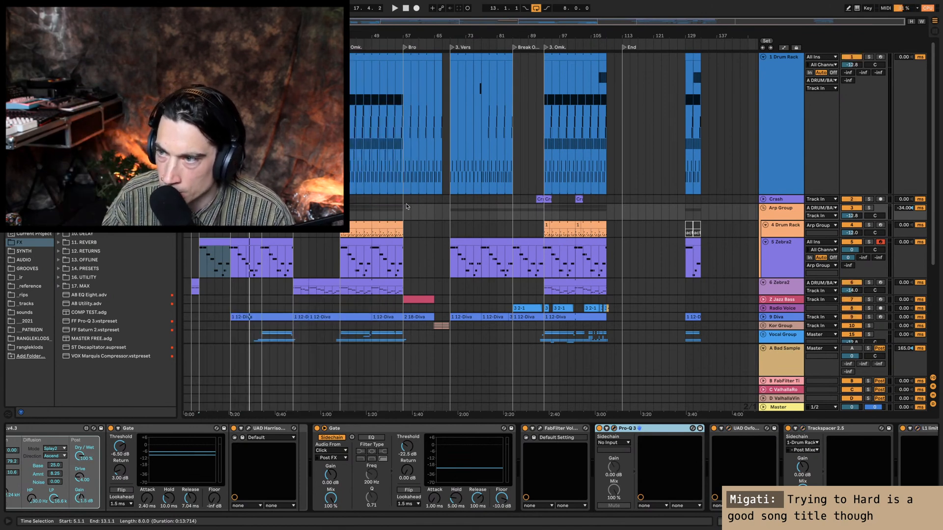
left_click(787, 226)
key("u")
left_click(787, 236)
key("u")
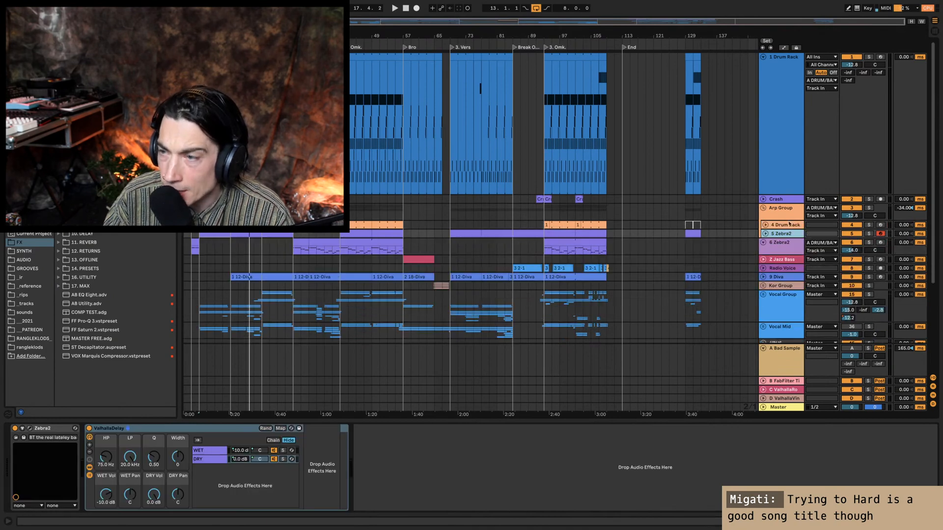
Step: Solo the Bad Sampler return track to work on its effects chain
left_click(779, 214)
left_click(790, 374)
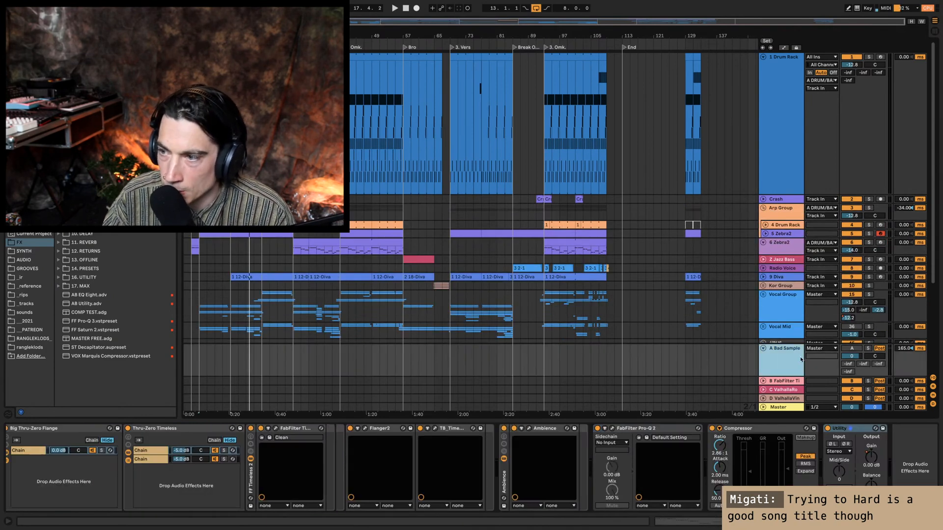
left_click(798, 355)
key("s")
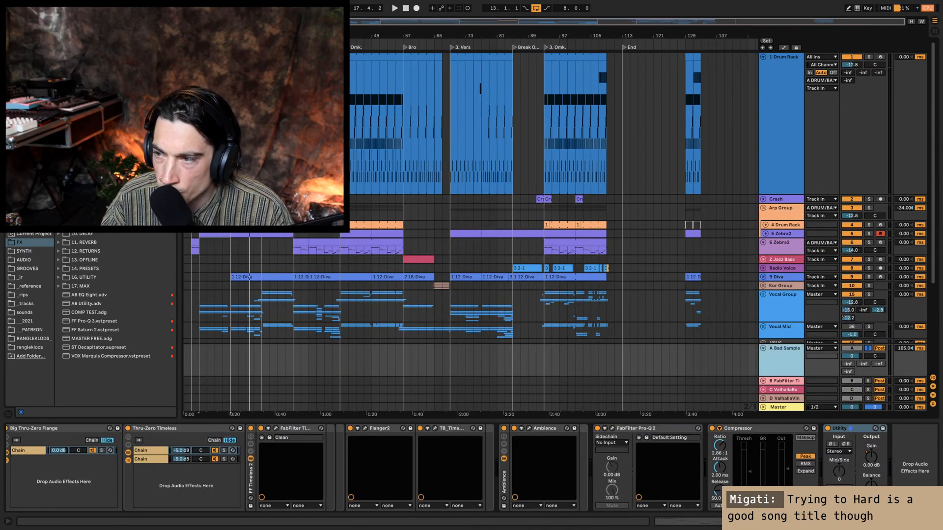
Step: Set the Bad Sampler rack's SR/Filter to 15.0 kHz at the start of the return's chain during playback
left_click_drag(880, 522, 844, 522)
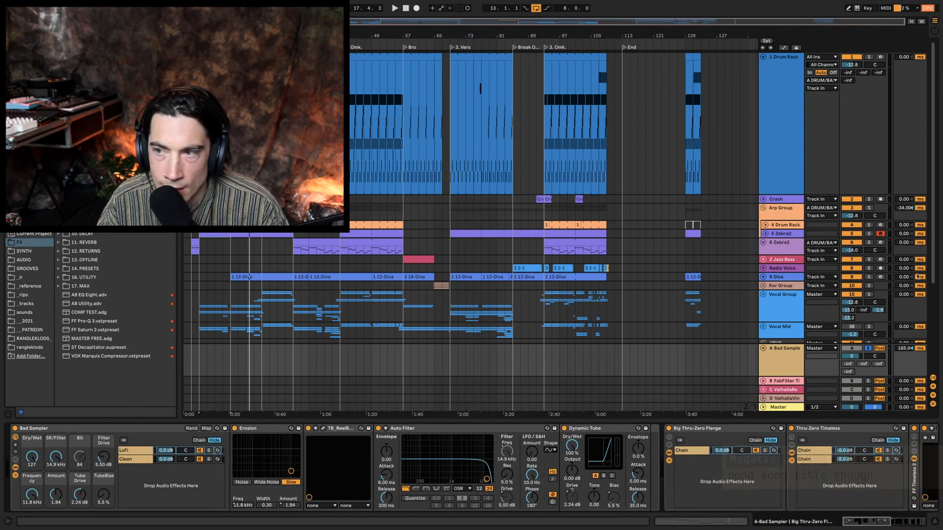
key("space")
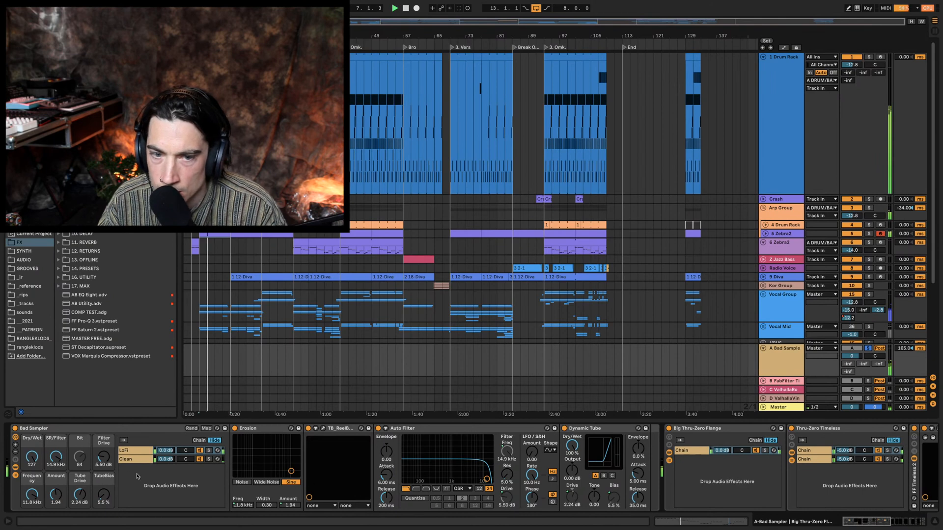
left_click_drag(55, 456, 55, 458)
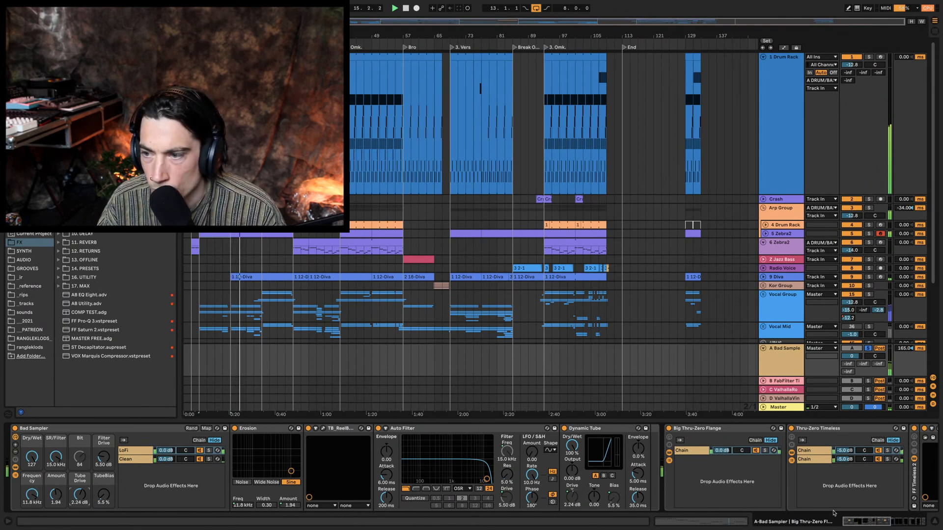
Step: Inspect the Ambience reverb's plug-in settings in the later part of the Bad Sampler return's chain
left_click(896, 522)
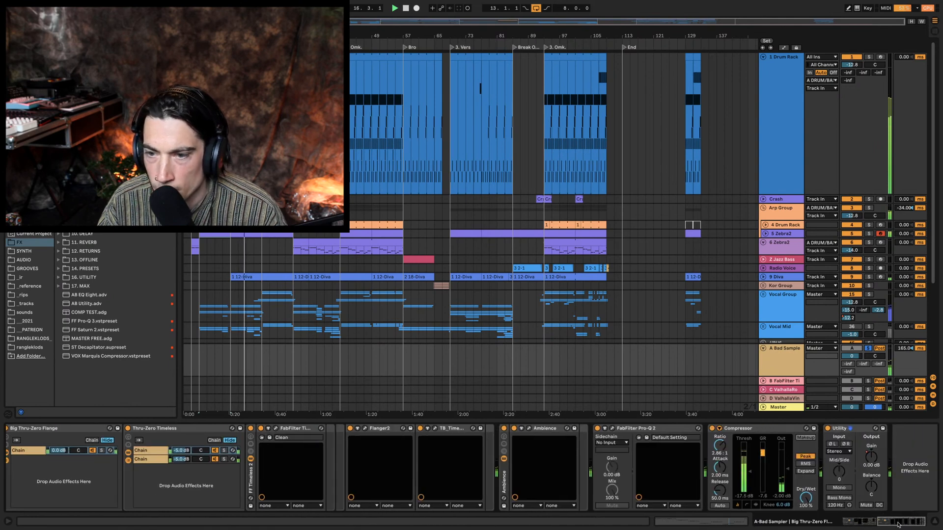
left_click(530, 429)
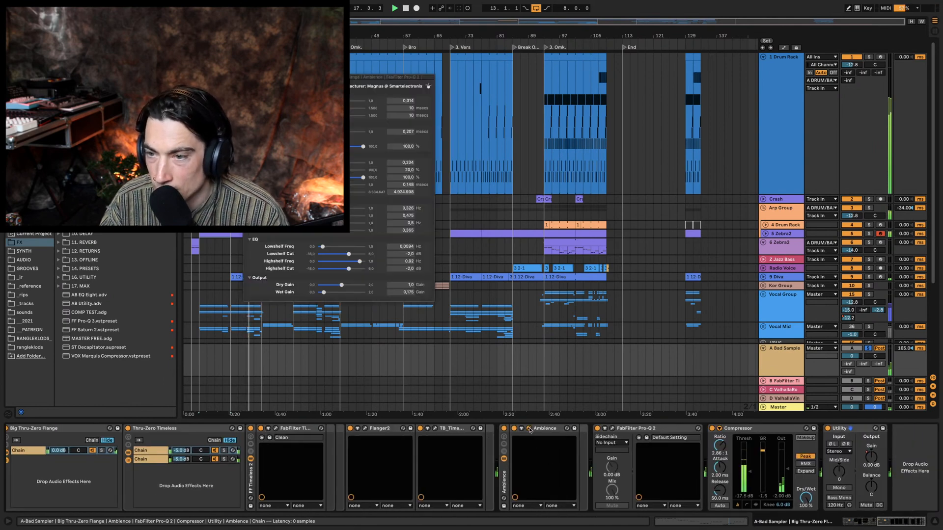
left_click(529, 430)
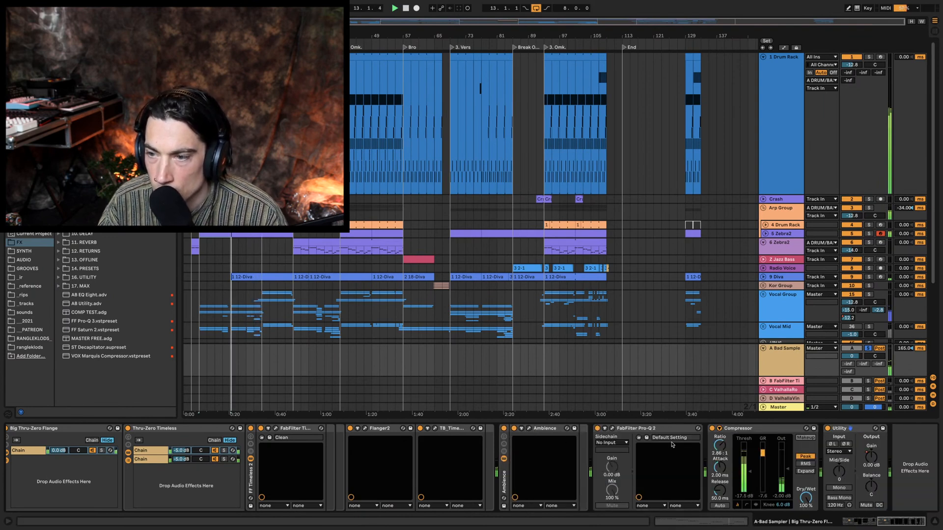
Step: Check the FabFilter Pro-Q 2 curve on the Bad Sampler return and remove that EQ from the chain
left_click(612, 430)
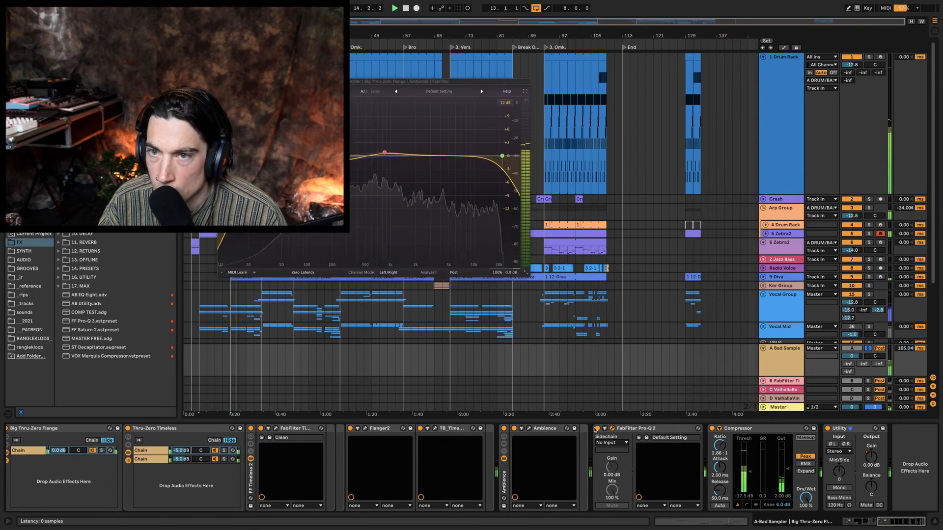
left_click(625, 430)
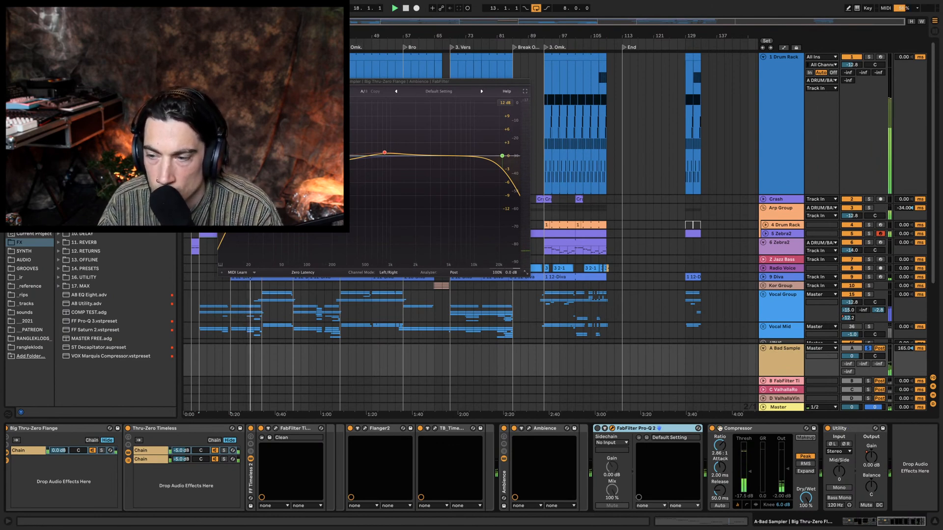
key("Delete")
Step: Expand the Compressor's sidechain section on the Bad Sampler return and check which Drum Rack source feeds it
left_click(604, 428)
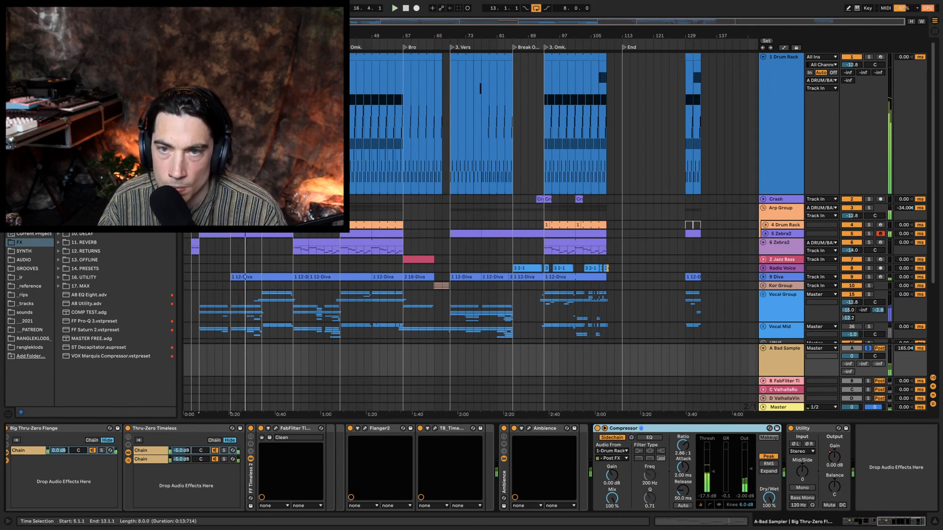
left_click(613, 458)
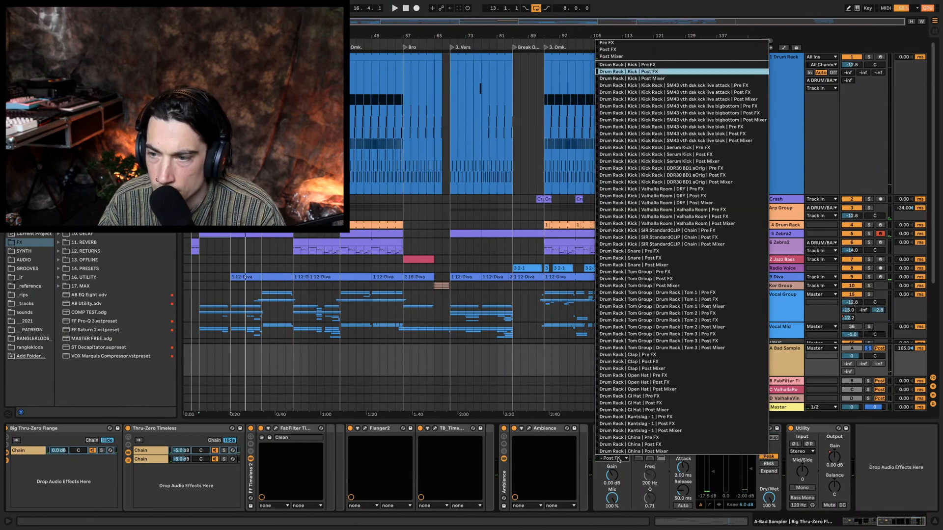
left_click(618, 458)
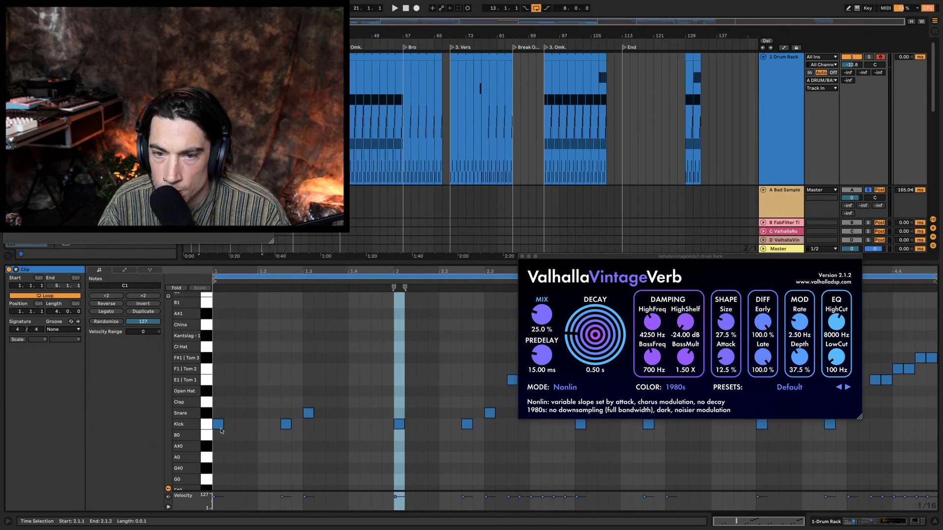
Step: Copy all Kick notes from the Drum Rack clip and hide the open plug-in windows
left_click(206, 424)
scroll(387, 167, "down", 5)
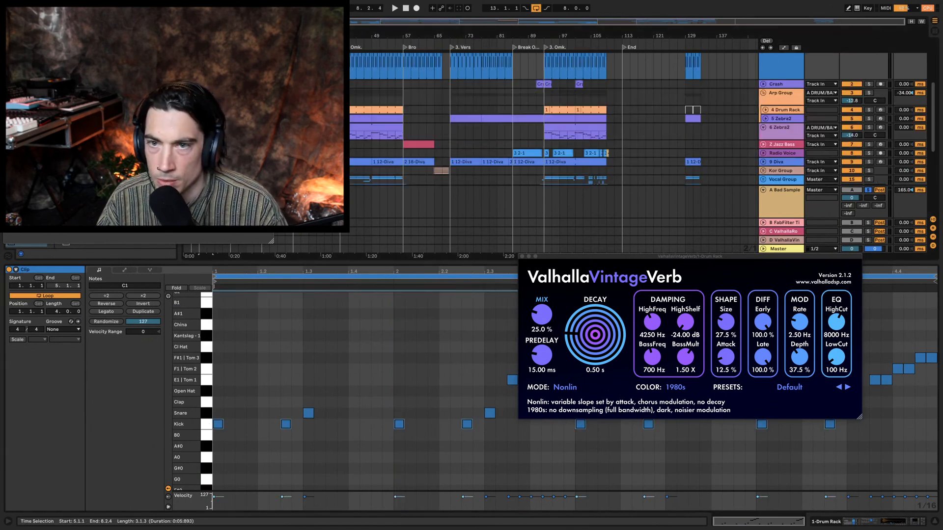
key("alt+super+p")
scroll(393, 158, "down", 10)
Step: Replace the notes in the [SC] track's clip with the copied kick pattern, starting at 1.1.1
double_click(392, 144)
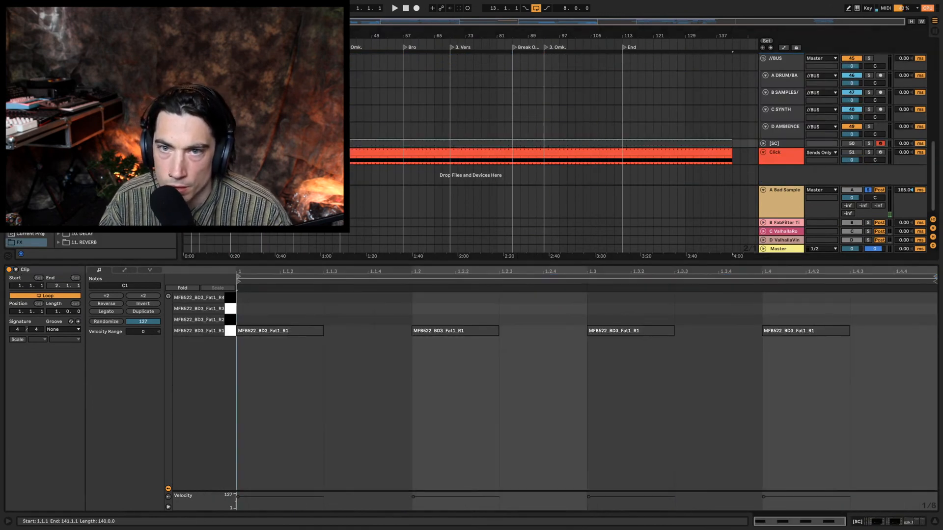
left_click(235, 331)
key("Delete")
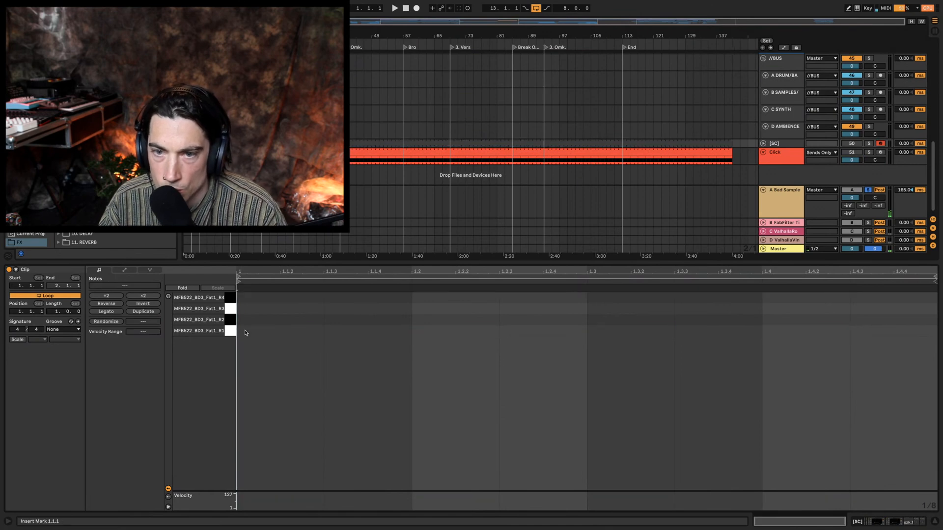
key("super+z")
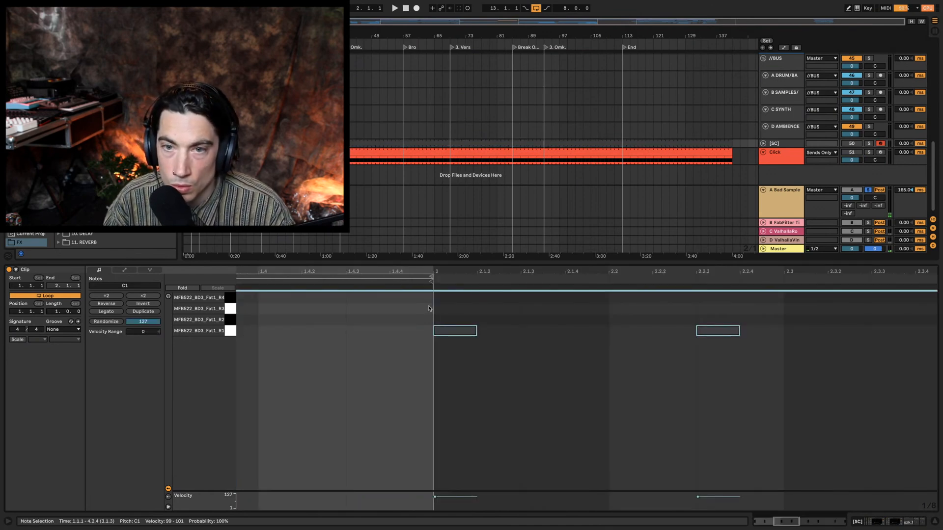
Step: Extend the [SC] clip's loop to four bars, ending at 5.1.1, and select the track's whole span to bar 141
key("Up")
key("Up")
key("Up")
key("Down")
key("Down")
key("Down")
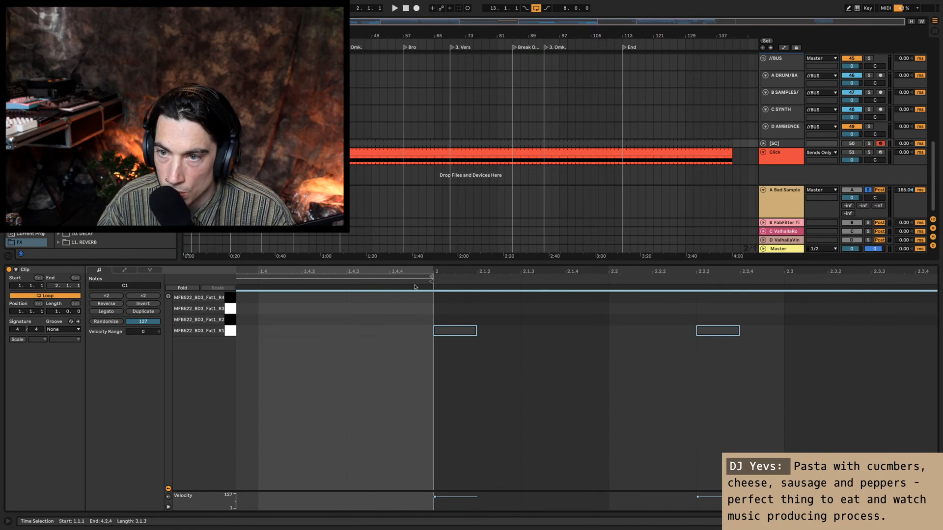
left_click_drag(410, 272, 904, 285)
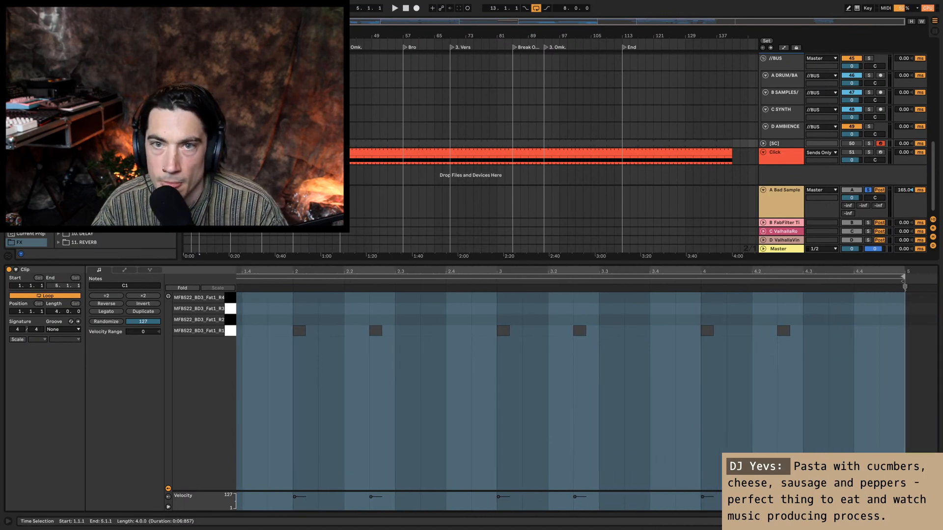
left_click_drag(198, 143, 732, 143)
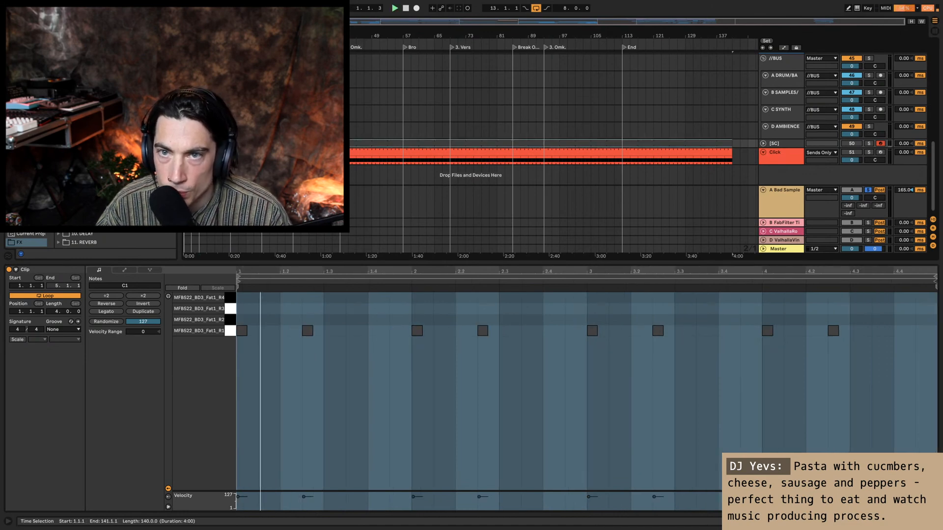
Step: Copy the SC SLOW MIX rack from the [SC] track to the end of the Bad Sampler return's chain
left_click(775, 139)
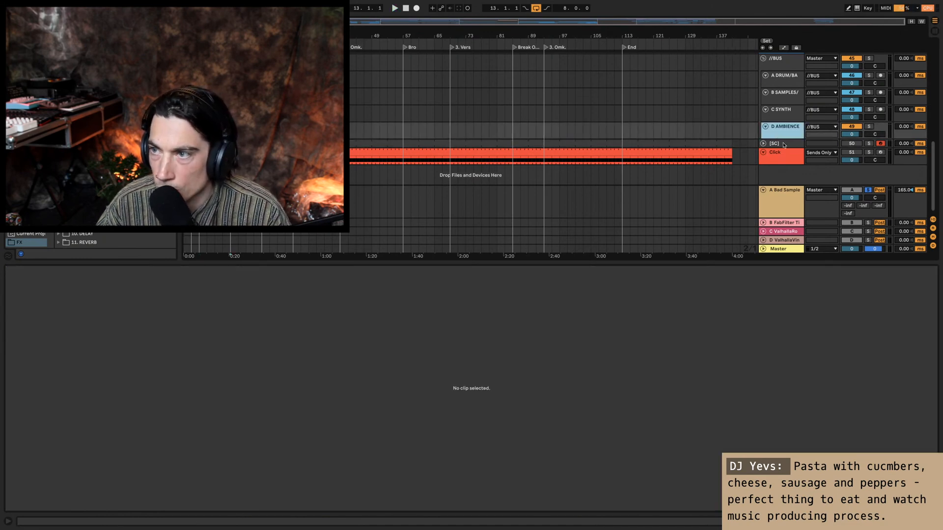
left_click(784, 143)
key("shift+Tab")
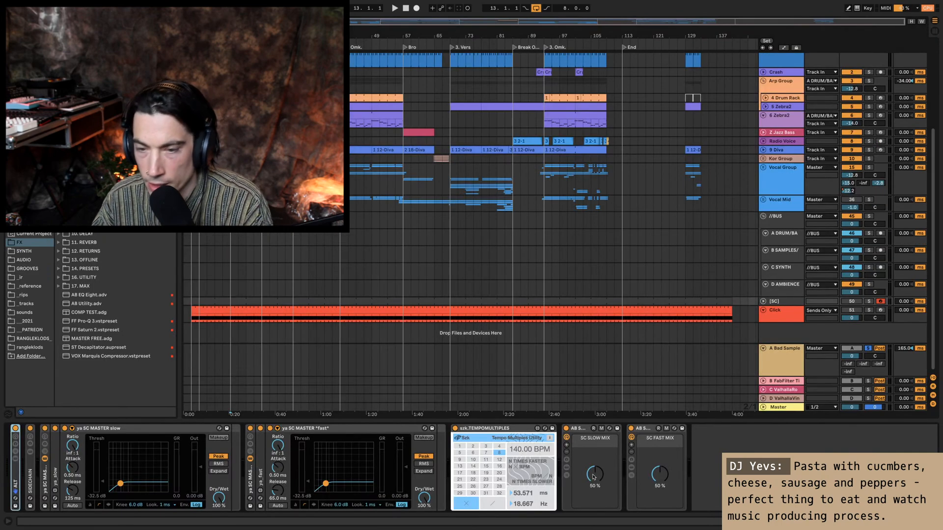
left_click(583, 429)
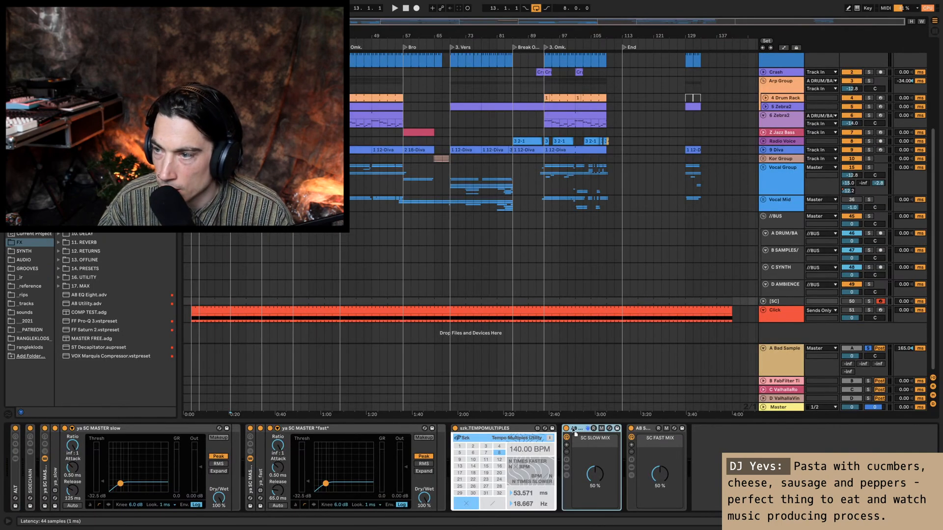
left_click(774, 361)
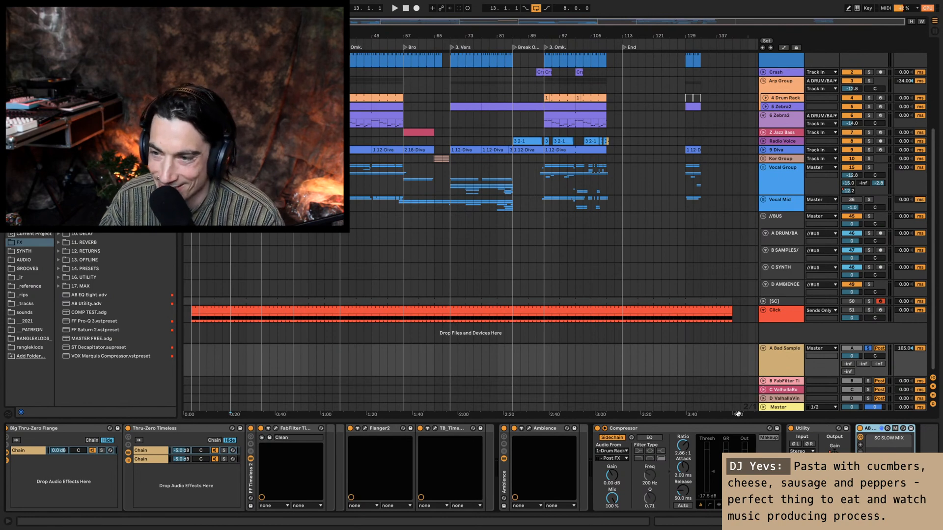
Step: Delete the Compressor from the Bad Sampler return and move the SC SLOW MIX rack ahead of Utility
left_click(675, 431)
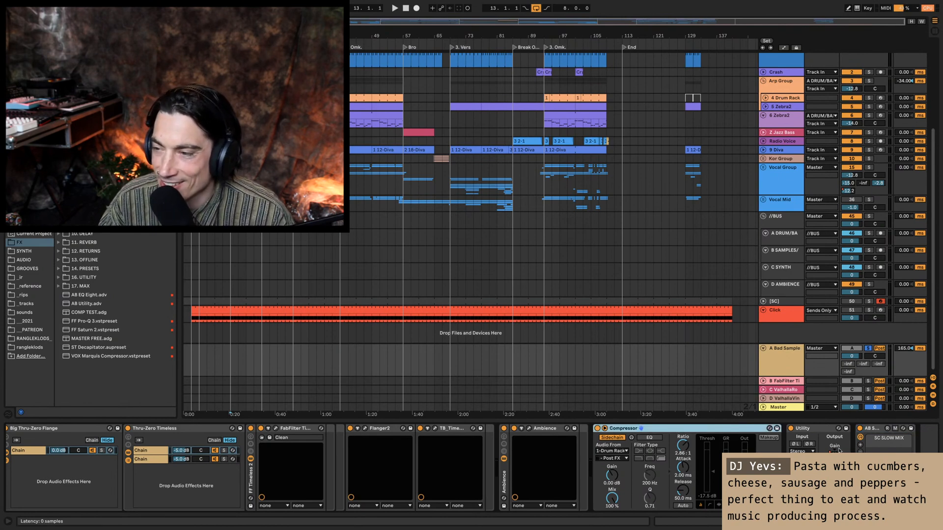
key("Delete")
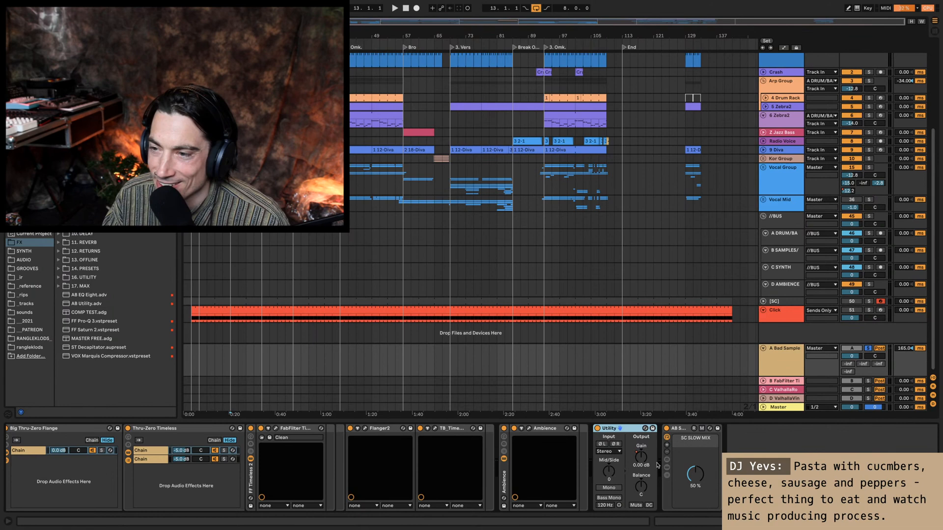
left_click(679, 434)
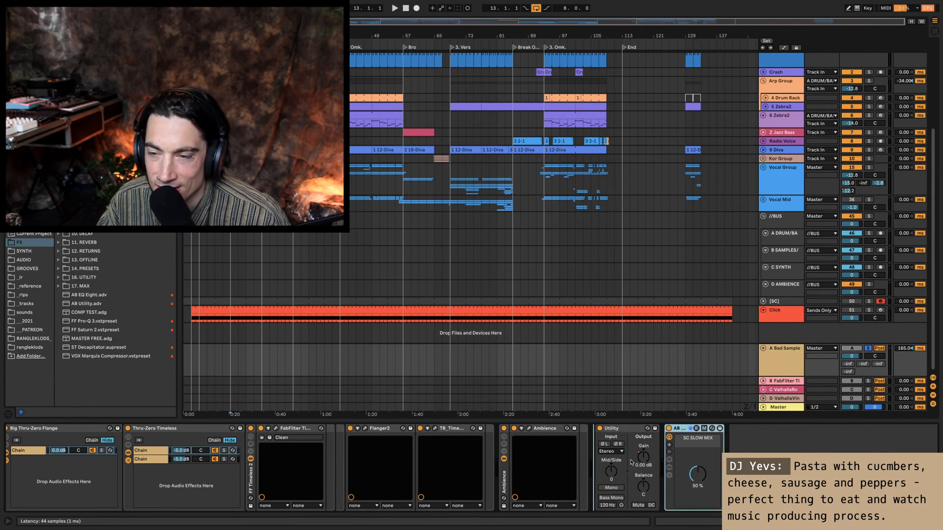
Step: Set the Bad Sampler return's SC SLOW MIX amount to 75 % during playback
key("space")
left_click_drag(634, 482, 626, 442)
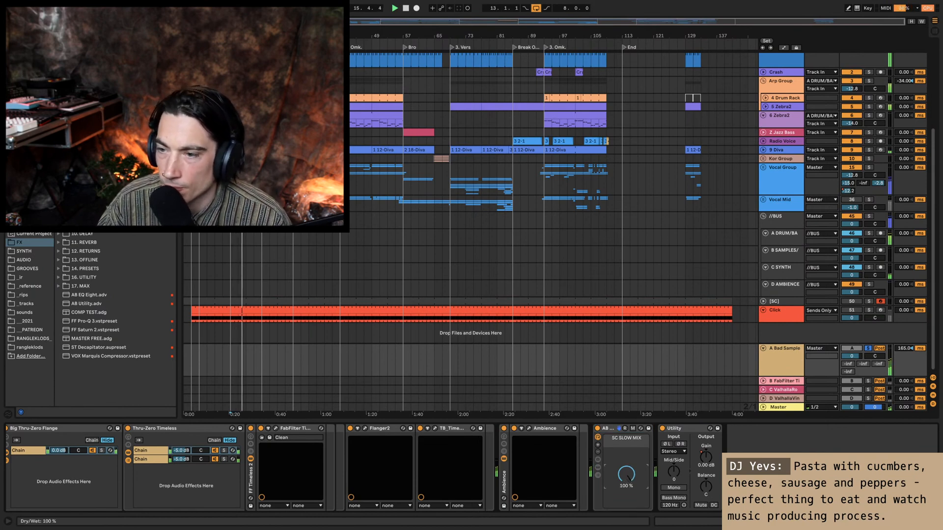
left_click_drag(621, 477, 621, 490)
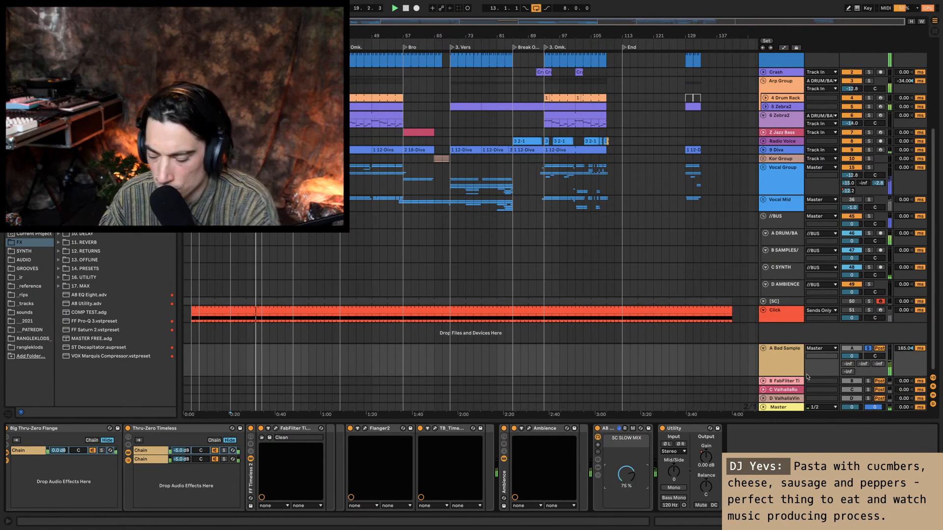
Step: Hide the return tracks and set the [SC] track's compressor releases to 110 ms for slow and 55 ms for fast
key("super+alt+r")
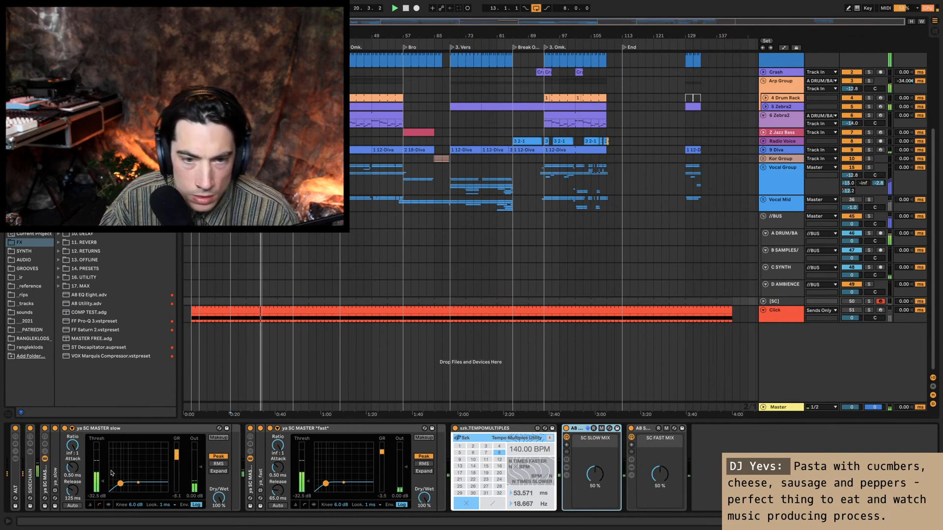
left_click(75, 497)
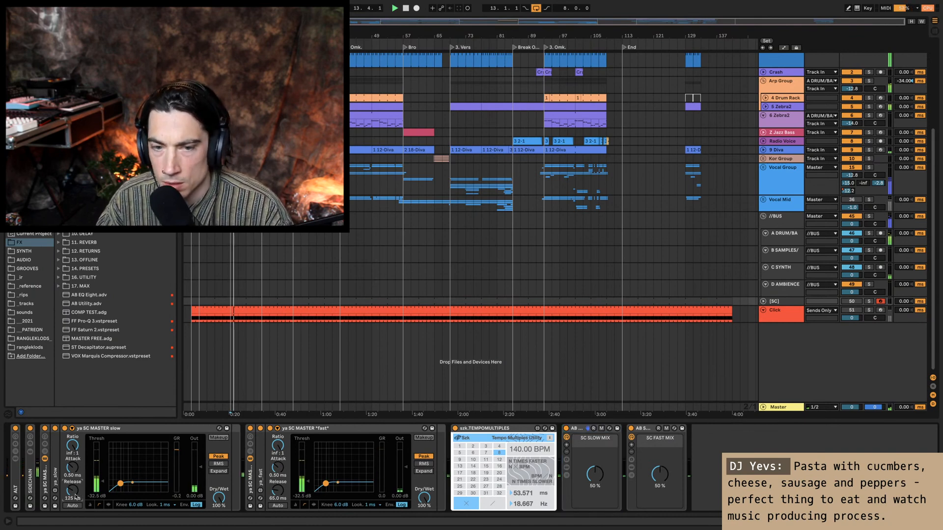
type("10")
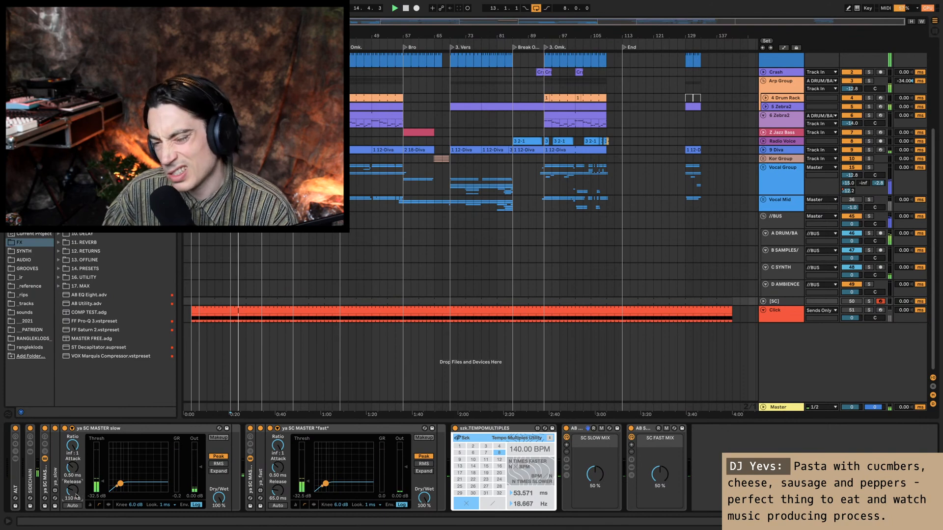
left_click(279, 489)
type("55")
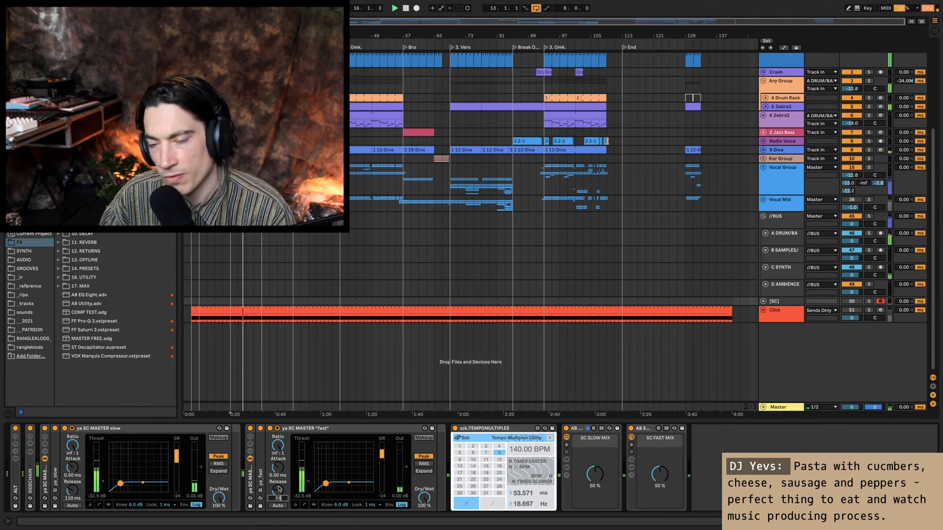
key("Return")
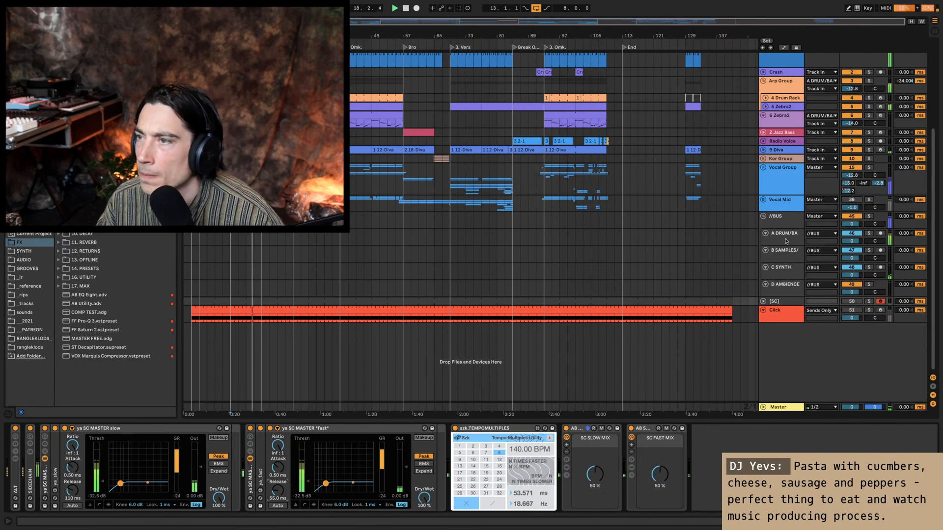
Step: Stop playback, show the return tracks again and bring back the Bad Sampler return's device chain
scroll(701, 335, "up", 1)
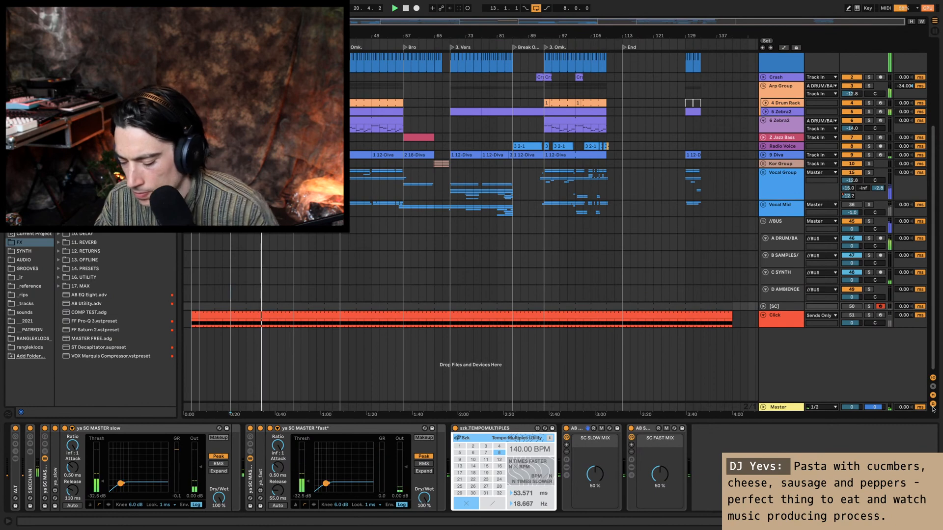
key("Up")
key("Up")
key("Up")
key("Up")
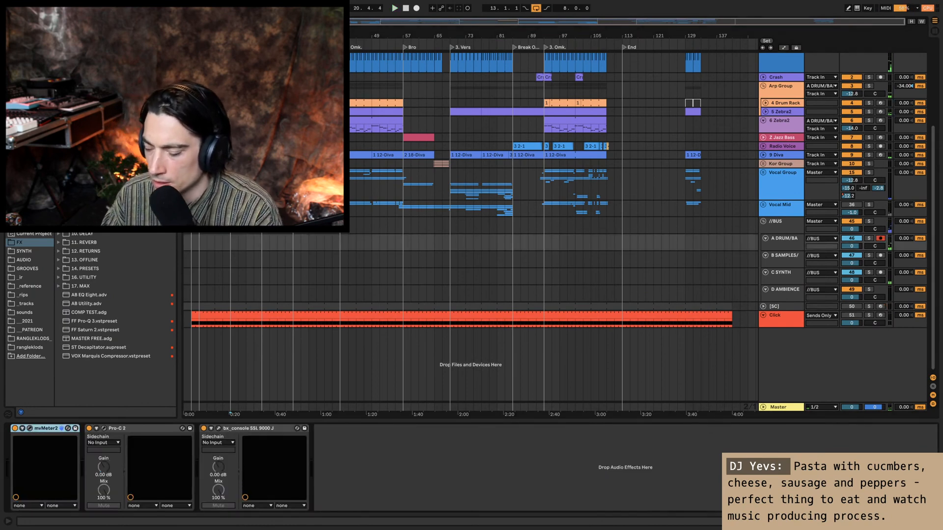
left_click(933, 387)
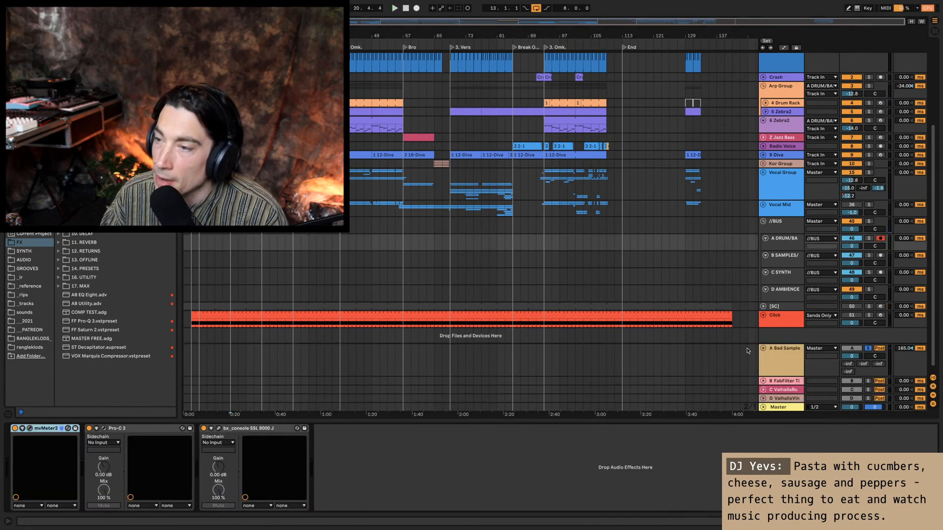
left_click(786, 350)
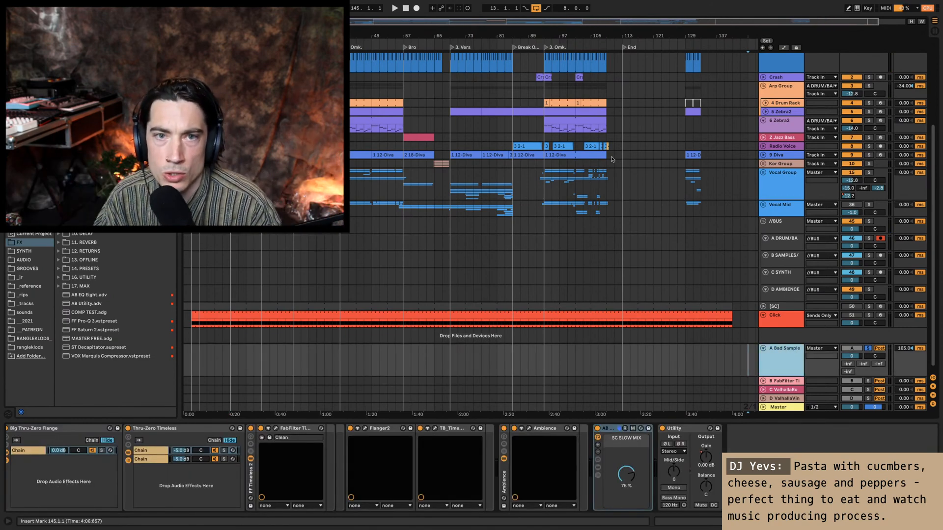
Step: Browse the effect subfolders of the FX library
left_click(58, 148)
left_click(59, 93)
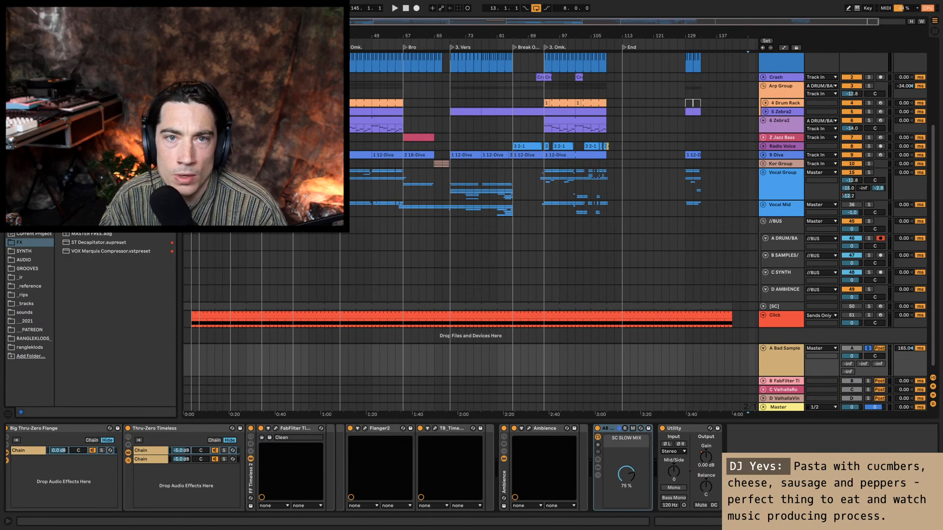
left_click(58, 102)
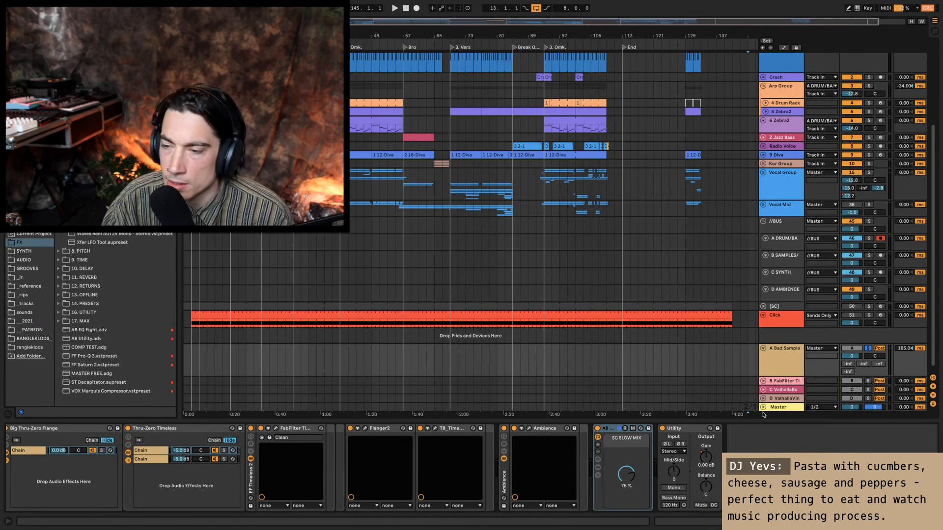
Step: Insert TAL-Chorus-LX before the SC SLOW MIX rack on the Bad Sampler return and play the song from around bar 41
left_click_drag(763, 415, 776, 425)
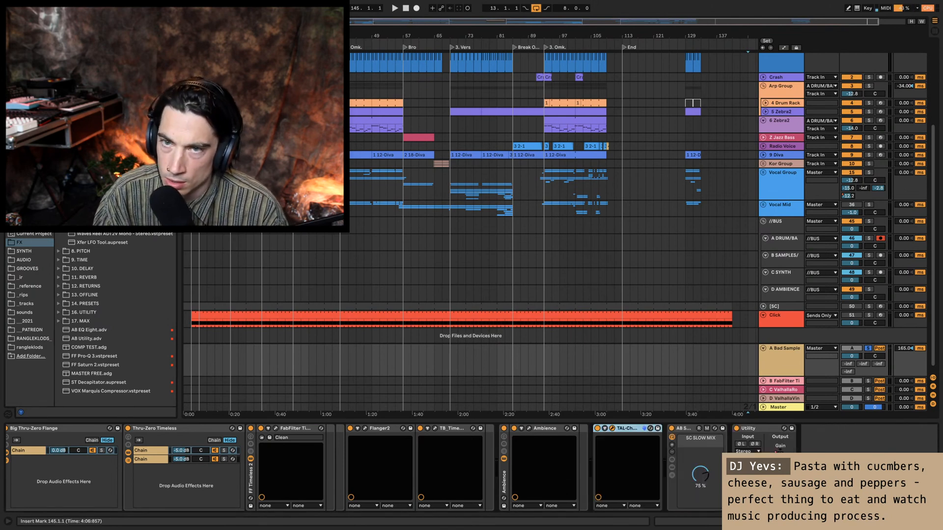
key("space")
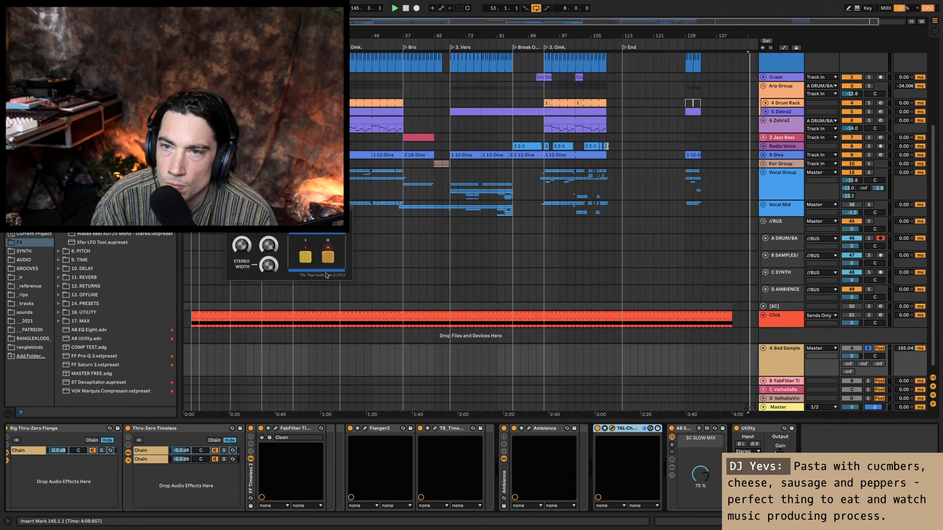
left_click(341, 341)
left_click(344, 362)
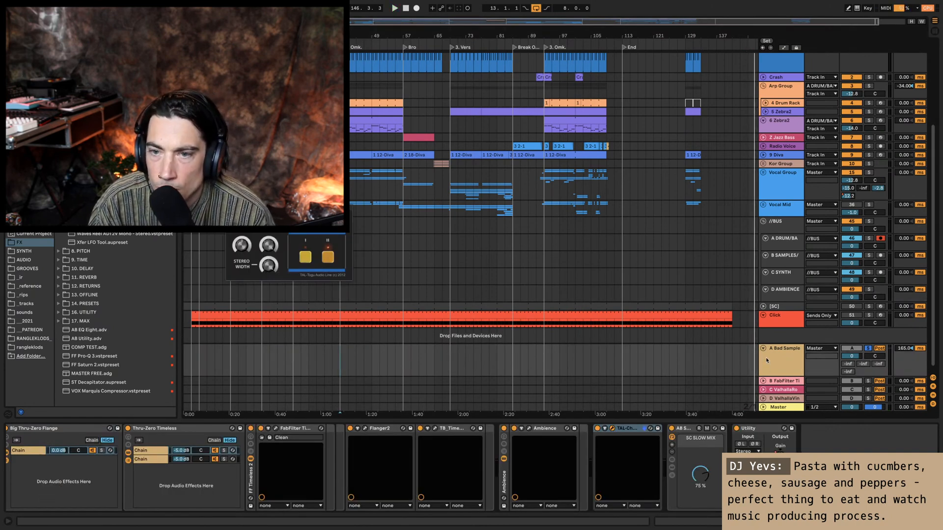
key("space")
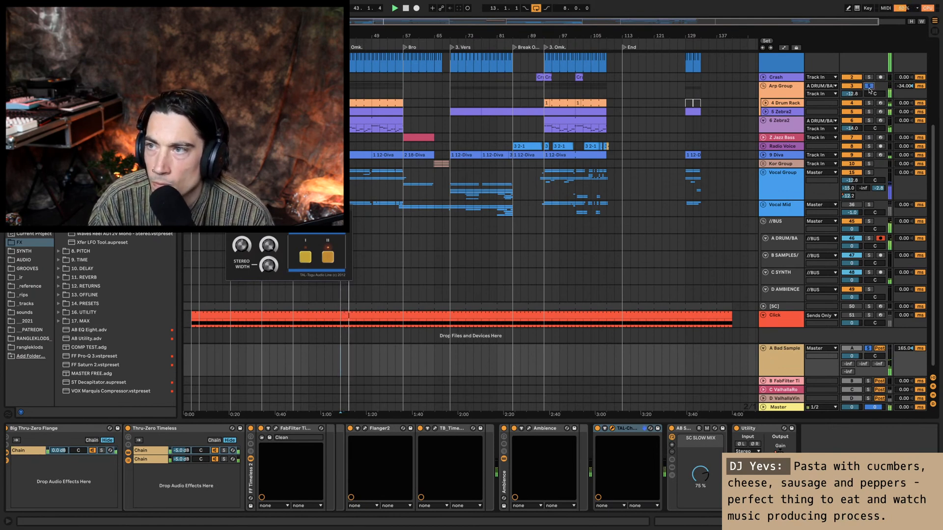
Step: Bypass TAL-Chorus-LX on the Bad Sampler return and compare track delays of 160 ms and 165 ms, ending on 165 ms
left_click(769, 360)
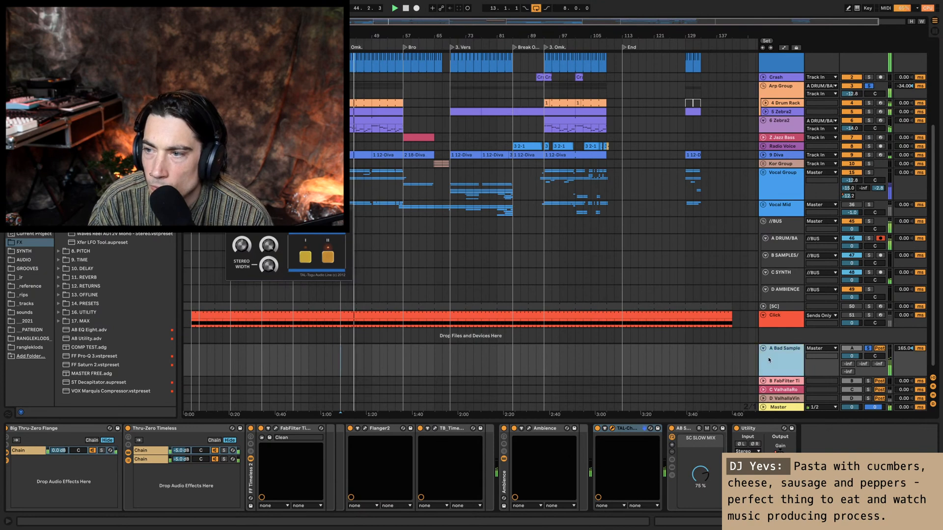
left_click(627, 429)
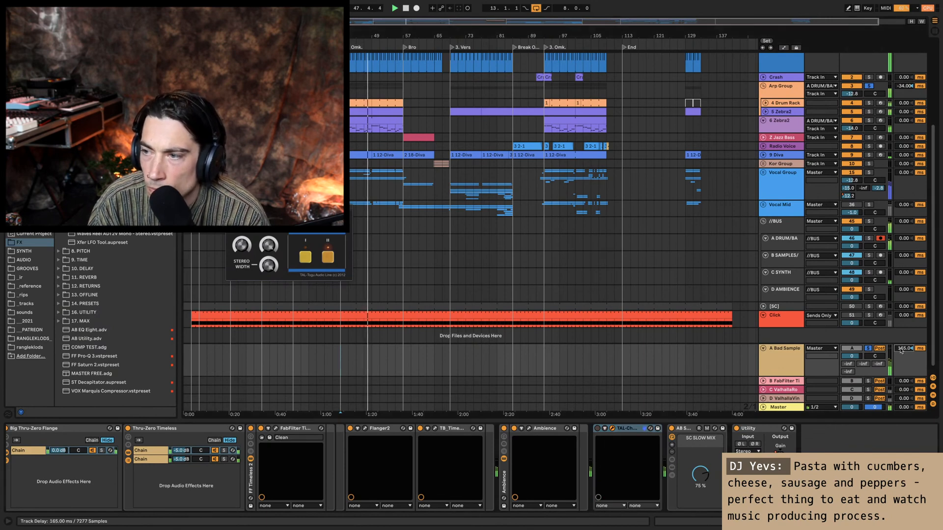
type("160")
key("Return")
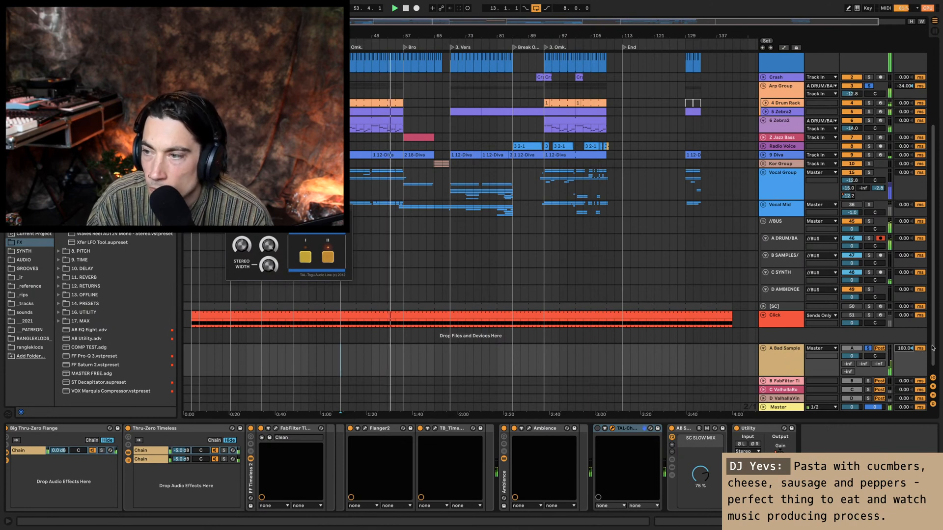
type("165")
key("Return")
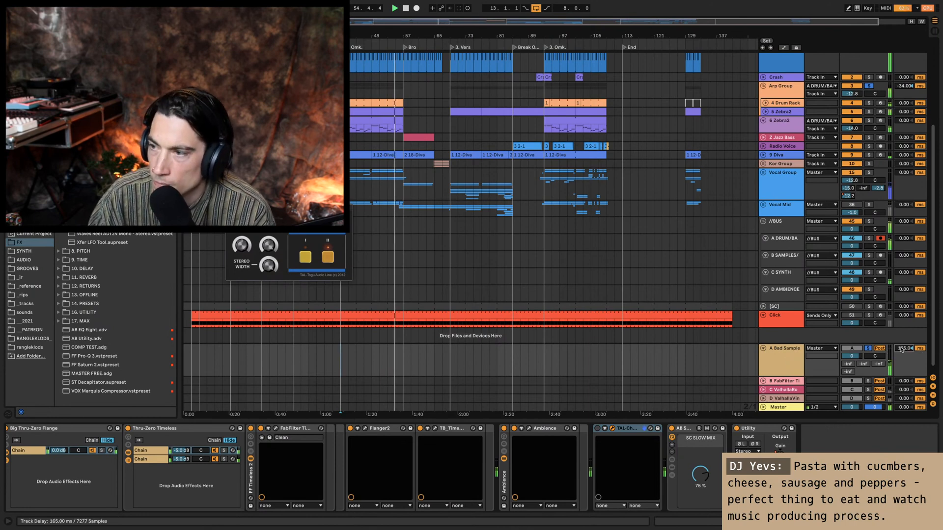
left_click(789, 358)
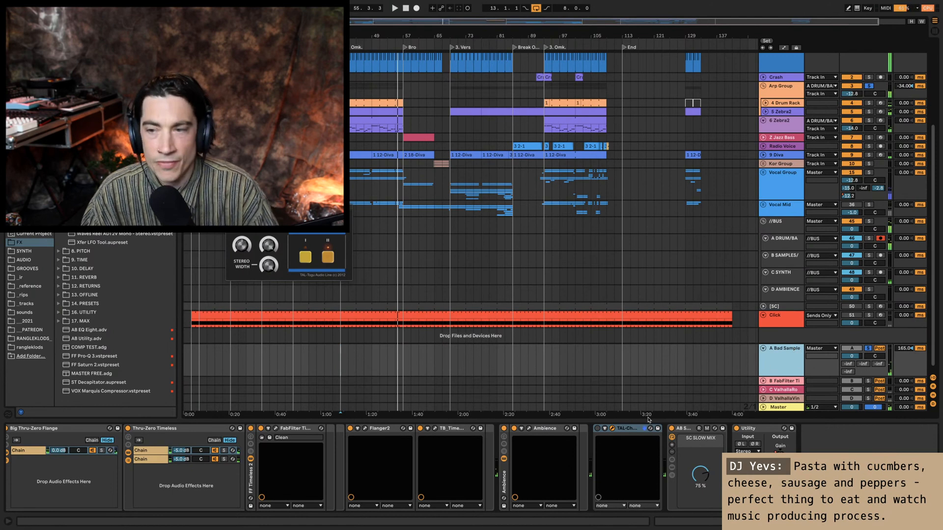
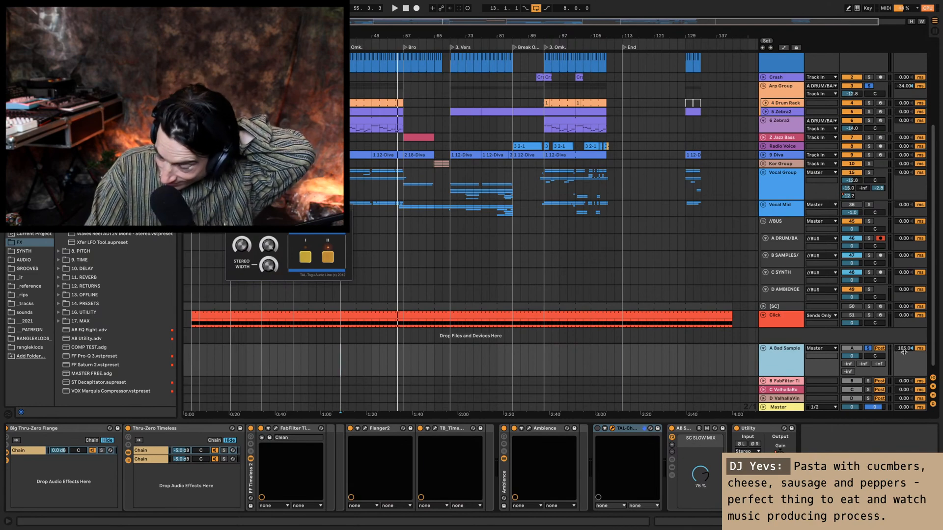
Step: Solo the Drum Rack track with its Bad Sampler send at 0 dB and hide the open plug-in windows
scroll(904, 352, "up", 5)
left_click(781, 85)
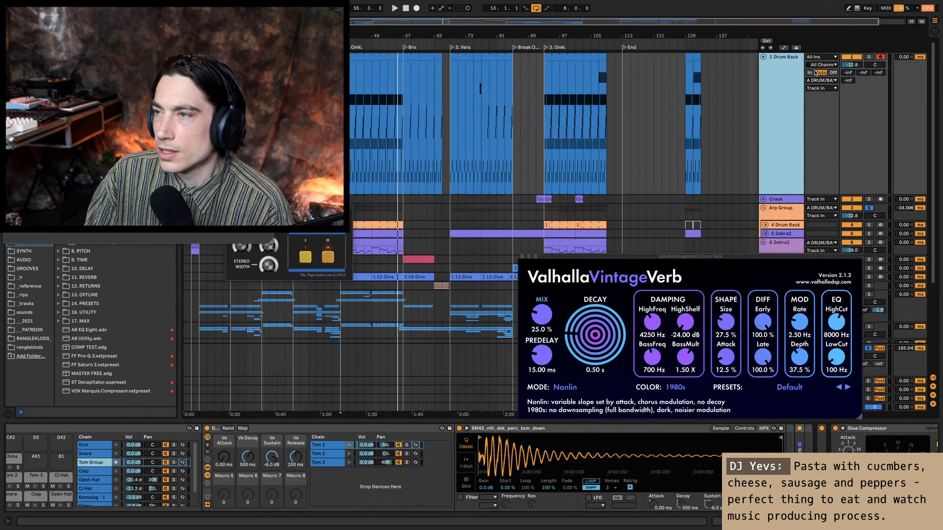
left_click_drag(848, 72, 860, 42)
key("s")
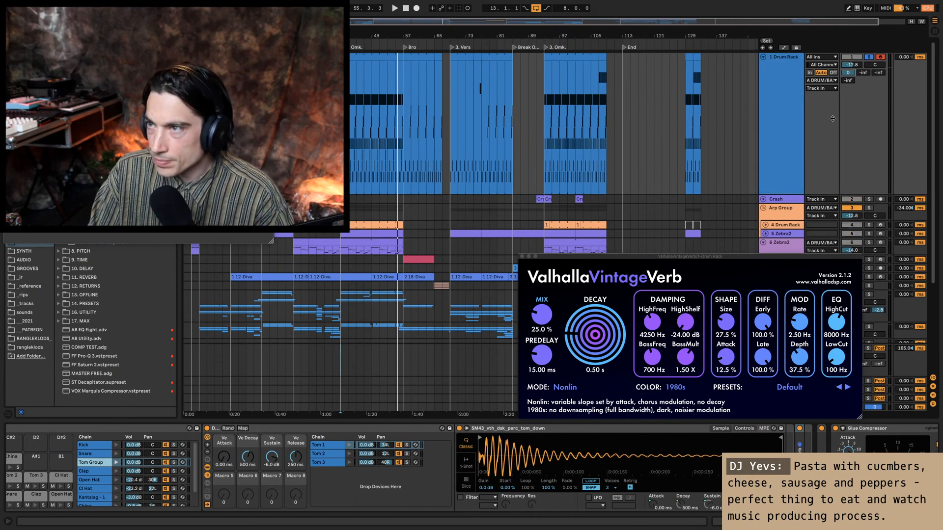
left_click(792, 113)
key("super+alt+p")
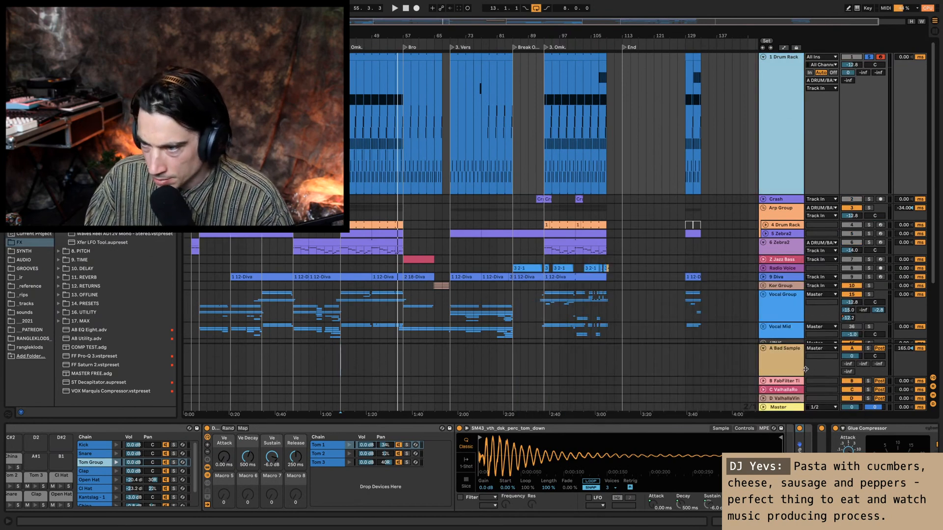
Step: Solo the Bad Sampler return and set its track delay to 0 ms while replaying the section from bar 41
left_click(868, 348)
key("space")
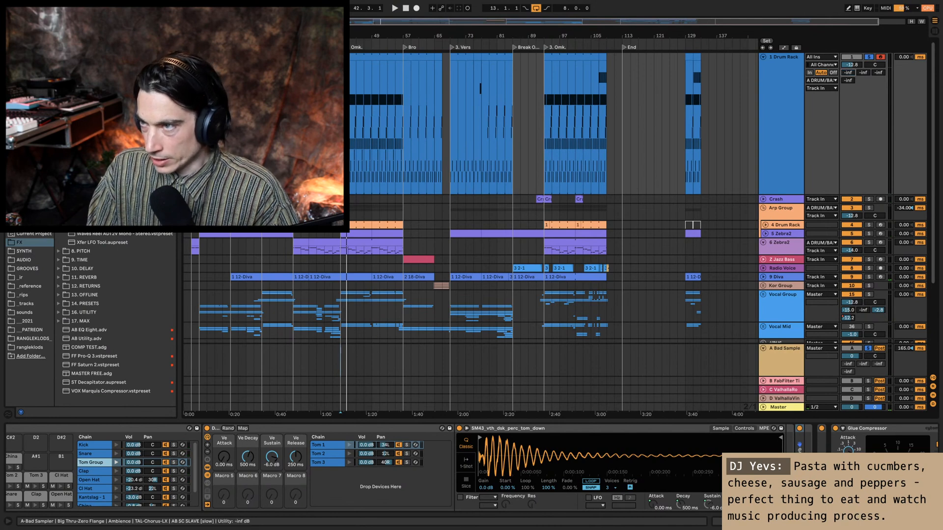
left_click(781, 366)
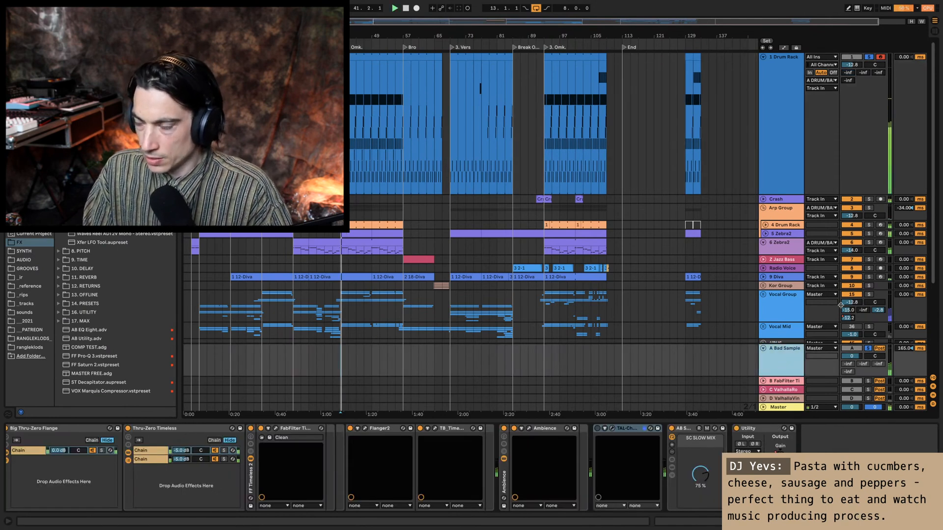
left_click(868, 349)
left_click(868, 349)
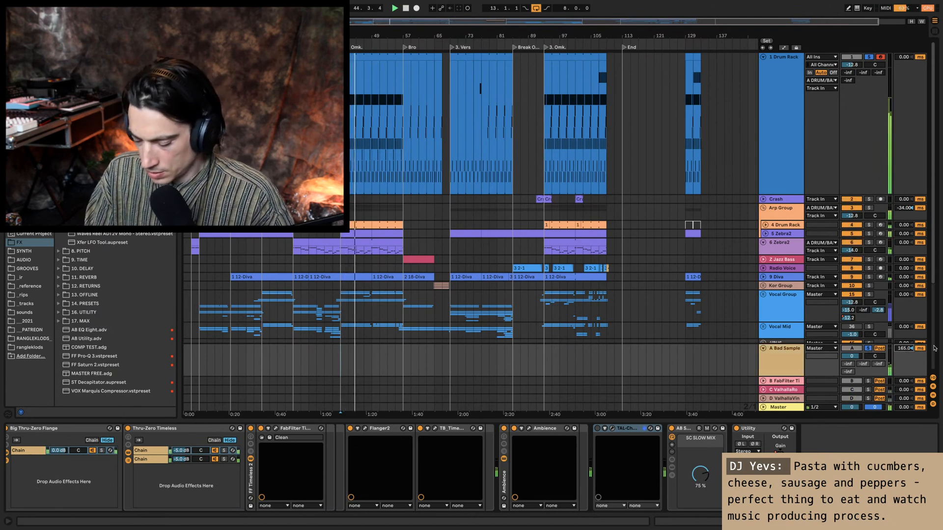
type("1")
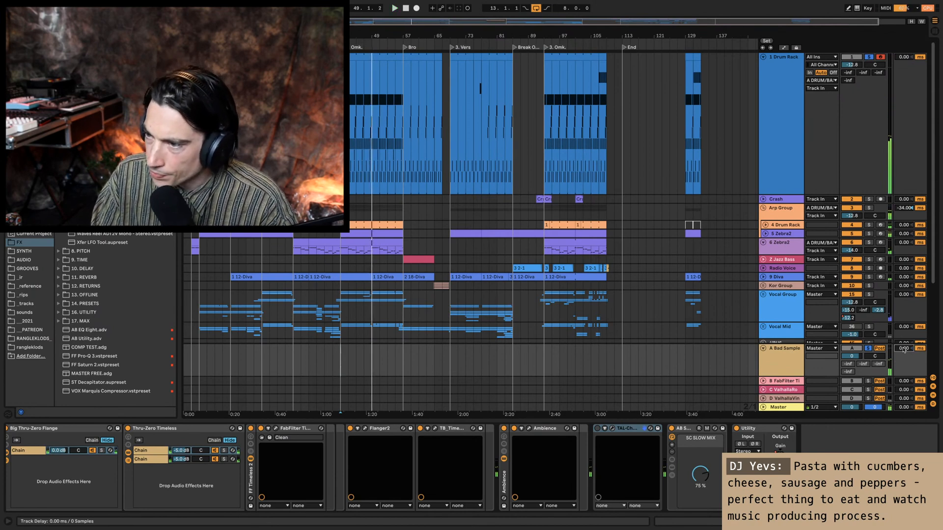
key("space")
key("space")
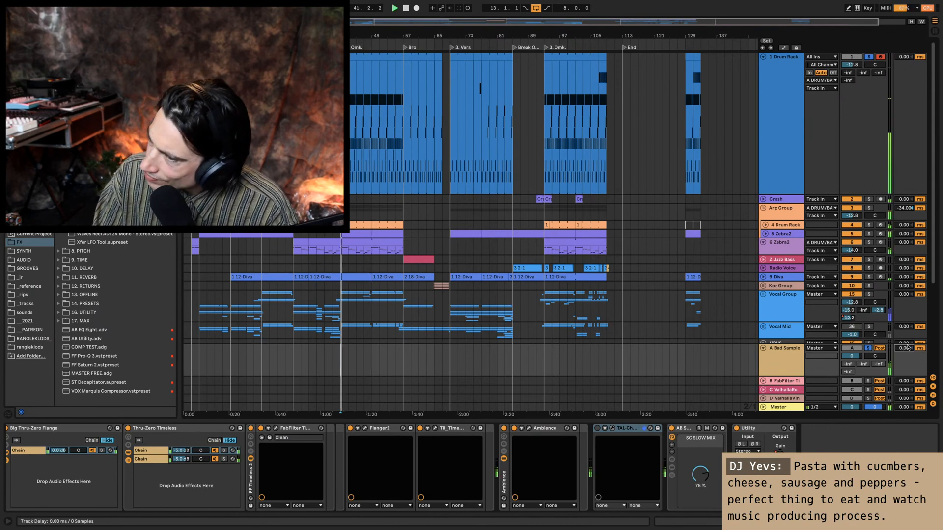
Step: Listen to the Bad Sampler return's timing by toggling its solo and soloing the Arp Group
left_click(802, 361)
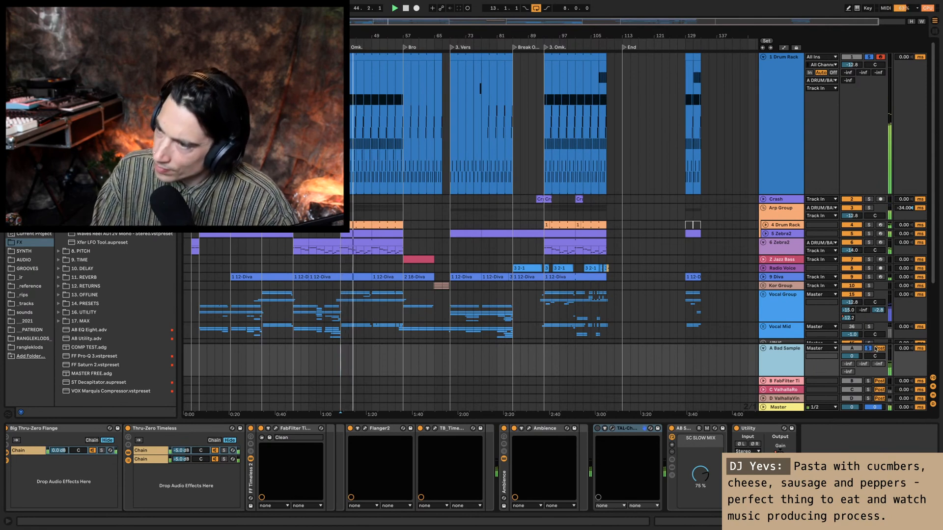
left_click(869, 349)
left_click(869, 349)
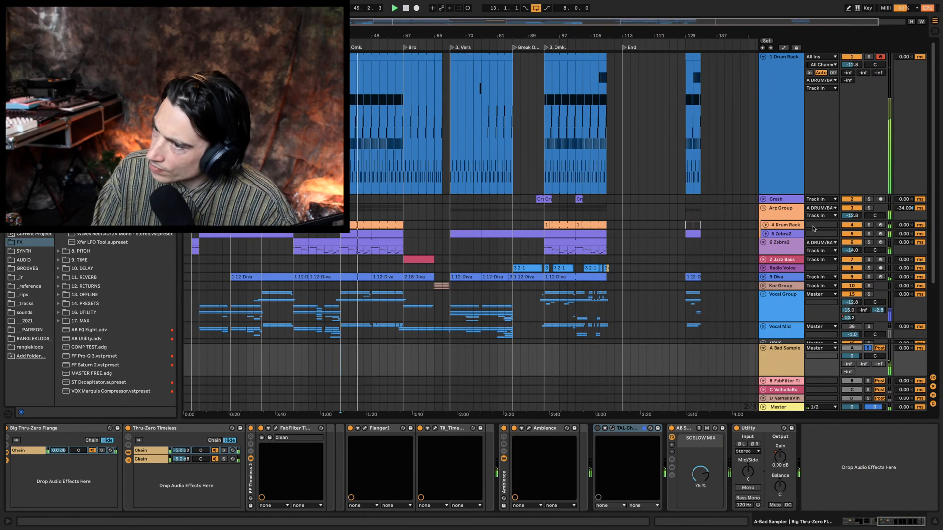
left_click(868, 207)
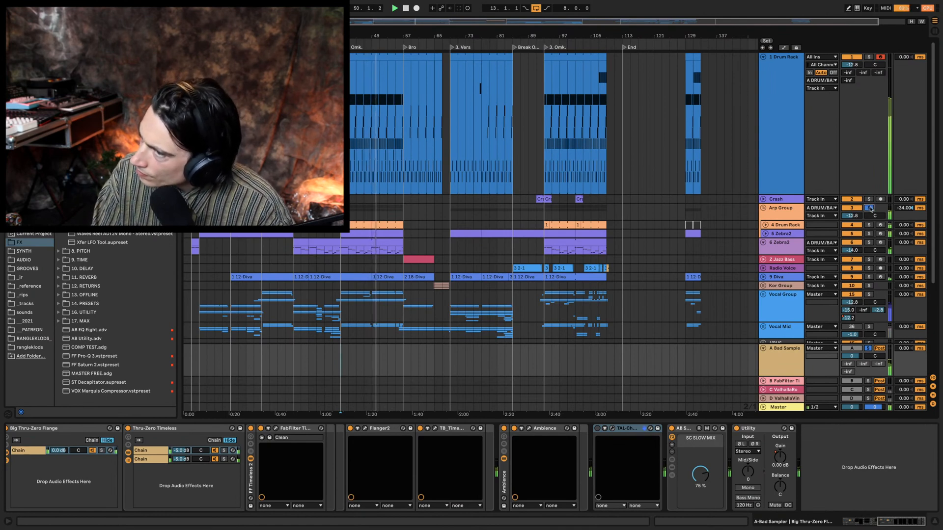
Step: Solo the Drum Rack and its Snare chain with the Bad Sampler send at 0 dB, and play from around bar 5
left_click(794, 85)
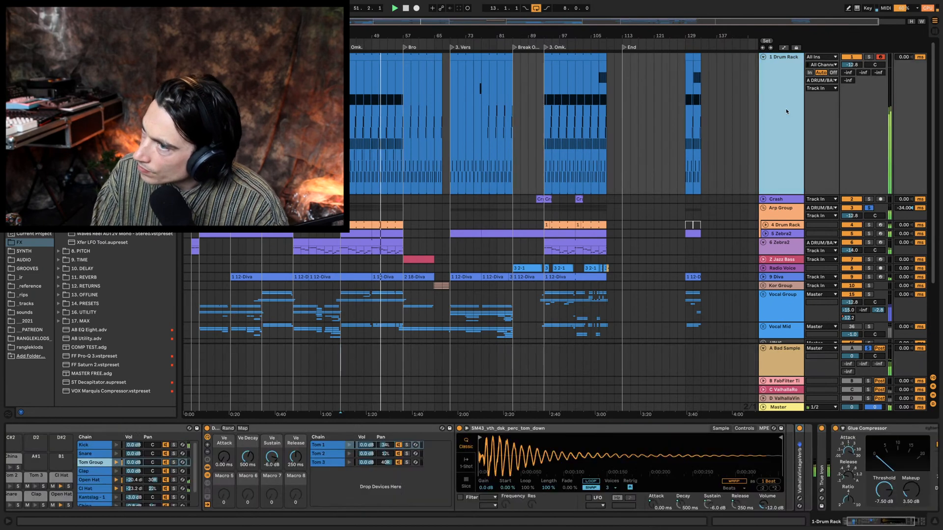
left_click(869, 57)
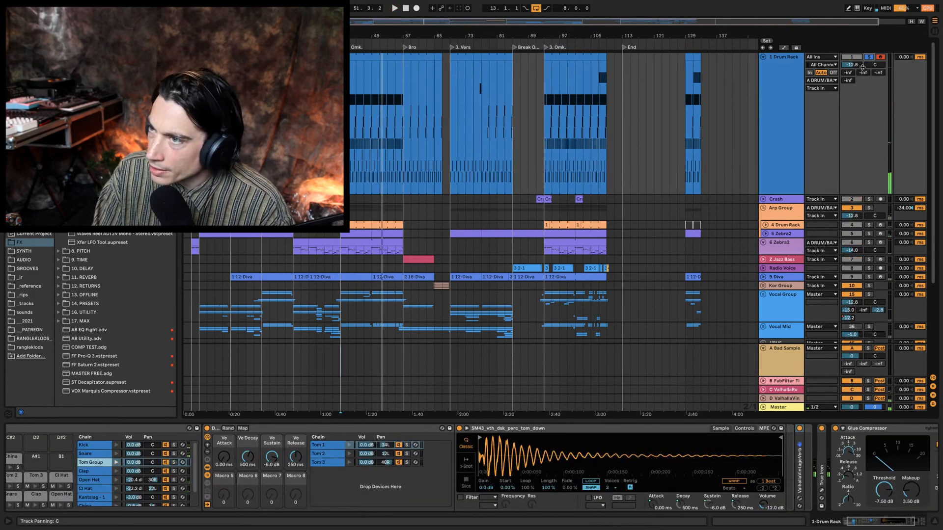
left_click(754, 118)
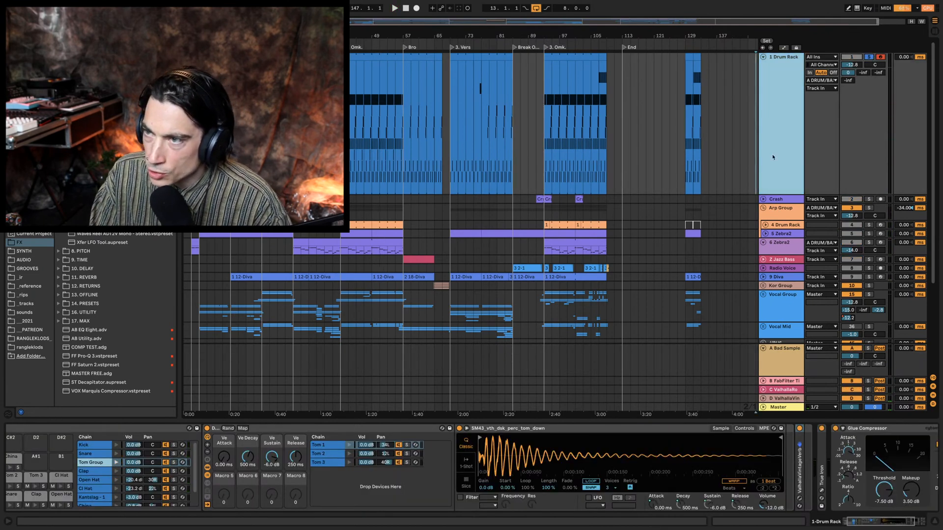
left_click(173, 453)
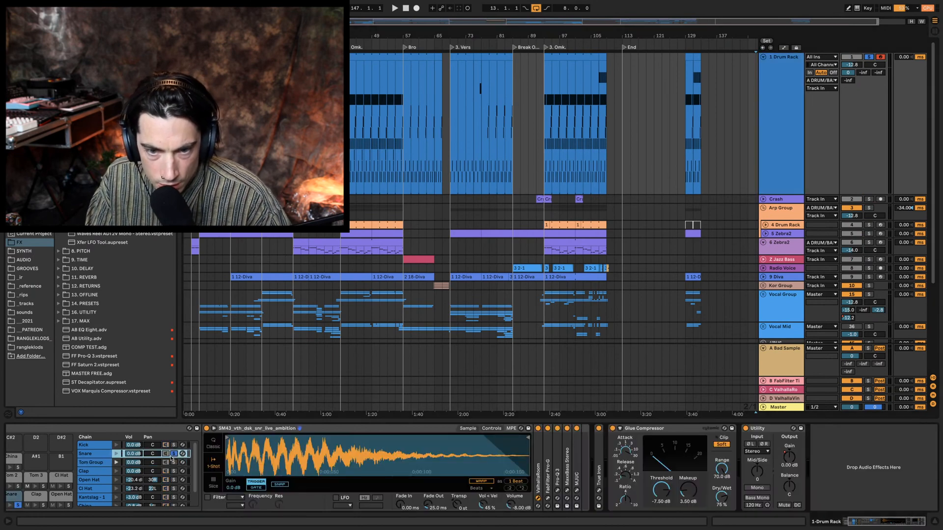
key("space")
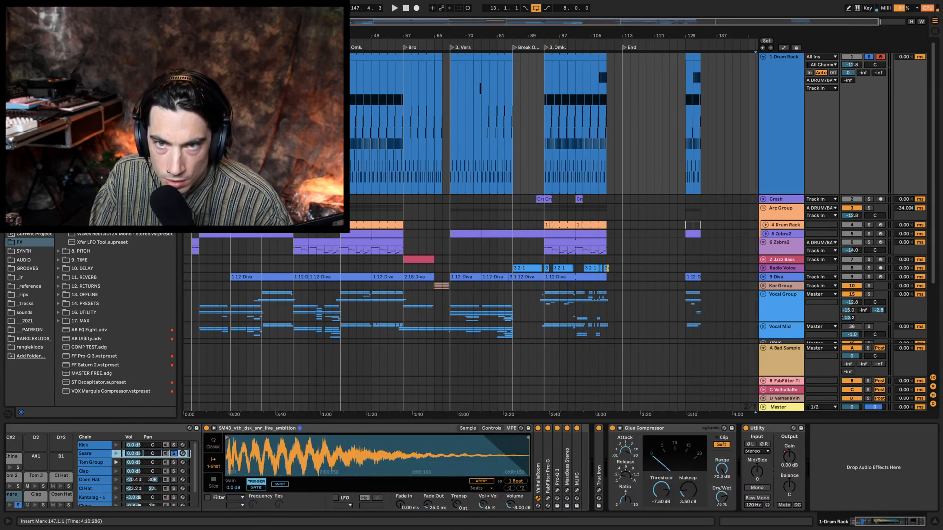
left_click(199, 118)
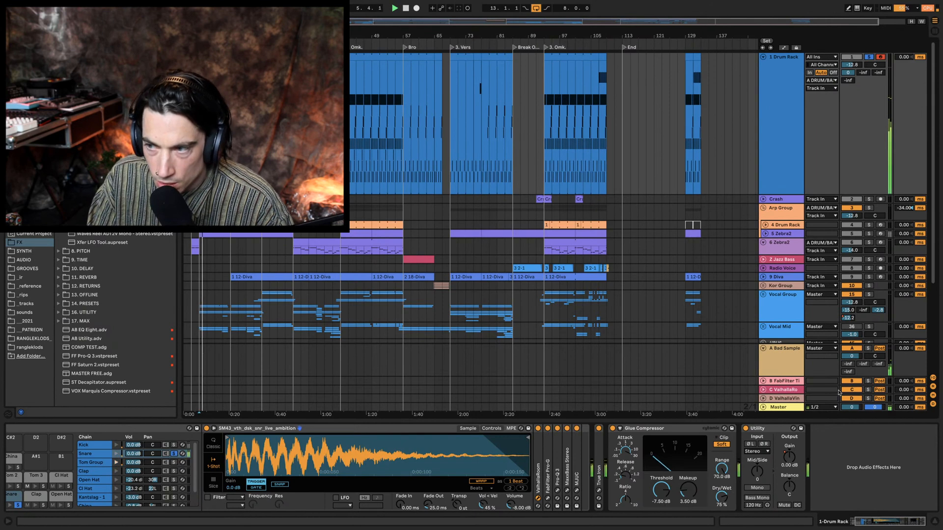
Step: Compare TAL-Chorus-LX on and off, try a 160 ms track delay on the Bad Sampler return, and set the delay to -1 ms
left_click(765, 358)
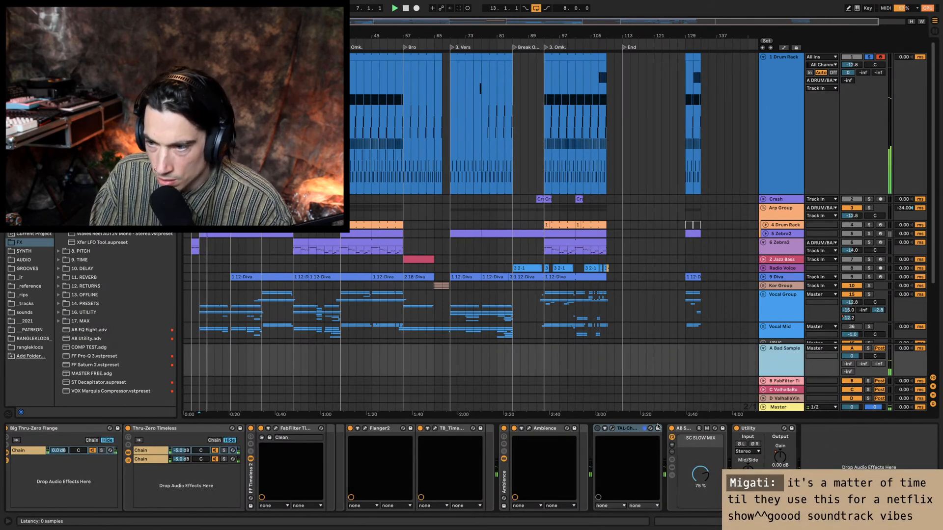
left_click(631, 432)
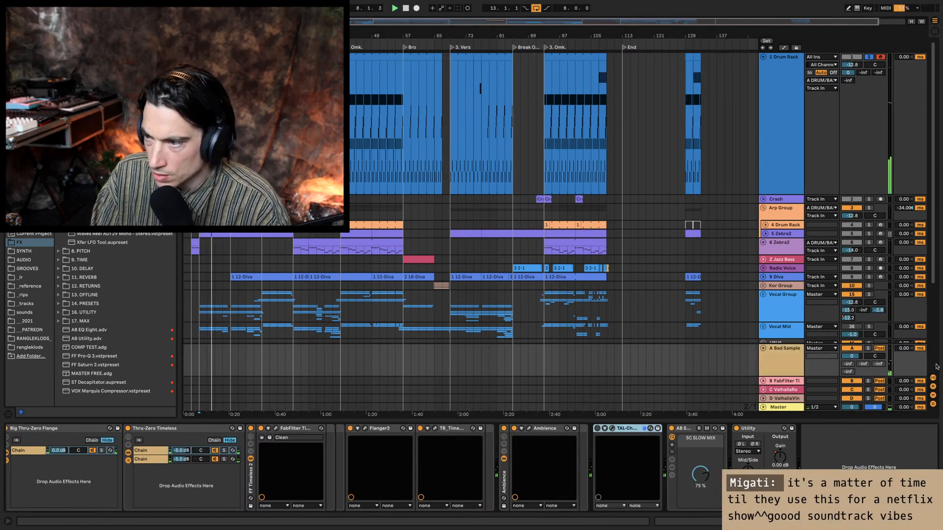
left_click(904, 349)
type("100")
key("Return")
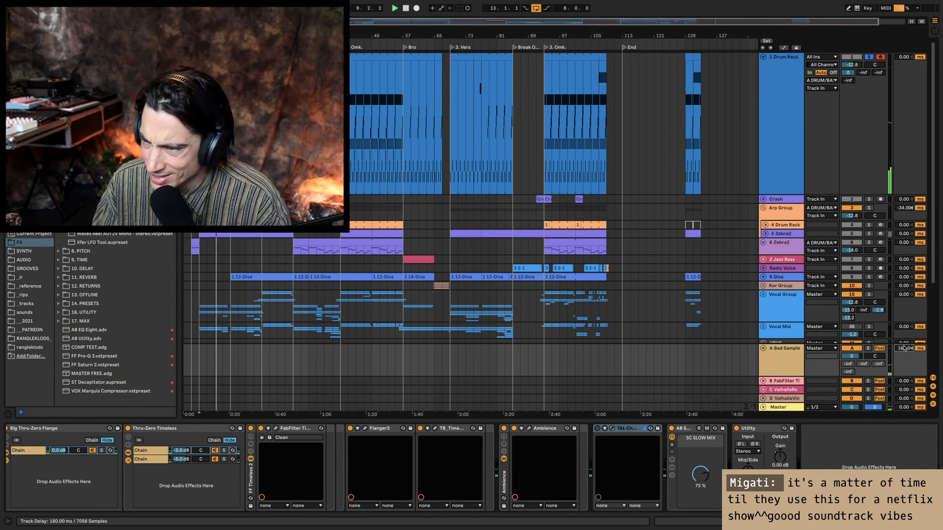
type("-1")
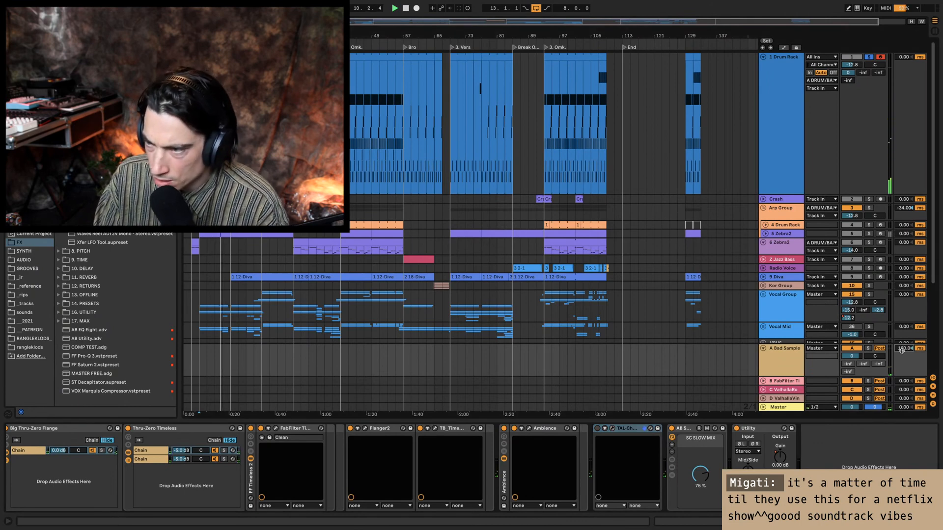
key("Return")
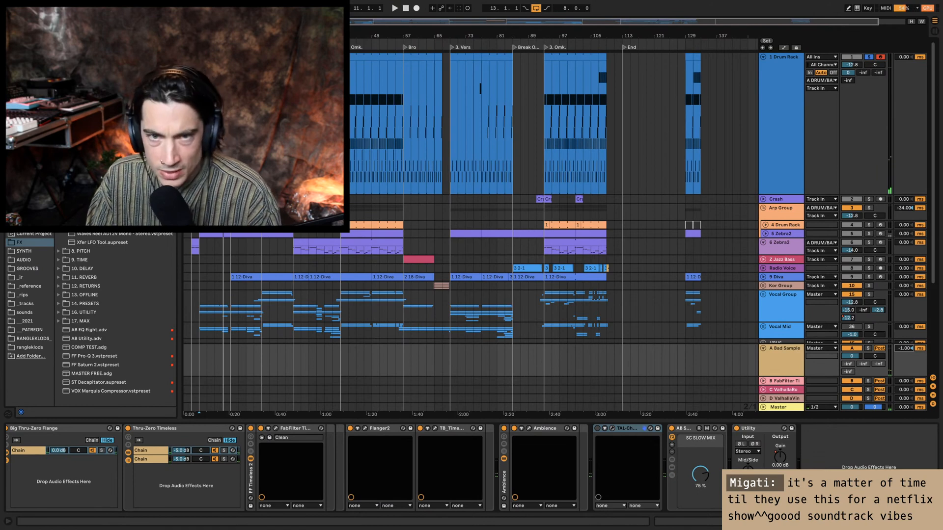
Step: Add the ValhallaDelay rack from the FX library between TAL-Chorus-LX and the SC SLOW MIX rack on the Bad Sampler return
scroll(118, 314, "down", 5)
scroll(117, 295, "up", 2)
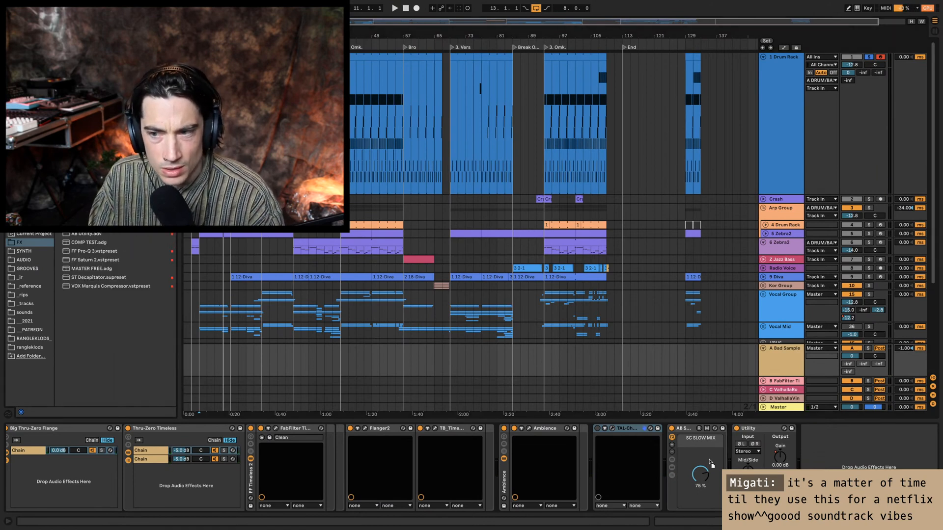
left_click_drag(668, 457, 662, 457)
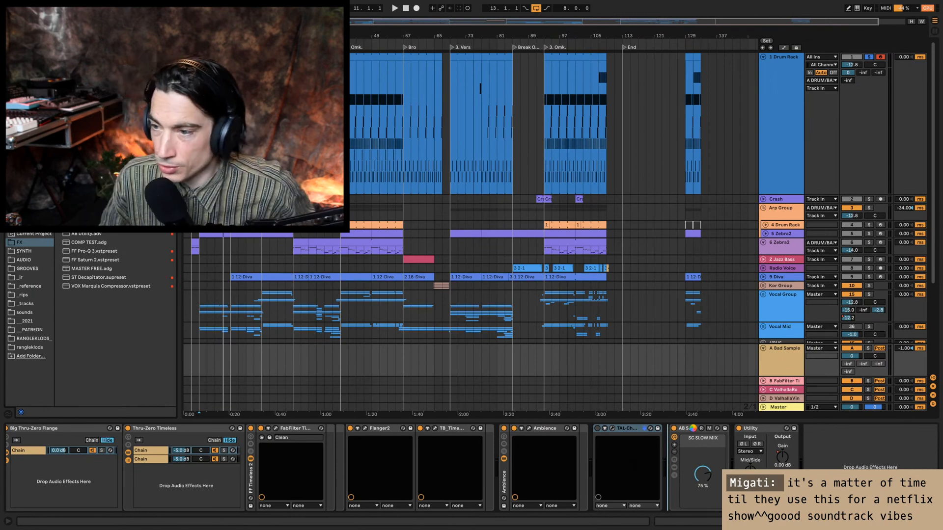
left_click_drag(692, 429, 693, 431)
left_click_drag(690, 497, 689, 520)
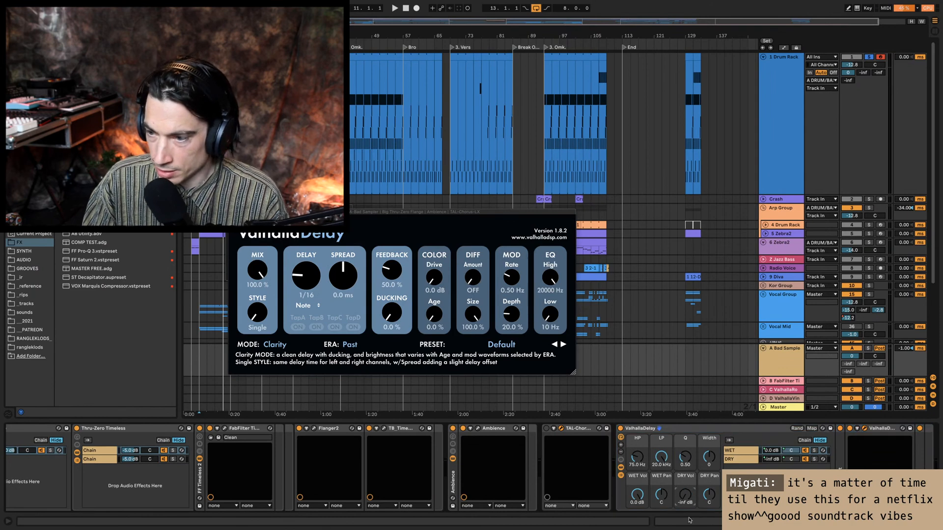
Step: Play from bar 5 and set ValhallaDelay's feedback to 0%, trying a 1/8 delay before returning it to 1/16
left_click(200, 315)
key("space")
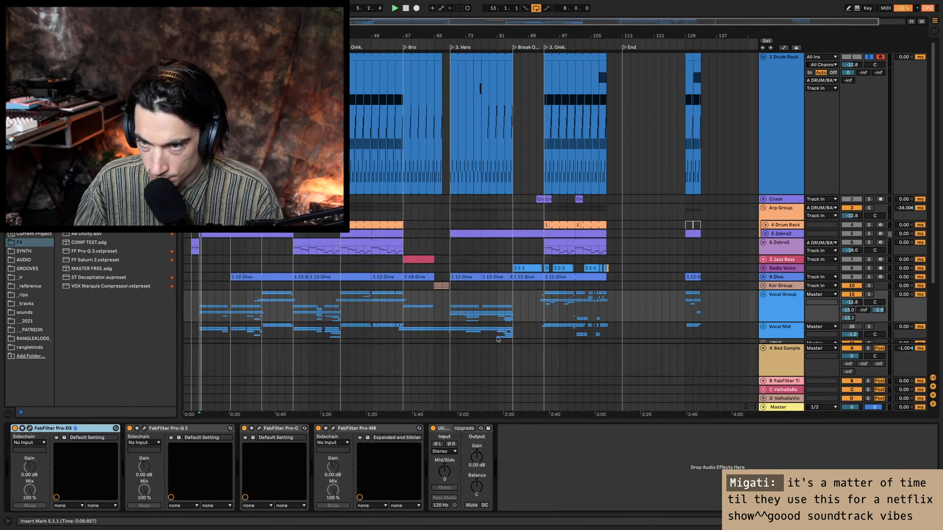
left_click(770, 368)
left_click_drag(391, 271, 391, 340)
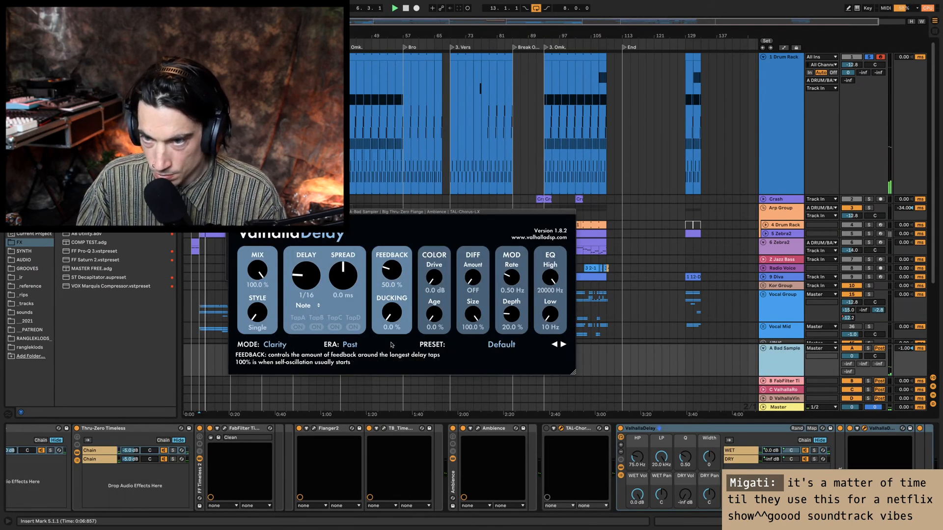
left_click_drag(297, 284, 305, 275)
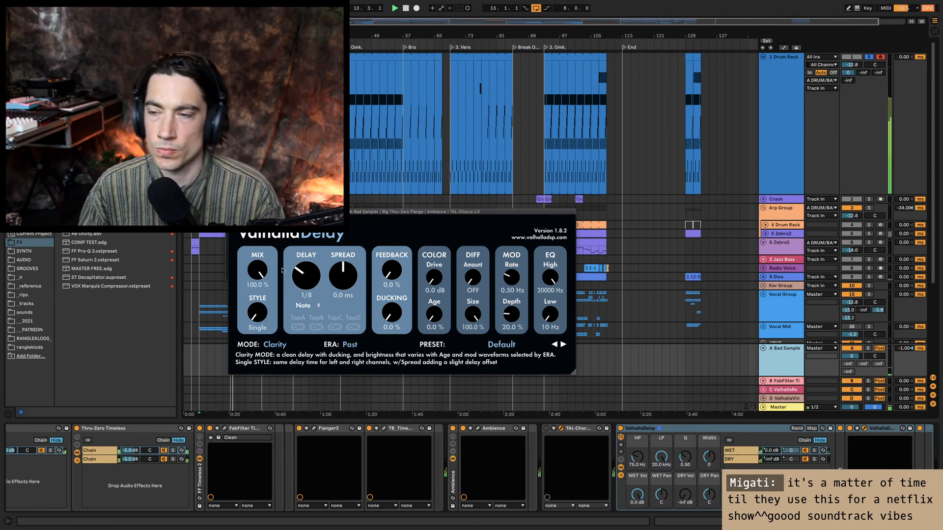
left_click_drag(300, 277, 301, 283)
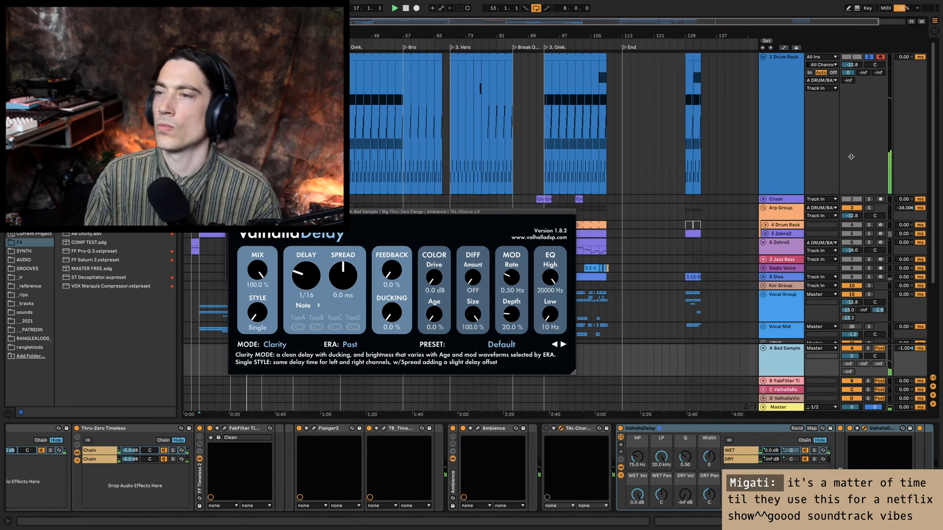
Step: Solo the Arp Group and its Zebra2 track, and reset the Bad Sampler return's track delay to 0 ms
left_click(788, 215)
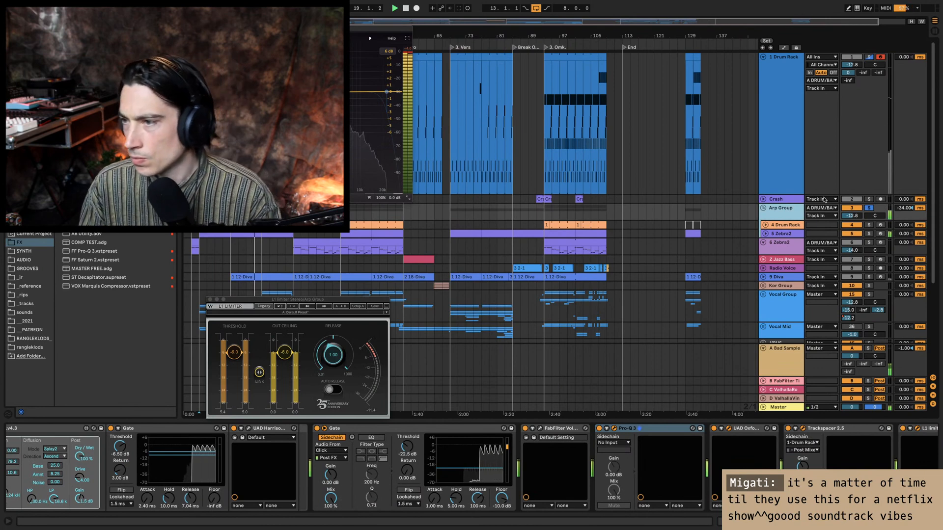
left_click(790, 226)
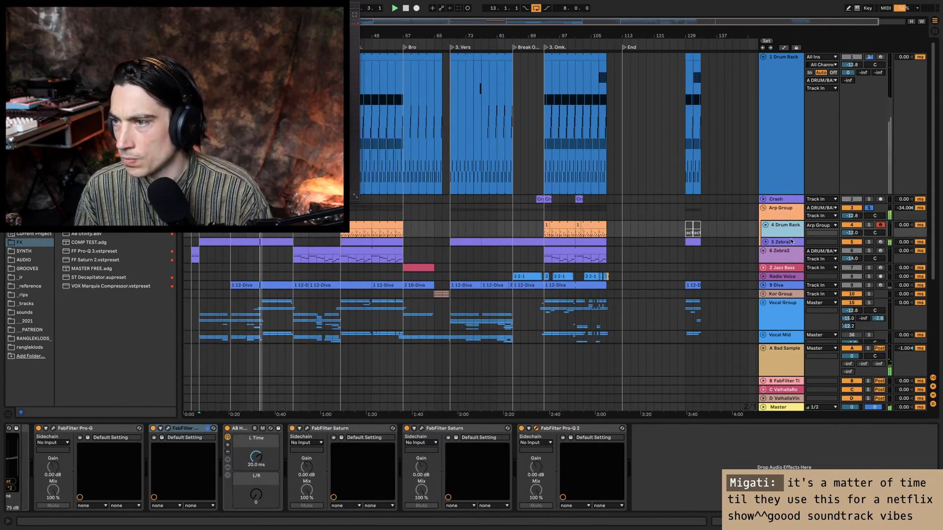
left_click(787, 241)
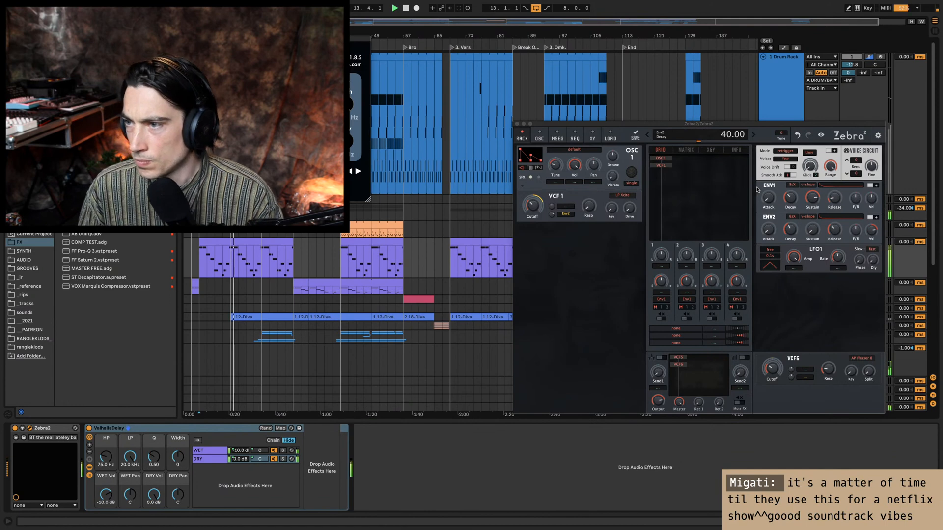
key("alt+super+p")
left_click(869, 242)
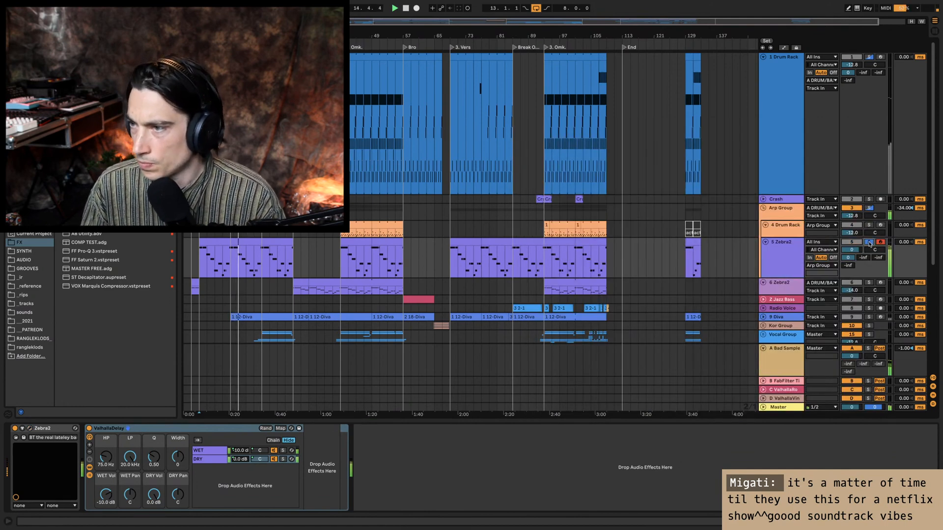
left_click(784, 350)
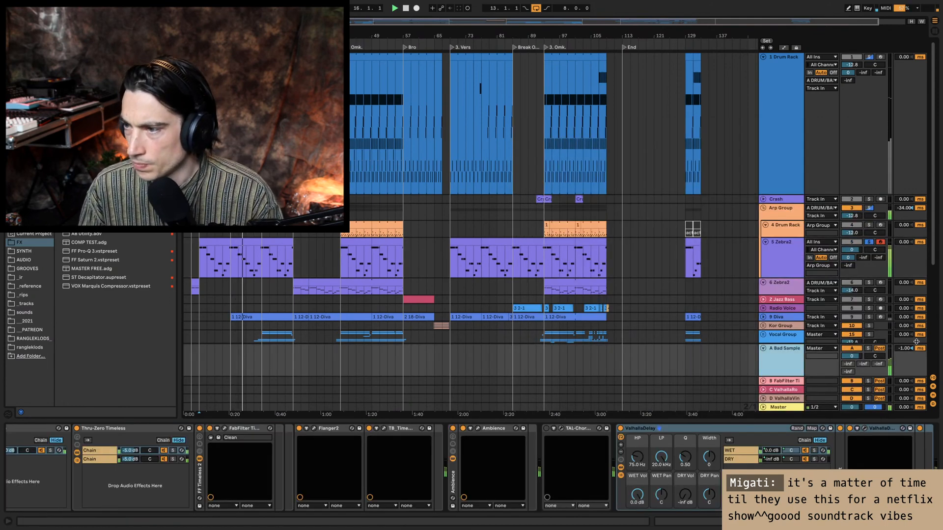
left_click(911, 348)
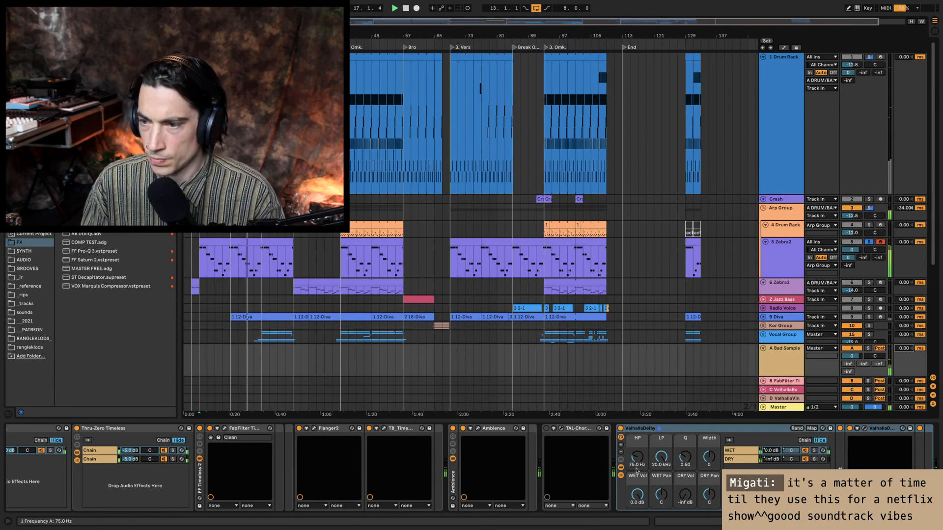
Step: Compare 1/8 and 1/16 delay times in the Bad Sampler return's ValhallaDelay, leave it at 1/16, and stop playback
left_click(865, 428)
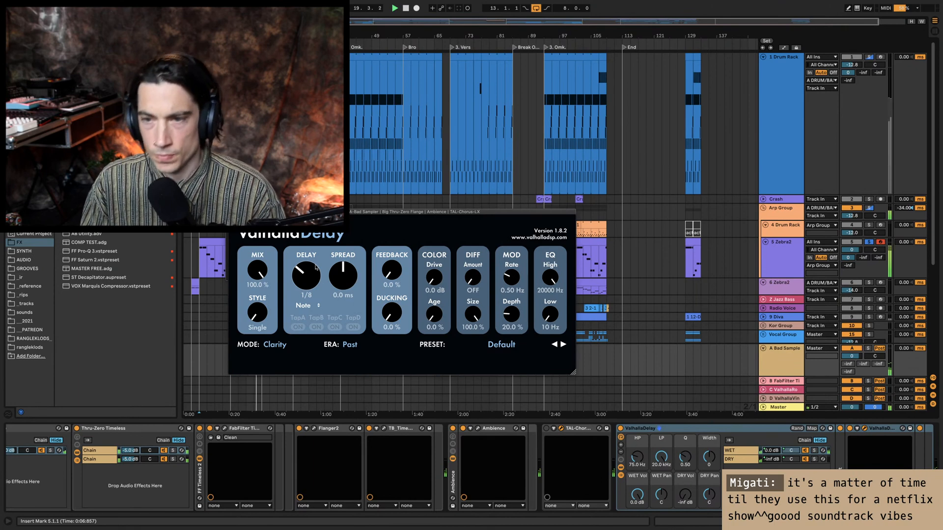
left_click_drag(308, 275, 308, 277)
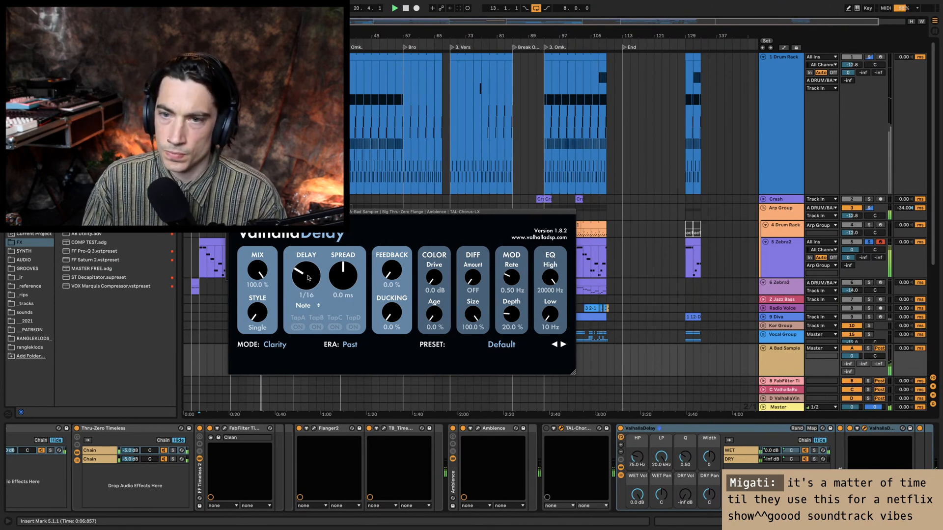
key("space")
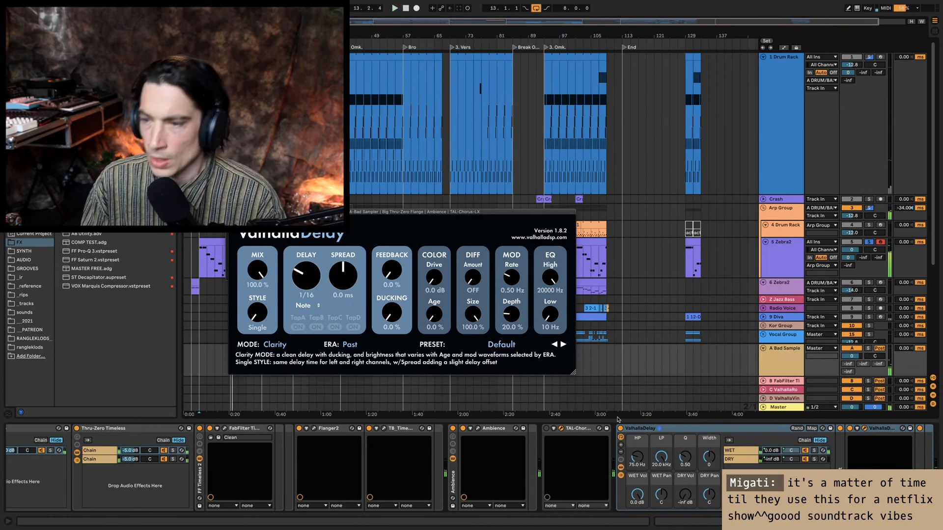
Step: Move the ValhallaDelay plug-in out of its rack to just after TAL-Chorus-LX, and delete the remaining ValhallaDelay rack
left_click(881, 430)
left_click_drag(882, 429, 678, 426)
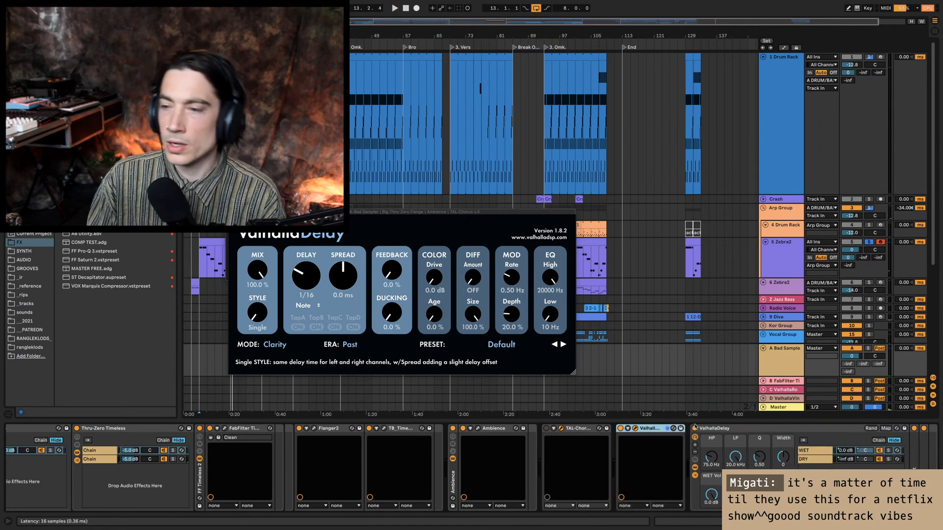
left_click(722, 429)
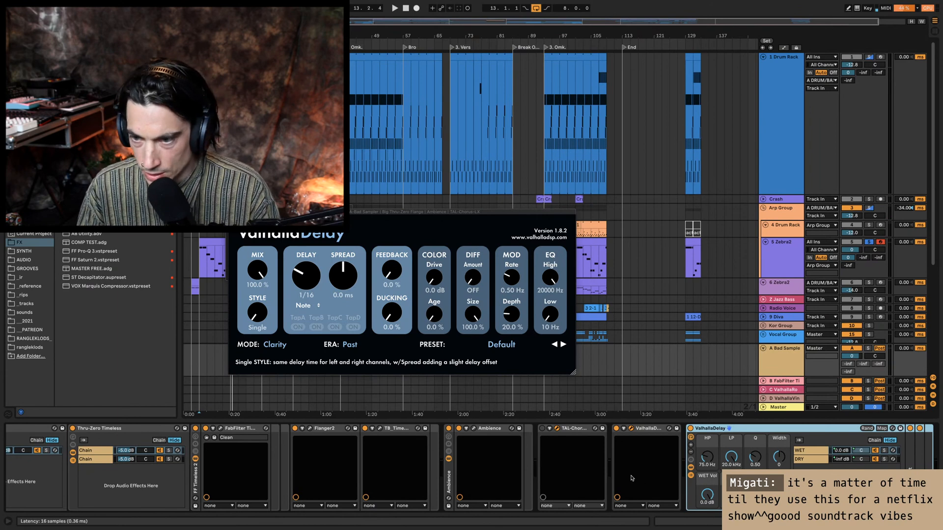
key("Delete")
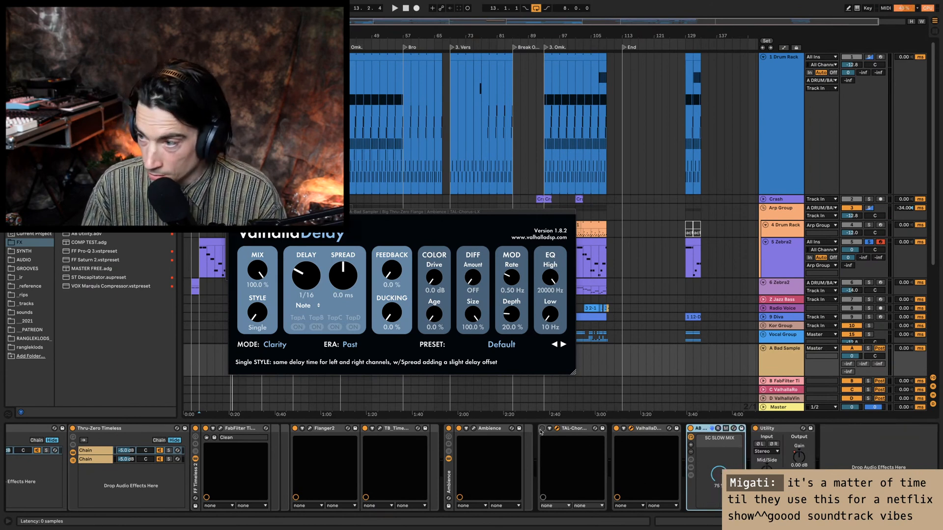
Step: Restart playback, fold the Bad Sampler return, and unsolo the Zebra2 track to hear the full mix
left_click(572, 429)
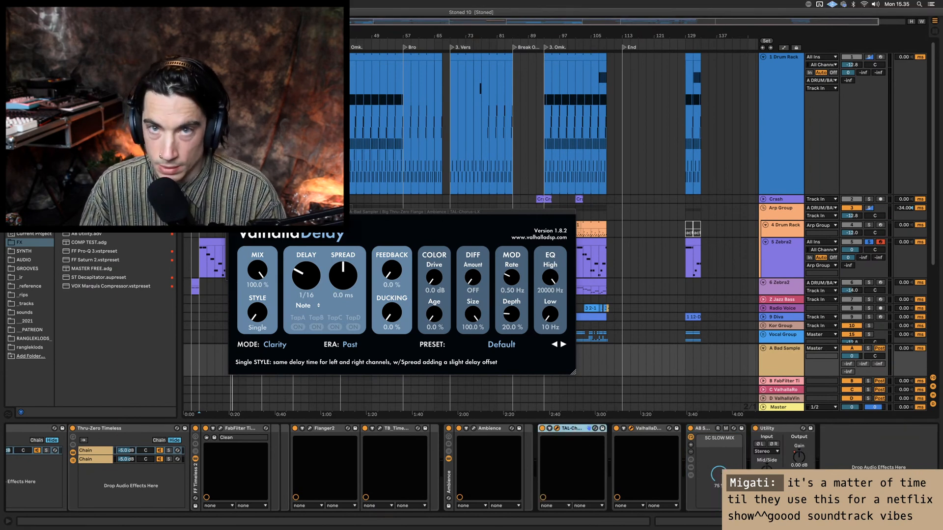
key("Escape")
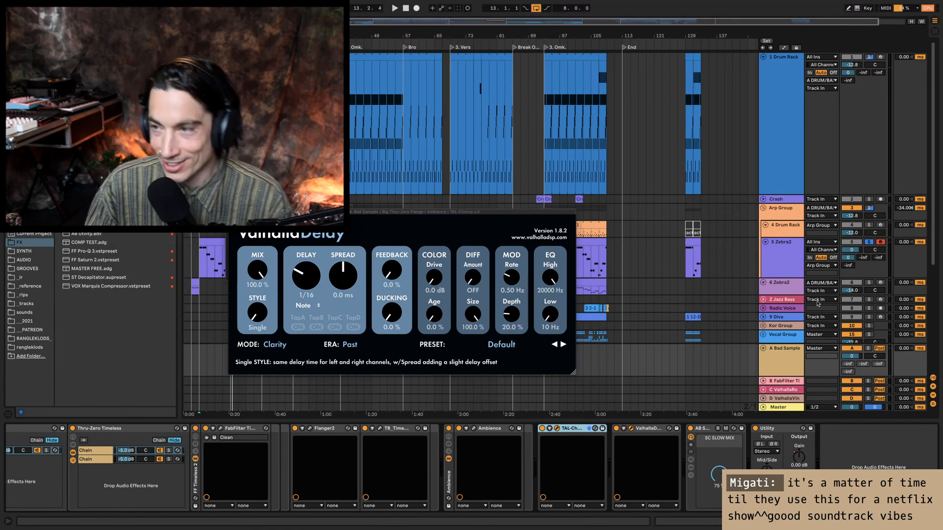
left_click(788, 346)
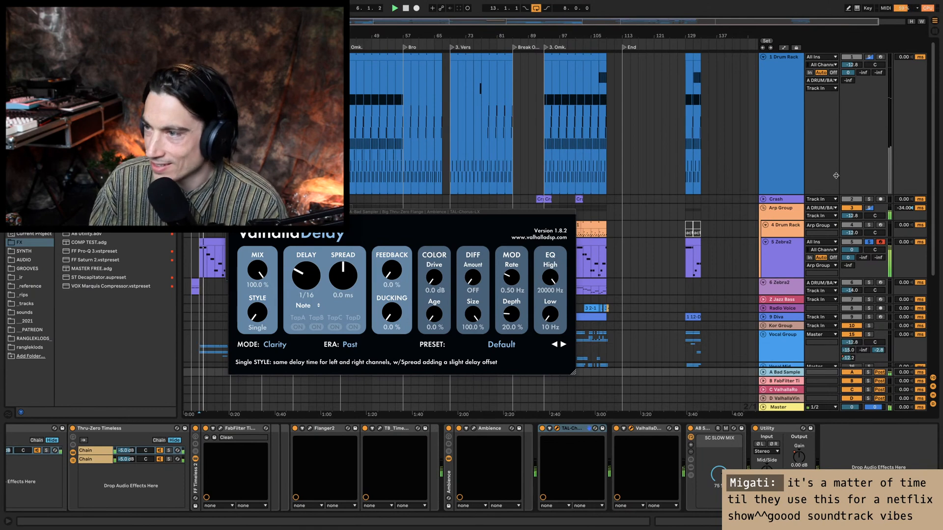
left_click(868, 242)
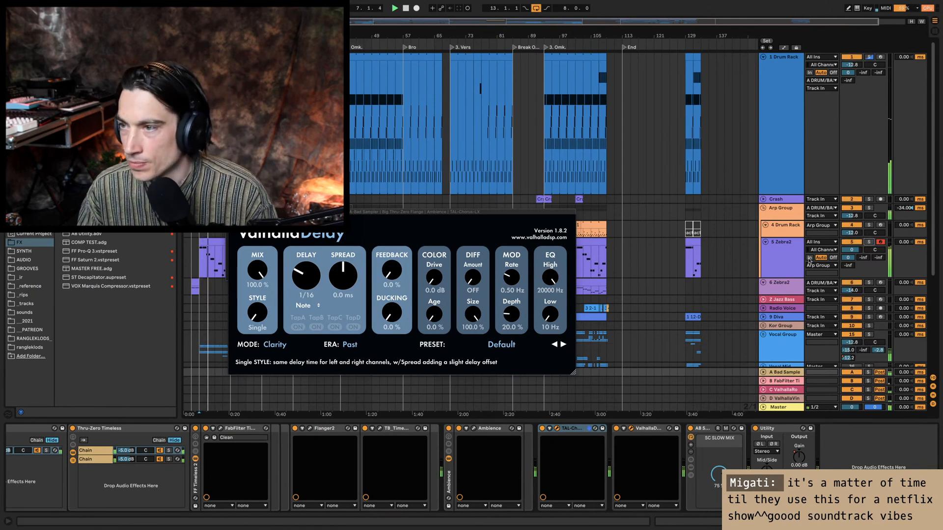
Step: Check the Zebra2 and return device chains and compare the mix with the Bad Sampler return off and on
left_click(782, 244)
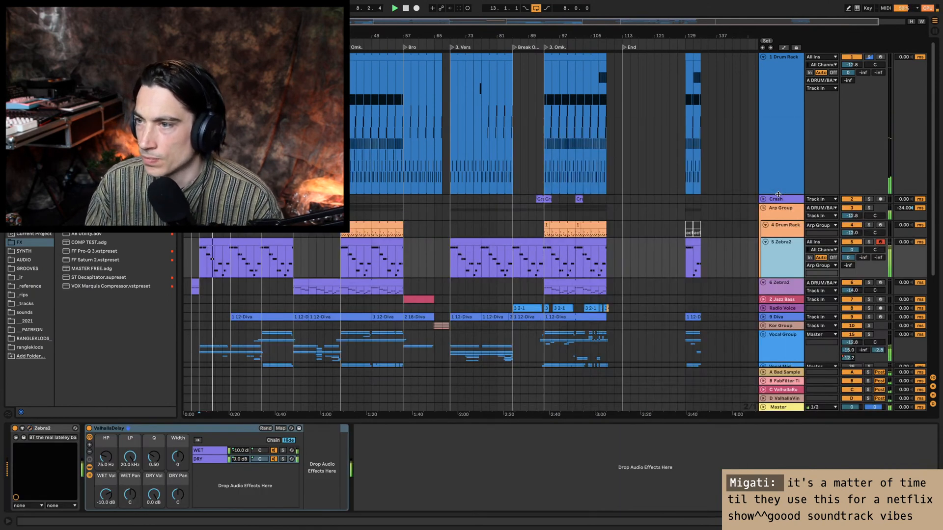
key("super+alt+p")
left_click(782, 373)
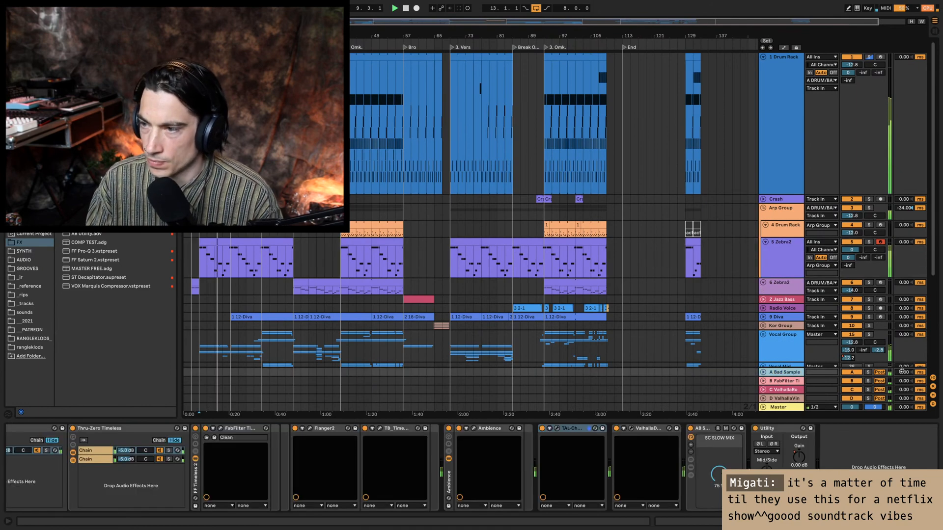
left_click(784, 381)
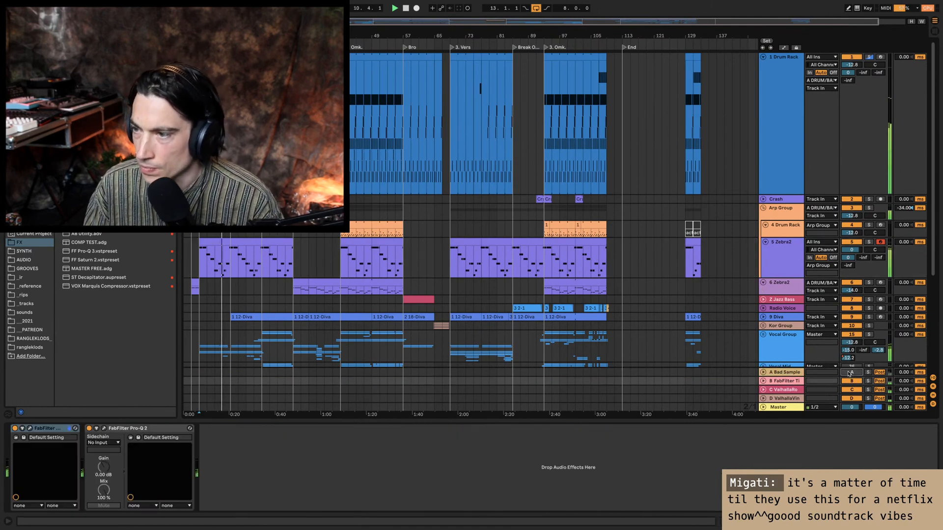
left_click(800, 372)
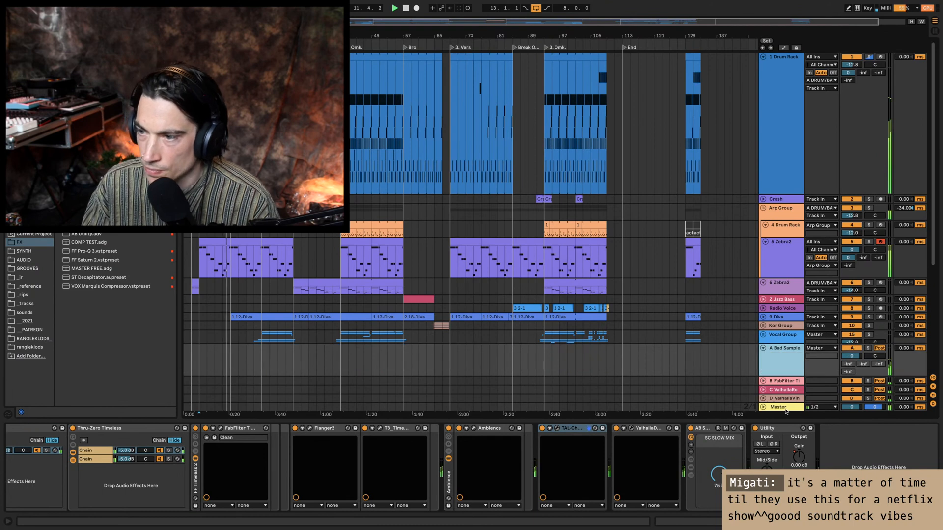
Step: Delete TAL-Chorus-LX from the Bad Sampler return and enlarge the Arp Group track to expose its sends
left_click(544, 430)
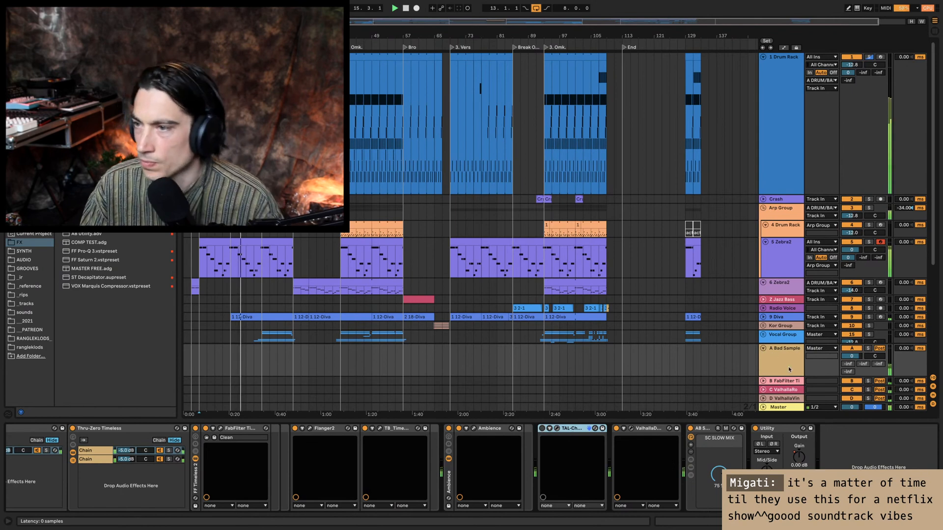
key("Delete")
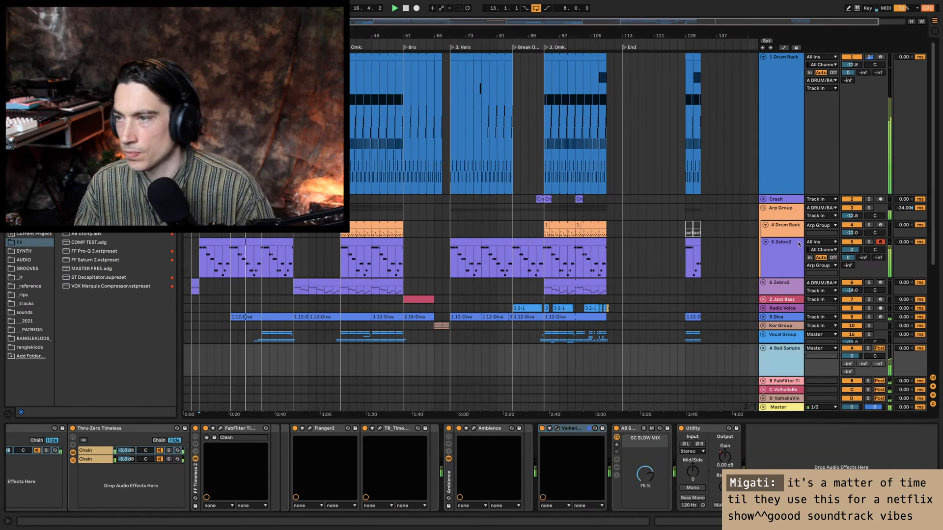
left_click(792, 212)
left_click_drag(792, 221, 792, 244)
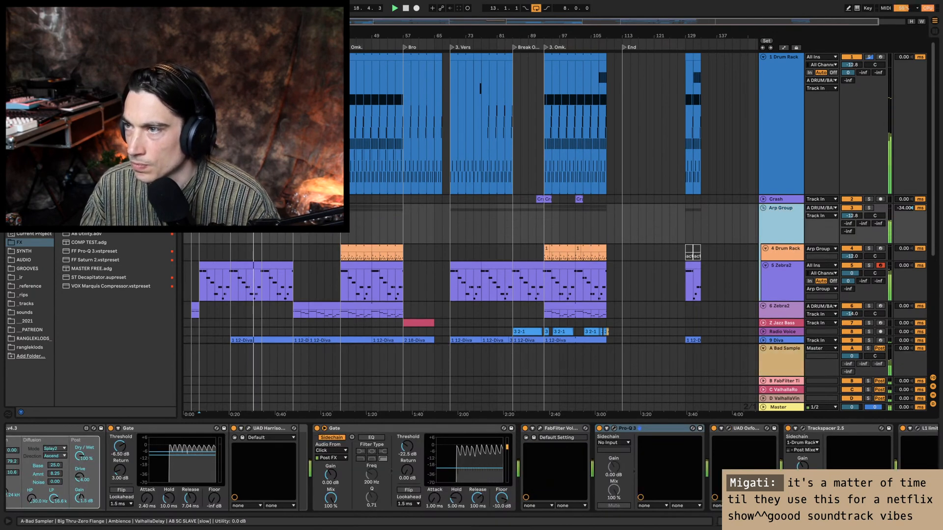
Step: Set the Drum Rack track's Bad Sampler send to -inf dB and create a return chain inside the Drum Rack
left_click(852, 106)
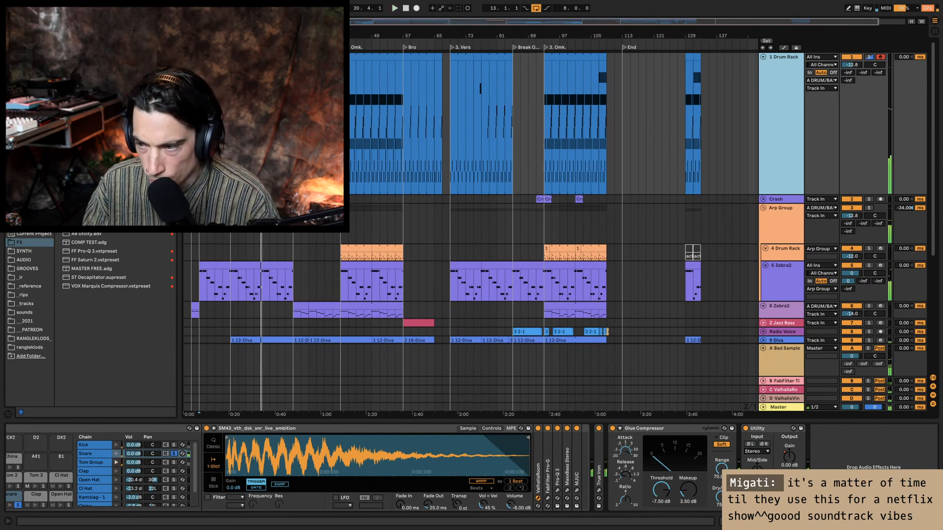
left_click(2, 475)
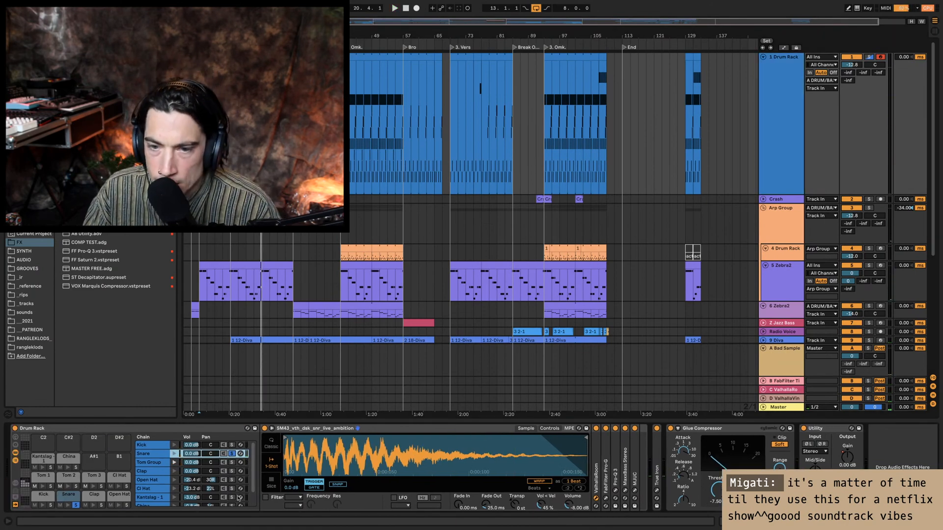
left_click(15, 497)
right_click(166, 500)
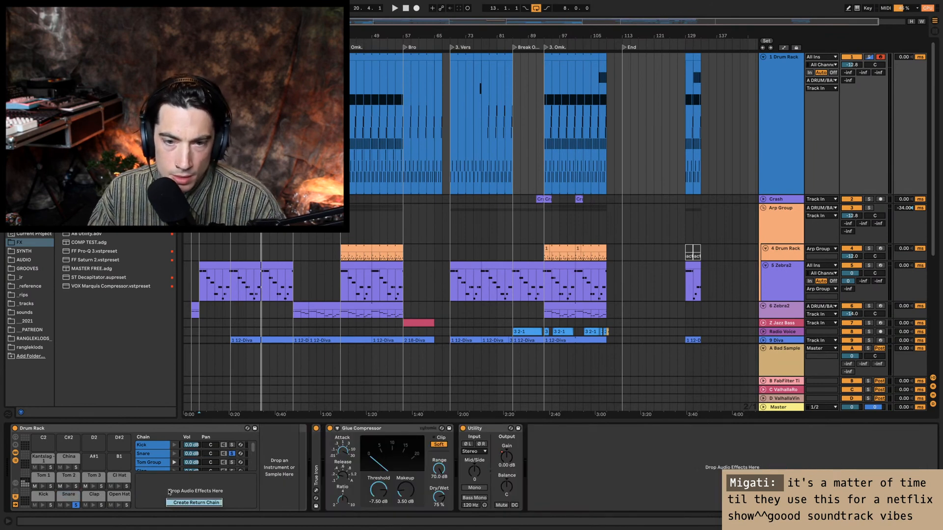
left_click(171, 501)
left_click(158, 481)
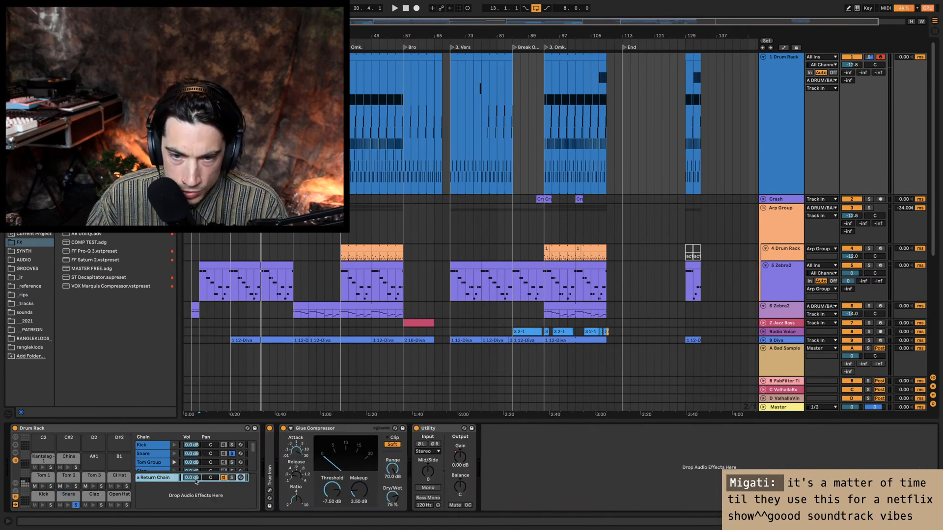
Step: Show the Drum Rack's chain sends and routing, and send the new return chain's audio to A-Bad Sampler
double_click(153, 480)
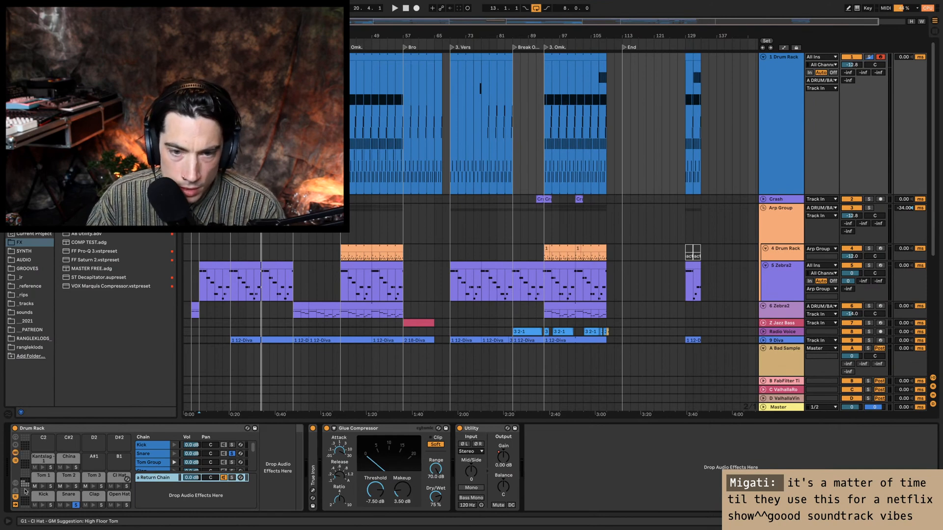
left_click(15, 490)
left_click(16, 483)
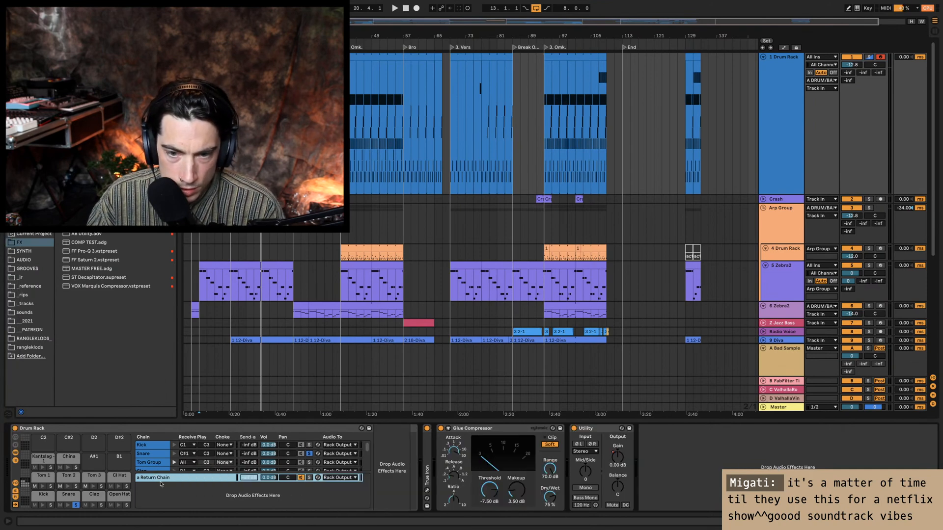
left_click(337, 479)
key("Return")
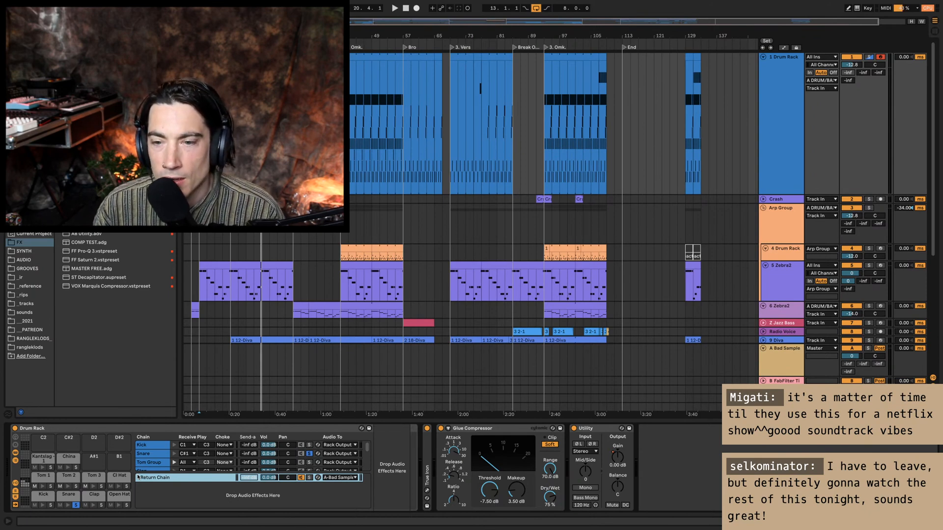
Step: Play the song and rename the Drum Rack's return chain to "Bad Sampler"
key("space")
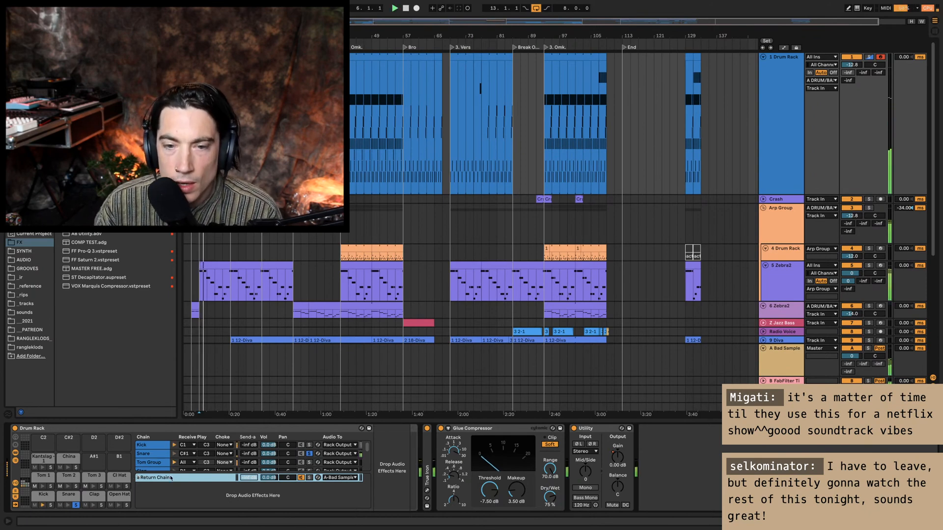
key("super+r")
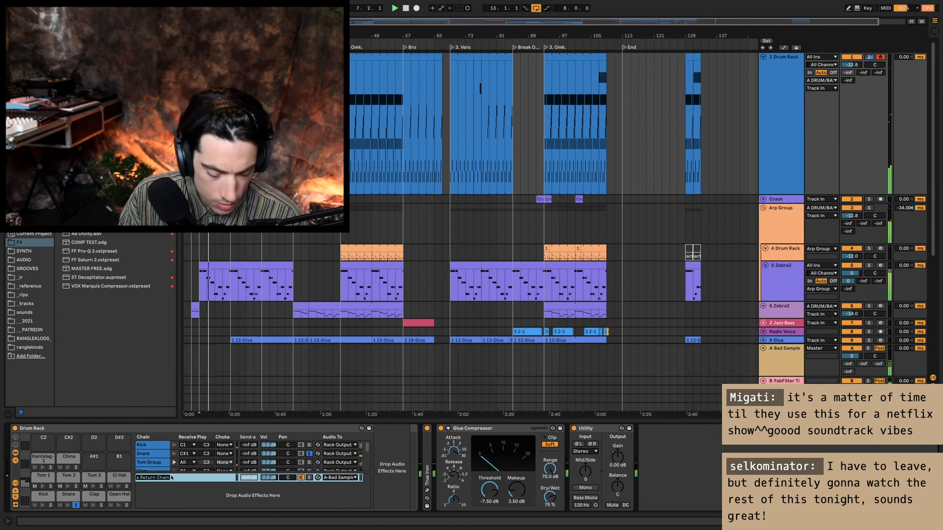
type("Bad DSam")
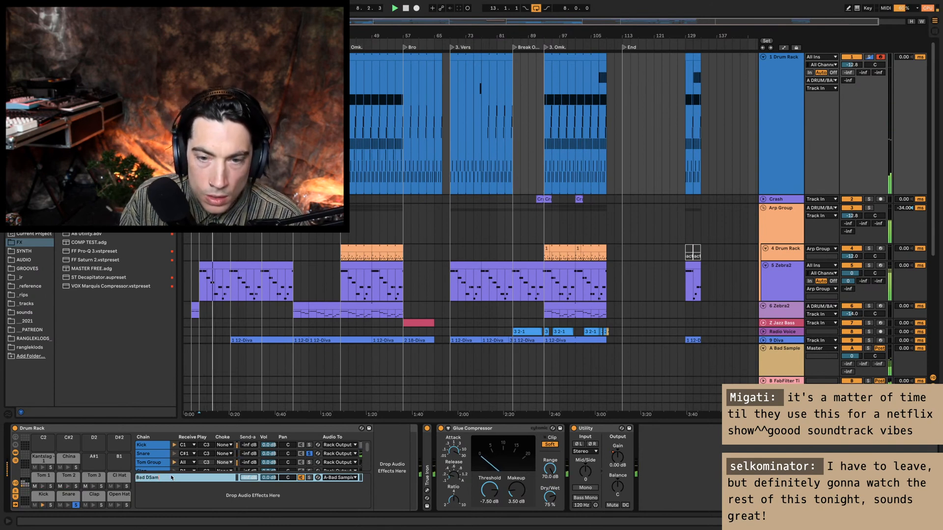
key("BackSpace")
key("BackSpace")
key("BackSpace")
key("BackSpace")
type("Sampler")
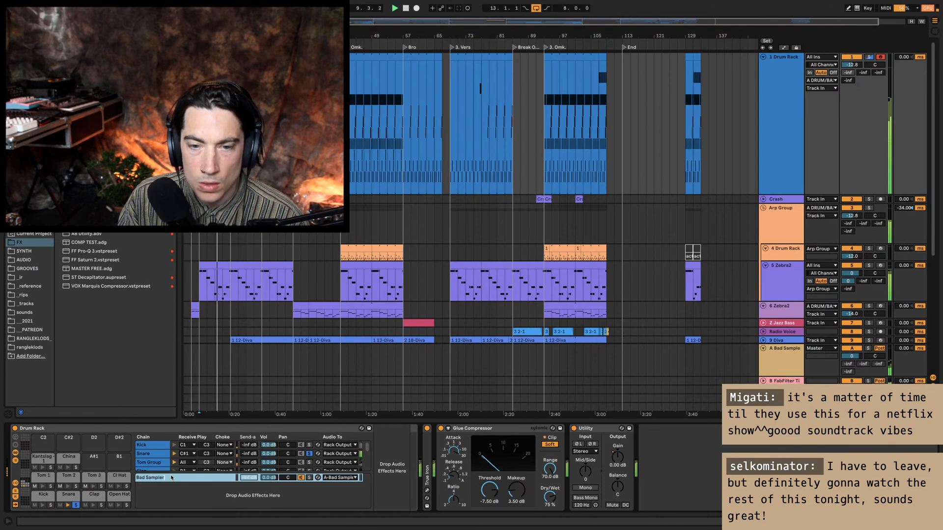
key("Return")
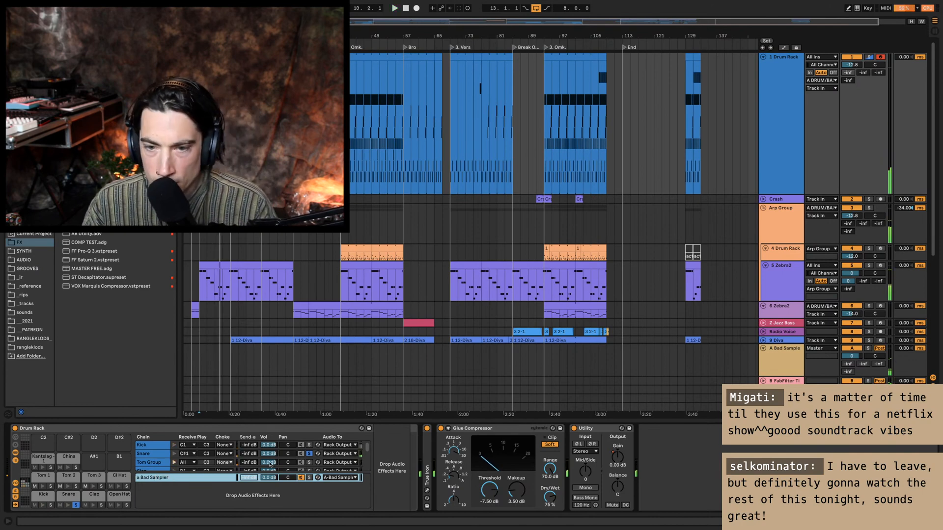
Step: Set the Snare chain's send to the Bad Sampler return to -16 dB during playback
left_click_drag(254, 455, 264, 440)
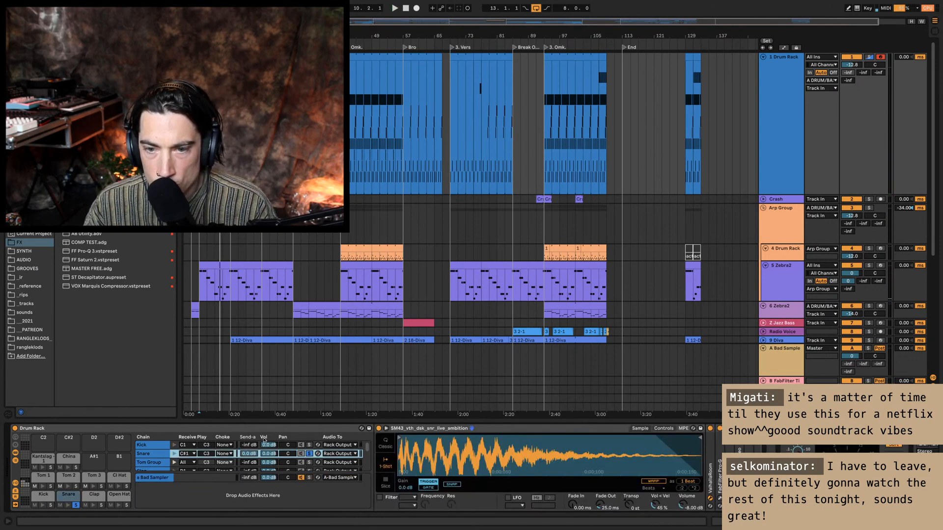
key("space")
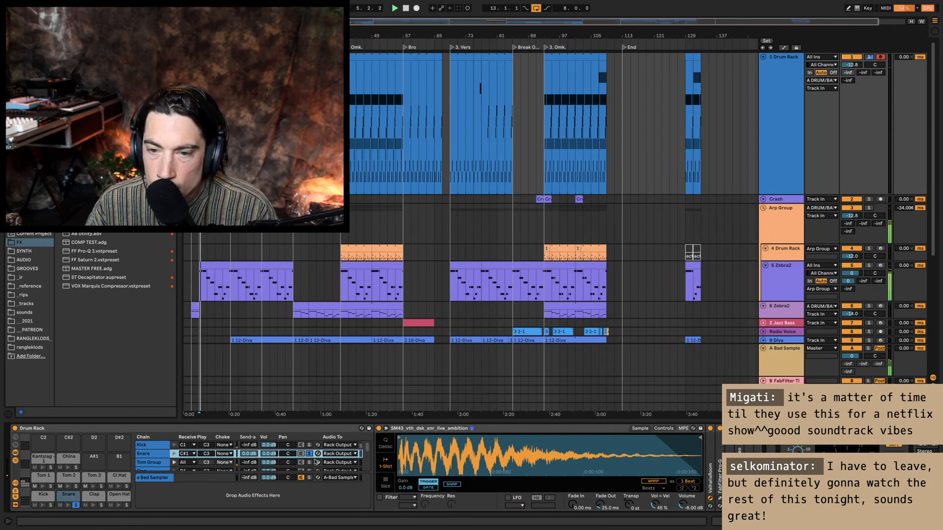
left_click(252, 455)
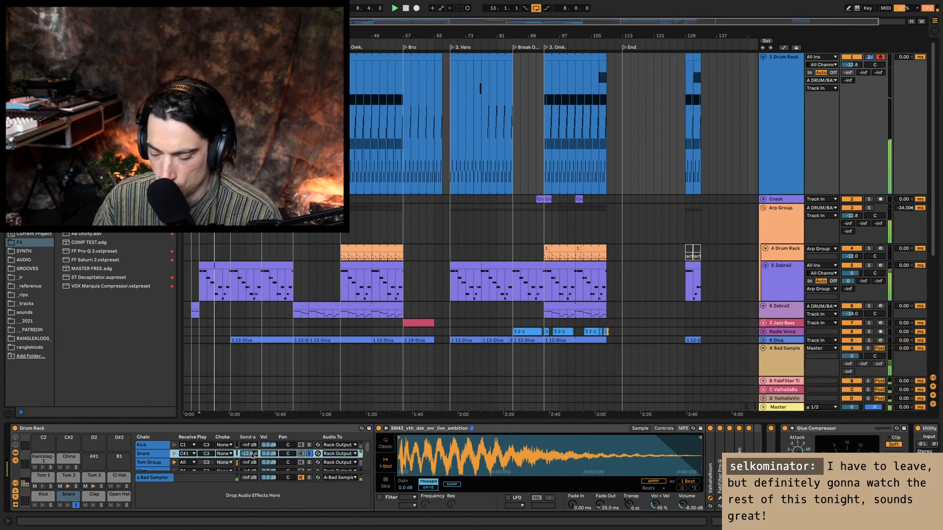
type("-16")
key("Return")
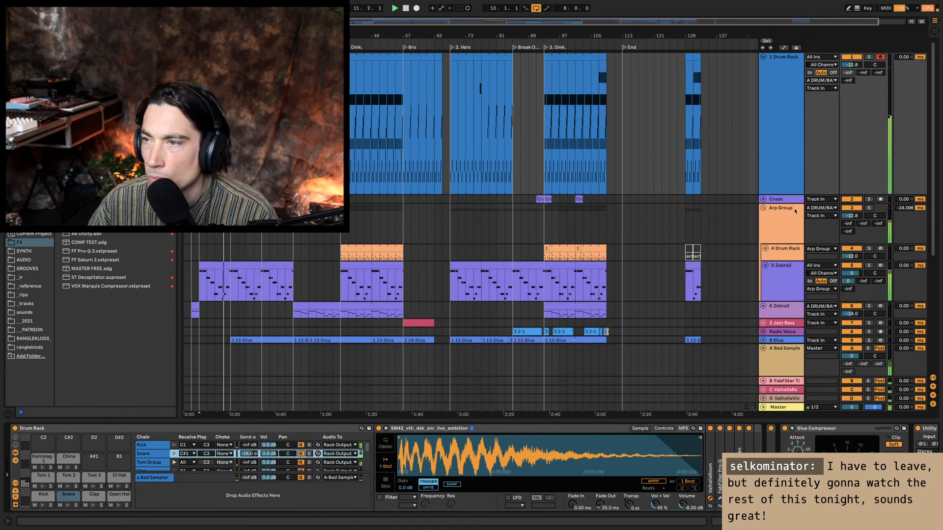
Step: Fold the Arp Group and solo the Drum Rack together with the Vocal Group
left_click(763, 208)
left_click(868, 56)
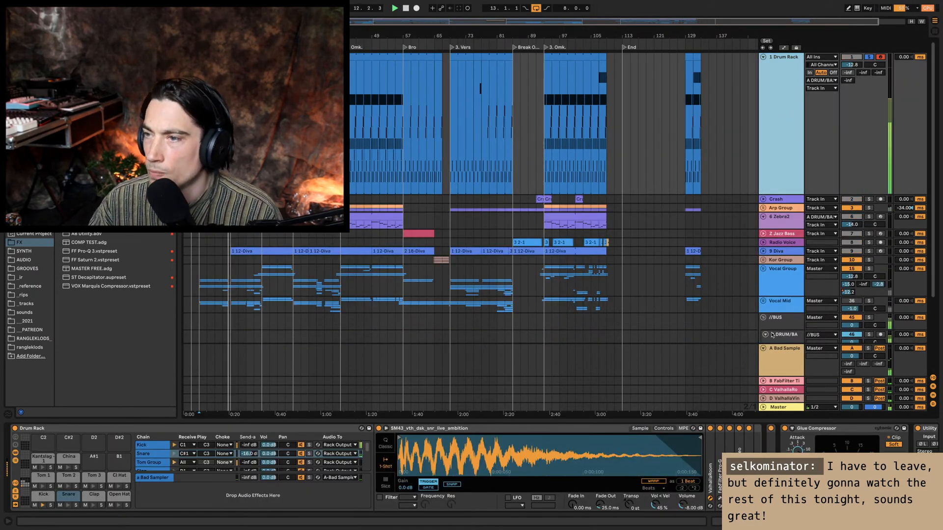
key("super+space")
left_click(781, 276)
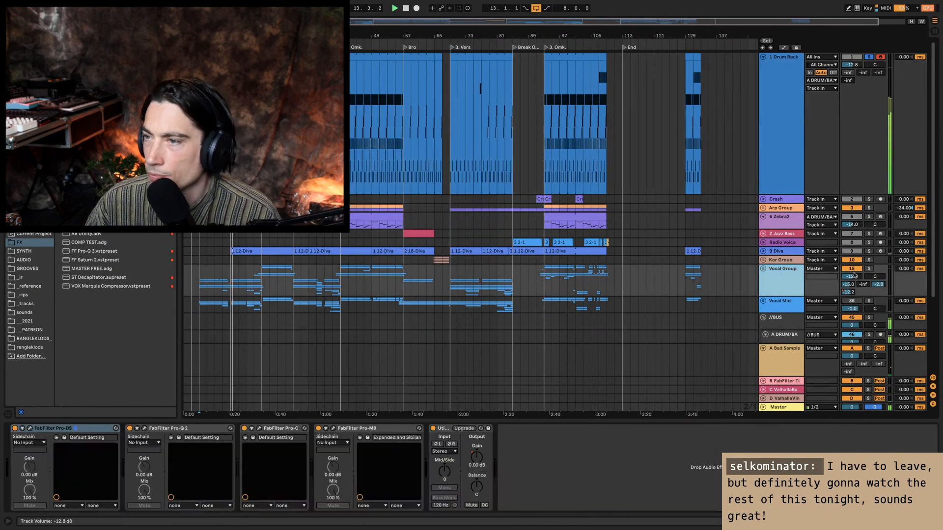
left_click(868, 269)
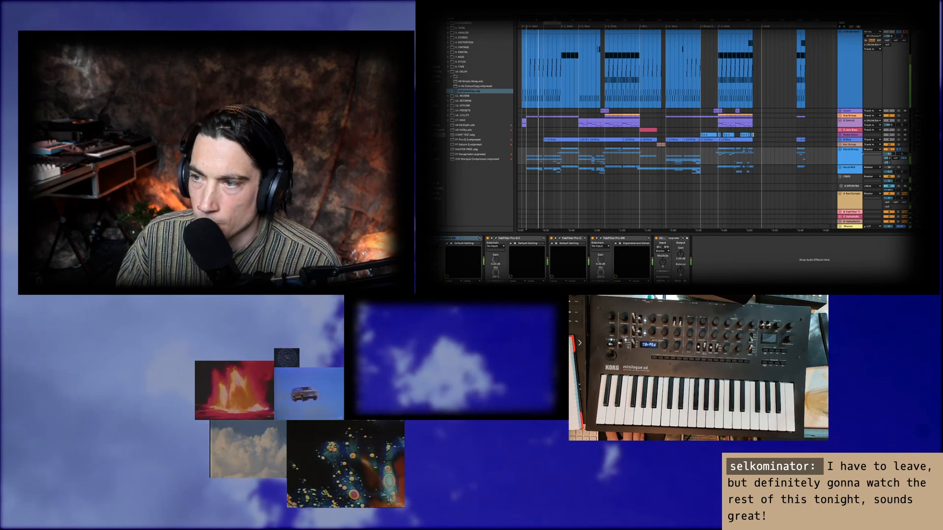
Step: Unfold the Vocal Group and select its first vocal track
left_click(857, 151)
left_click(839, 149)
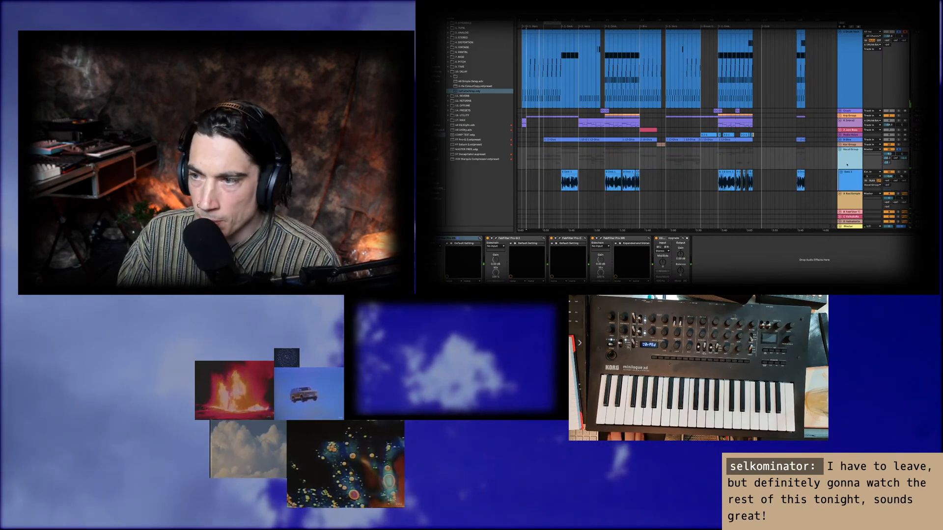
scroll(852, 123, "down", 3)
left_click(852, 124)
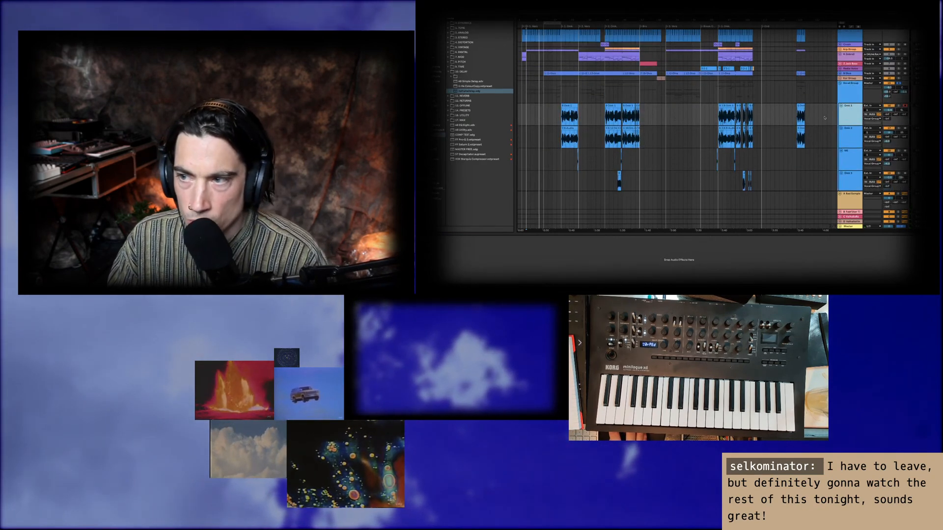
Step: Go through the individual tracks in the Vocal Group and check their clips and device chains
key("Down")
key("Down")
key("Down")
scroll(826, 160, "down", 3)
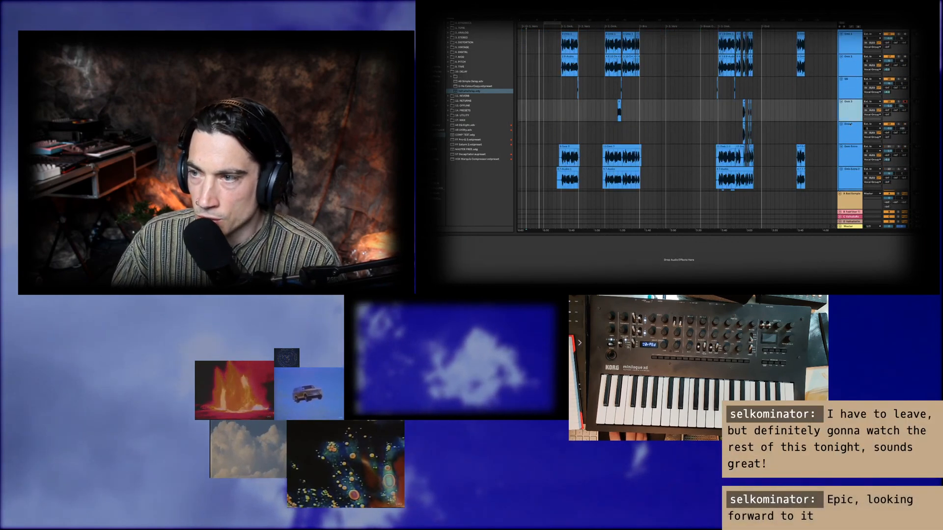
key("Down")
key("Down")
key("Down")
key("Down")
scroll(853, 132, "down", 1)
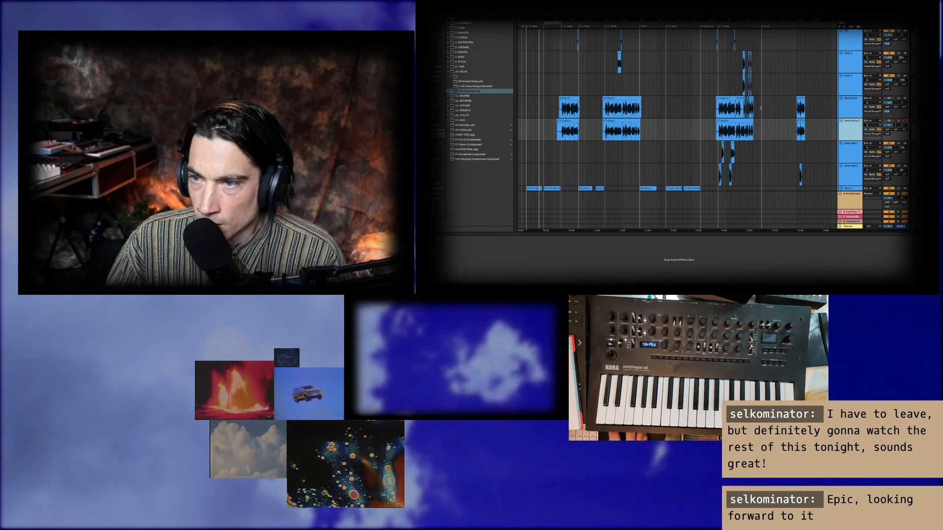
scroll(853, 111, "down", 4)
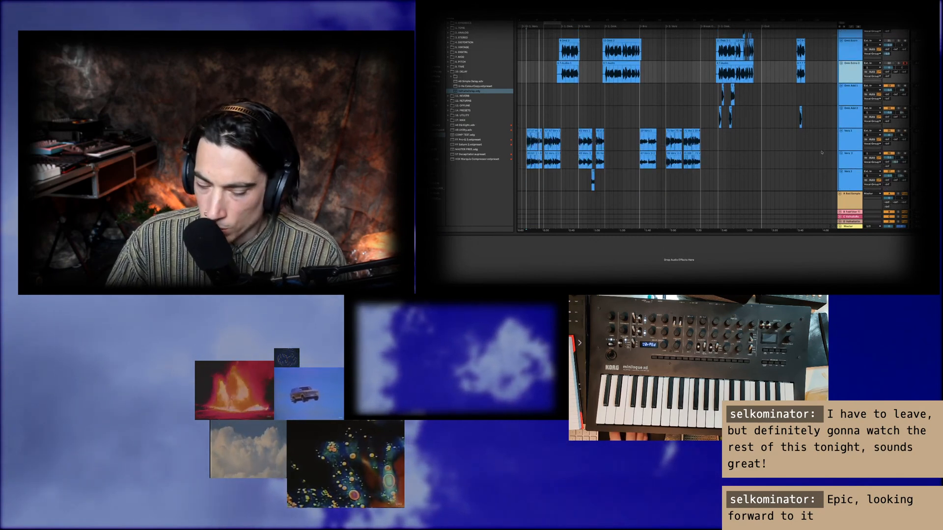
Step: Optimize the height of the arrangement tracks to fit more vocal tracks in view
key("h")
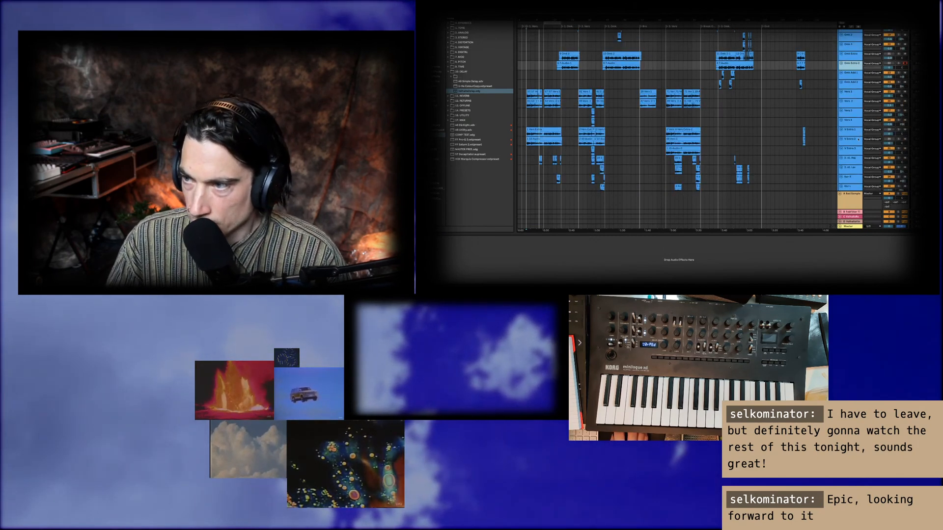
scroll(855, 142, "down", 1)
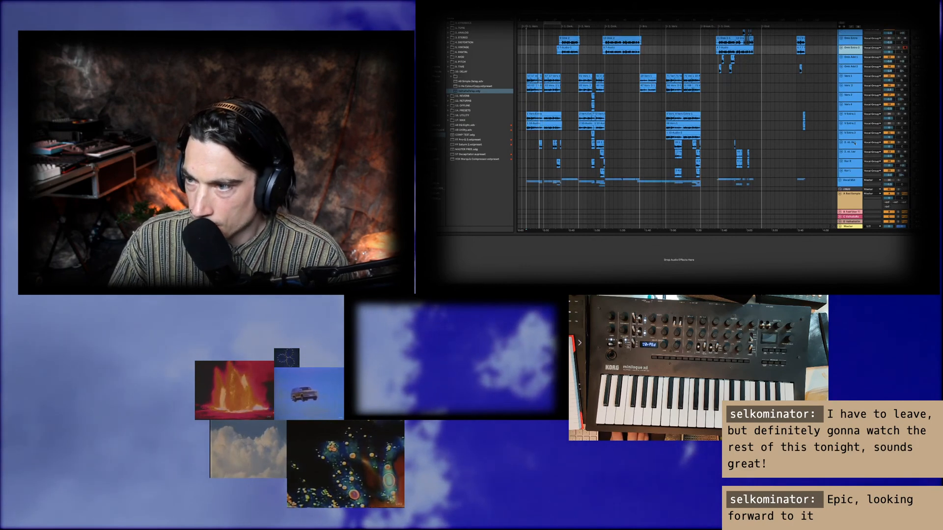
scroll(855, 137, "up", 5)
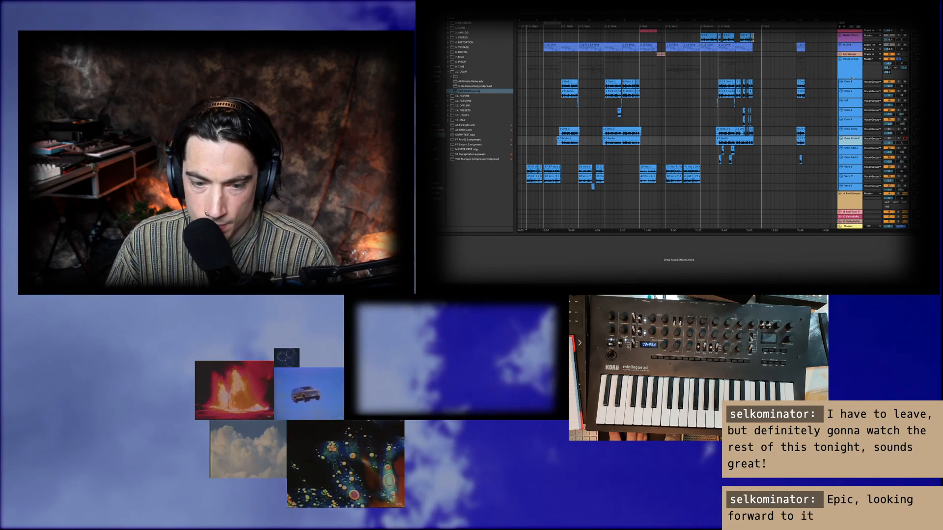
Step: Inspect the settings of the Pro-DS, Pro-Q 2 and Pro-MB plug-ins on the Vocal Group
left_click(853, 75)
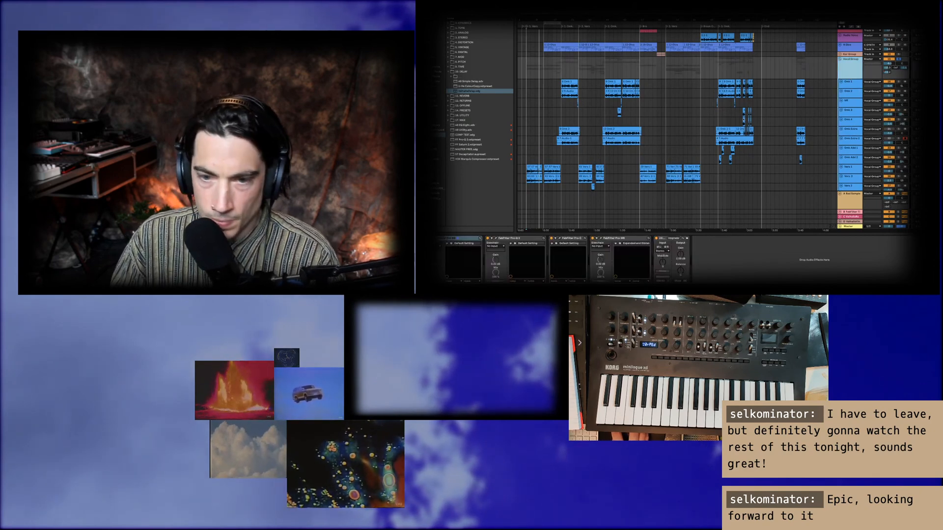
left_click(432, 239)
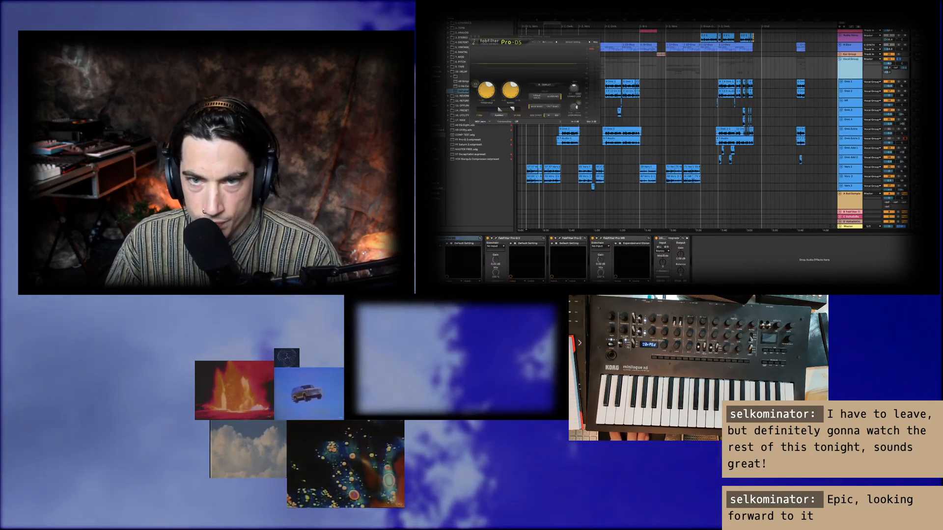
key("super+w")
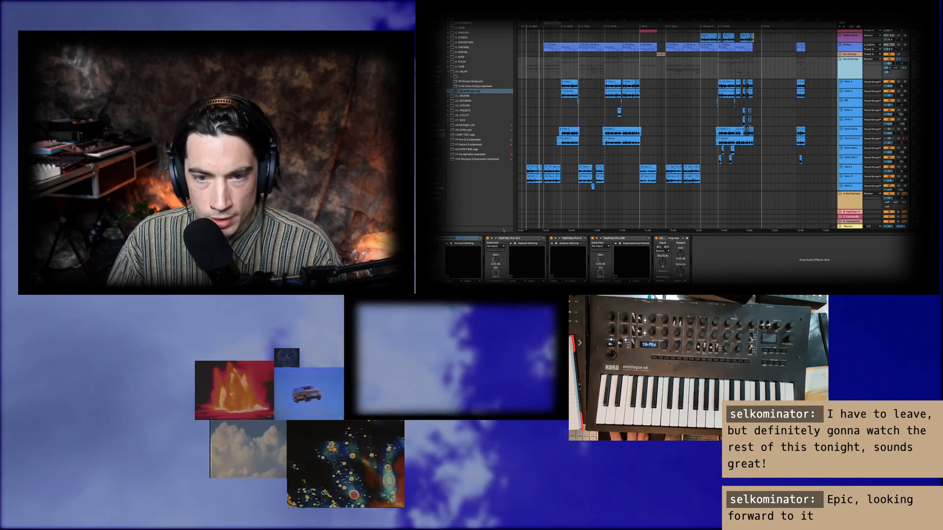
left_click(496, 239)
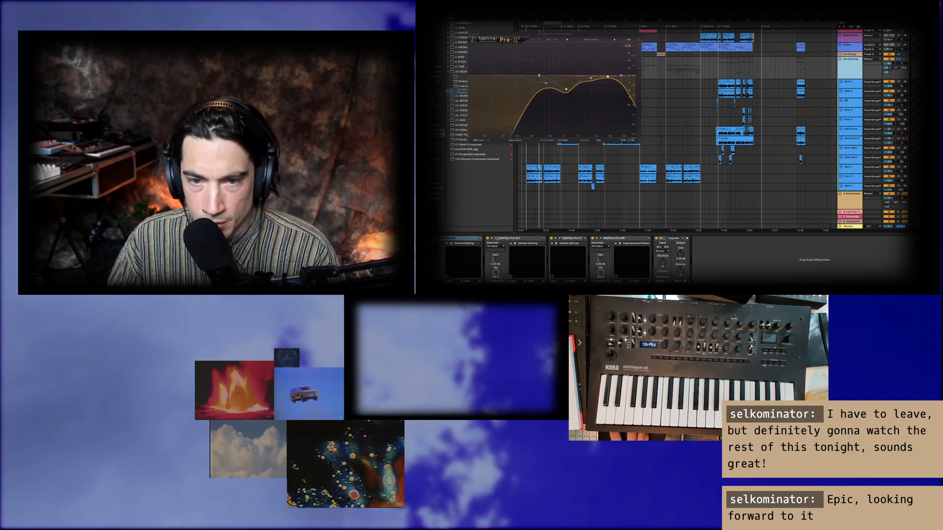
key("super+w")
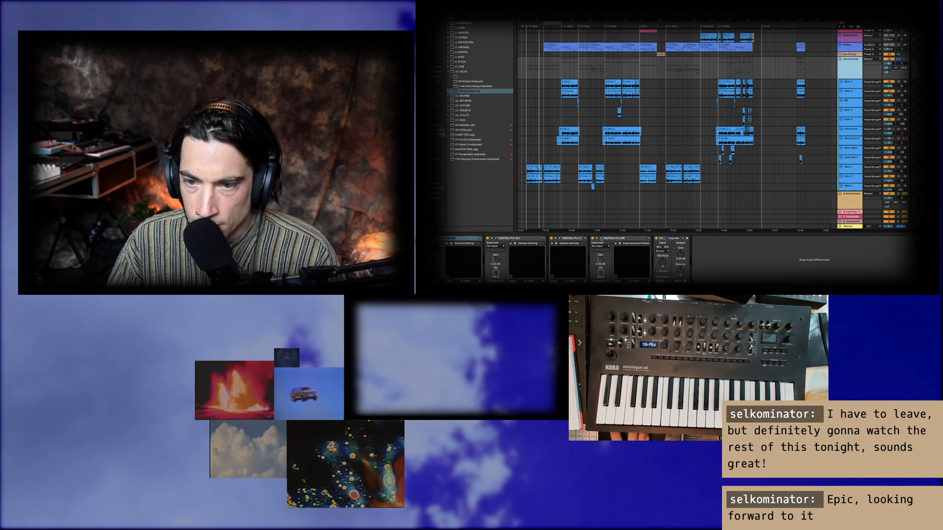
left_click(601, 239)
key("super+w")
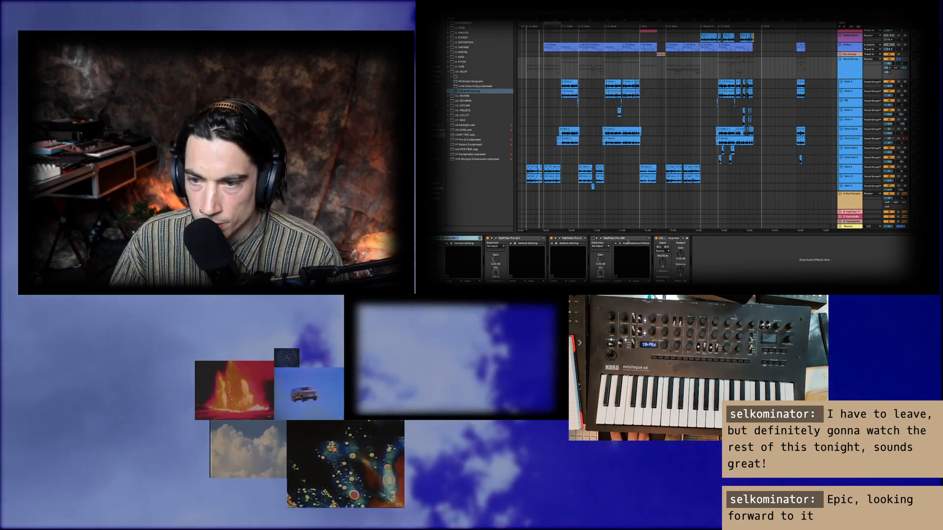
Step: Bypass the Pro-MB, Pro-C, Pro-Q 2 and Pro-DS plug-ins on the Vocal Group
left_click(627, 240)
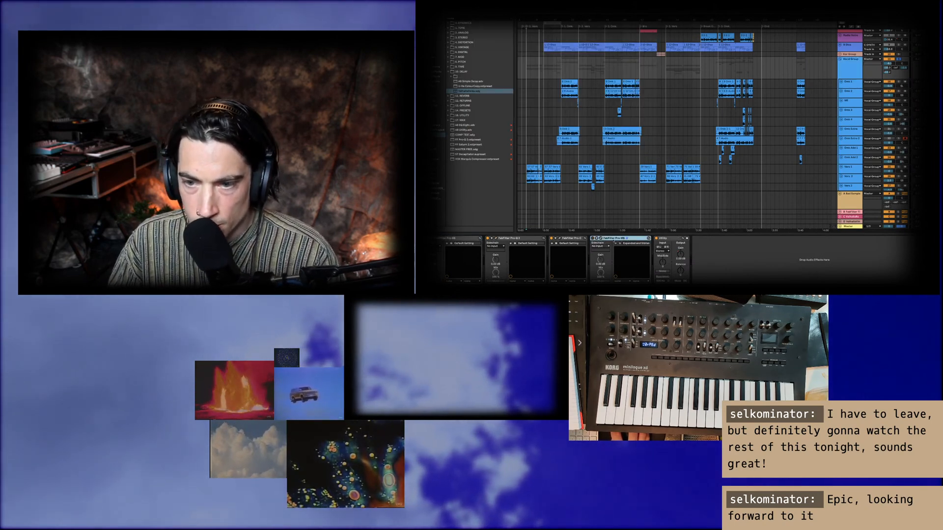
left_click(905, 82)
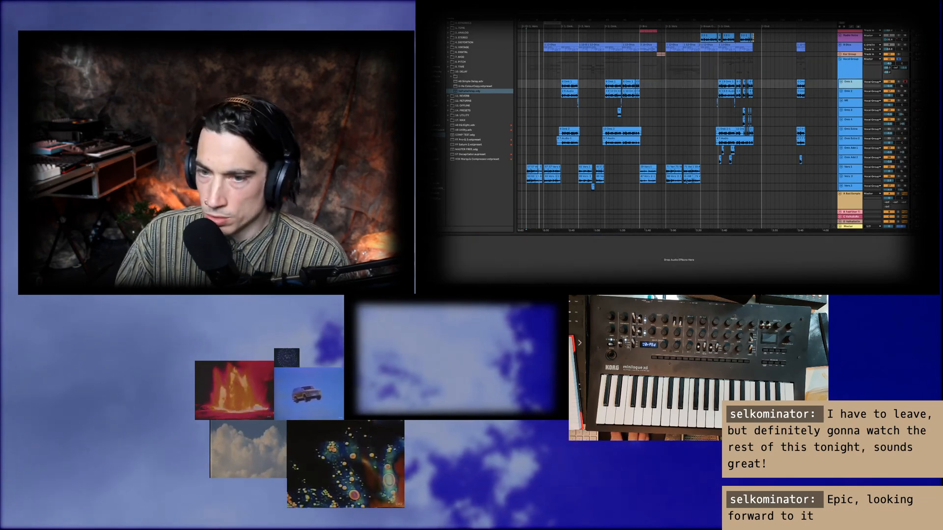
left_click(850, 64)
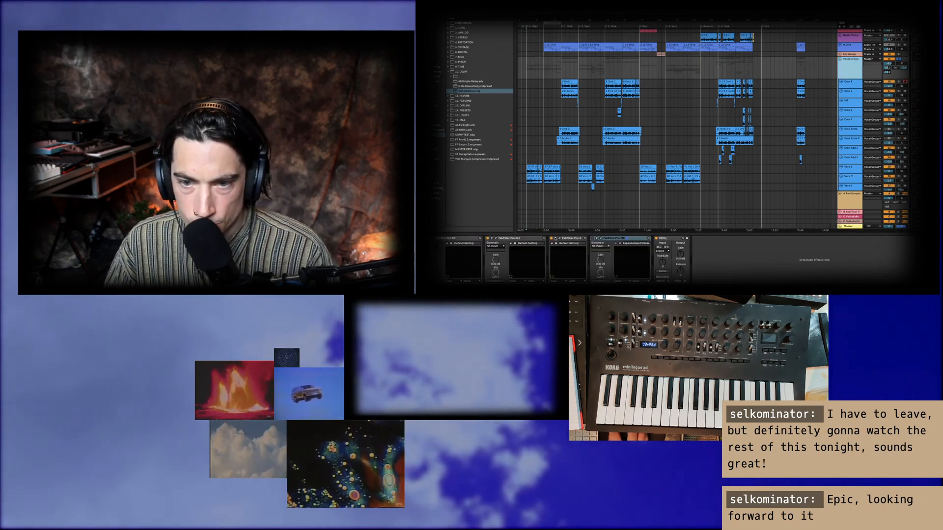
left_click(556, 238)
left_click(555, 239)
left_click(552, 239)
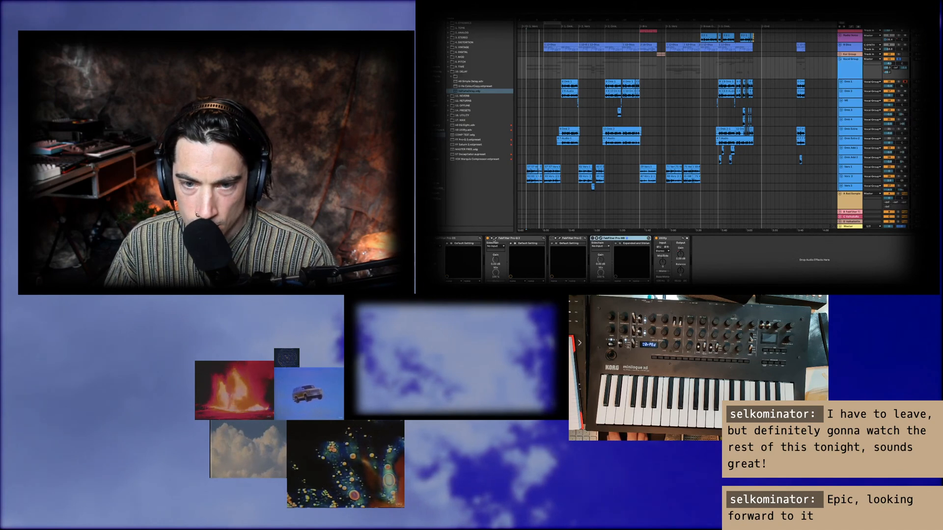
left_click(488, 239)
left_click(434, 238)
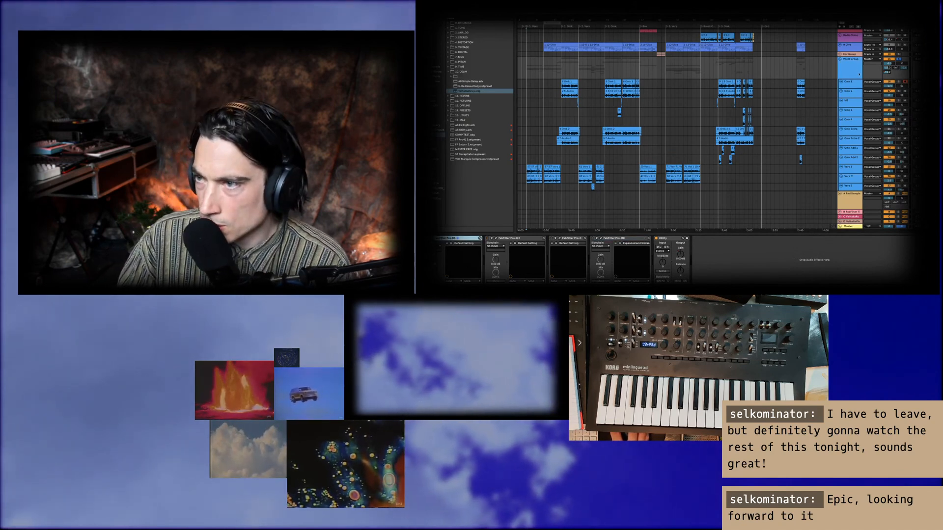
Step: Import the Recording track with its plug-in chain from the default set into the Vocal Group, above the first vocal track
left_click(857, 82)
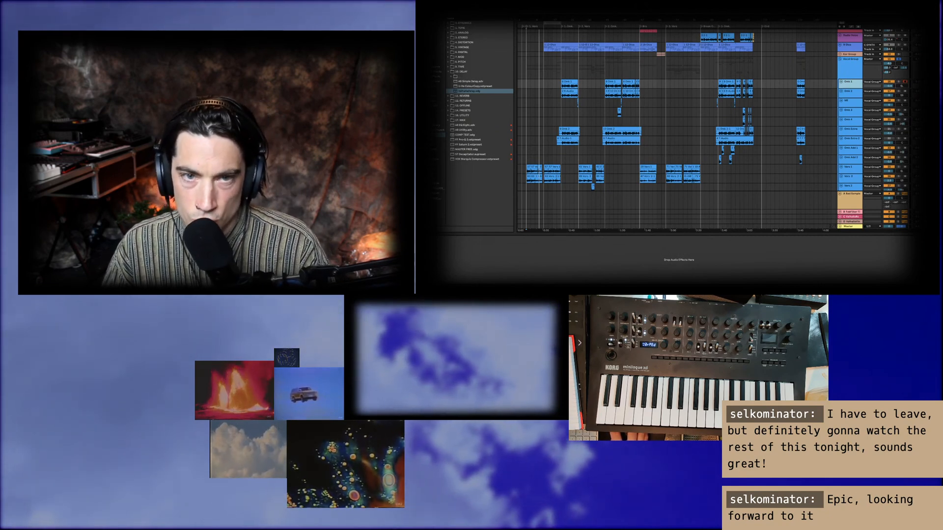
key("super+f")
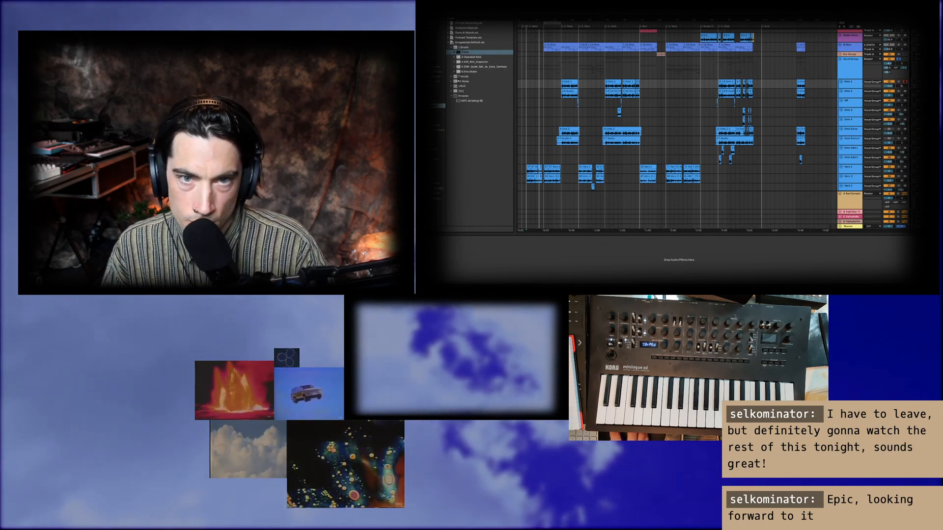
left_click(463, 77)
left_click(463, 62)
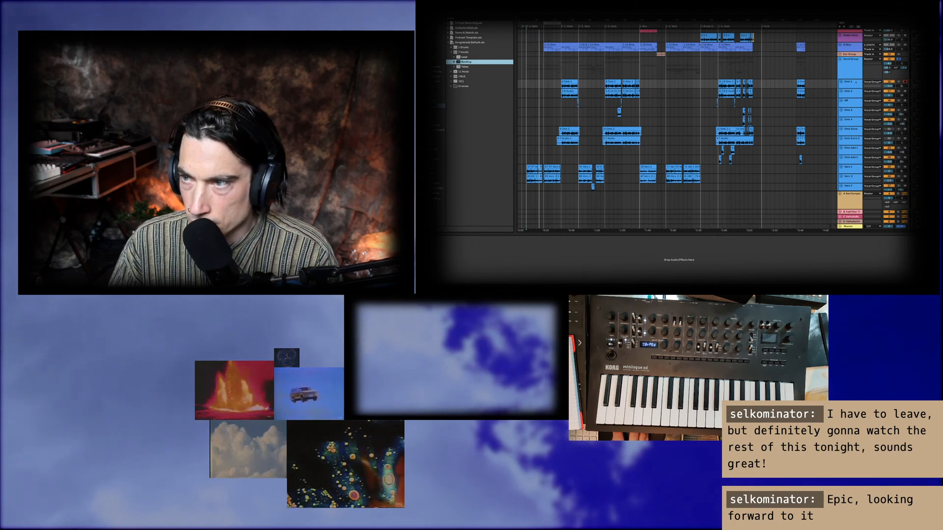
left_click_drag(852, 79, 848, 84)
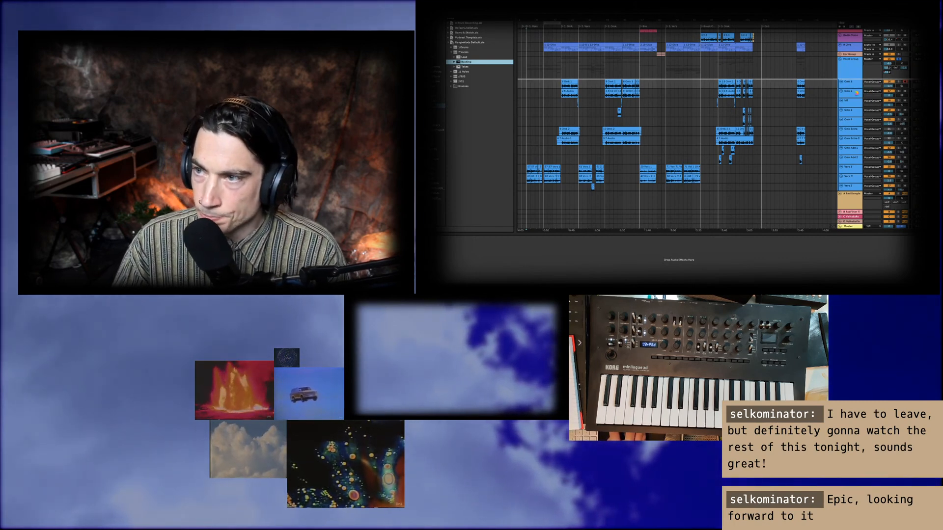
left_click_drag(856, 91, 854, 88)
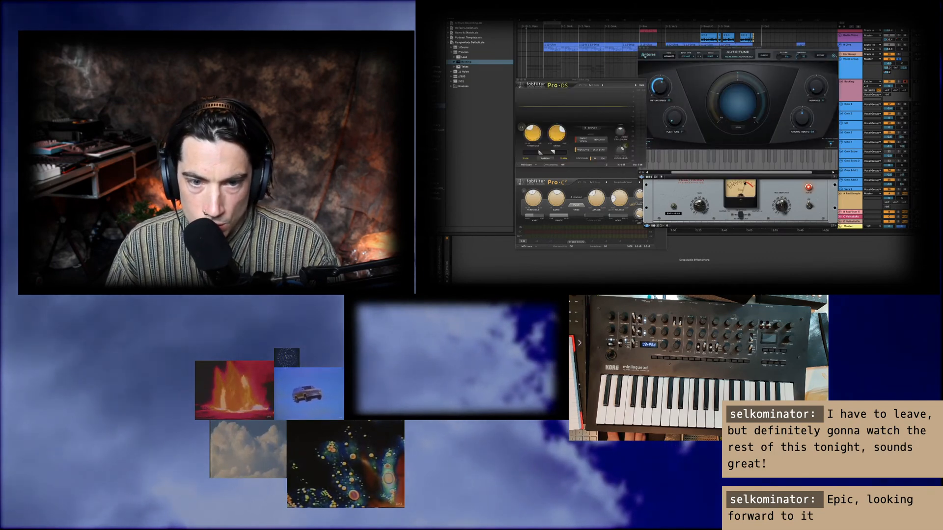
key("super+alt+p")
Step: Check the device chains of the Vocal Group, first vocal track and Recording track, plus the first vocal clip's waveform
left_click(850, 106)
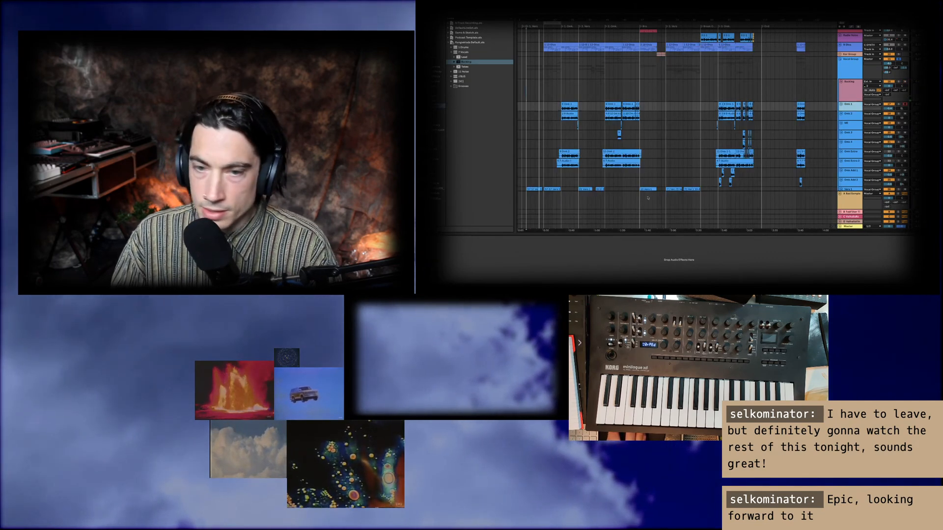
left_click(850, 78)
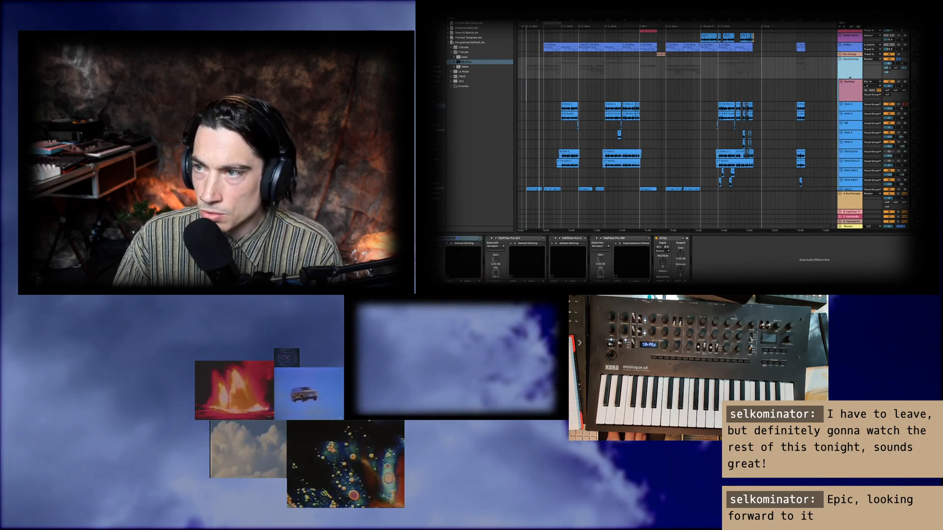
left_click(846, 106)
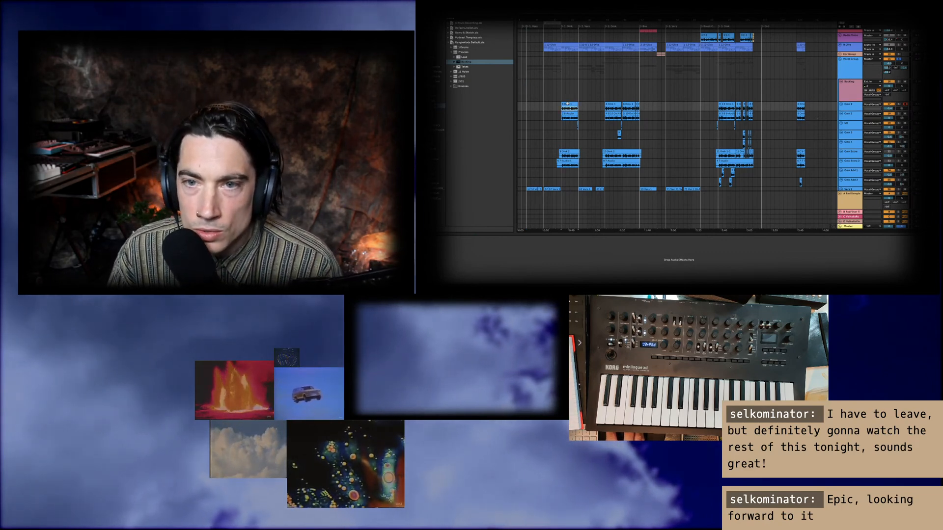
double_click(568, 105)
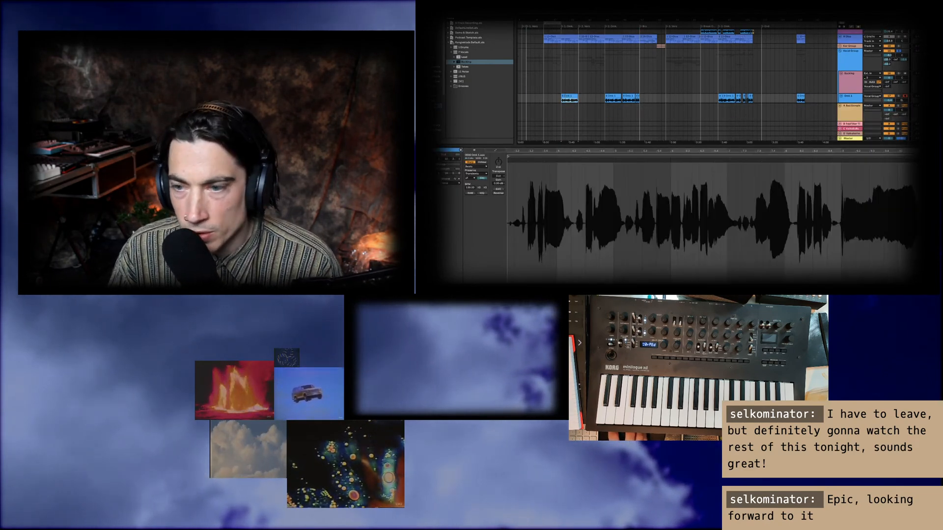
left_click(849, 99)
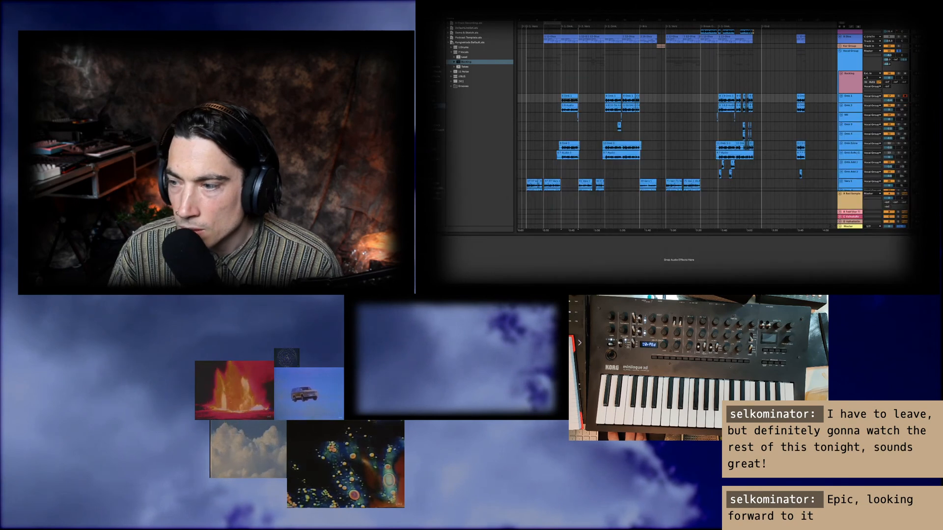
left_click(852, 82)
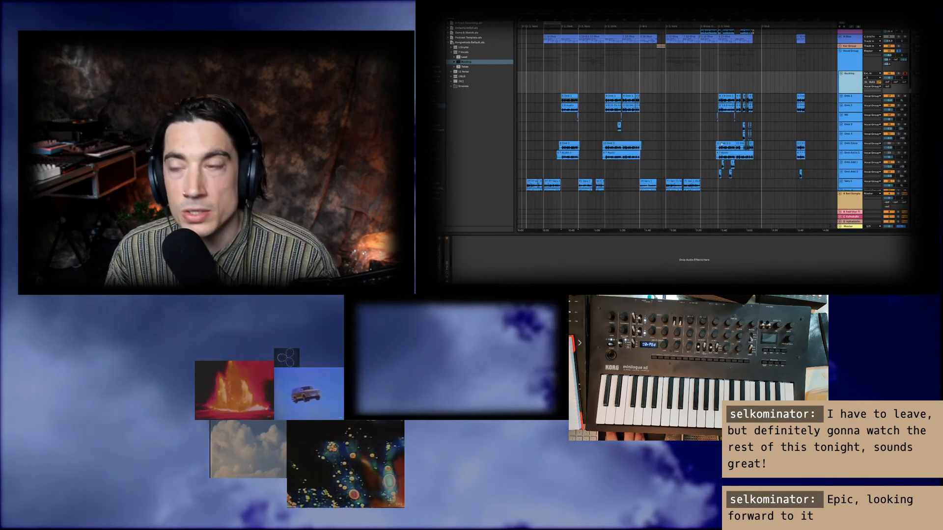
Step: Examine the notes of the first keys MIDI clip, folding the piano roll to work out the song's key
double_click(564, 37)
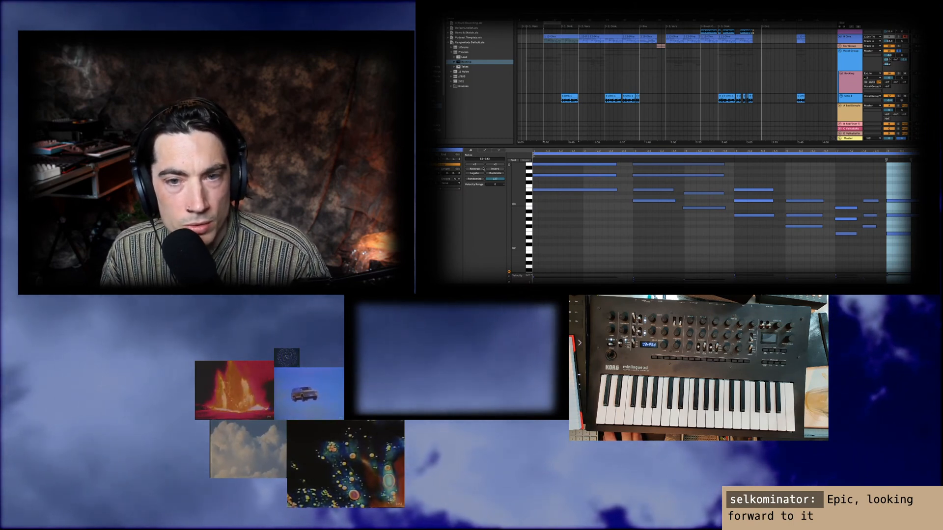
left_click(513, 160)
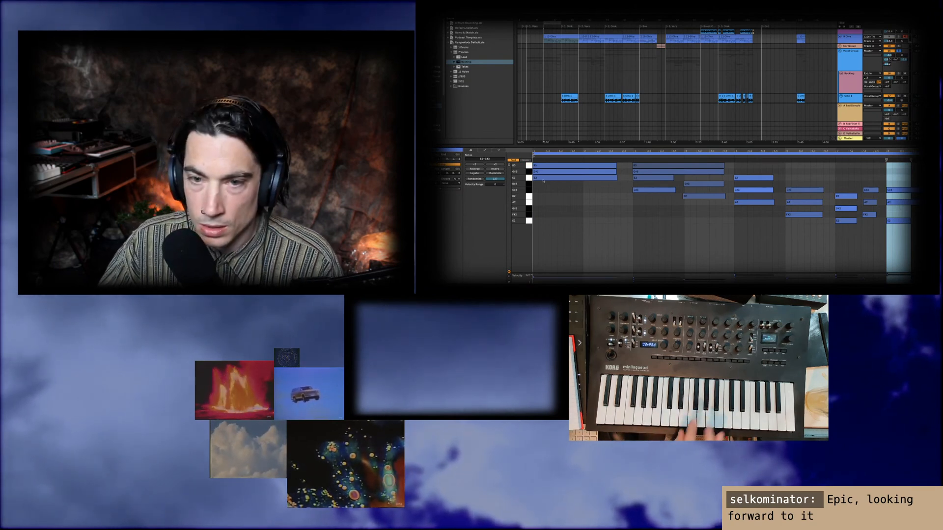
left_click(513, 161)
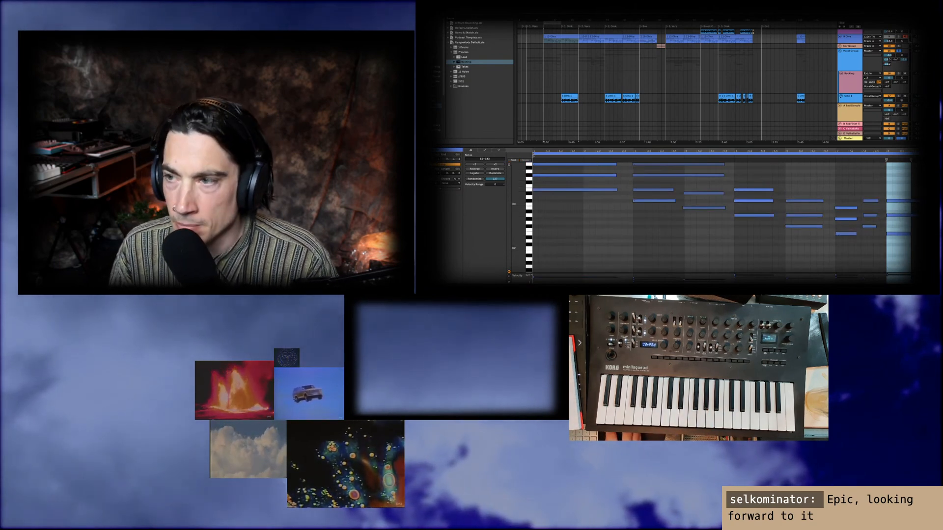
Step: Set the key and scale in the Recording track's Auto-Tune to match the song
left_click(905, 74)
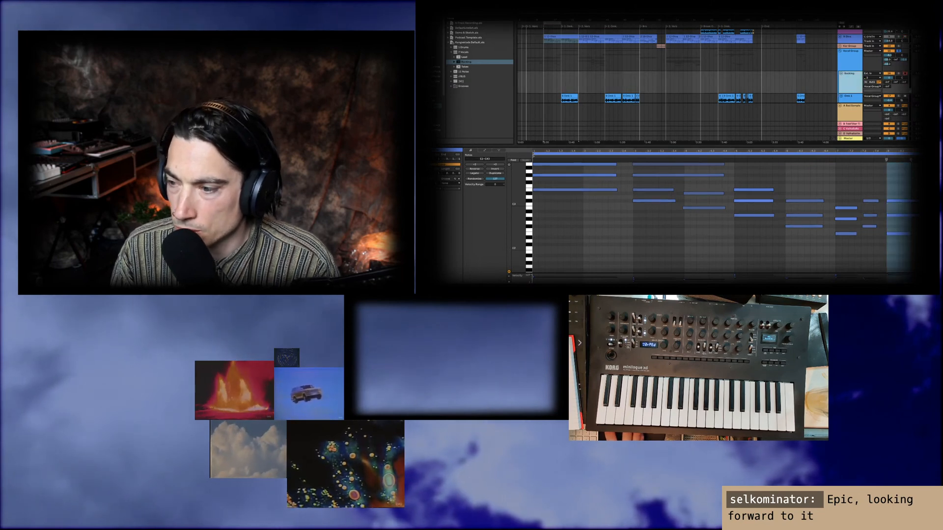
left_click(875, 286)
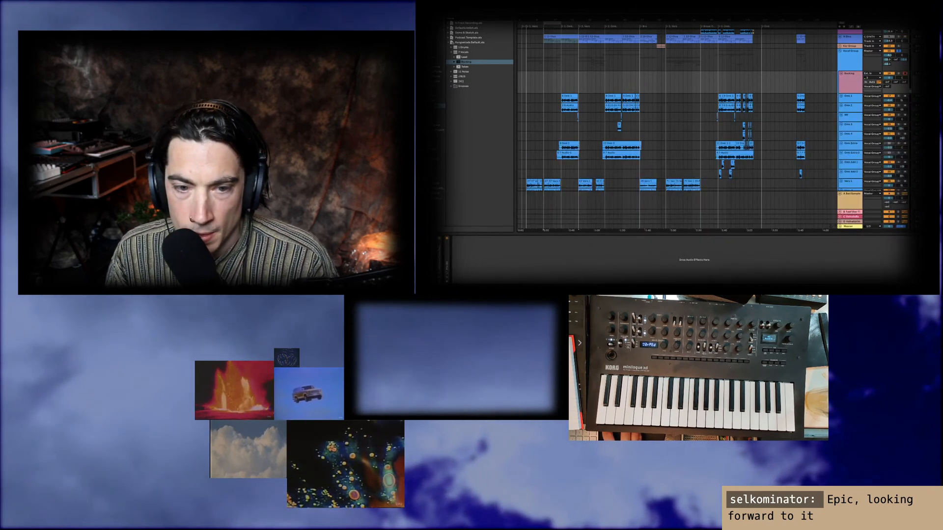
key("super+alt+p")
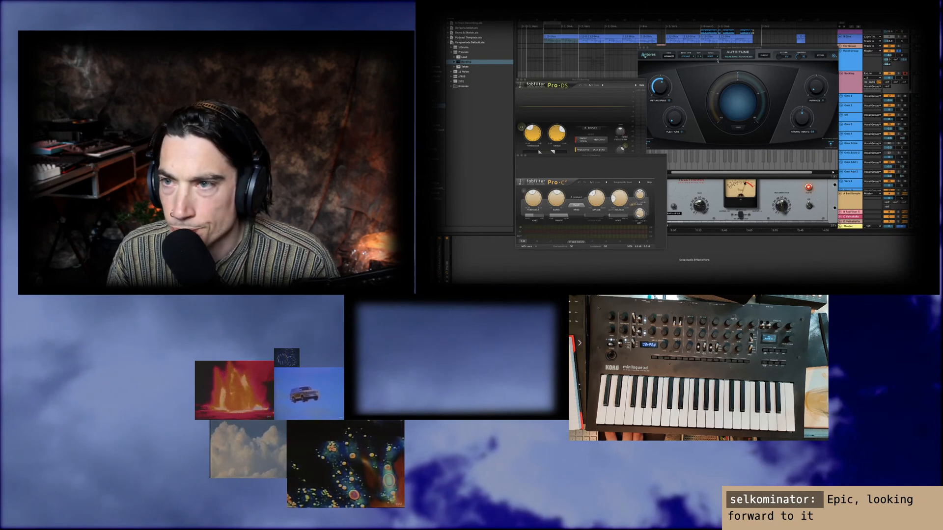
left_click(698, 56)
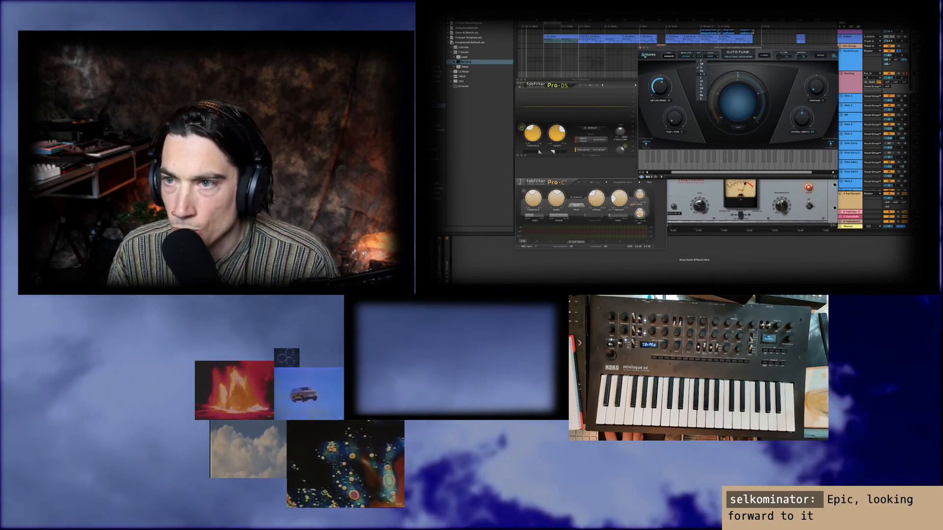
left_click(710, 56)
left_click(711, 64)
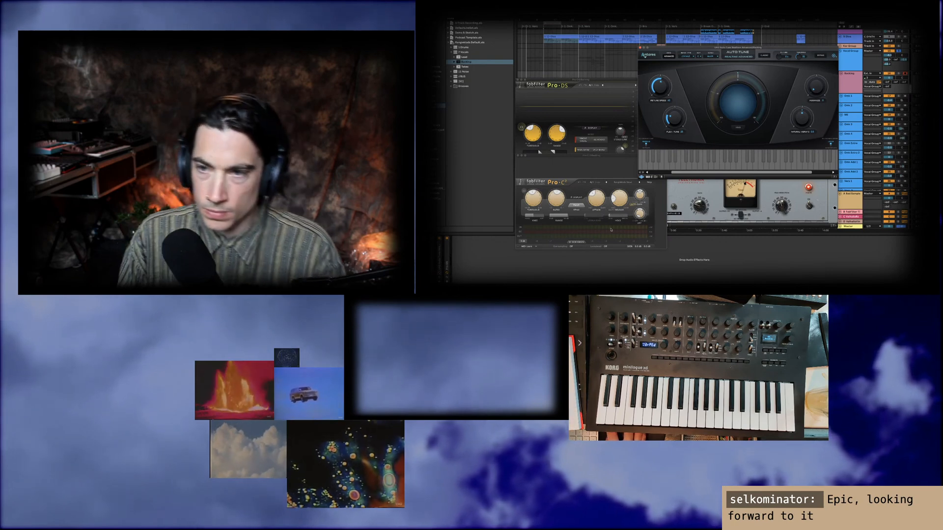
key("super+alt+p")
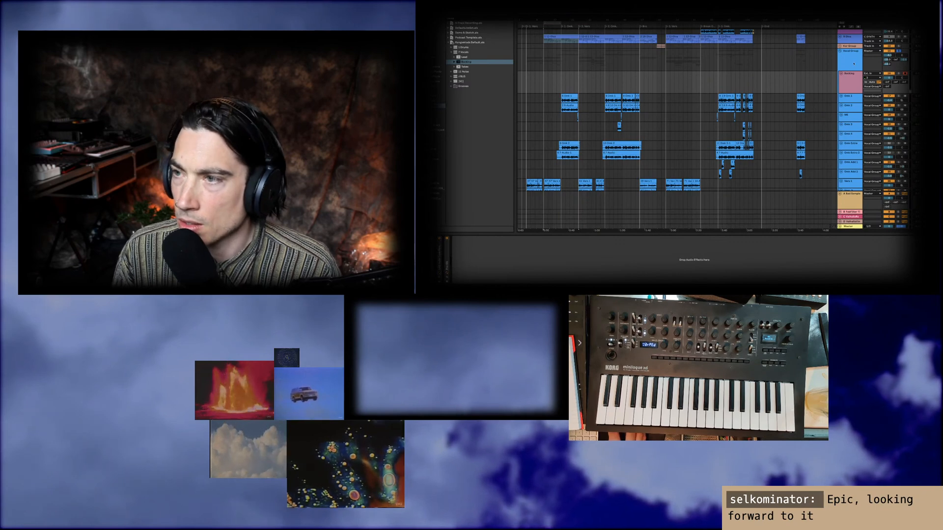
Step: Copy the Recording track's vocal effect chain onto the first vocal track
left_click(855, 74)
left_click(853, 82)
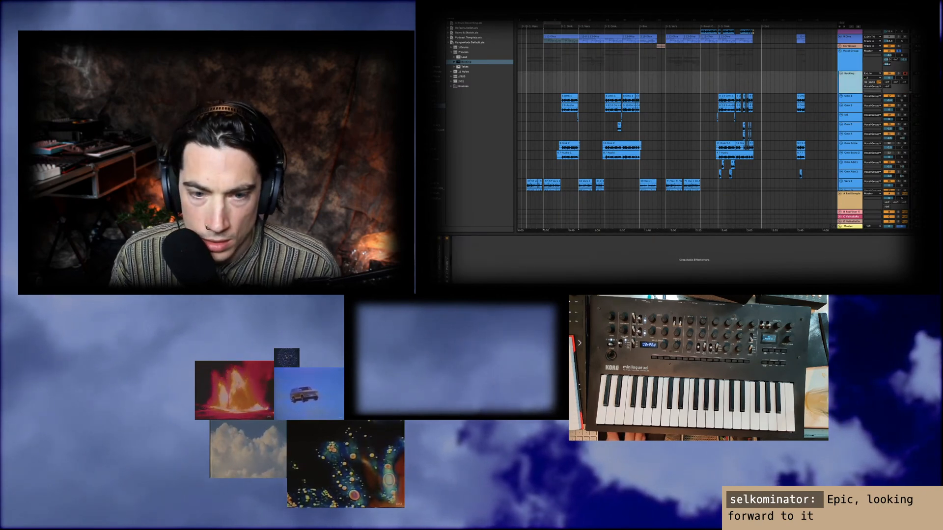
key("super+alt+p")
key("super+alt+p")
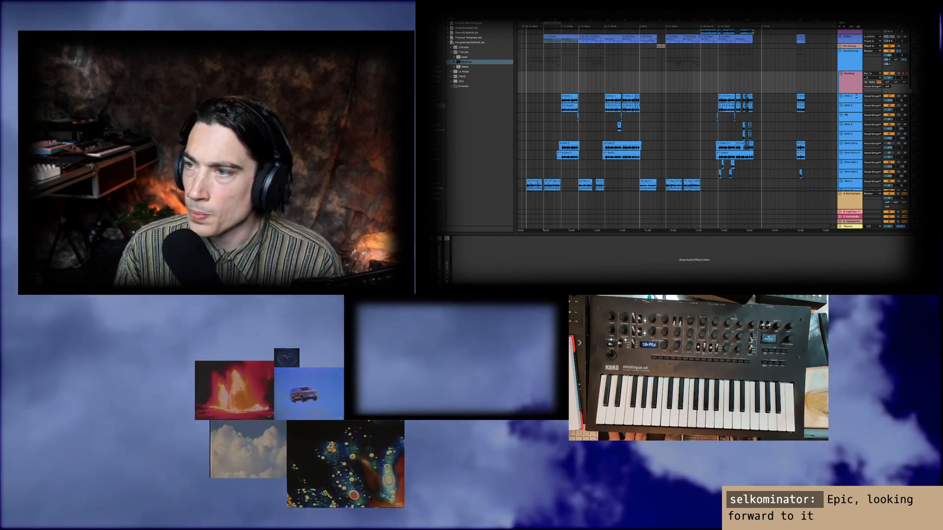
left_click(855, 97)
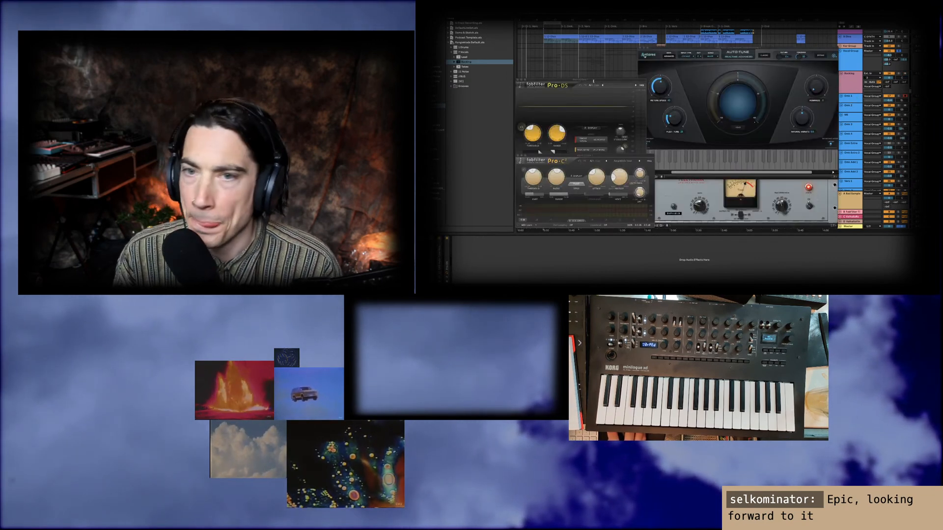
Step: Solo the first vocal track and play it from its first clip with its plug-in windows shown
key("s")
key("super+alt+p")
left_click(564, 84)
left_click(562, 84)
key("space")
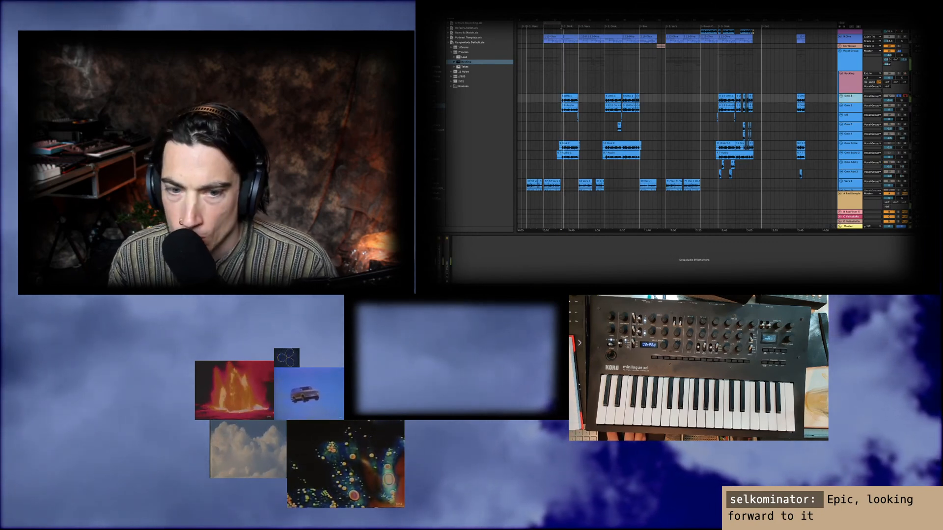
key("super+alt+p")
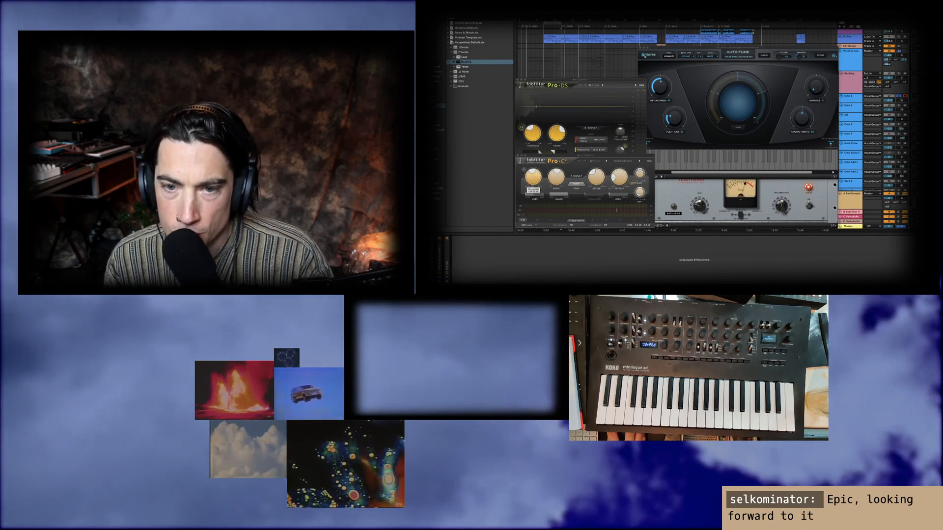
Step: Adjust the Pro-C threshold and ratio and the Teletronix compressor's peak reduction while listening to the soloed vocal
key("space")
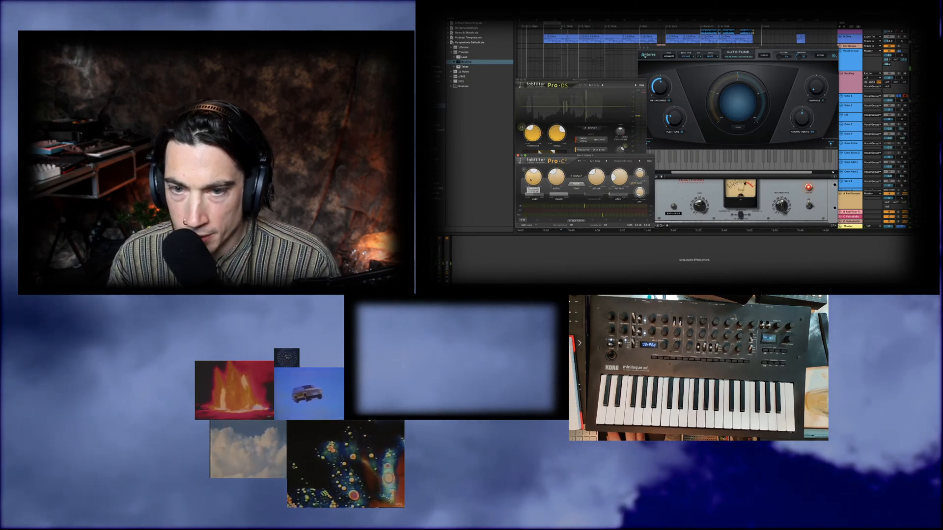
key("super+alt+r")
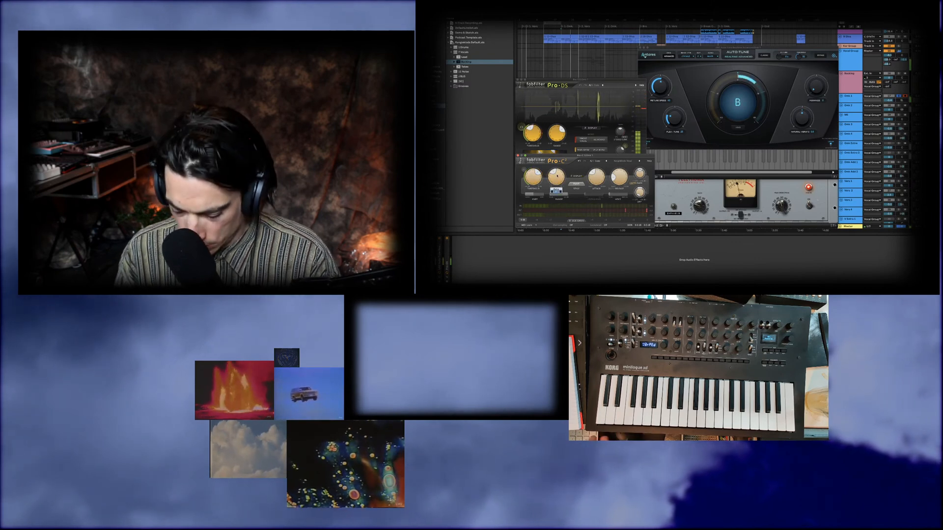
left_click(781, 206)
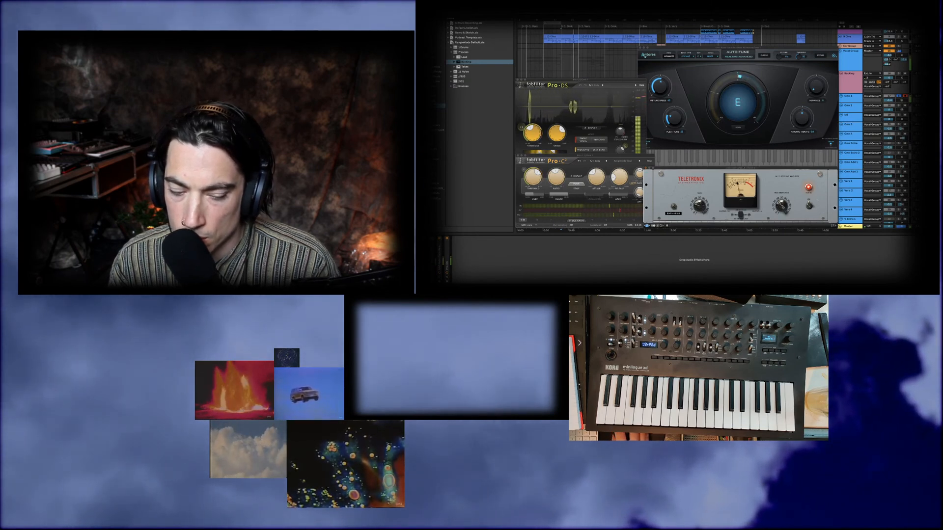
key("super+alt+p")
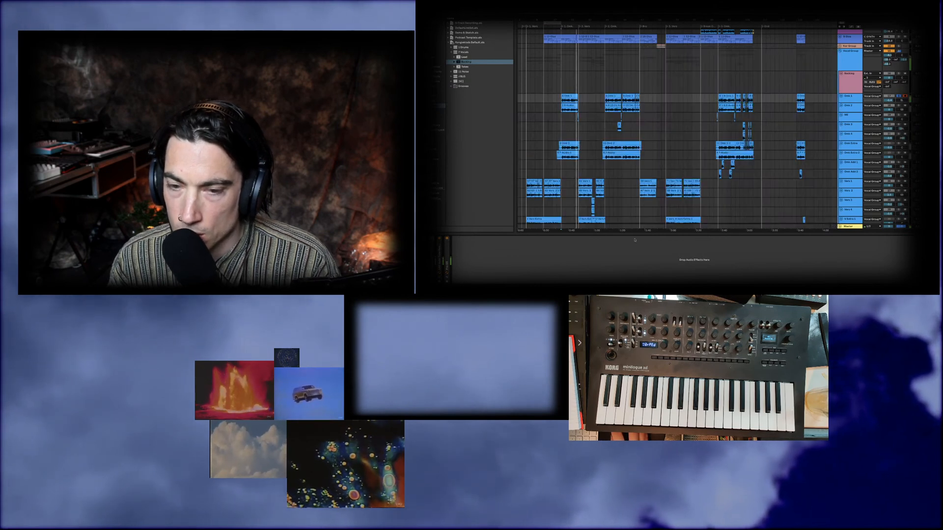
key("super+alt+p")
key("space")
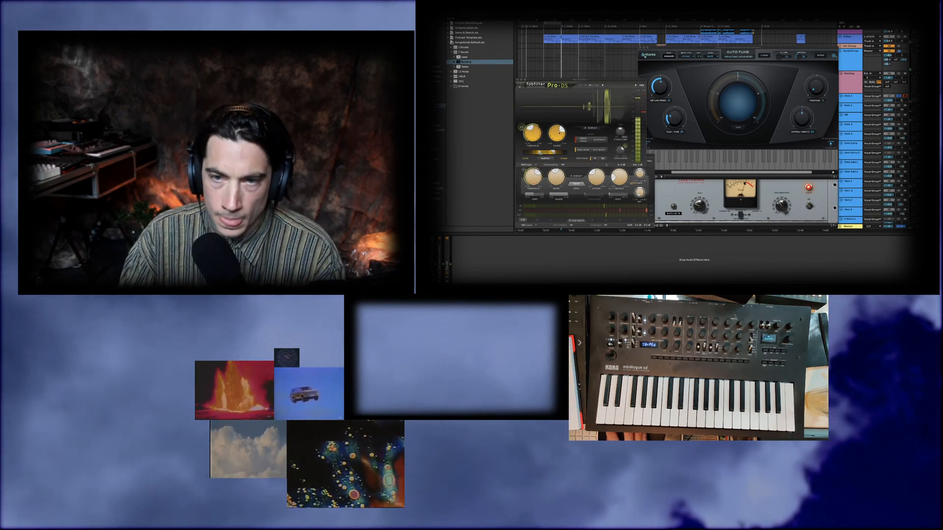
Step: Adjust the range and threshold of the Pro-DS de-esser on the soloed vocal during playback
double_click(558, 133)
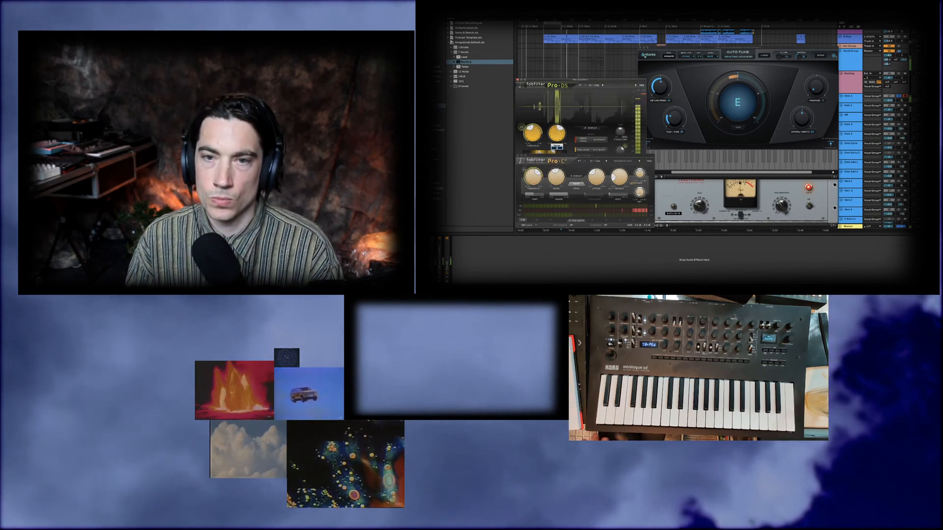
left_click(533, 133)
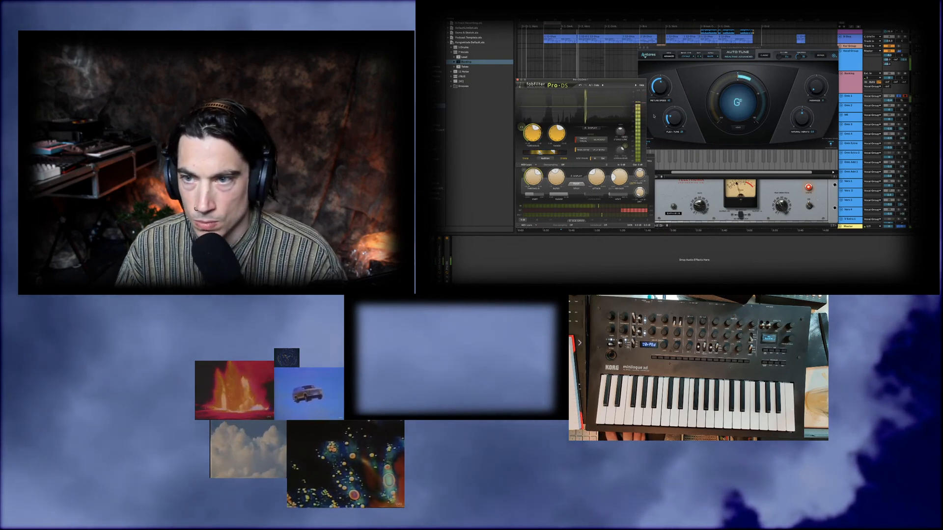
key("ctrl+alt+p")
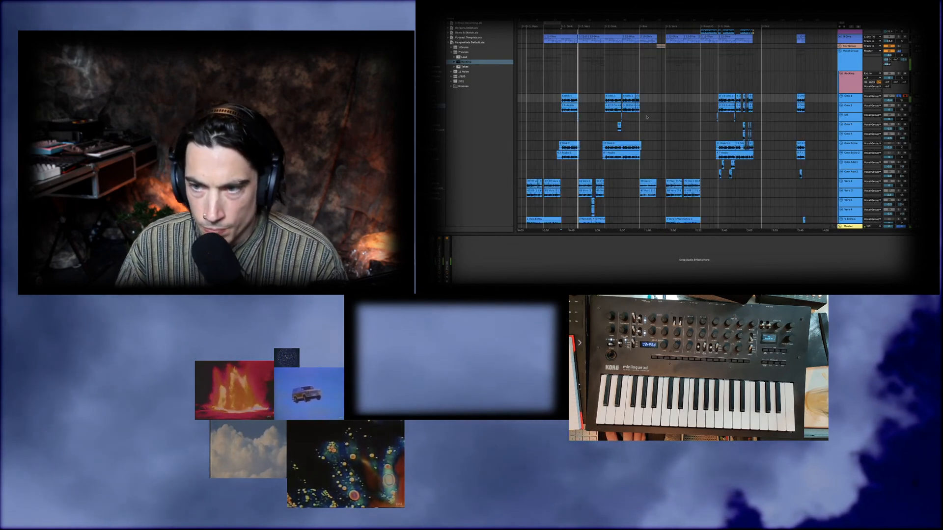
Step: Examine the waveform of the first clip on the soloed vocal track
double_click(570, 97)
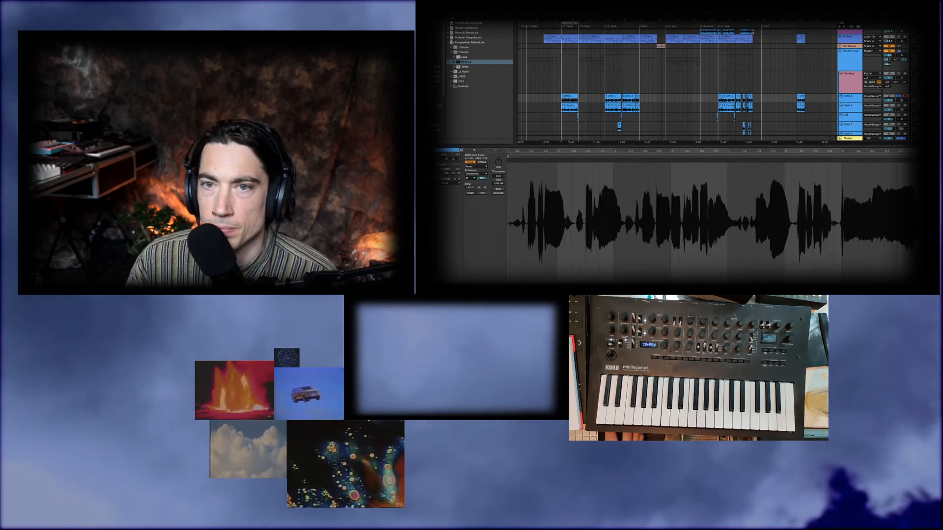
key("ctrl+alt+l")
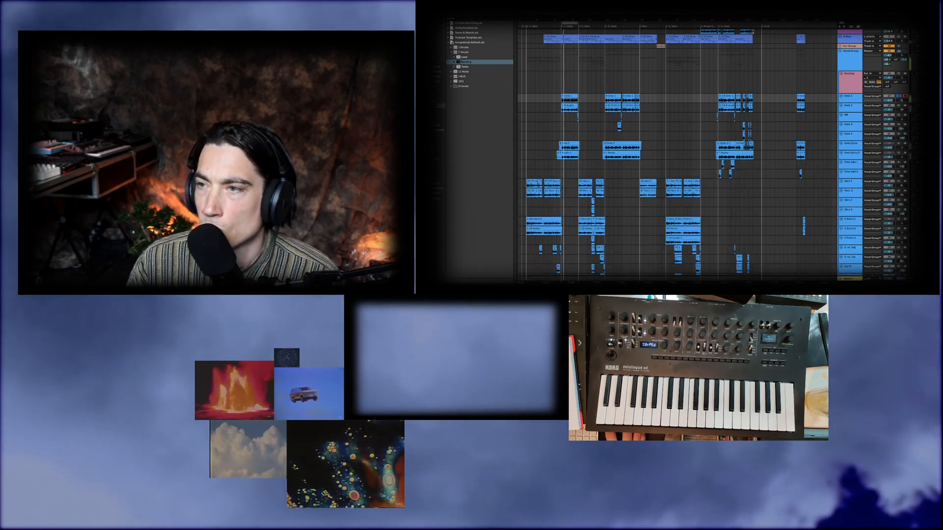
Step: Compare the device chains of the first vocal track and the vocal group, ending on the first vocal track
left_click(852, 101)
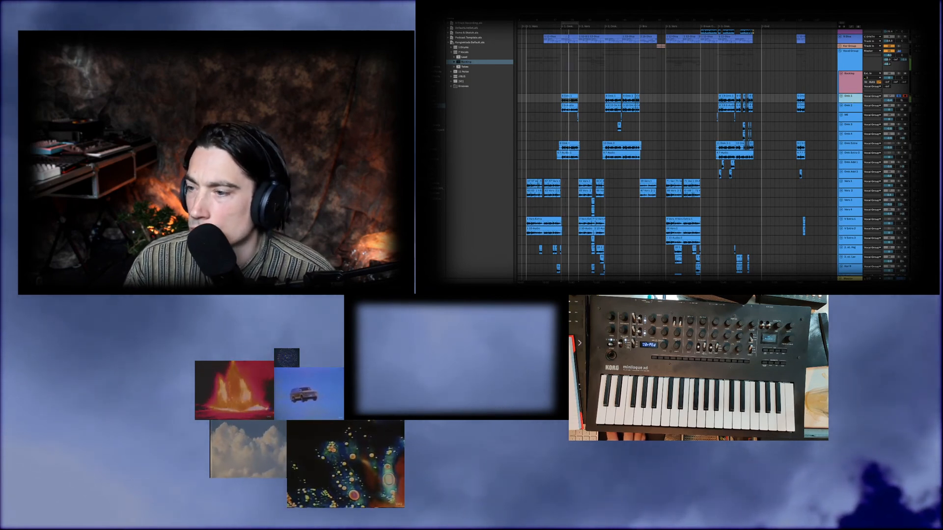
key("ctrl+alt+l")
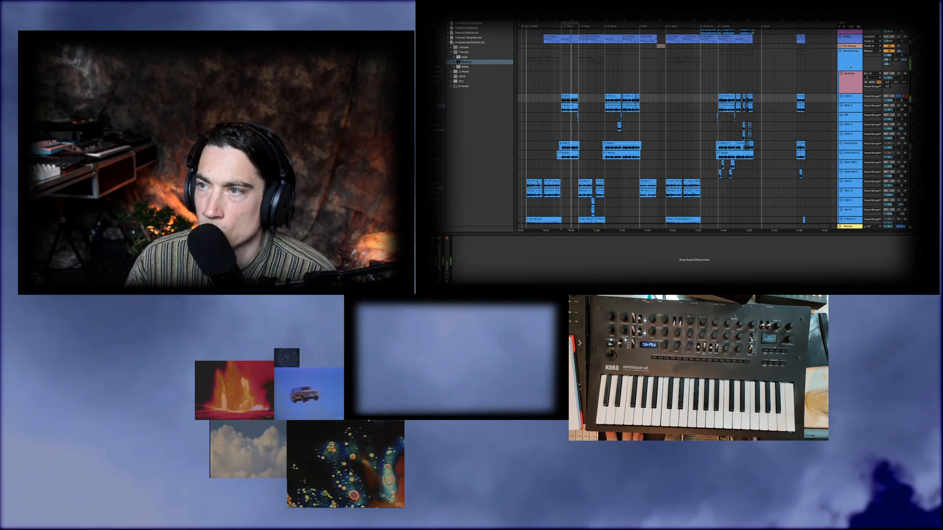
left_click(851, 67)
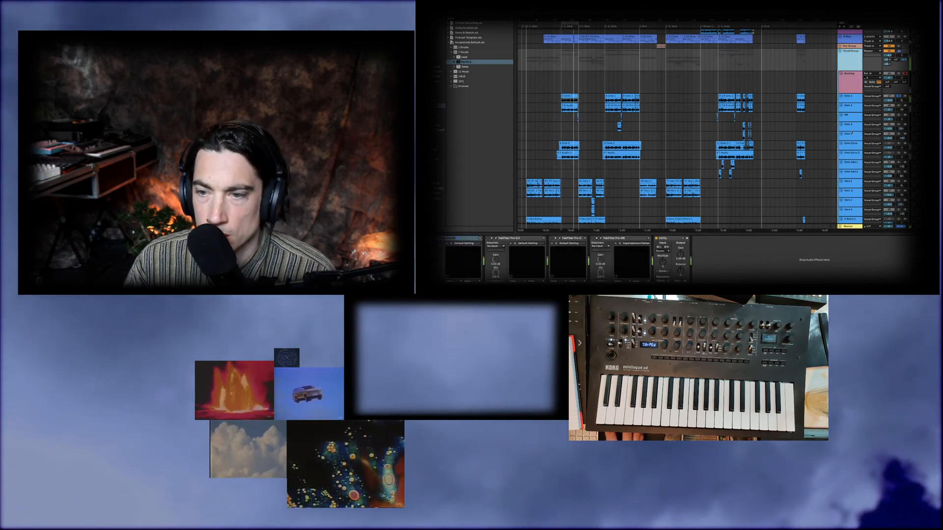
left_click(854, 99)
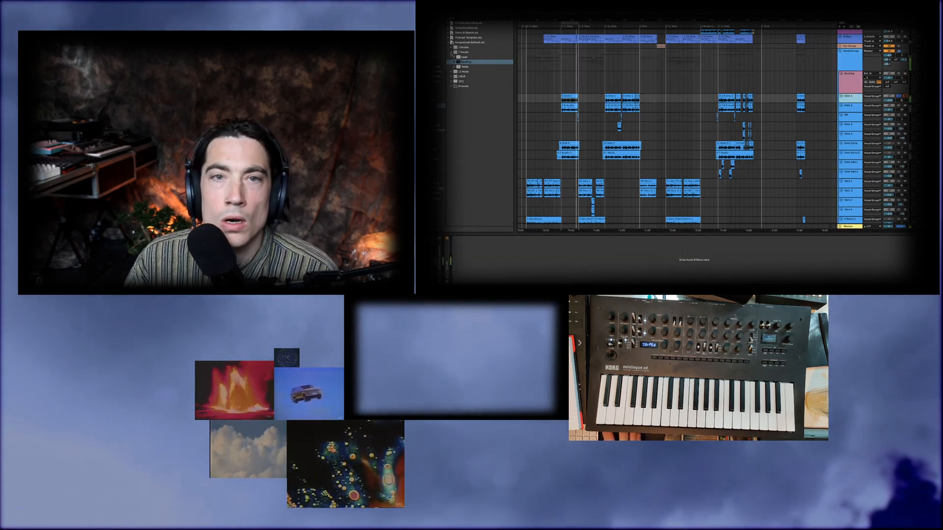
Step: Check the Auto-Tune window on the first vocal track and hide all plug-in windows
left_click(464, 42)
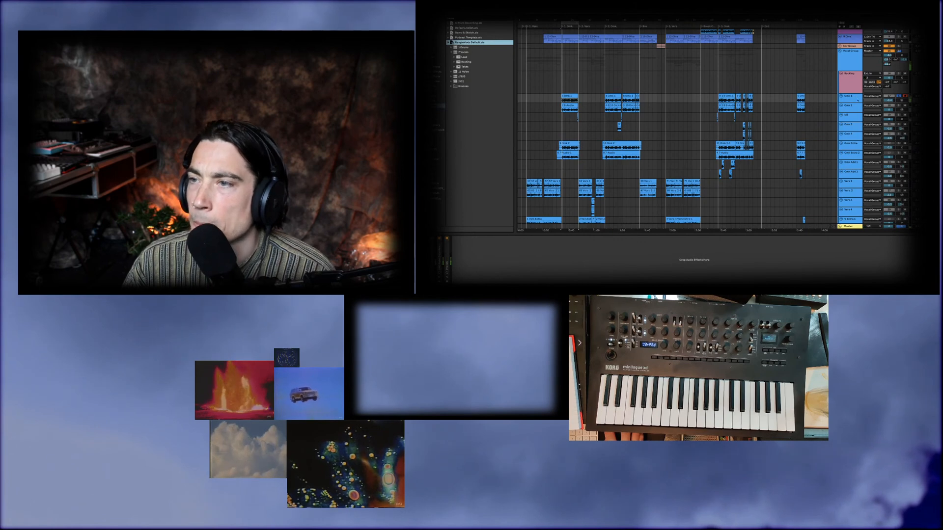
left_click(858, 101)
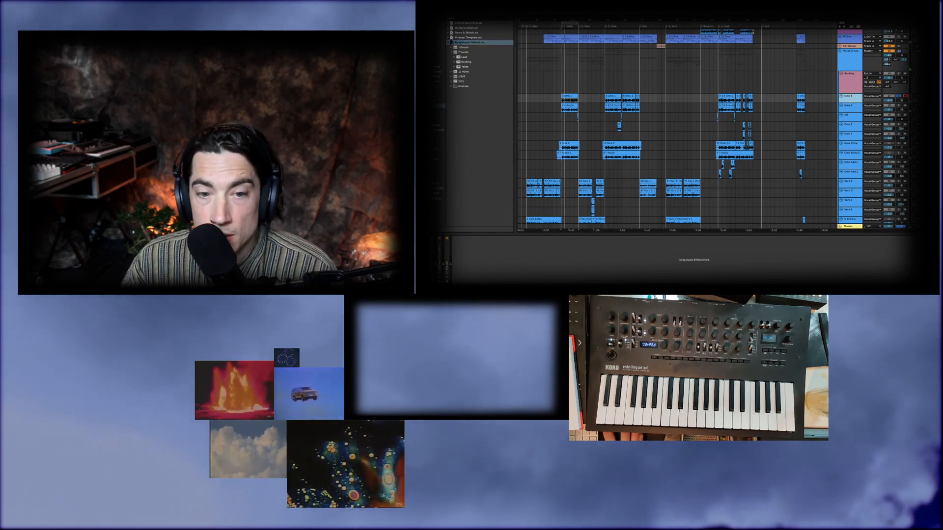
key("alt+super+p")
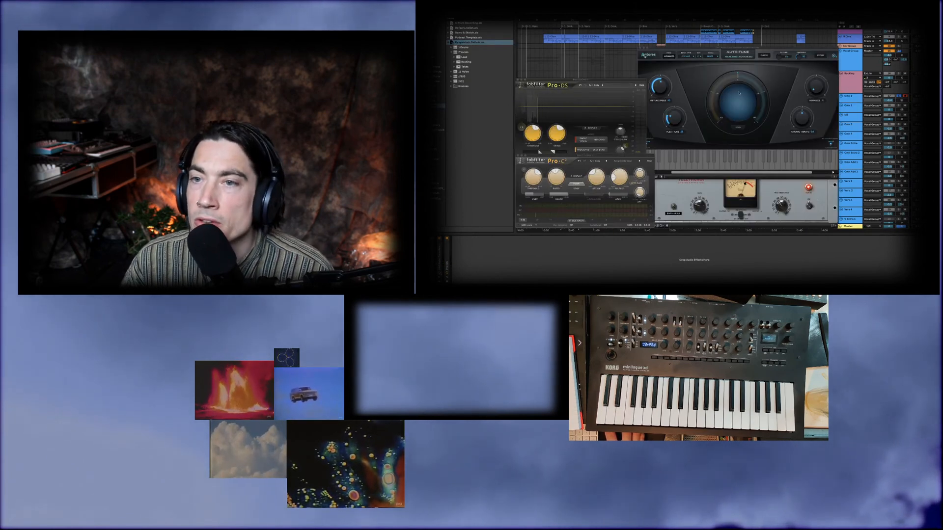
left_click(687, 80)
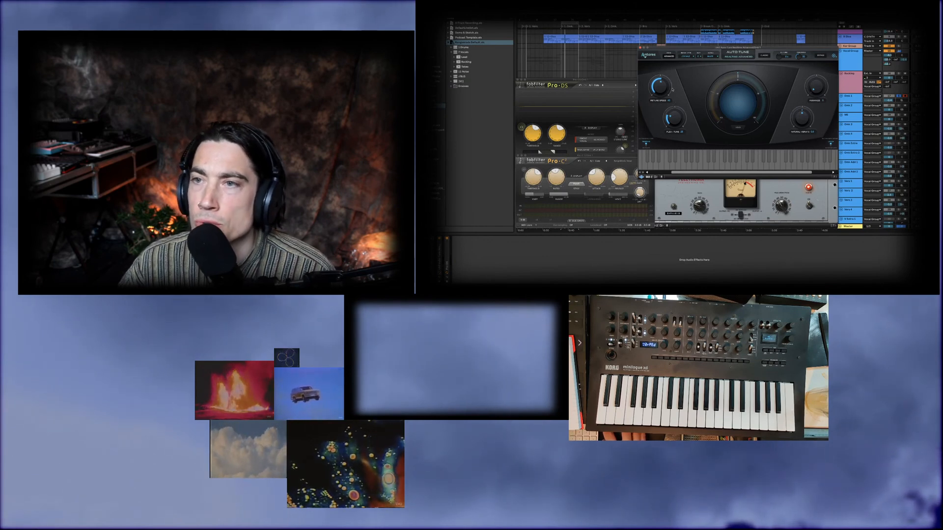
left_click(685, 56)
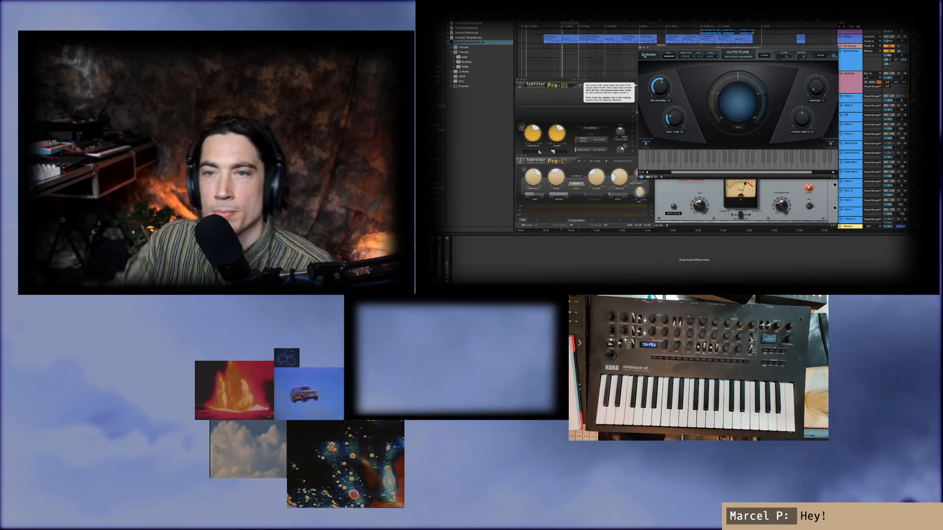
key("super+alt+p")
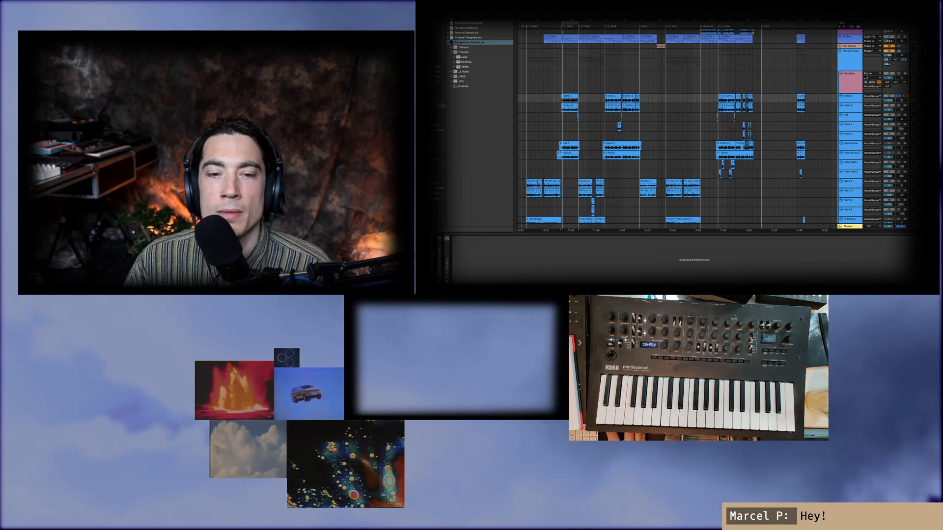
Step: Paste the first vocal track's chain onto the second vocal track and in front of the Saturator on the third
left_click(853, 108)
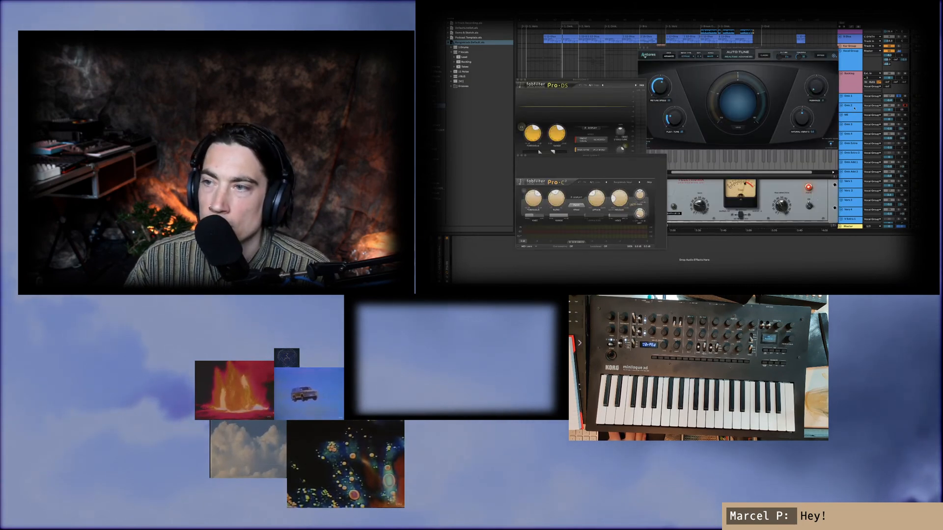
left_click(854, 108)
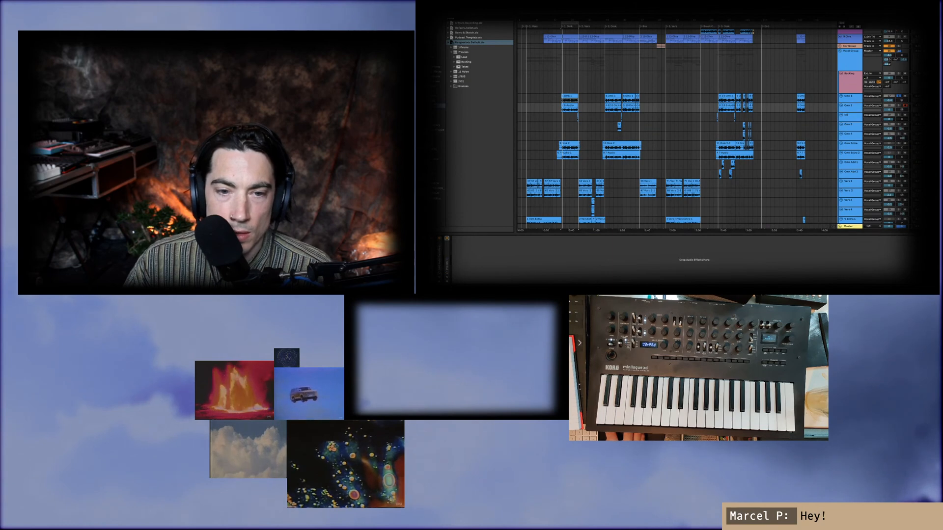
left_click(857, 120)
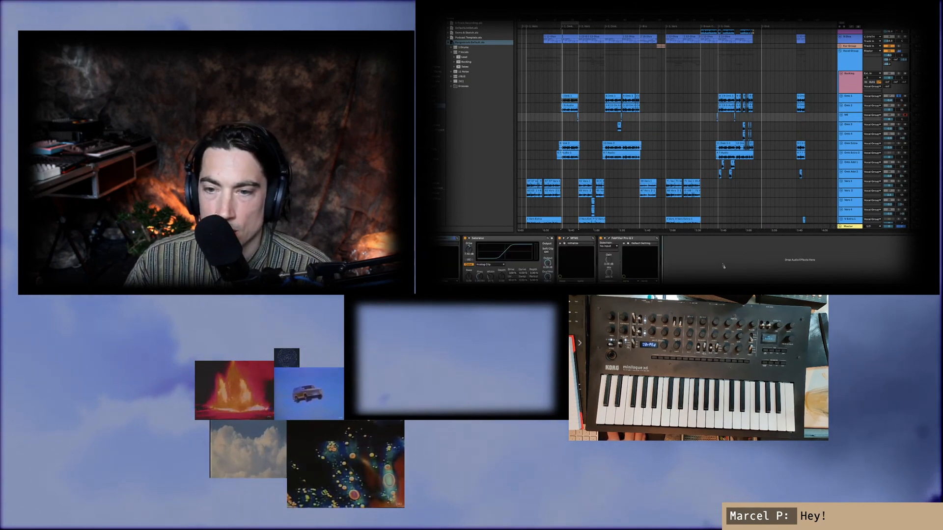
left_click_drag(724, 266, 456, 253)
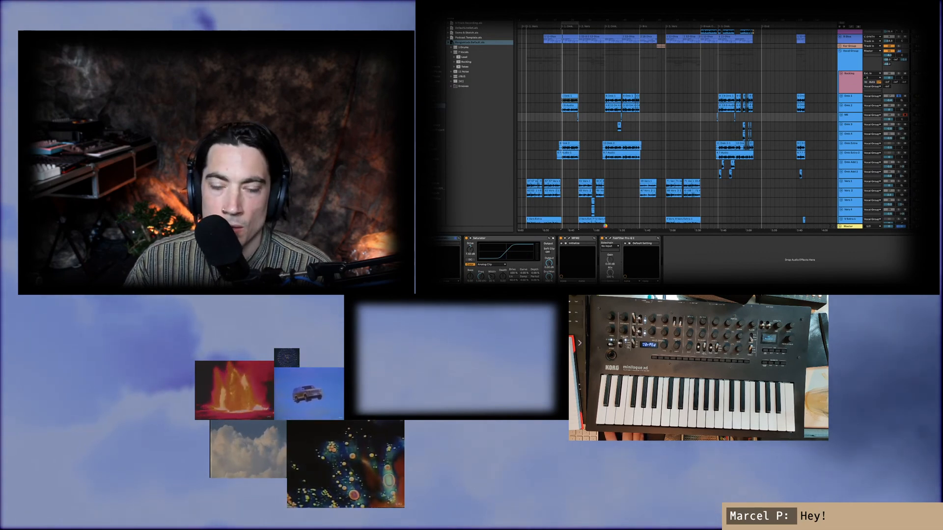
double_click(478, 239)
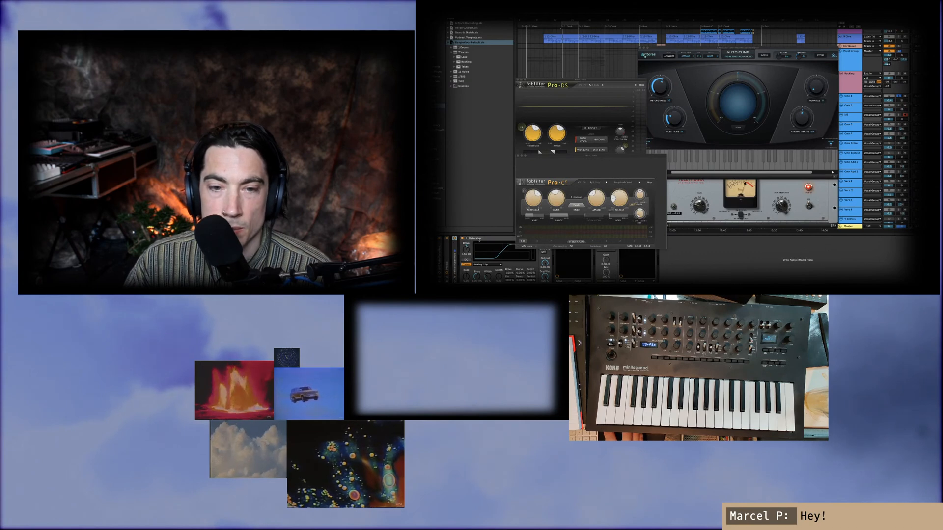
Step: Hide the plug-in windows and fold the FabFilter Pro-Q and the plug-in before it on the third vocal track
double_click(476, 239)
double_click(464, 253)
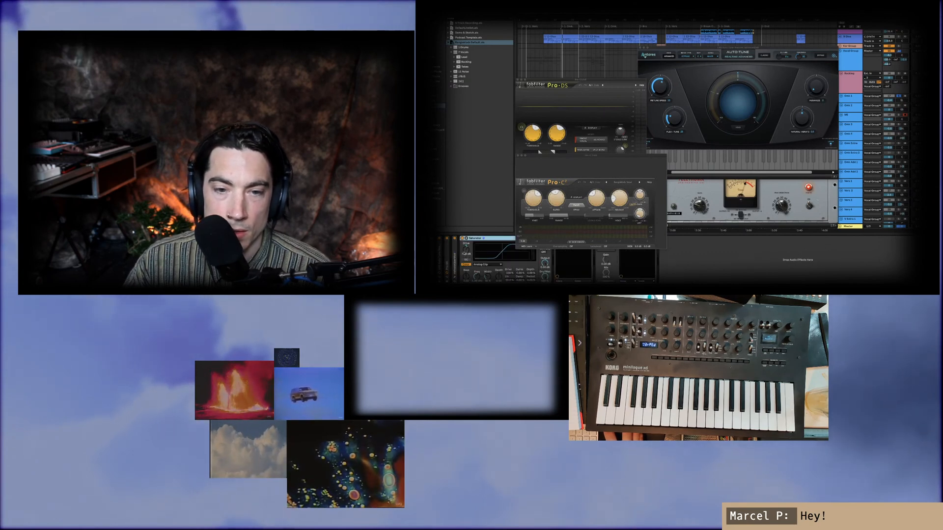
key("alt+super+p")
double_click(572, 239)
double_click(573, 239)
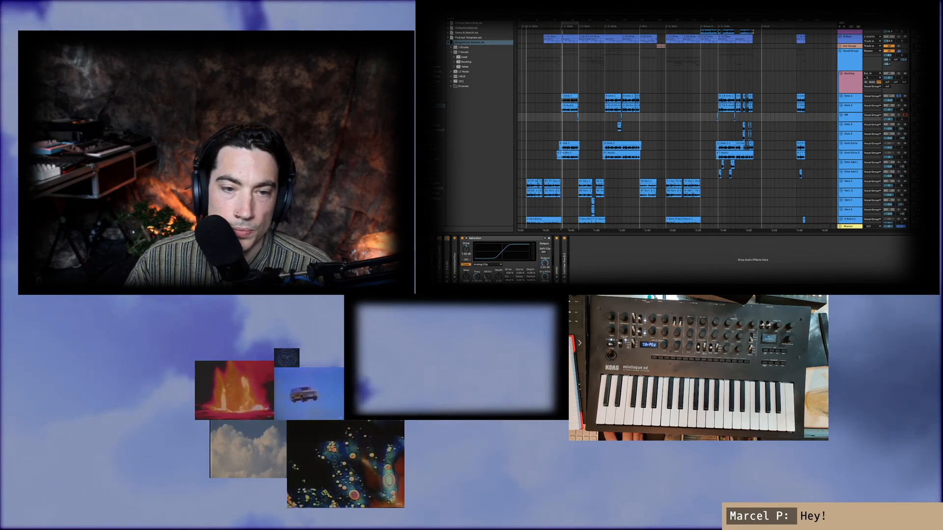
Step: Paste the vocal chain onto the vocal tracks following the third one and reselect the first vocal track
left_click(850, 126)
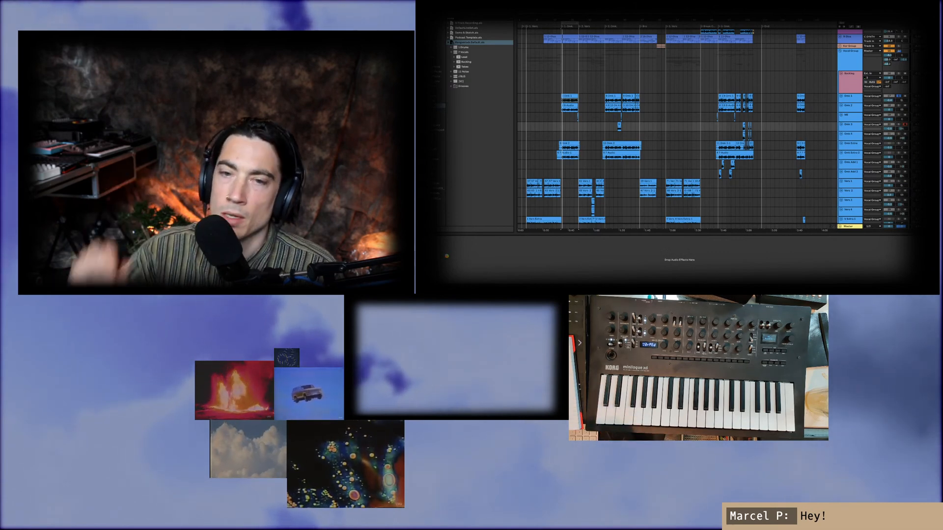
left_click(849, 96)
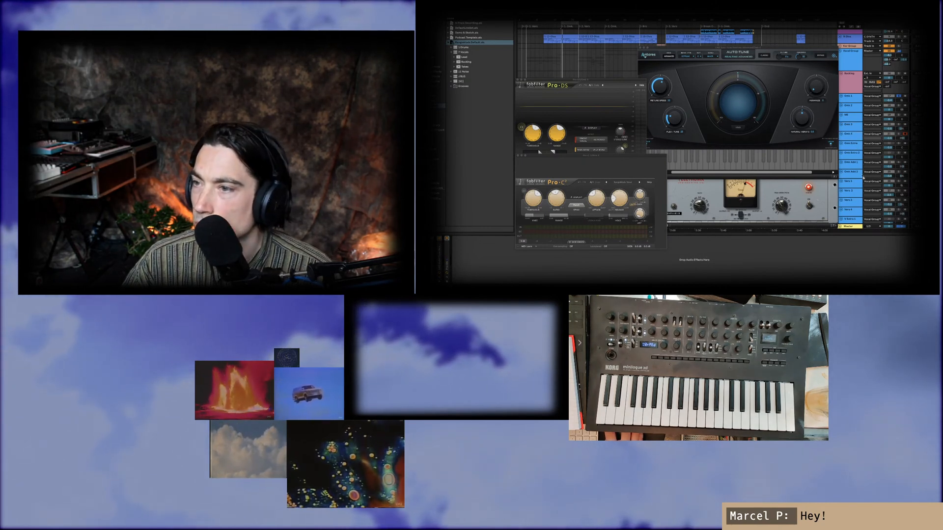
Step: Move the pasted four-device vocal chain ahead of the Phaser on its track and fold the two plug-ins after the Saturator
left_click(854, 165)
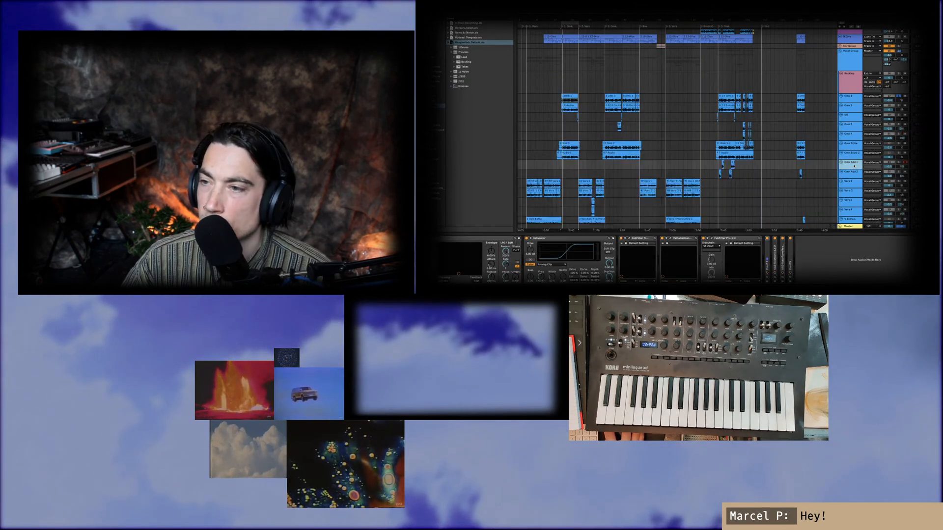
left_click(767, 247)
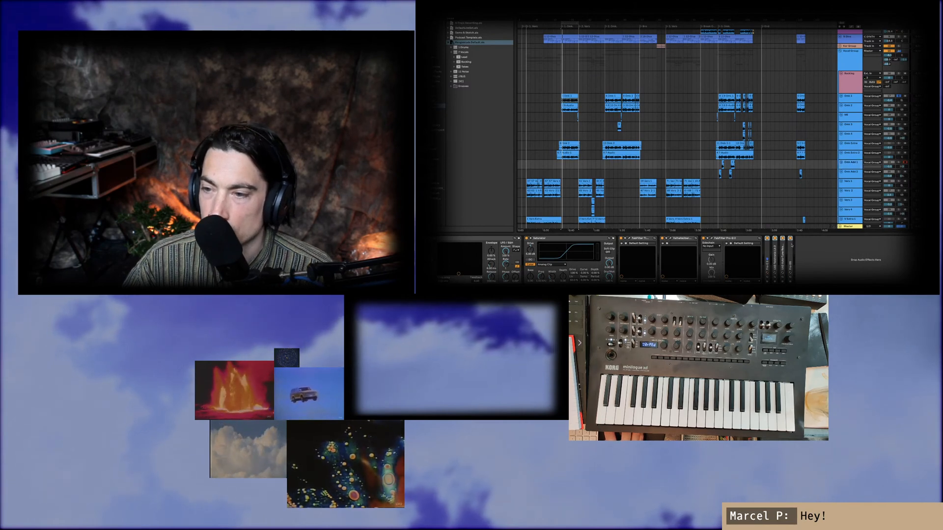
left_click(790, 247, "shift")
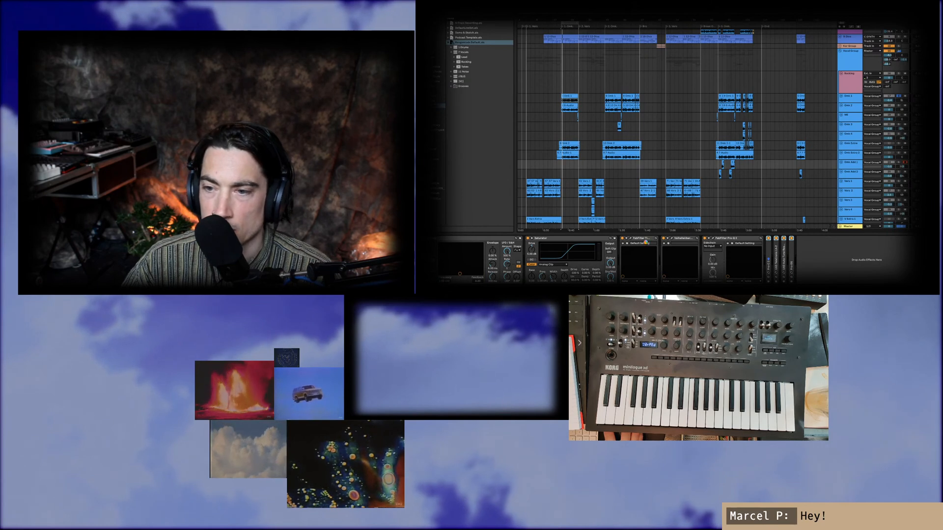
double_click(676, 240)
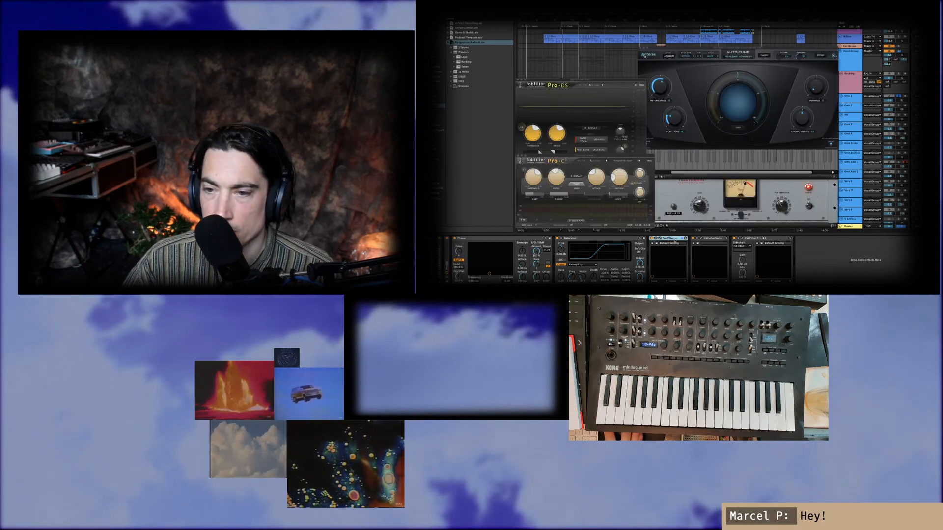
double_click(674, 239)
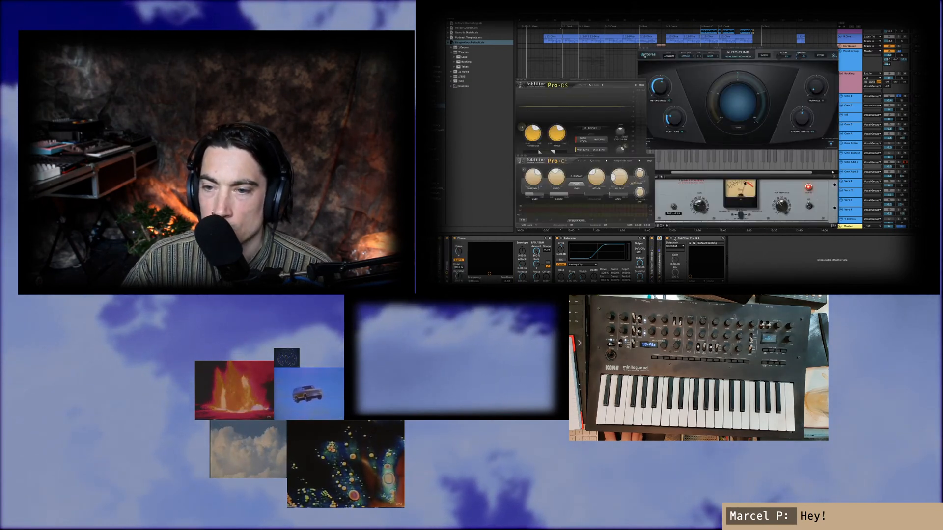
Step: Examine the low-cut and high-cut bands of the FabFilter Pro-Q on the Phaser track and hide the plug-in windows
left_click(675, 239)
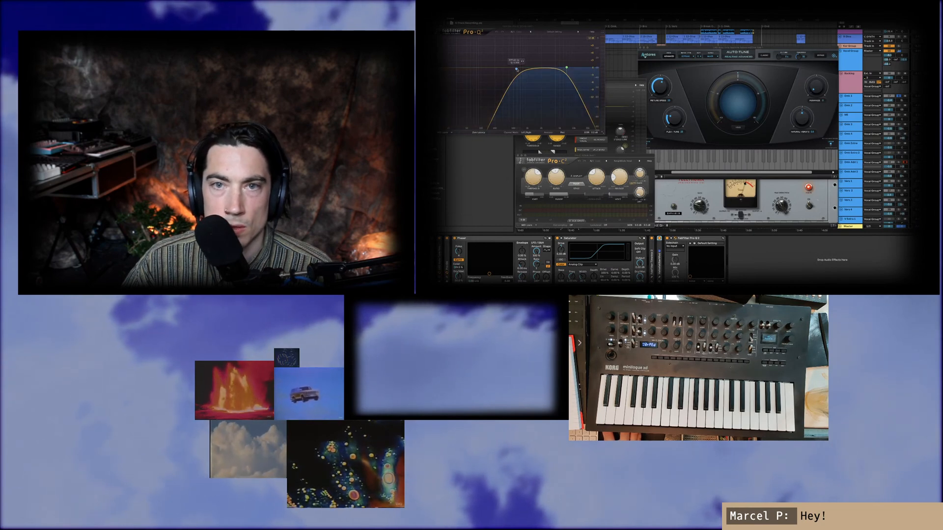
left_click(514, 69)
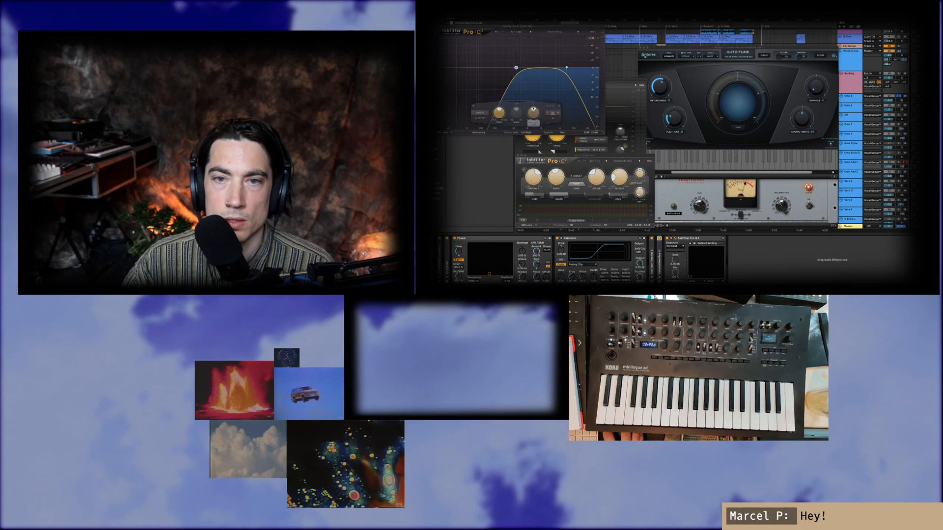
left_click(566, 67)
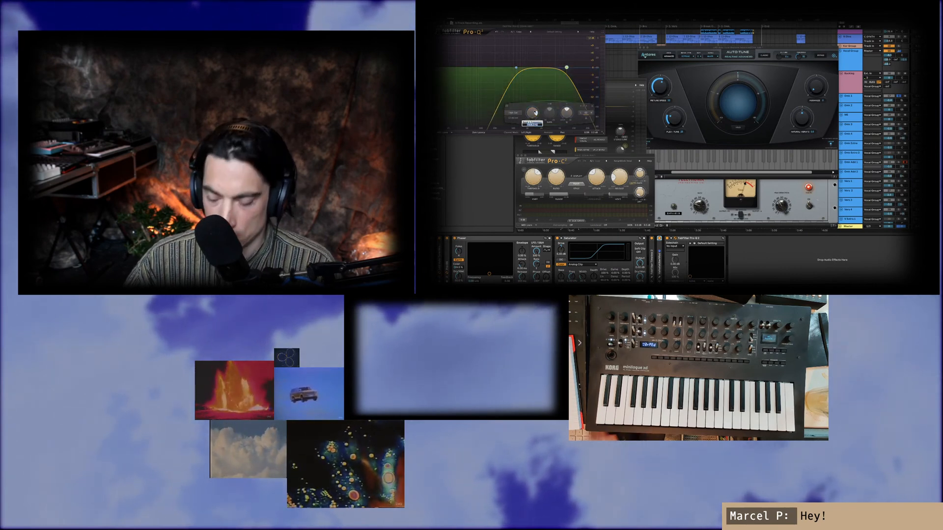
key("ctrl+alt+p")
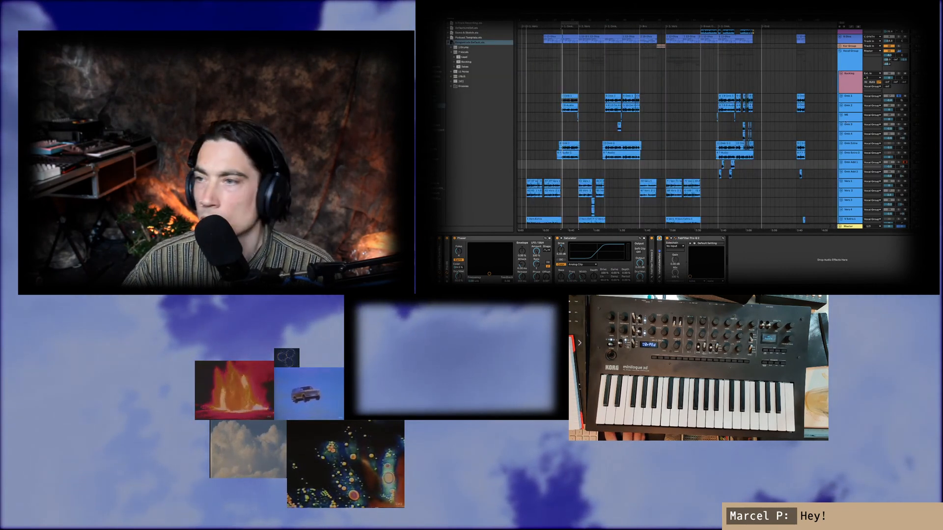
Step: Put the vocal chain at the start of the vocal track with the Auto Pan, directly below the Phaser track
left_click(858, 171)
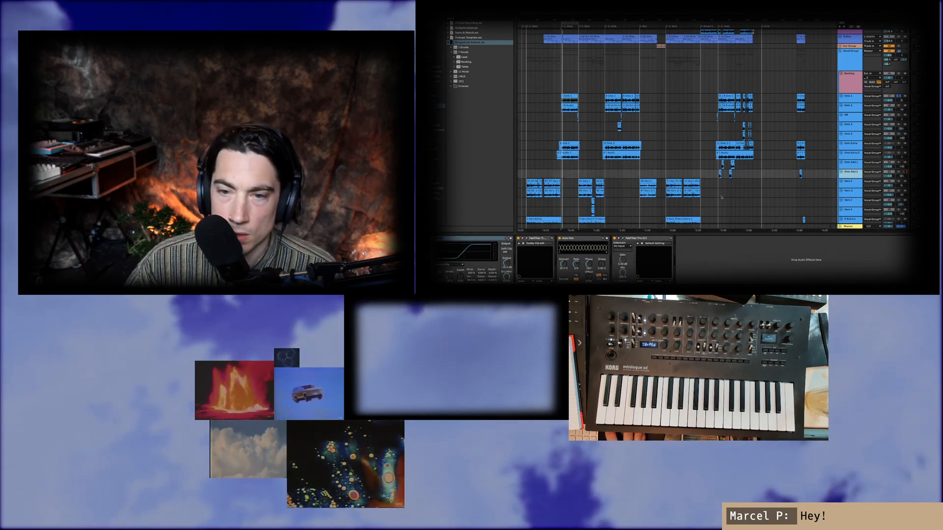
left_click(846, 164)
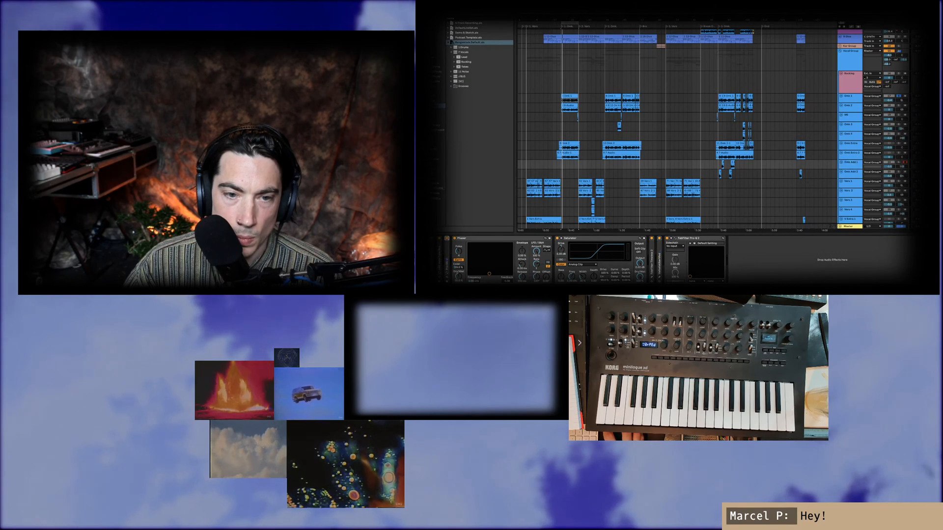
left_click(856, 172)
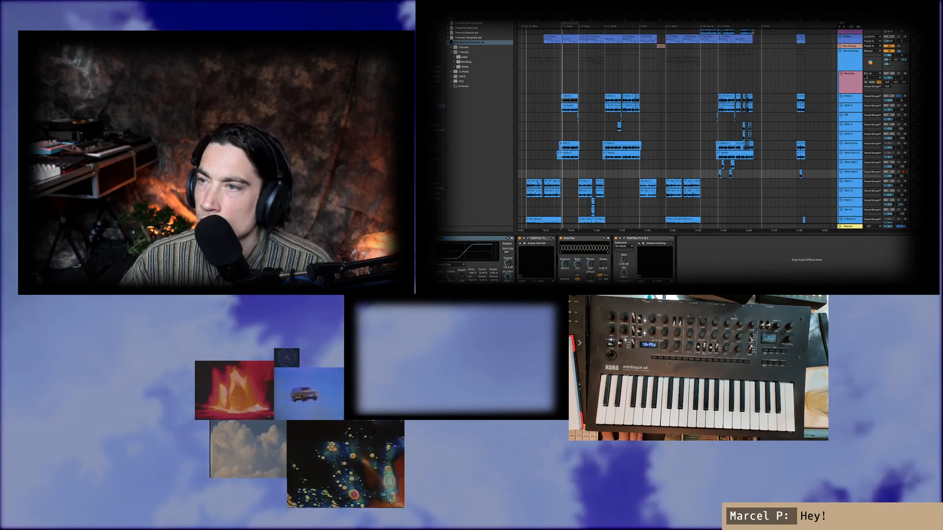
Step: Delete the pink track above the first vocal track and reselect the vocal track with the Auto Pan
left_click(853, 84)
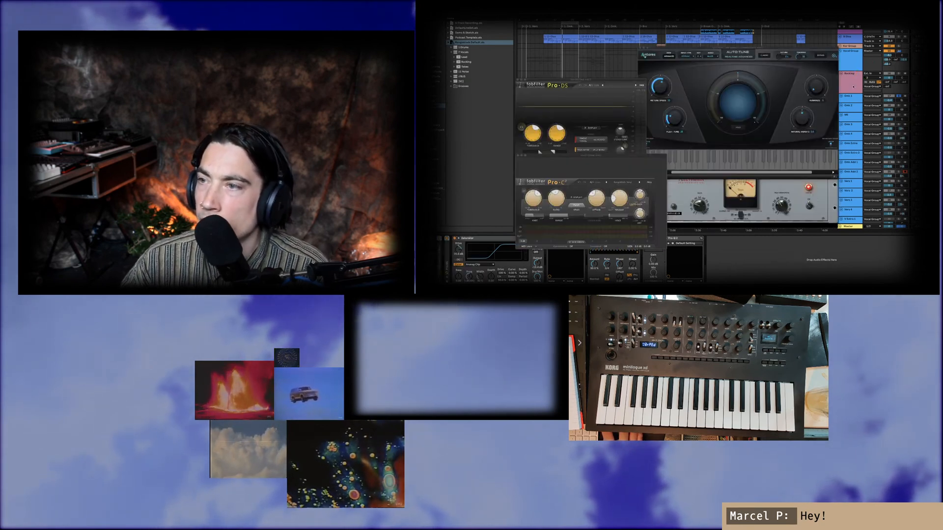
key("Delete")
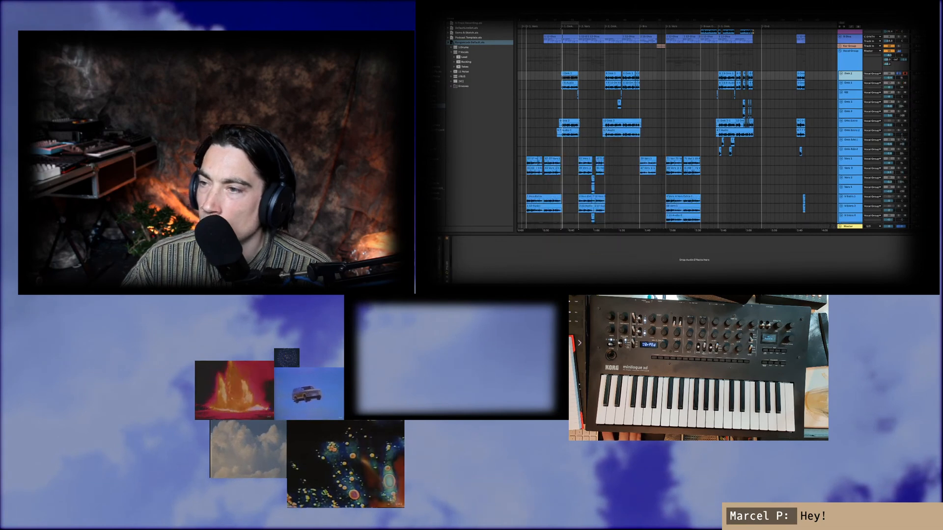
left_click(855, 158)
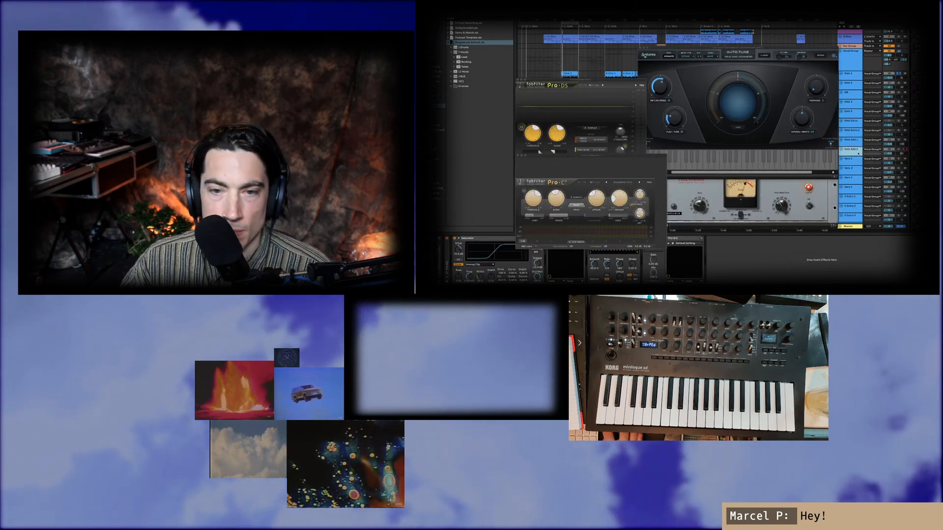
left_click(851, 149)
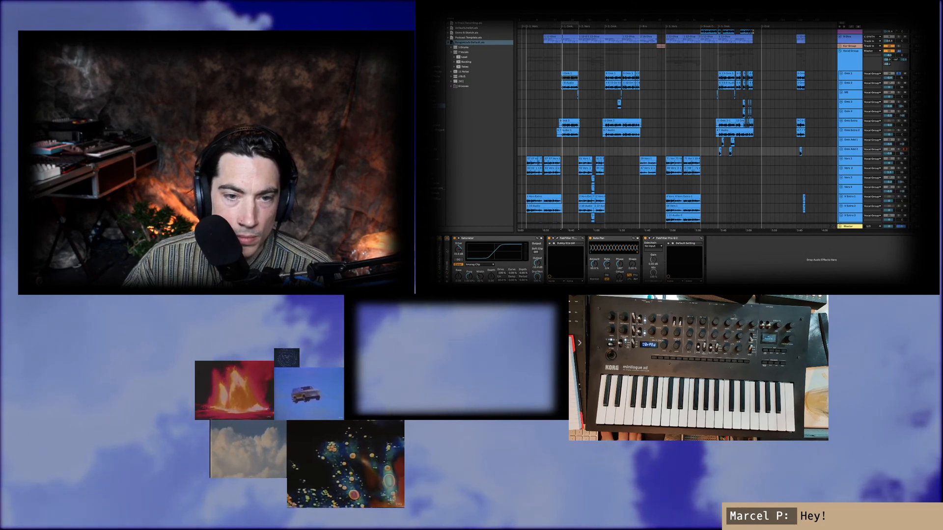
Step: Delete the leftover mono FabFilter plug-in from the two vocal tracks directly below the yellow-to-be section's ad-lib tracks
left_click(853, 164)
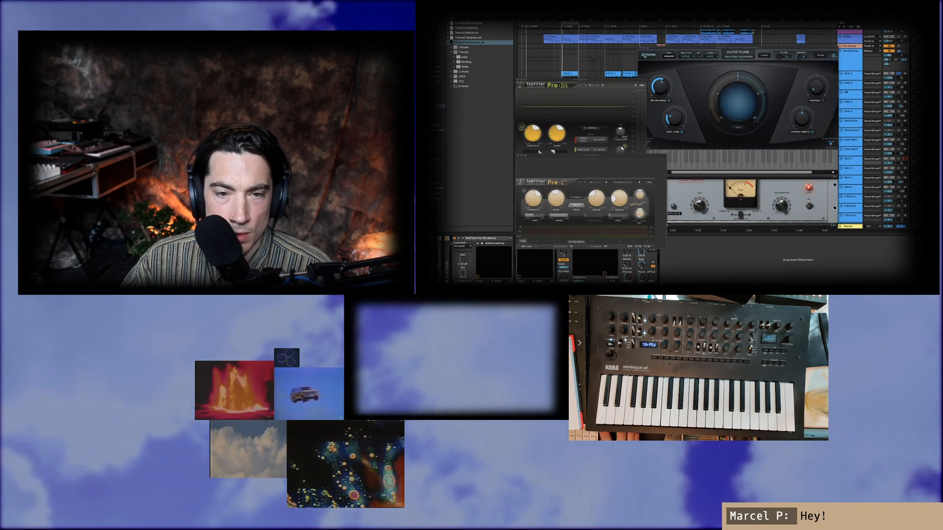
left_click(478, 238)
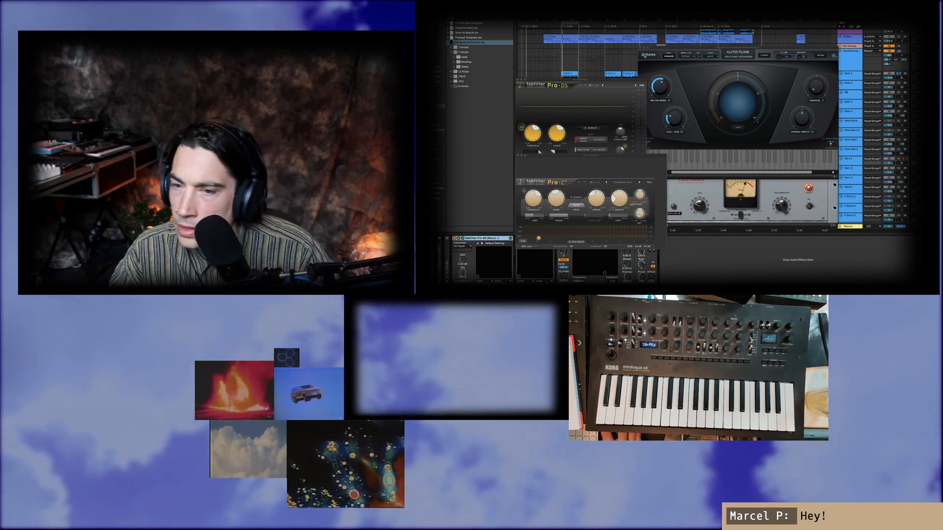
key("Delete")
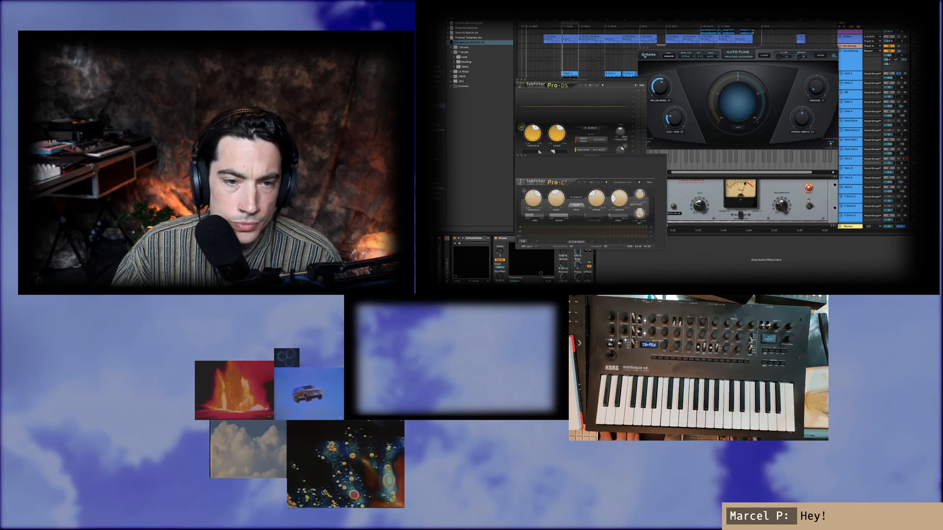
left_click(852, 168)
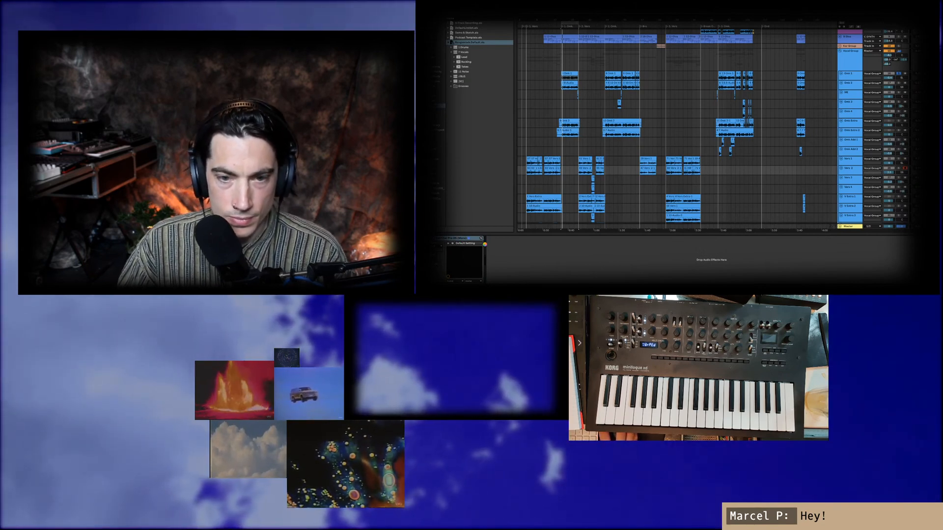
left_click(487, 239)
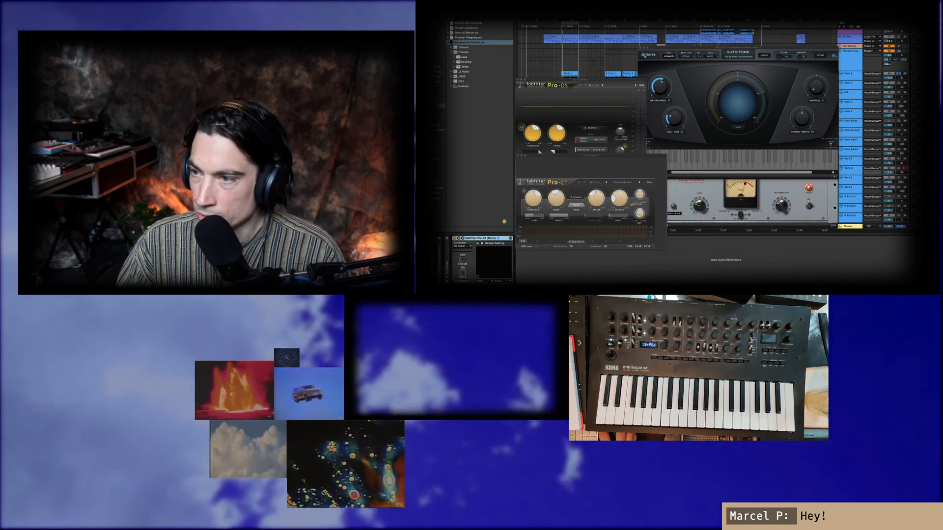
key("Delete")
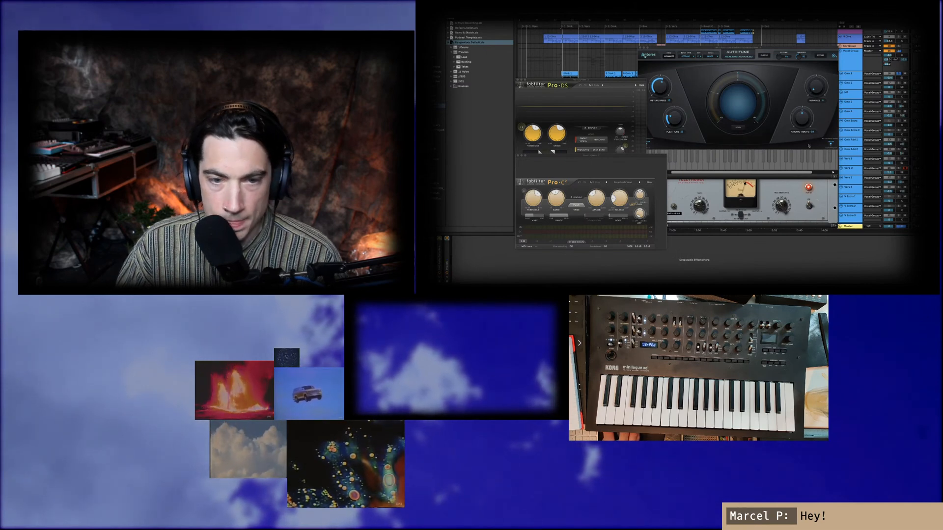
Step: Check the next two vocal tracks for plug-ins and move the short-named third vocal track beneath the fifth
left_click(847, 181)
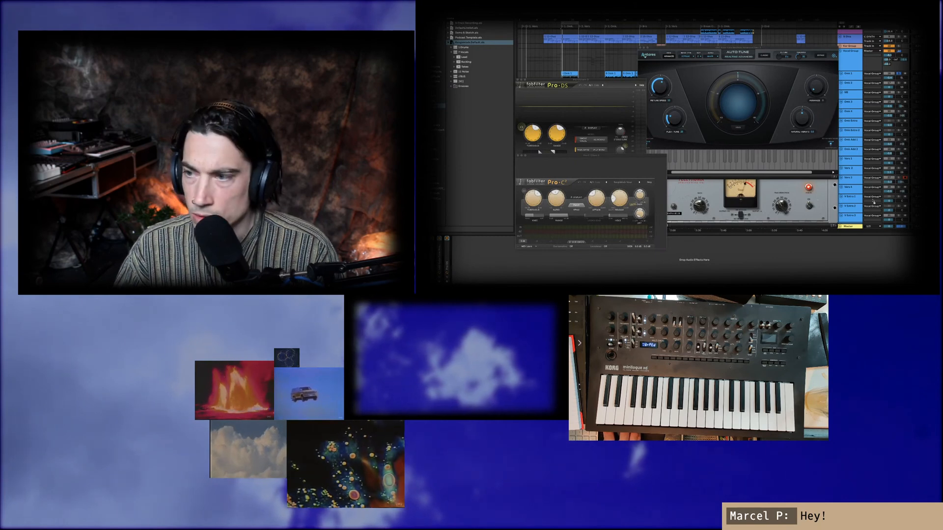
left_click(849, 190)
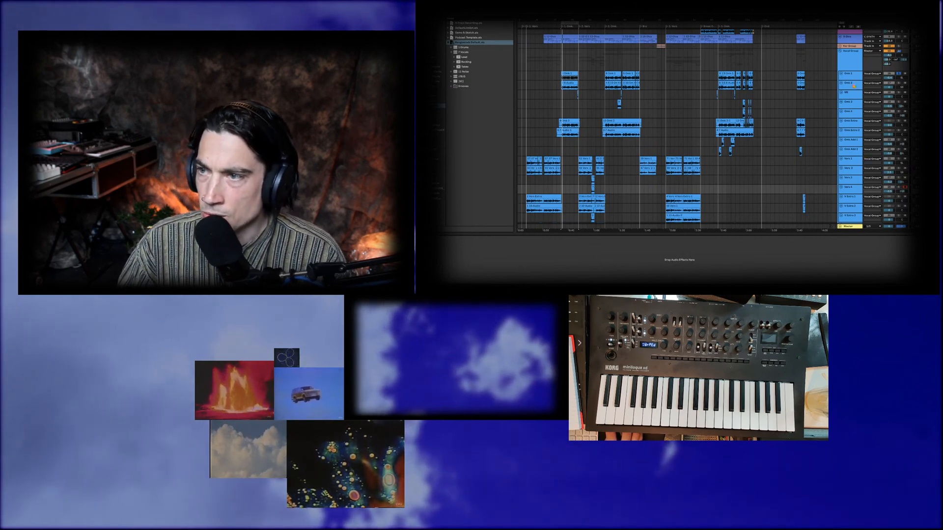
left_click(857, 72)
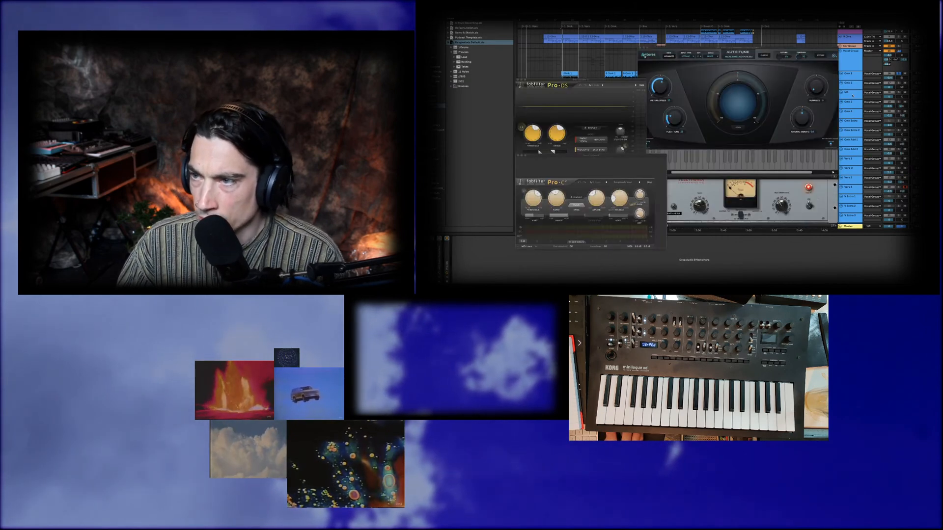
left_click(848, 74)
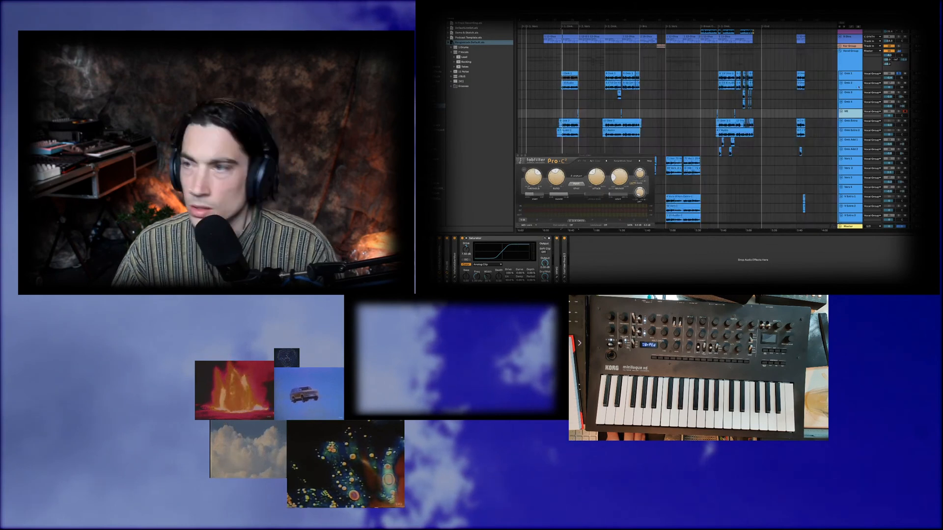
Step: Colour the top four vocal tracks yellow and assign the track colour to their clips
left_click(845, 103, "shift")
right_click(845, 103)
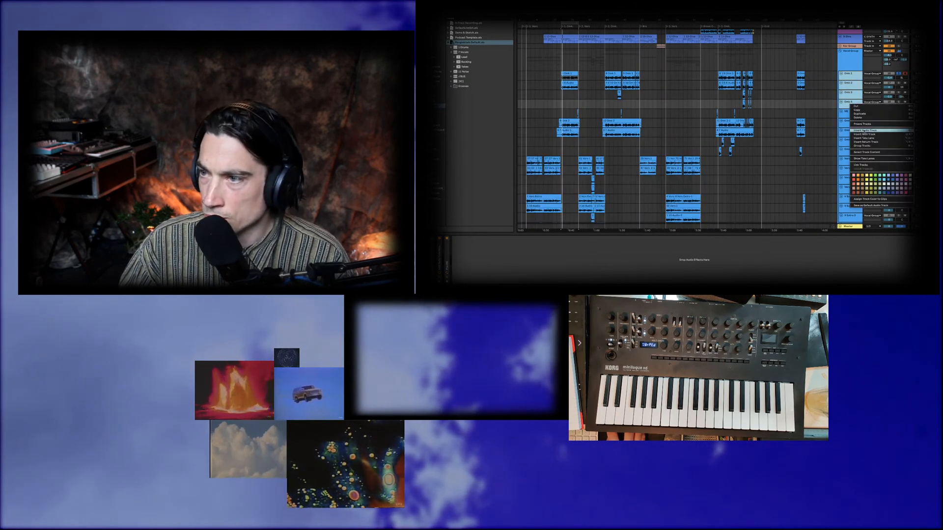
left_click(867, 177)
right_click(856, 77)
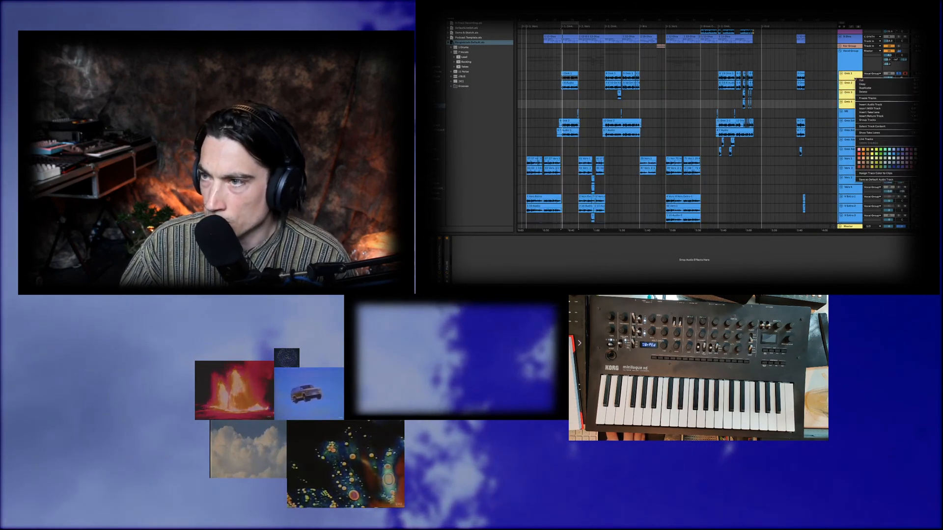
left_click(878, 173)
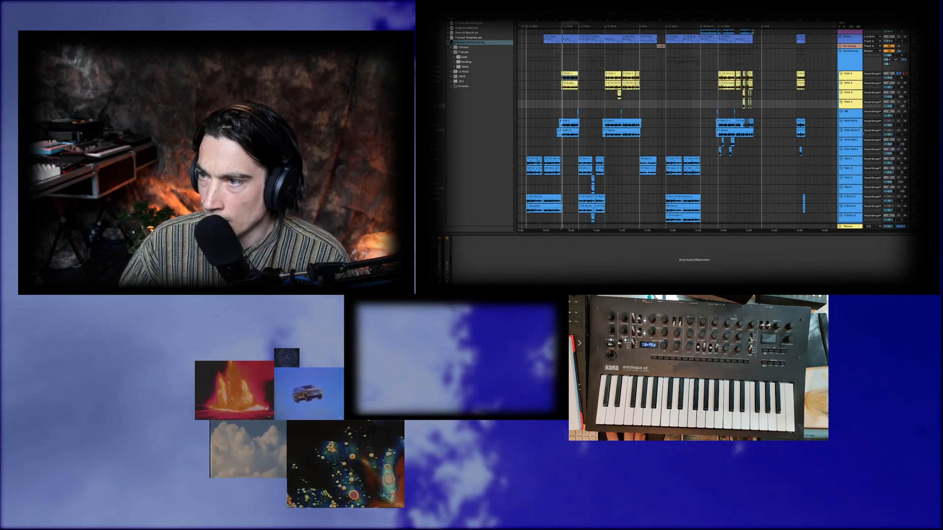
Step: Colour the short-named fifth vocal track and the two ad-lib tracks yellow, including their clips
left_click(855, 134)
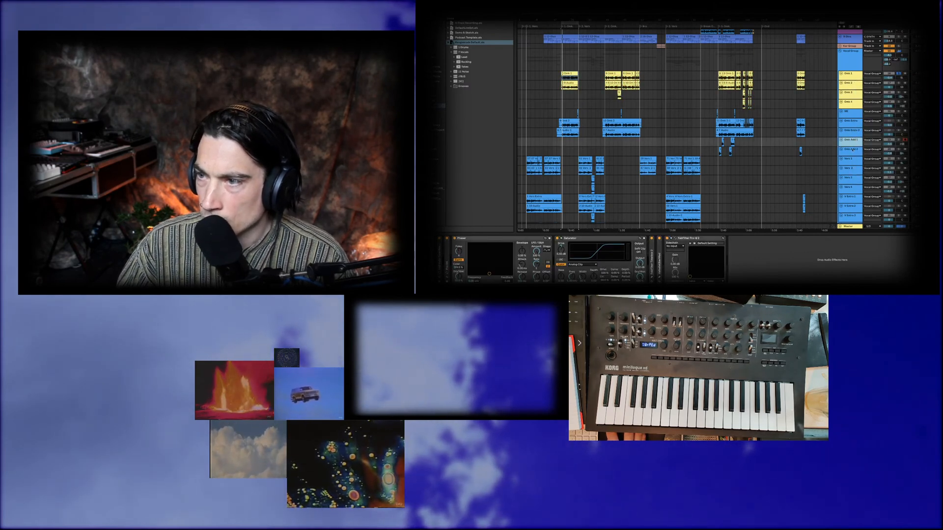
left_click(853, 142)
right_click(854, 112)
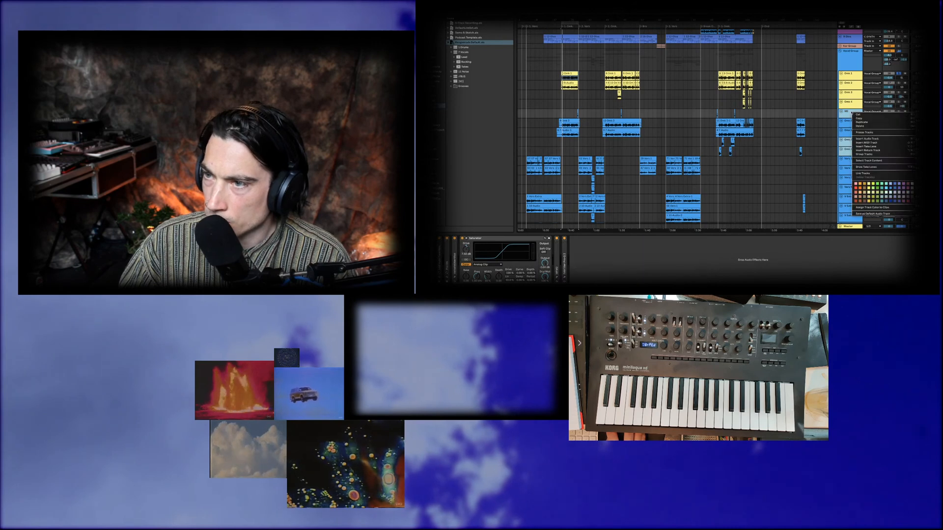
left_click(850, 114)
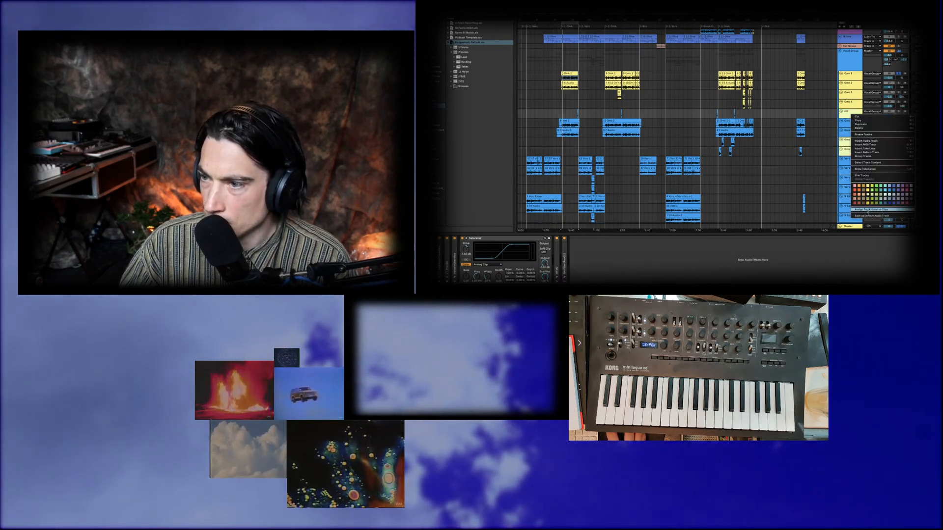
Step: Try another palette colour on the two extra vocal tracks between the yellow tracks
left_click(845, 123)
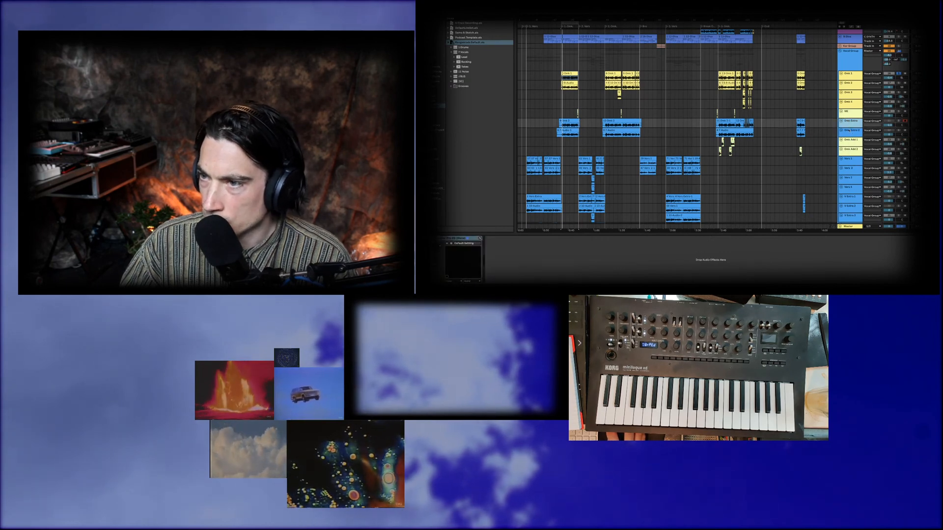
left_click(849, 130, "shift")
right_click(852, 123)
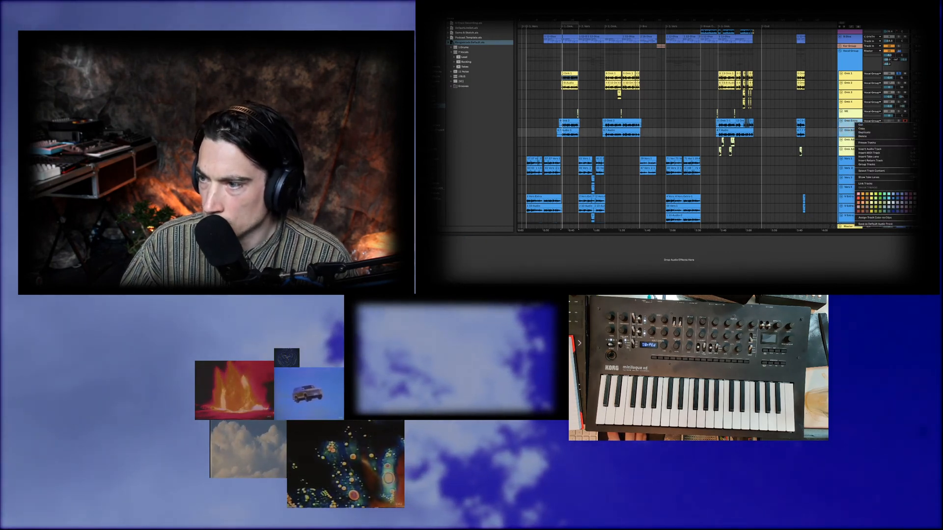
left_click(909, 208)
left_click(908, 208)
left_click(852, 131)
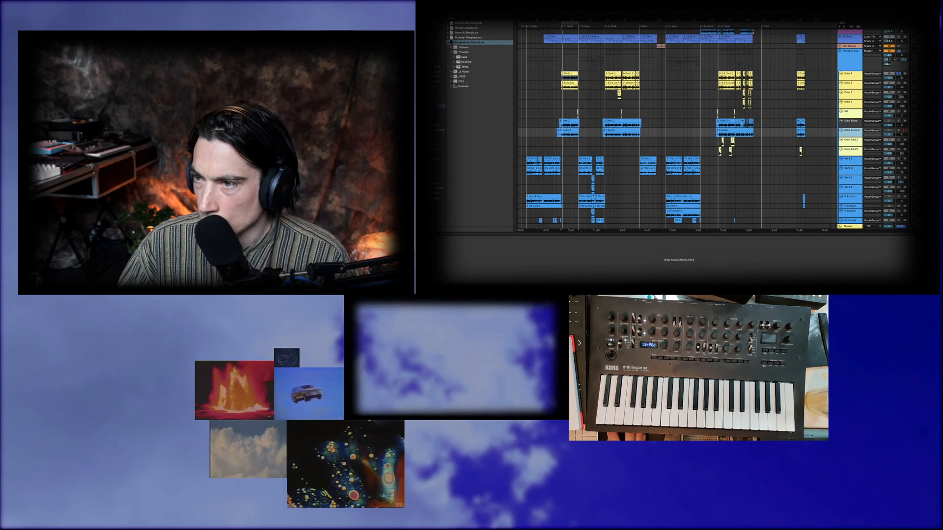
Step: Colour the three lowest vocal tracks dark blue and assign the track colour to their clips
left_click(852, 159)
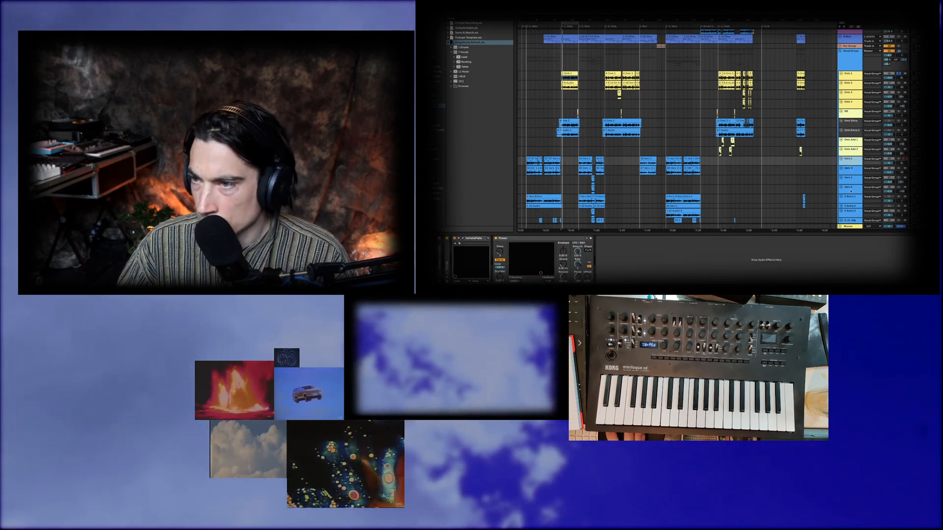
left_click(850, 197)
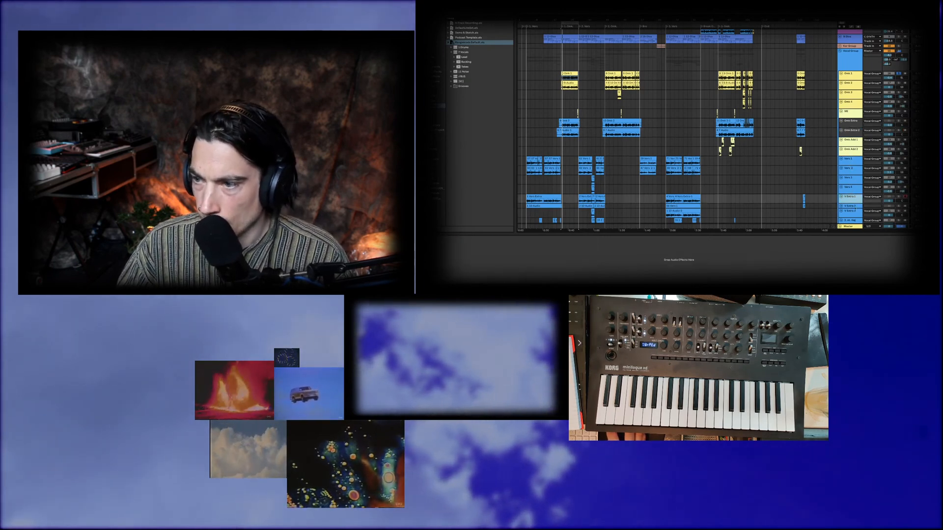
left_click(841, 206)
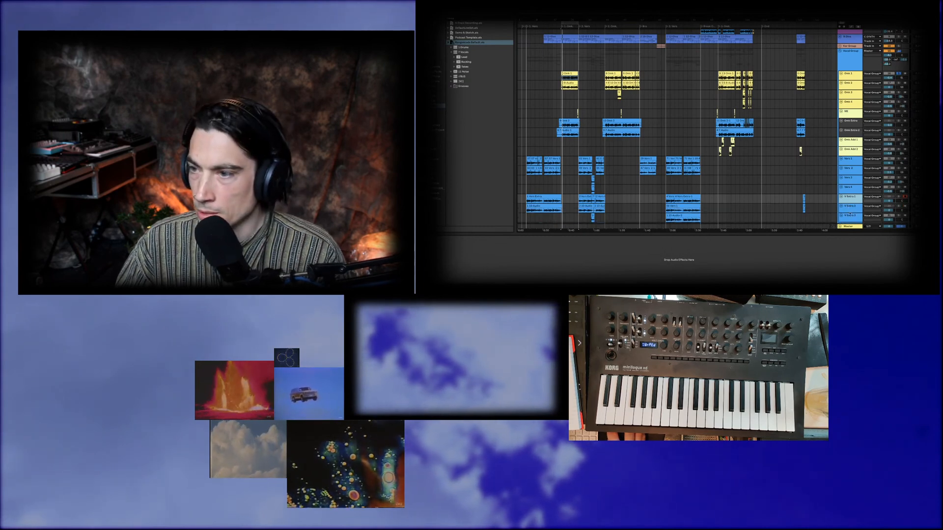
left_click(851, 216)
right_click(854, 197)
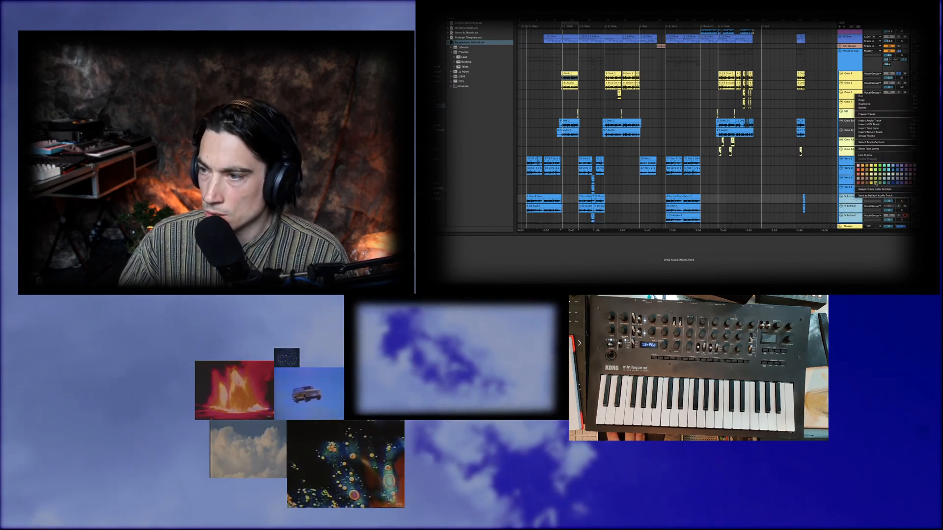
left_click(891, 183)
right_click(855, 202)
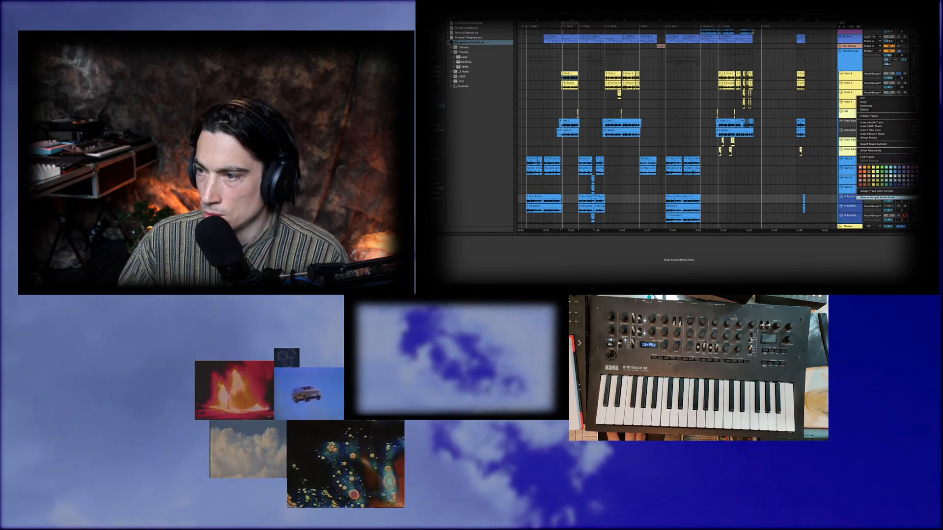
left_click(873, 189)
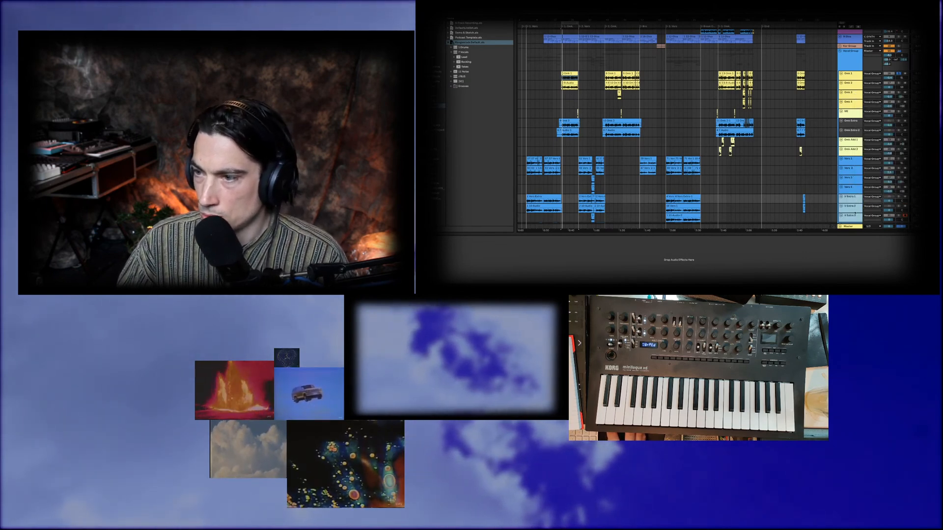
right_click(858, 197)
left_click(872, 189)
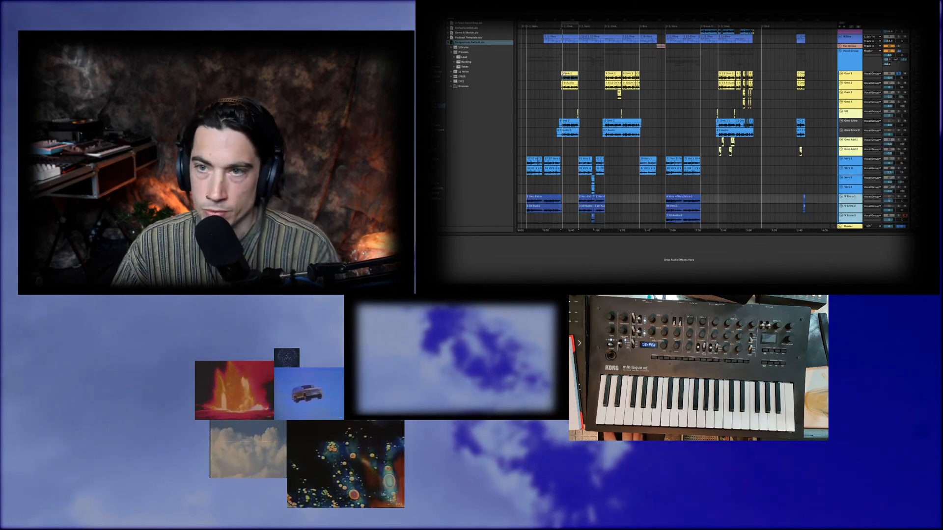
Step: Solo the Vocal Group and delete the first plug-in in its device chain
left_click(538, 55)
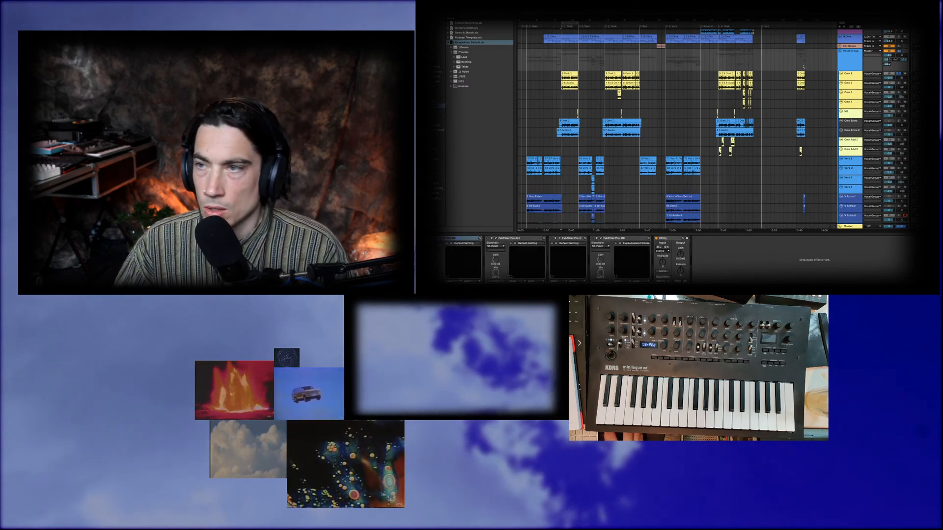
left_click(848, 60)
key("s")
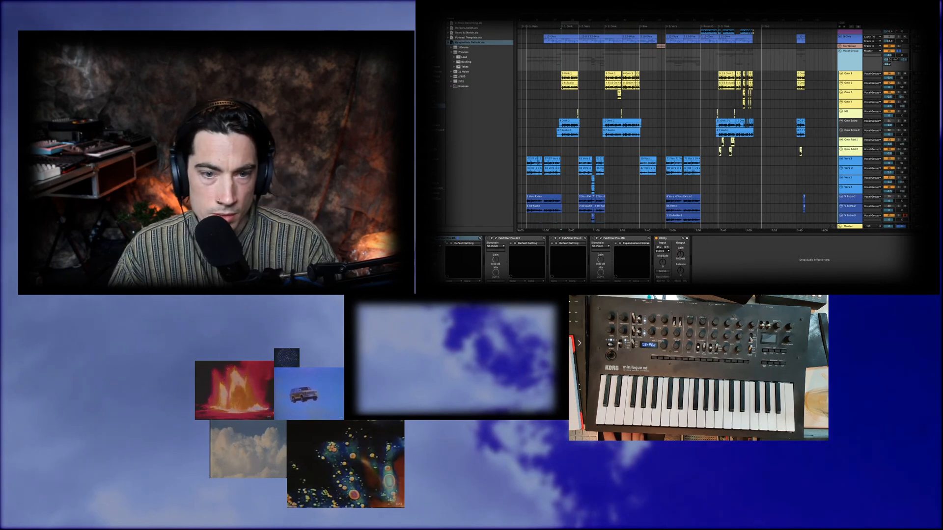
left_click(464, 238)
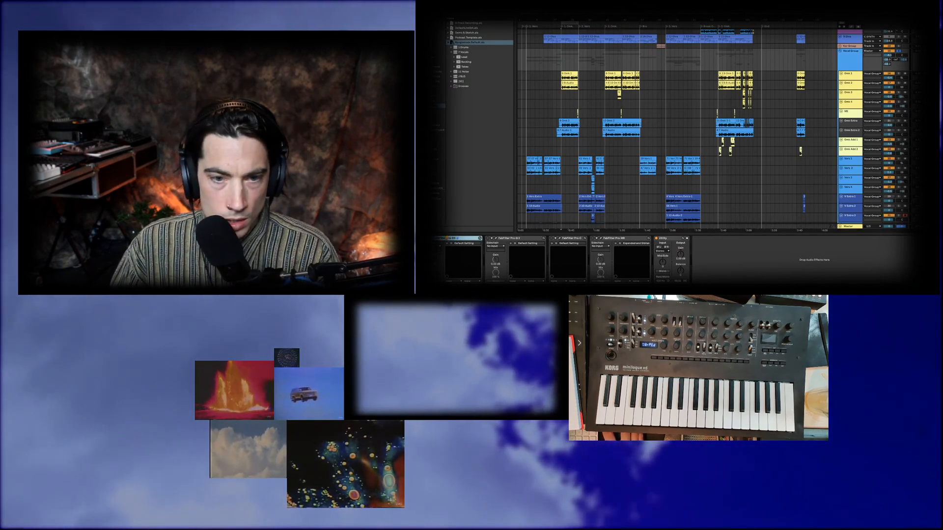
key("Delete")
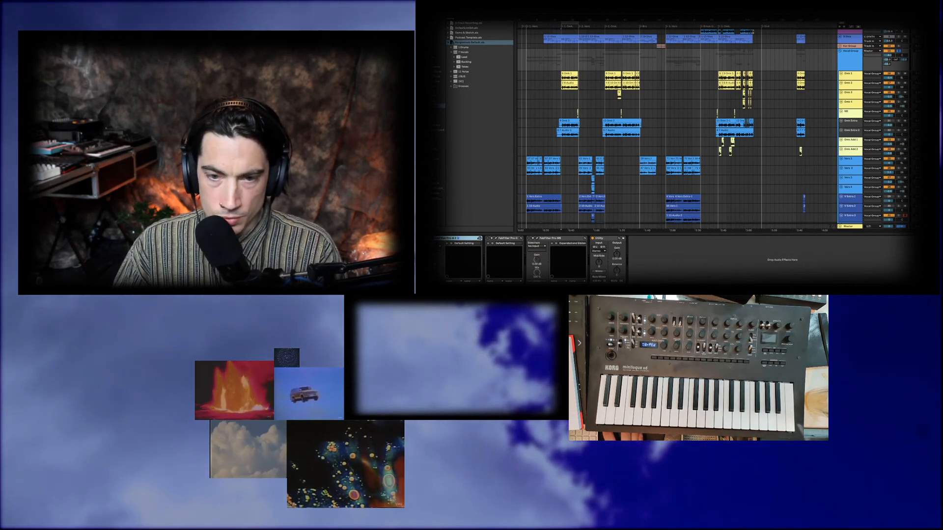
Step: Delete the FabFilter plug-in directly before the Pro-MB on the Vocal Group, keeping the plug-in ahead of it
key("Delete")
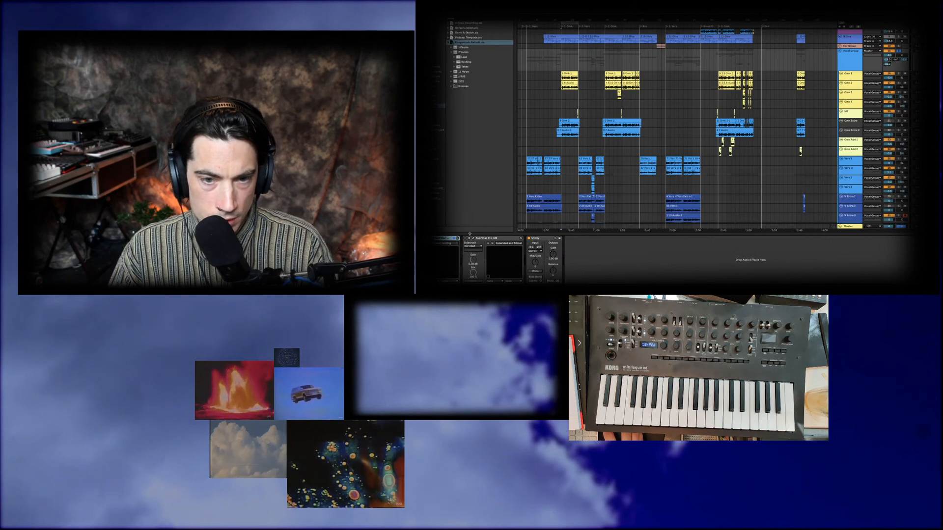
key("ctrl+z")
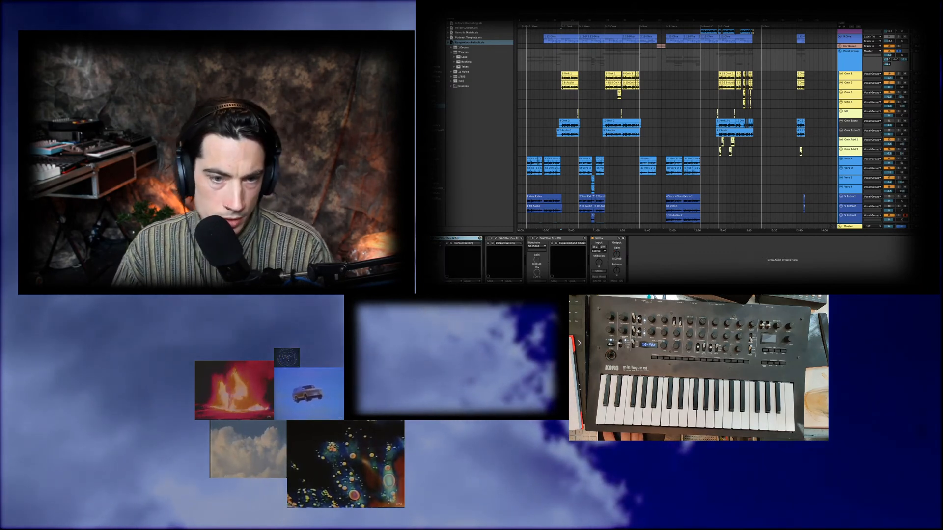
left_click(495, 238)
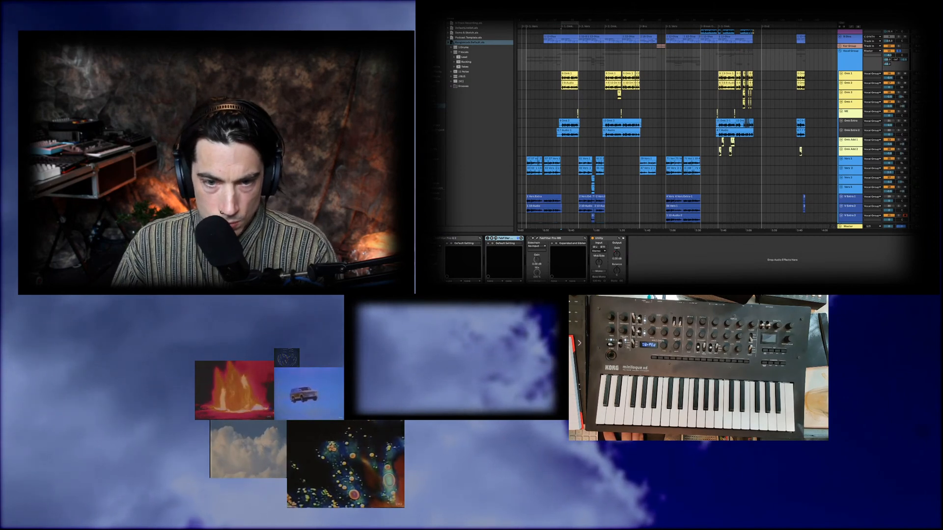
left_click(496, 239)
left_click(477, 49)
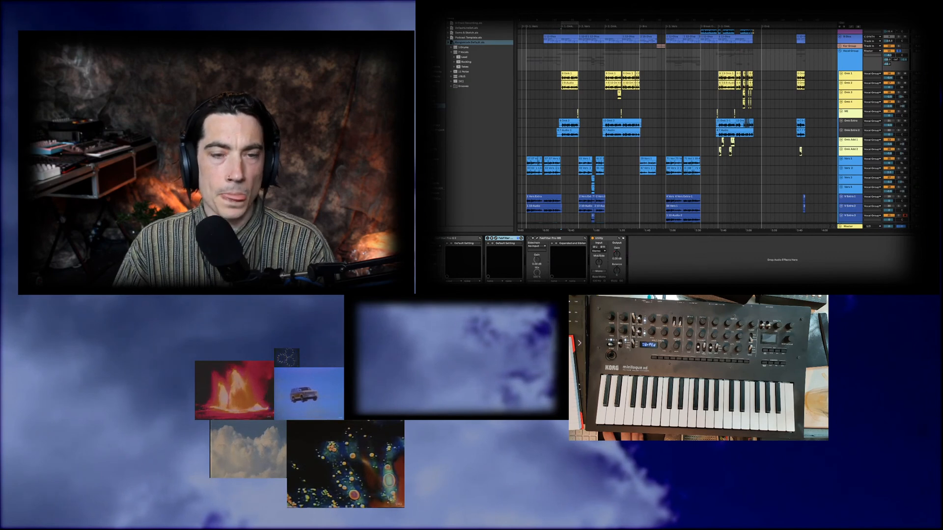
key("Delete")
Step: Insert the MJUC compressor on the Vocal Group between the FabFilter Pro-Q 2 and Pro-MB and play the section
left_click(437, 27)
left_click(464, 23)
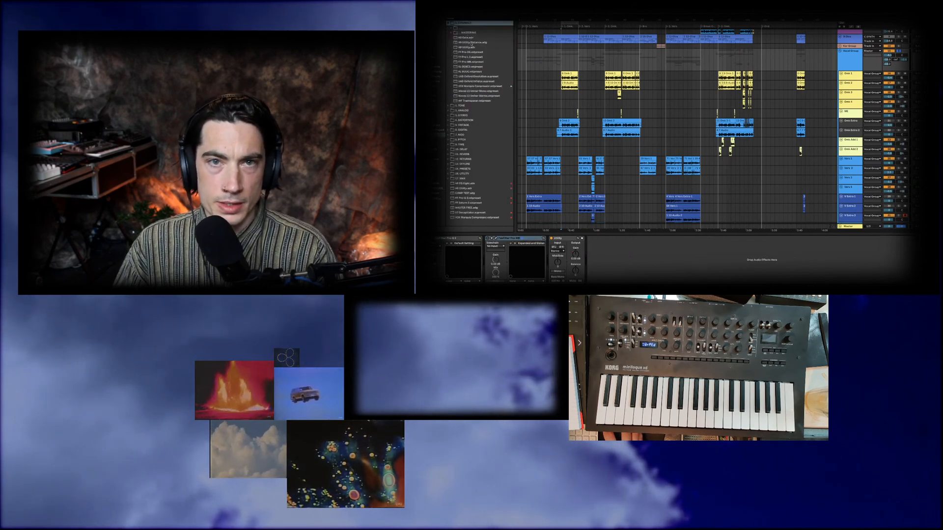
left_click(469, 68)
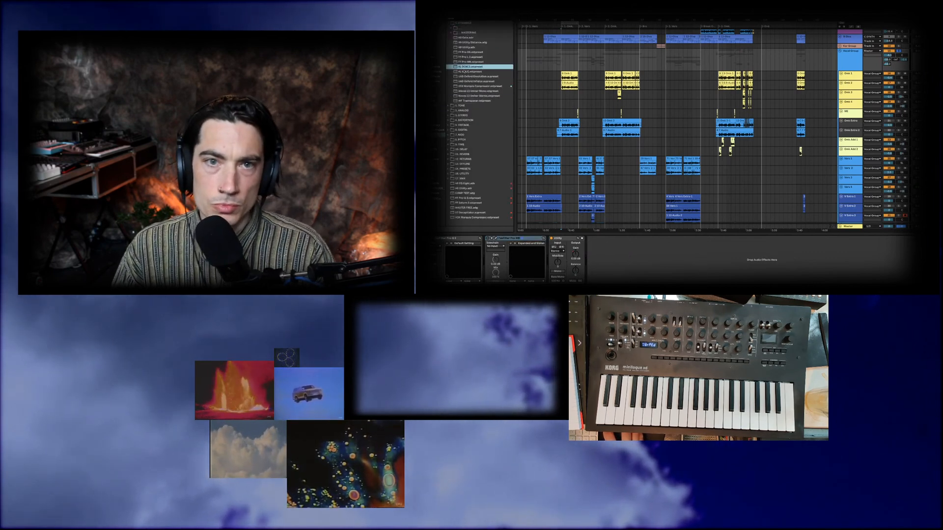
left_click(469, 72)
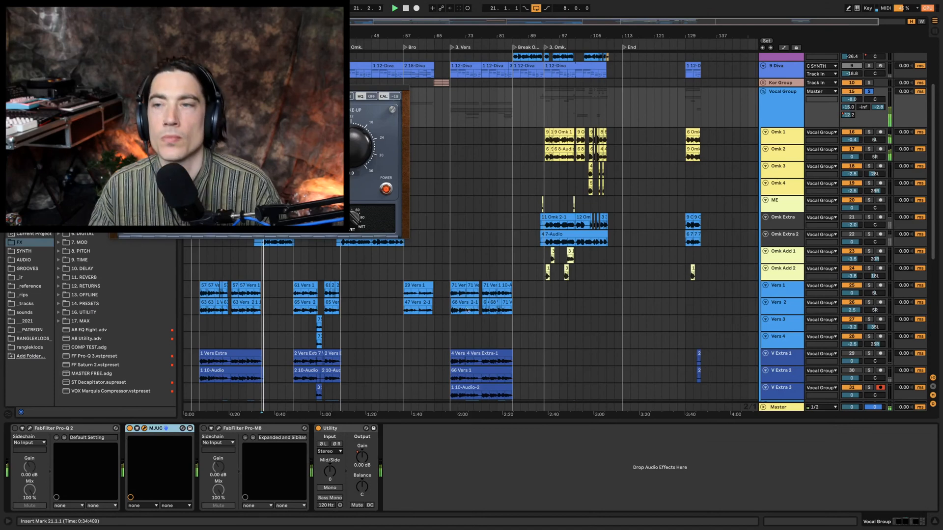
left_click(777, 97)
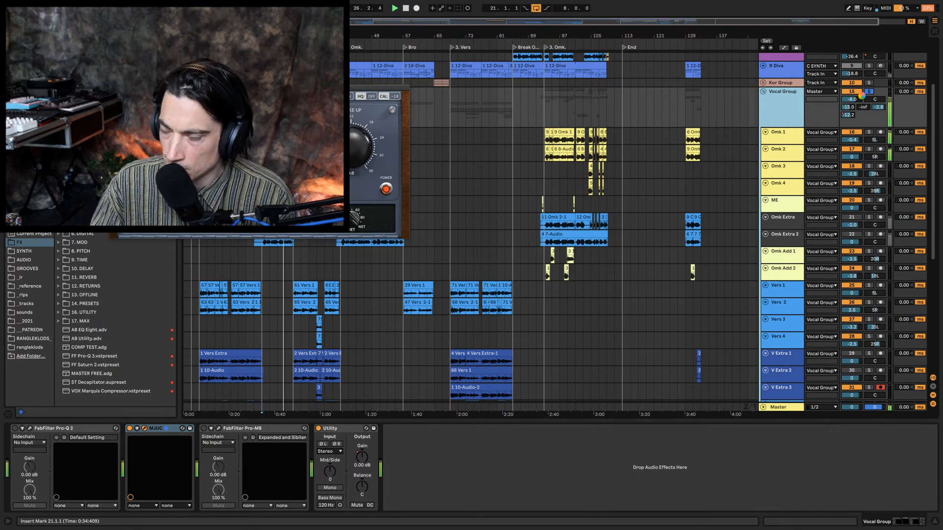
Step: Set the audio buffer size to 512 samples and restart playback
key("super+comma")
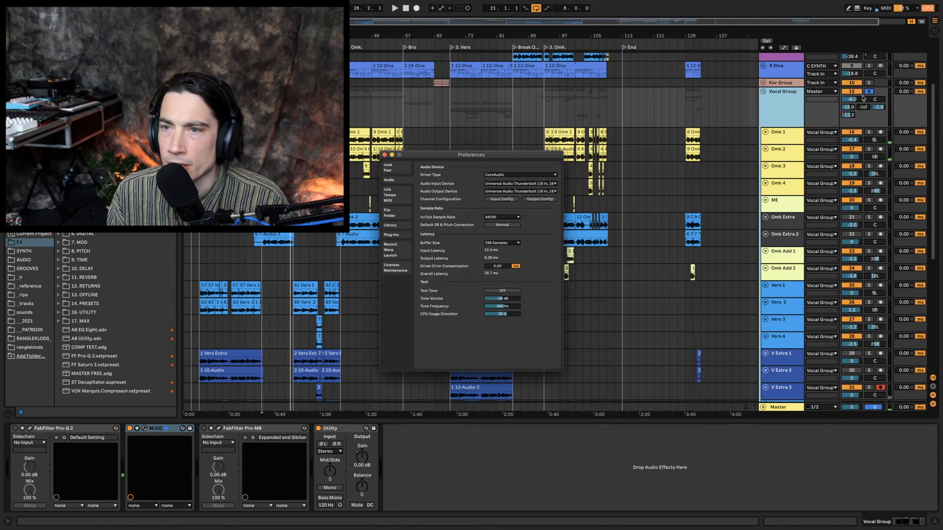
left_click(512, 243)
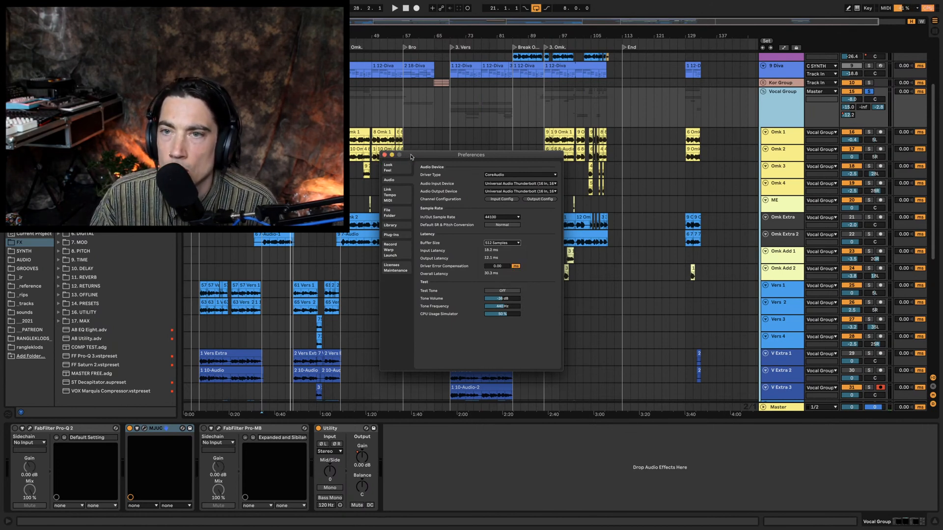
left_click_drag(412, 156, 528, 143)
left_click(505, 141)
key("space")
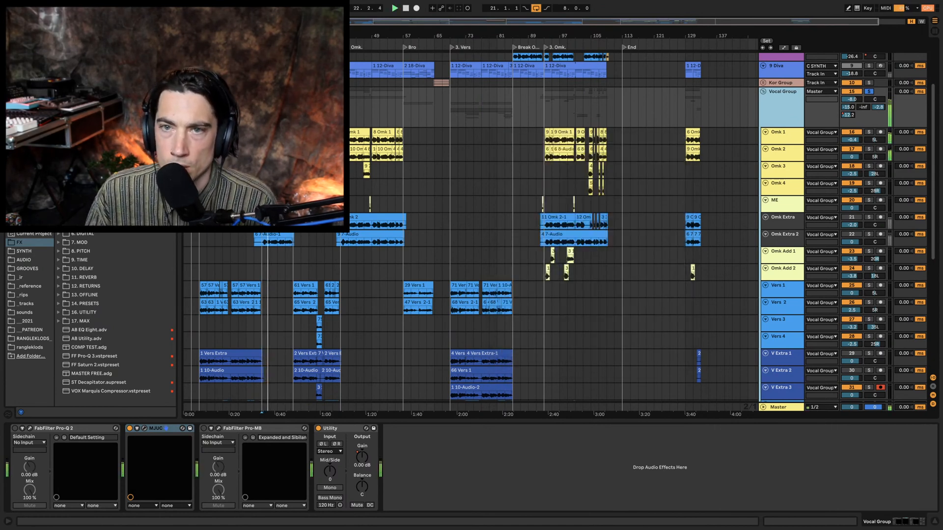
Step: Group tracks Omk 1 through Omk 4, name the group Omk, and dismiss the UAD plug-in warning
key("plus")
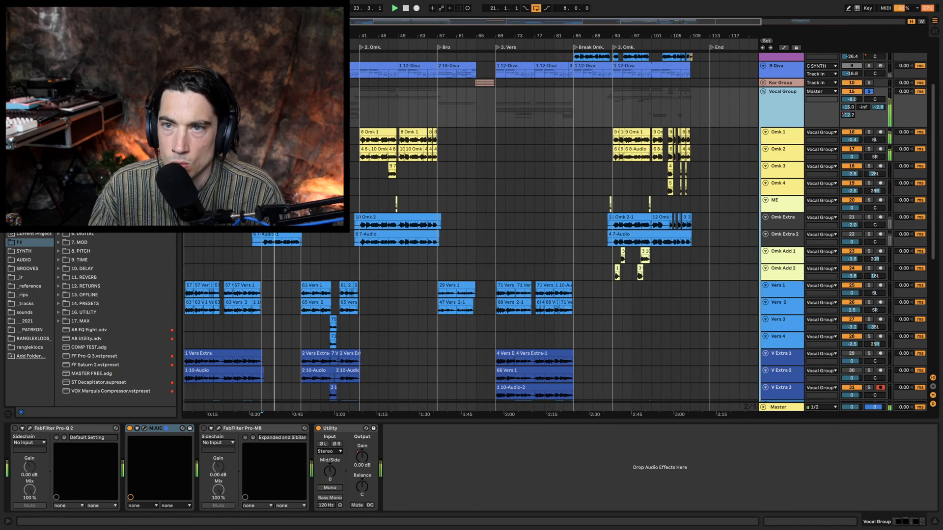
key("plus")
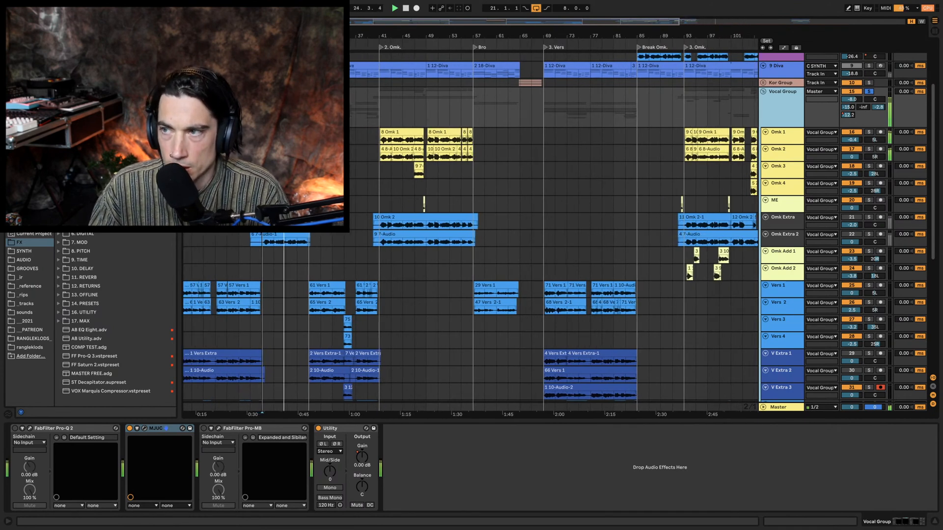
left_click(789, 153)
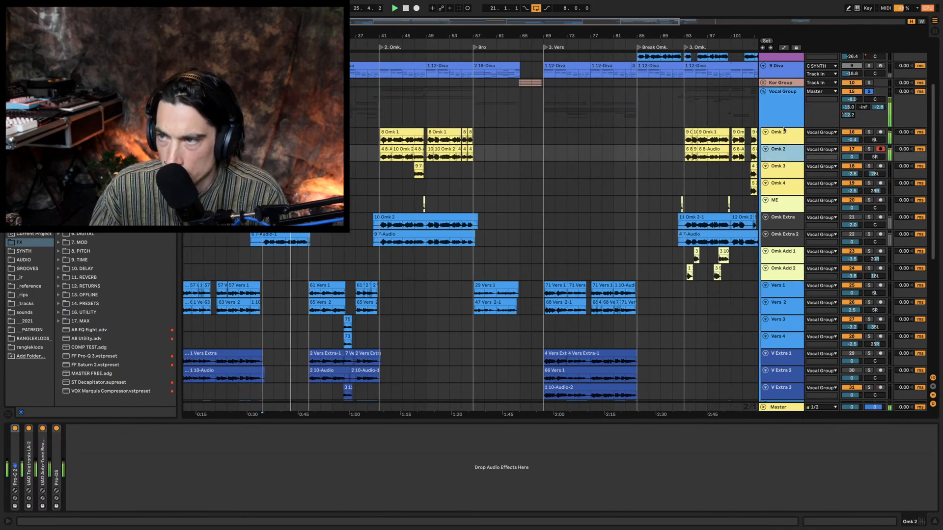
left_click(780, 140)
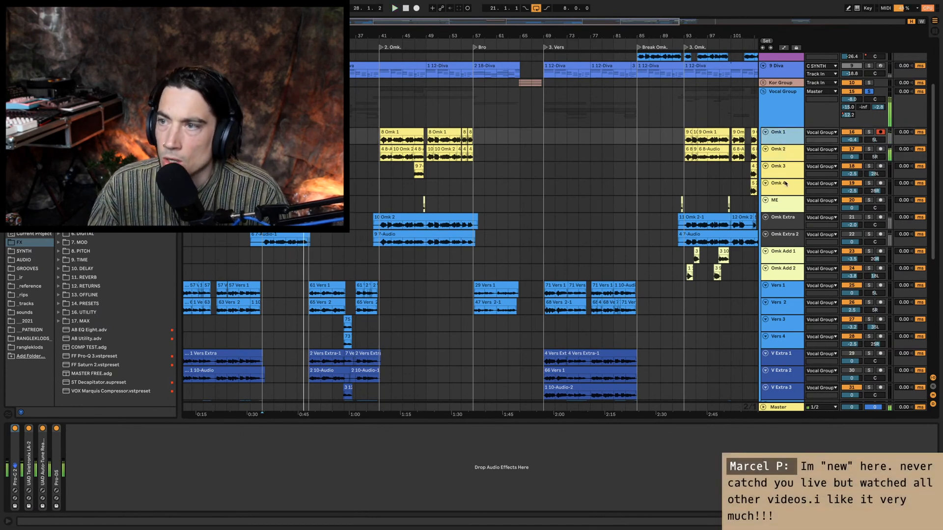
left_click(784, 184, "shift")
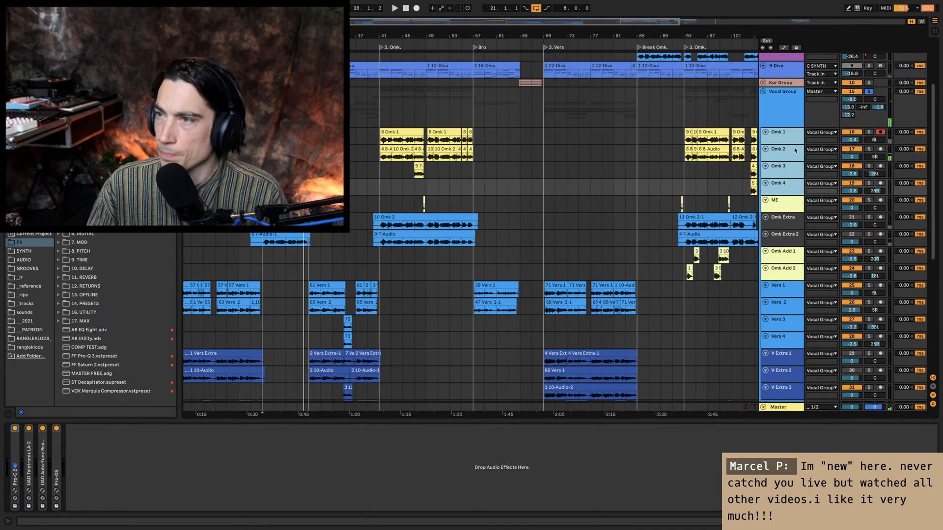
key("ctrl+g")
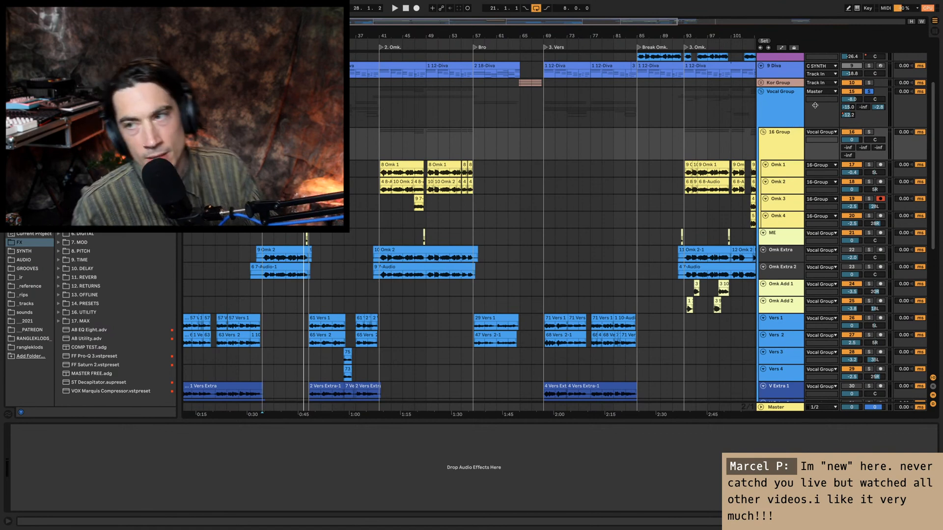
left_click(799, 152)
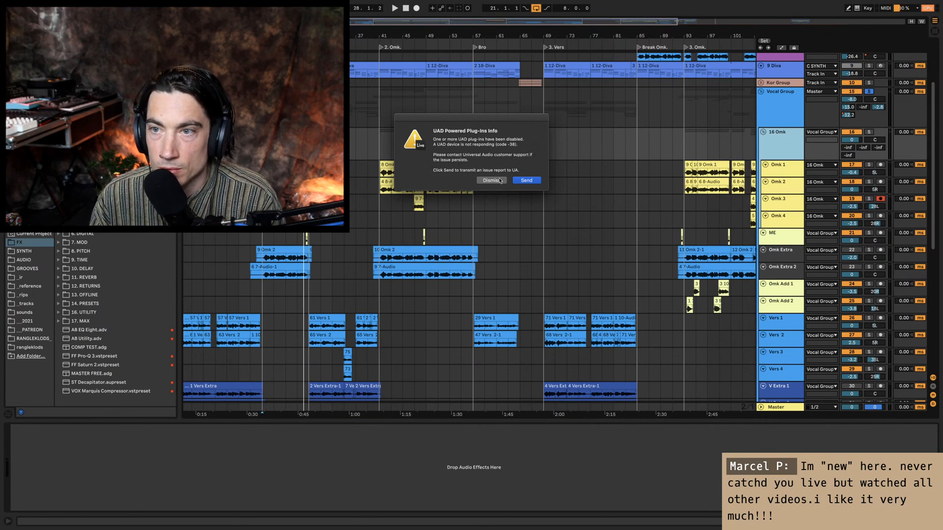
left_click(499, 180)
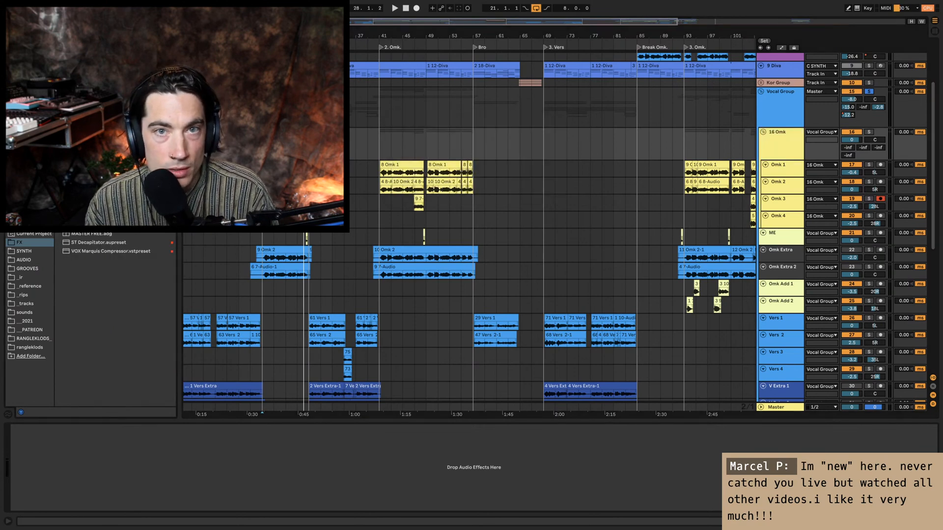
Step: Load the Reel ADT plug-in onto the Omk group and show its interface
left_click(59, 102)
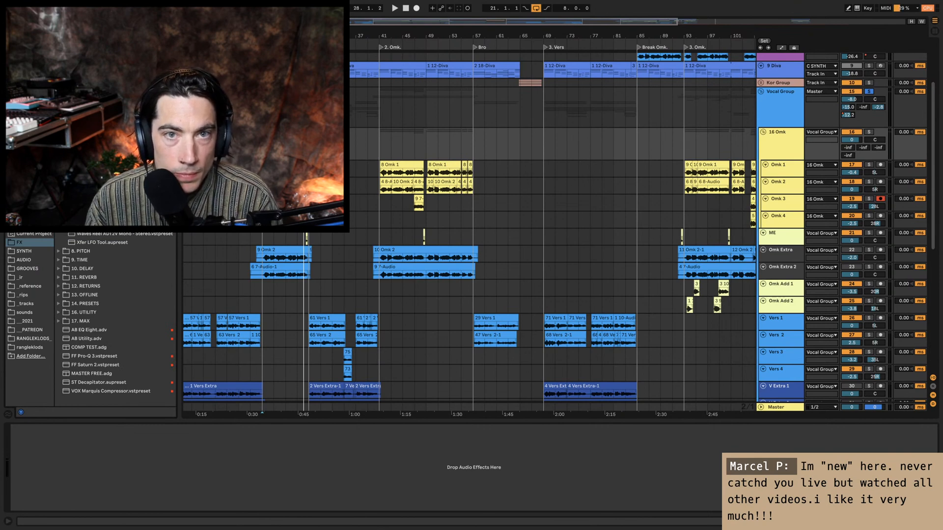
scroll(115, 314, "down", 5)
left_click(30, 160)
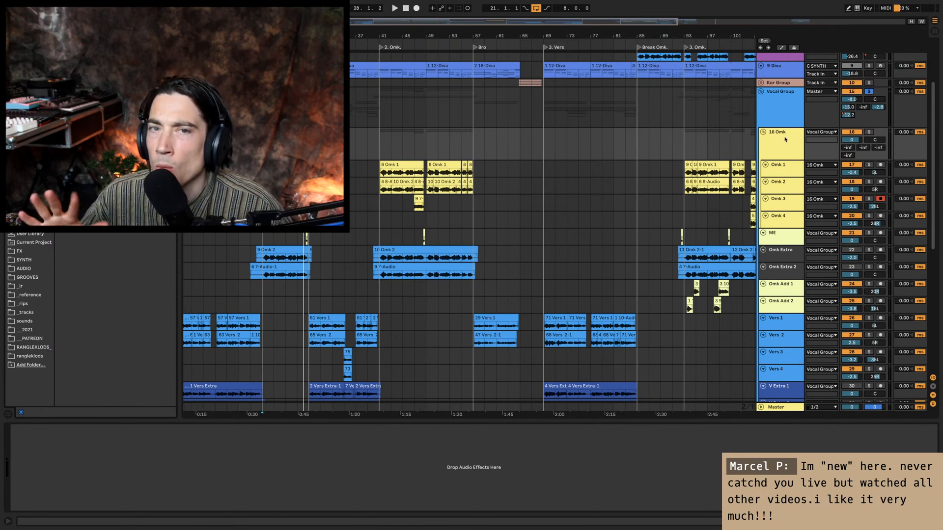
left_click(623, 261)
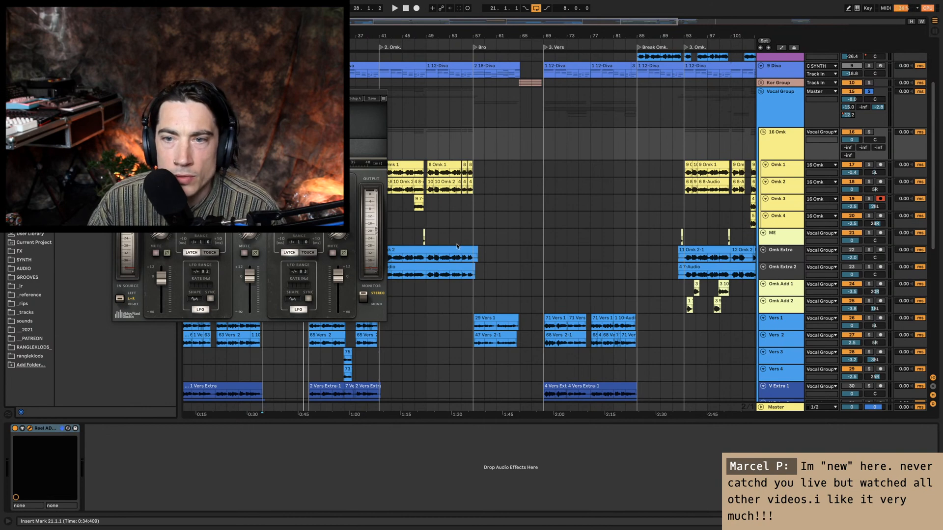
left_click(116, 92)
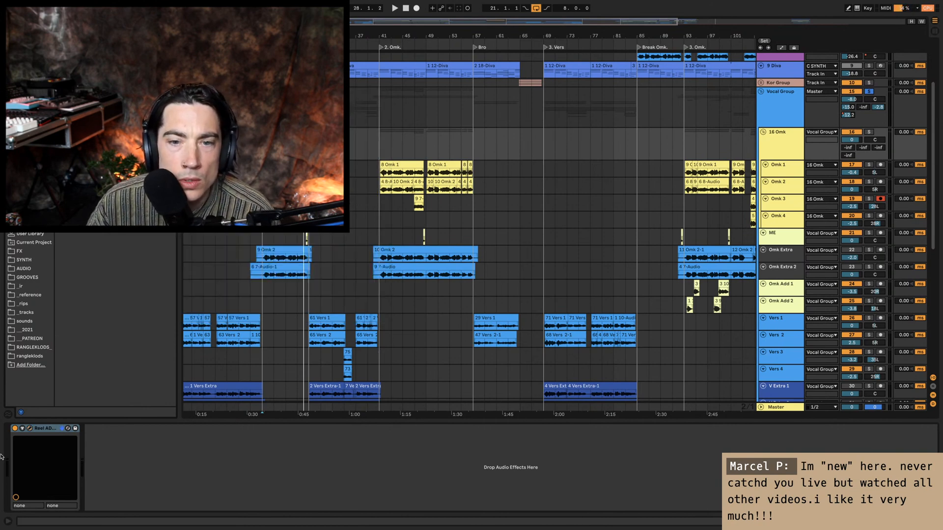
left_click(30, 428)
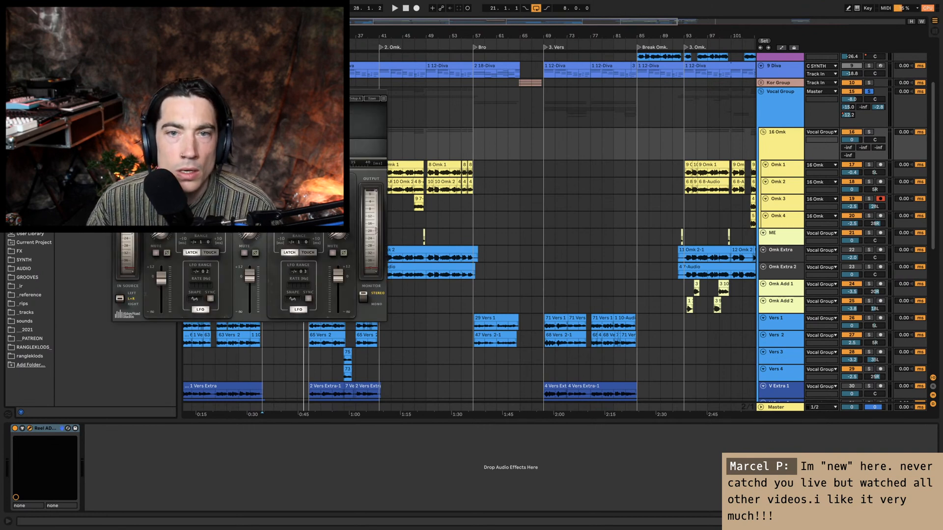
Step: Lower the two outer level faders in Reel ADT to matching positions and play the section to audition them
key("space")
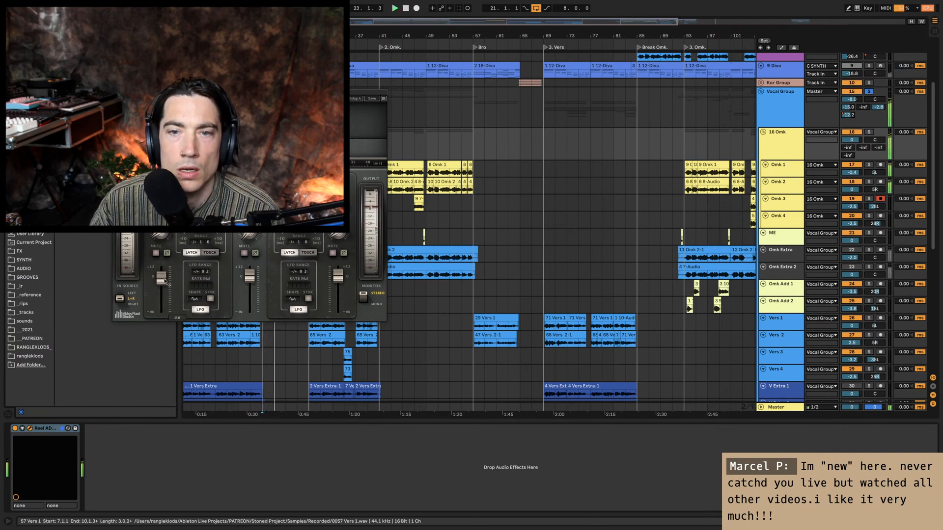
left_click_drag(165, 281, 164, 294)
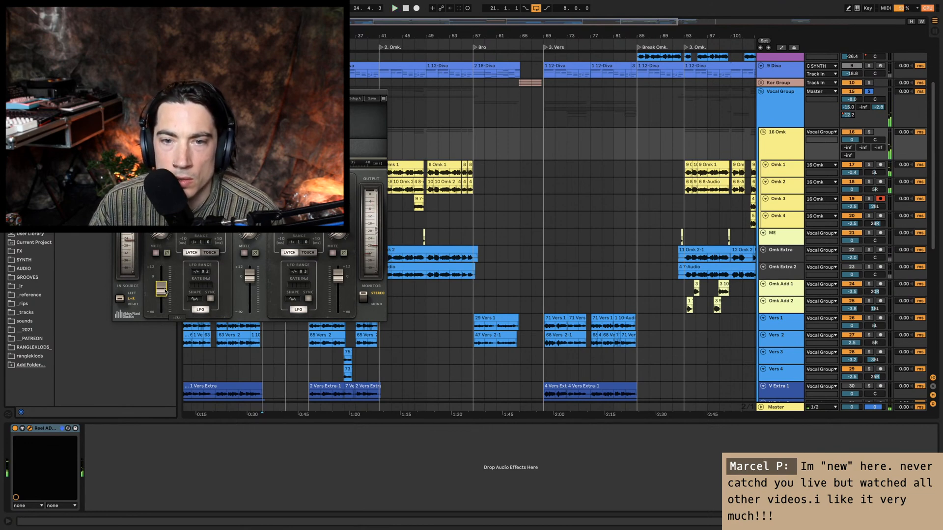
scroll(160, 293, "up", 3)
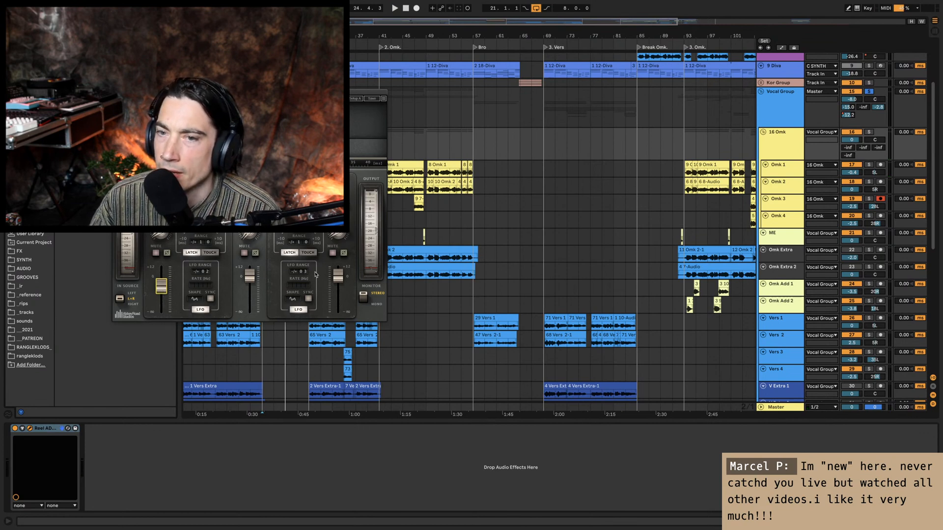
left_click_drag(336, 280, 336, 284)
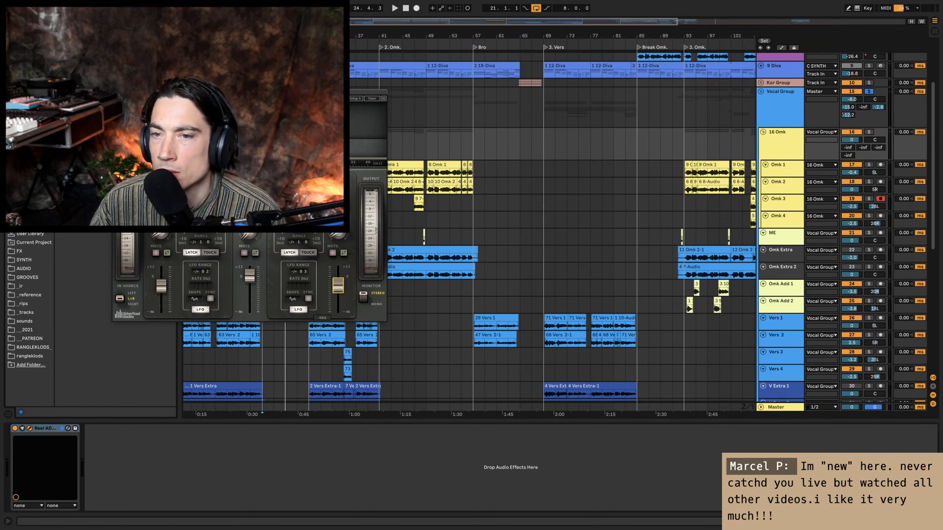
left_click(167, 290)
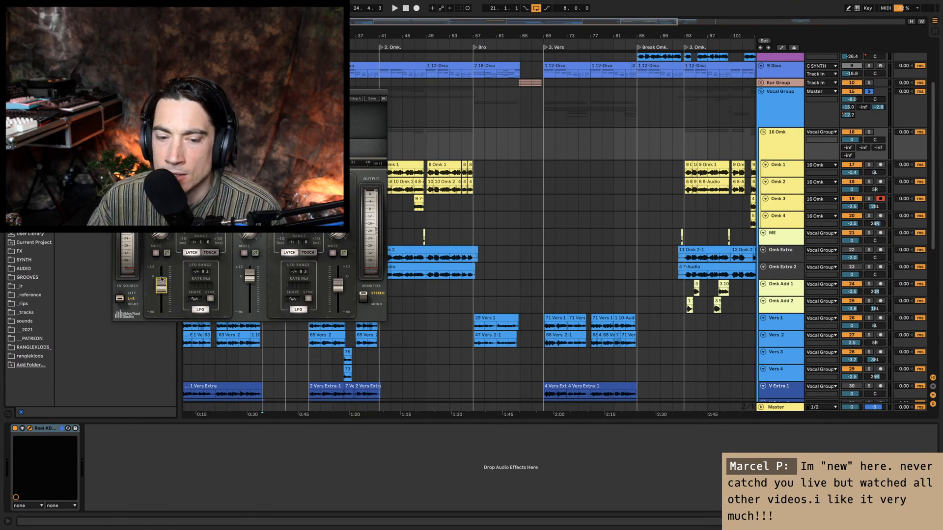
key("space")
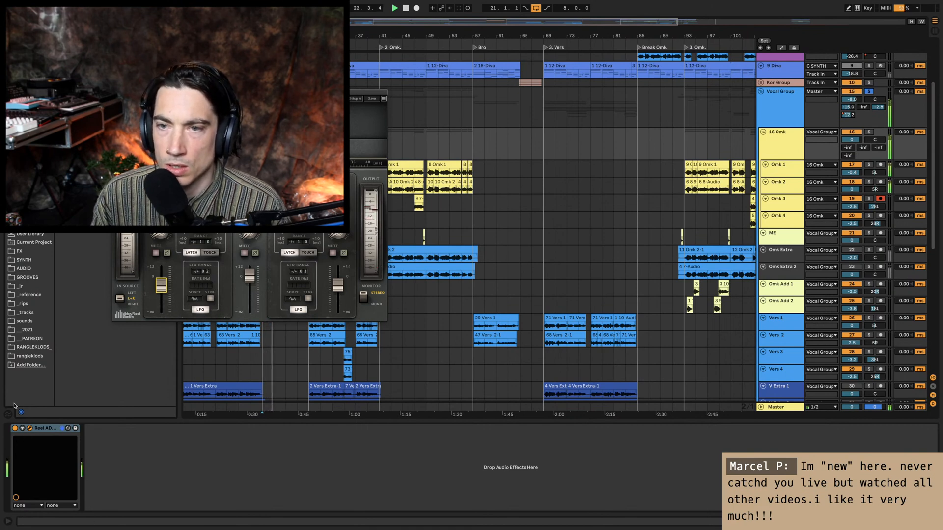
Step: Take the Vocal Group out of solo and compare the Omk group with Reel ADT bypassed and active
left_click(14, 428)
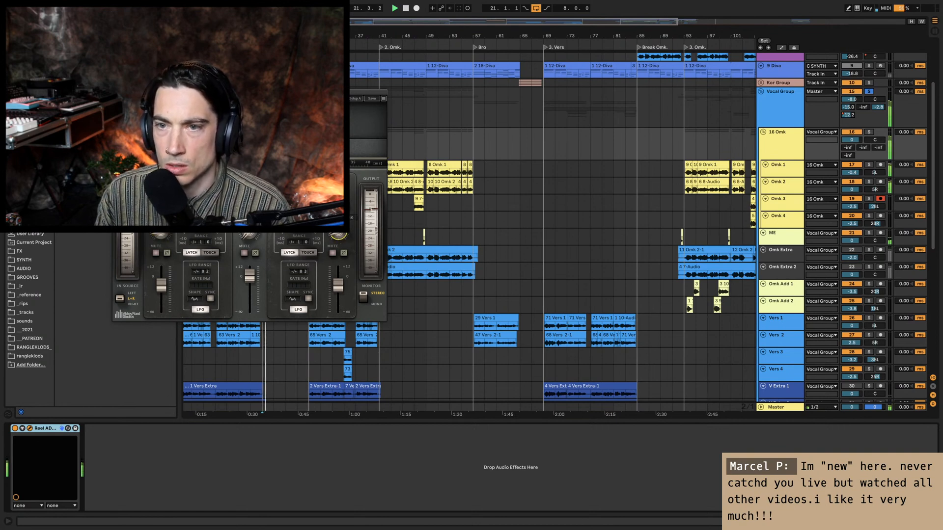
left_click(29, 429)
left_click(790, 144)
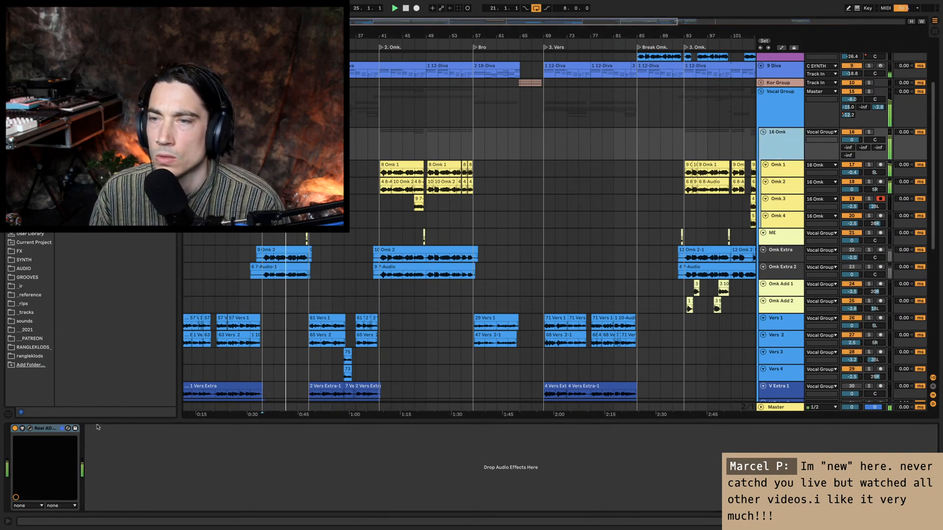
left_click(14, 428)
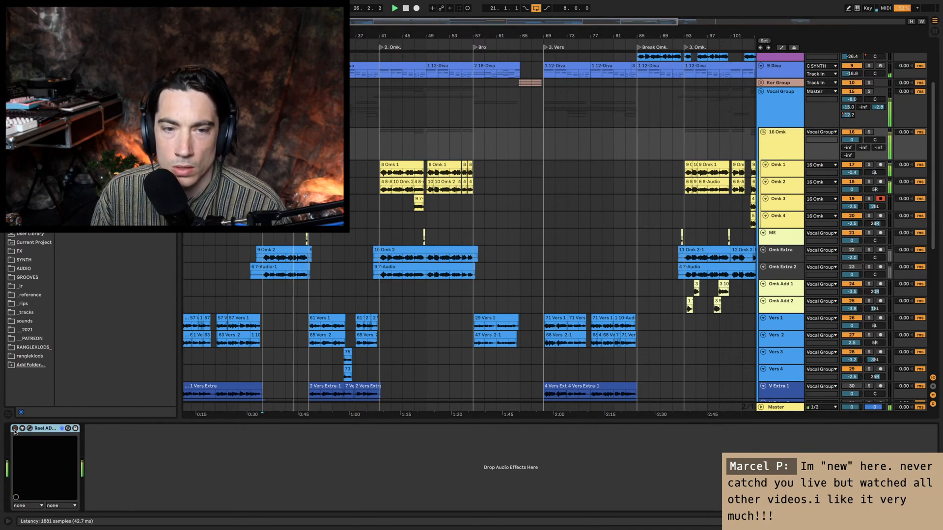
left_click(15, 428)
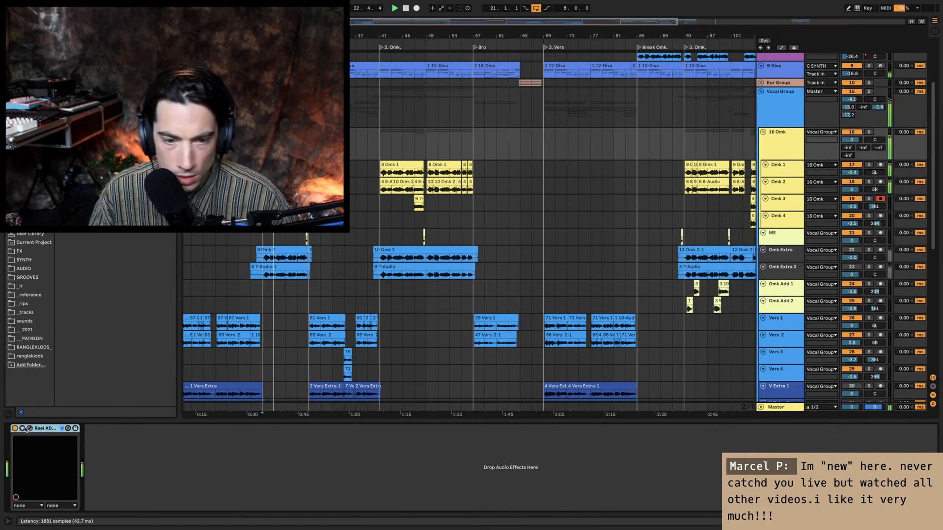
left_click(15, 429)
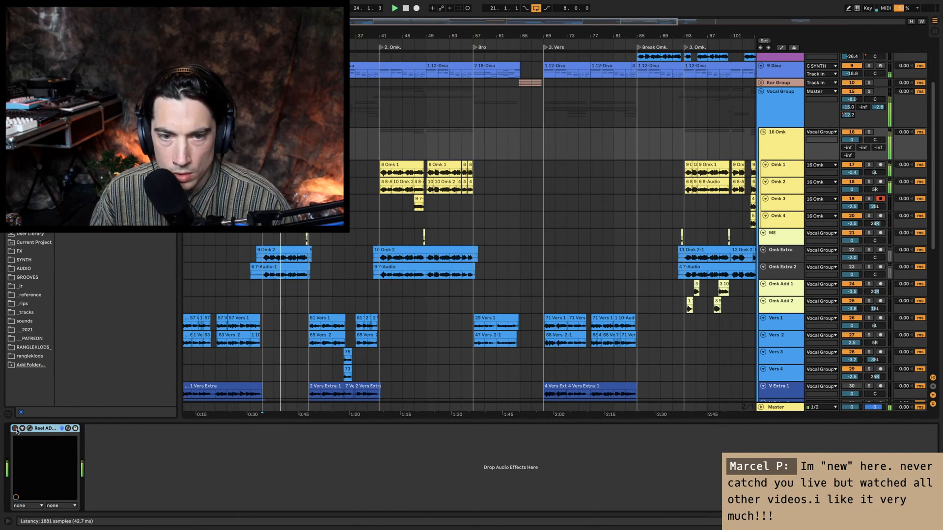
left_click(15, 429)
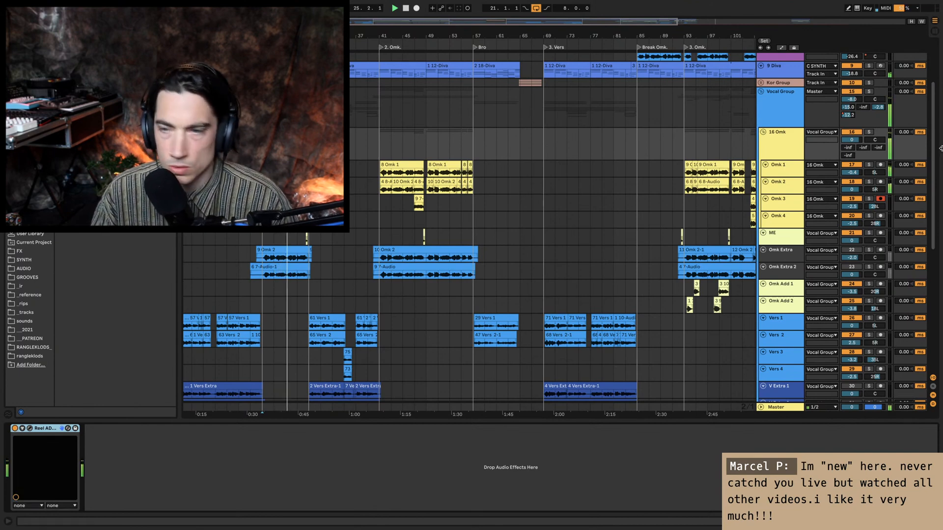
Step: Review the device chains on Omk 1, the Omk group, the Vocal Group and the ME track, including ME's Pro-C 2
left_click(779, 169)
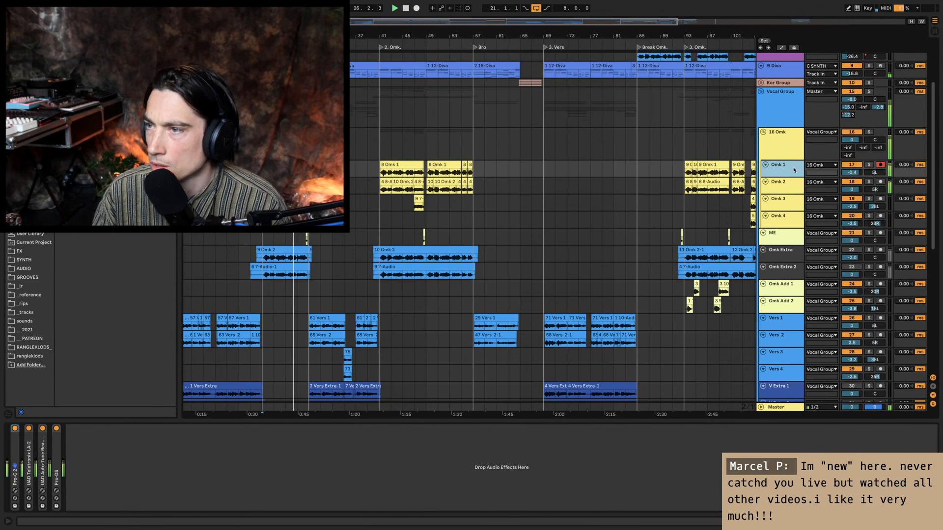
left_click(785, 148)
left_click(781, 165)
left_click(787, 151)
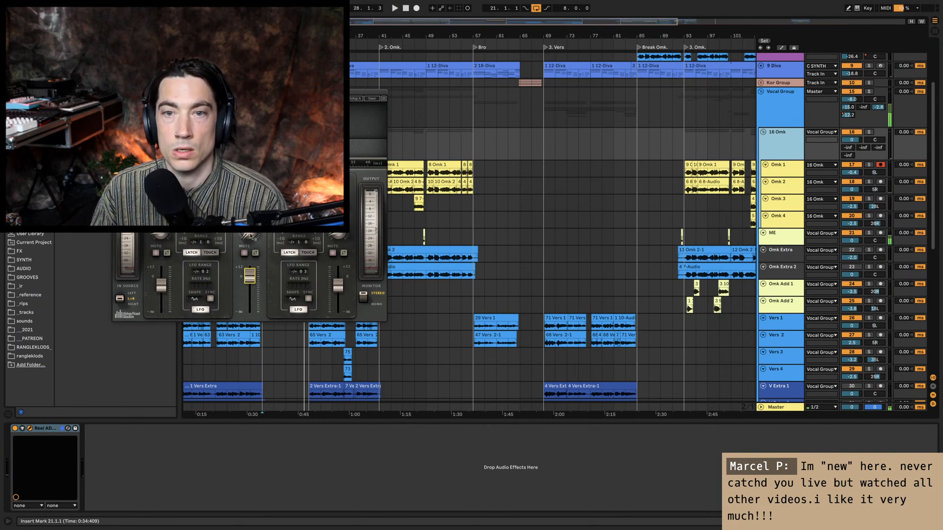
left_click(782, 112)
left_click(793, 228)
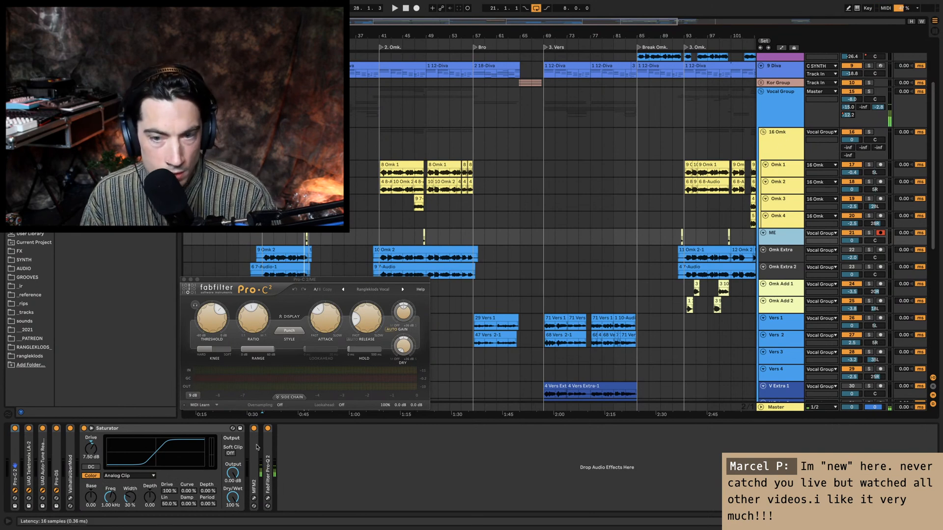
Step: Show the interface of the MFM2 feedback delay on the ME track
left_click(254, 499)
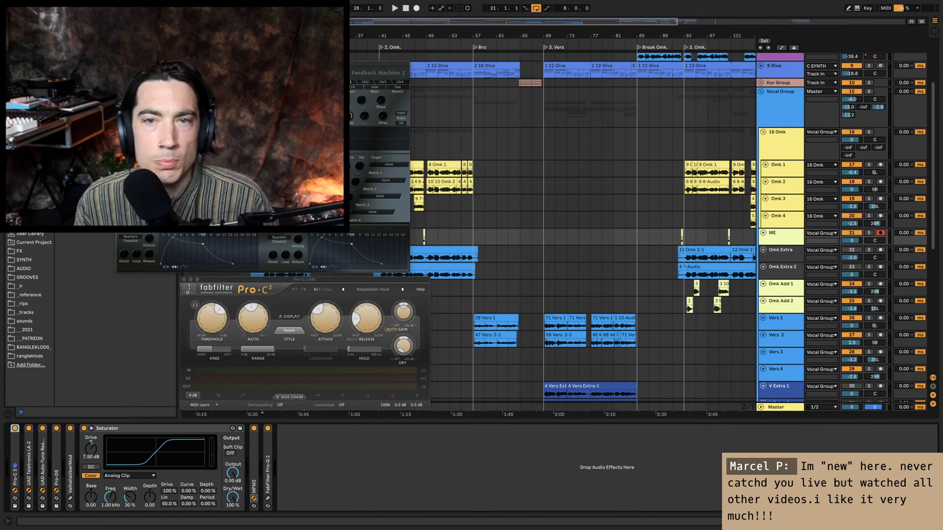
mouse_move(1, 196)
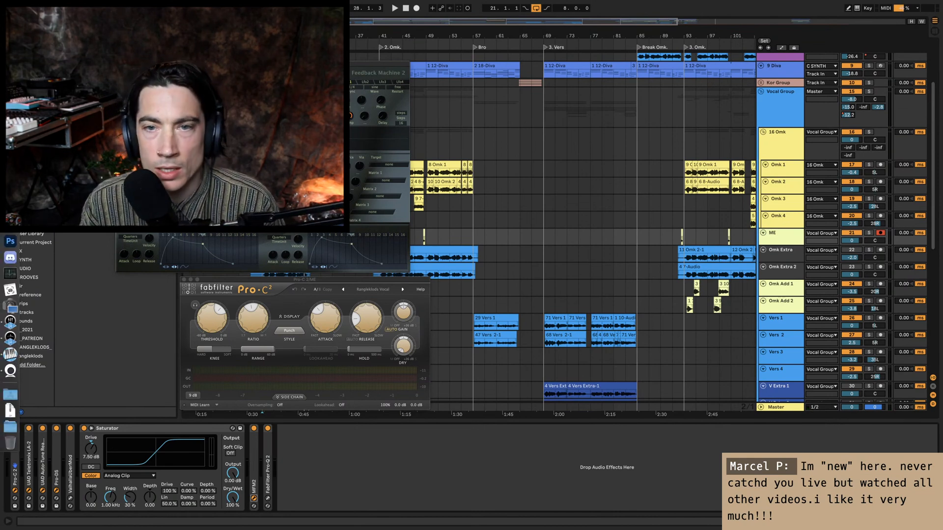
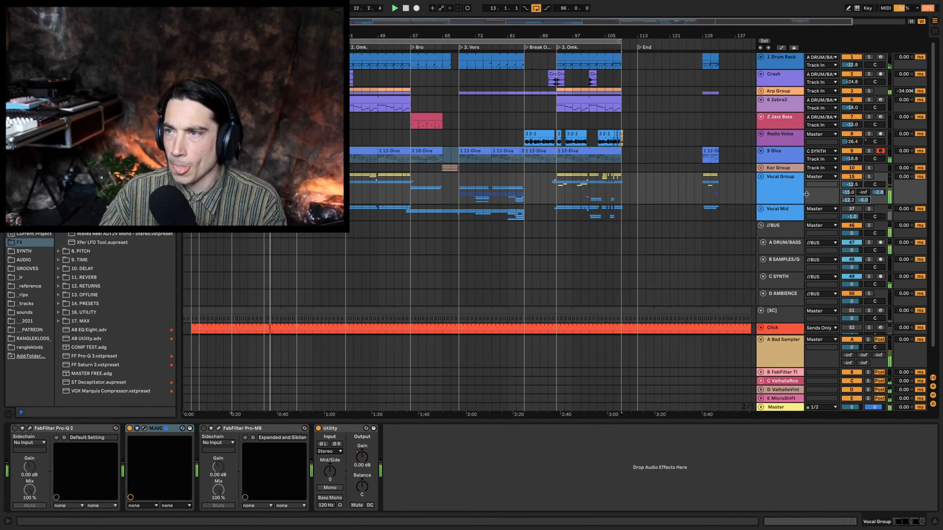
Step: Expand the Vocal Group, check the Reel ADT interface on the Omk group and close the plug-in window
double_click(780, 187)
left_click(777, 219)
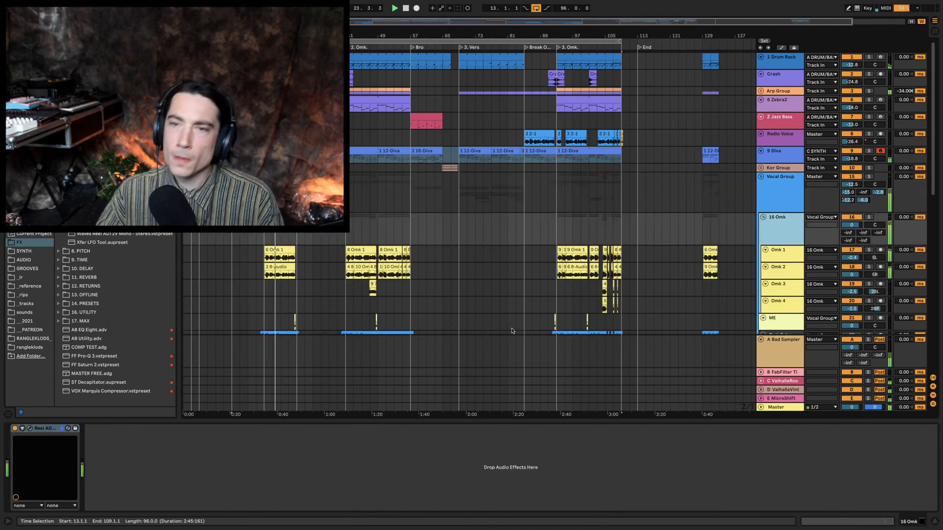
mouse_move(1, 417)
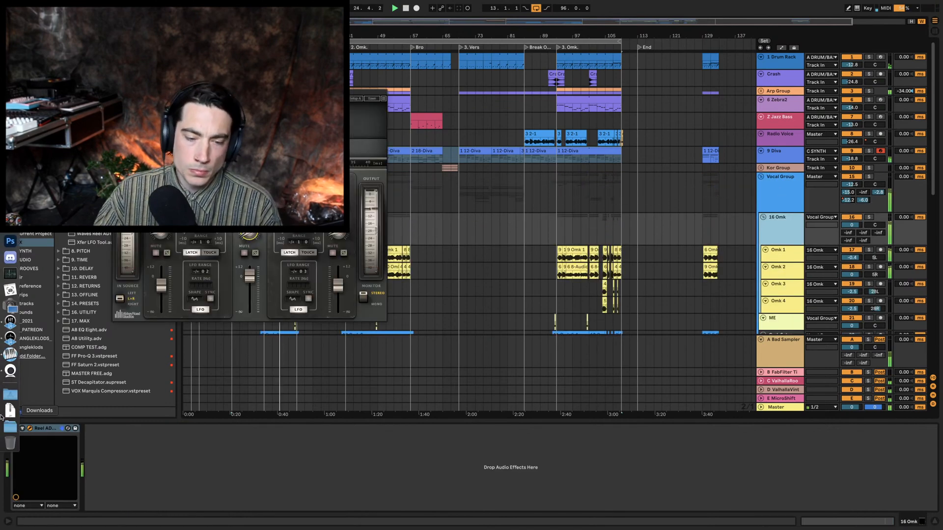
key("super+Tab")
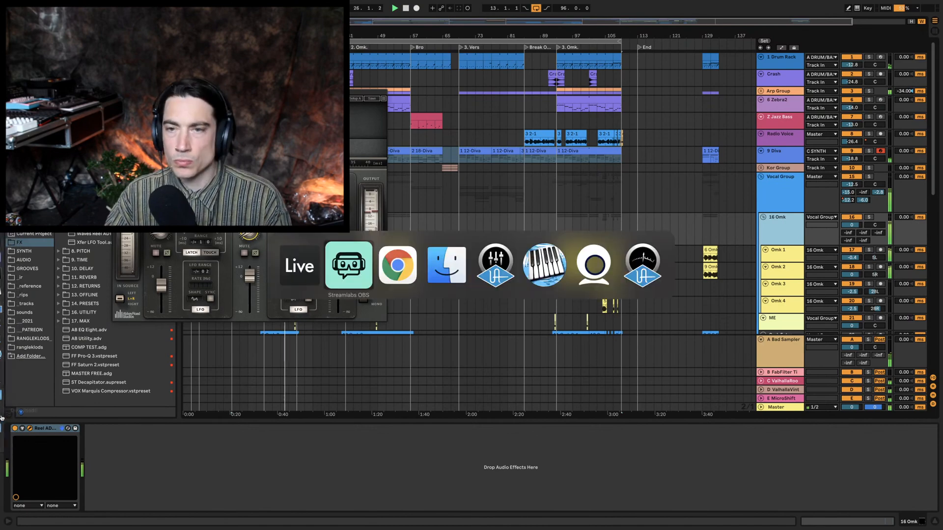
key("super+Tab")
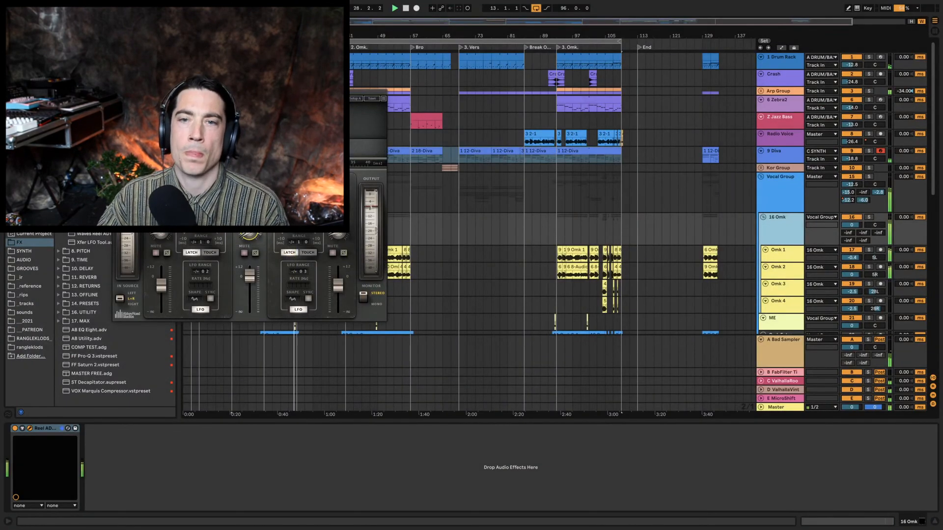
key("super+w")
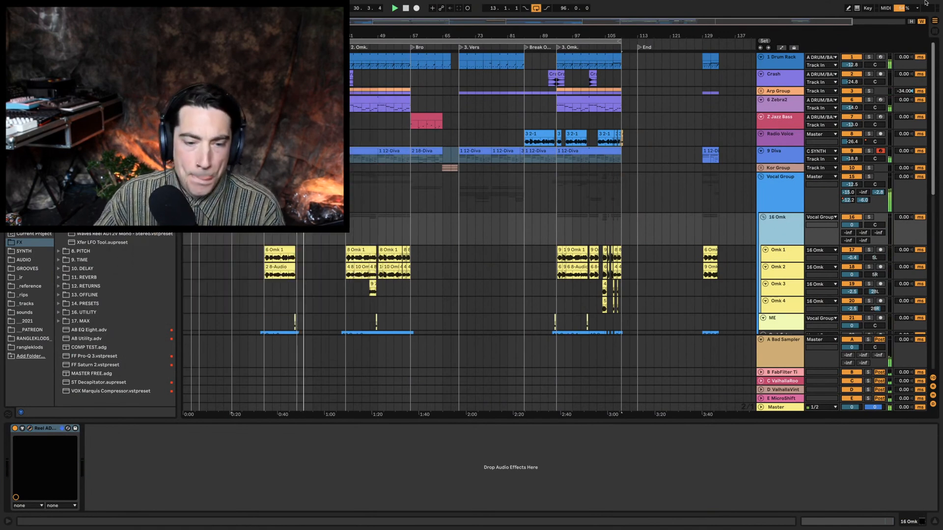
Step: Collapse the Omk group and raise the Vocal Group's send to the A Bad Sampler return to -12 dB
mouse_move(921, 3)
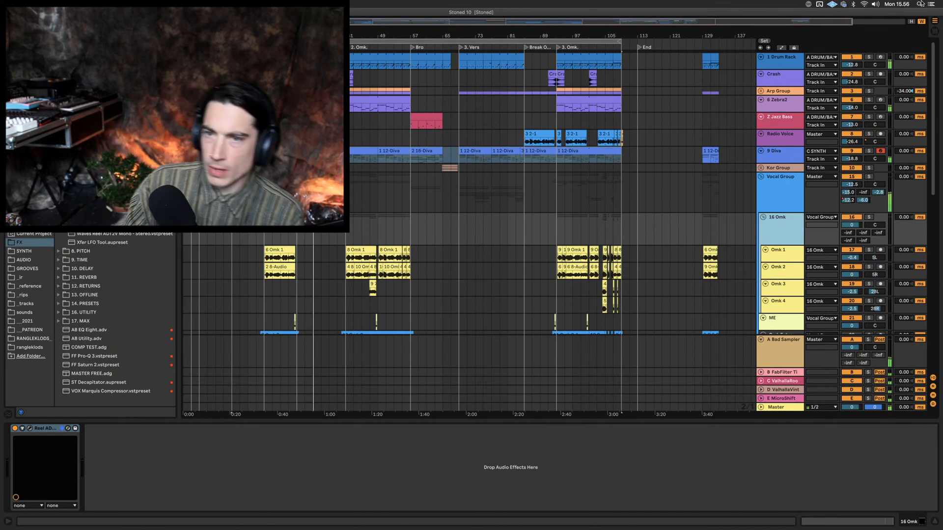
scroll(764, 217, "down", 1)
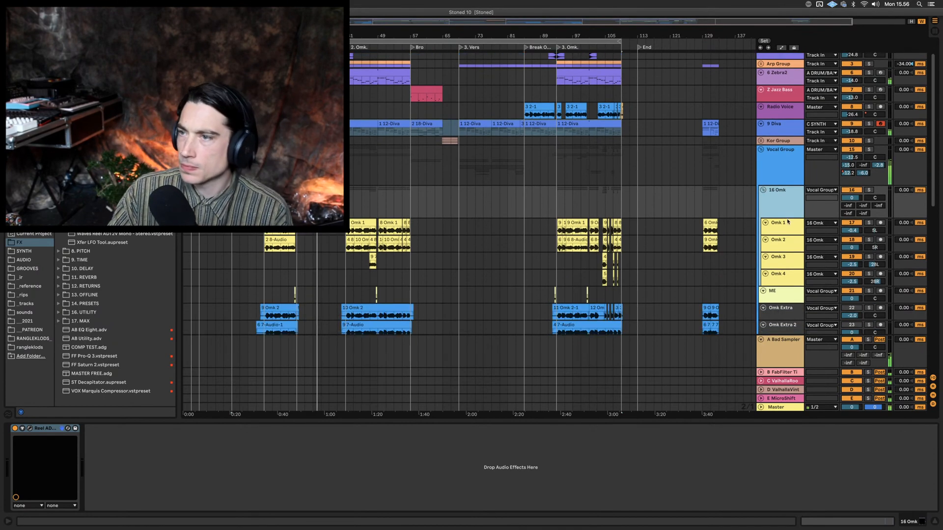
left_click(763, 190)
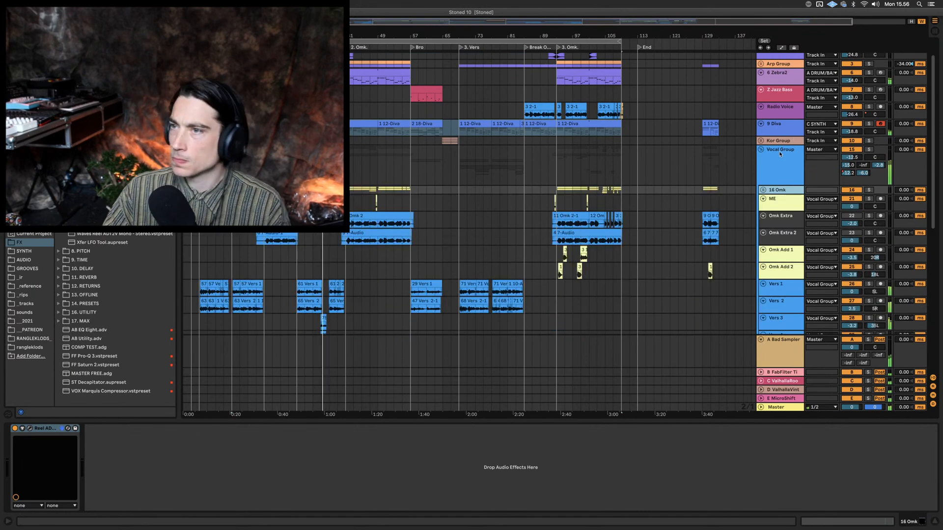
left_click(779, 153)
left_click(788, 357)
left_click(816, 161)
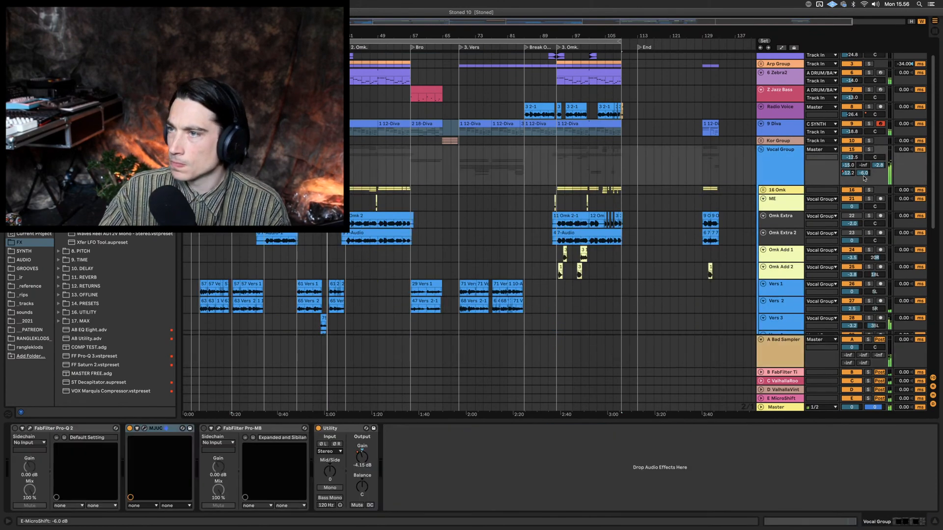
scroll(851, 166, "up", 1)
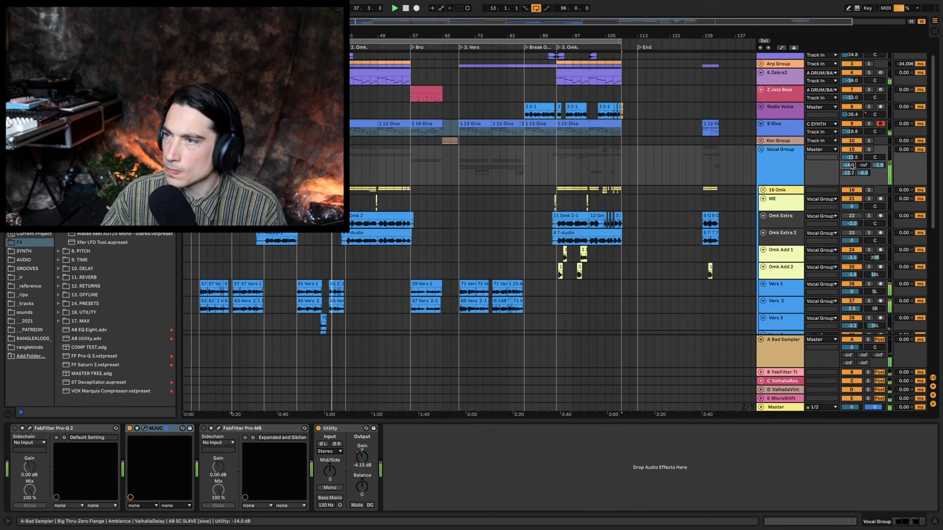
scroll(851, 166, "up", 2)
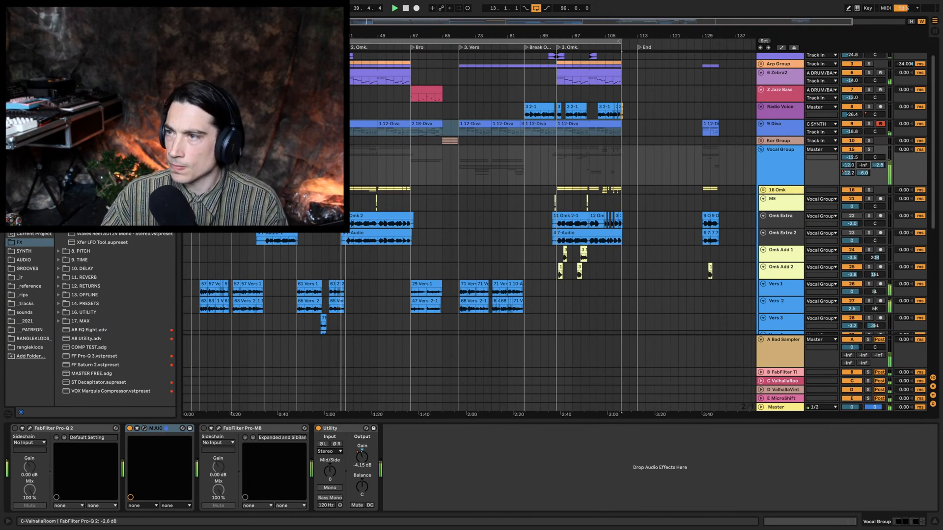
Step: Solo the ValhallaRoom return and set the Vocal Group's send to it to -6 dB
left_click(795, 381)
left_click(868, 381)
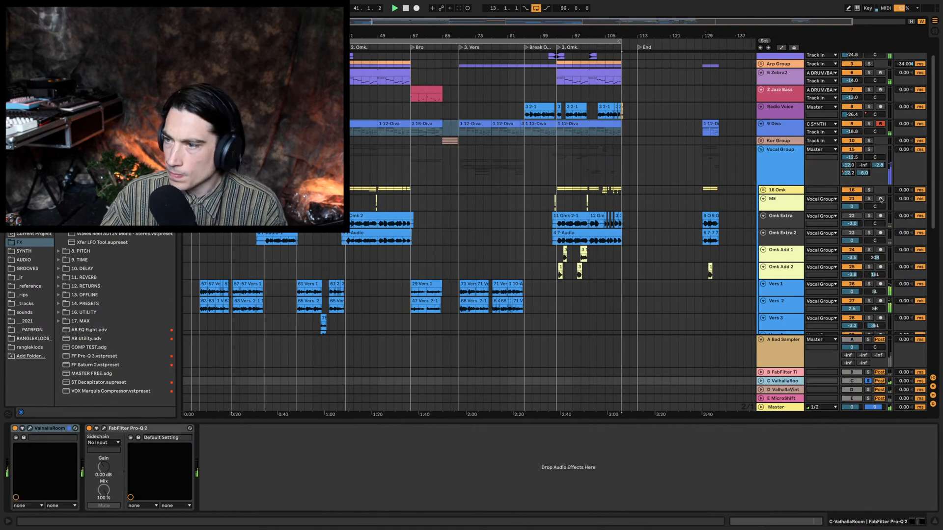
left_click(878, 165)
type("-4")
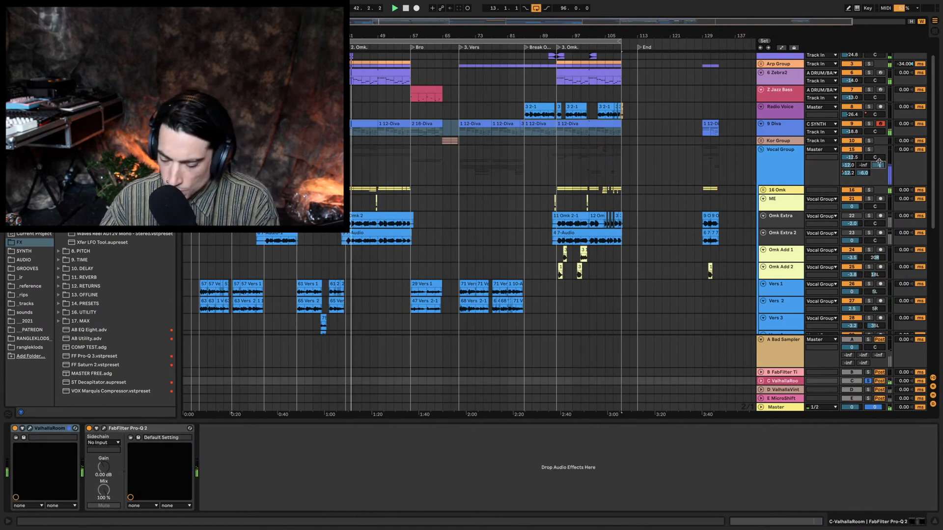
key("Return")
type("-6")
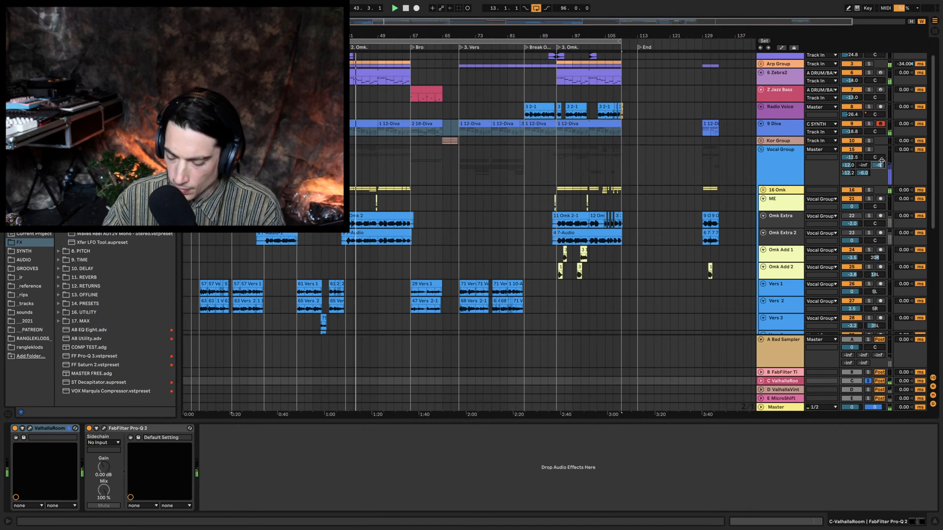
key("Return")
Step: Solo the ValhallaVintageVerb return, check its FabFilter Pro-Q 2 curve and delete that equaliser
left_click(820, 177)
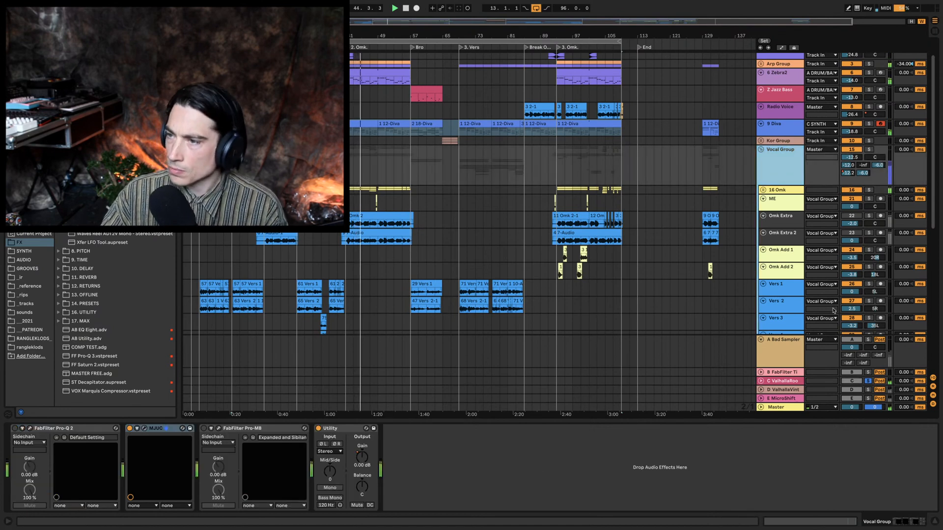
left_click(786, 389)
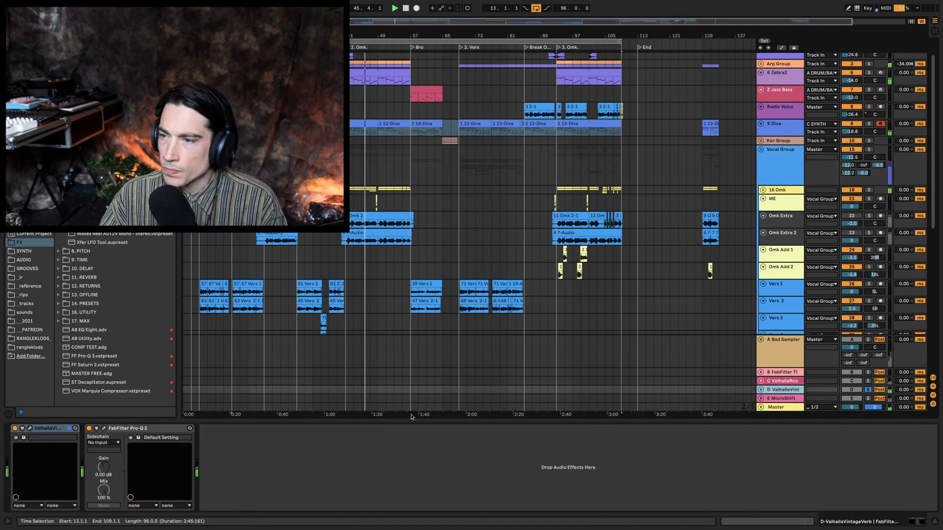
left_click(103, 428)
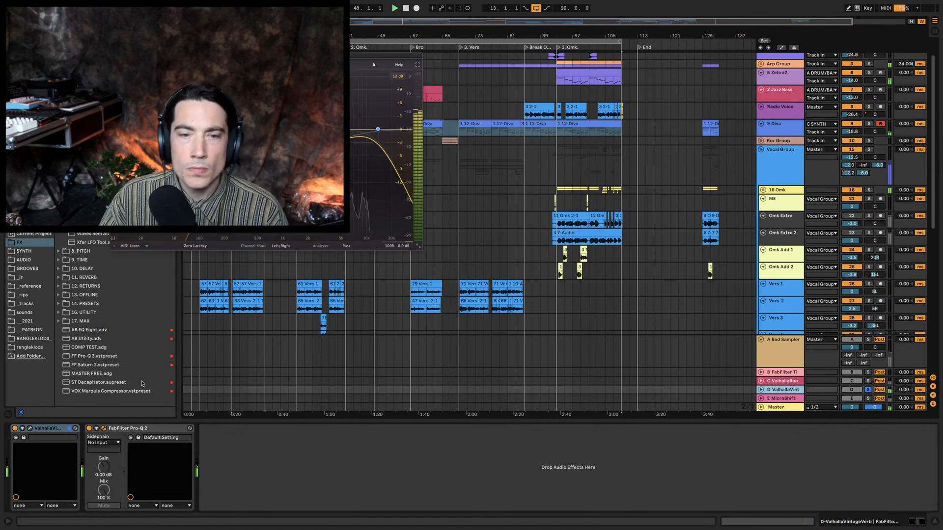
left_click(129, 432)
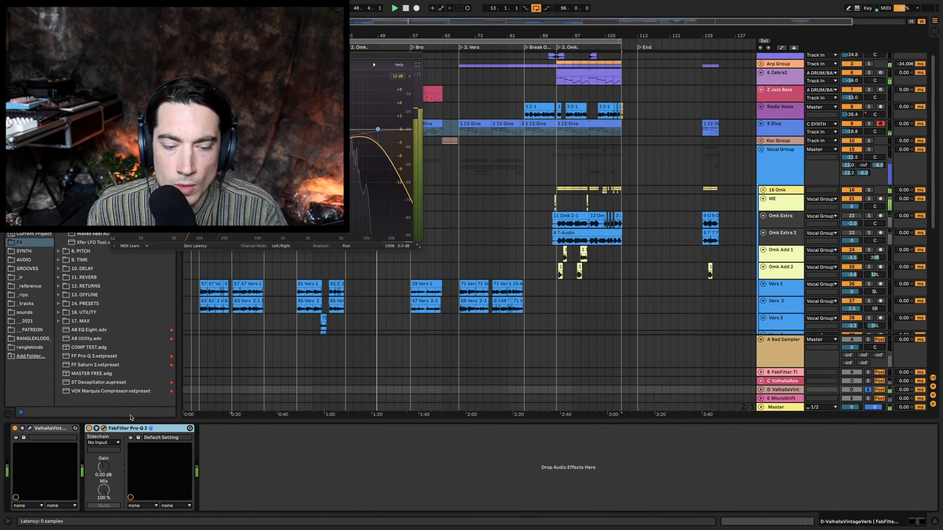
key("Delete")
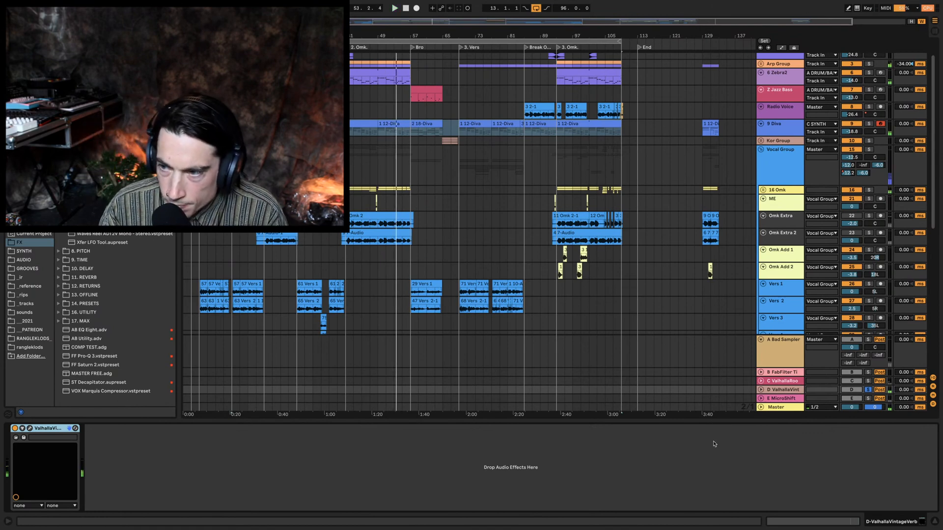
Step: Load Pro-Q 3 ahead of ValhallaVintageVerb on return D, add a high cut with a lowered cutoff, and play the song
scroll(115, 314, "down", 2)
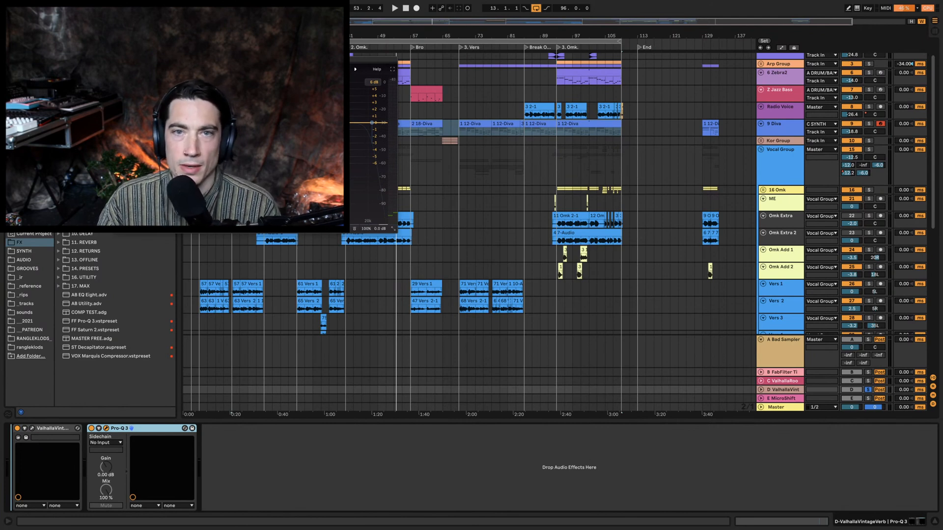
left_click_drag(147, 429, 12, 428)
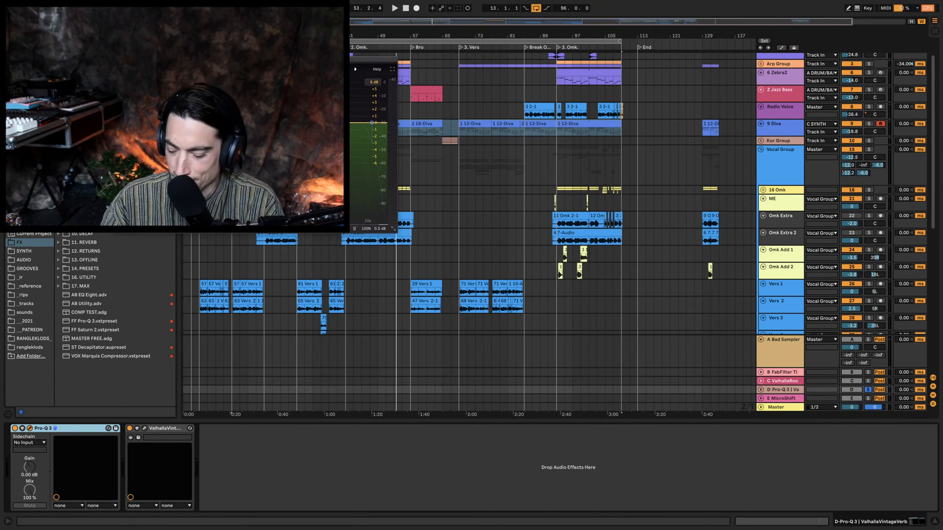
left_click(371, 123, "alt")
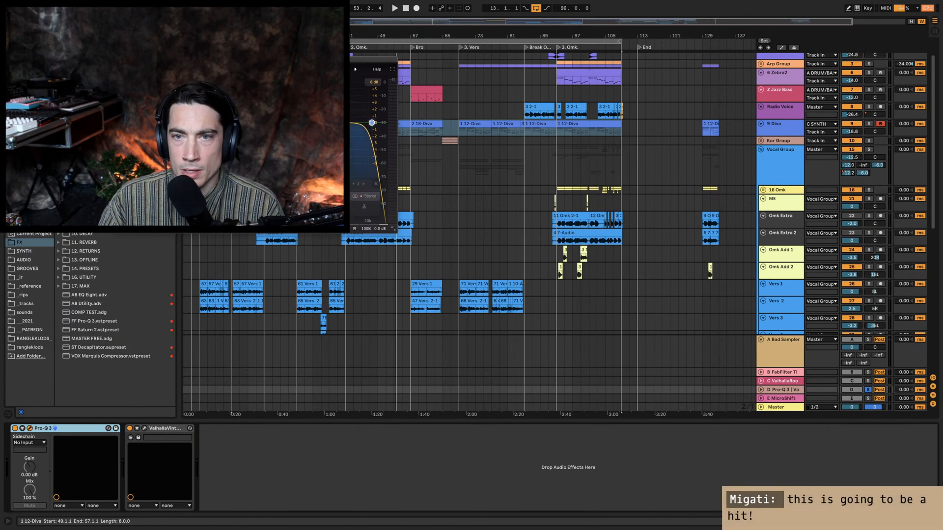
left_click_drag(371, 123, 314, 123)
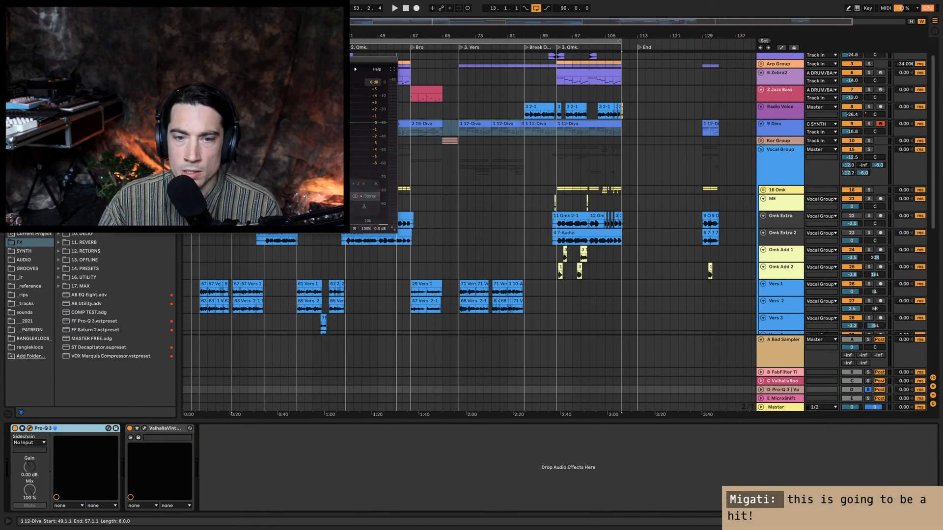
key("space")
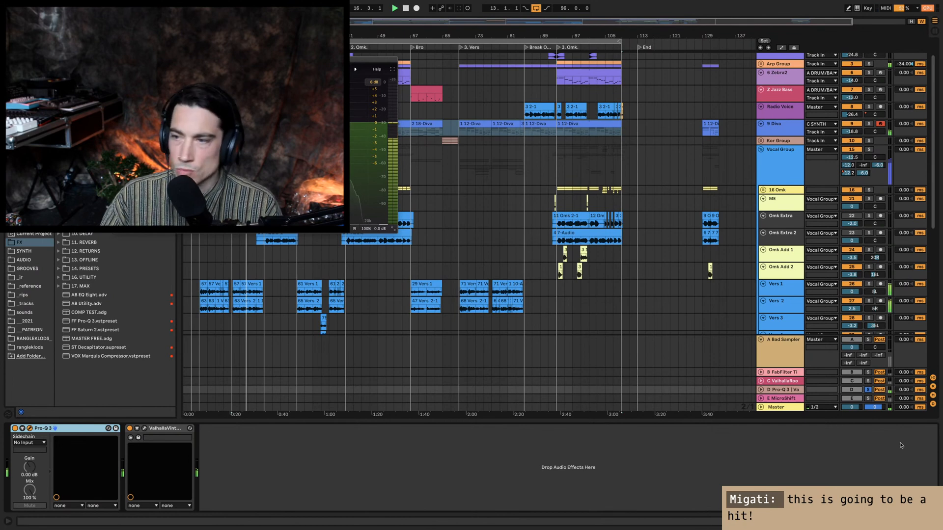
Step: Rename return D as ValVin
double_click(781, 390)
type("V")
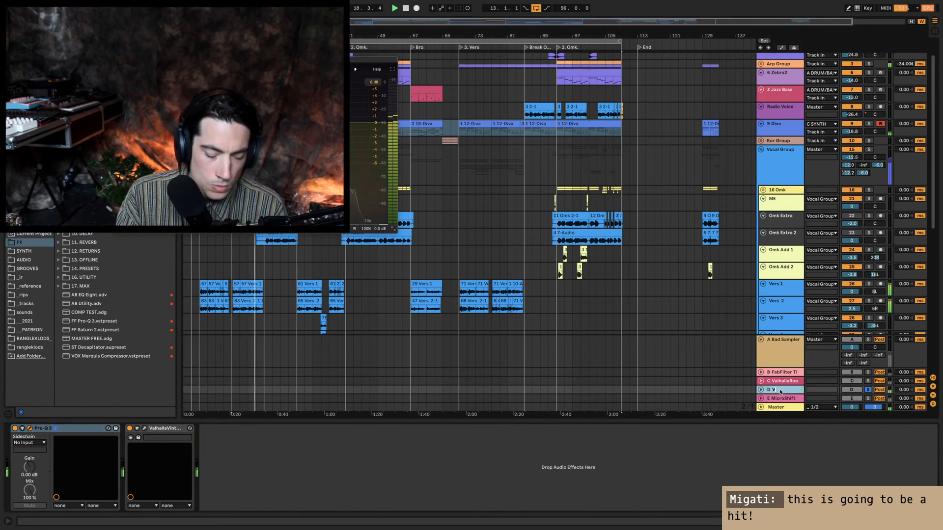
type("alhalVin")
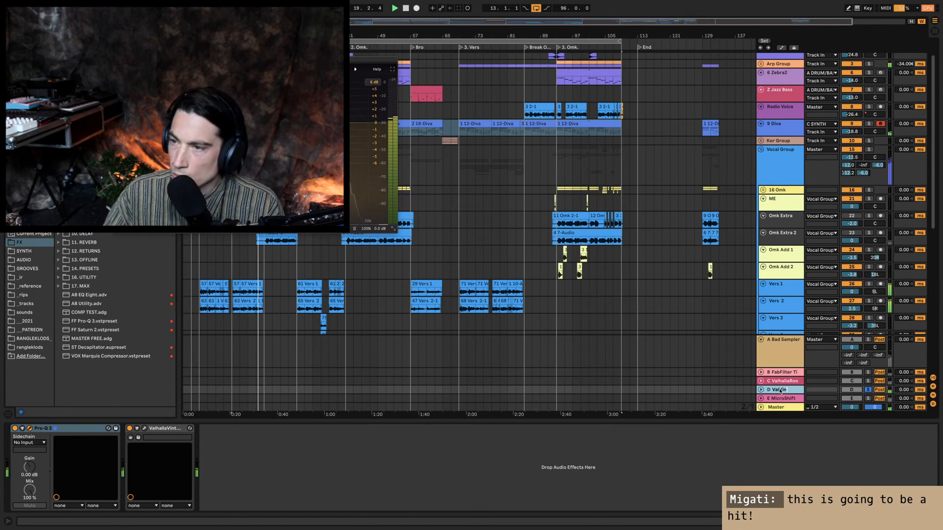
Step: Audition the MicroShift return in solo with style II, and take it out of solo
left_click(794, 398)
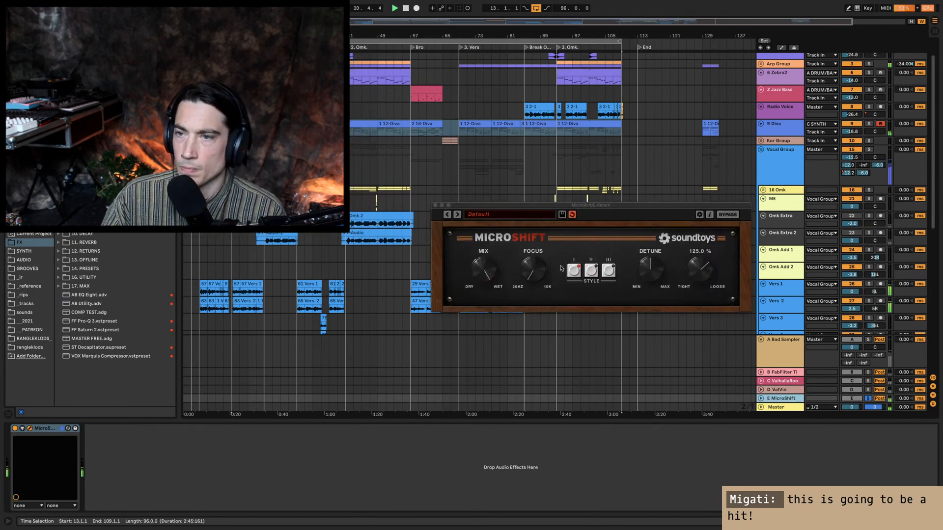
left_click(594, 273)
left_click(593, 273)
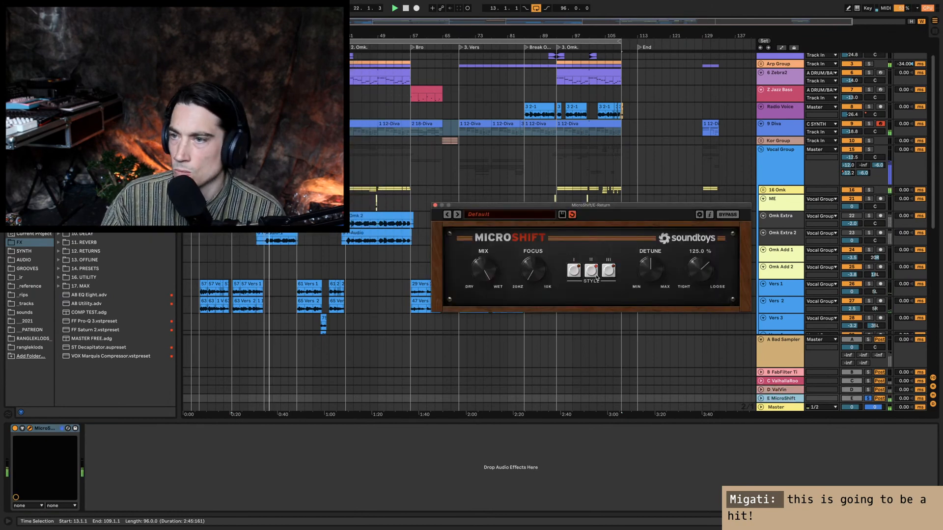
key("s")
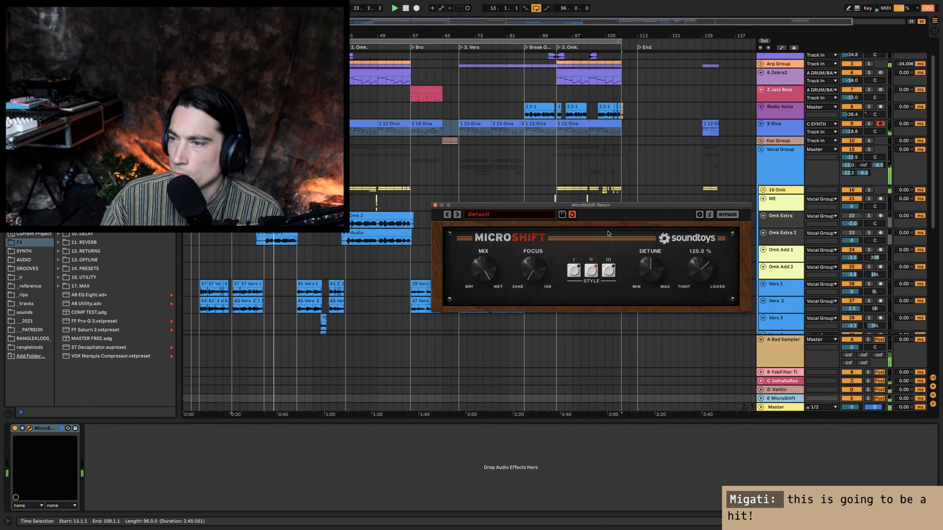
Step: Collapse the ME track inside the Vocal Group and show the device chain of the Omk Extra track
left_click(778, 190)
left_click(785, 164)
key("u")
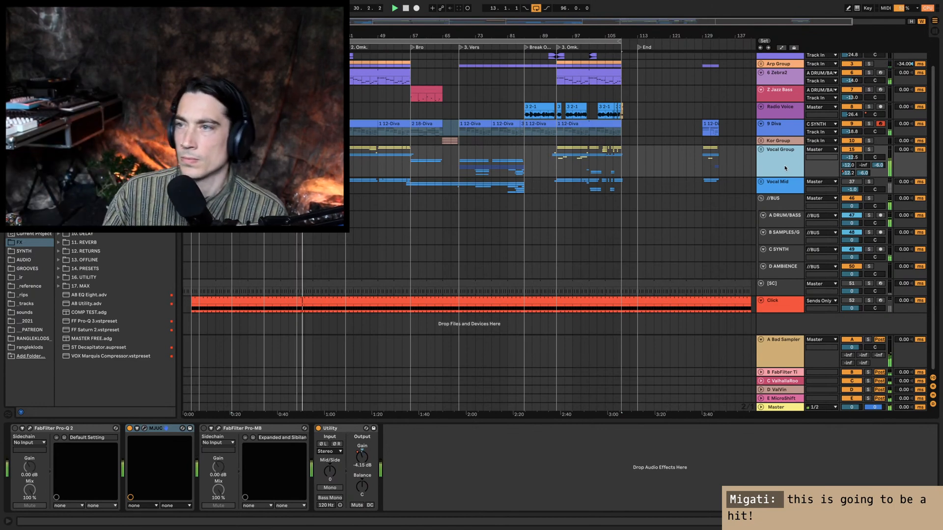
double_click(784, 168)
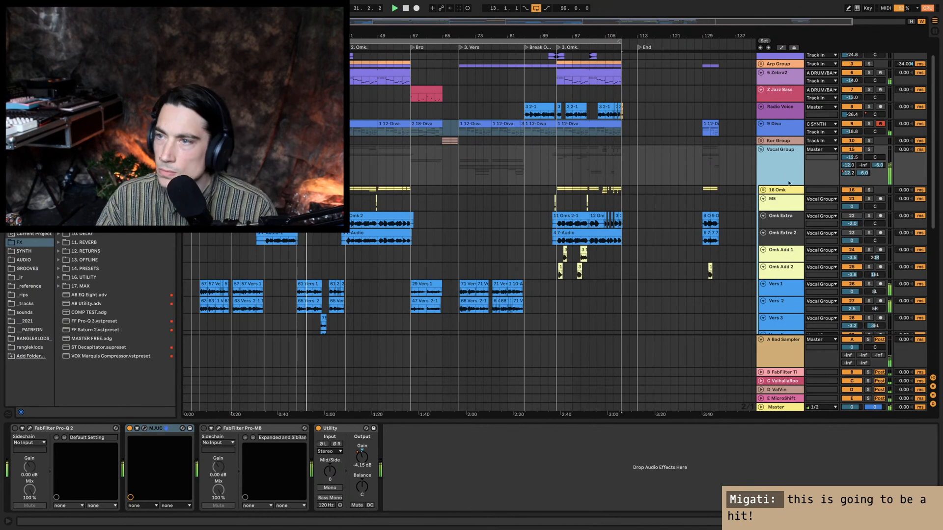
double_click(789, 198)
left_click(788, 210)
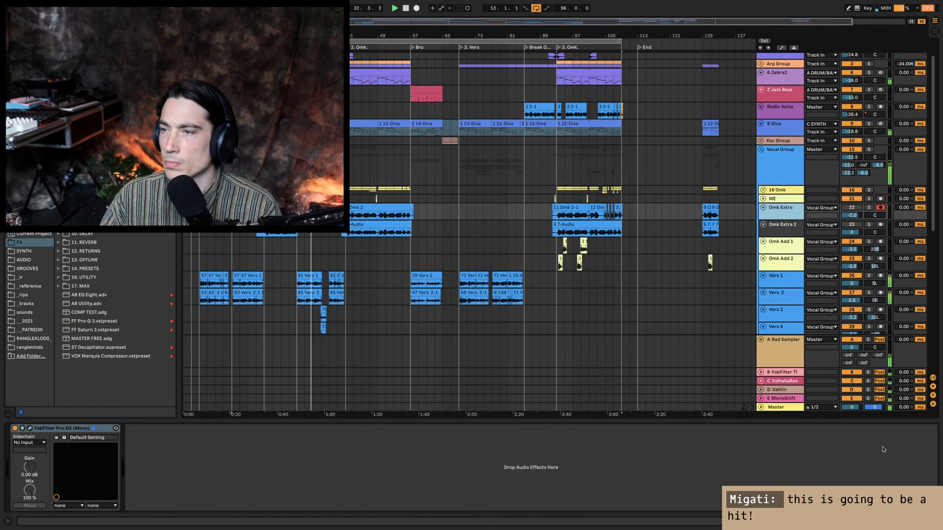
Step: Show the device chain of the A Bad Sampler return and set the Vocal Group's volume to -14 dB
left_click(785, 344)
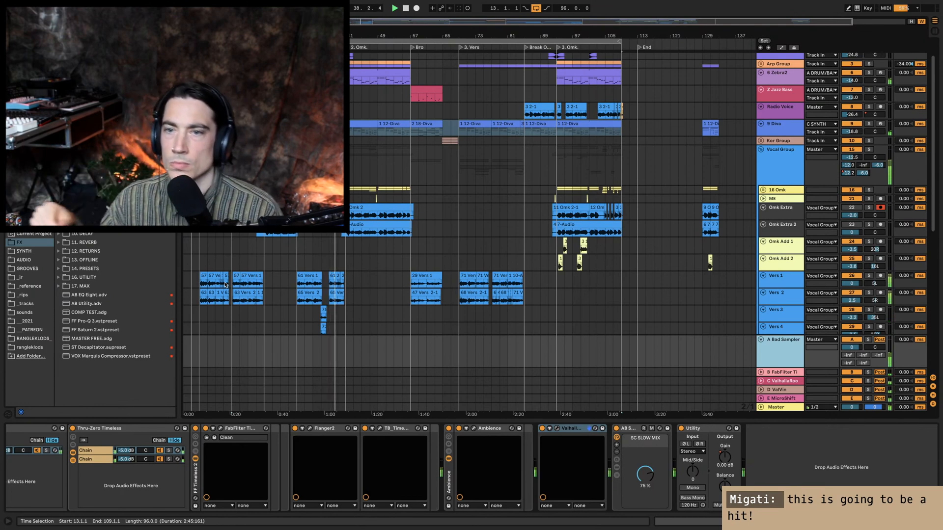
left_click(845, 159)
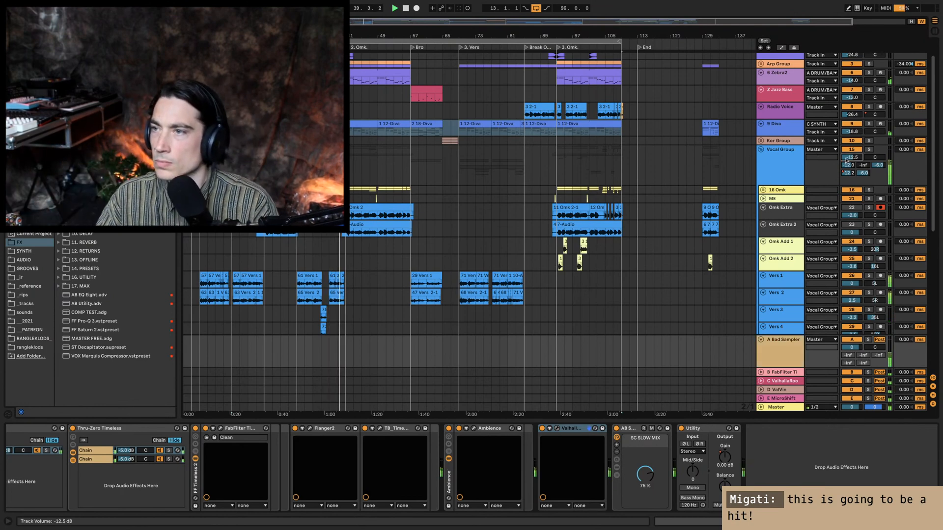
type("-14")
key("Return")
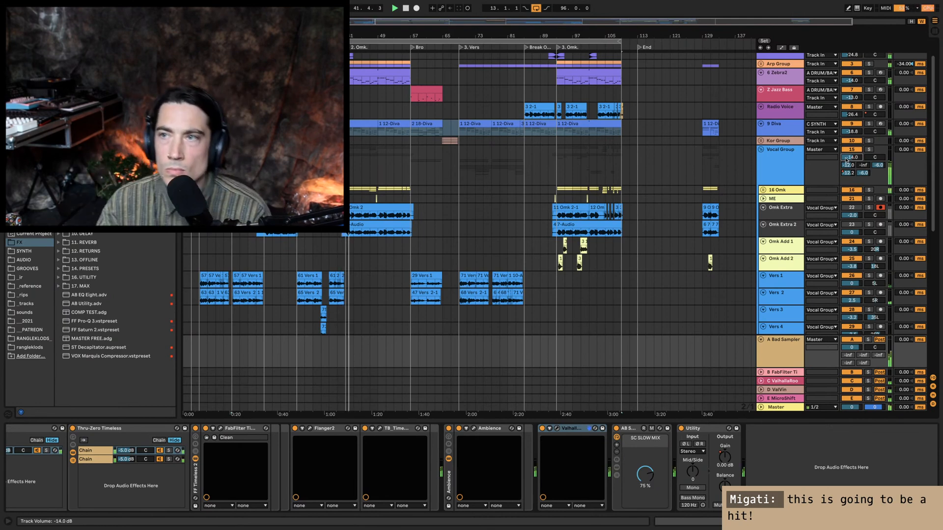
Step: Fold the Vocal Group and the Arp Group, and show the device chain of the Drum Rack track
scroll(781, 66, "up", 2)
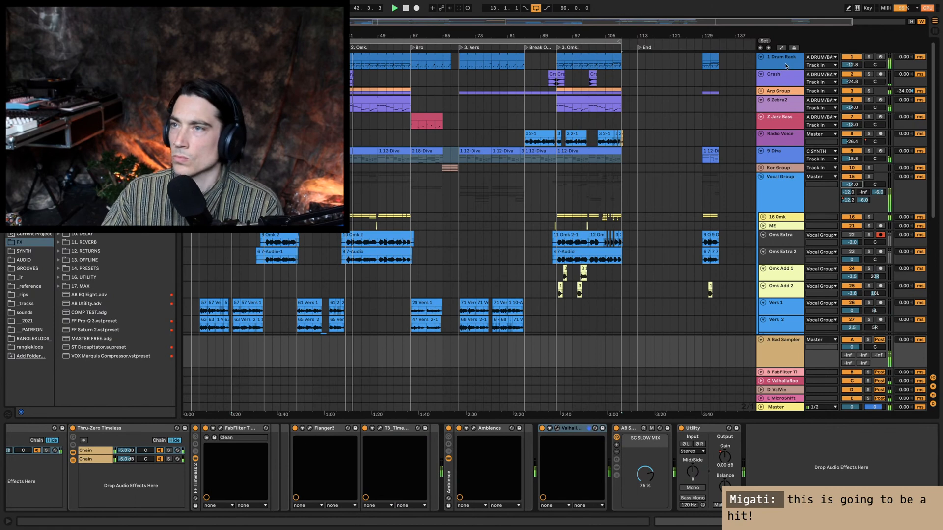
left_click(786, 65)
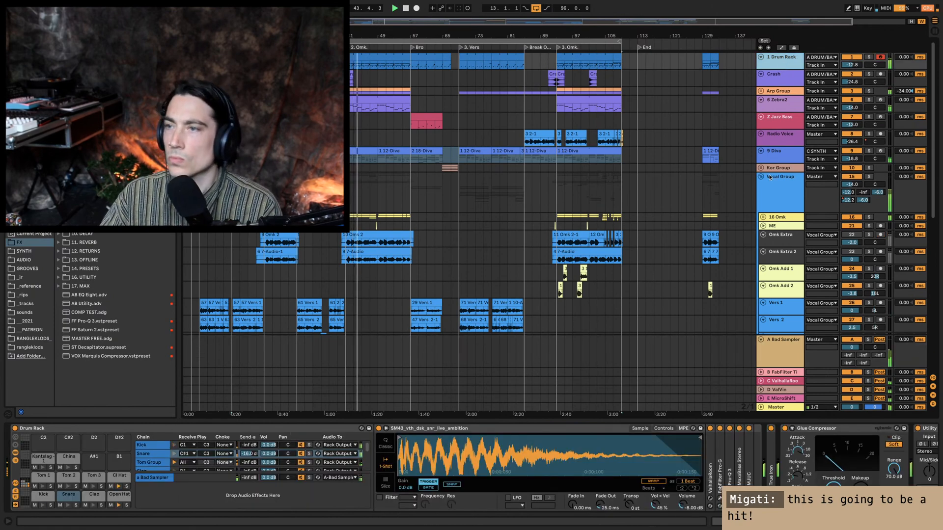
double_click(769, 177)
double_click(792, 90)
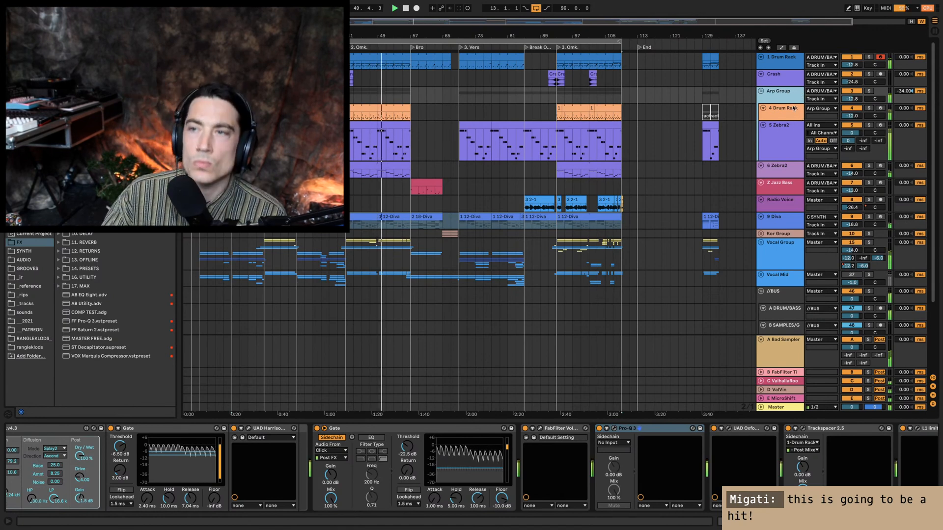
key("u")
left_click(786, 65)
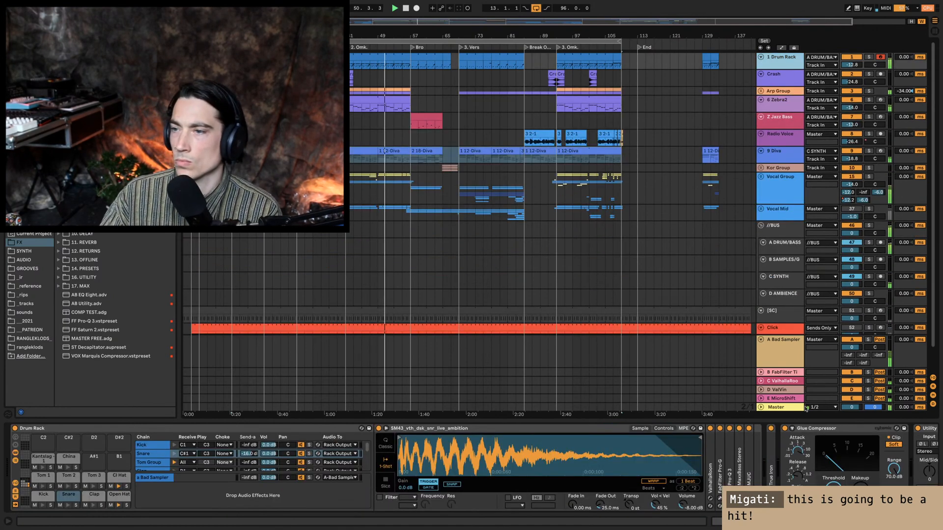
Step: Switch bx_masterdesk on the Master track to TMT compressor mode 4 and hide the plug-in windows
left_click(805, 408)
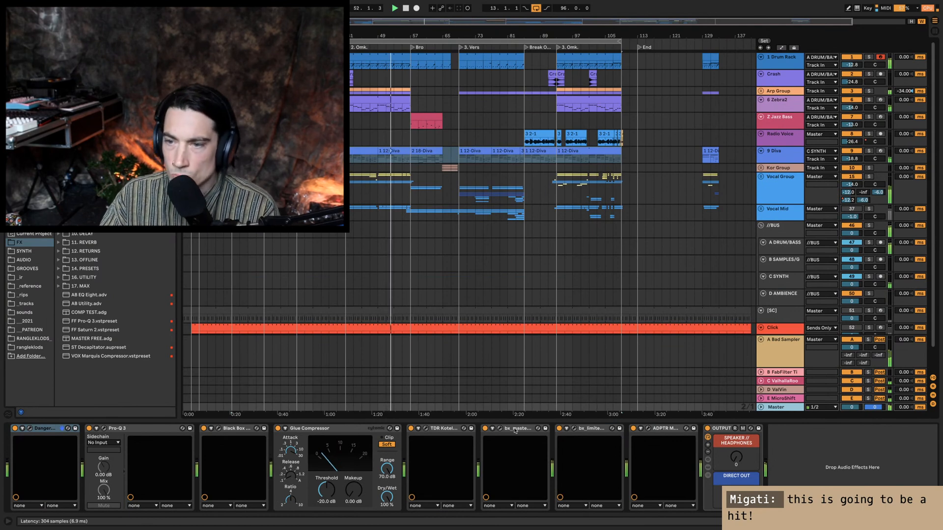
key("super+alt+p")
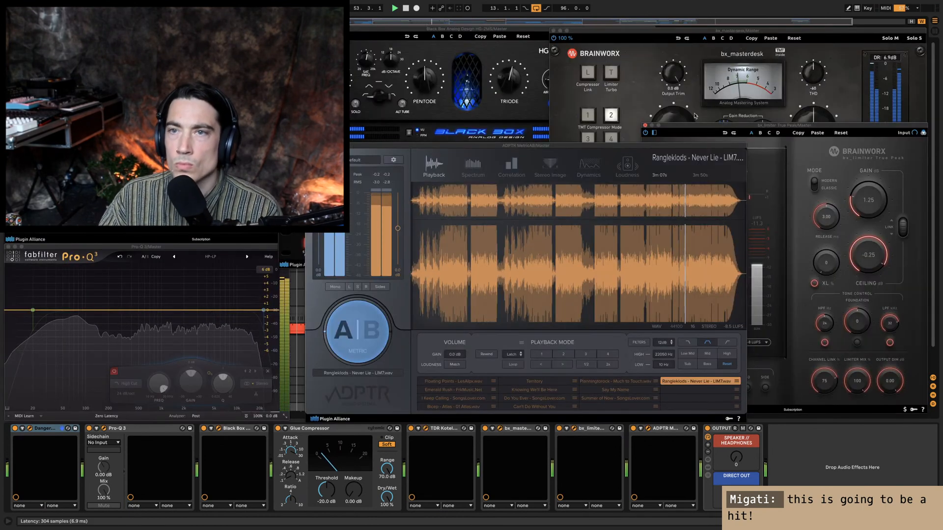
left_click(711, 118)
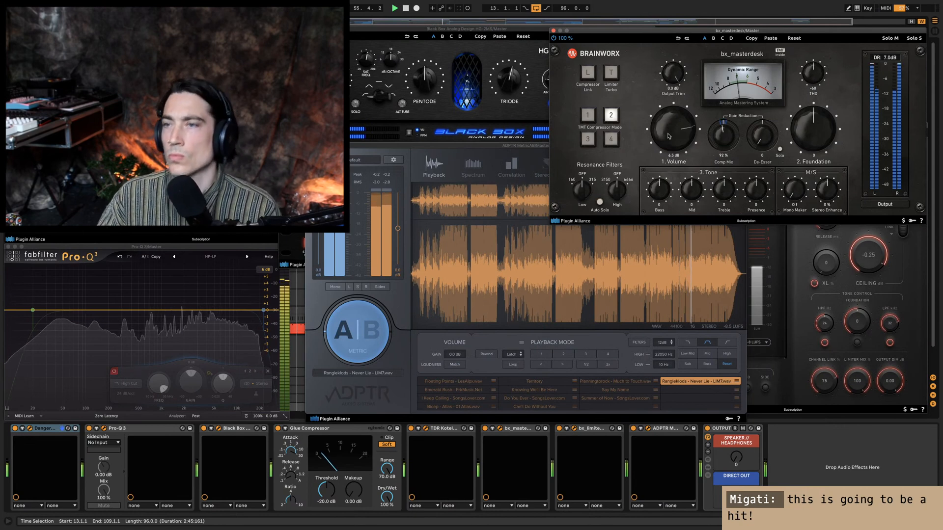
left_click(611, 139)
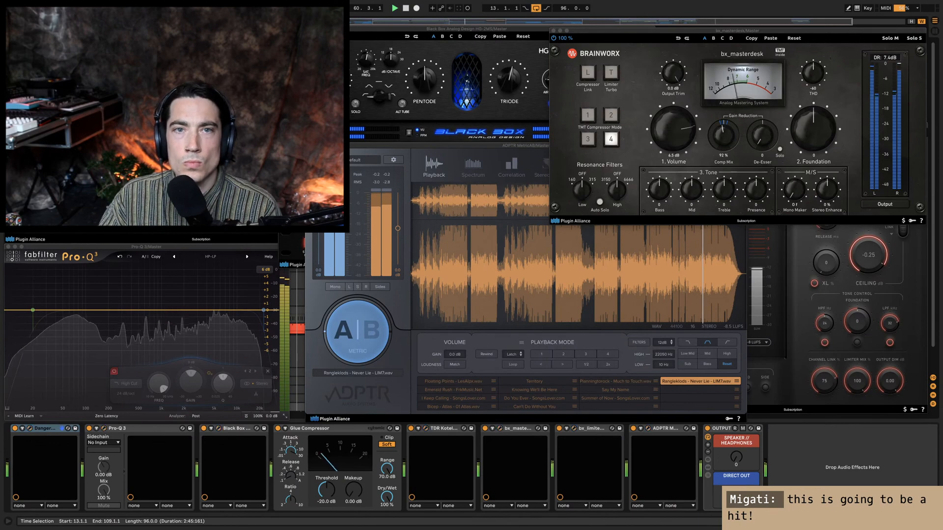
key("ctrl+alt+p")
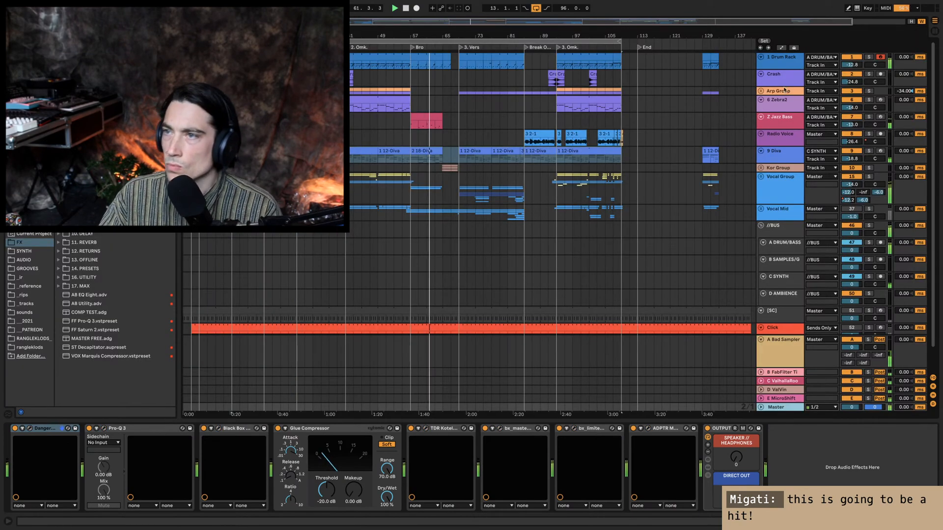
Step: Solo the Drum Rack track and loop the two beats starting at 8.3.1
left_click(782, 64)
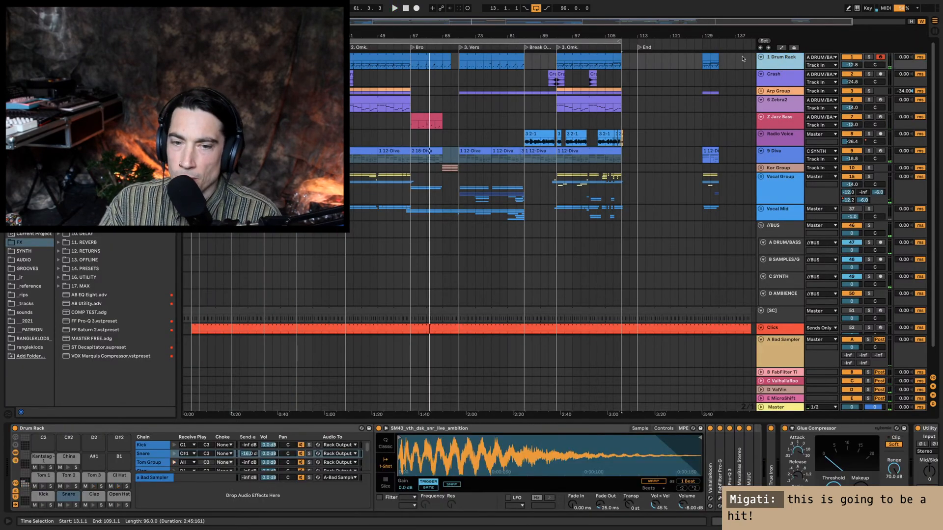
key("s")
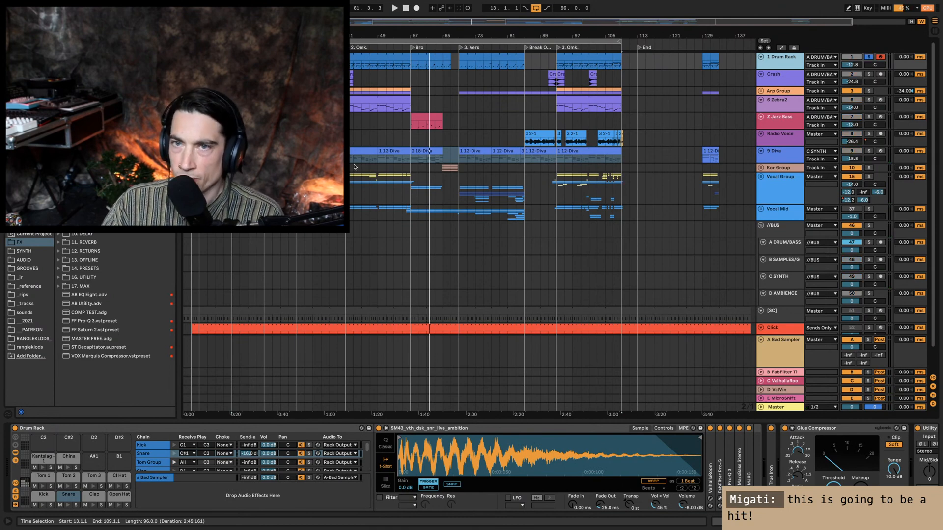
left_click_drag(204, 36, 204, 127)
left_click_drag(253, 65, 245, 65)
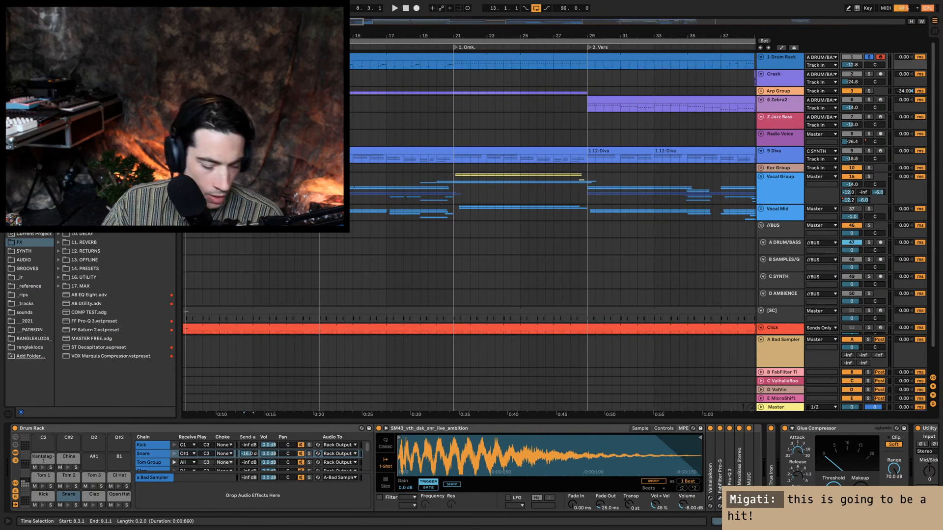
key("ctrl+l")
left_click(778, 68)
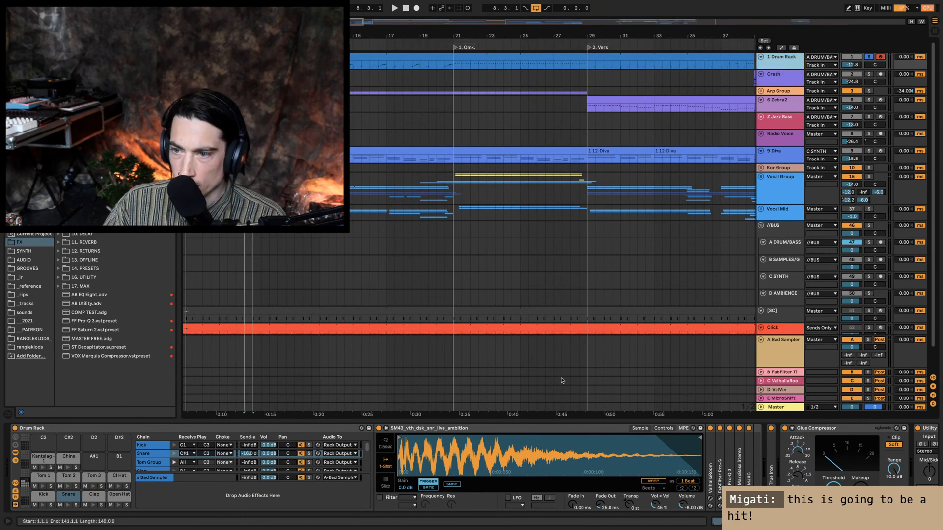
Step: Enable the filter on Tom 1's sampler at 1.25 kHz and map its frequency to Macro 5
left_click(43, 479)
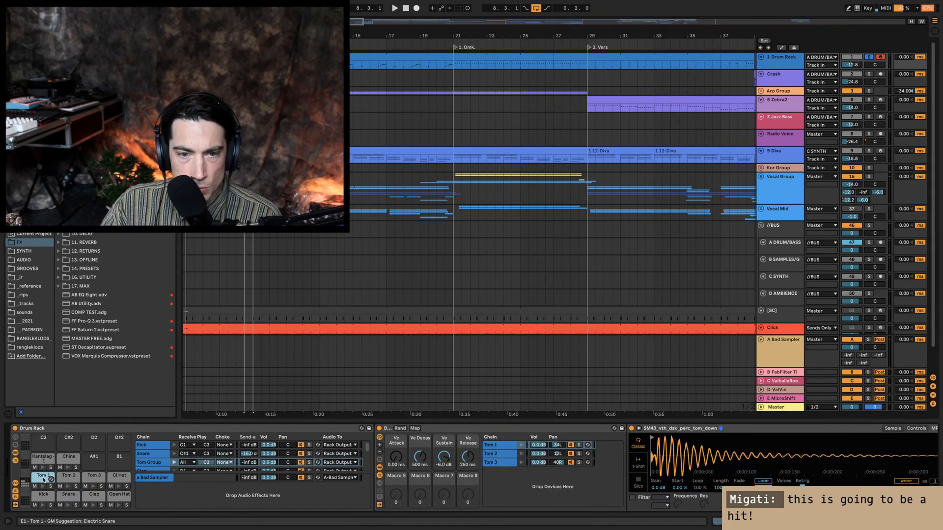
scroll(473, 504, "right", 5)
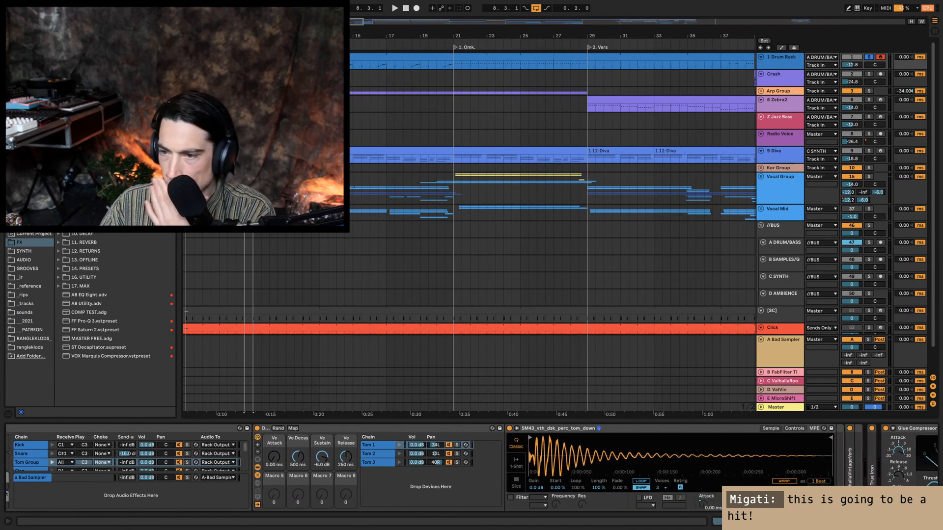
right_click(511, 500)
left_click(558, 504)
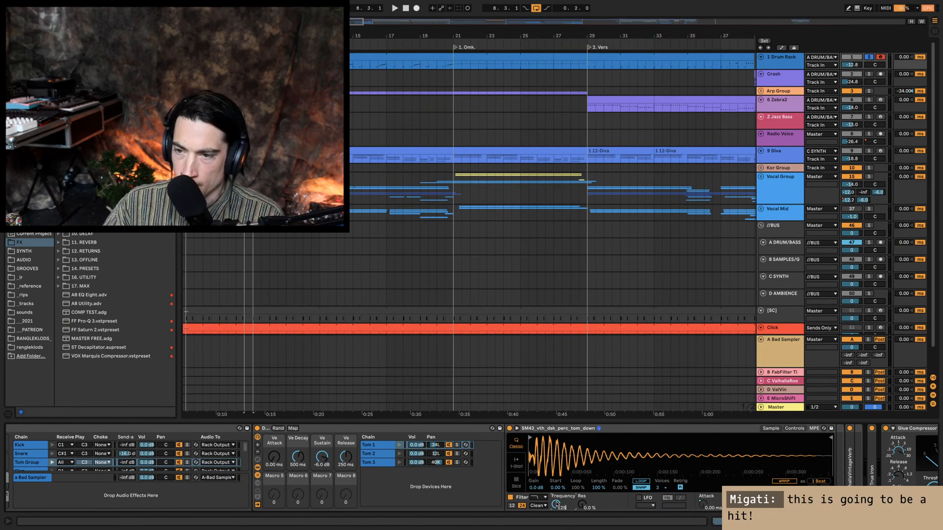
right_click(556, 504)
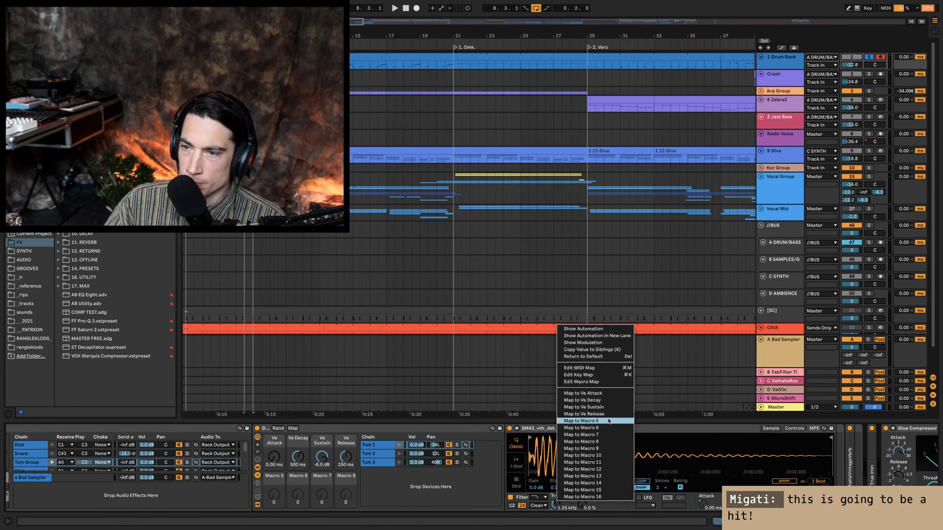
left_click(569, 417)
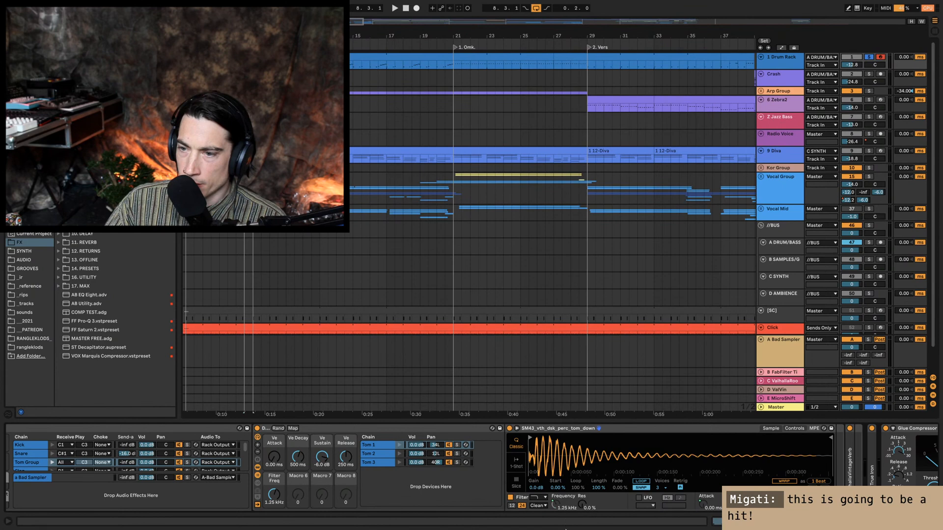
Step: Enable Tom 1's filter envelope, mapping its amount to Macro 6 and its decay to Macro 7
left_click(792, 429)
left_click(548, 489)
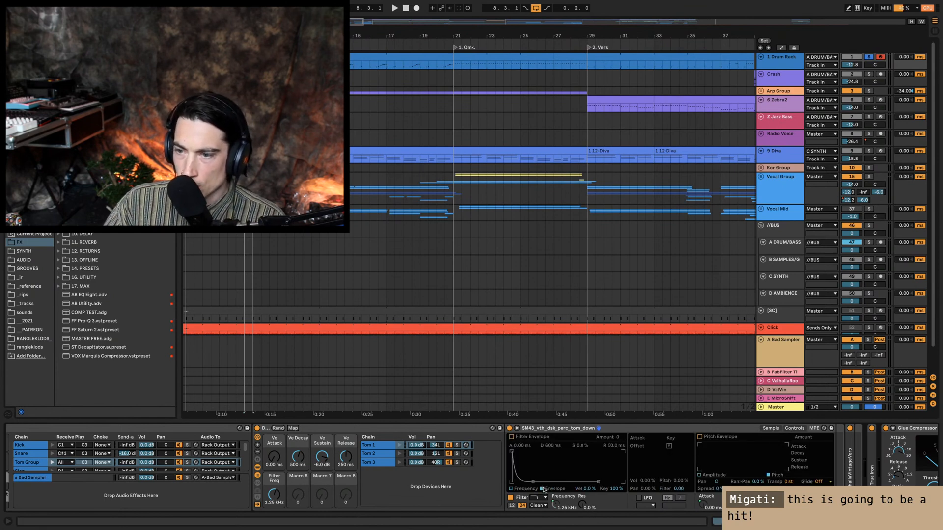
right_click(620, 434)
left_click(679, 364)
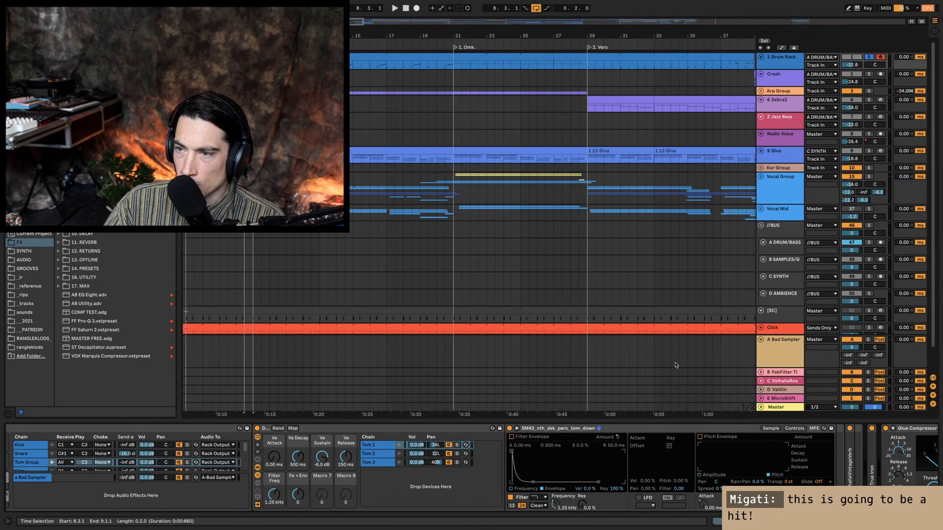
right_click(549, 446)
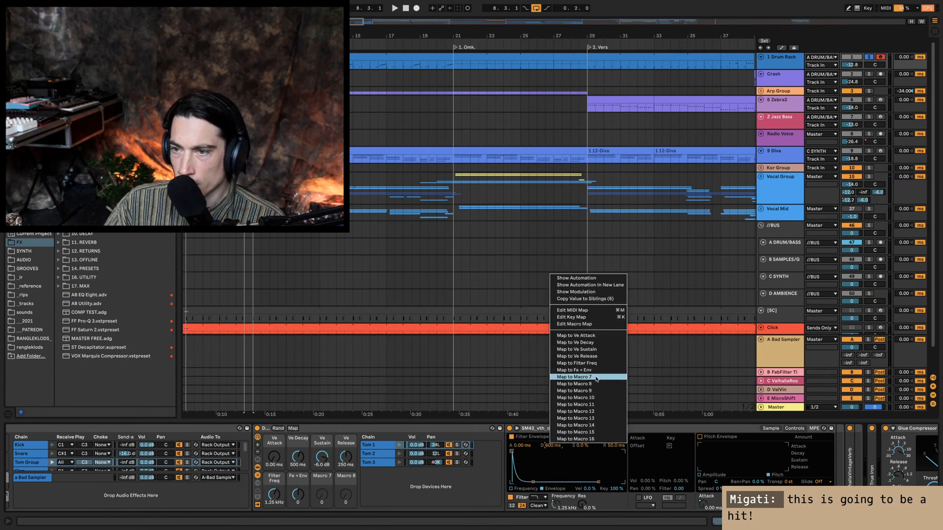
left_click(574, 377)
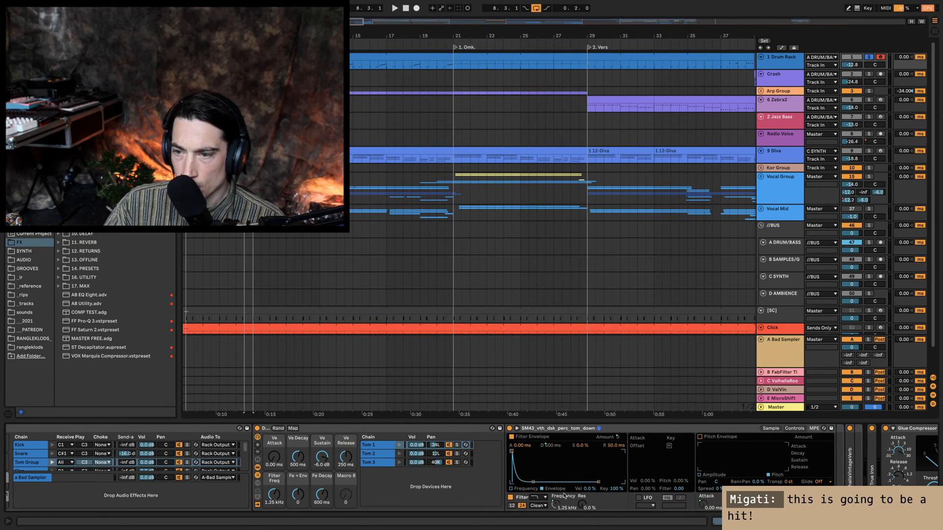
right_click(554, 506)
left_click(546, 506)
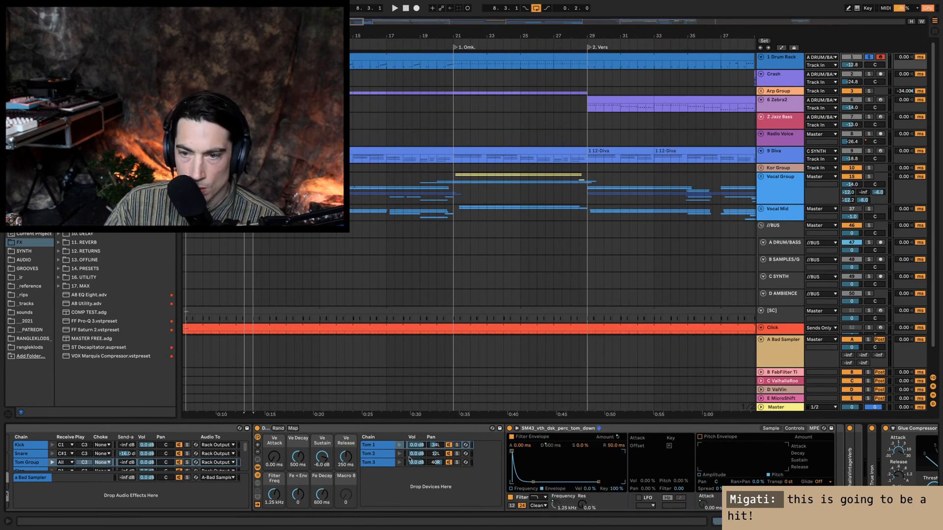
Step: Turn on the filter and the filter envelope on Tom 2's sampler
left_click(391, 455)
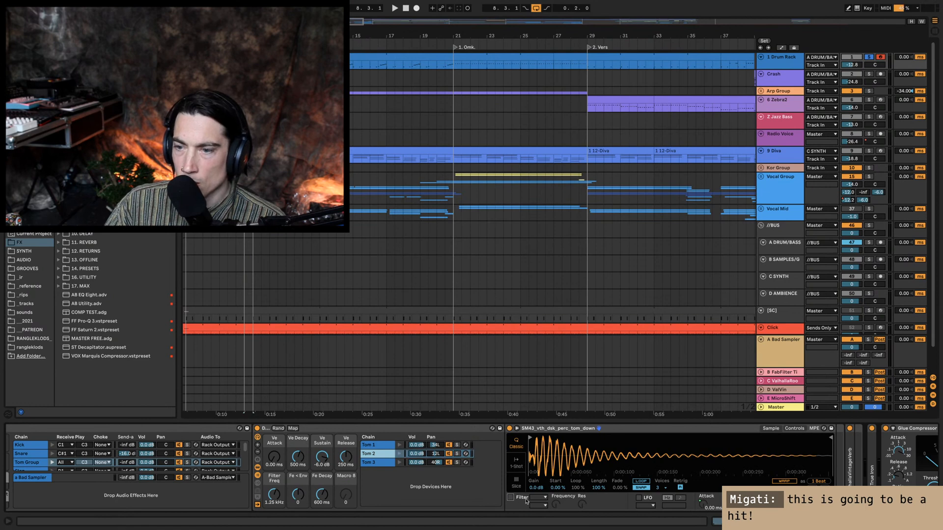
left_click(510, 497)
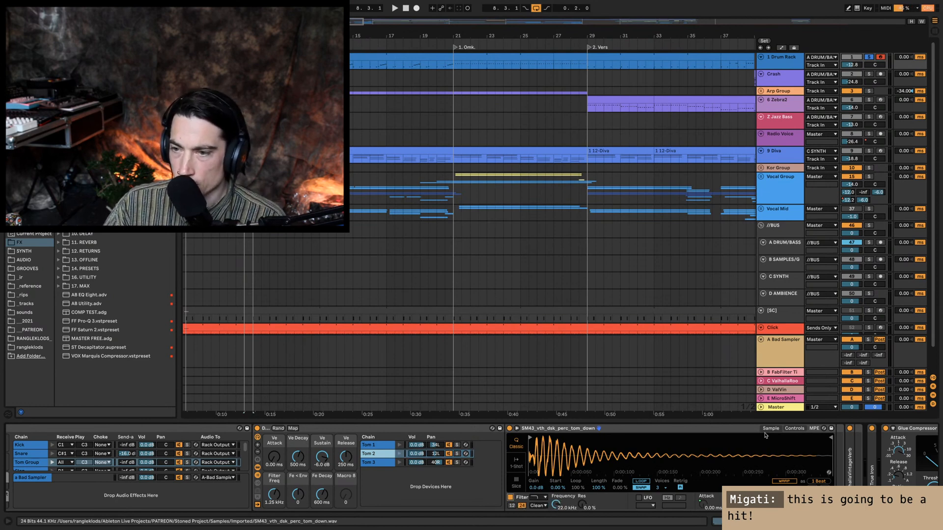
left_click(794, 428)
left_click(546, 489)
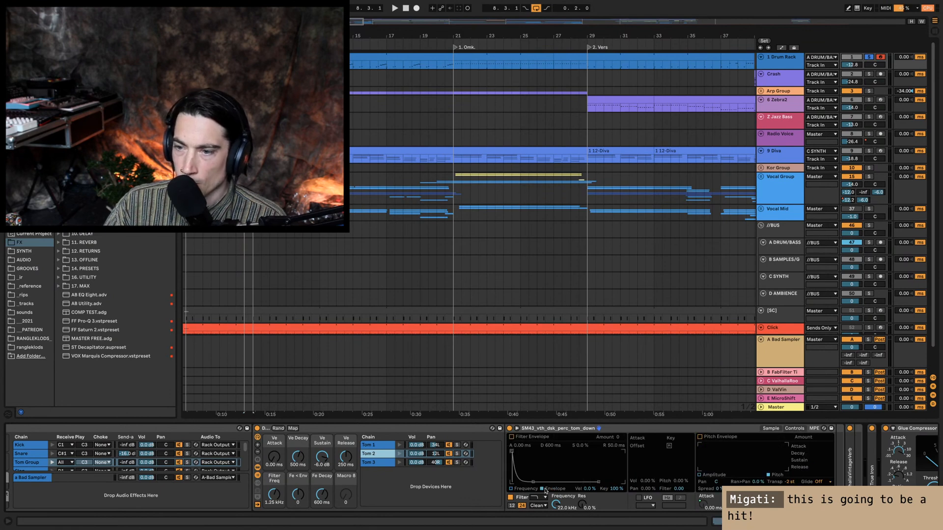
left_click(511, 437)
Step: Map Tom 2's filter envelope amount, filter frequency and envelope decay to the Fe < Env, Filter Freq and Fe Decay macros
right_click(613, 437)
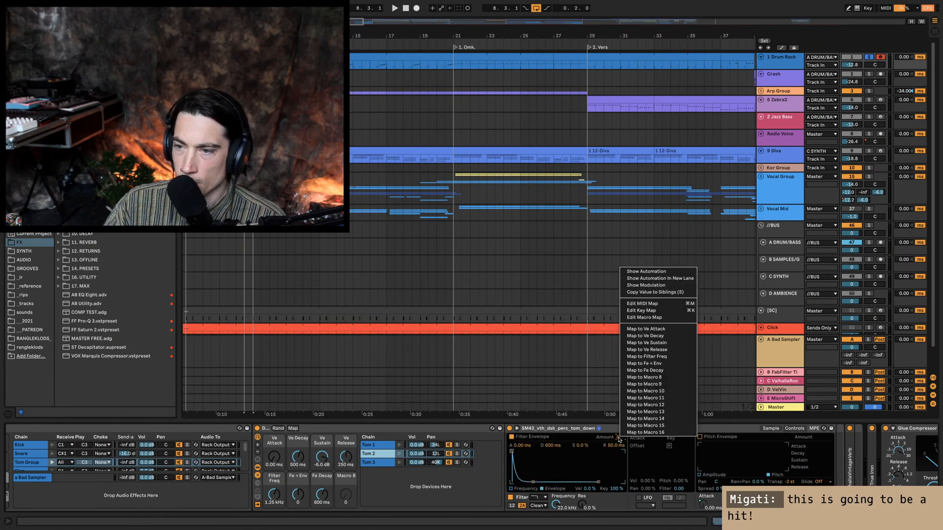
left_click(658, 364)
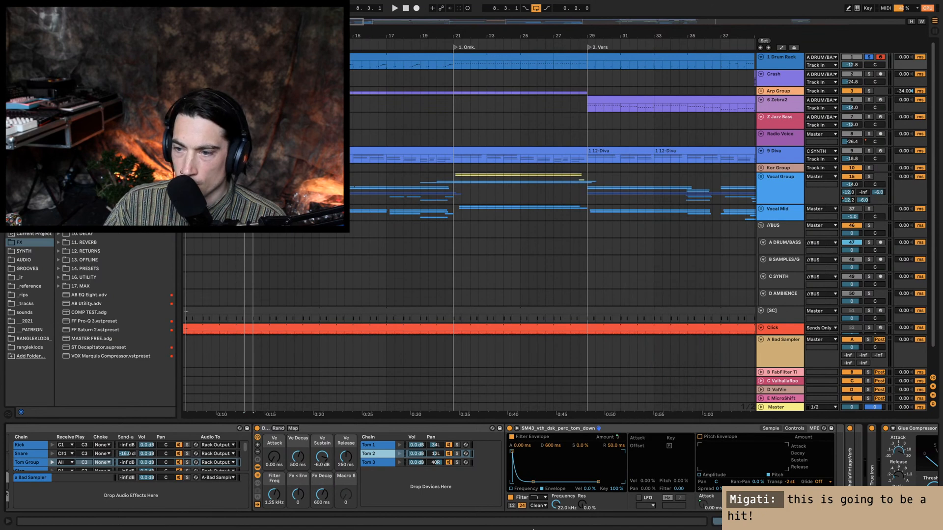
right_click(559, 505)
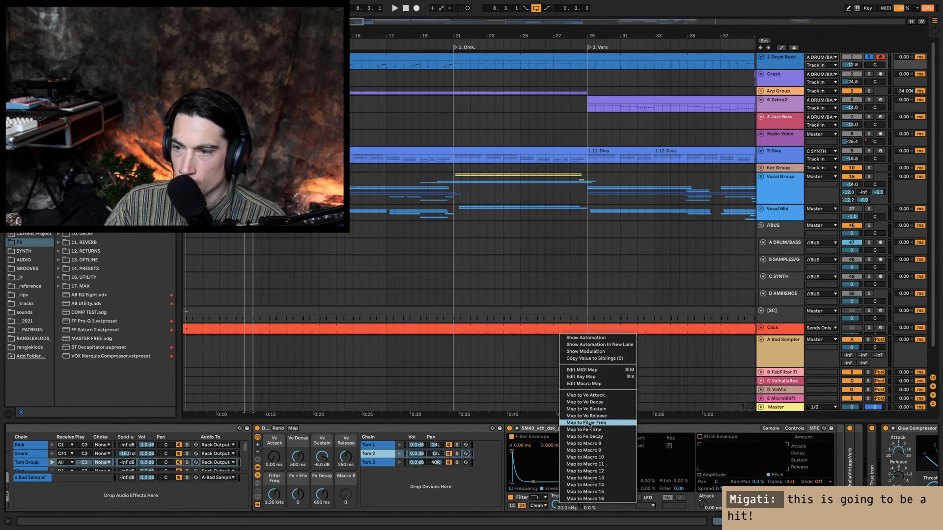
left_click(588, 486)
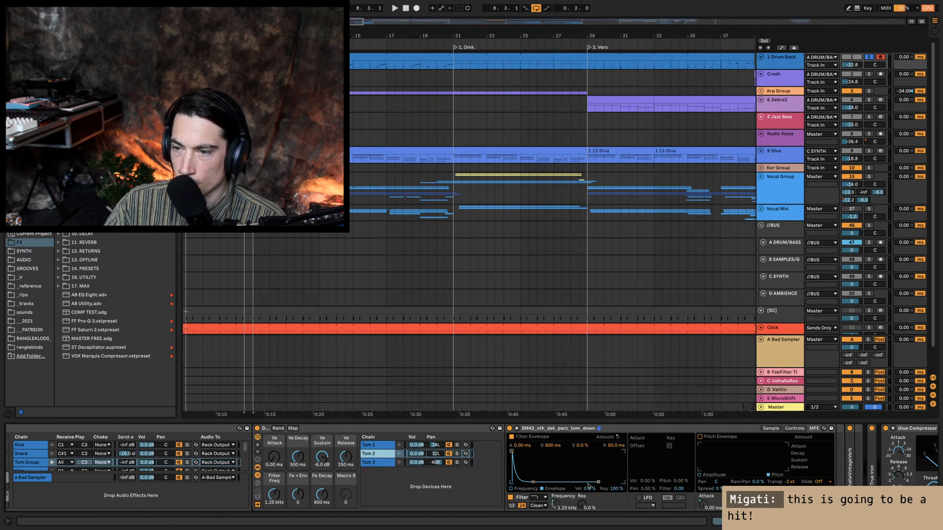
right_click(566, 447)
left_click(594, 379)
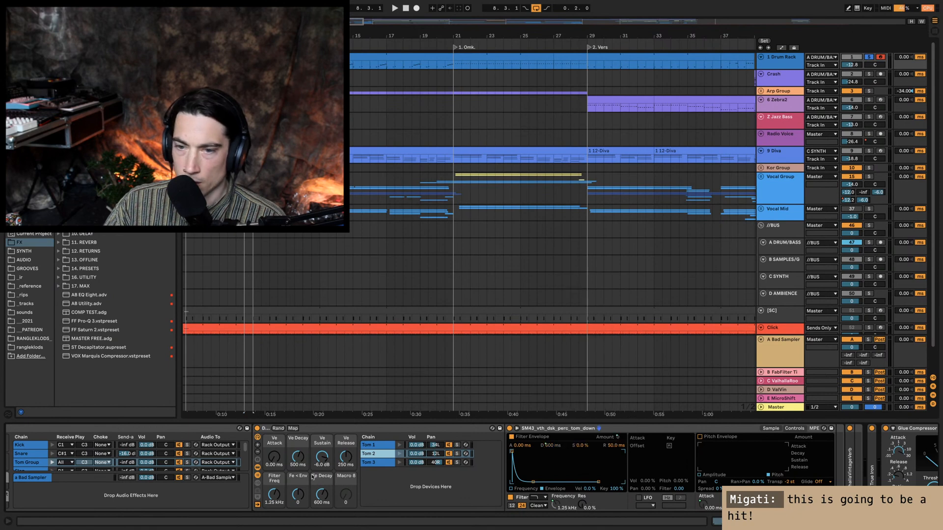
Step: Turn on the filter on Tom 3's sampler and display its filter envelope settings
left_click(375, 462)
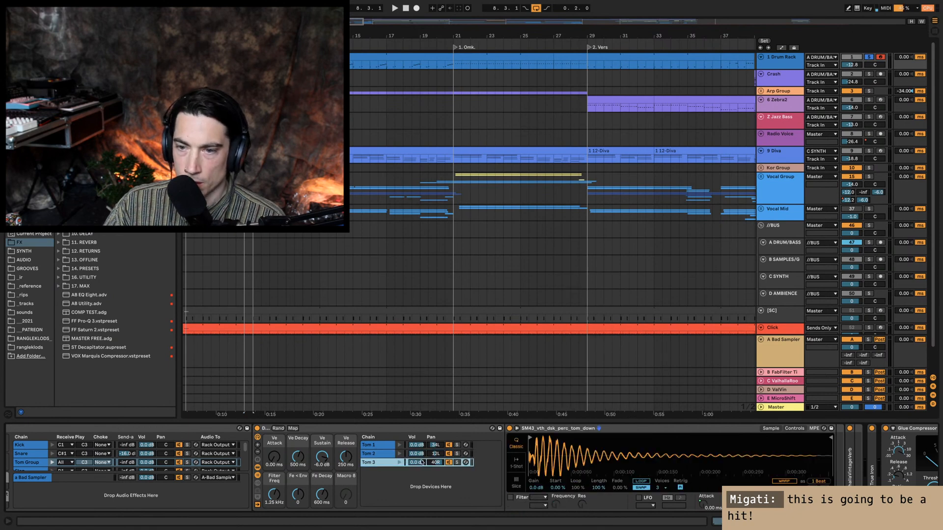
left_click(511, 498)
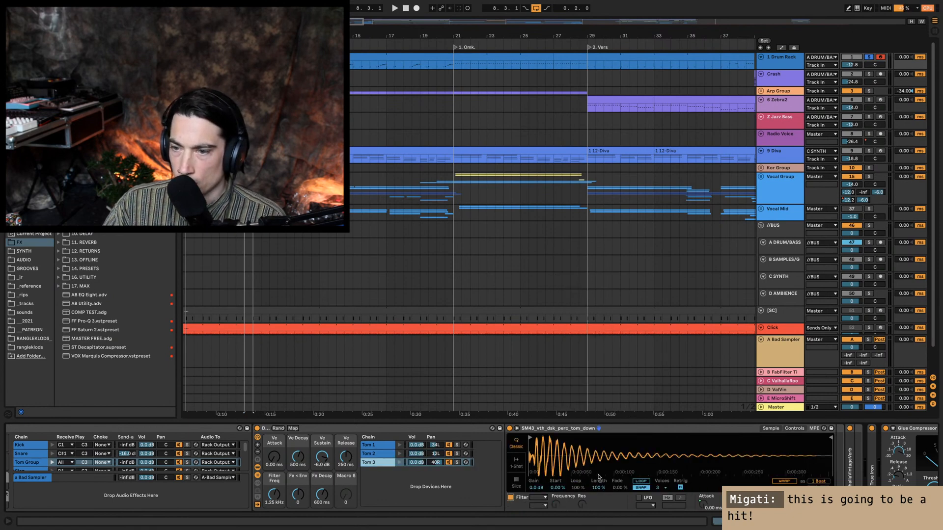
left_click(793, 429)
left_click(542, 489)
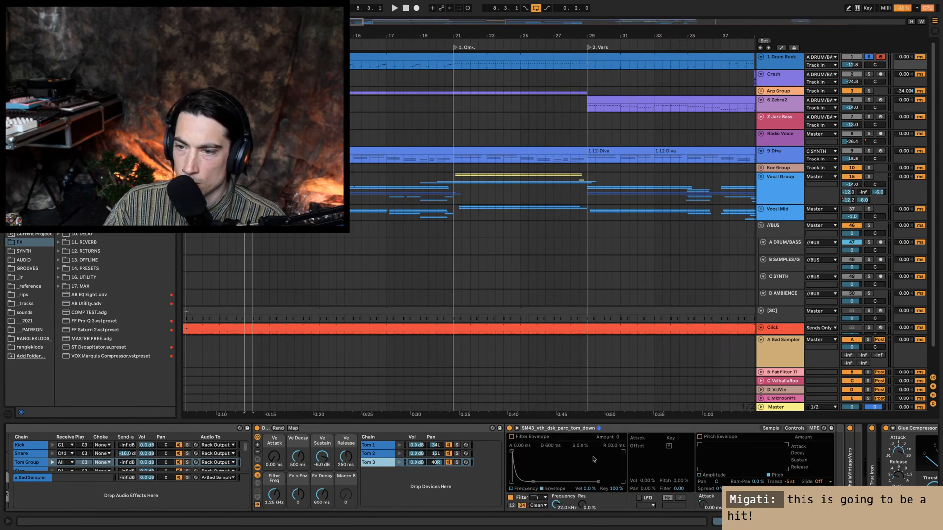
Step: Enable Tom 3's filter envelope and map its amount, decay and the filter frequency to the Fe < Env, Fe Decay and Filter Freq macros
right_click(628, 434)
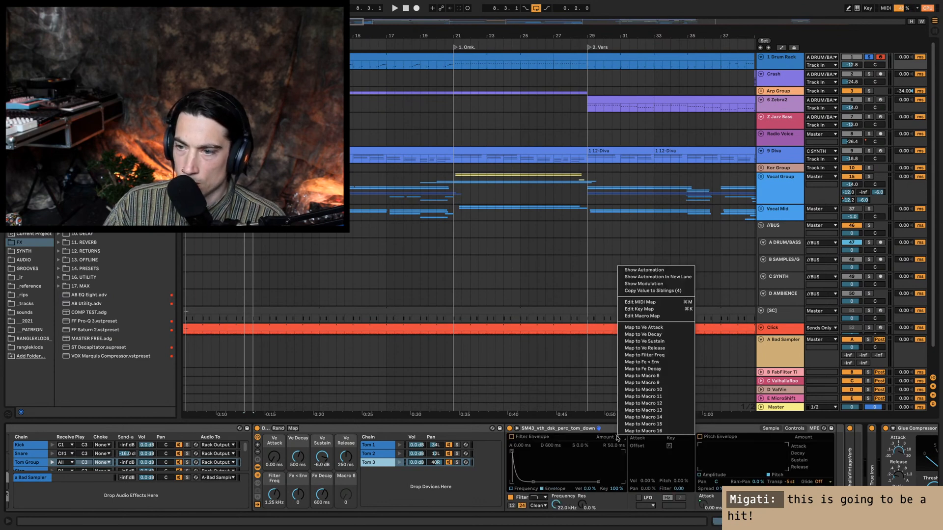
left_click(655, 362)
left_click(512, 437)
right_click(552, 445)
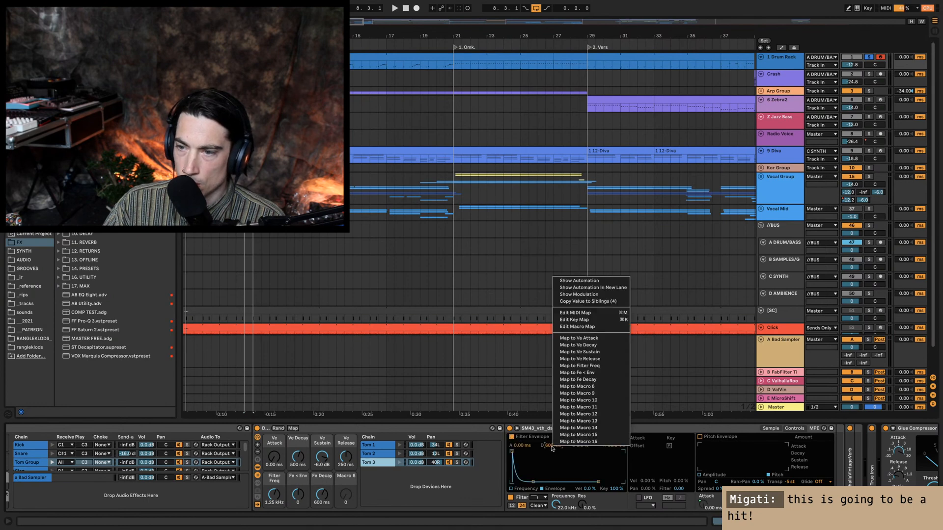
left_click(585, 380)
right_click(555, 503)
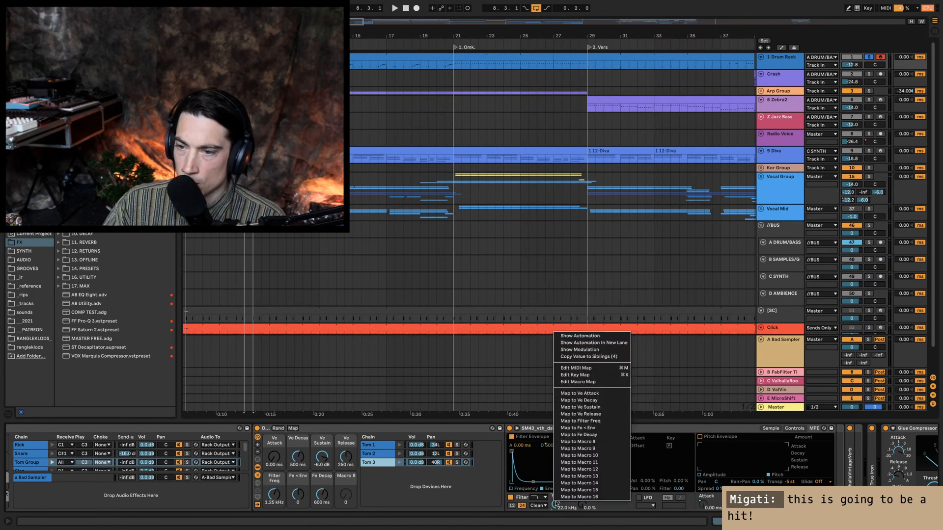
left_click(581, 420)
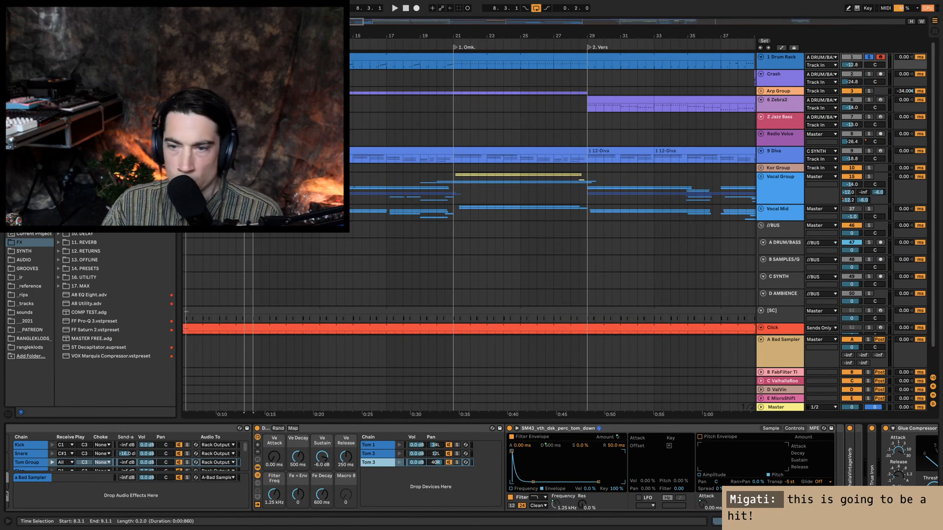
Step: Solo the Tom Group chain and, while looping, set Filter Freq to 4.25 kHz, Fe < Env to 45 and Fe Decay to 245 ms
left_click(186, 462)
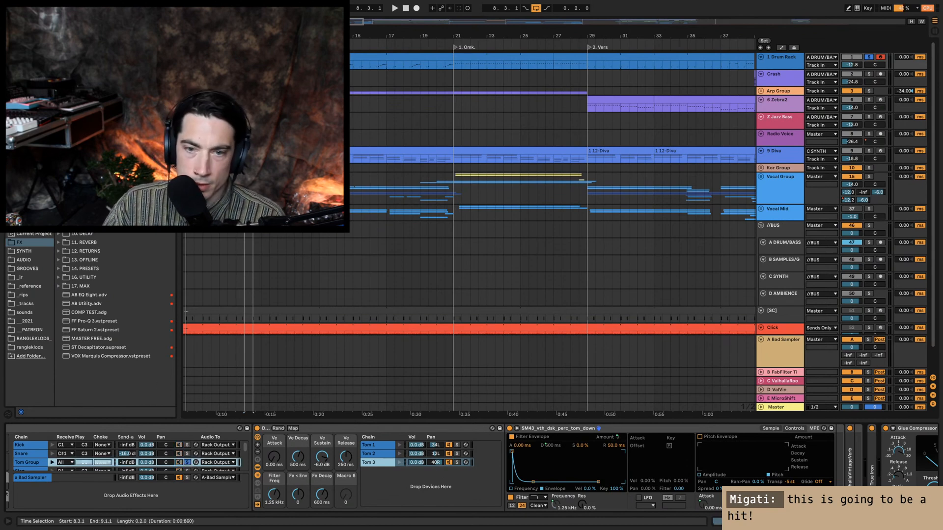
key("space")
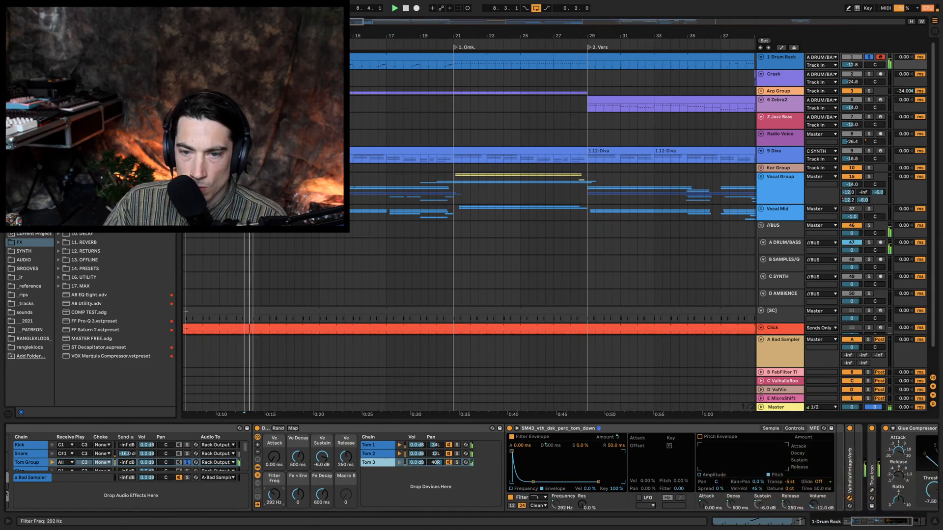
mouse_move(267, 494)
left_mouse_down()
mouse_move(268, 503)
mouse_move(297, 479)
mouse_move(321, 503)
mouse_move(271, 493)
left_mouse_up()
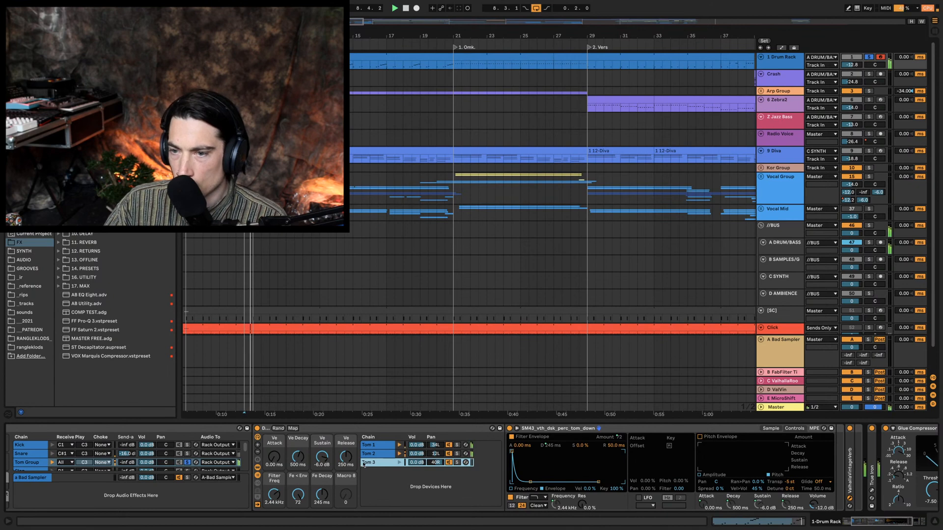
left_click_drag(274, 494, 274, 504)
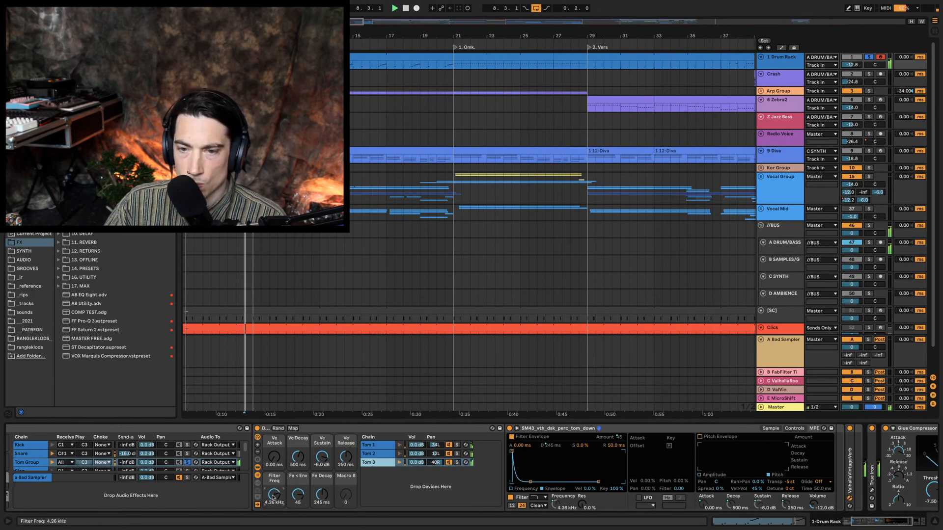
left_click_drag(272, 498, 273, 493)
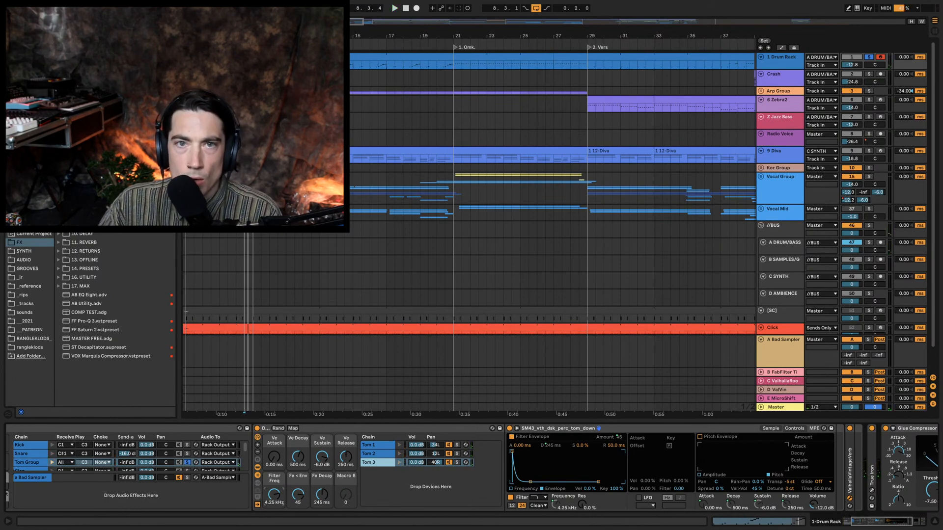
Step: Open ValhallaVintageVerb and Pro-Q 3 on the drum track and audition the soloed toms in the loop
left_click_drag(850, 365, 845, 486)
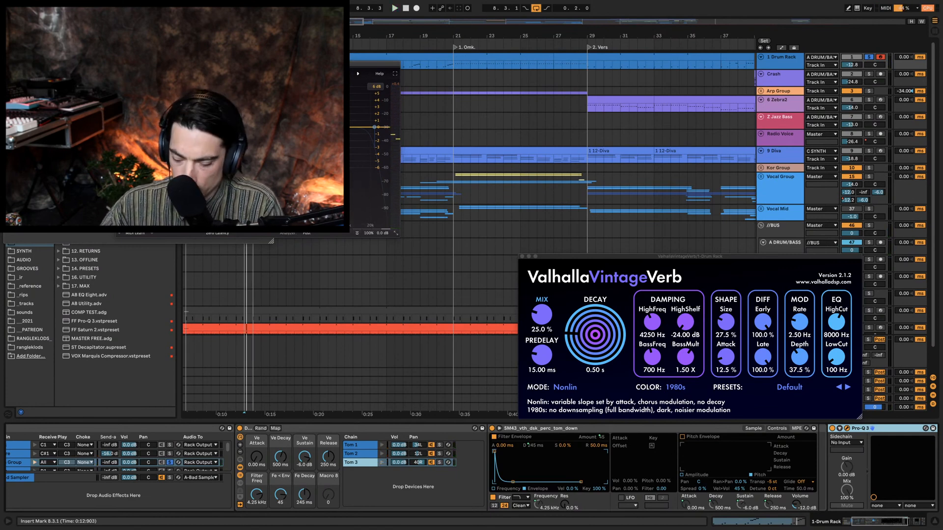
key("space")
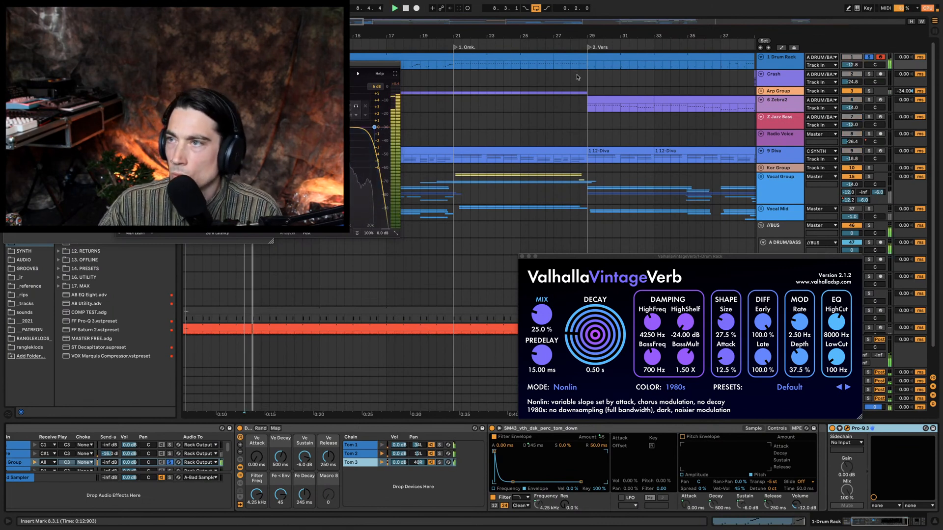
key("space")
Step: Unsolo the Tom Group chain, check the toms within the full drum rack and hide the plug-in windows
left_click(169, 463)
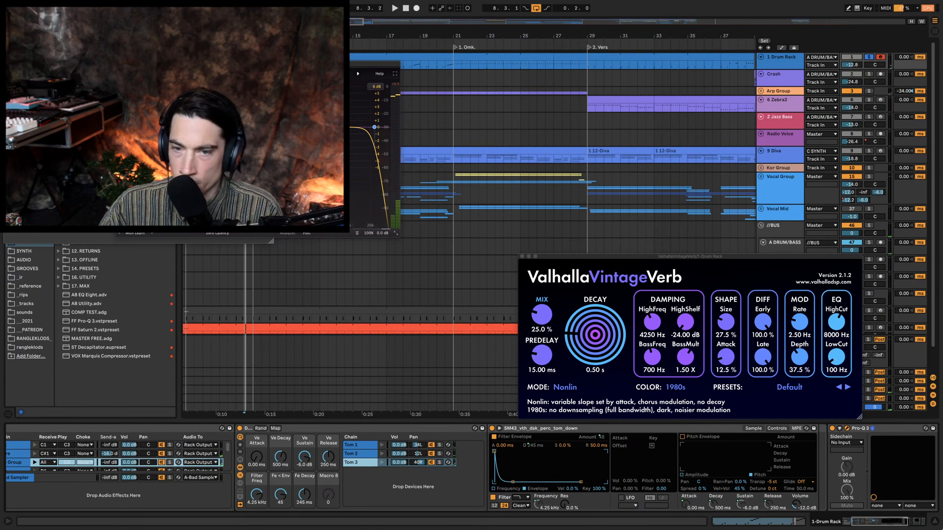
left_click_drag(876, 528, 866, 526)
key("space")
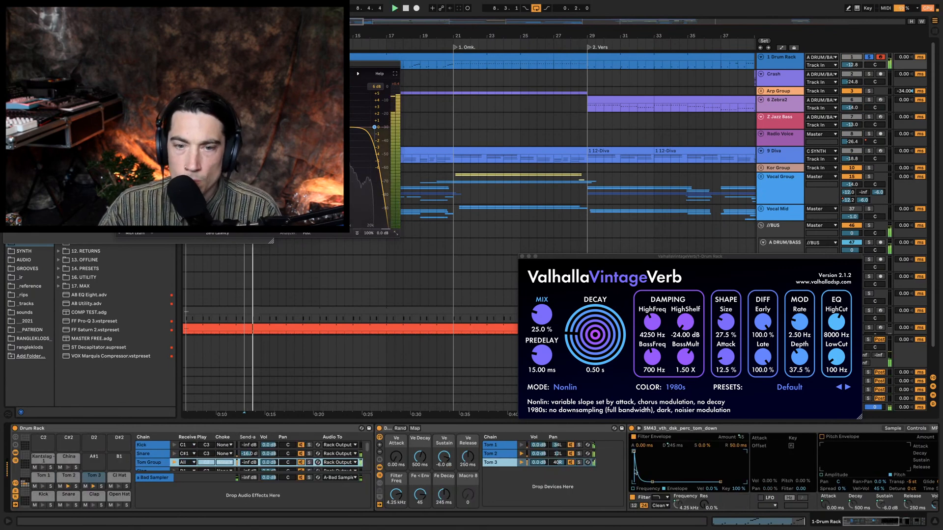
key("ctrl+alt+p")
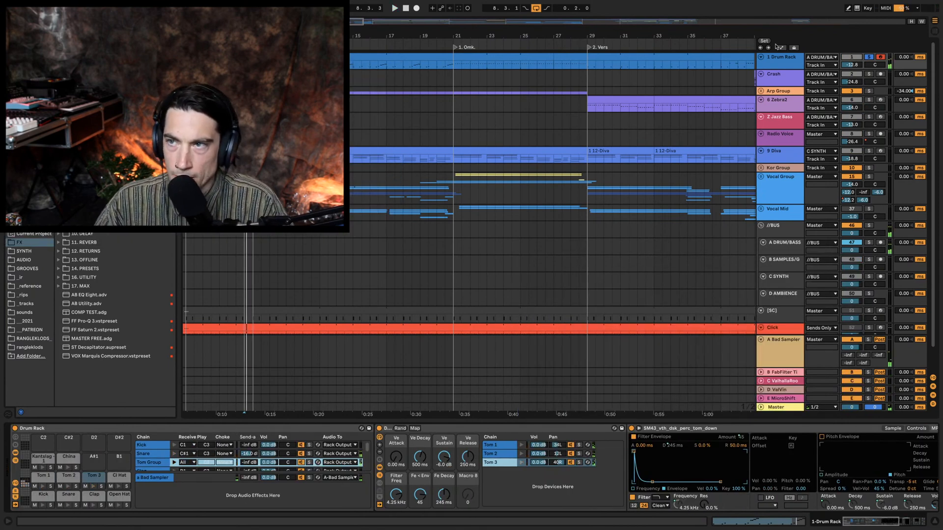
Step: Unsolo the Drum Rack track, set the Snare chain's send a to -20.0 dB and play the full mix without looping
left_click(868, 57)
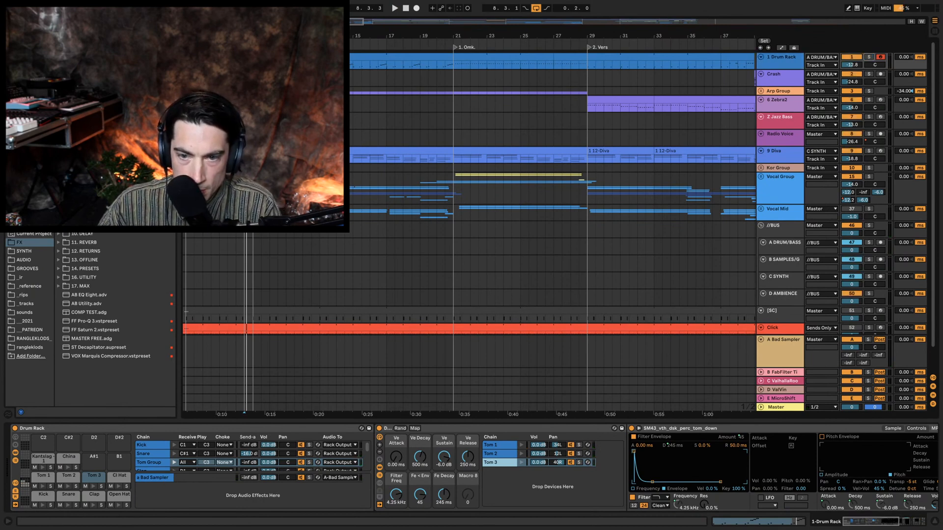
left_click(251, 453)
key("space")
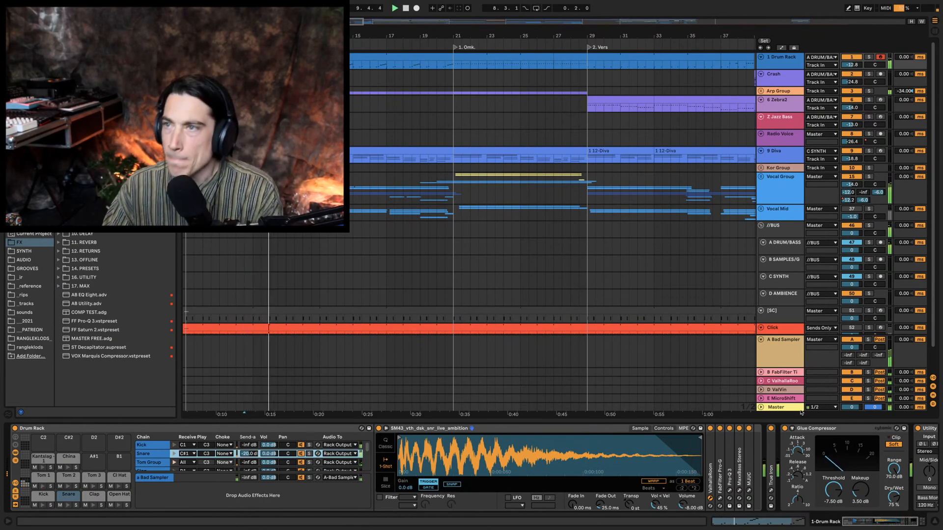
Step: Delete FabFilter Pro-Q 2 from the Vocal Group's effect chain
left_click(796, 179)
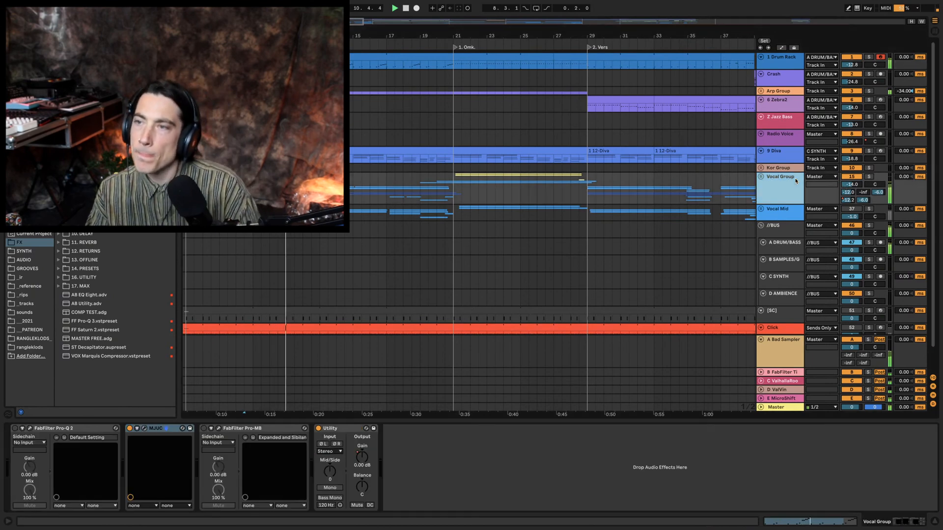
left_click(44, 433)
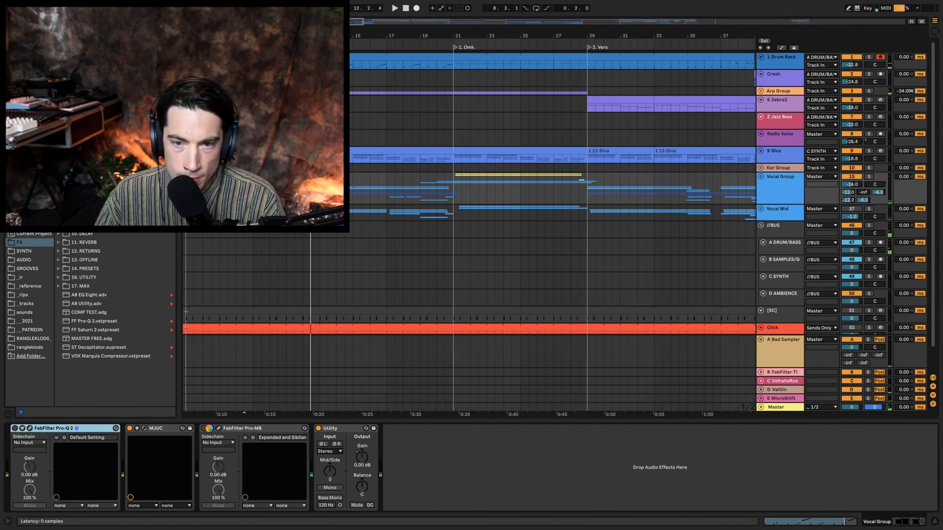
key("Delete")
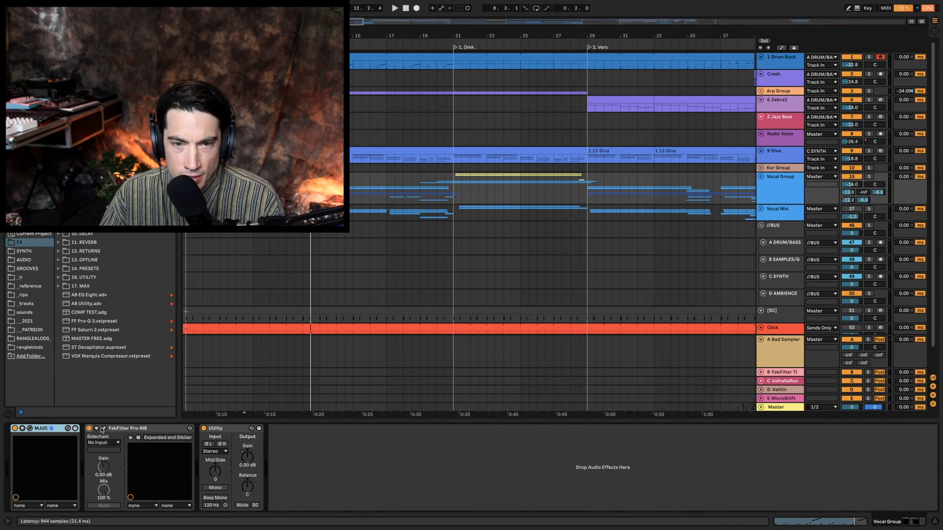
Step: Open FabFilter Pro-MB on the Vocal Group, audition its band compression during playback and delete the device
left_click(103, 429)
left_click(104, 429)
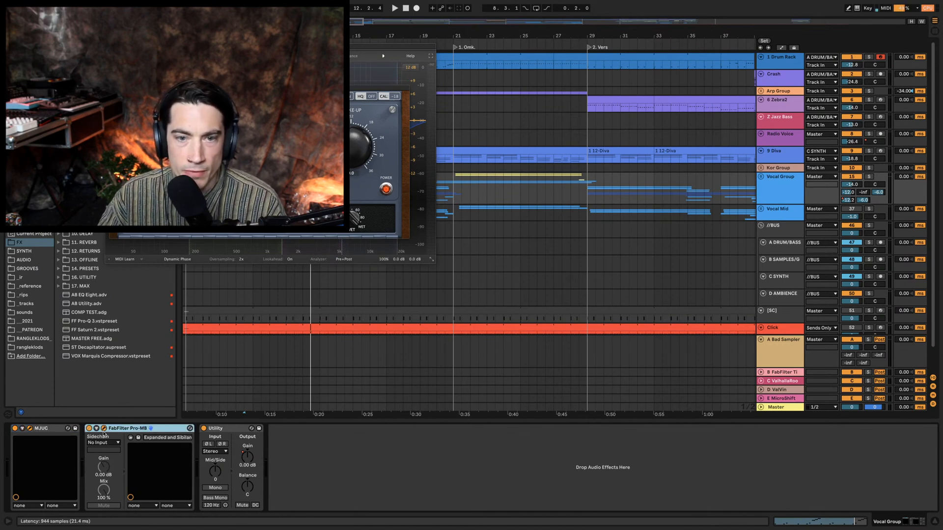
left_click(104, 429)
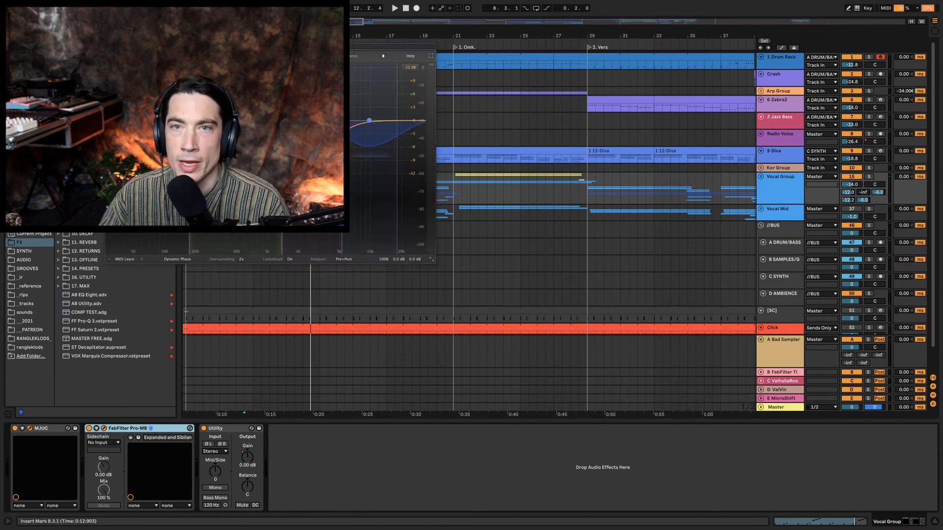
left_click_drag(261, 48, 546, 90)
key("space")
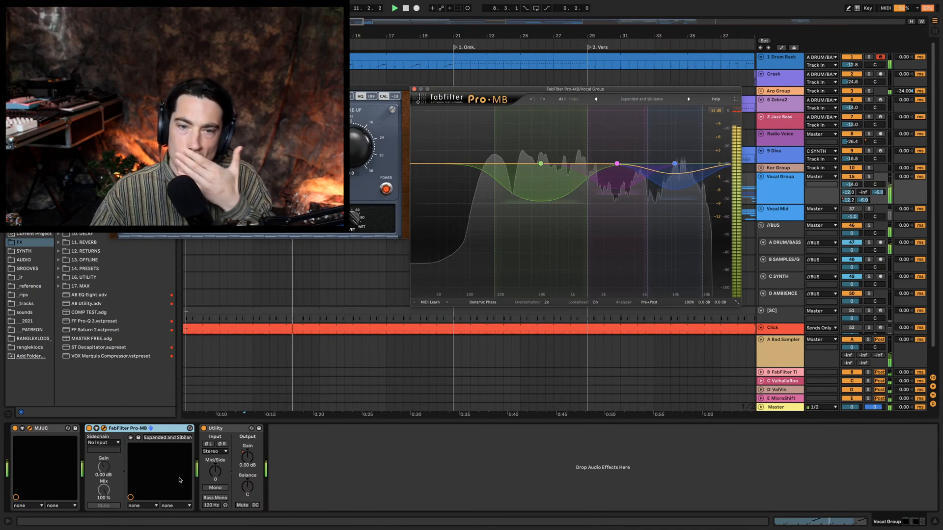
left_click(88, 430)
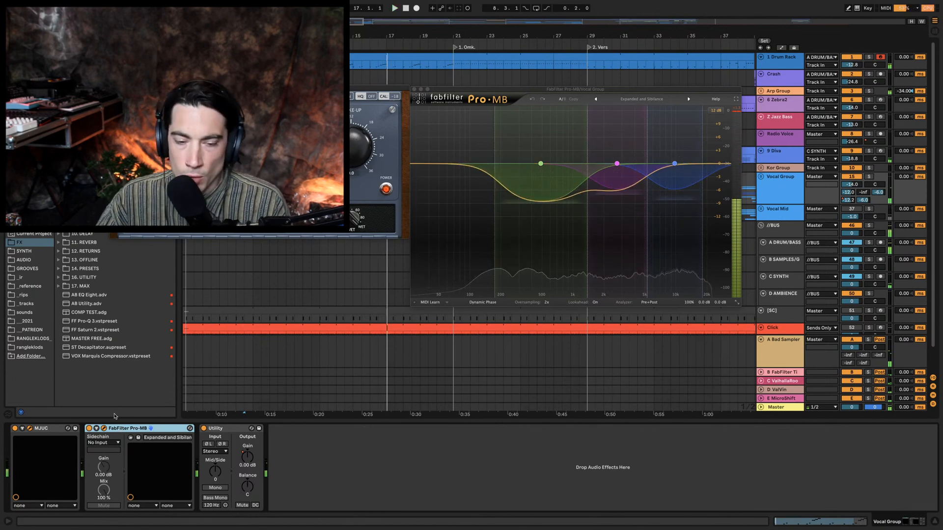
key("Delete")
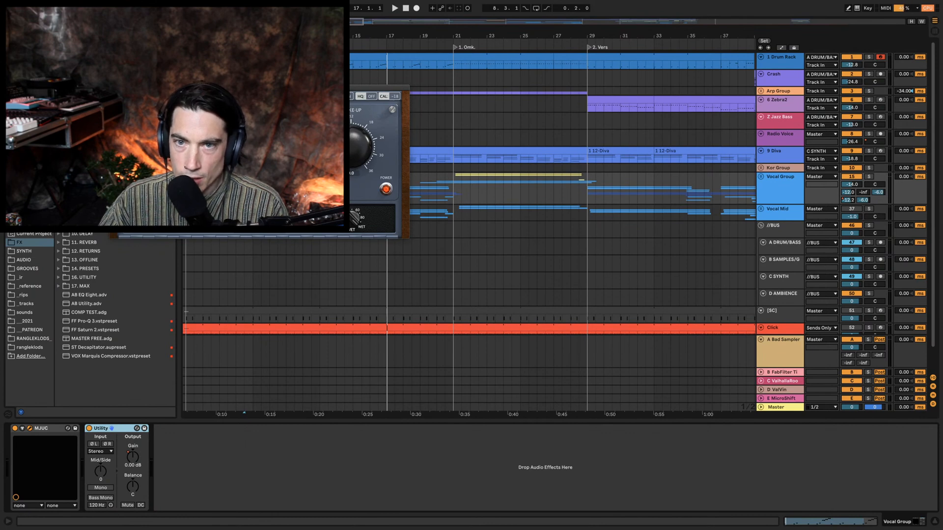
Step: Compare the MJUC compressor's models on the Vocal Group during playback, return to the original one and hide its window
key("space")
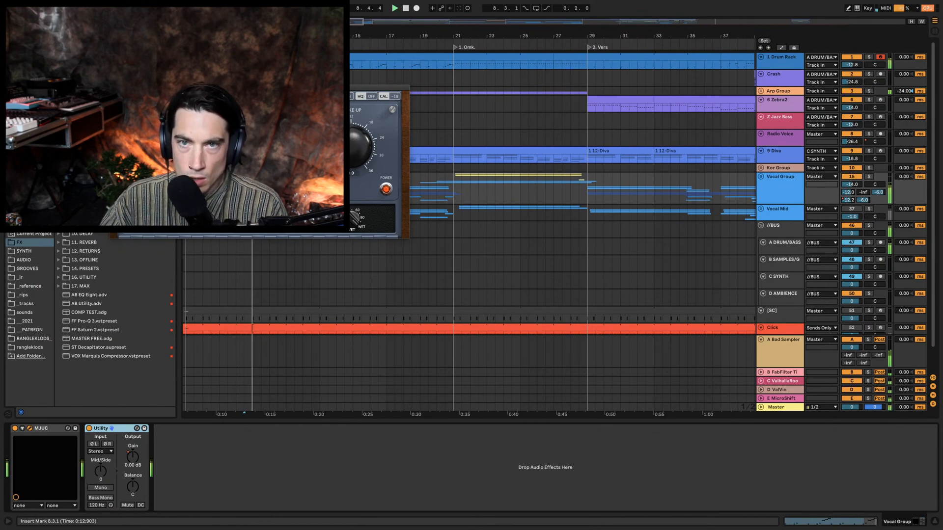
left_click(260, 189)
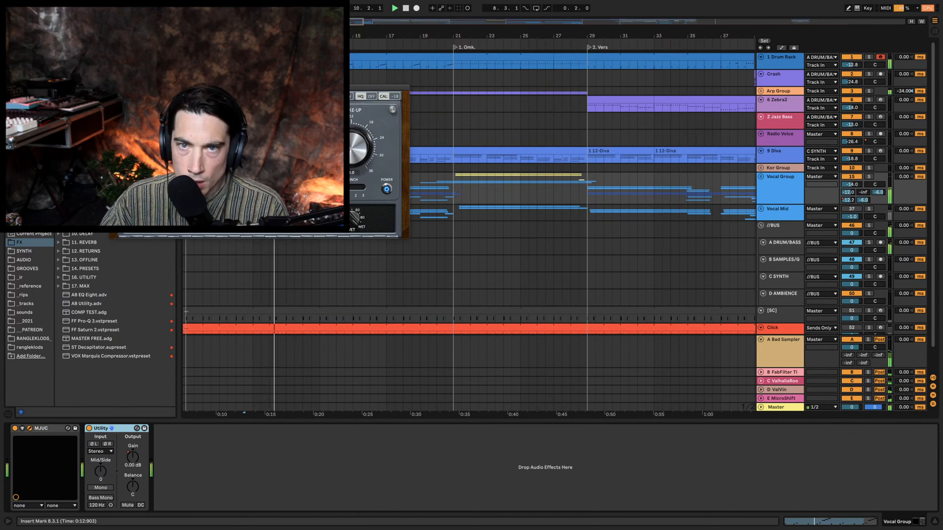
left_click(259, 189)
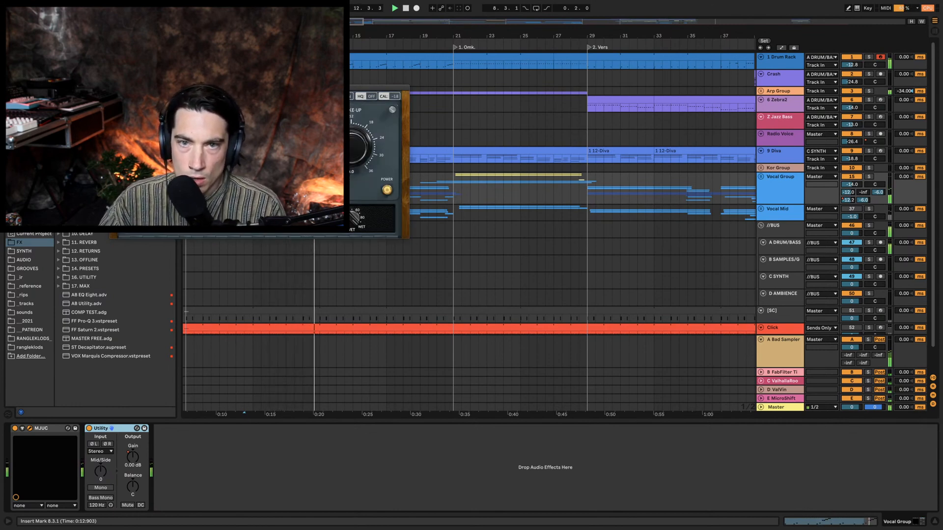
left_click(259, 189)
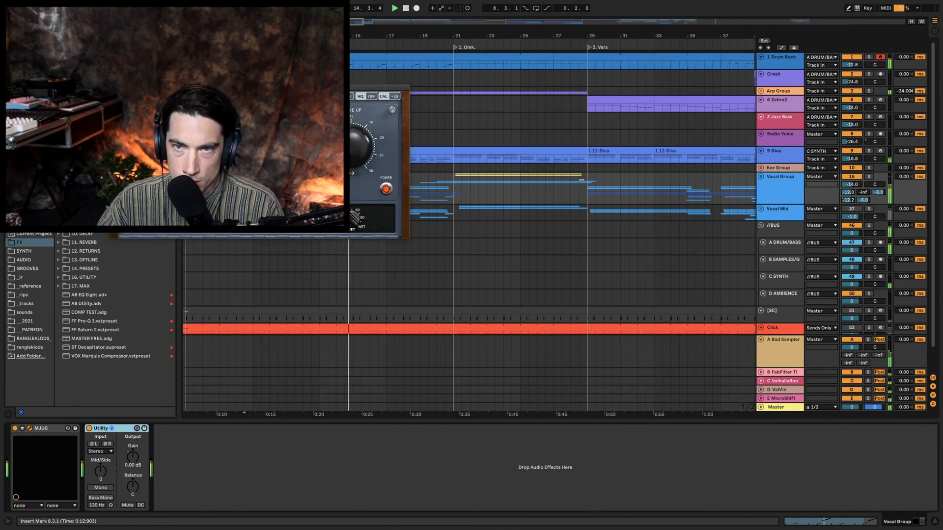
key("super+alt+p")
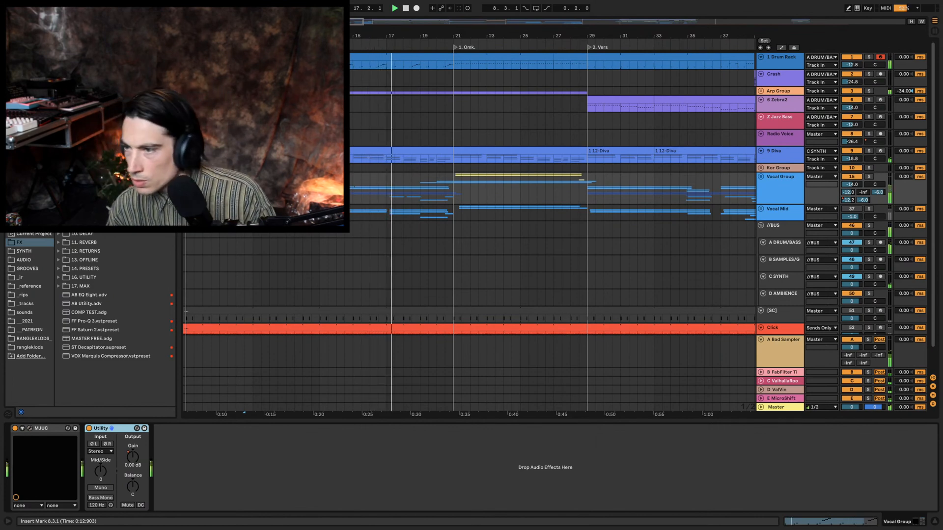
Step: Collapse the A Bad Sampler return track and unfold the Arp Group to show its tracks and devices
double_click(788, 361)
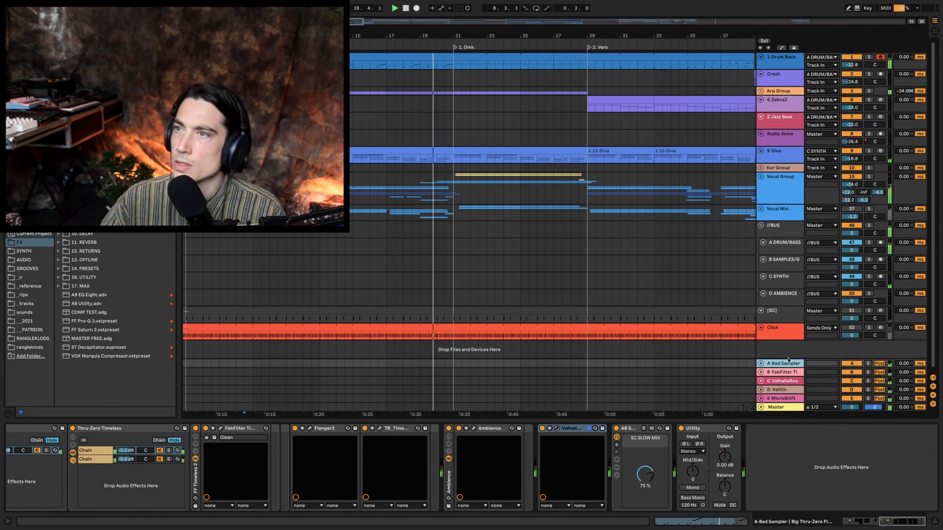
left_click(789, 59)
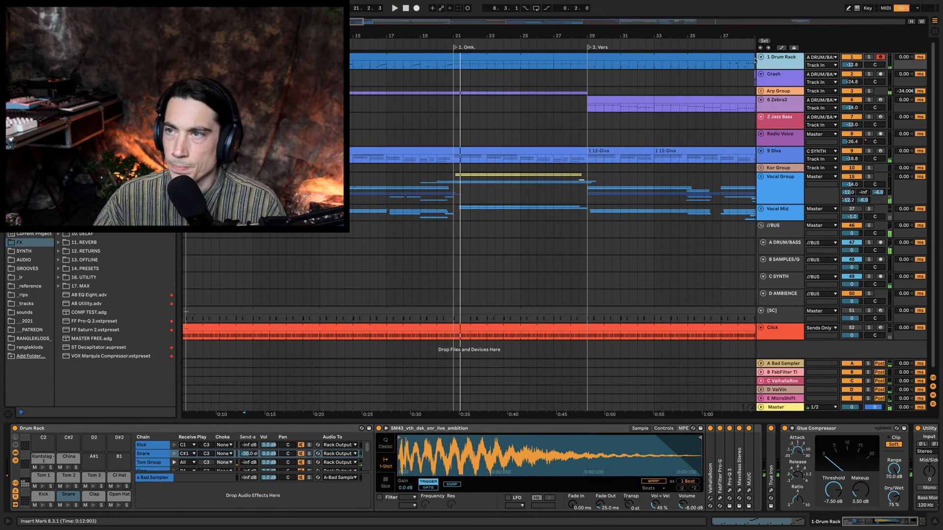
left_click(775, 85)
double_click(778, 92)
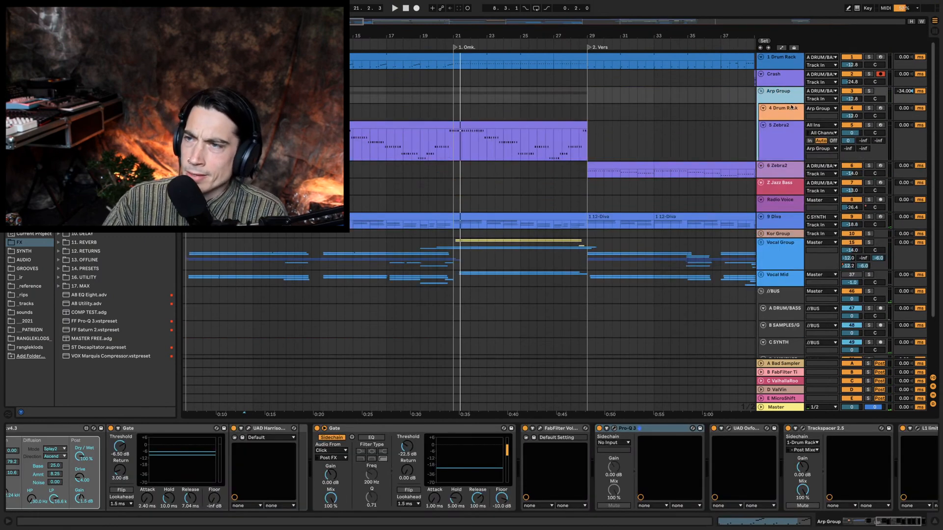
Step: Insert a new MIDI track directly below the 6 Zebra2 track
left_click(787, 116)
left_click(786, 132)
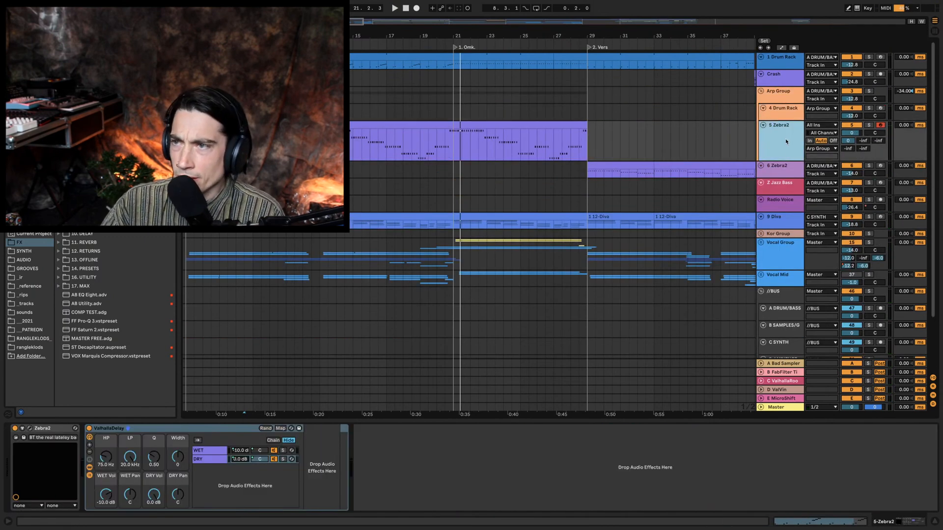
right_click(785, 174)
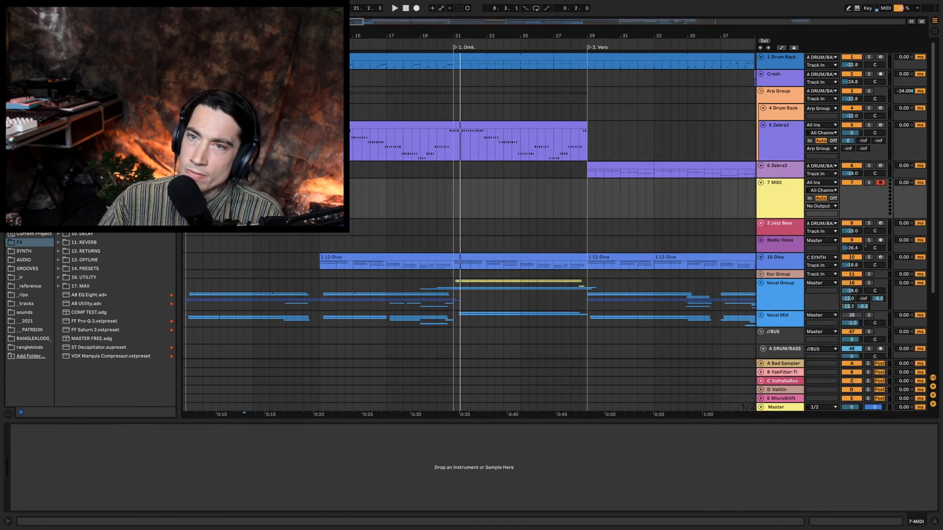
Step: Copy the 5 Zebra2 clips from bar 5 to bar 29 onto the new MIDI track and mute the Arp Group
mouse_move(499, 36)
left_mouse_down()
mouse_move(532, 36)
mouse_move(499, 29)
left_mouse_up()
left_click(499, 125)
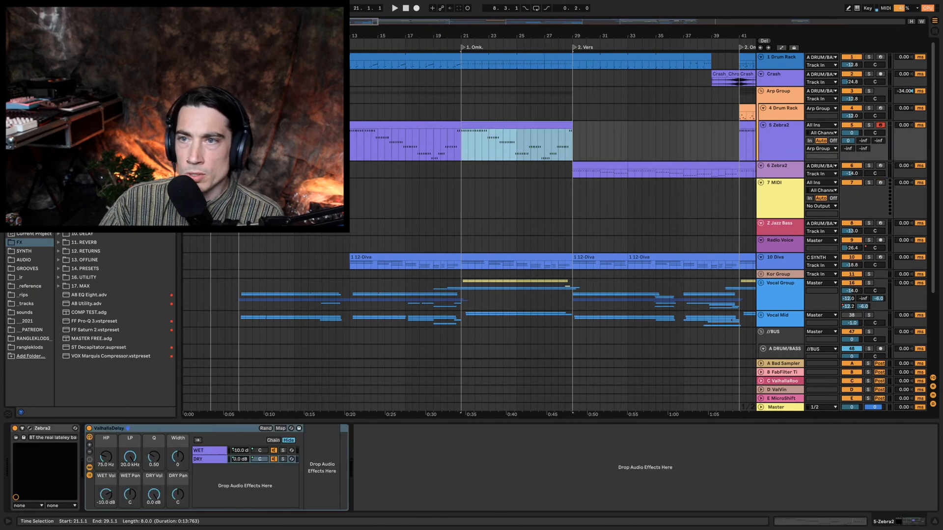
left_click(437, 125, "shift")
left_click_drag(437, 125, 436, 183)
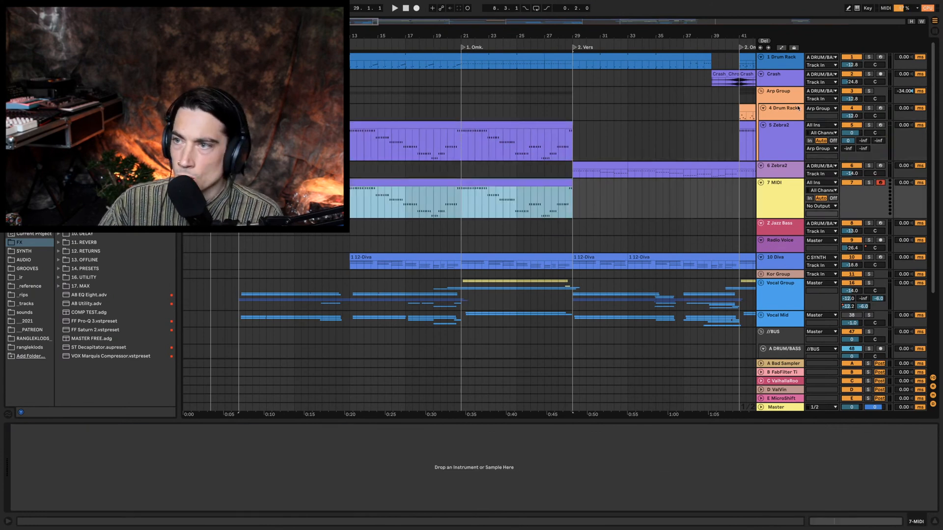
left_click(851, 98)
left_click(851, 92)
Step: Load the DIVA Juno Classic synth preset from the SYNTH folder onto the new MIDI track and start playback
left_click(779, 200)
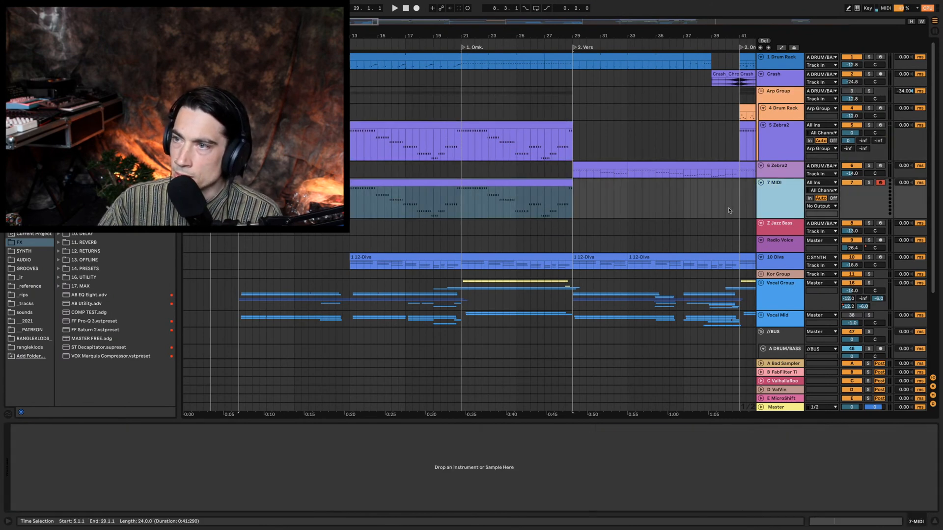
left_click(30, 252)
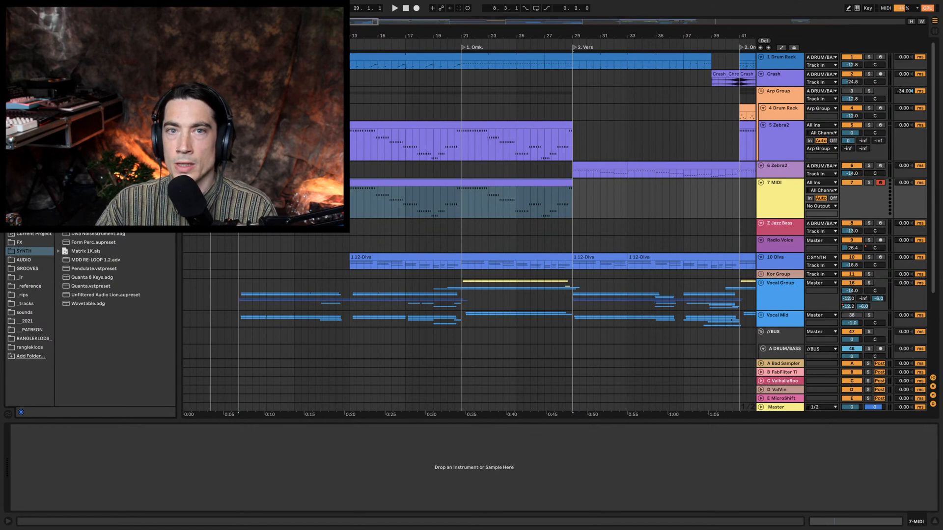
scroll(115, 319, "up", 5)
scroll(116, 319, "up", 2)
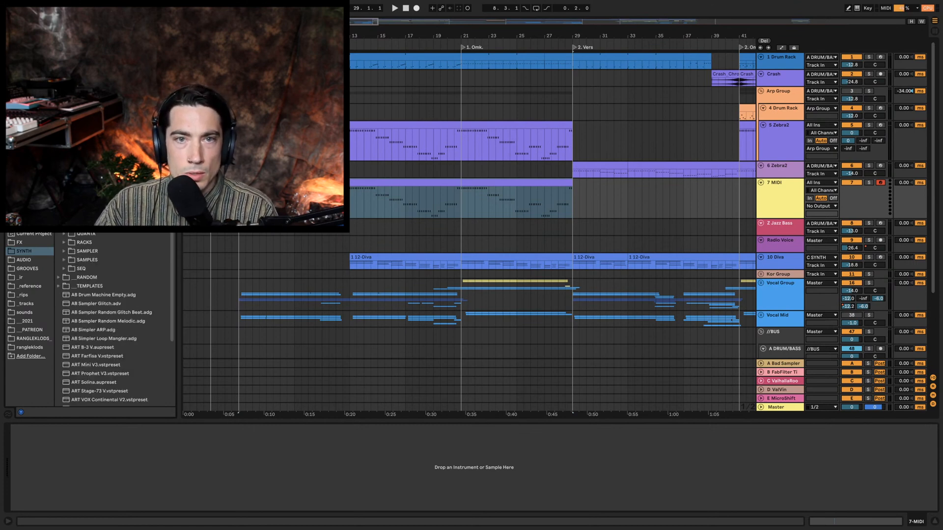
scroll(115, 319, "up", 4)
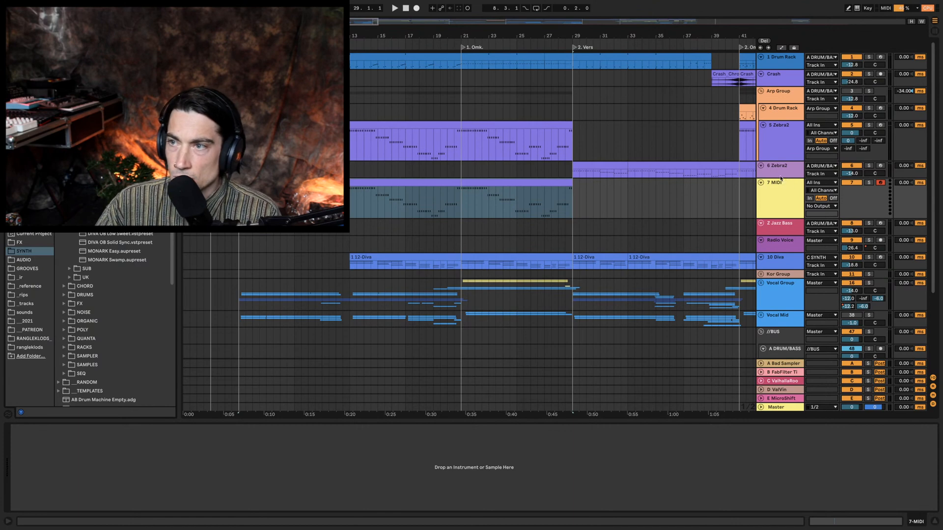
key("space")
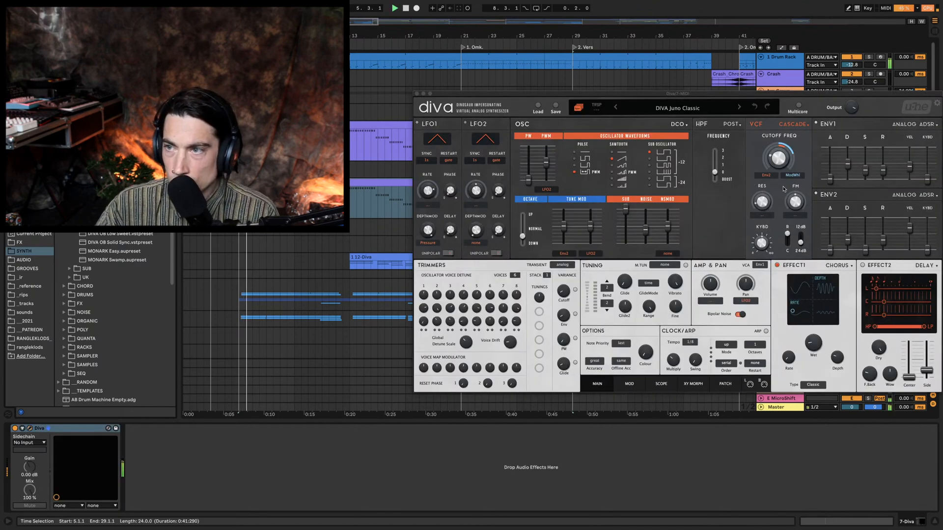
Step: Hide Diva's window, then set the Diva track's volume to -10 dB and its A Bad Sampler send to -5 dB
key("super+w")
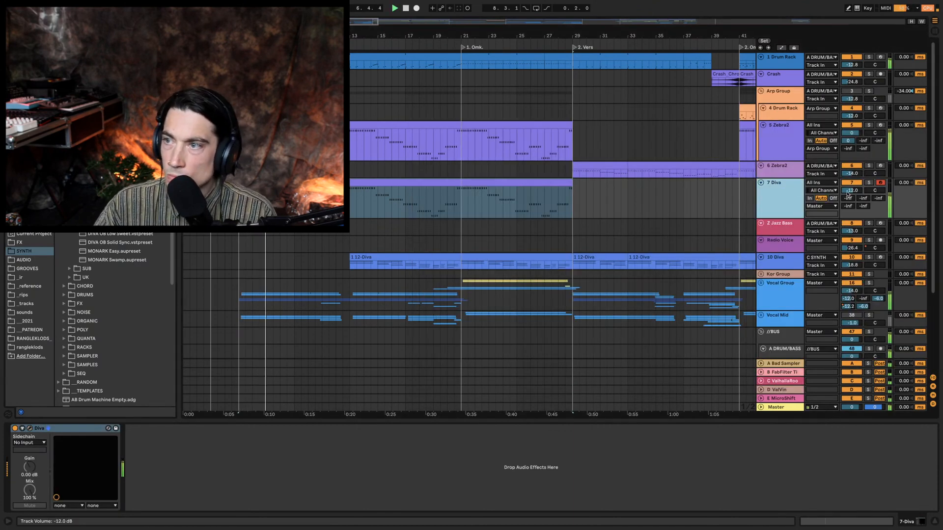
left_click_drag(851, 190, 851, 189)
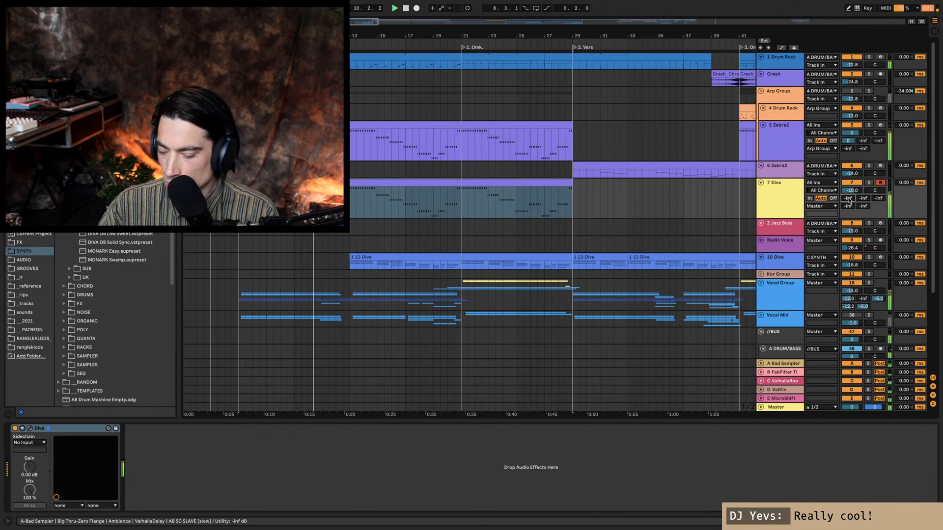
left_click_drag(849, 200, 849, 199)
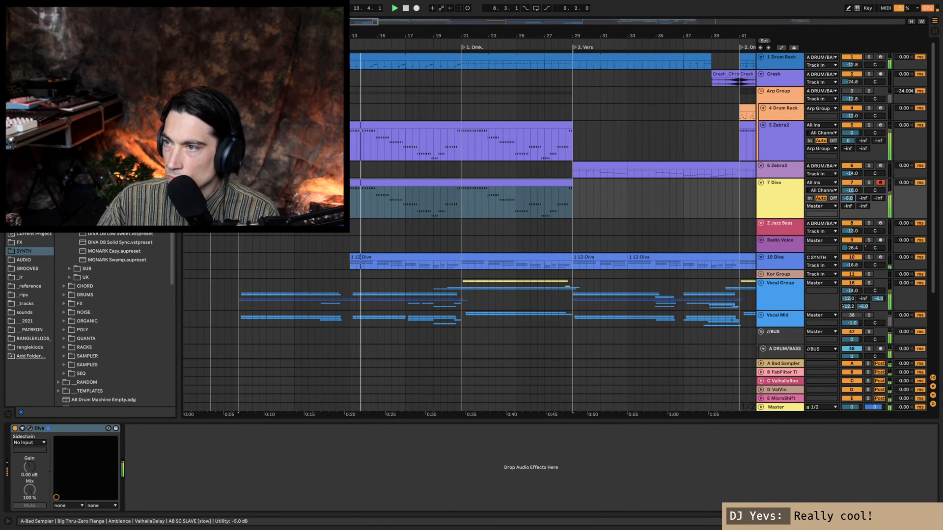
Step: Open the Diva track's MIDI clip to show its notes
left_click(537, 180)
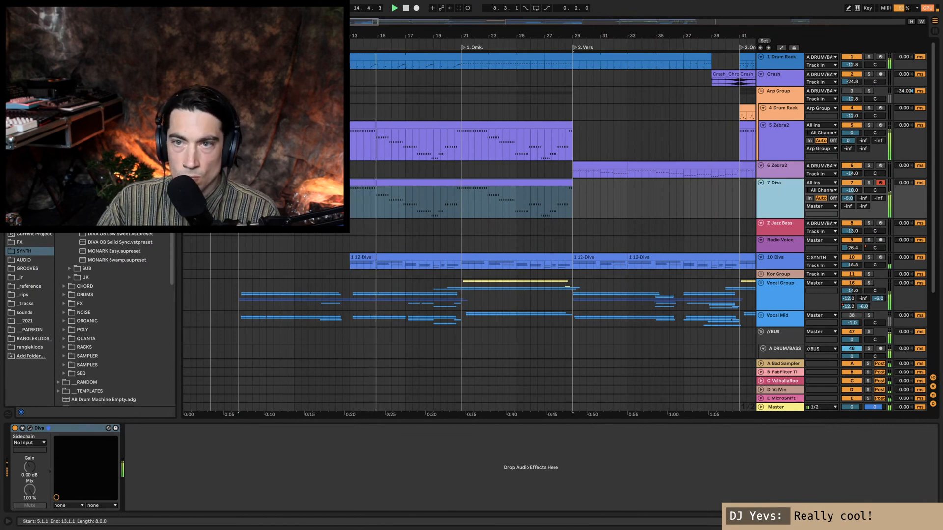
double_click(538, 180)
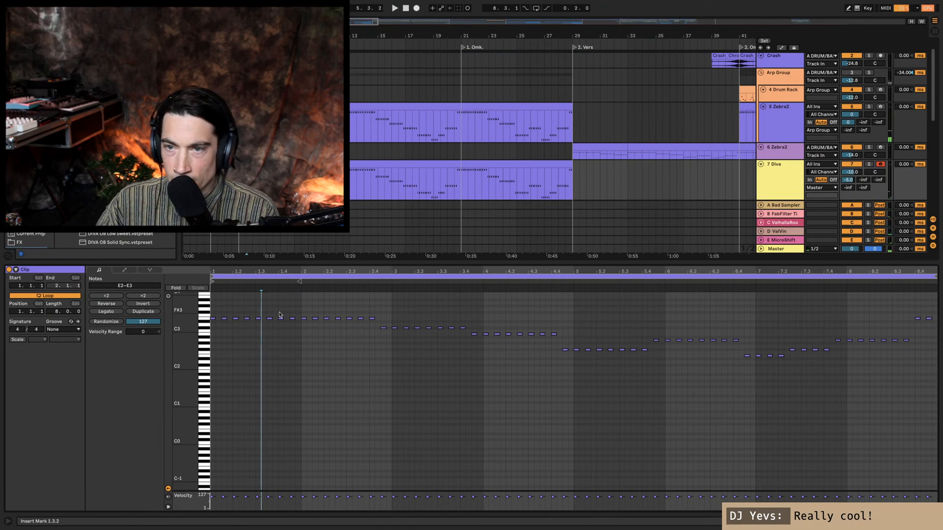
Step: Copy the Arp Group's effect chain, starting with Bass Mangler, onto the Diva track
left_click(776, 82)
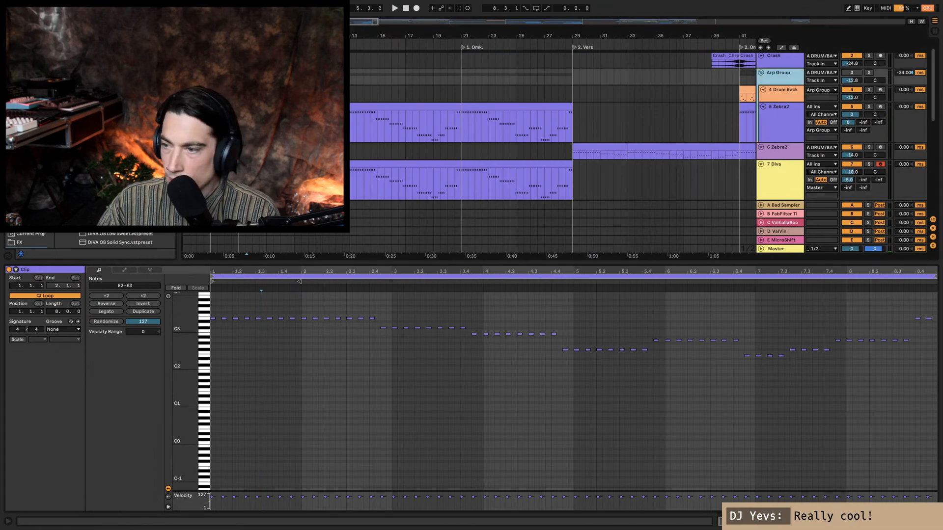
key("shift+Tab")
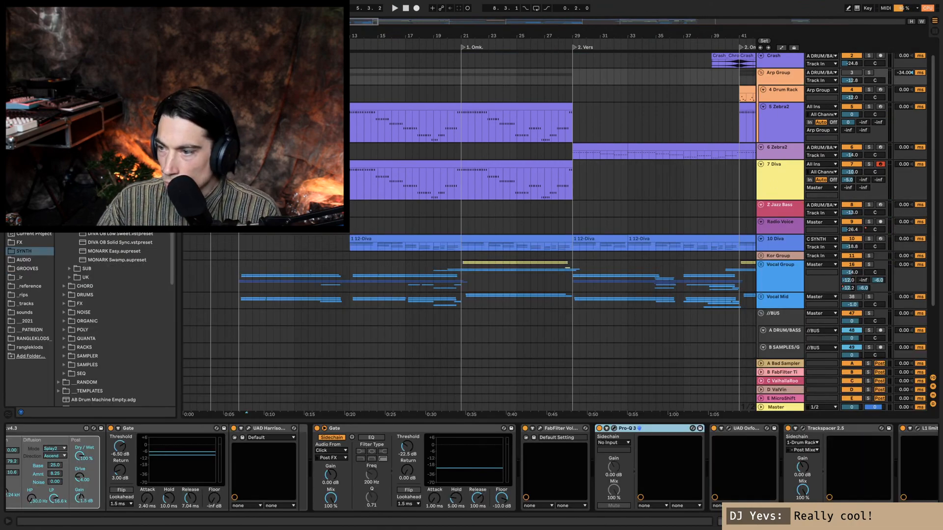
scroll(60, 426, "left", 10)
left_click(27, 429)
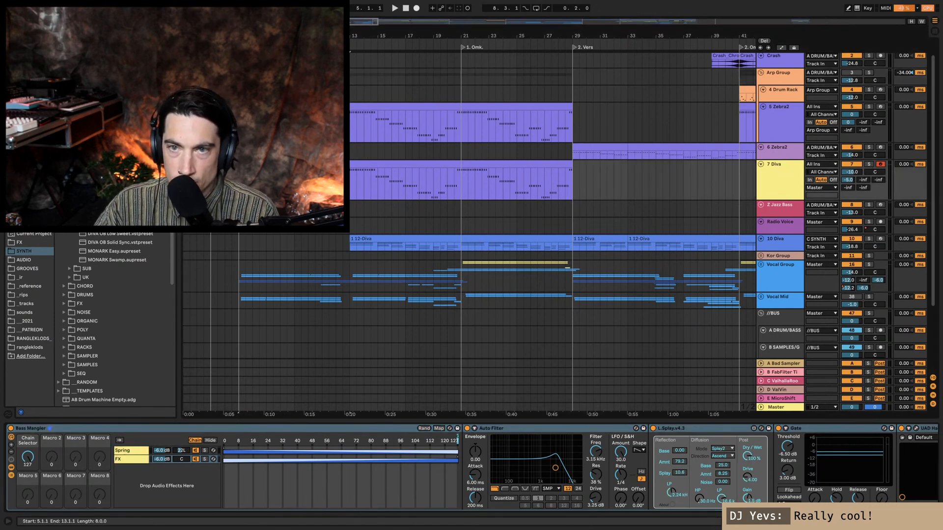
Step: Solo the Diva track, compare its copied effect chain on and off during playback, and leave the chain bypassed
key("space")
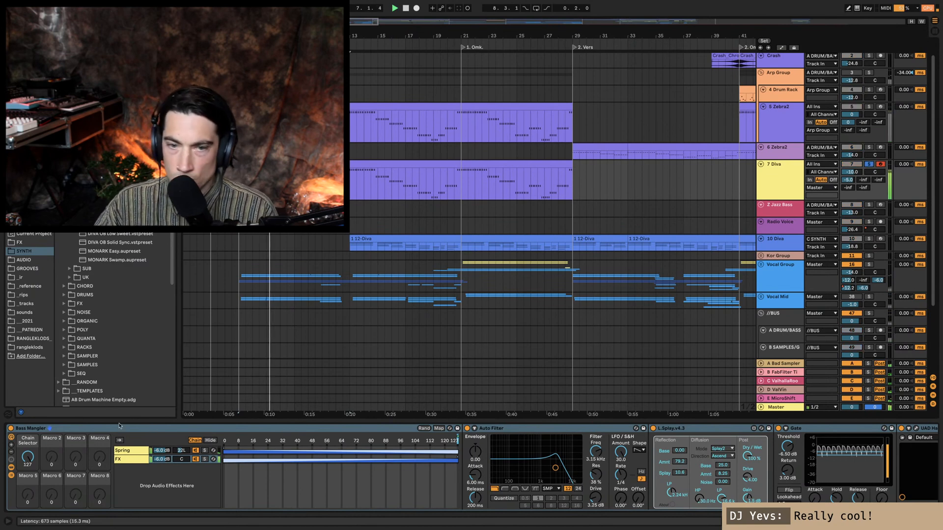
left_click(11, 428)
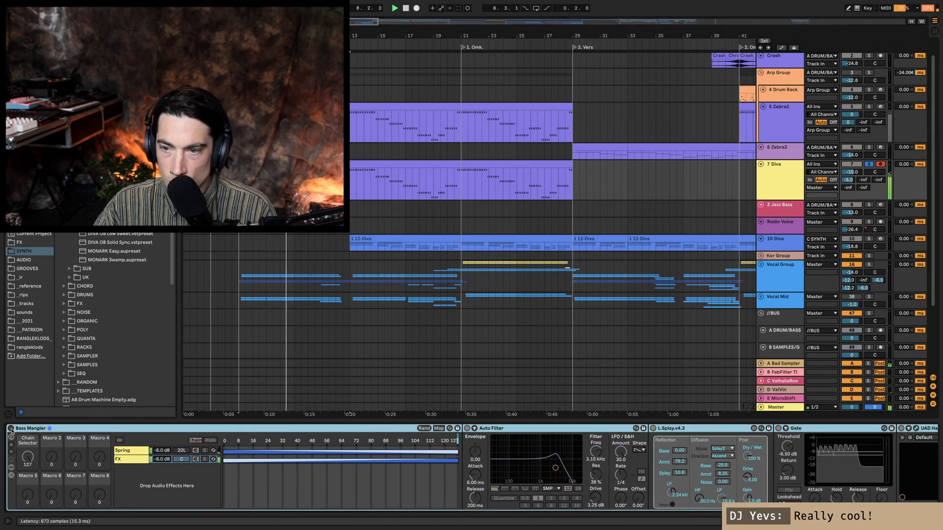
left_click(11, 429)
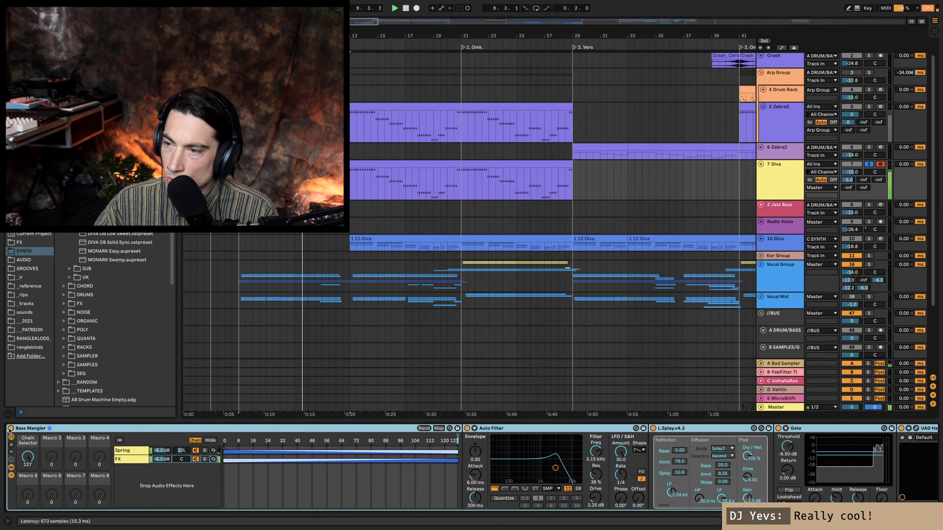
left_click(10, 429)
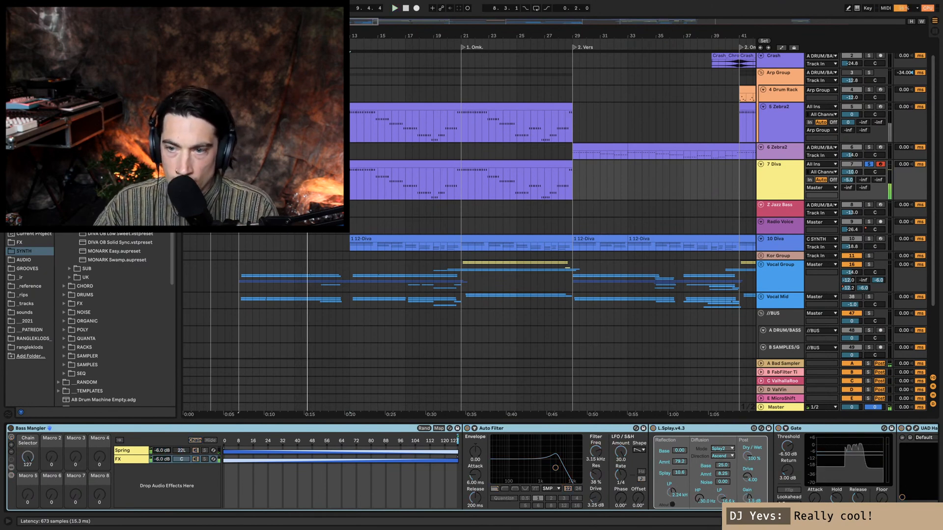
key("space")
Step: Shift all notes in the Diva clip an eighth note later and duplicate the first E3 note to 1.1.1
key("shift+Tab")
left_click(263, 379)
key("super+a")
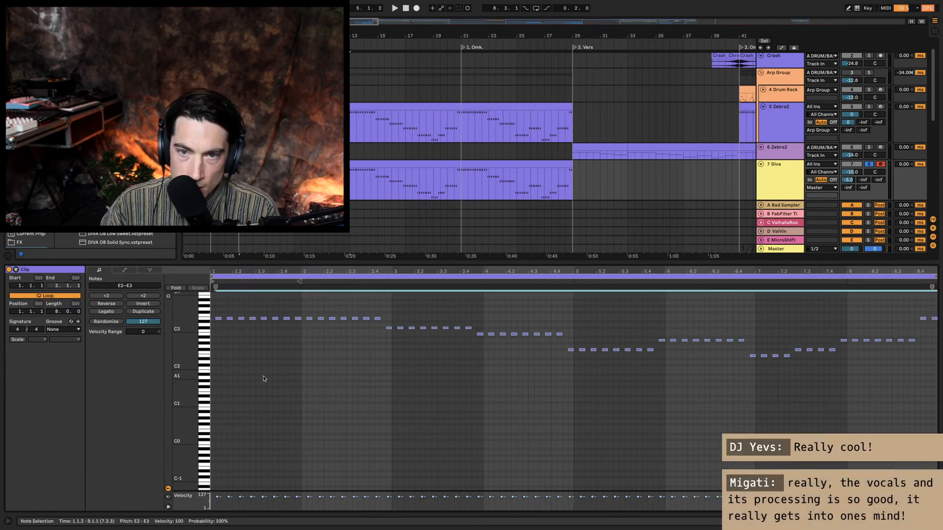
key("Right")
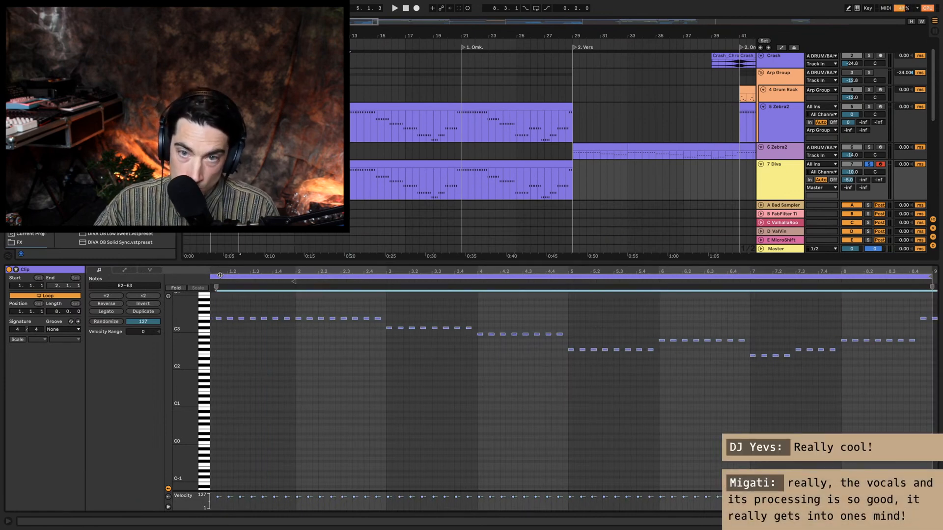
left_click(232, 332)
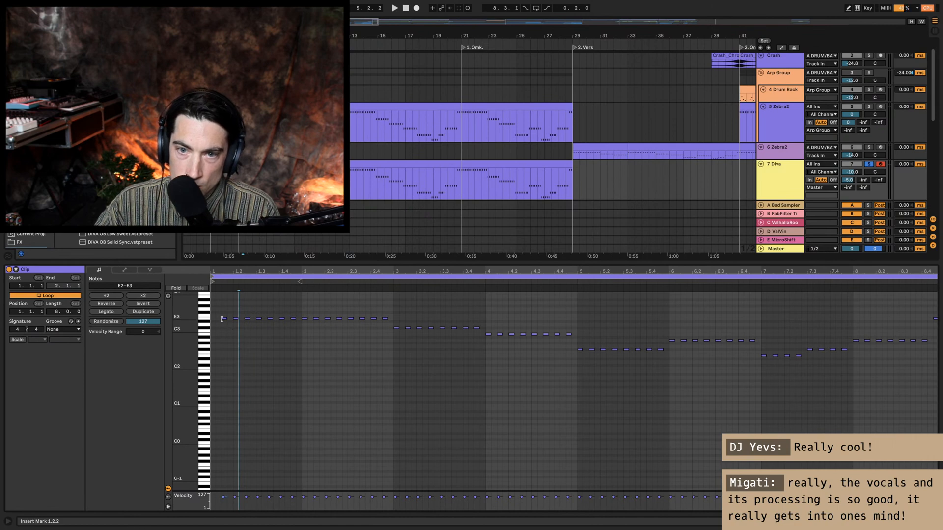
left_click(224, 319)
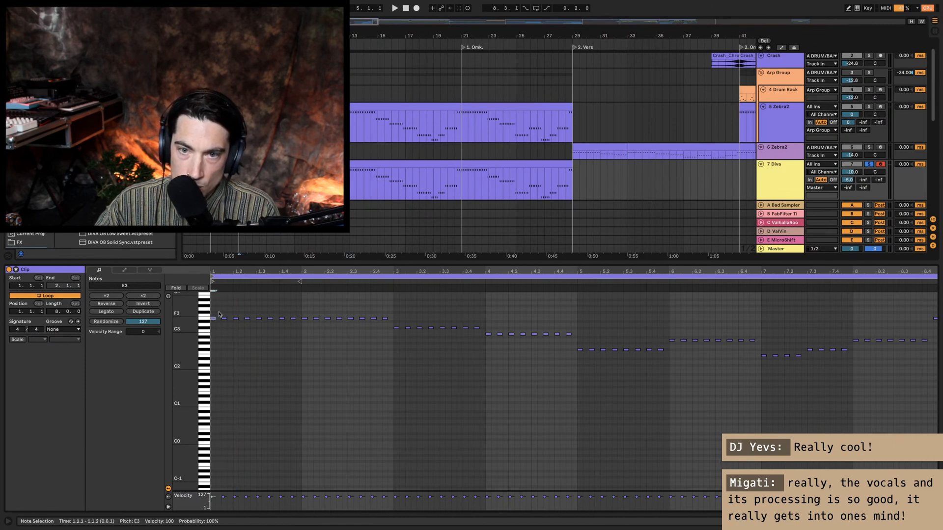
Step: Remove the note overhanging the Diva clip's end at bar 9 and lower the last remaining note to A2
left_click_drag(882, 277, 881, 273)
left_click(934, 332)
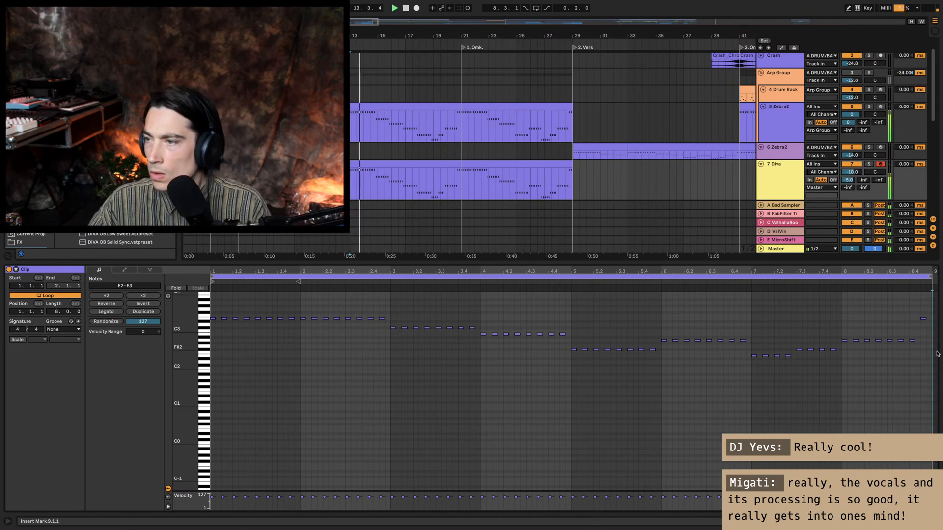
left_click_drag(925, 335, 923, 309)
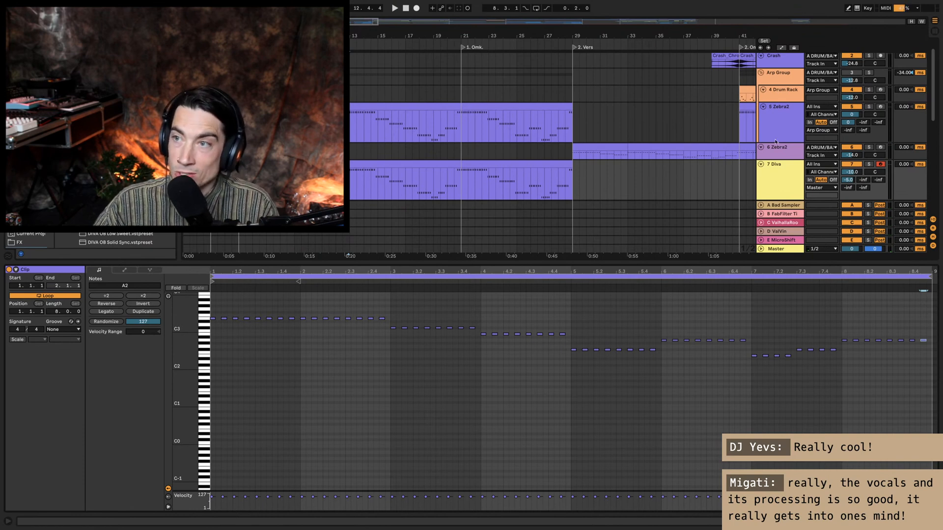
Step: Audition the Diva track in playback and inspect the filter cutoff modulation in its synth window, hiding the window again
left_click(870, 276)
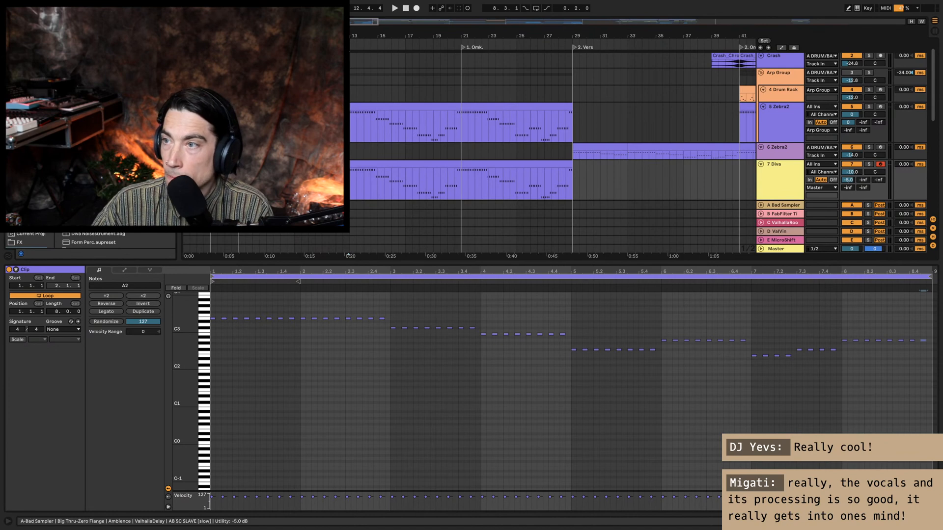
left_click(774, 180)
key("space")
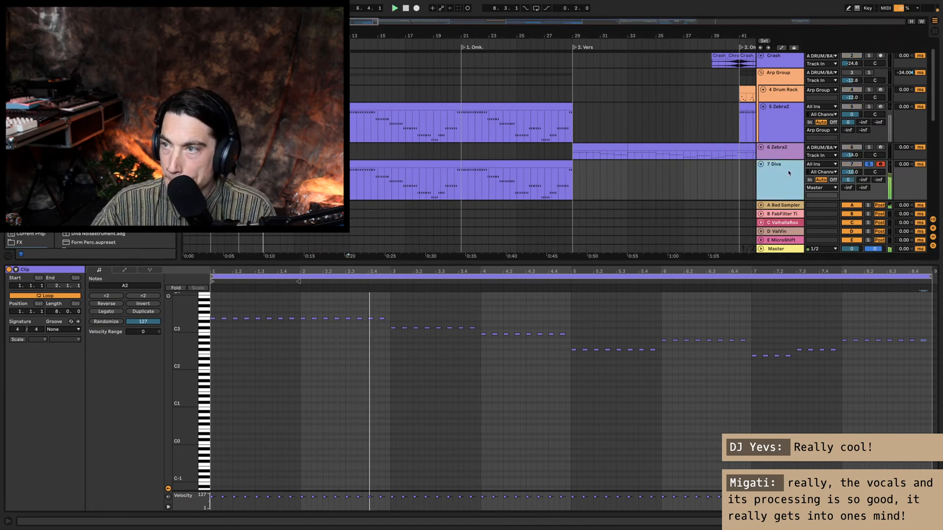
key("super+alt+p")
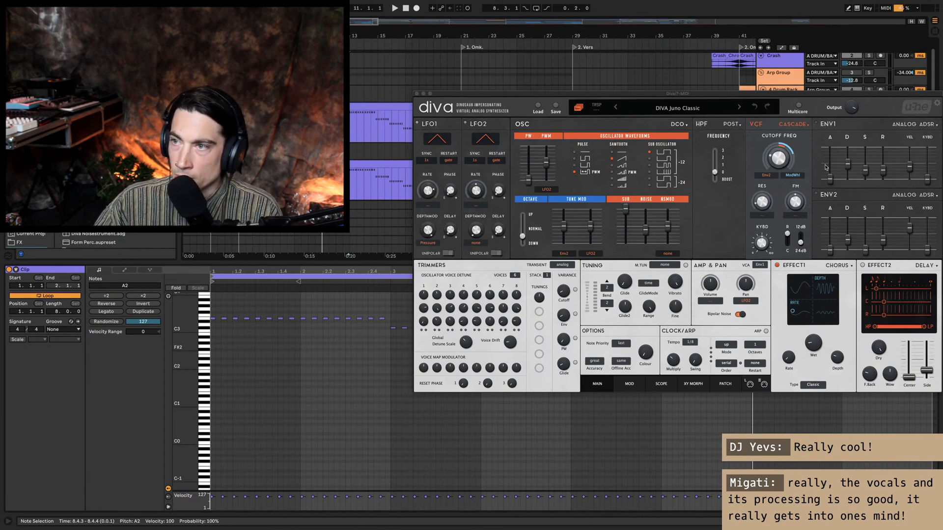
left_click(772, 175)
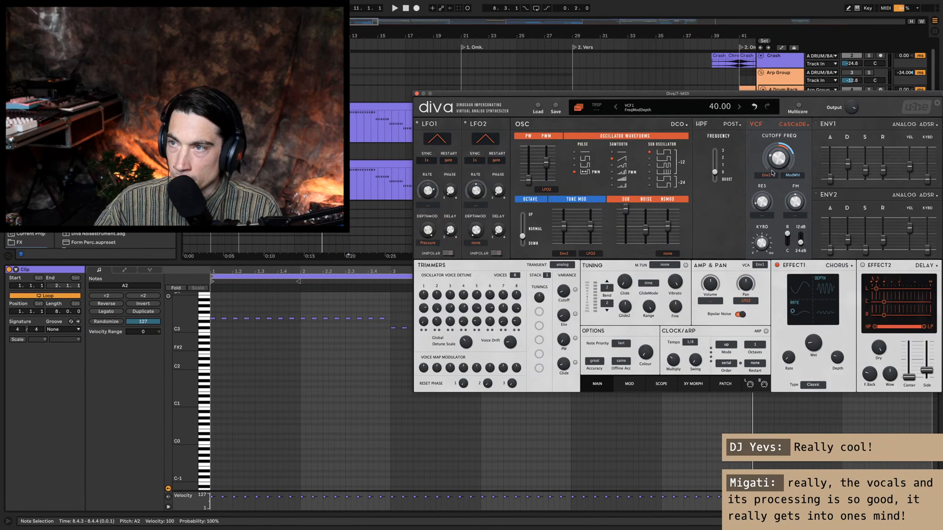
key("space")
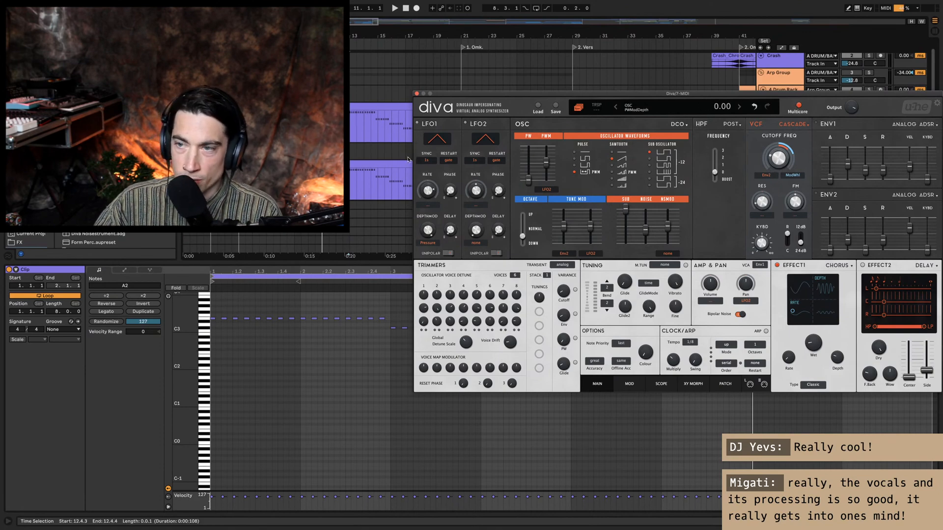
key("super+alt+p")
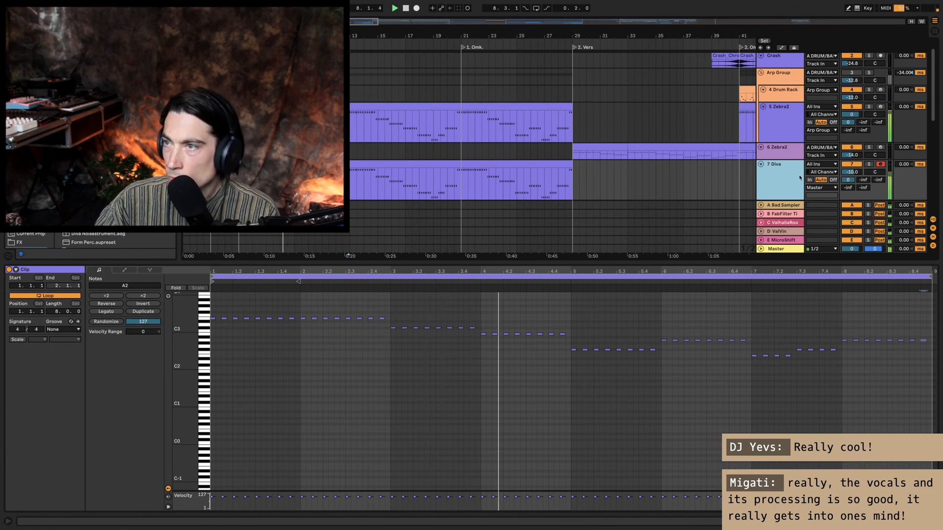
Step: Solo the Diva track and set its B and C sends to -6 dB
left_click(862, 181)
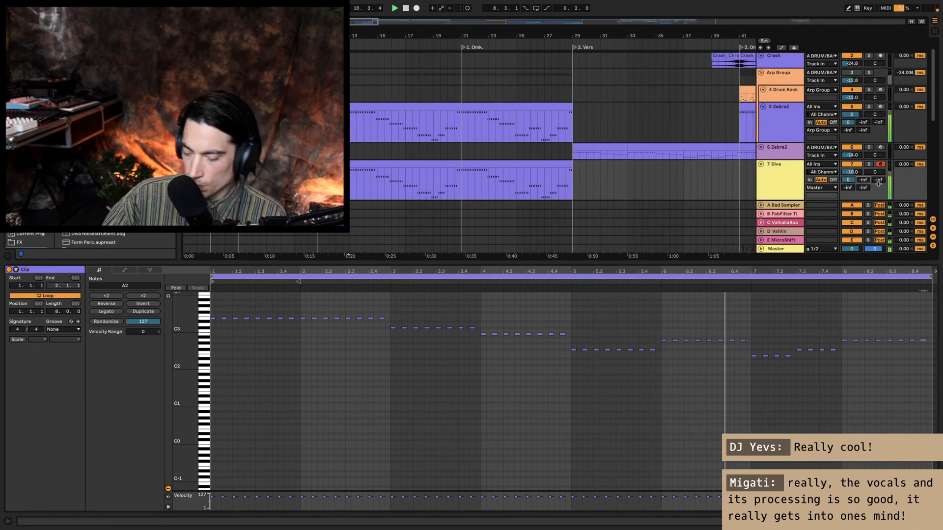
left_click_drag(864, 180, 864, 155)
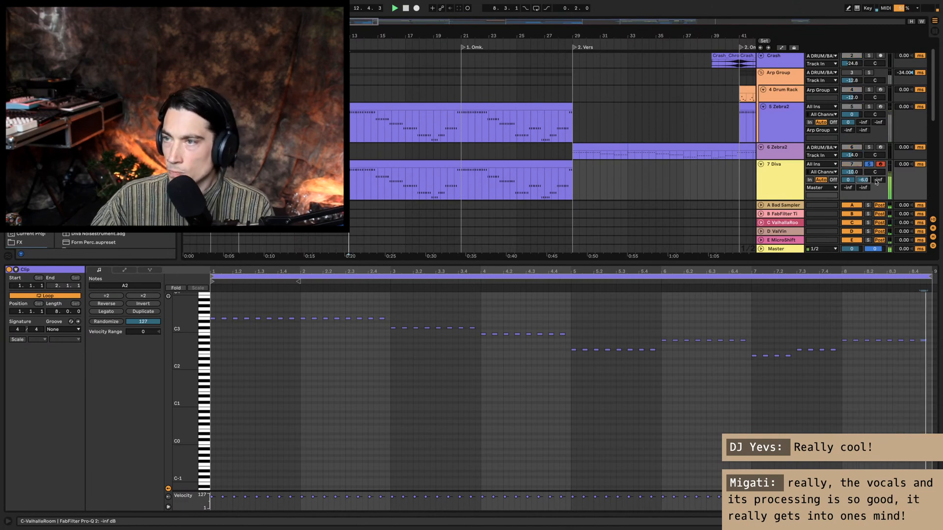
type("-6")
key("Return")
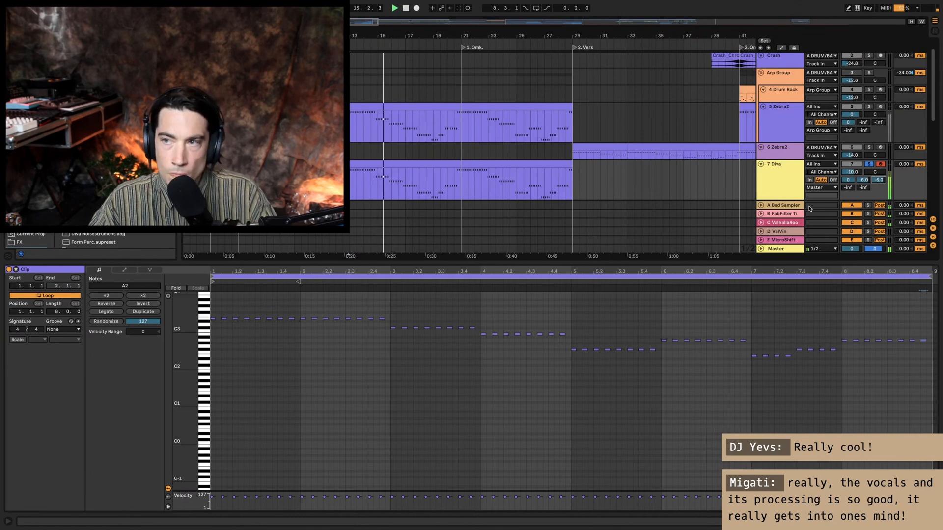
Step: Return the Diva track's C and E sends to -inf
left_click_drag(878, 180, 878, 211)
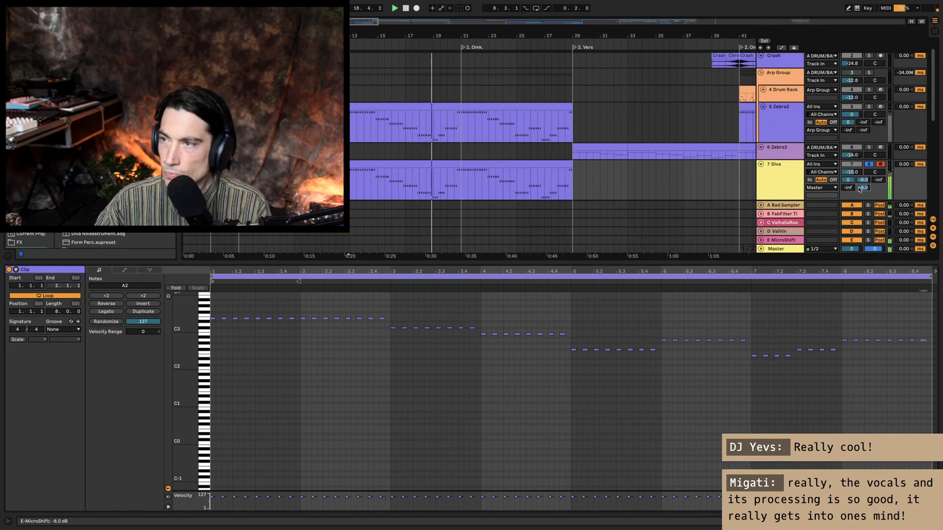
left_click_drag(859, 191, 860, 196)
key("Delete")
left_click(793, 178)
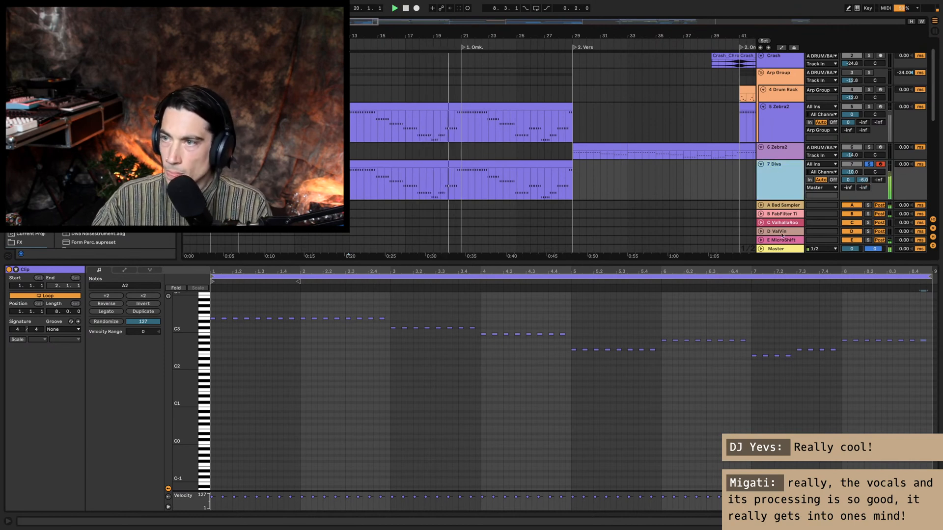
Step: Remove the Ambience reverb from the device chain of the Bad Sampler return track
left_click(796, 205)
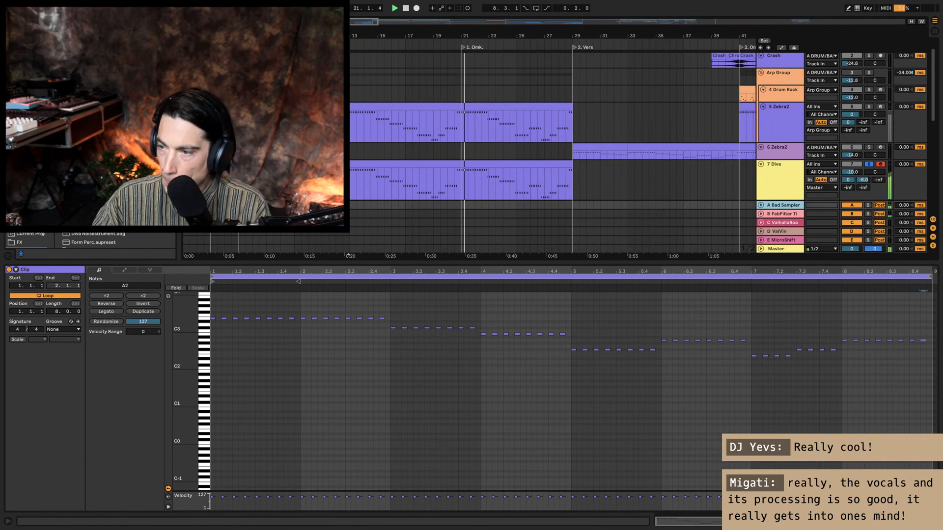
key("shift+Tab")
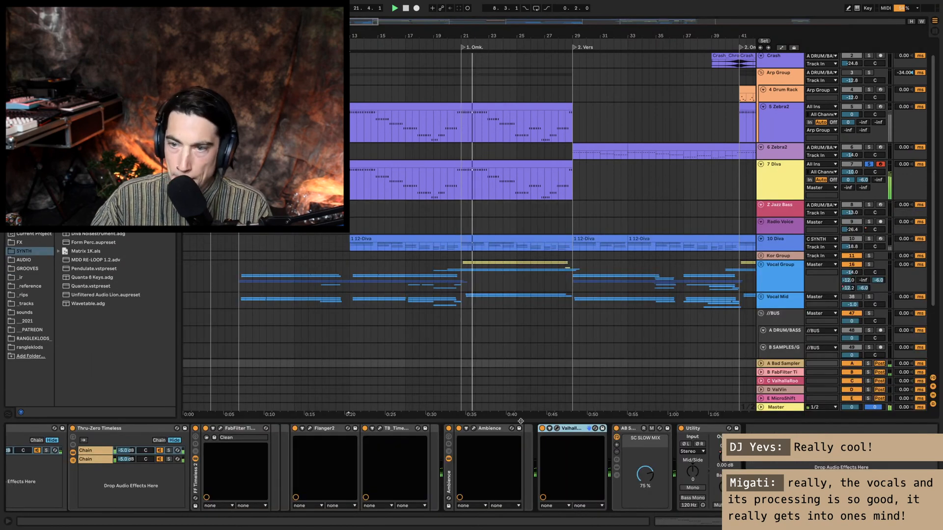
left_click(449, 429)
left_click(473, 428)
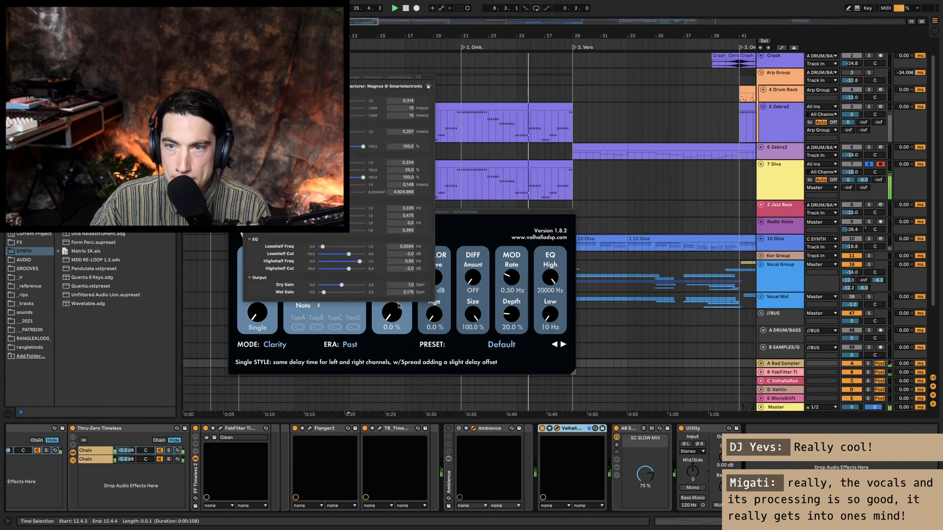
left_click(448, 479)
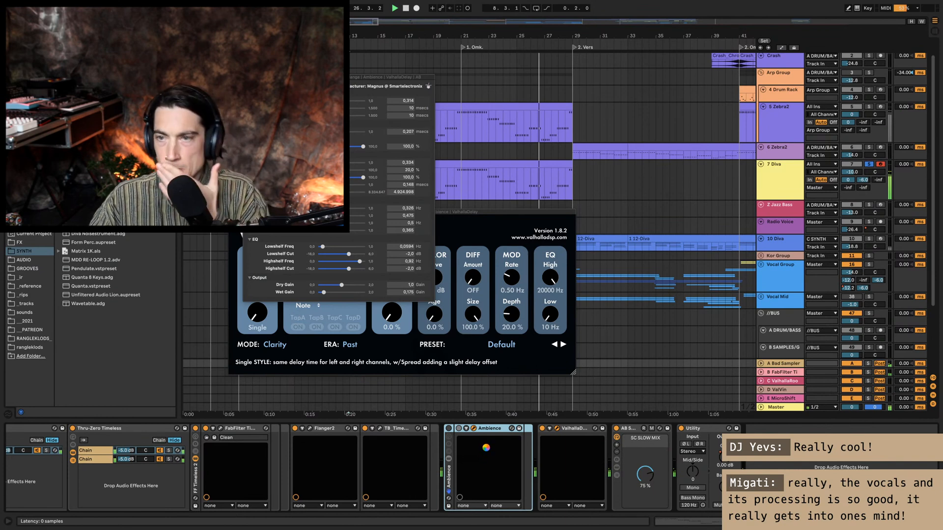
key("Delete")
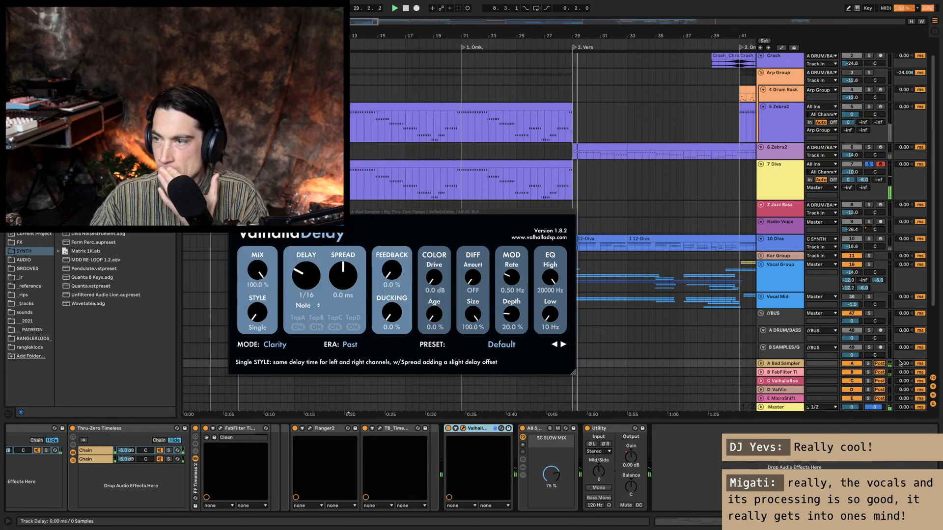
Step: Try a dotted 1/32 delay time in ValhallaDelay on the Bad Sampler return
key("2")
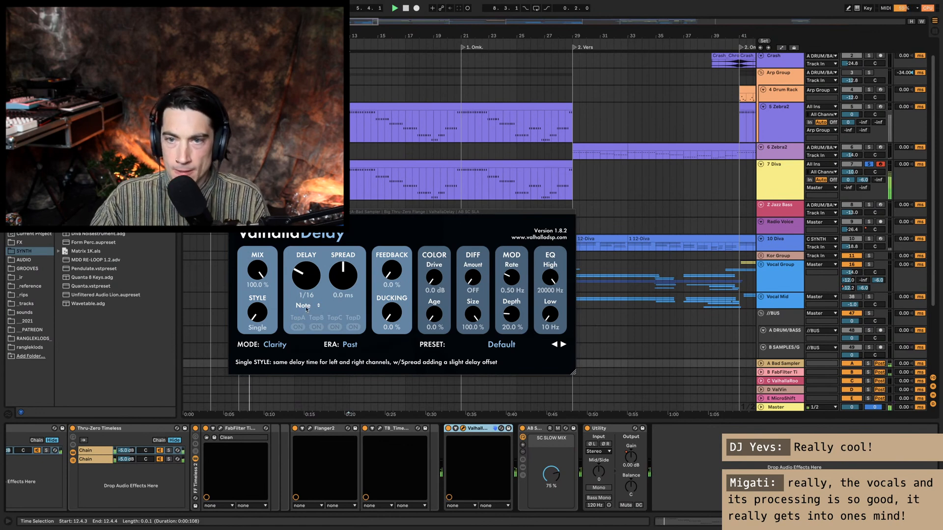
left_click(306, 308)
left_click(306, 320)
left_click(305, 309)
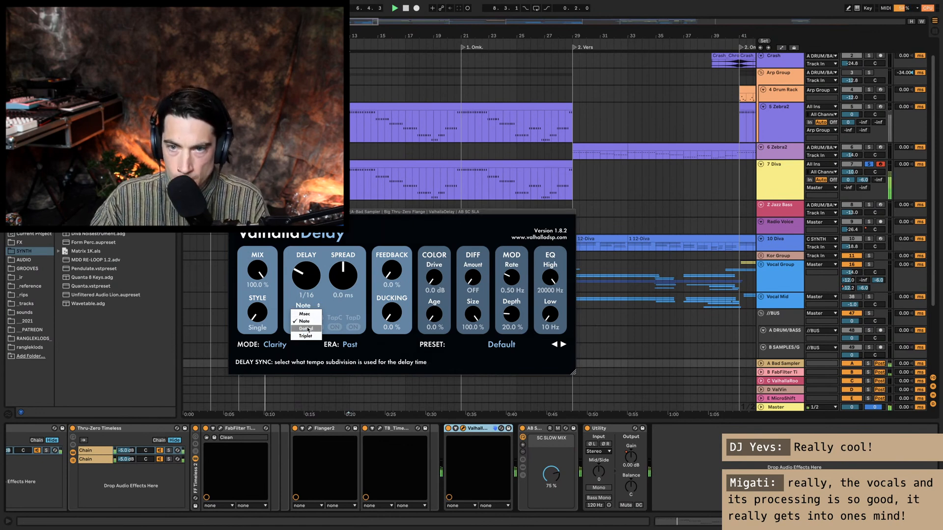
left_click(306, 328)
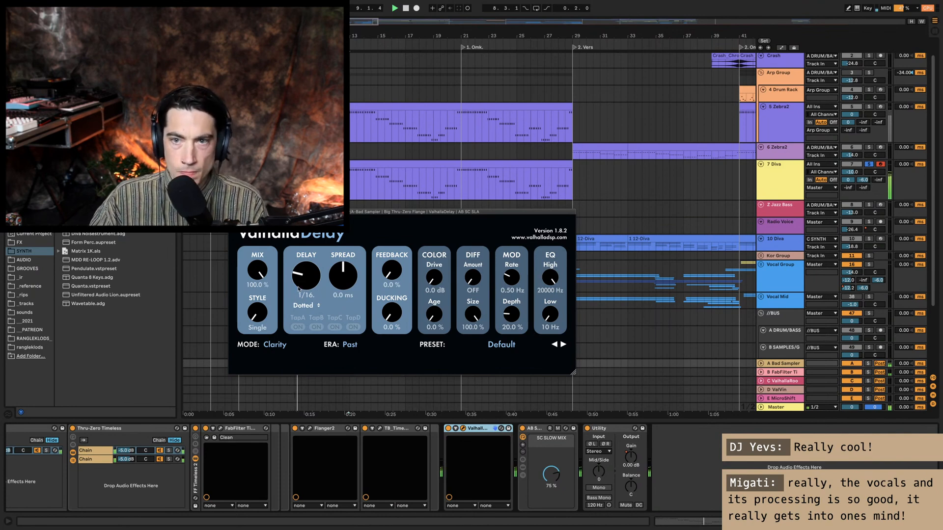
left_click_drag(298, 289, 310, 286)
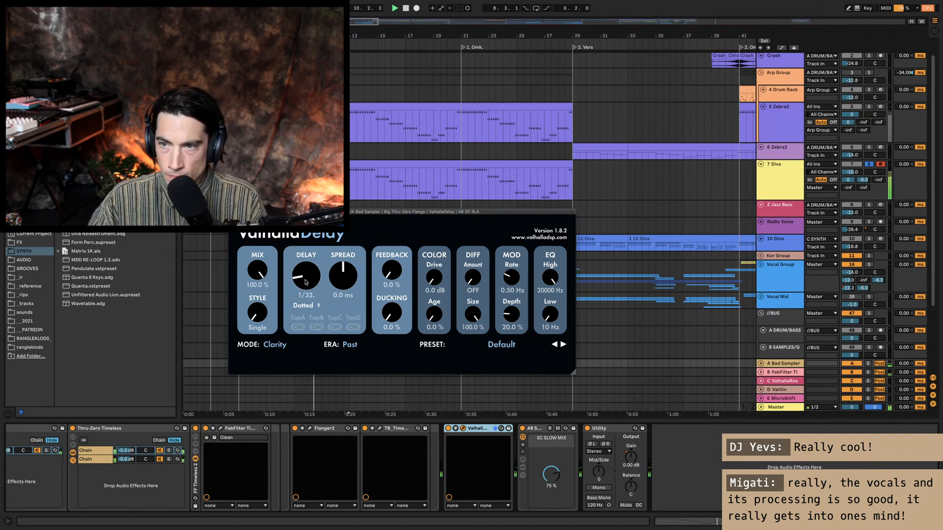
Step: Set ValhallaDelay back to Note sync with a 1/16 delay time
left_click(309, 307)
left_click(314, 322)
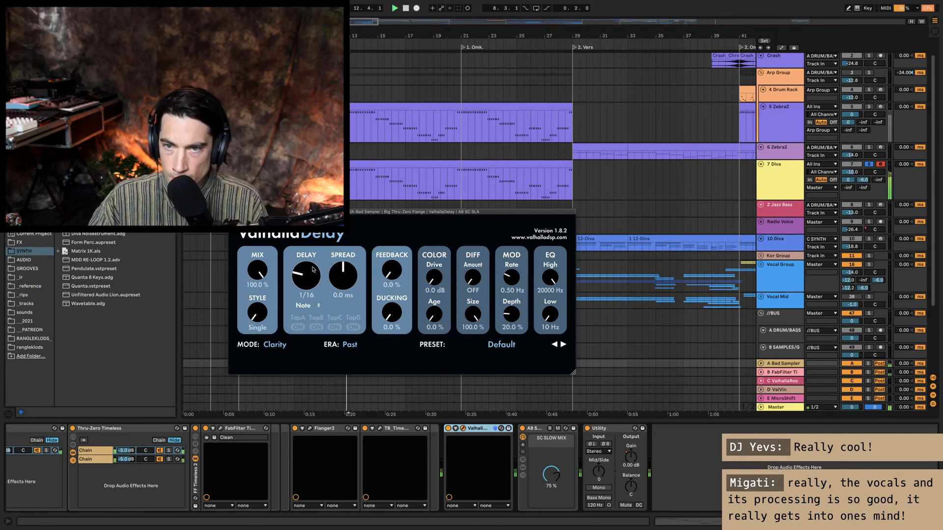
mouse_move(317, 258)
left_mouse_down()
mouse_move(317, 278)
mouse_move(316, 270)
left_mouse_up()
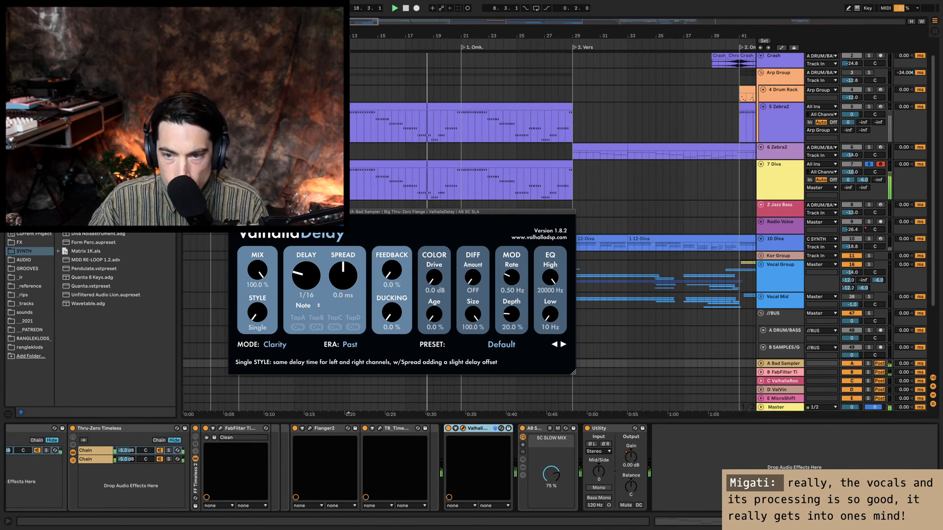
Step: Try a track delay of -5 ms on the Bad Sampler return track
left_click(810, 521)
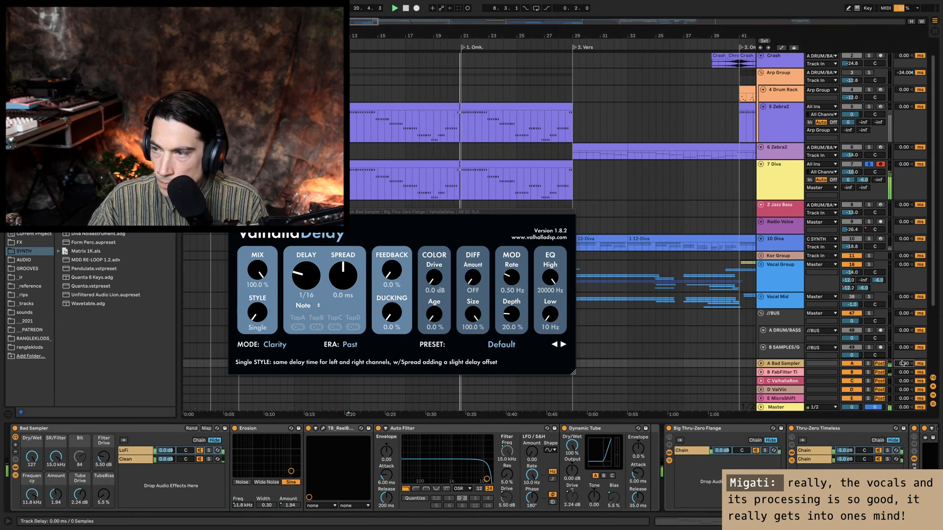
scroll(903, 363, "down", 5)
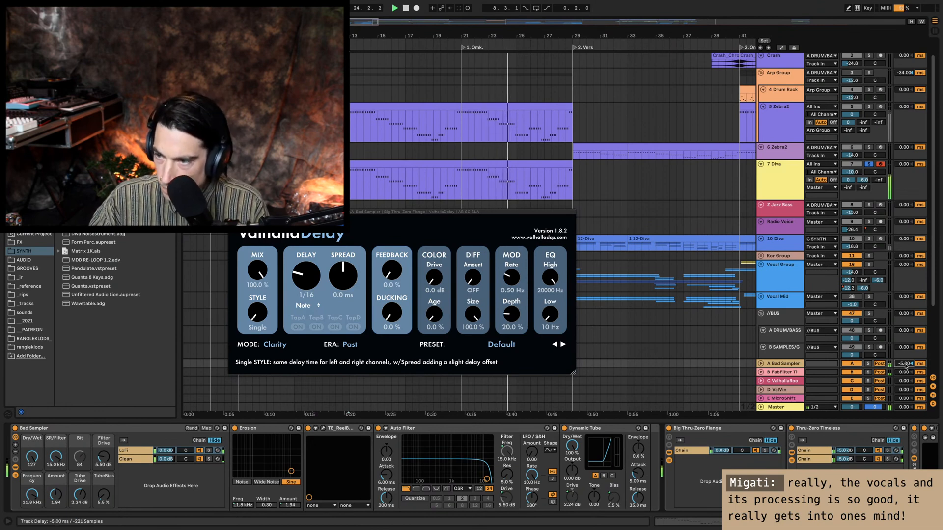
double_click(905, 365)
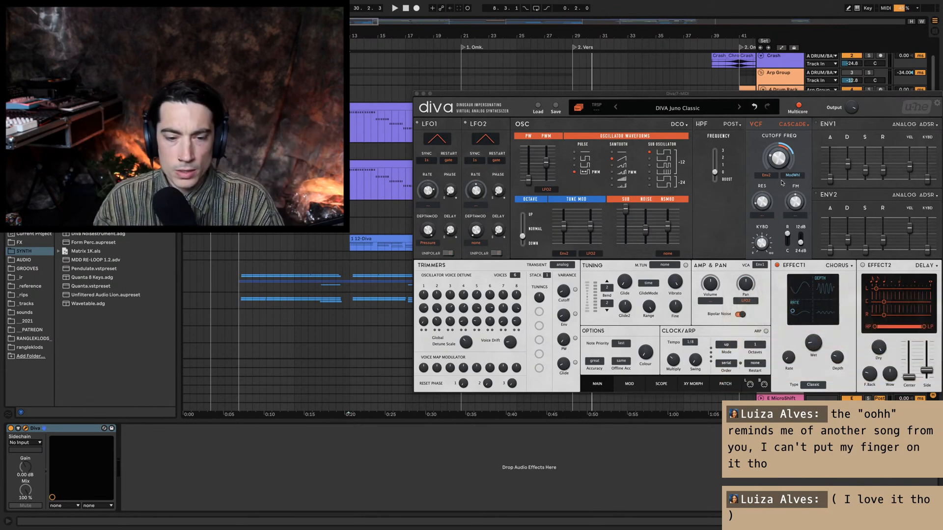
Step: Play the arrangement and compare the Diva track with the Arp Group by alternating which one is active
key("space")
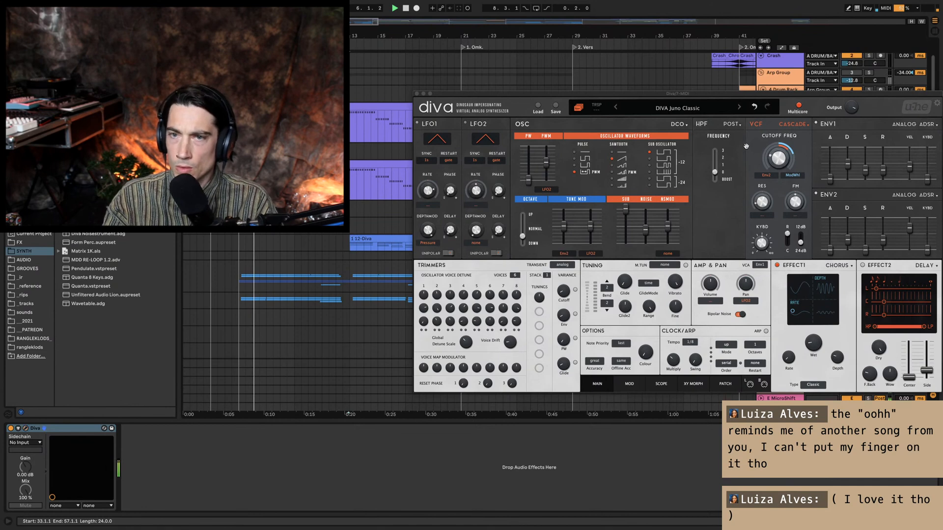
key("super+alt+p")
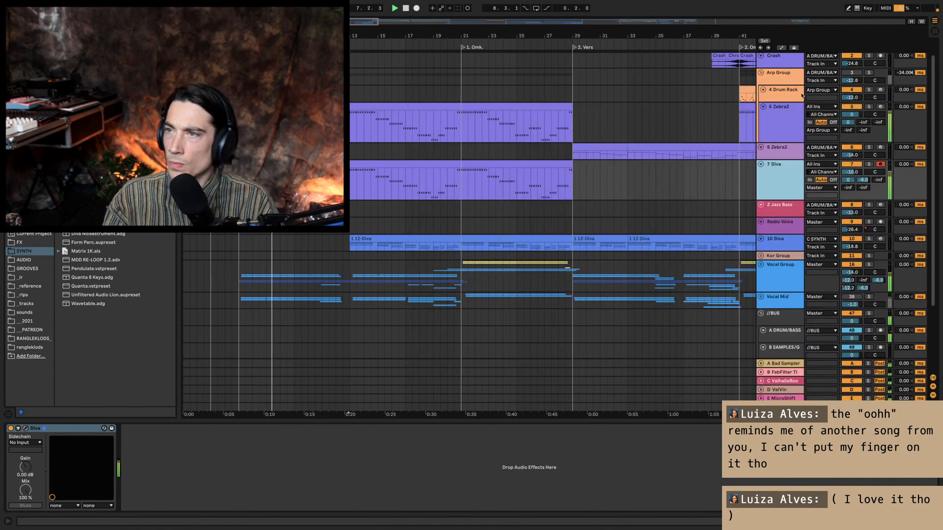
left_click(851, 164)
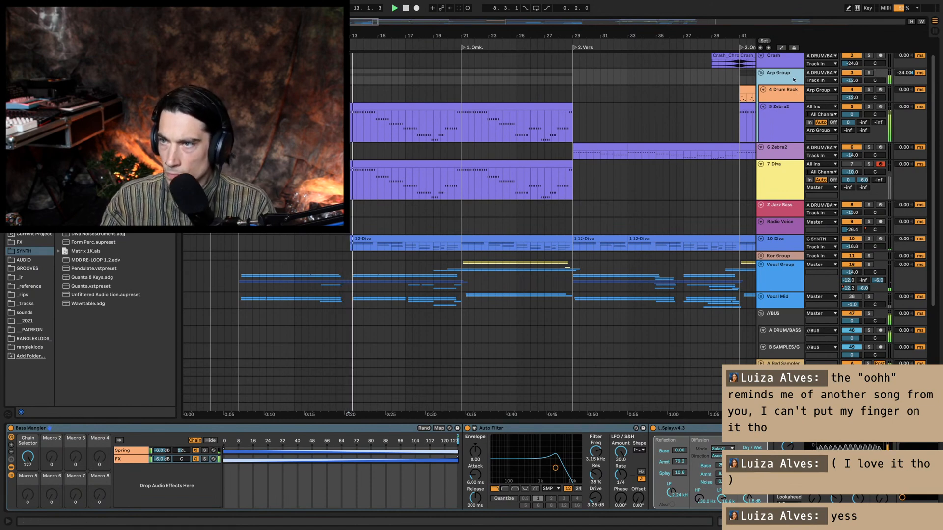
left_click(851, 74)
left_click(852, 164)
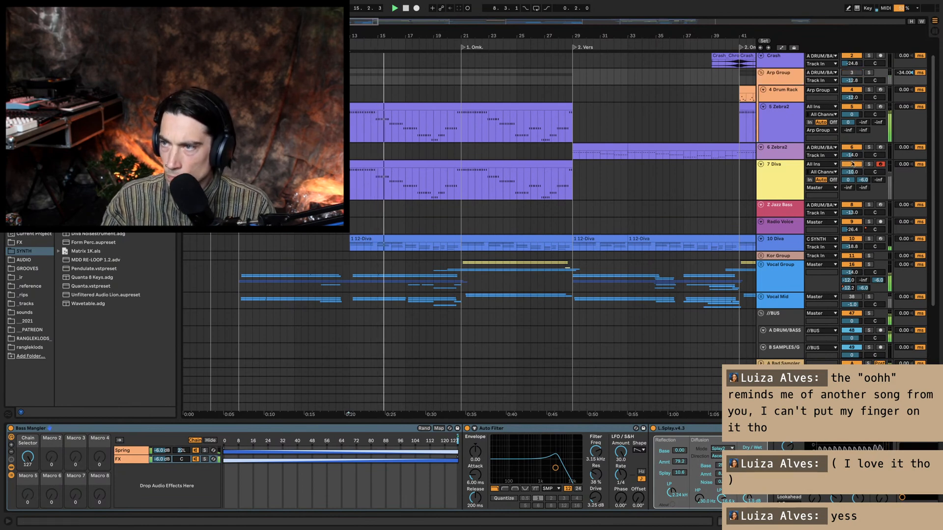
left_click(833, 189)
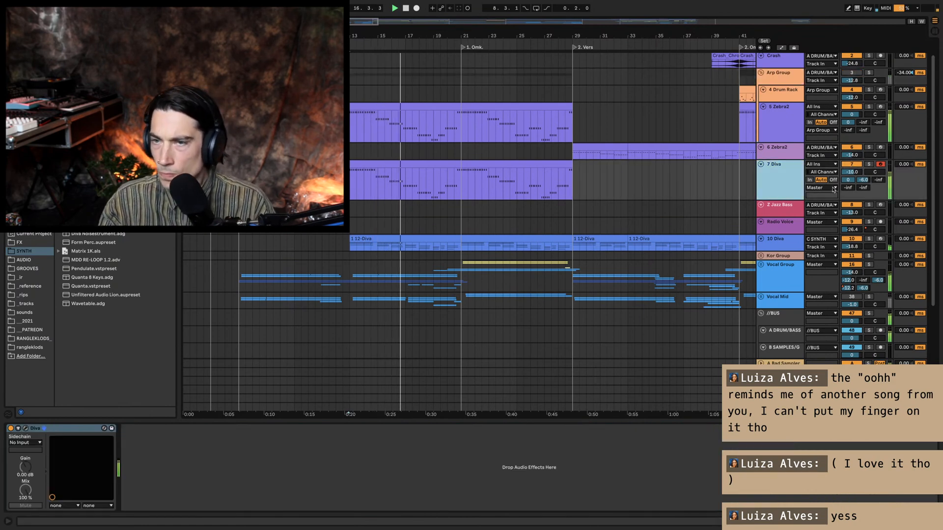
Step: Stop playback and duplicate the Diva track's eight-bar clip at bars 5 to 13 twice along the timeline
left_click(293, 164)
key("space")
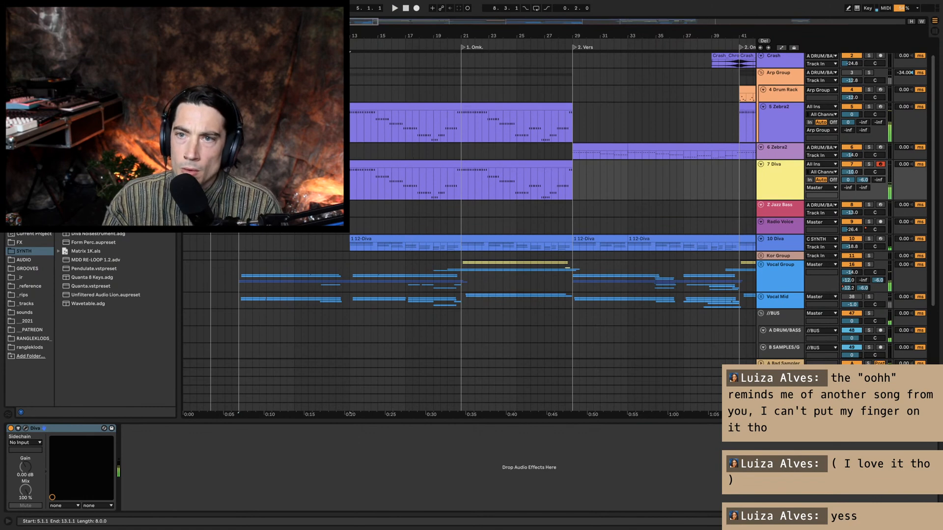
key("super+d")
key("super+d")
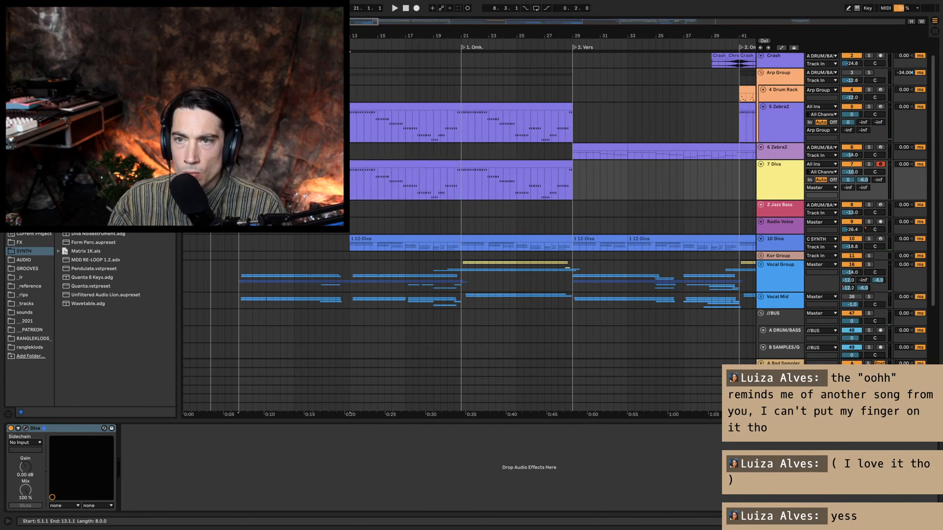
left_click_drag(346, 164, 460, 164)
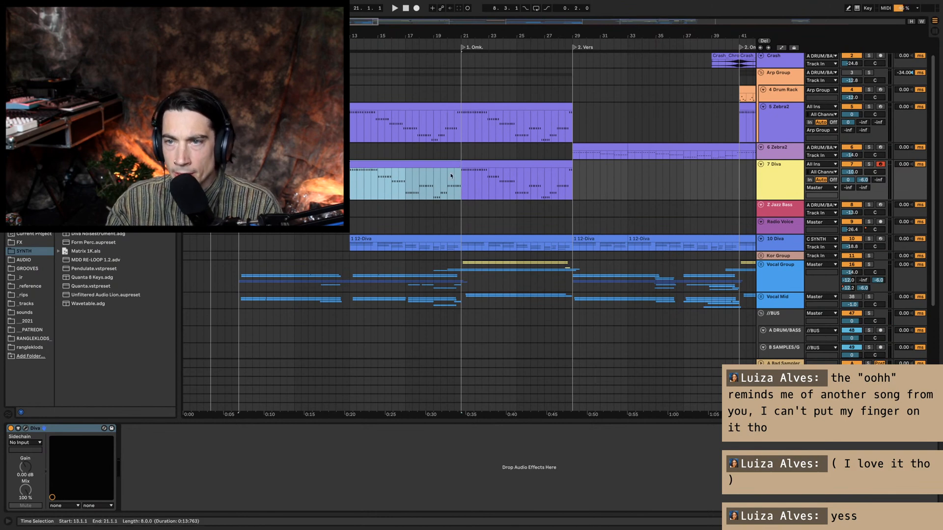
key("super+z")
key("super+shift+z")
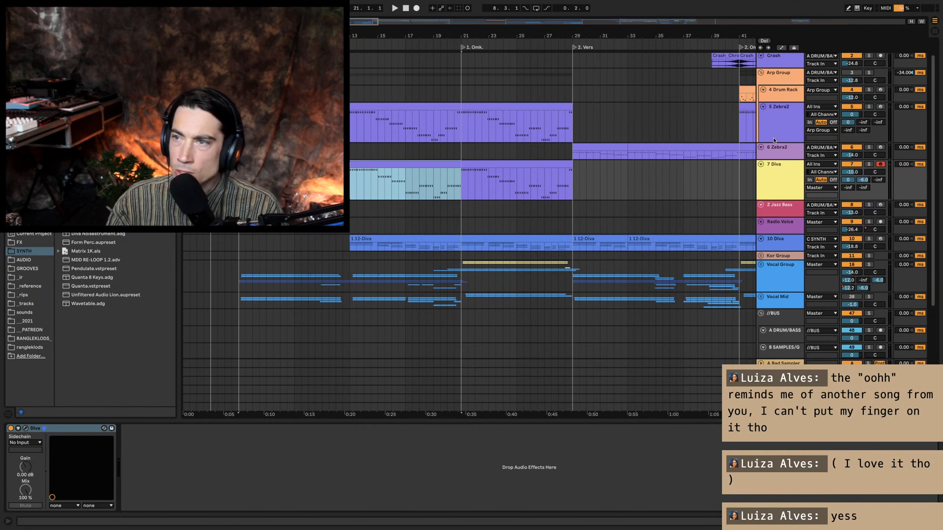
Step: Add a Chorus plug-in from the FX folder after Diva on the Diva track and restart playback
left_click(774, 172)
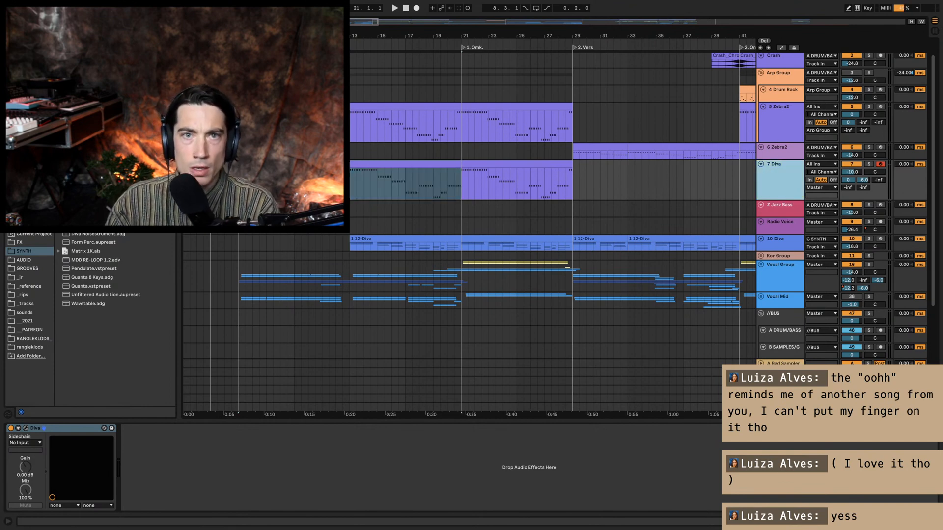
left_click(19, 243)
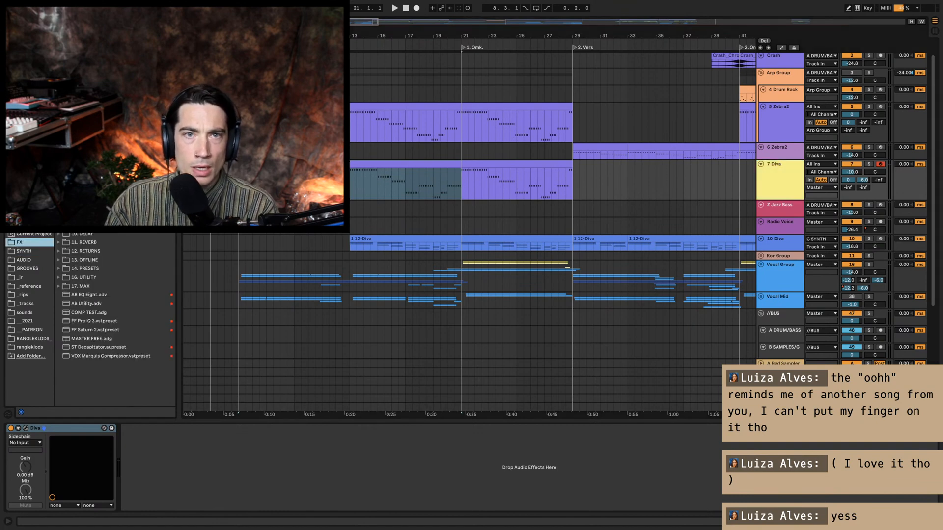
scroll(115, 294, "down", 5)
left_click(59, 102)
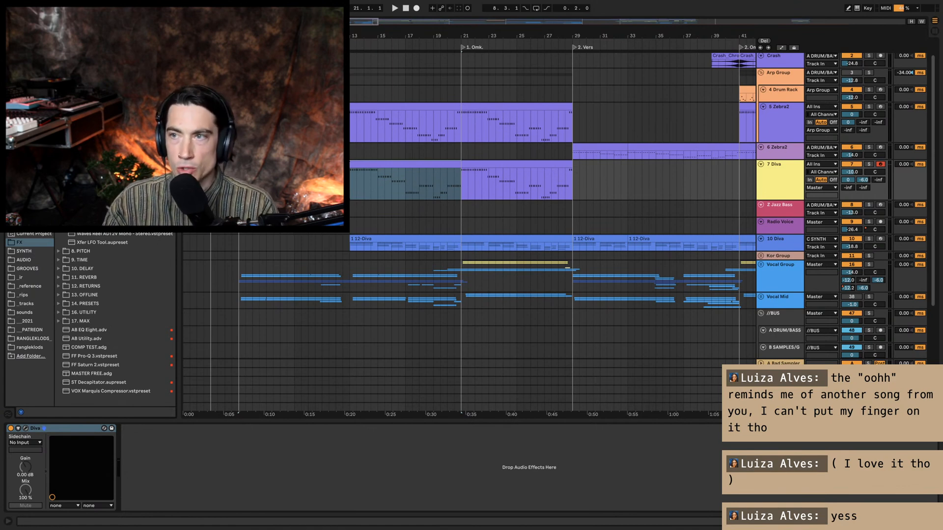
key("space")
key("alt+super+p")
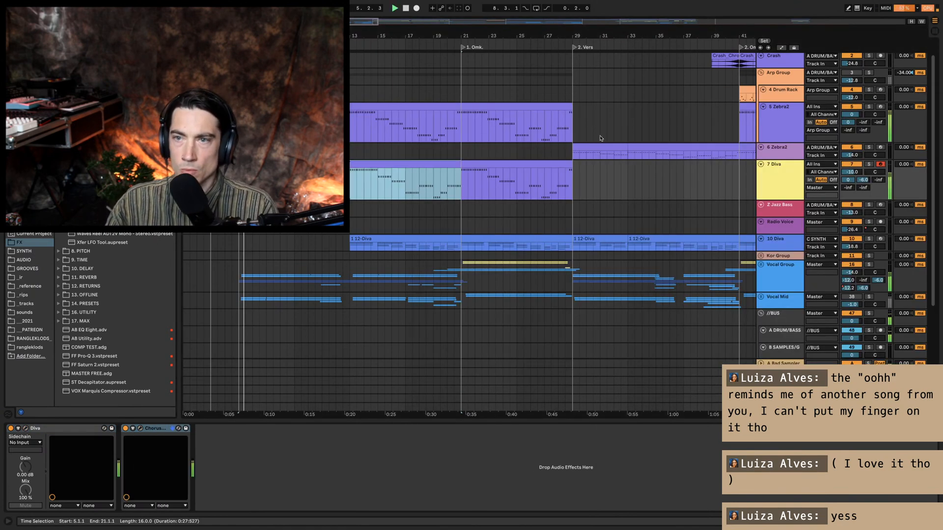
Step: Set the Diva track's track delay to 8 ms
left_click(767, 181)
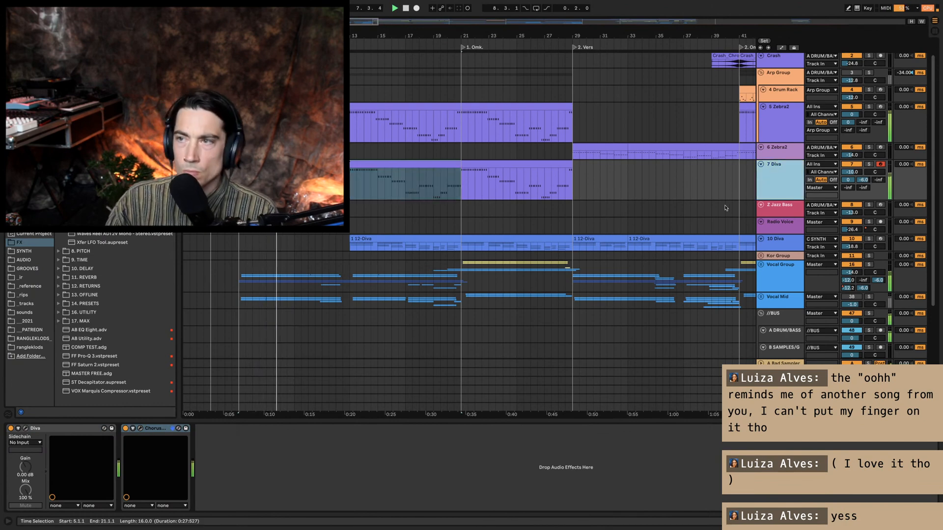
left_click(910, 165)
type("8")
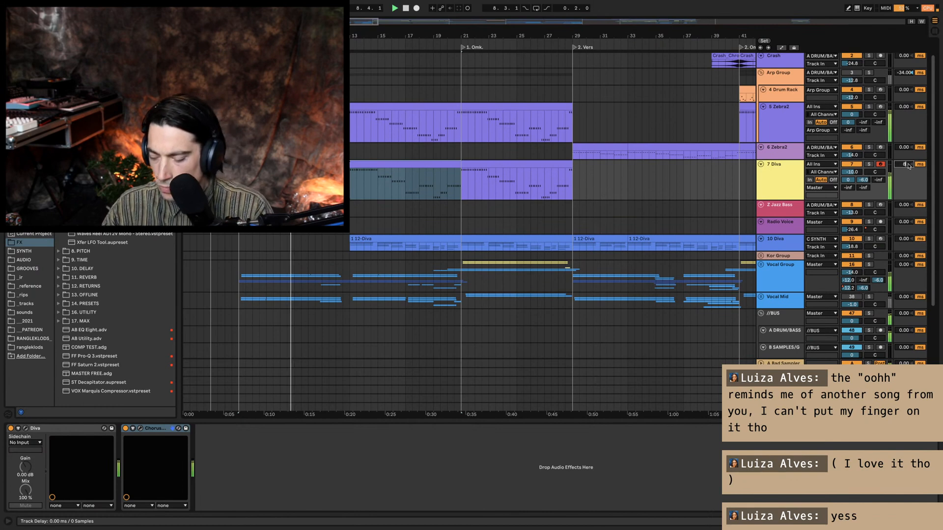
key("Return")
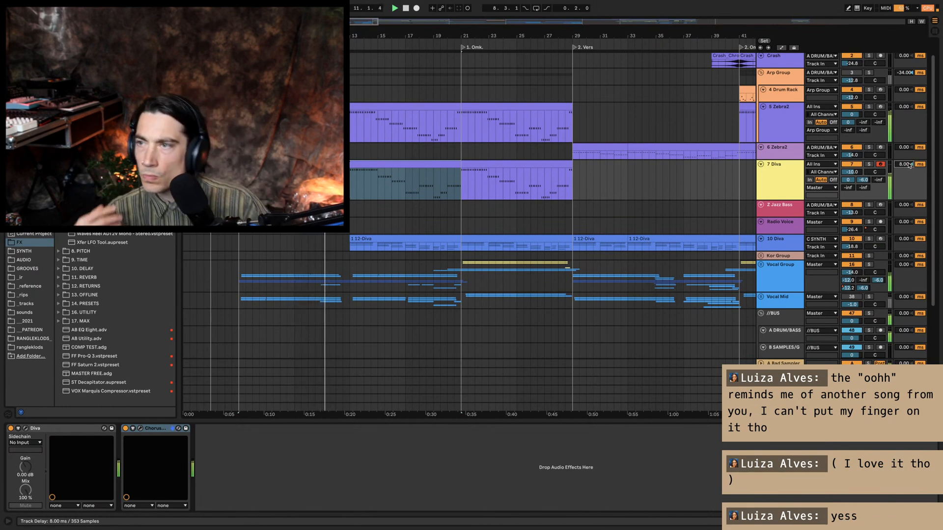
Step: Copy the Trackspacer 2.5 and L1 limiter plug-ins from the Arp Group to the end of the 7 Diva track's device chain
left_click(773, 60)
left_click(776, 74)
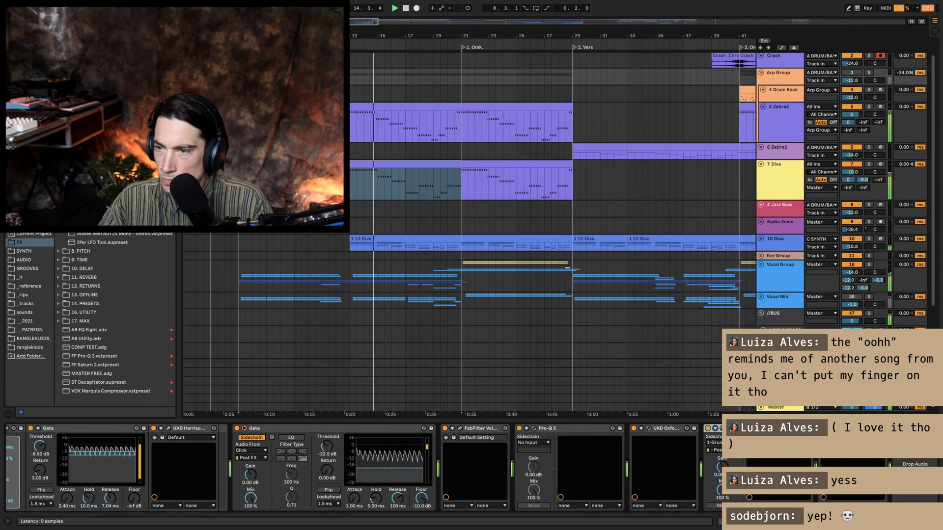
left_click(790, 171)
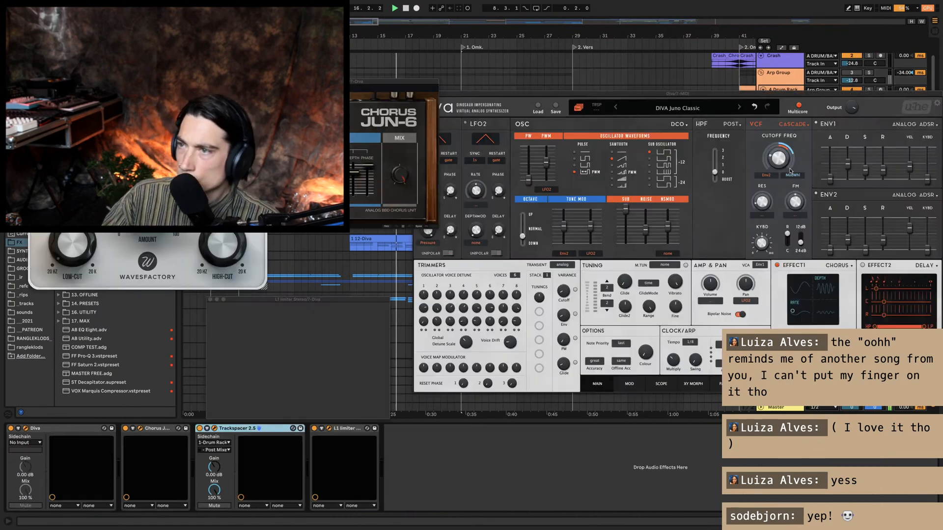
key("alt+super+p")
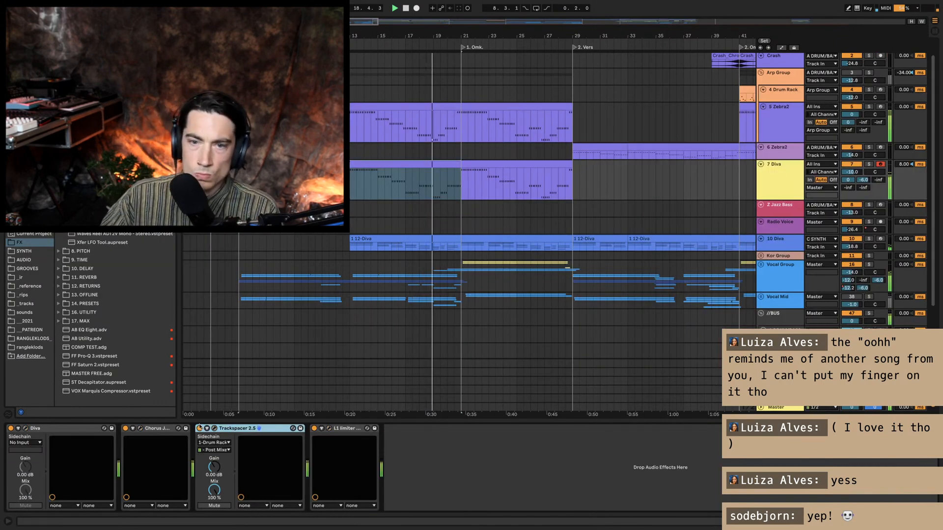
key("alt+super+p")
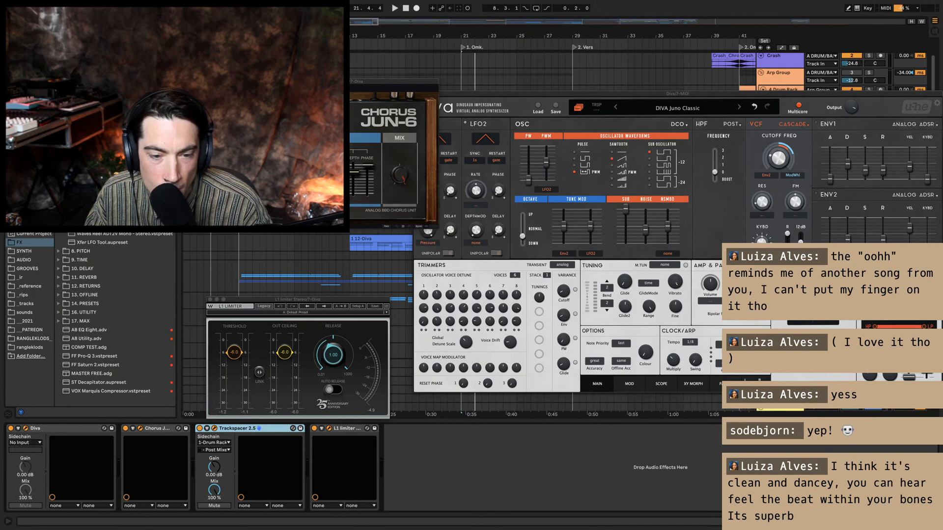
Step: Replace the Chorus JUN-6 plug-in on the Diva track with TAL-Chorus-LX
key("space")
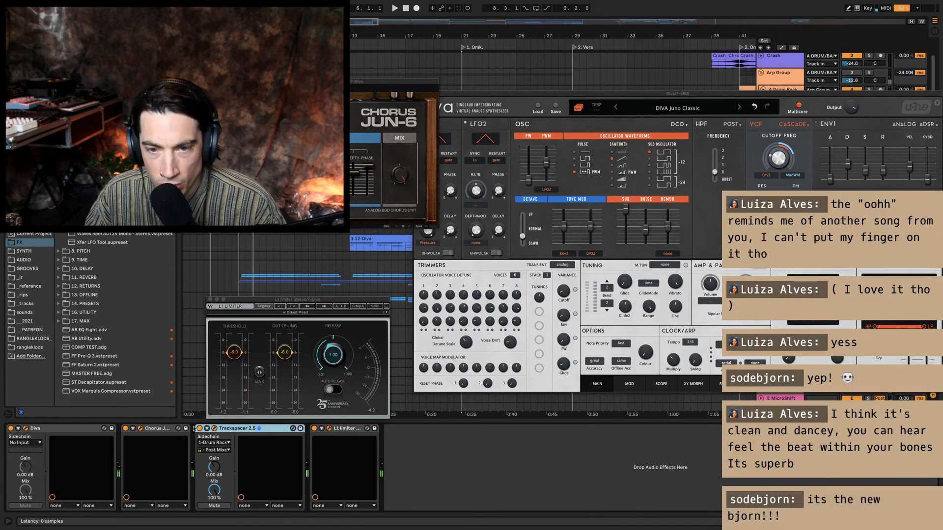
left_click(126, 428)
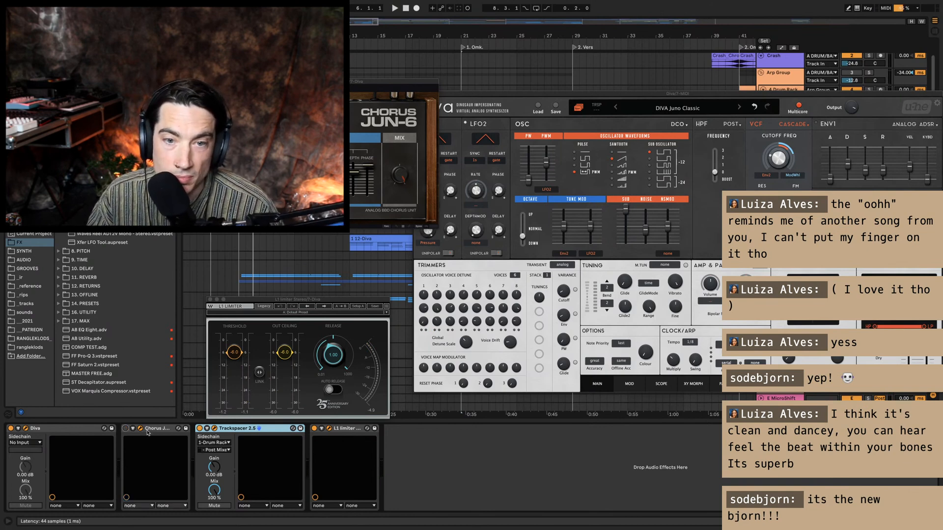
left_click(147, 432)
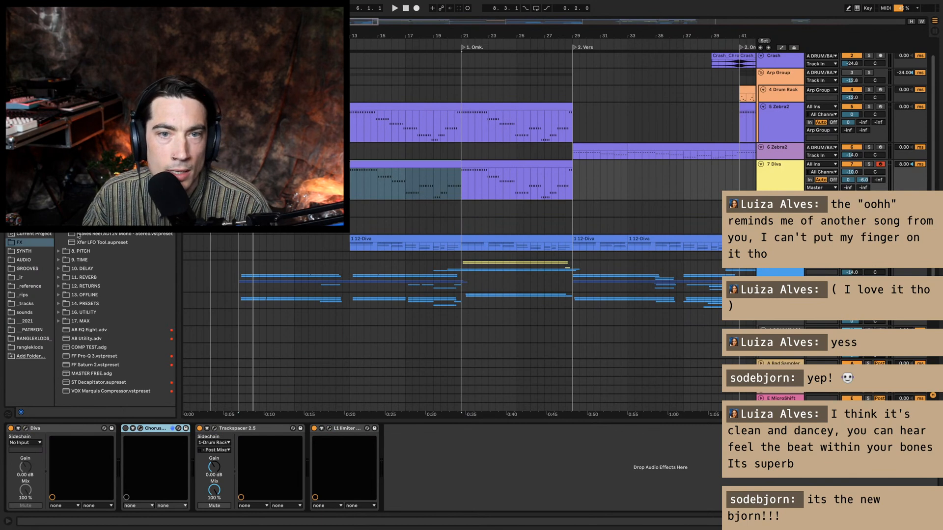
key("Delete")
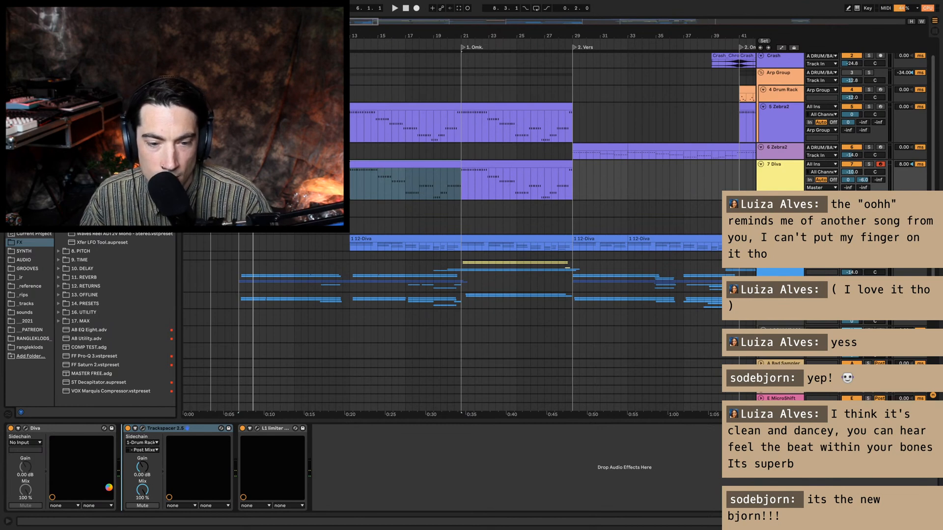
key("super+z")
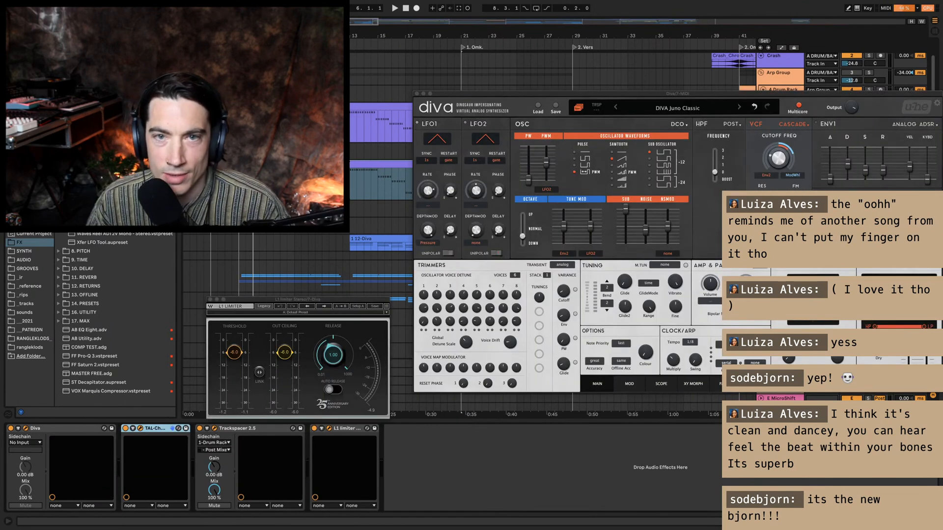
Step: Open the TAL-Chorus-LX window clear of the limiter and compare the Diva sound with the chorus bypassed and enabled during playback
left_click(139, 428)
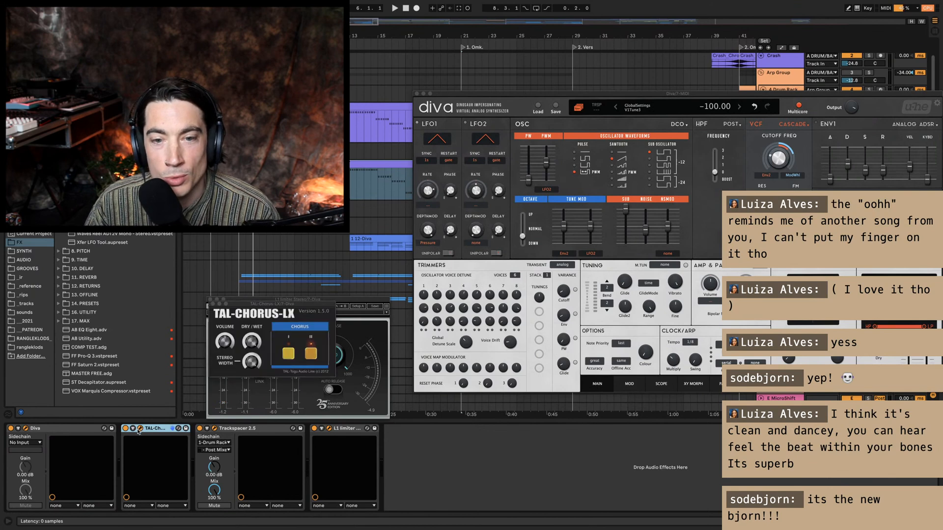
key("space")
left_click_drag(256, 304, 122, 290)
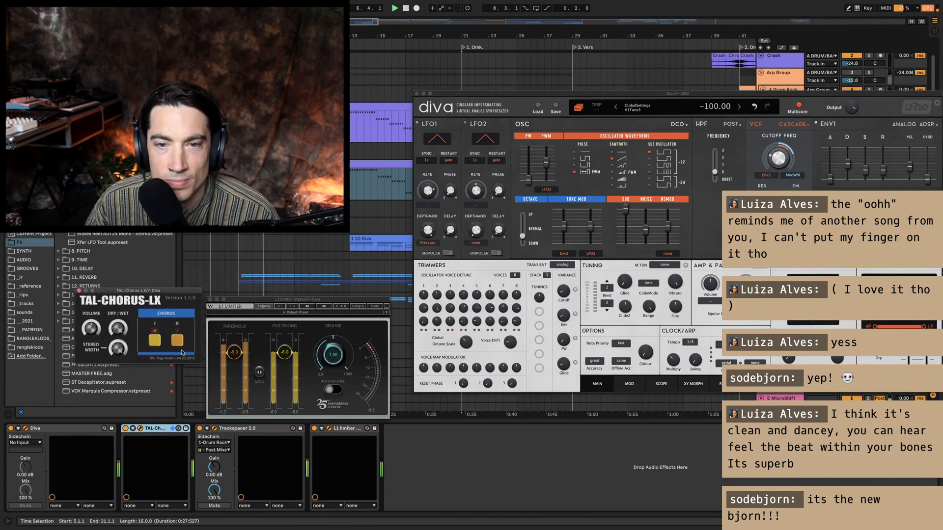
left_click(126, 429)
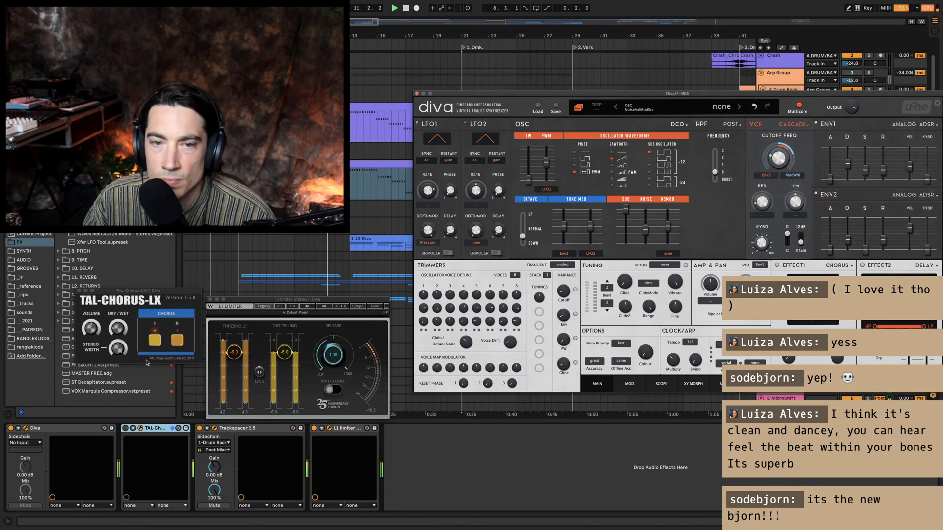
left_click(147, 363)
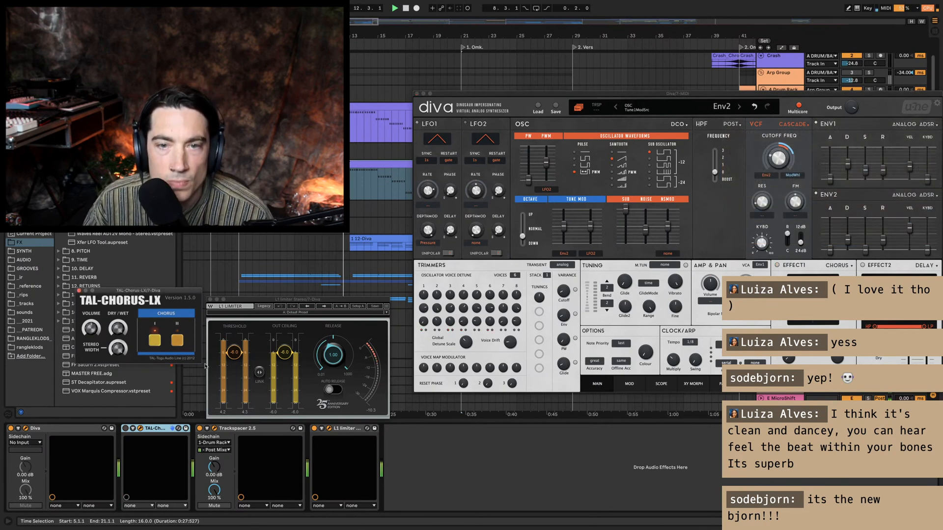
left_click(125, 429)
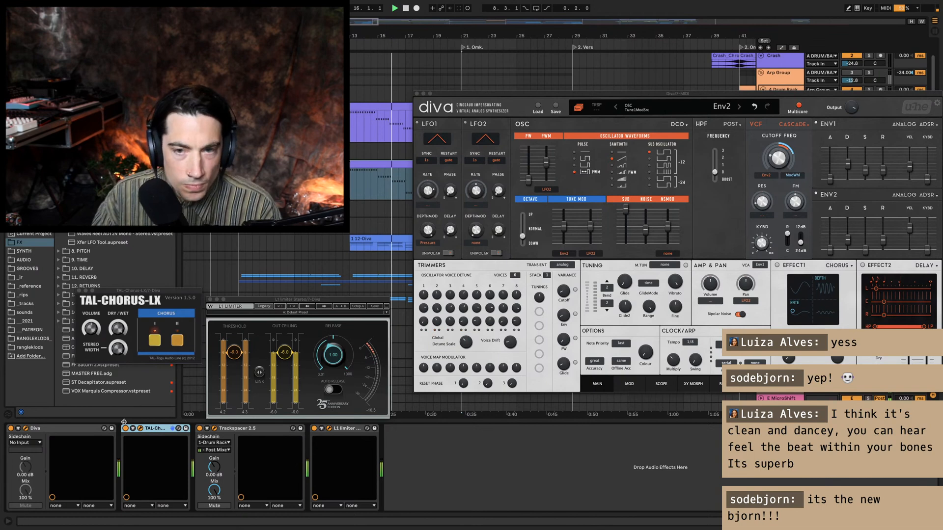
Step: Set the Env2 decay to about 31 in the Diva synth and fine-tune the Env1 decay
left_click(848, 241)
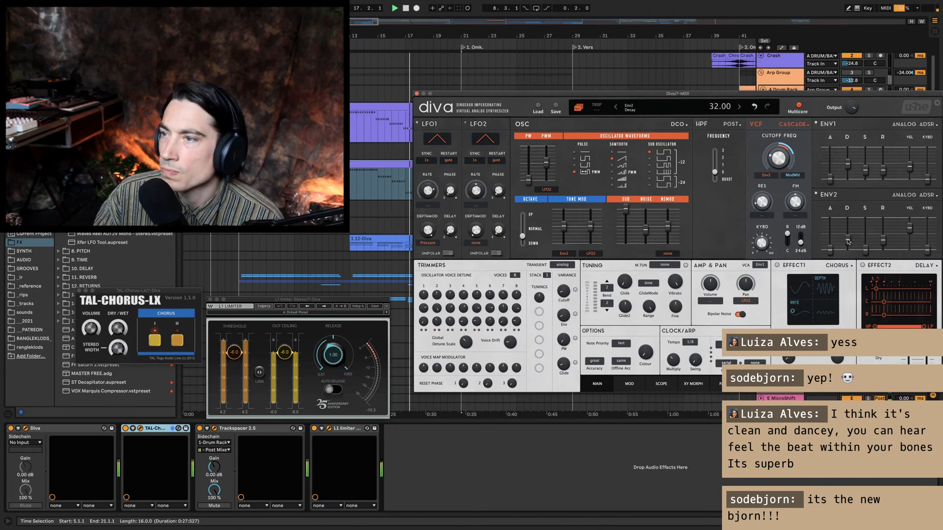
left_click_drag(849, 241, 848, 239)
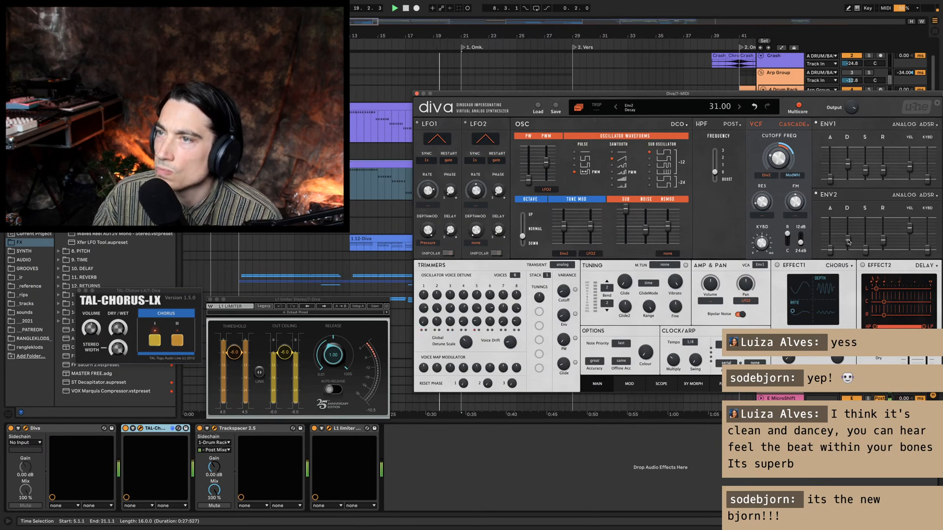
left_click_drag(848, 241, 847, 241)
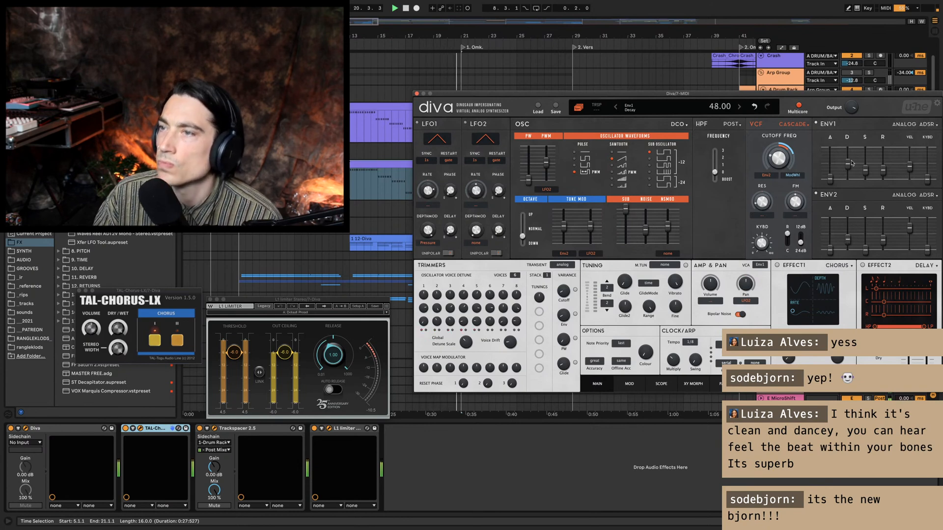
left_click_drag(847, 166, 846, 163)
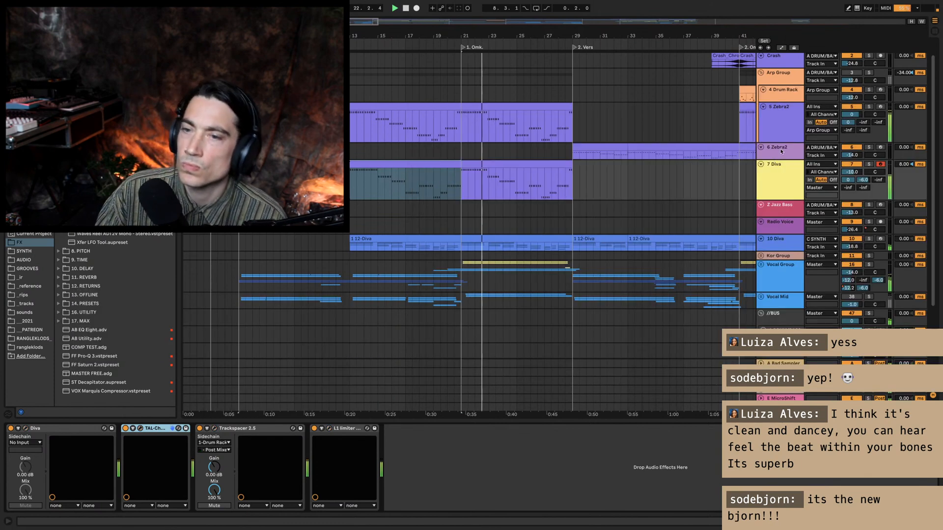
Step: Copy the ValhallaDelay rack from the 5 Zebra2 track to the Diva track after TAL-Chorus-LX, and bypass the chorus
key("ctrl+alt+p")
left_click(783, 126)
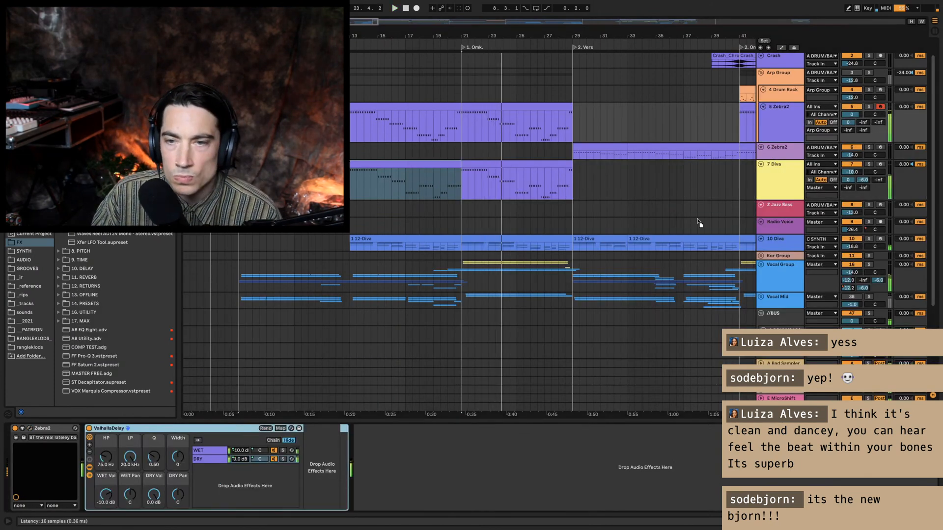
left_click(772, 191)
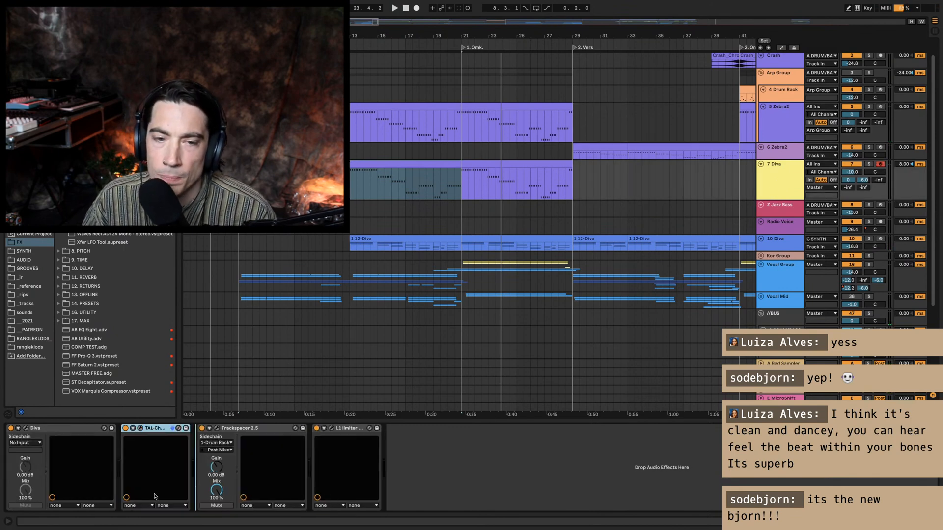
left_click(126, 429)
key("space")
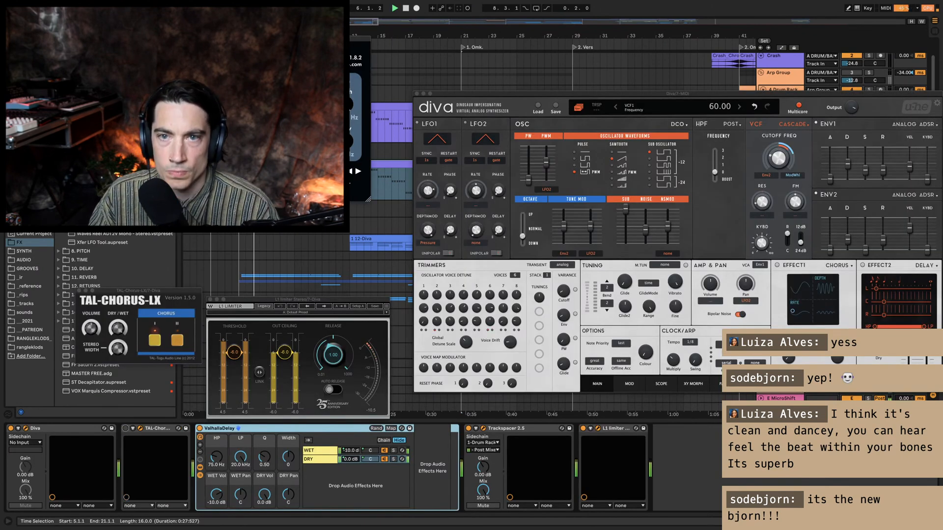
Step: Compare the Diva track with the Arp Group by soloing each during playback, then clear the solo
key("s")
key("super+alt+p")
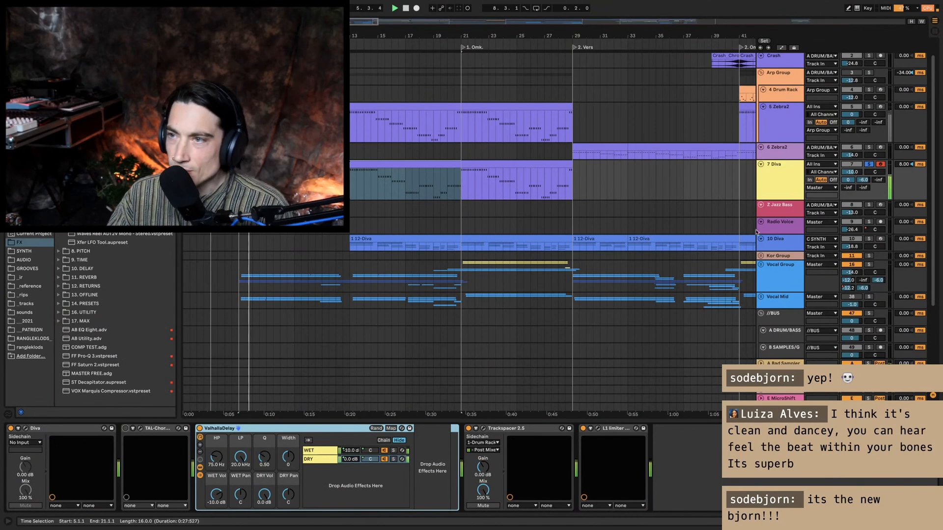
left_click(780, 194)
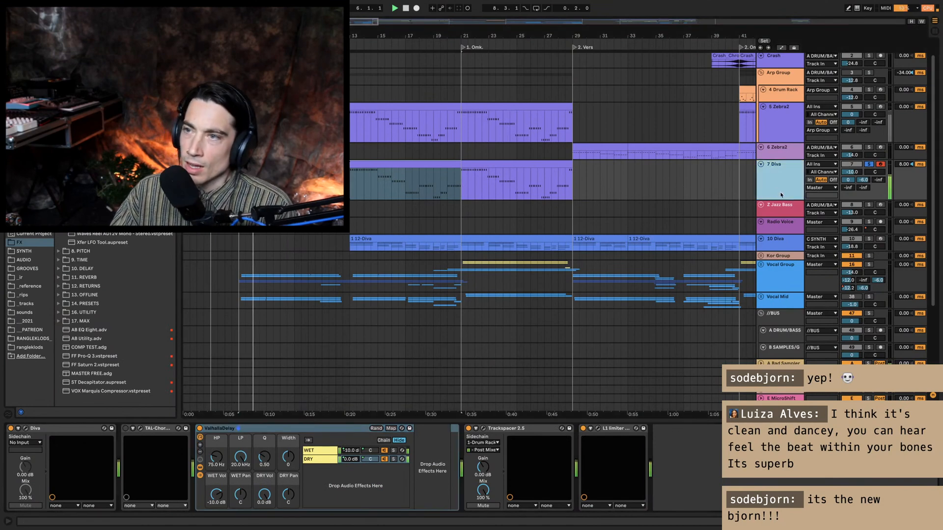
left_click(785, 72)
key("space")
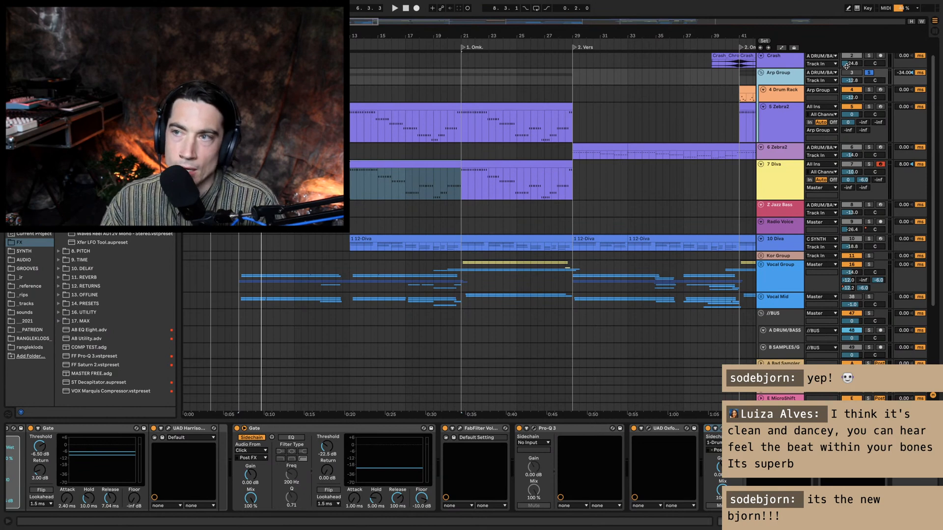
left_click(868, 73)
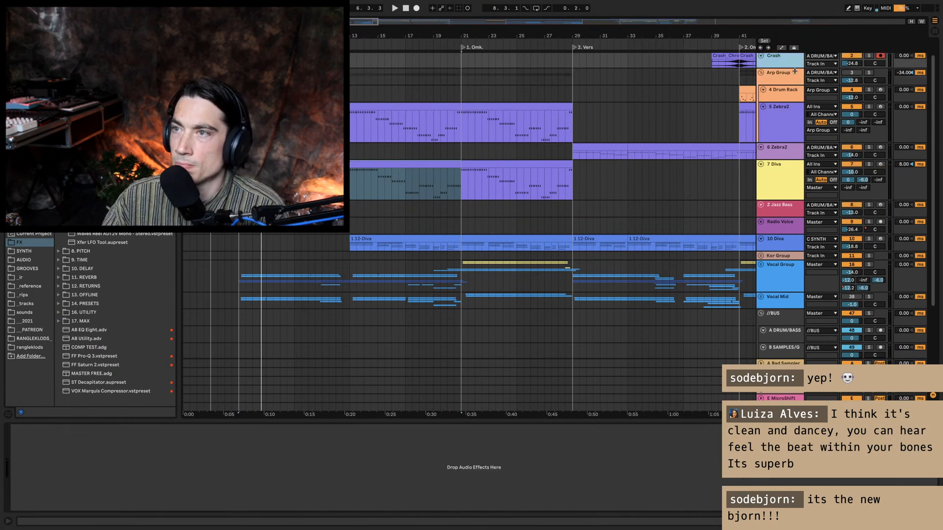
Step: Collapse the Arp Group and audition the Diva track with TAL-Chorus-LX switched on, leaving the chorus bypassed
double_click(789, 76)
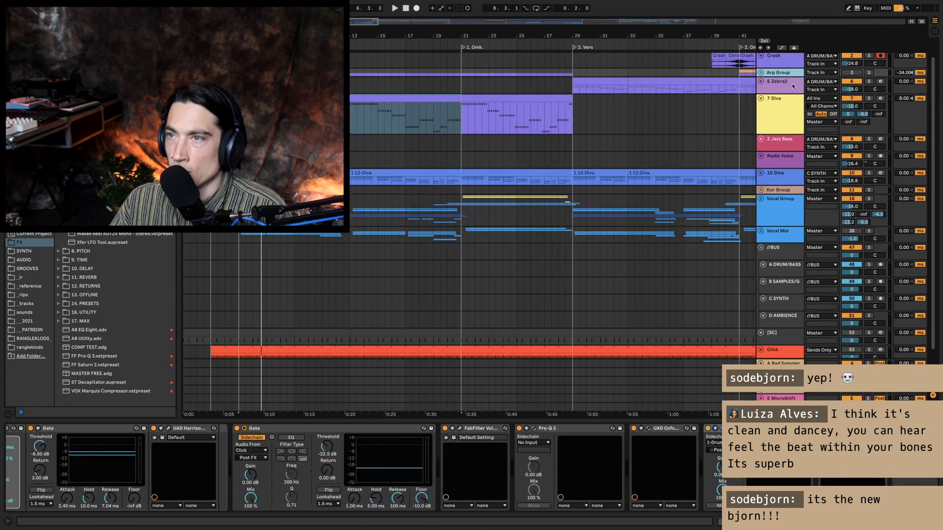
key("space")
left_click(781, 116)
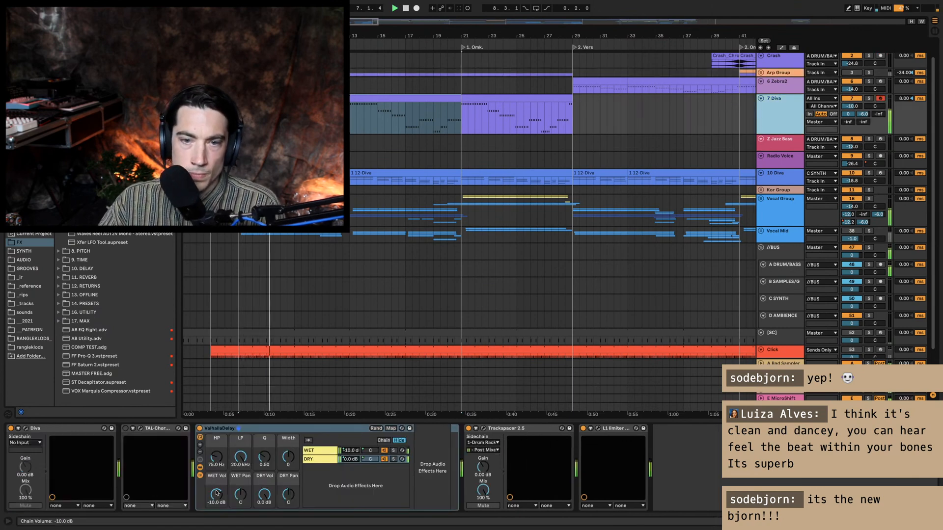
left_click(125, 429)
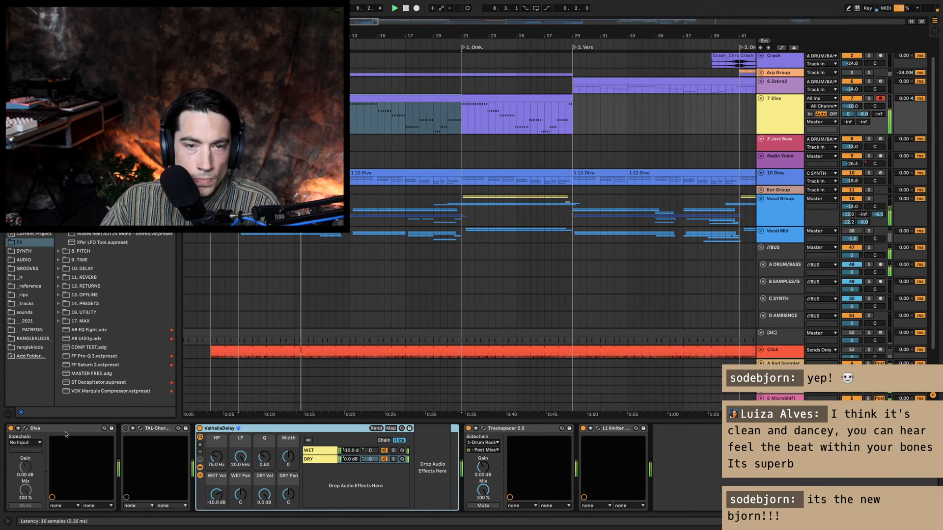
left_click(125, 429)
Step: Set the Env1 sustain to 10 in the Diva synth and the ValhallaDelay rack's HP to 150 Hz
key("alt+super+p")
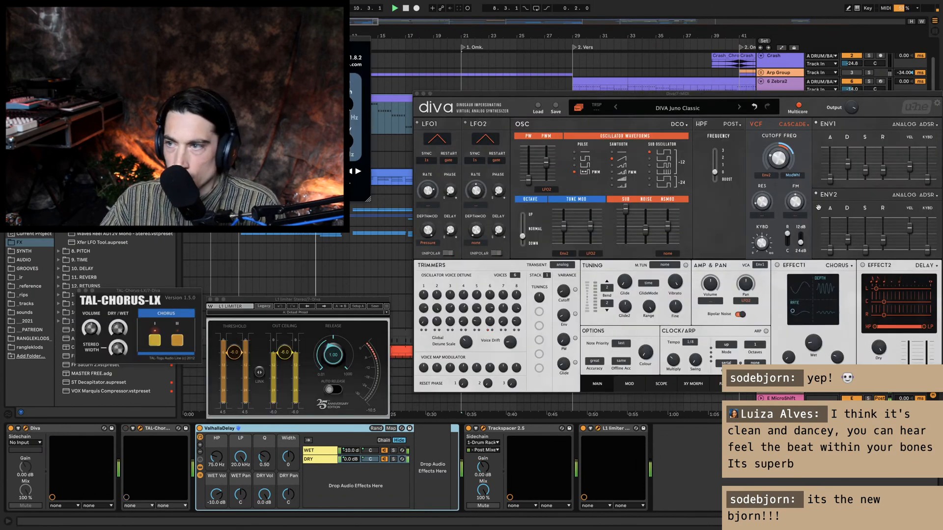
left_click_drag(851, 167, 867, 286)
left_click_drag(847, 167, 851, 166)
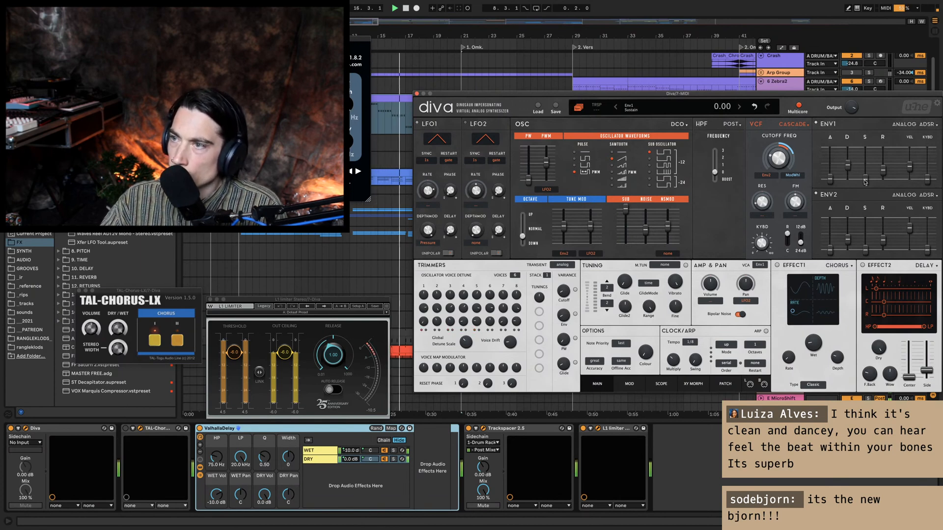
left_click_drag(865, 181, 865, 176)
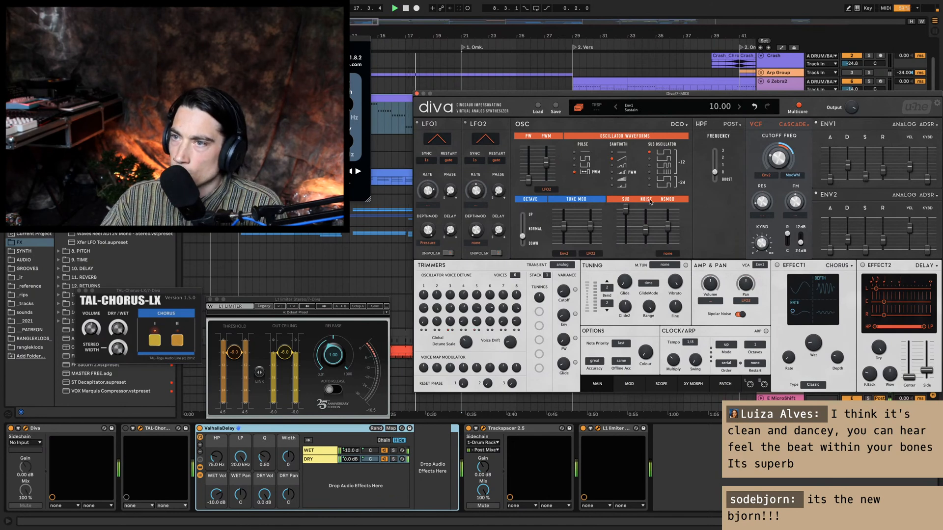
left_click(216, 456)
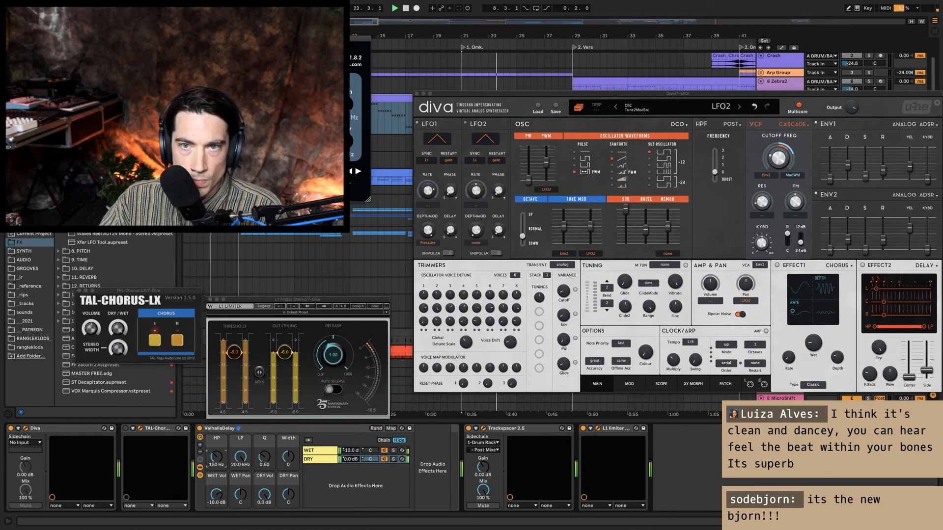
key("super+alt+p")
Step: Reset the 7 Diva track's track delay to 0 ms
left_click(780, 364)
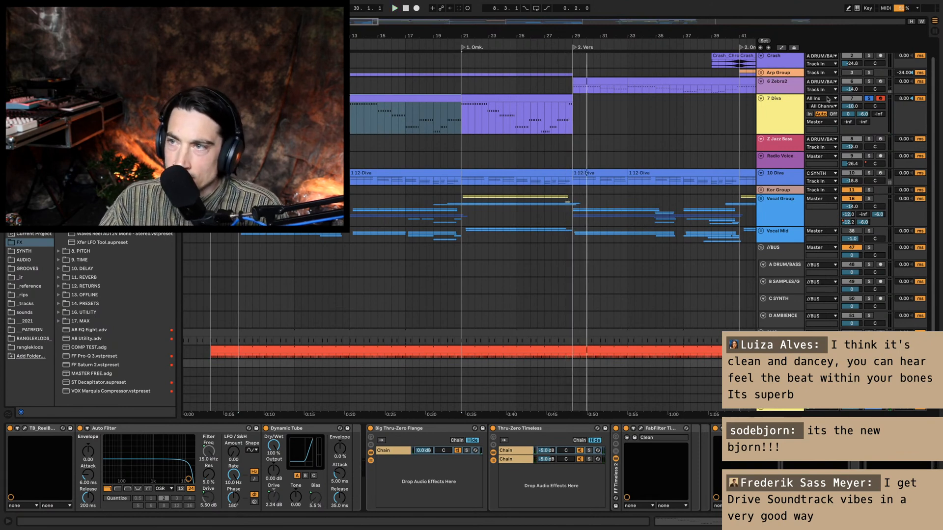
left_click(790, 104)
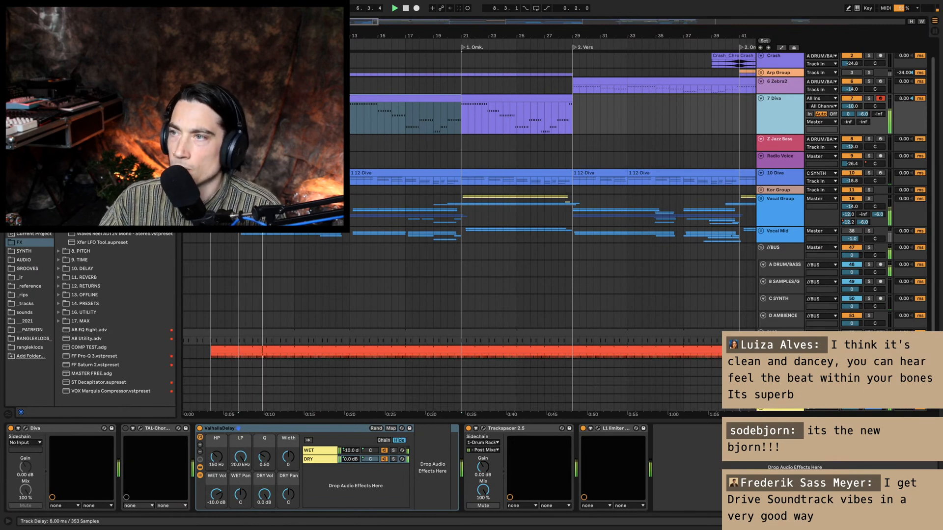
double_click(904, 100)
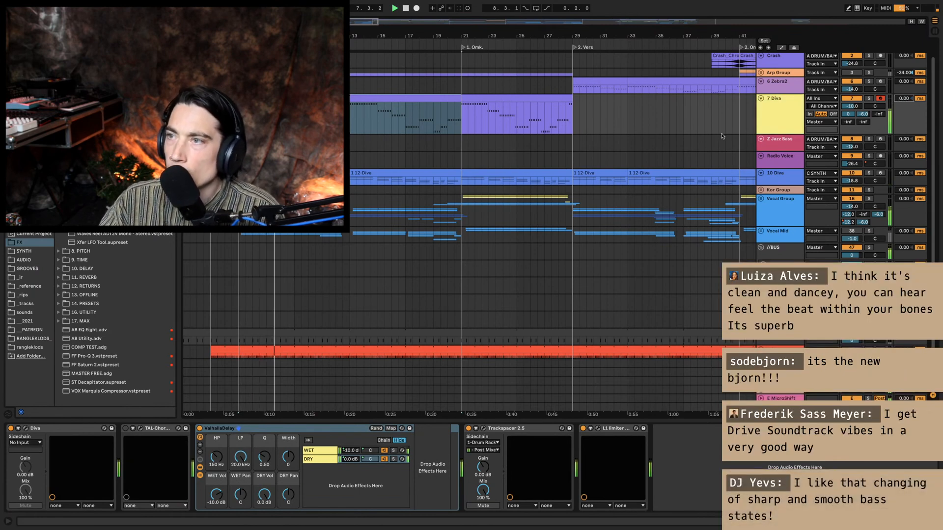
left_click(781, 117)
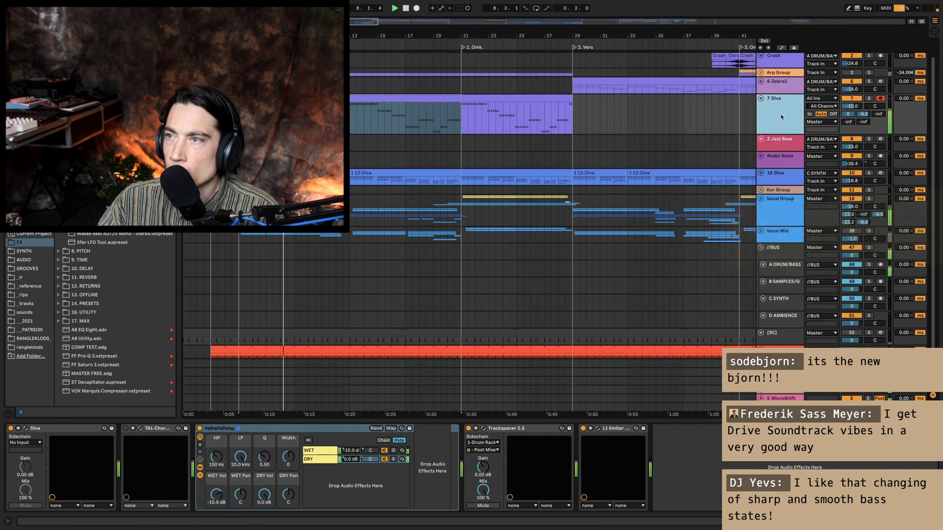
Step: Try -8 dB for the 7 Diva track's send A and reset its send B to -inf
left_click(848, 115)
type("-8")
key("Return")
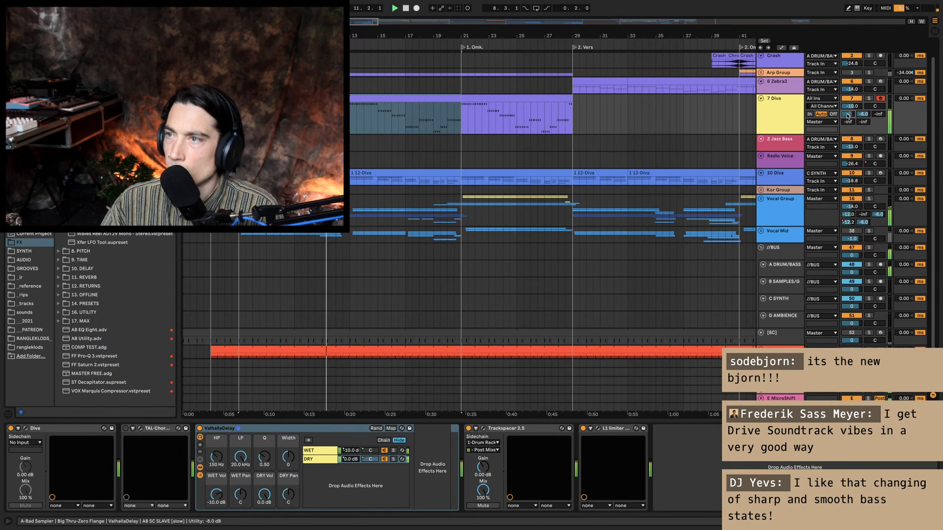
double_click(862, 114)
Step: Solo the 7 Diva track and delete the TAL-Chorus-LX device from its chain
left_click(775, 116)
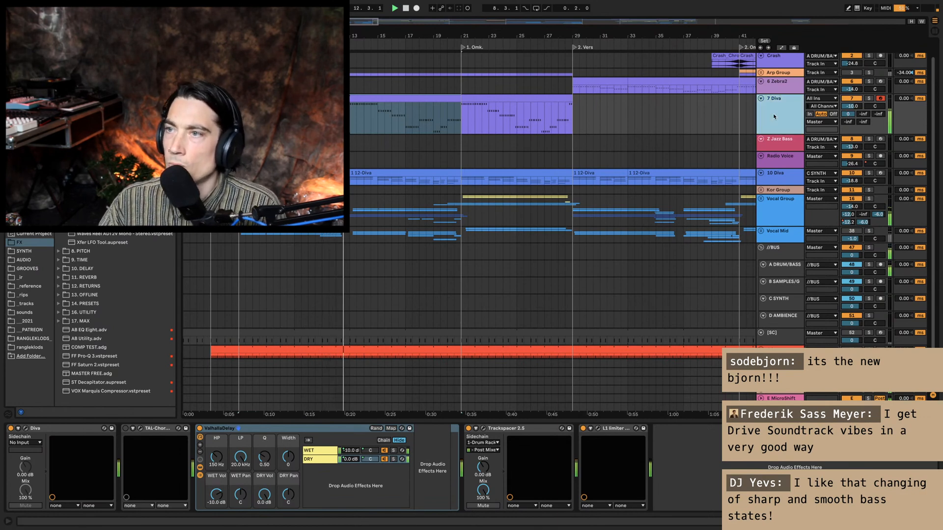
key("s")
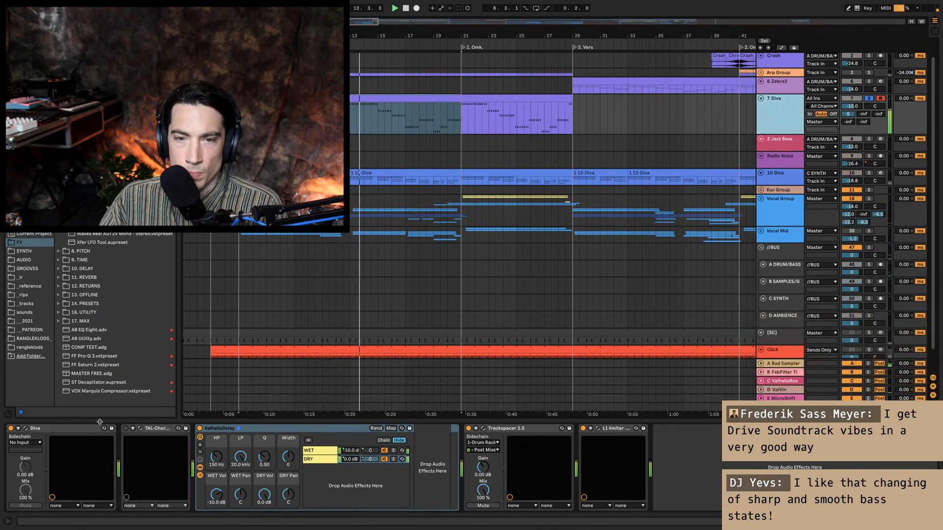
left_click(150, 431)
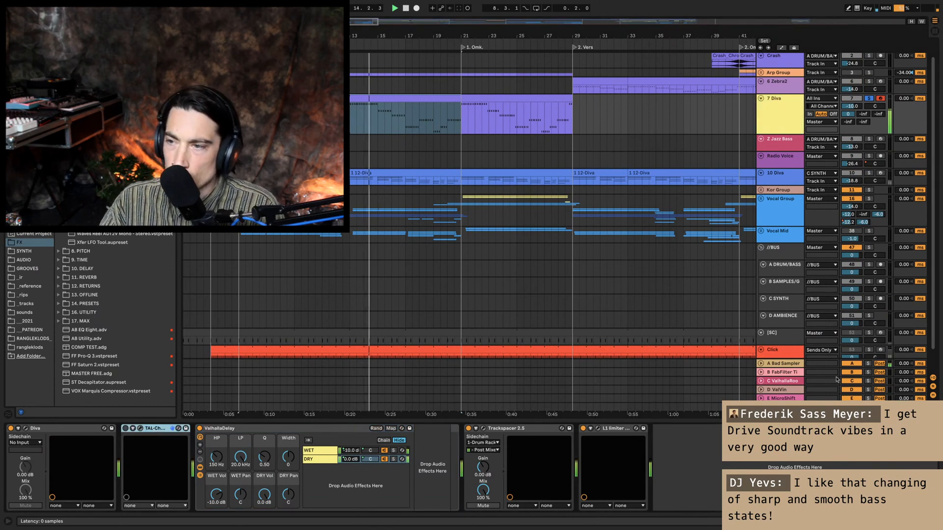
key("Delete")
Step: Try track delays of 20, 40 and 60 ms on the A Bad Sampler return and set the delay back to 0
left_click(906, 363)
type("20")
key("Return")
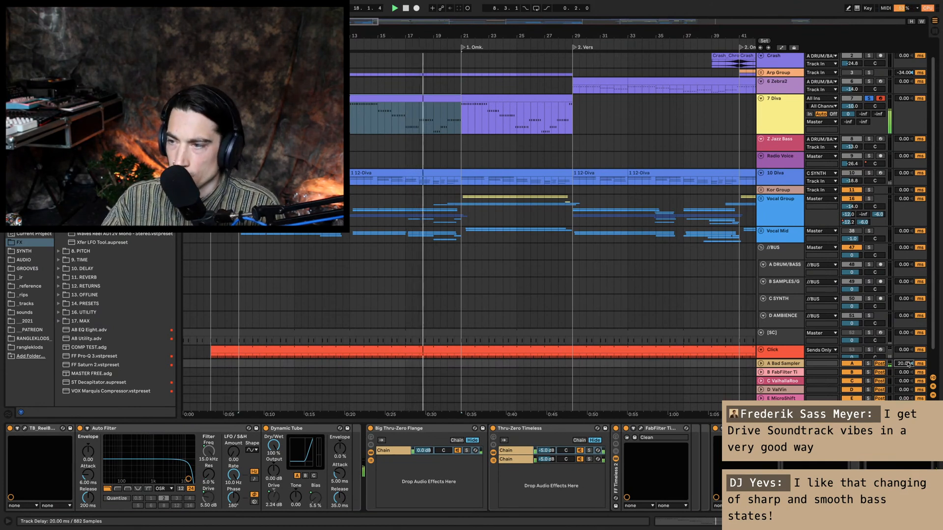
type("40")
key("Return")
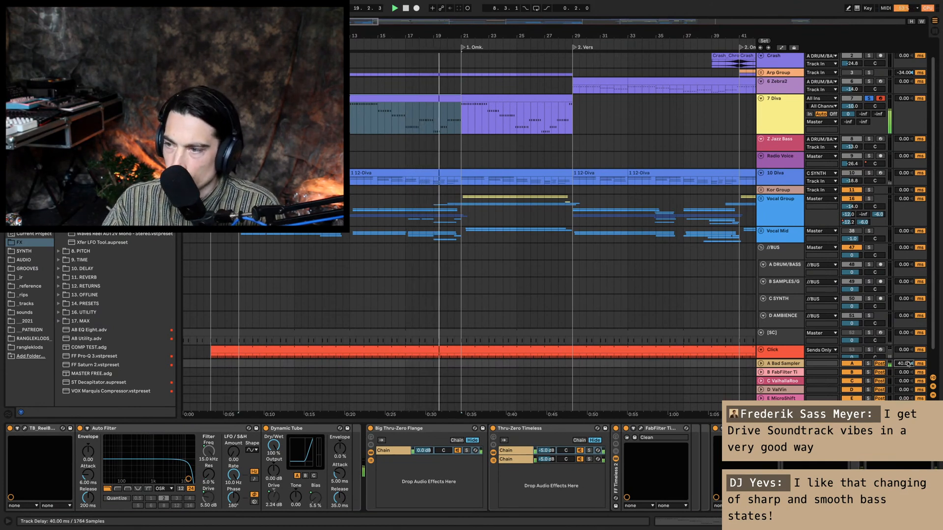
scroll(709, 432, "right", 4)
left_click(710, 428)
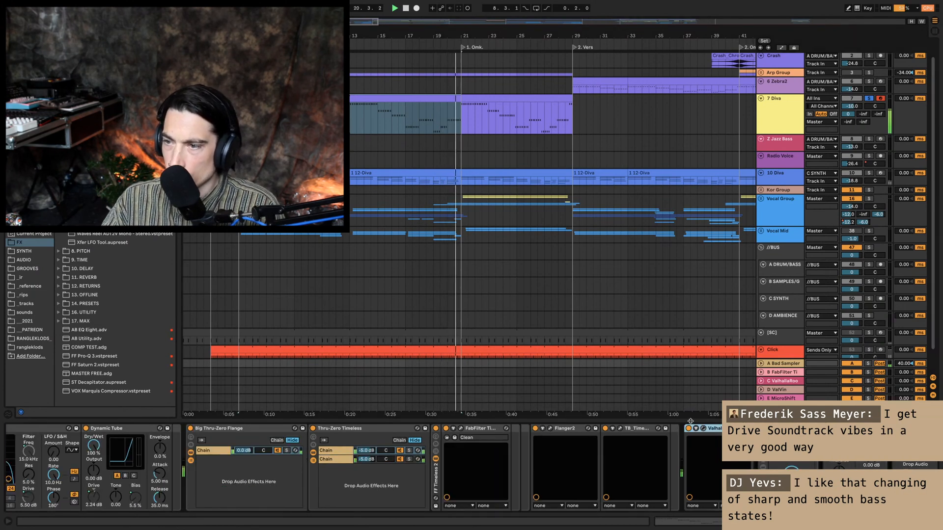
left_click(902, 363)
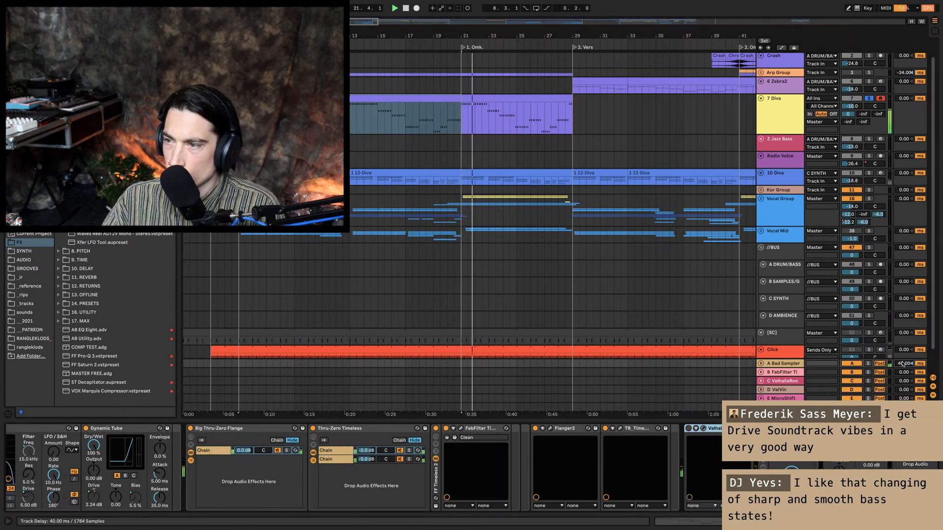
type("60")
key("Return")
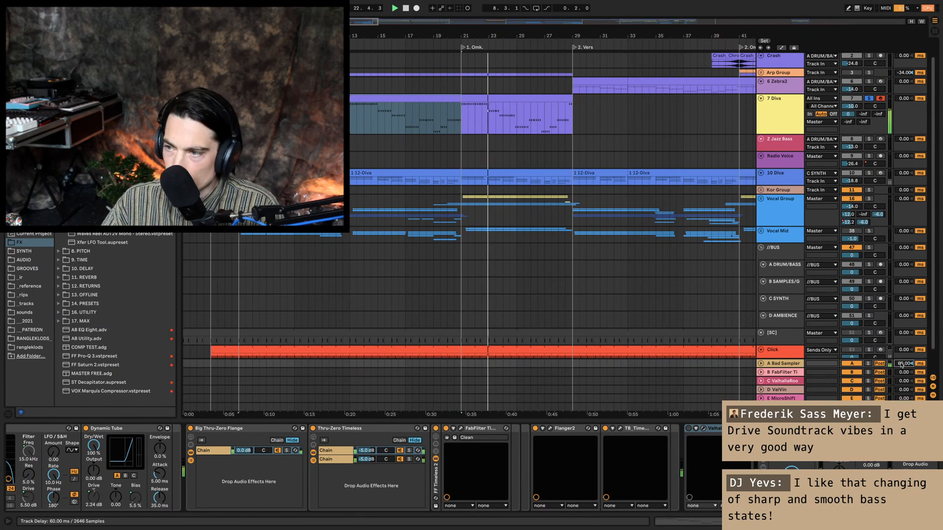
type("0")
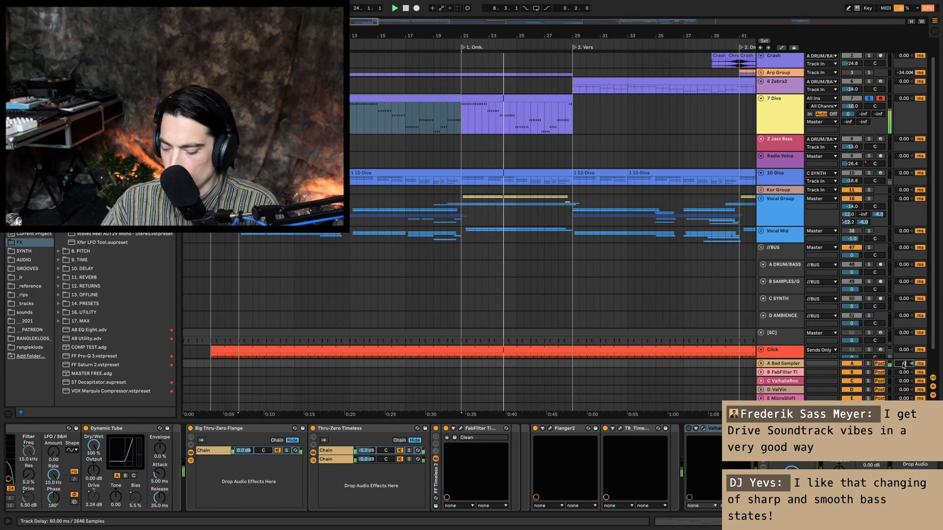
key("Return")
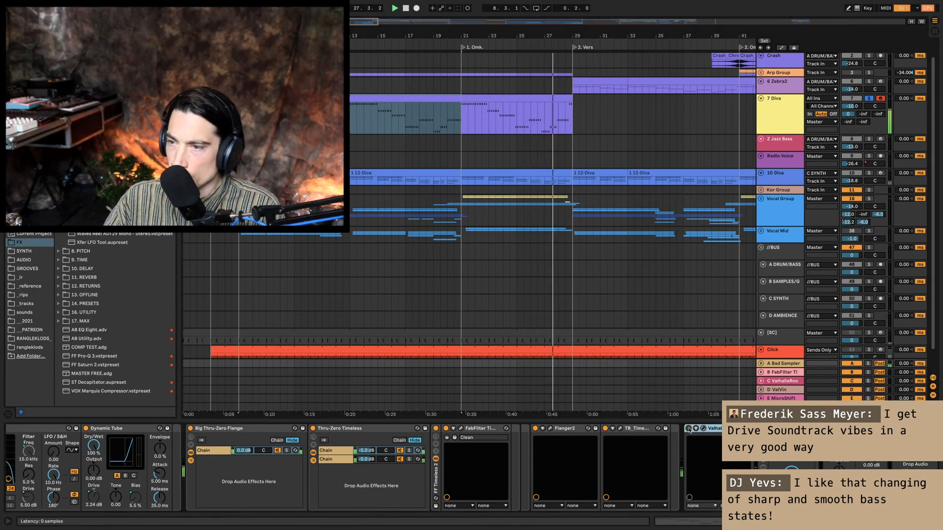
Step: Open the A Bad Sampler return's ValhallaDelay and set its delay to 1/16 and diffusion amount to 5.0% during playback
left_click(703, 429)
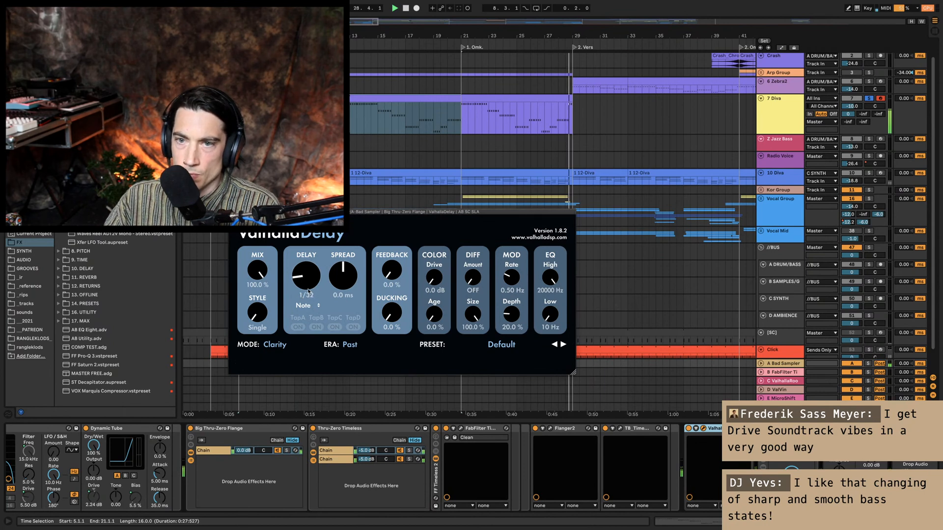
key("space")
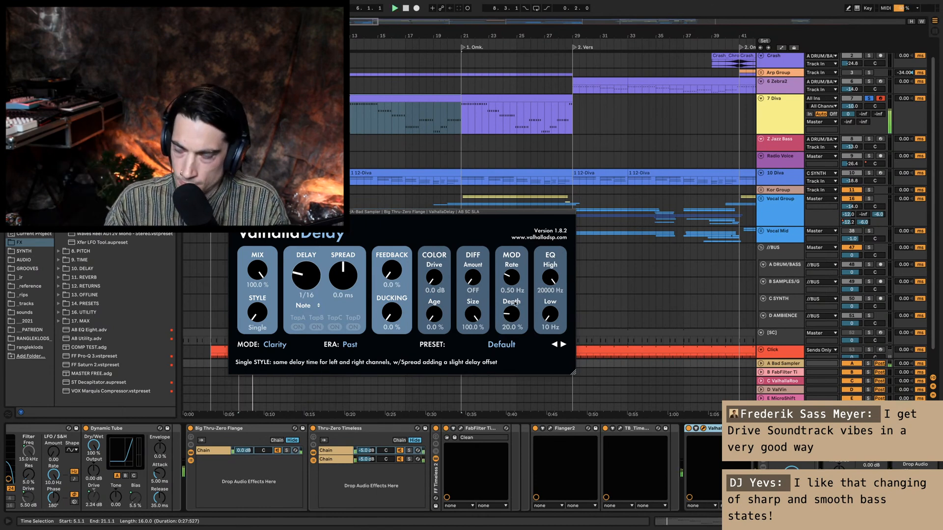
left_click_drag(473, 278, 476, 278)
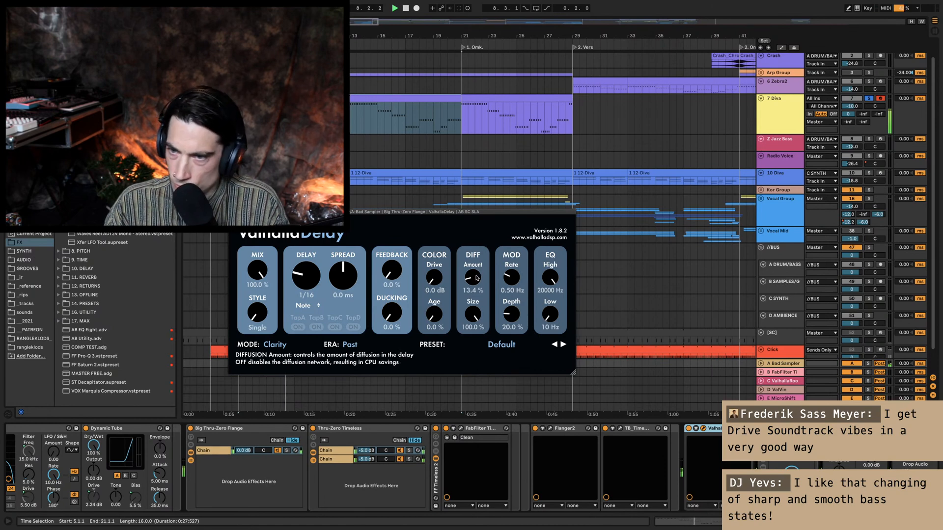
left_click(472, 290)
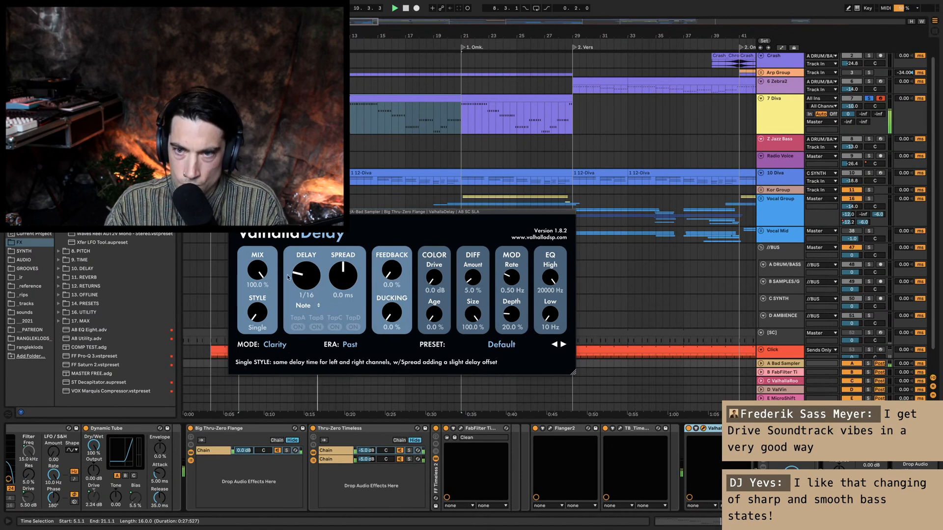
Step: Switch the ValhallaDelay time to Msec and lower it to 60 ms, clearing the Diva track's solo to hear the full mix
left_click(303, 306)
left_click(302, 317)
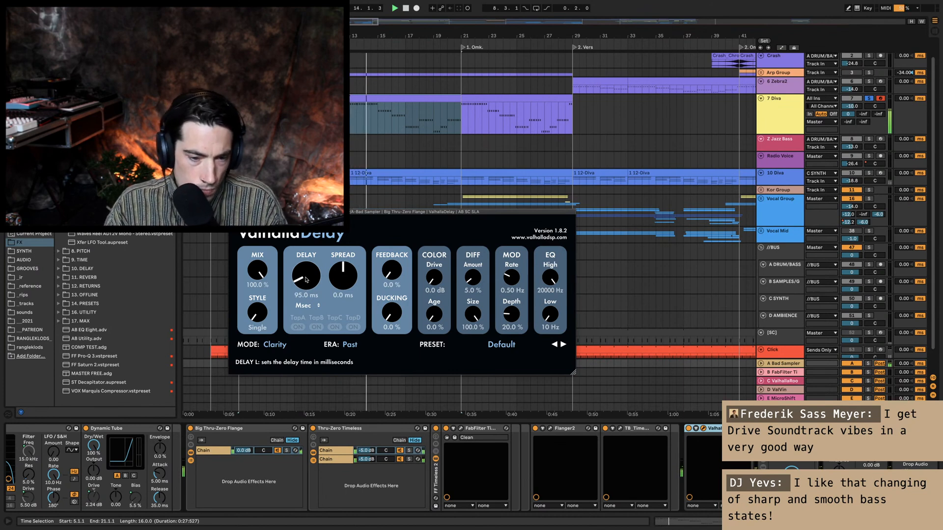
scroll(306, 279, "down", 3)
key("s")
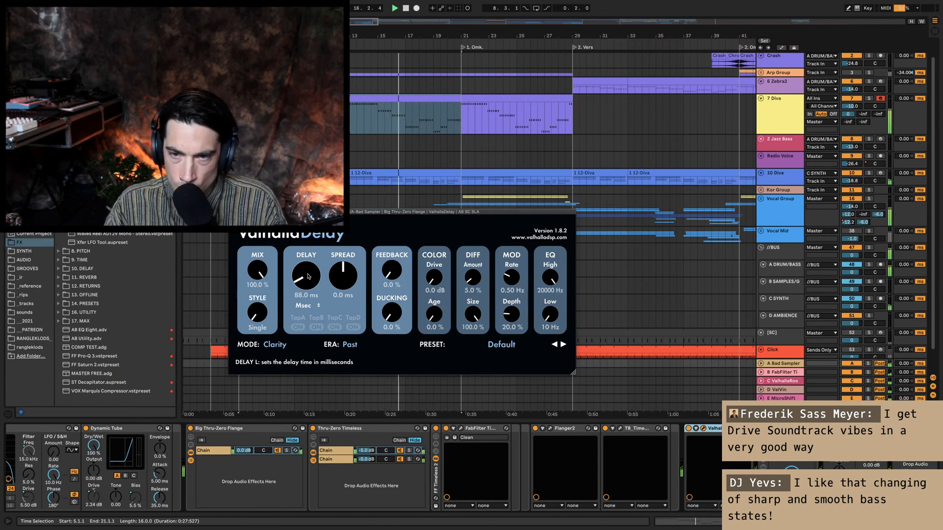
scroll(308, 276, "down", 2)
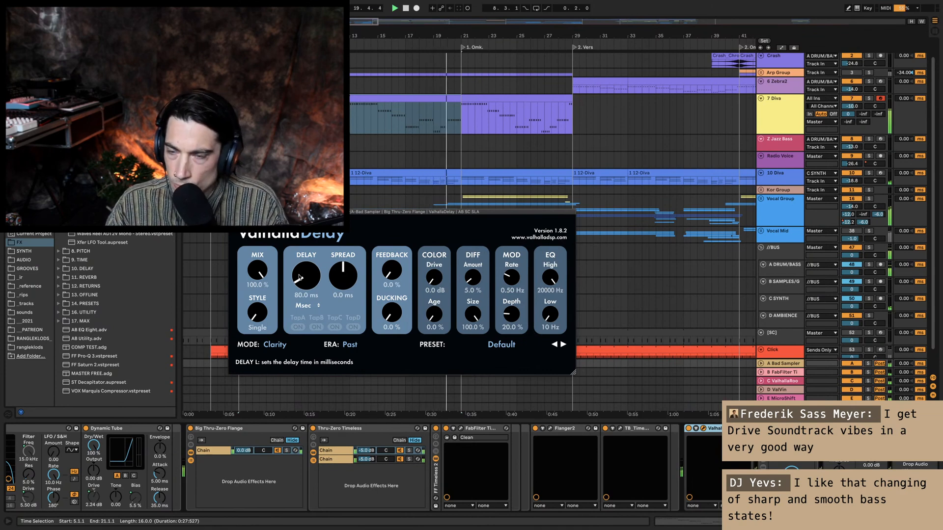
scroll(300, 277, "down", 3)
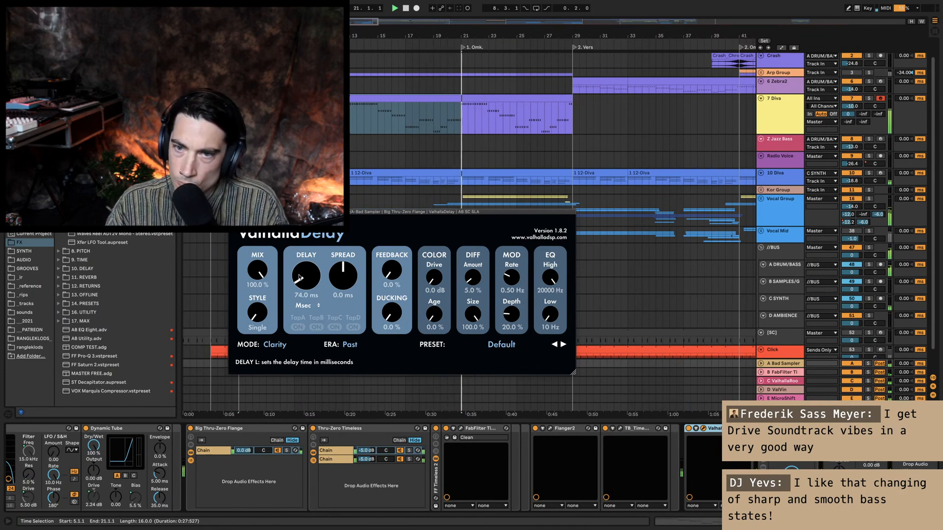
key("space")
key("space")
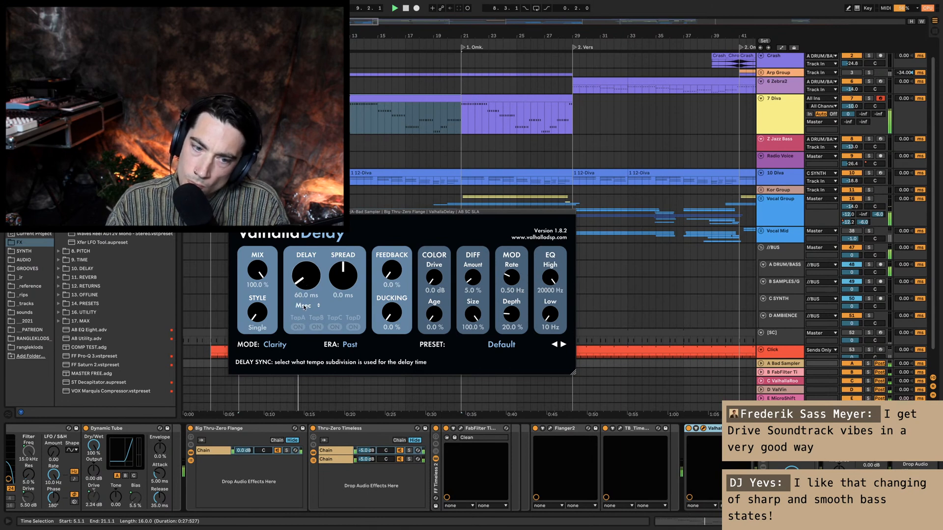
Step: Return the ValhallaDelay sync to Note, turn diffusion off, and set the delay time to 1/8
left_click(304, 306)
left_click(305, 322)
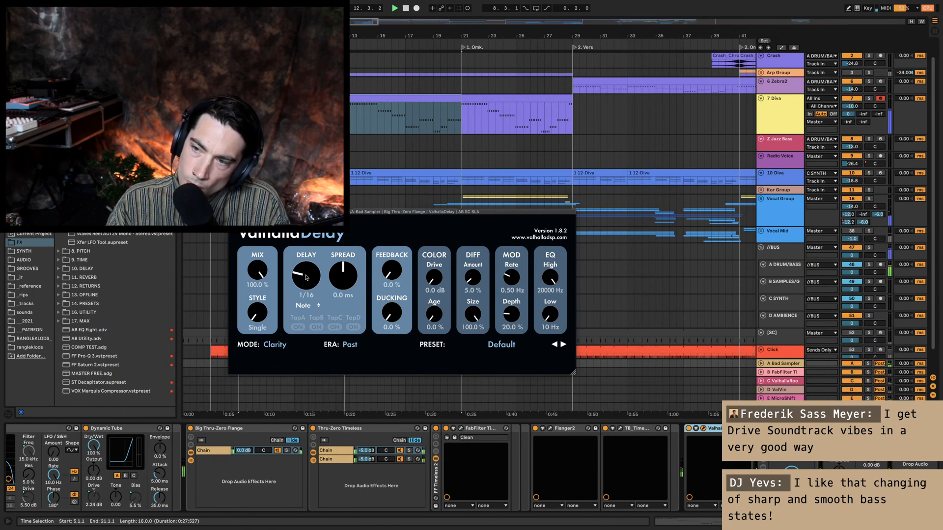
left_click_drag(305, 285, 306, 287)
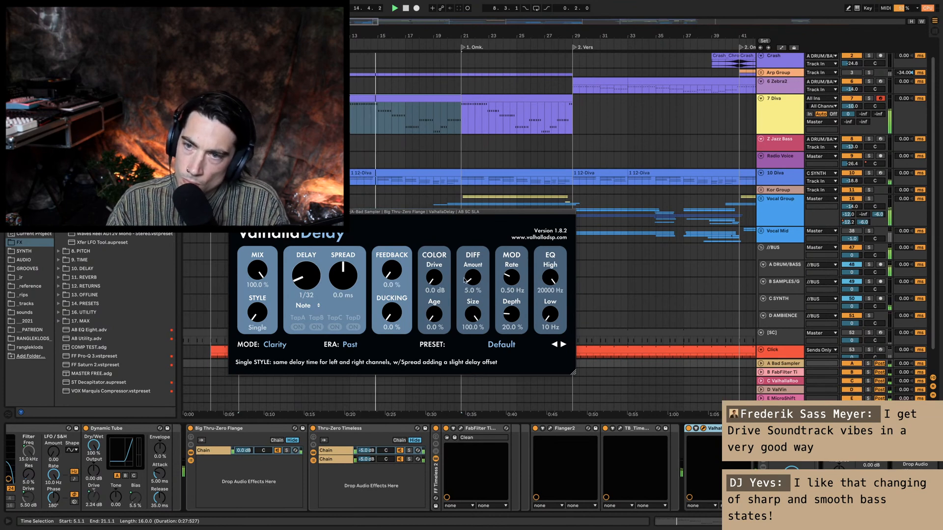
left_click_drag(465, 279, 463, 339)
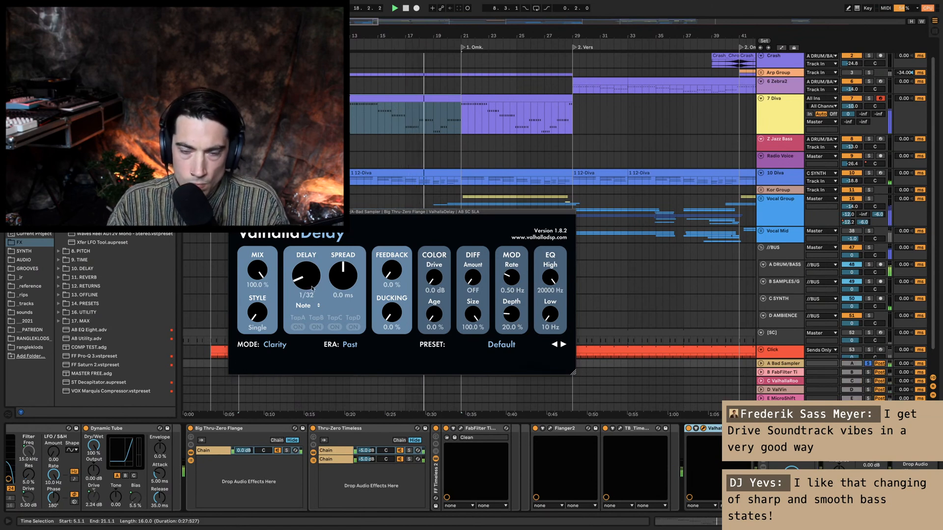
left_click_drag(309, 282, 312, 262)
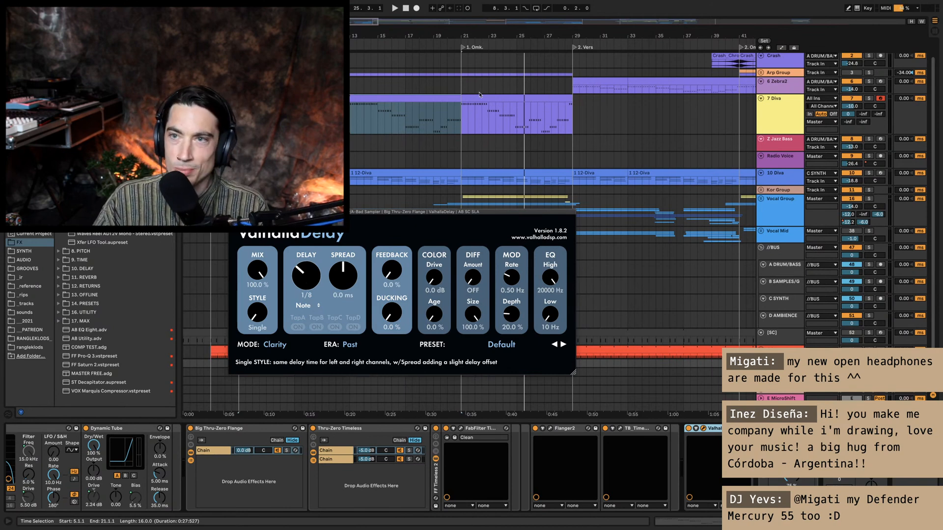
Step: Close the ValhallaDelay window and lower the 7 Diva track's volume to -12.0 dB during playback
key("space")
key("a")
key("a")
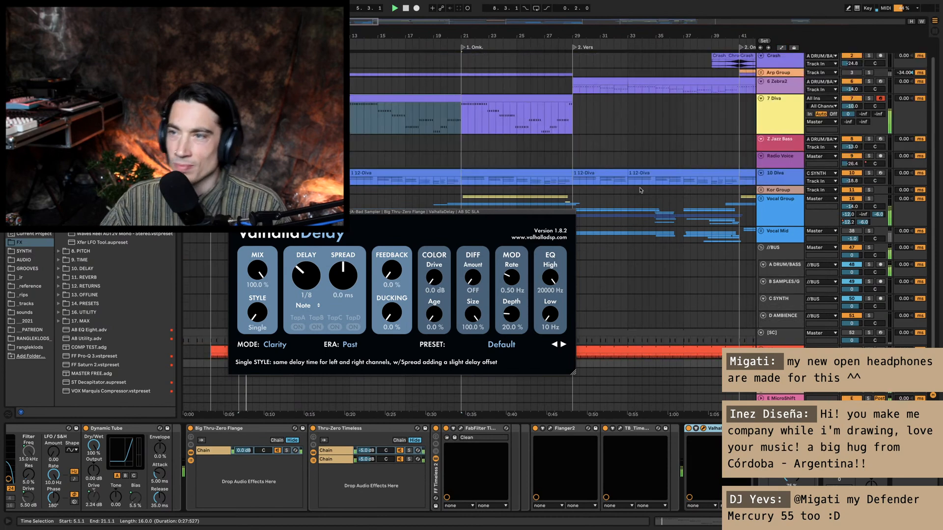
left_click(232, 212)
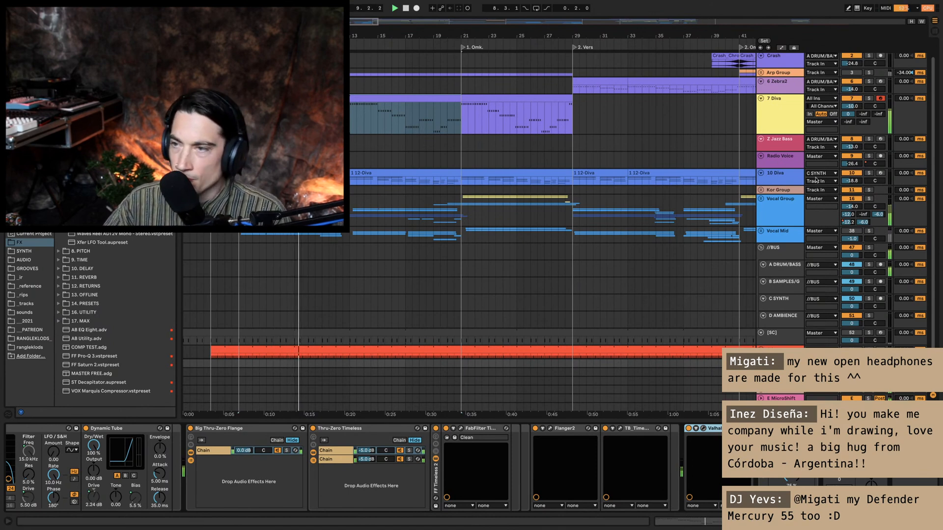
left_click(781, 110)
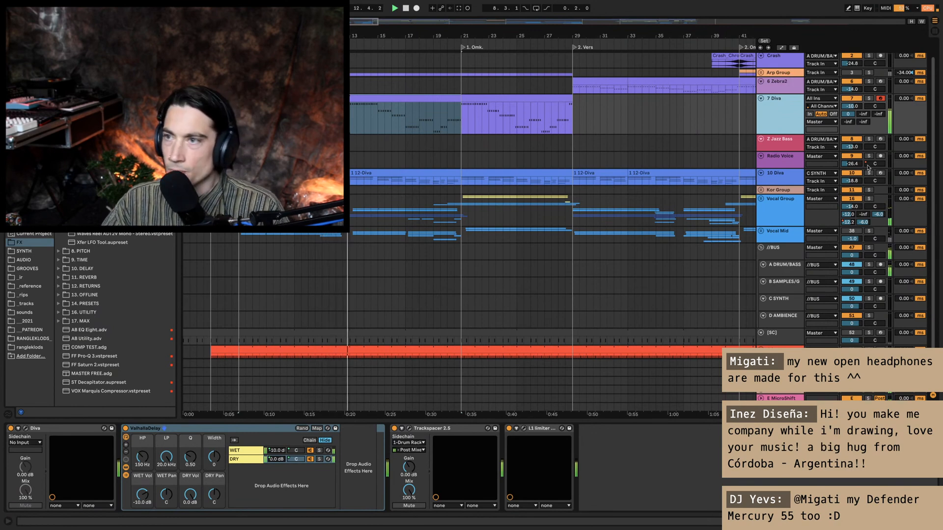
scroll(791, 146, "up", 1)
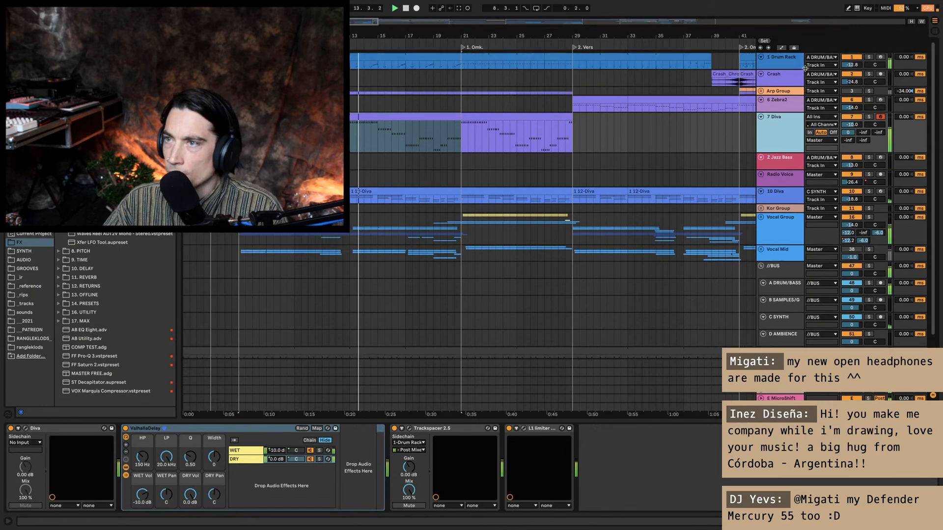
left_click_drag(858, 125, 858, 129)
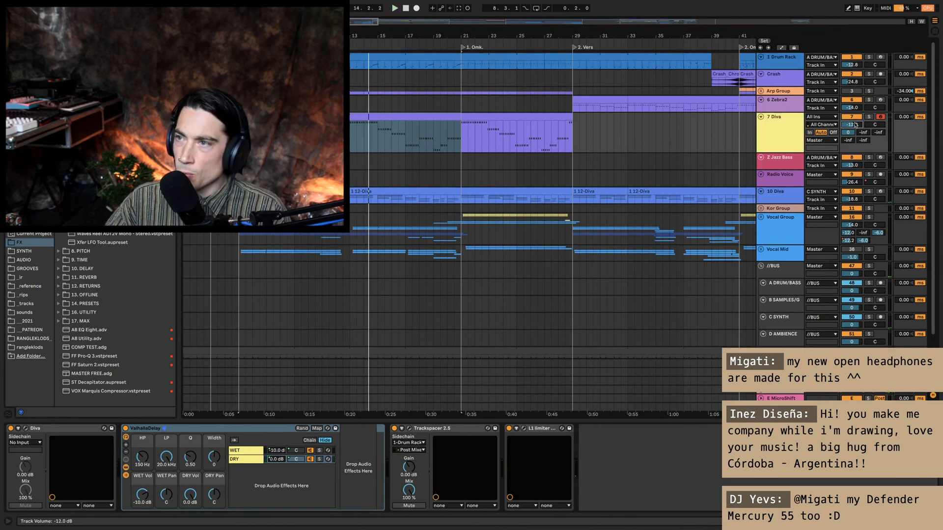
Step: Add the Xfer LFO Tool preset to the 7 Diva track and place it between Trackspacer and the L1 limiter
left_click(790, 324)
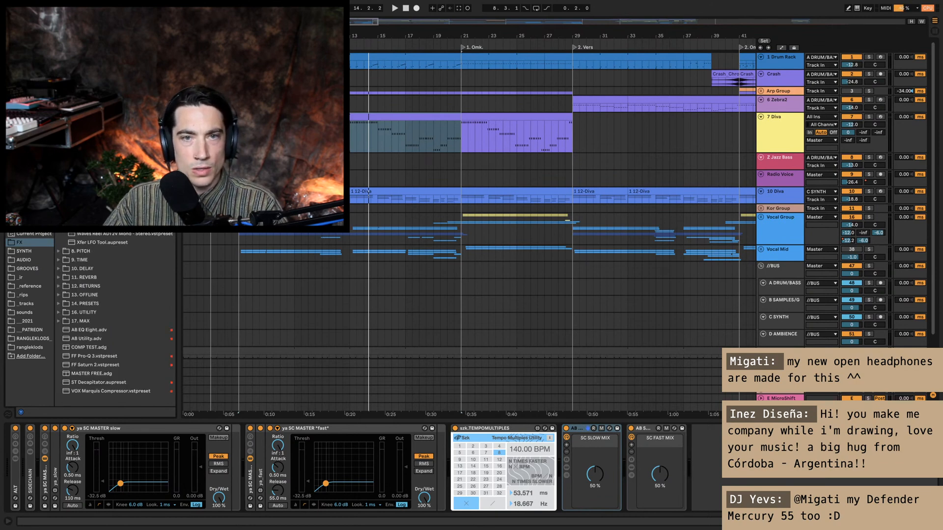
left_click(101, 244)
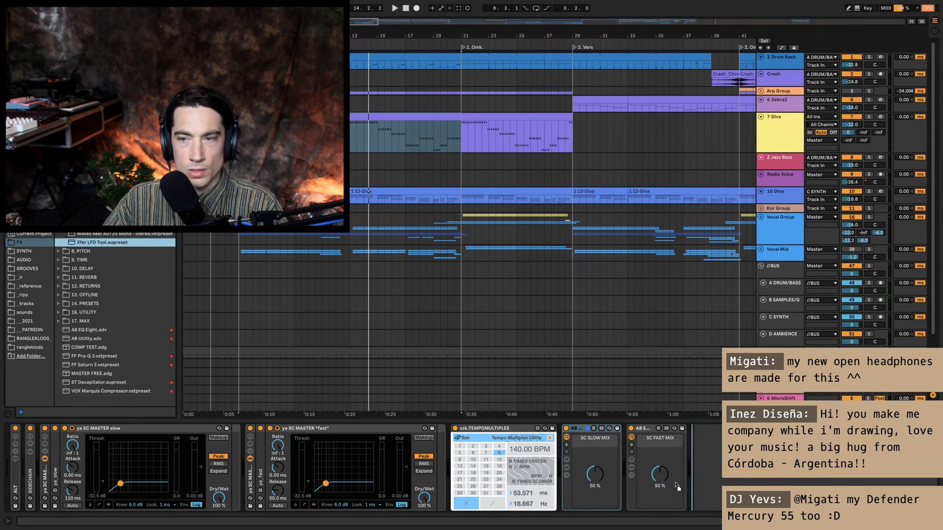
left_click(784, 142)
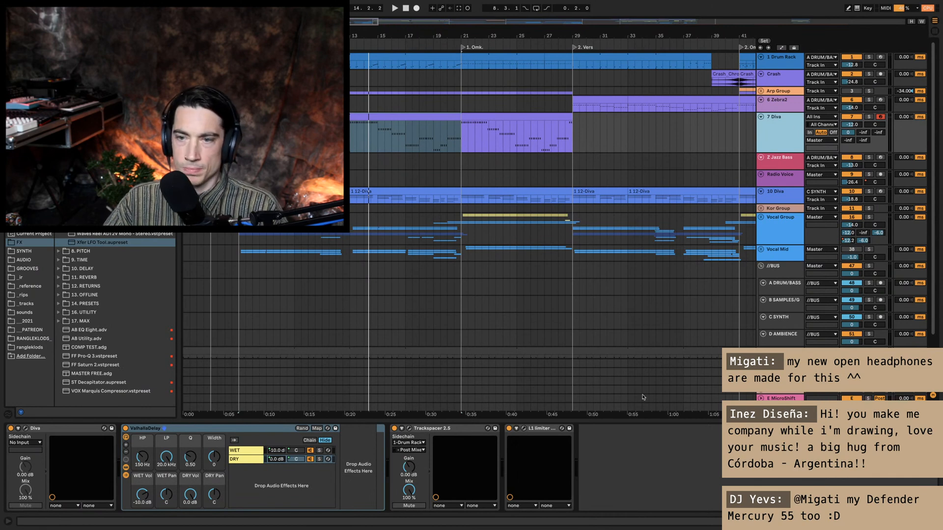
left_click_drag(643, 397, 599, 443)
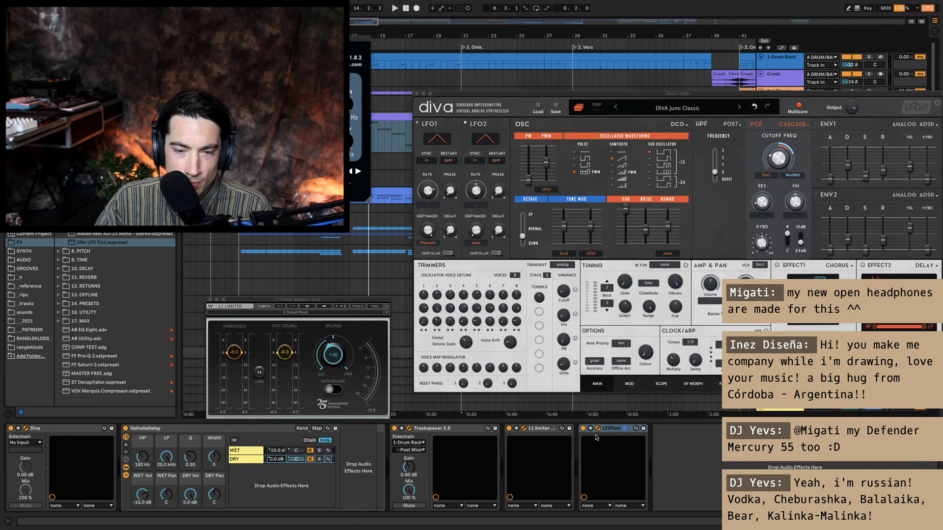
left_click_drag(592, 439, 497, 438)
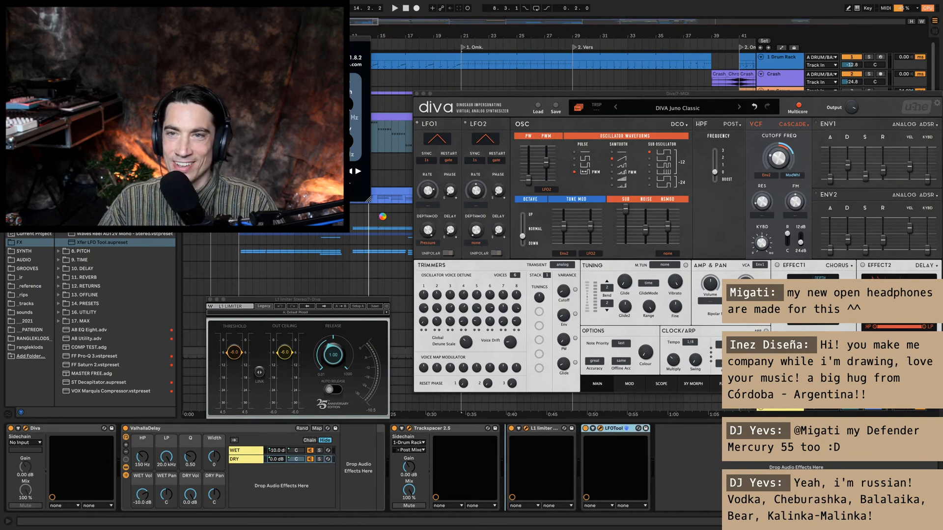
Step: Solo the 7 Diva track and play it from bar 5 to hear it with LFOTool inserted
key("super+alt+p")
key("w")
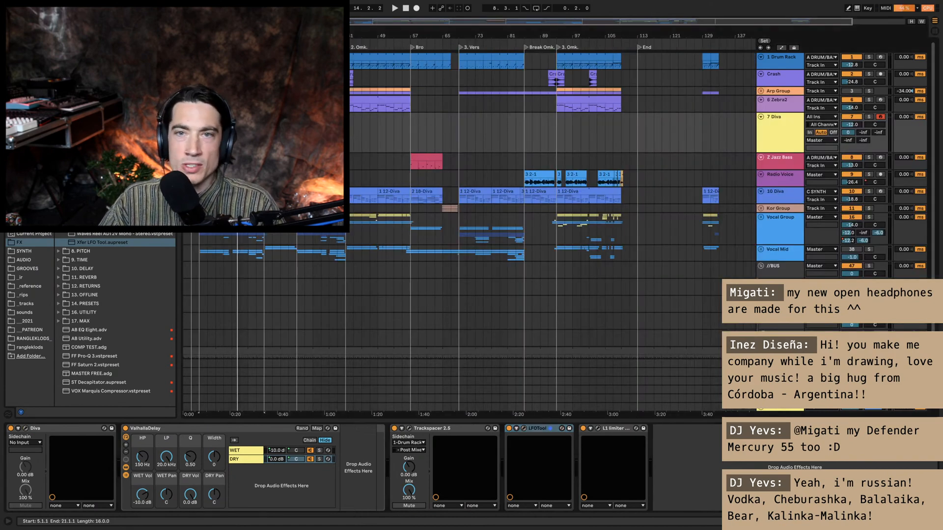
key("s")
left_click_drag(202, 36, 202, 79)
key("space")
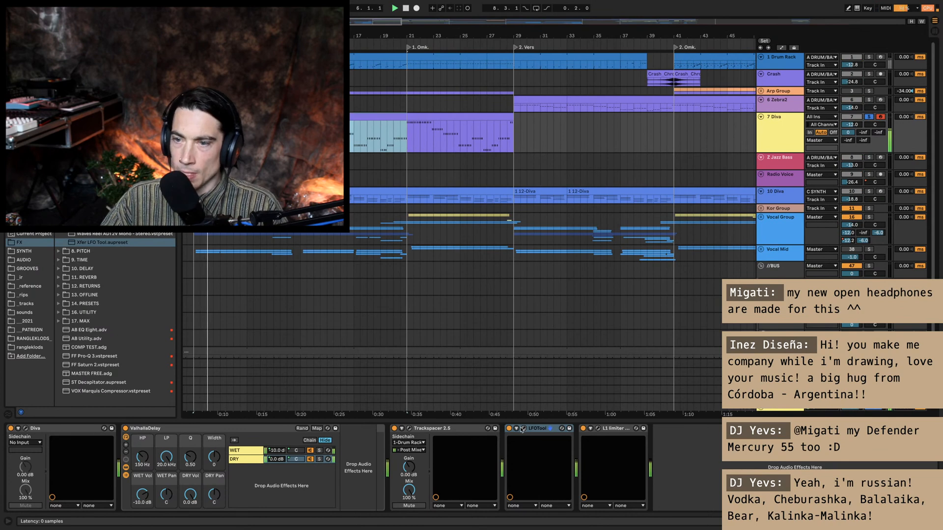
key("super+alt+p")
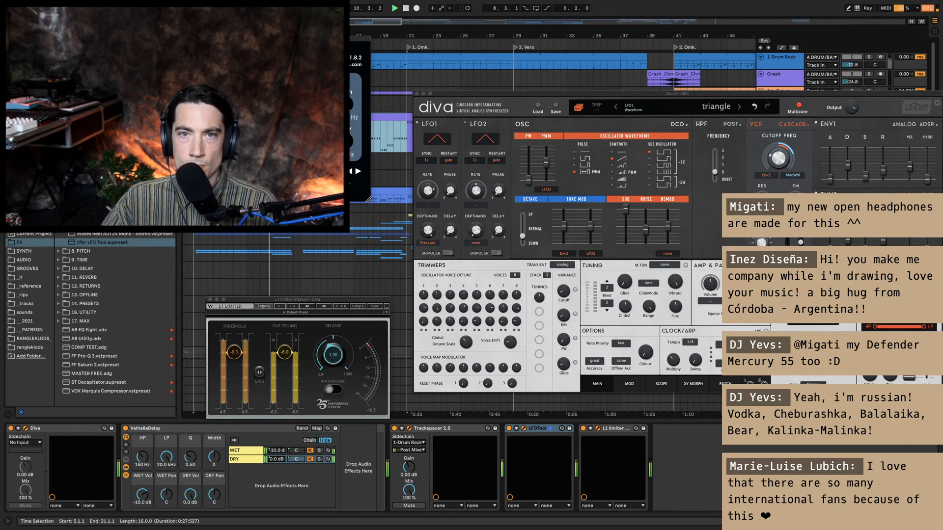
key("alt+super+p")
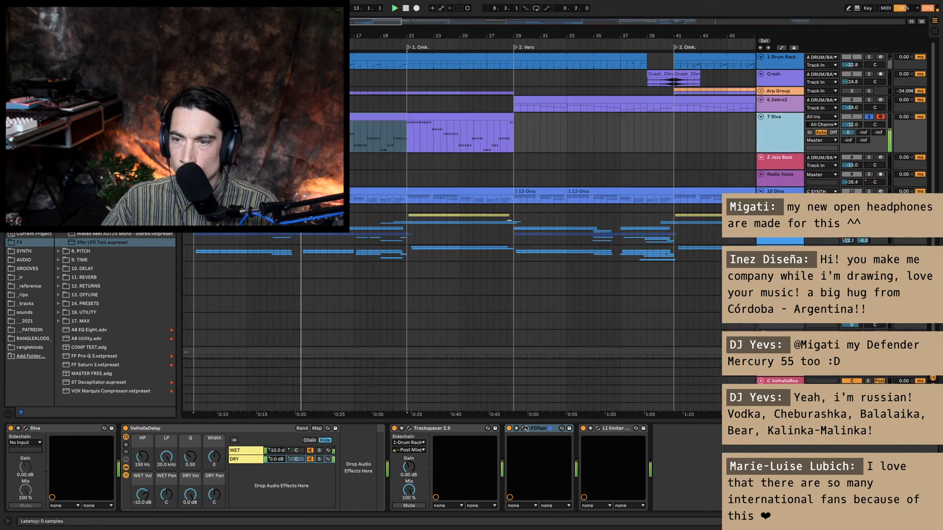
key("alt+super+p")
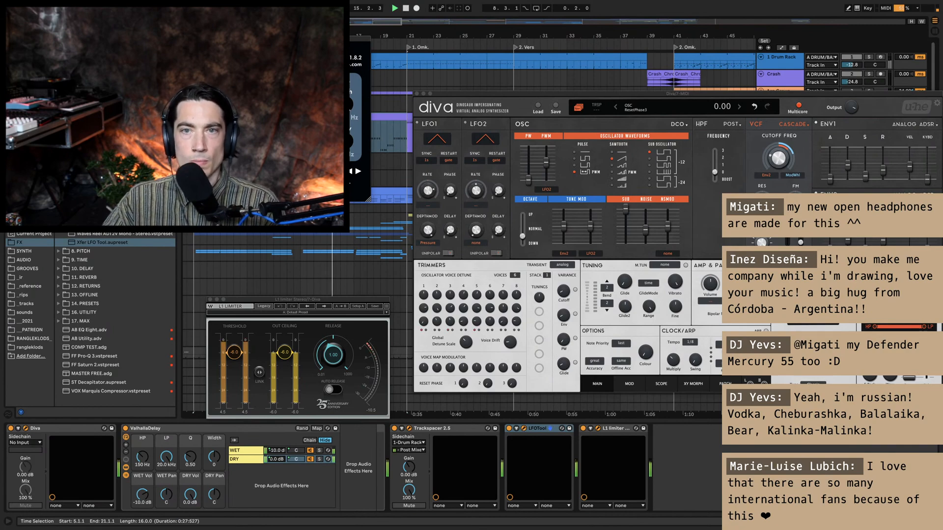
Step: Set LFOTool's volume modulation to 36 and bypass the L1 limiter on the 7 Diva track during playback
left_click(523, 429)
left_click_drag(376, 197, 549, 263)
left_click_drag(665, 318, 650, 319)
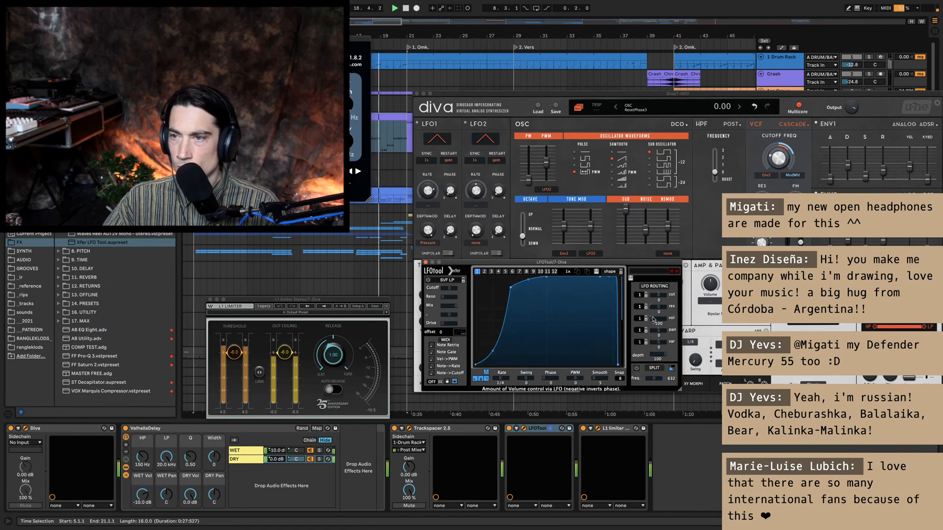
left_click_drag(654, 319, 667, 319)
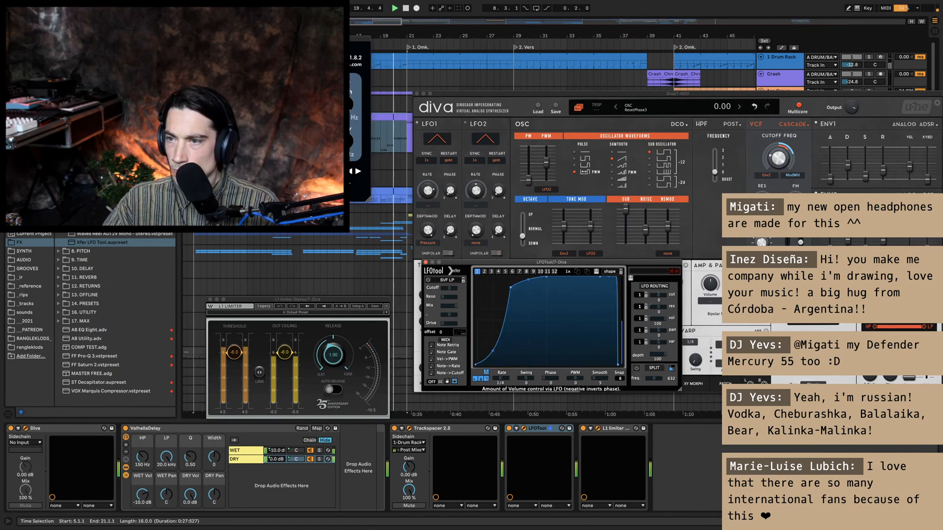
left_click(583, 429)
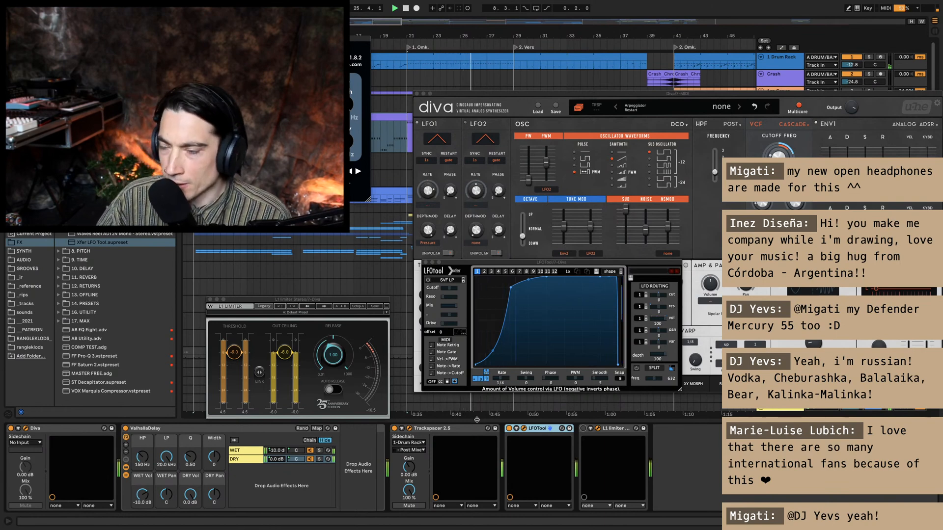
left_click_drag(656, 320, 580, 330)
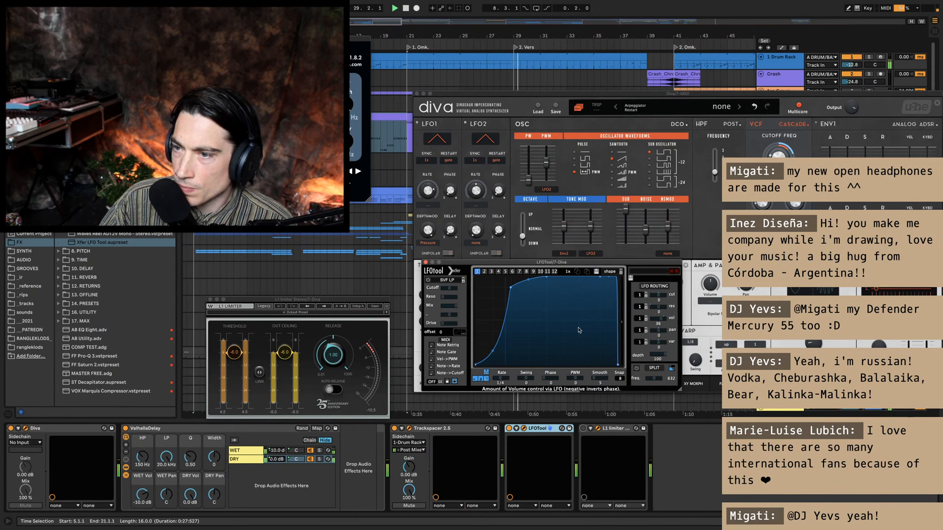
key("alt+super+p")
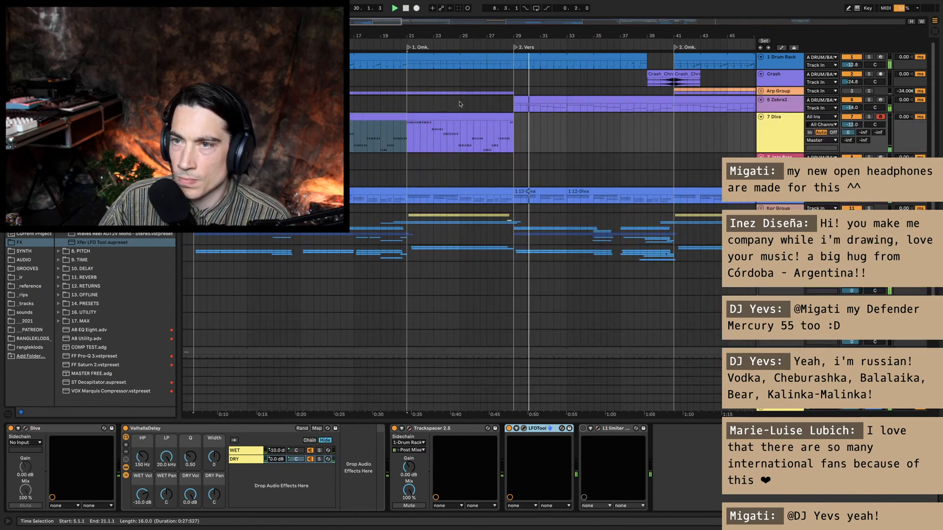
Step: Replay the full mix from bar 5 and bypass Trackspacer on the 7 Diva track
left_click_drag(514, 114, 513, 114)
key("space")
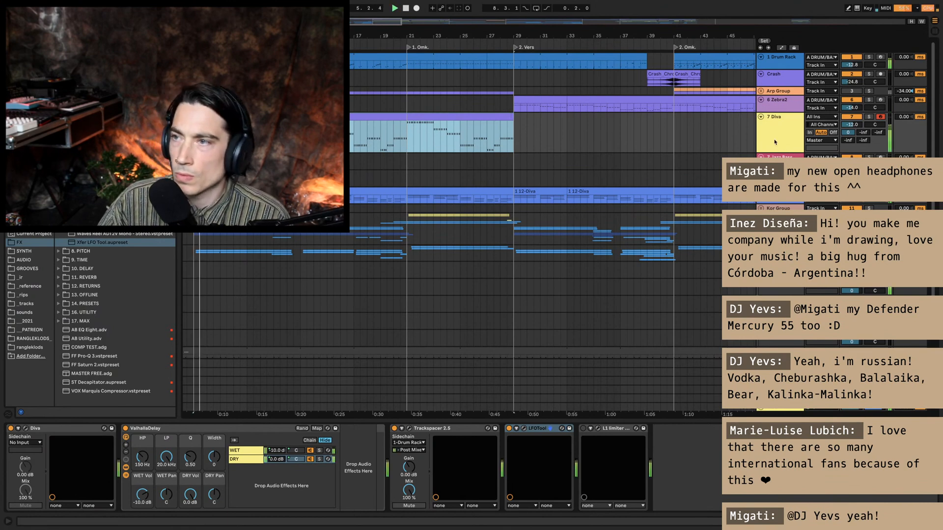
left_click(775, 142)
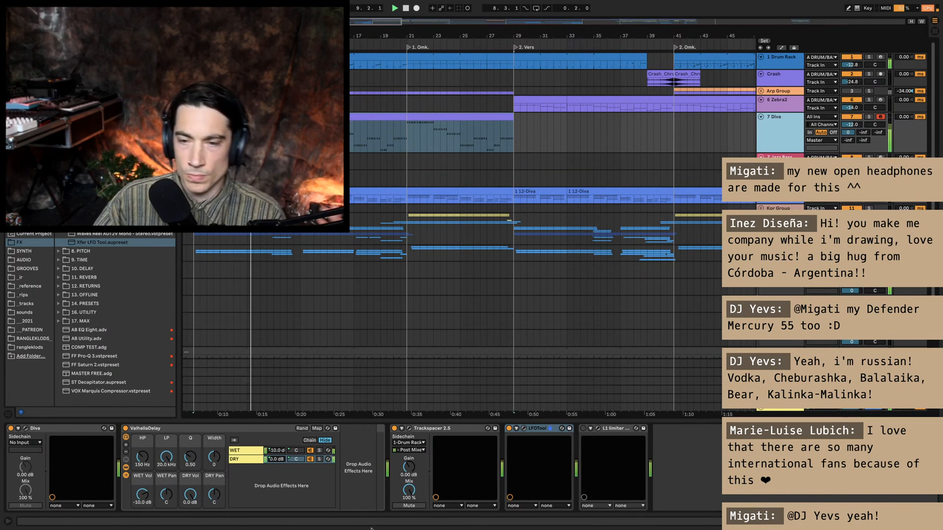
left_click(394, 428)
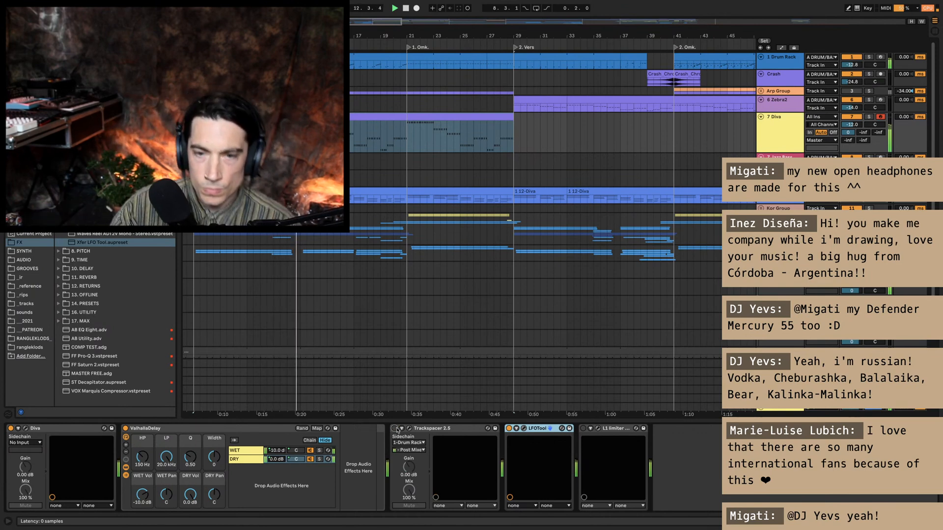
Step: Show the WET chain's devices in the ValhallaDelay rack and bring up its ValhallaDelay plug-in window
left_click(253, 450)
left_click(369, 428)
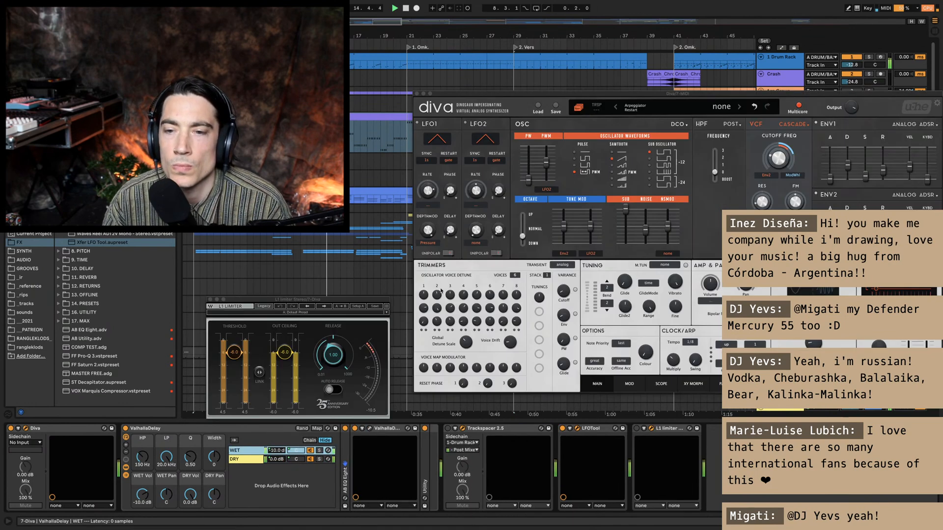
left_click(369, 428)
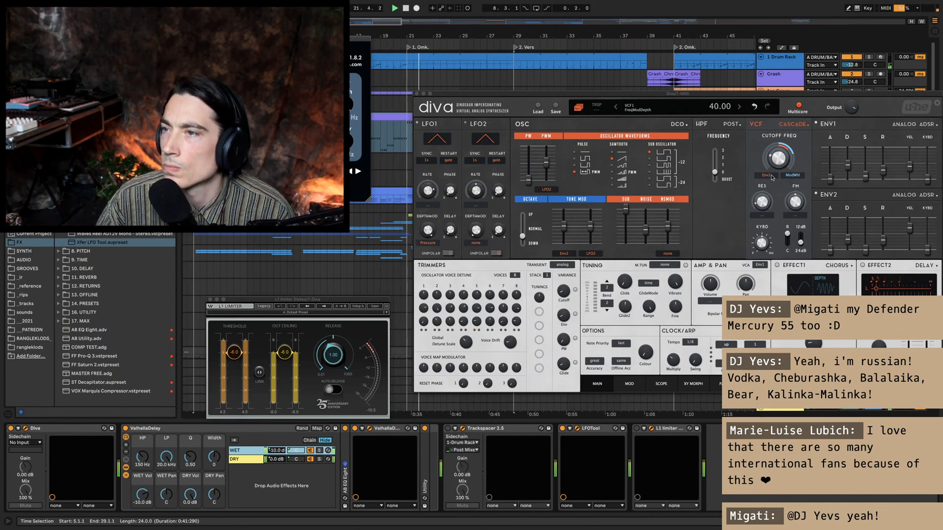
Step: Set the first modulation depth of Diva's VCF cutoff frequency to 54.80 during playback, then hide the plug-in windows
left_click_drag(770, 175, 770, 98)
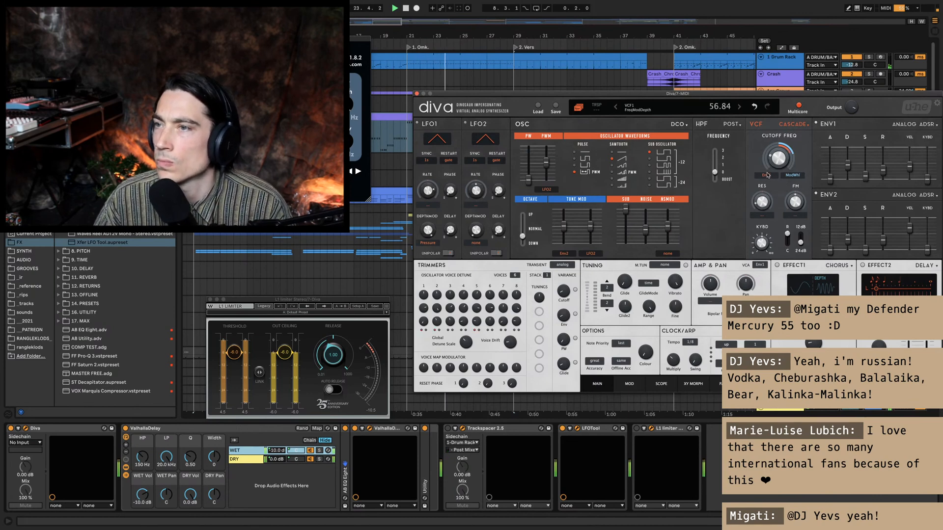
scroll(768, 173, "down", 2)
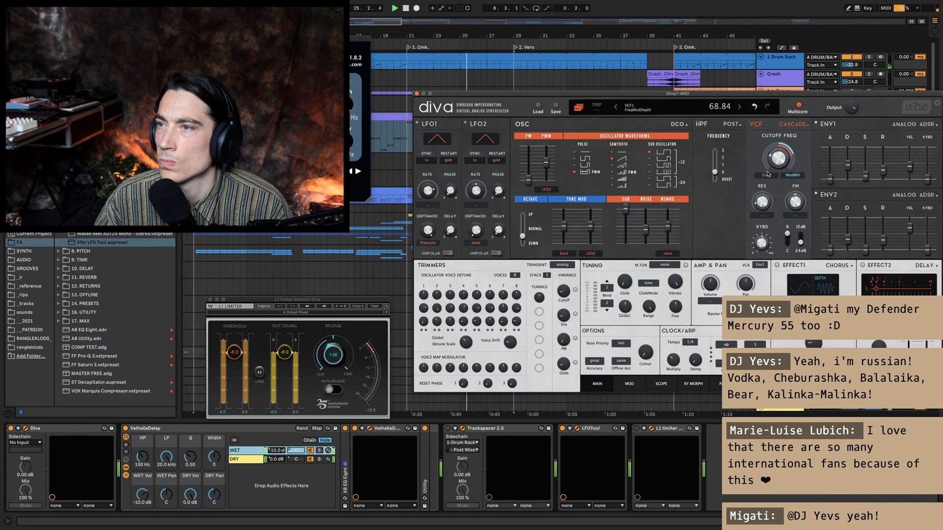
scroll(769, 176, "down", 6)
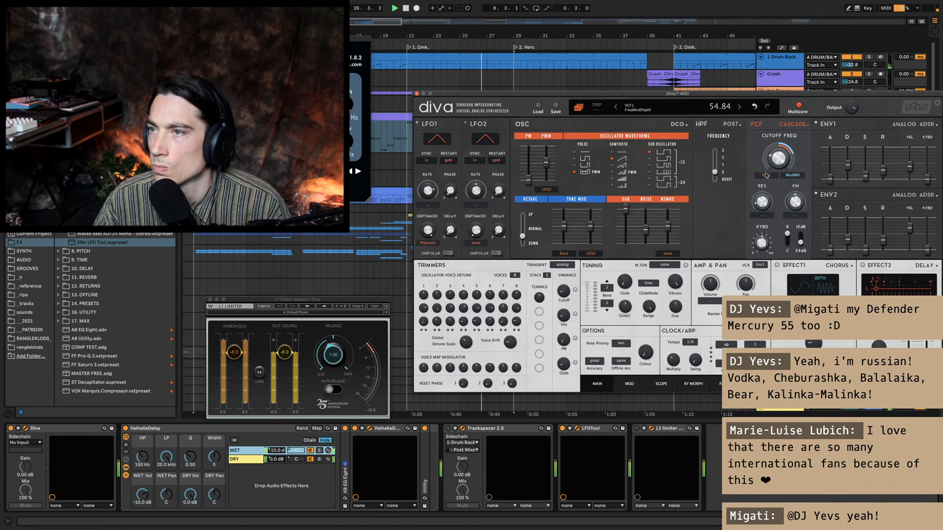
scroll(771, 177, "down", 1)
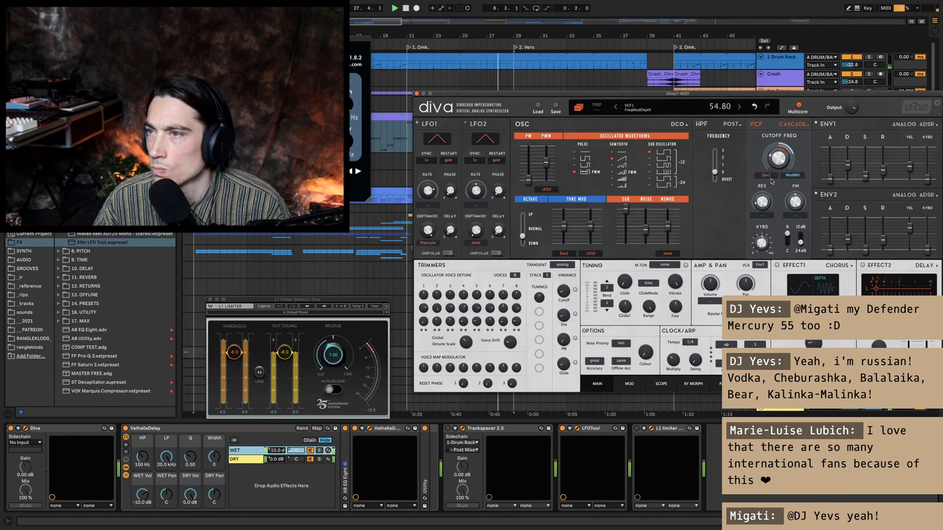
scroll(771, 181, "down", 1)
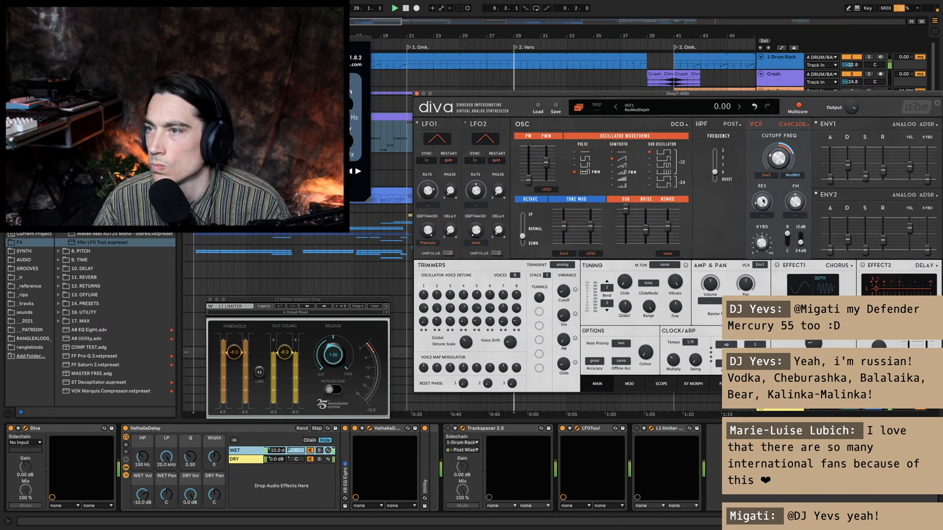
key("ctrl+alt+p")
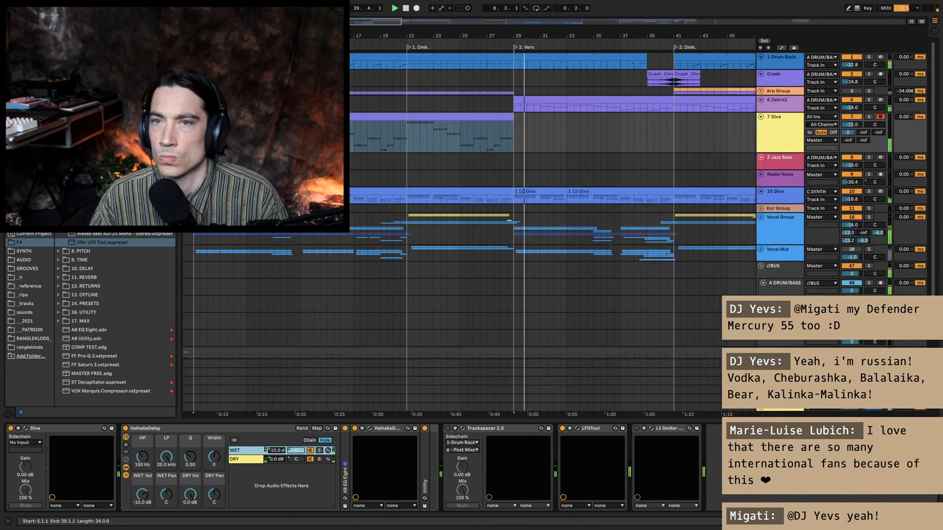
Step: Stop playback, unfold the 6 Zebra2 track, and copy its clips from bars 29 to 57 onto the 7 Diva track
left_click(772, 125)
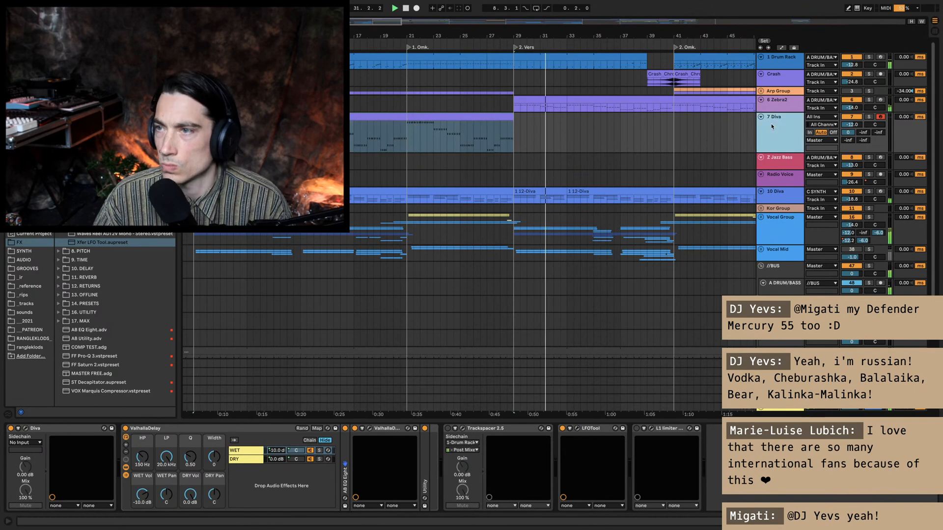
key("space")
left_click_drag(479, 36, 415, 35)
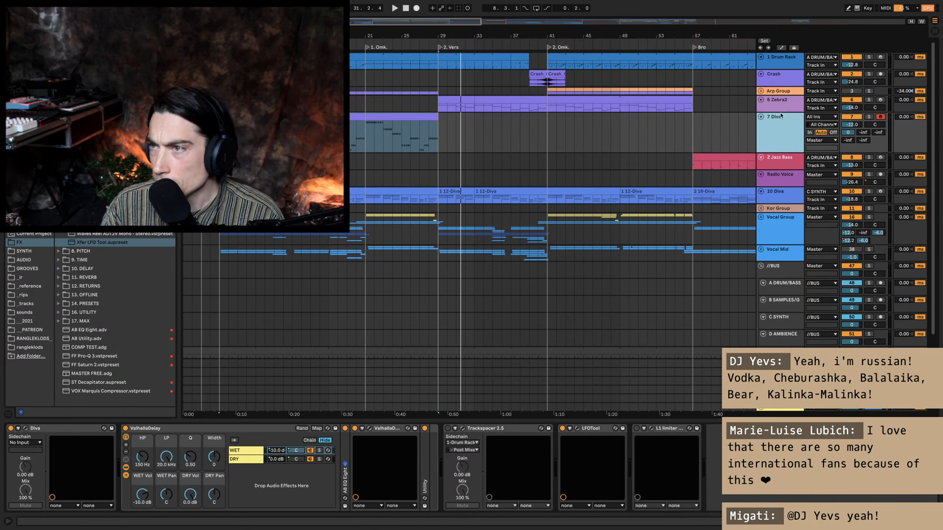
left_click_drag(781, 114, 678, 185)
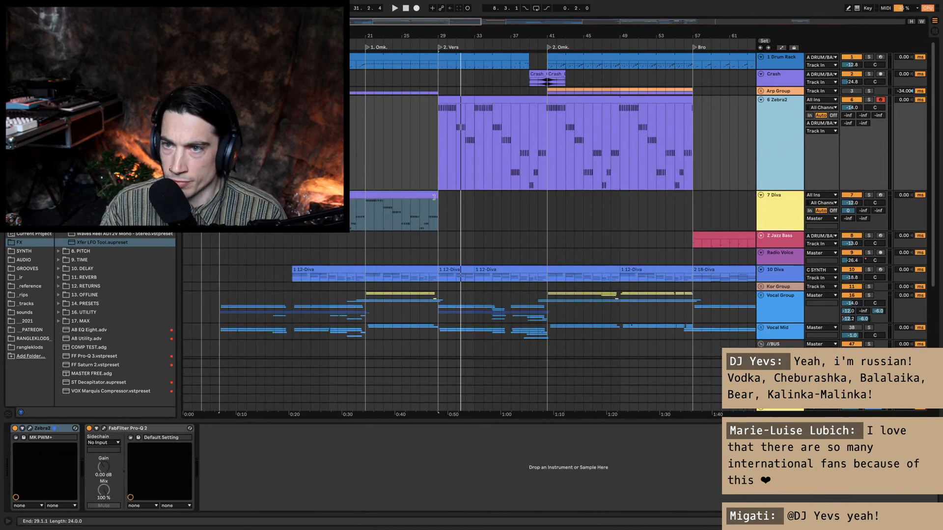
mouse_move(437, 196)
left_mouse_down()
mouse_move(545, 196)
mouse_move(383, 194)
mouse_move(437, 196)
left_mouse_up()
left_click(459, 98)
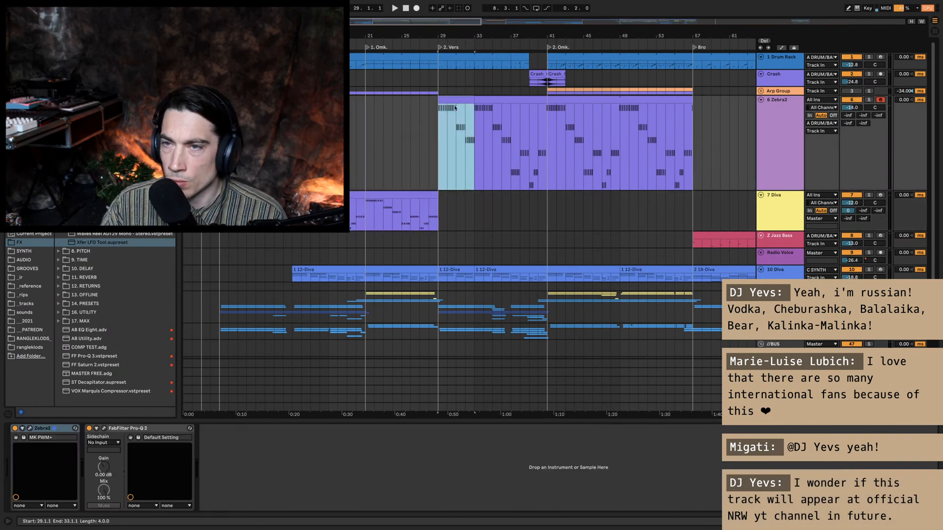
left_click(501, 126)
left_click_drag(500, 125, 503, 211)
left_click(503, 202)
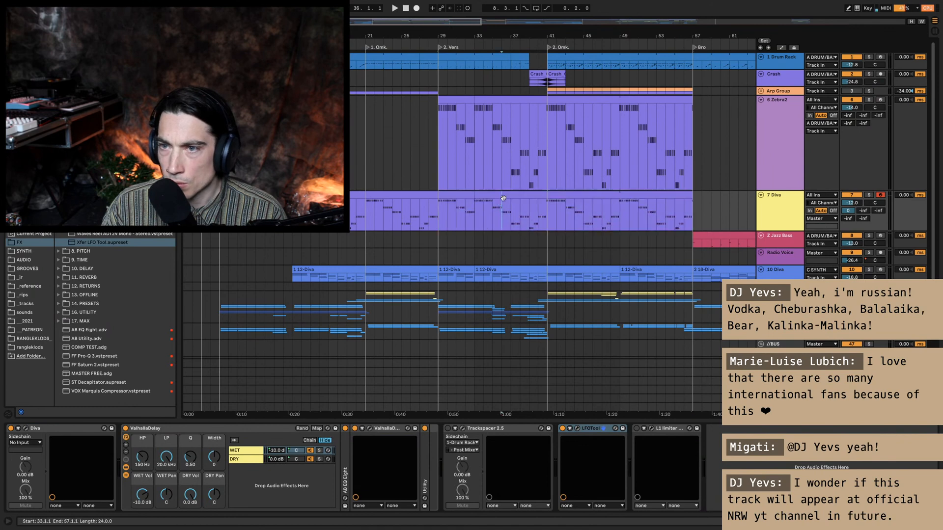
Step: Open the copied 7 Diva clip at bar 29, listen from there, and select the Diva clips from bar 33 to 57
double_click(463, 195)
left_click(503, 332)
key("super+a")
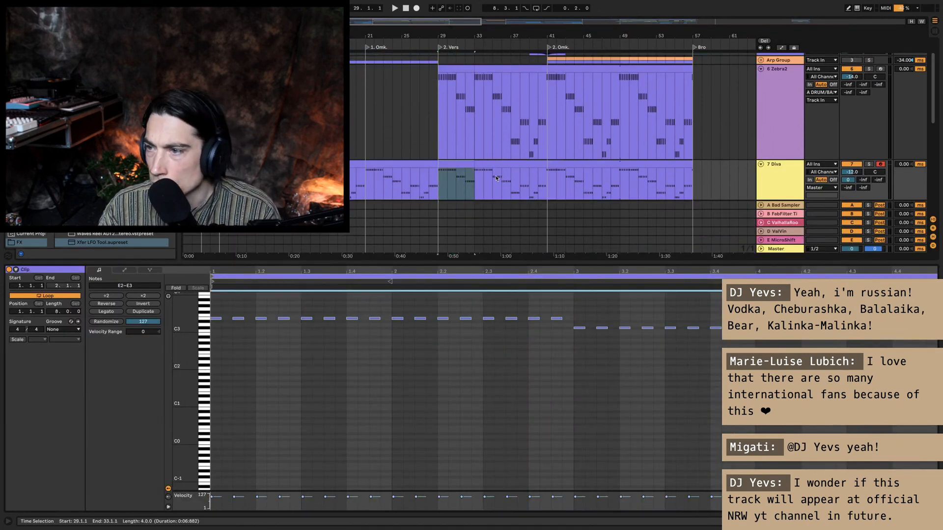
key("space")
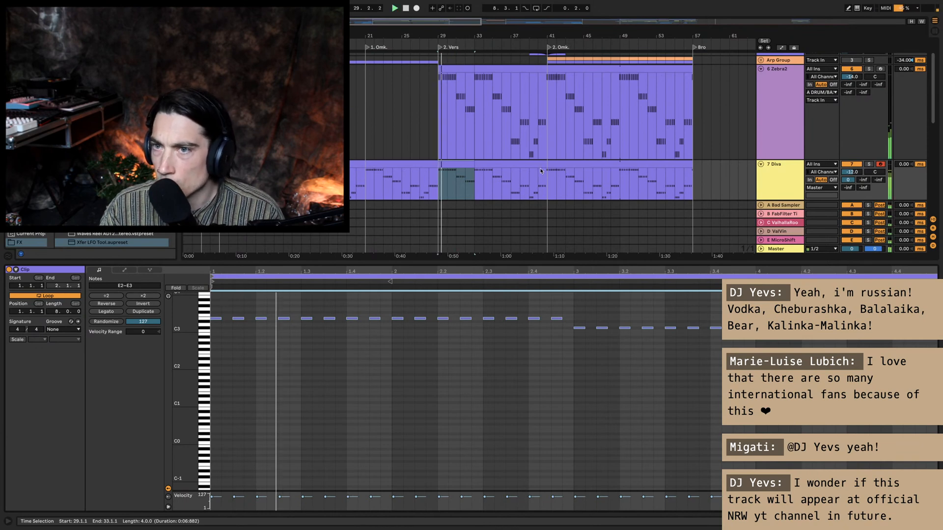
left_click(765, 176)
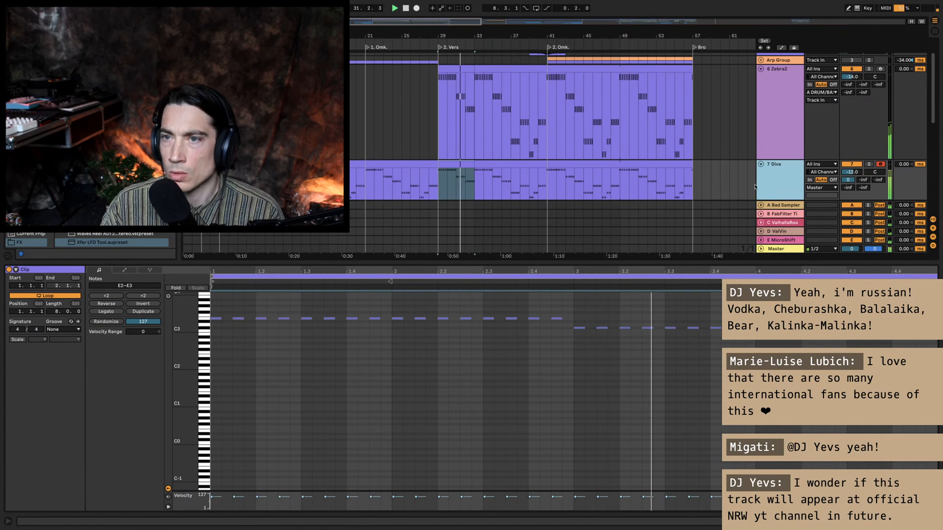
left_click(489, 167)
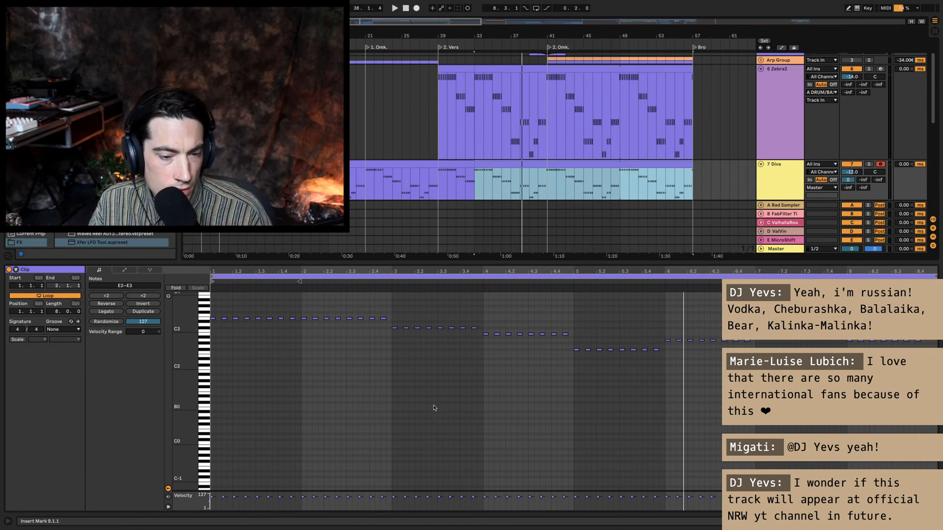
Step: Audition the 7 Diva clip from bar 37 and replace its final E3 note with an A2 note at 8.4.3
left_click(507, 187)
key("space")
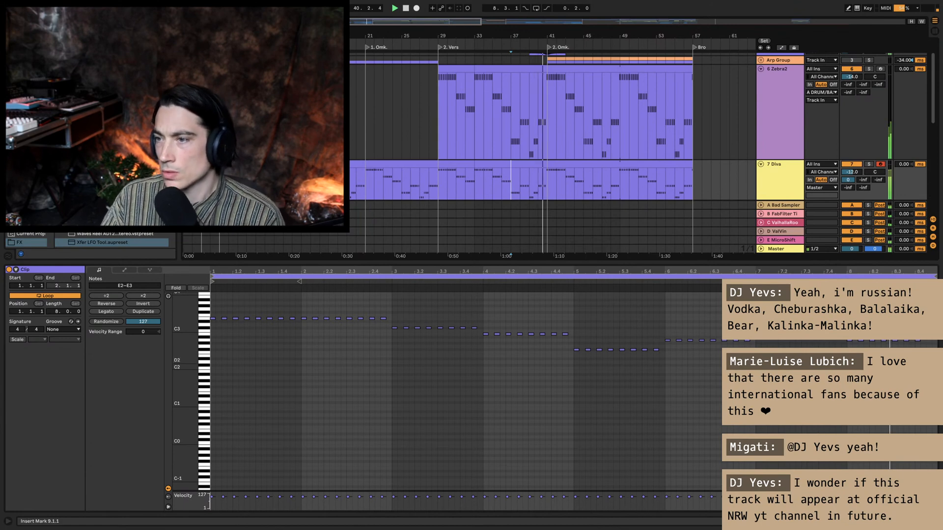
key("space")
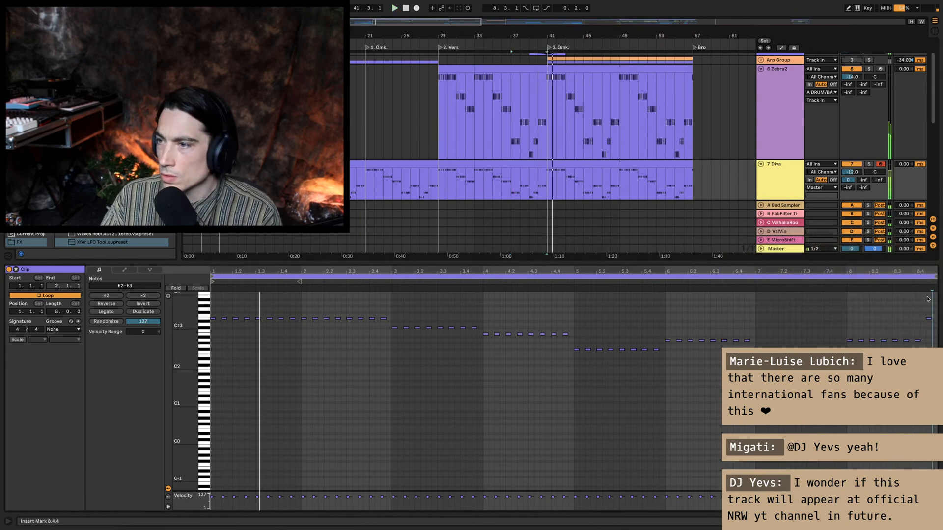
left_click_drag(934, 332, 924, 301)
key("Delete")
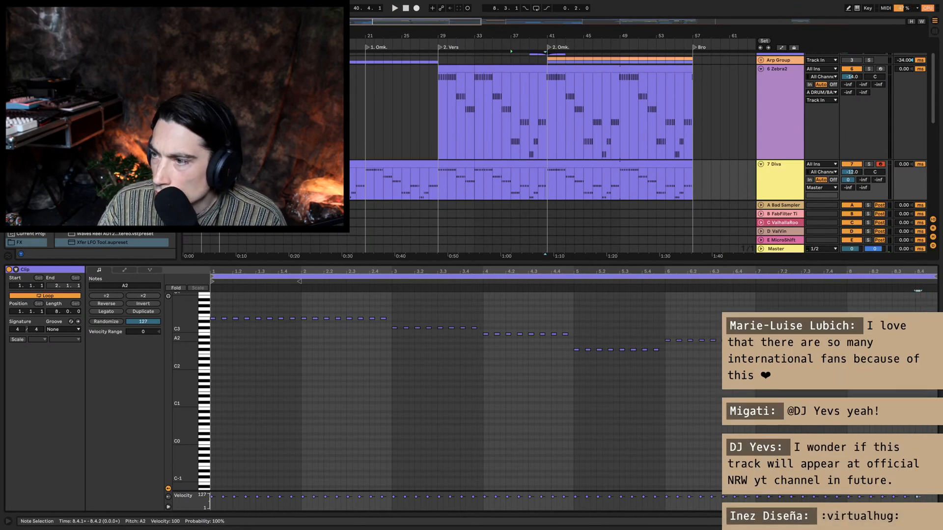
double_click(928, 340)
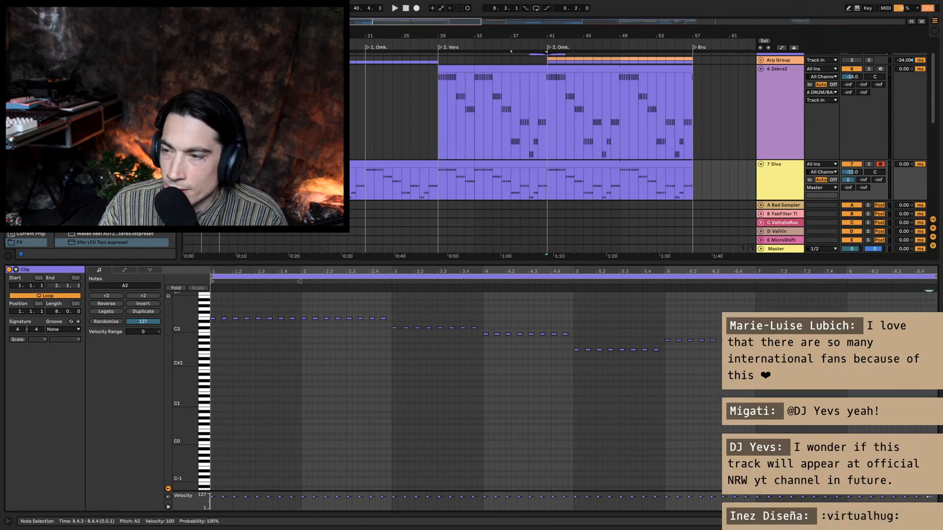
Step: Raise the E2 note at 7.2.3 in the Diva clip by two semitones to F#2
left_click(792, 356)
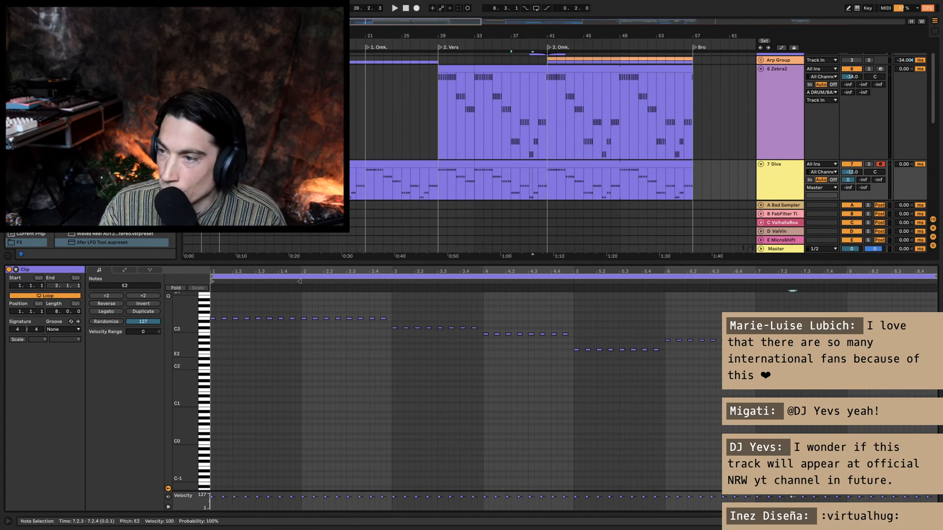
key("Up")
key("Up")
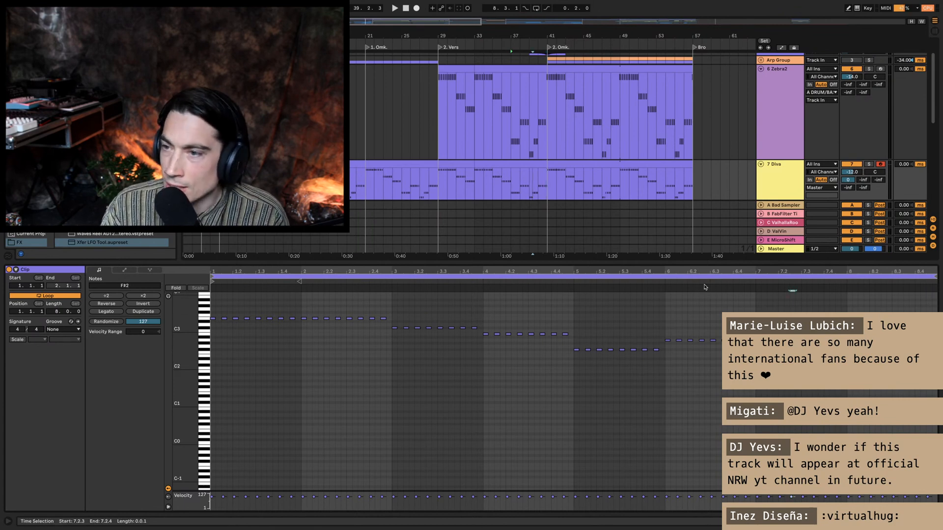
left_click(660, 281)
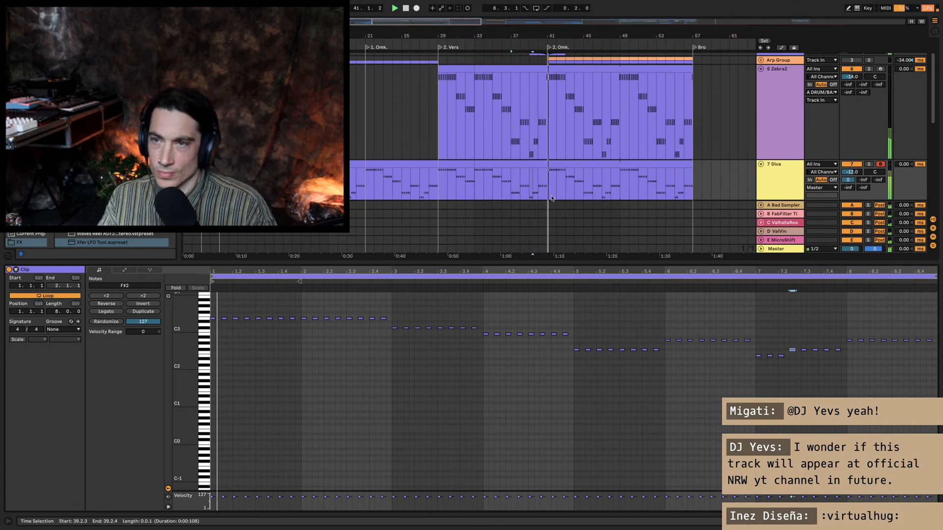
Step: Listen with the Diva clips from bar 33 to 57 selected, fold all tracks, and solo the Vocal Group with playback stopped
left_click(565, 165)
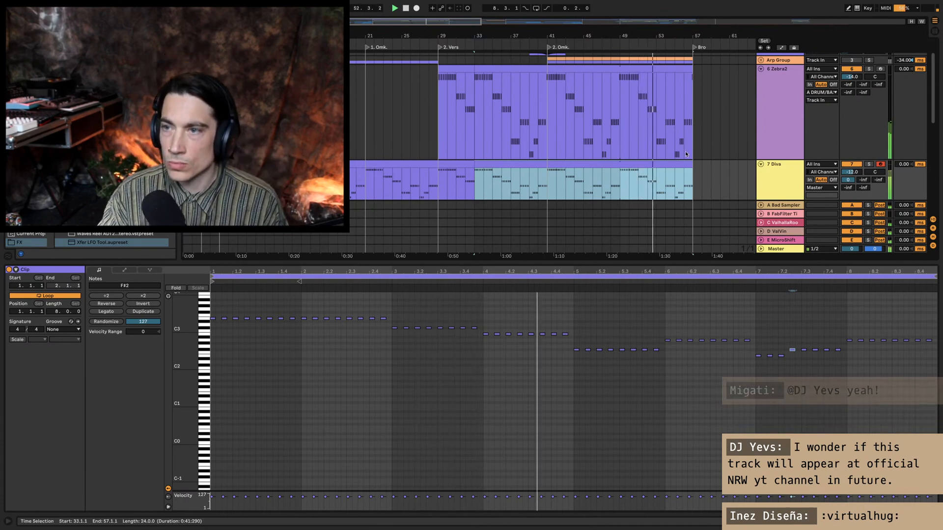
left_click(761, 165, "alt")
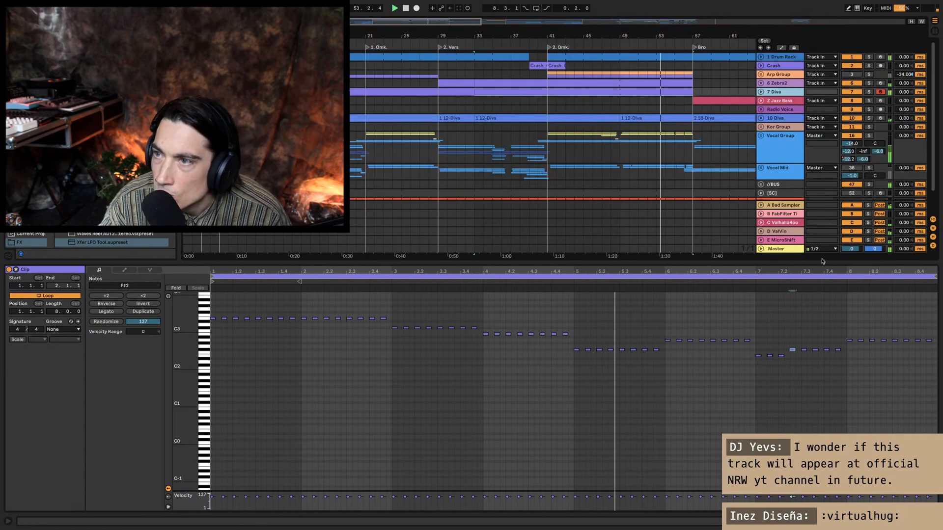
key("space")
key("s")
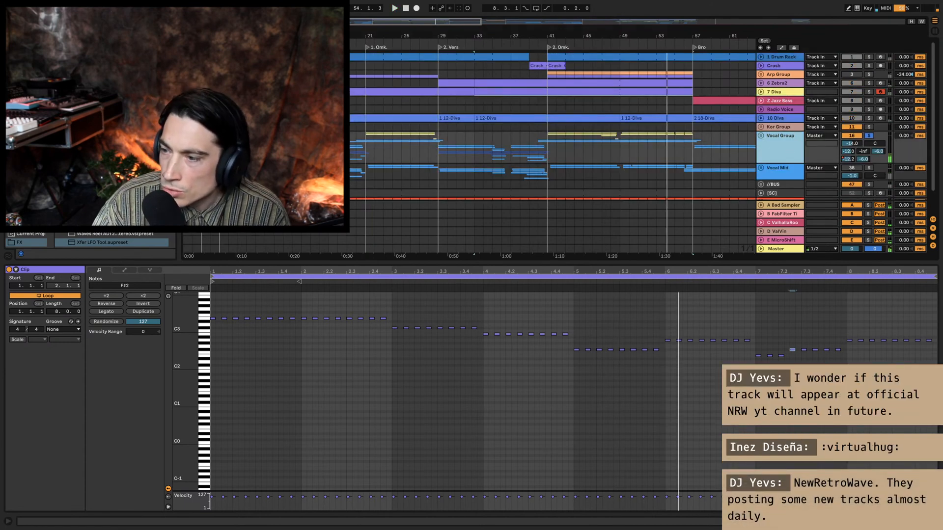
Step: Show the Vocal Group's devices and add a Pro-Q 3 equalizer ahead of MJUC
key("shift+Tab")
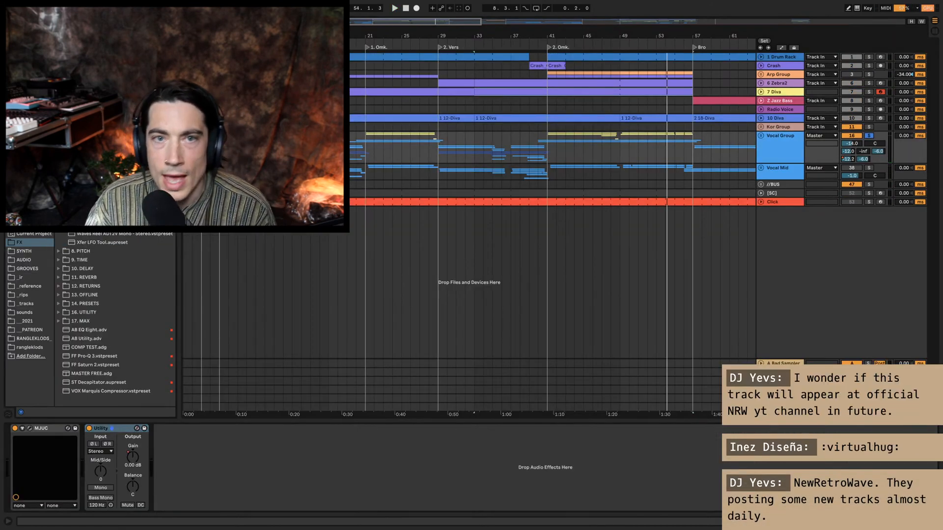
scroll(97, 236, "down", 4)
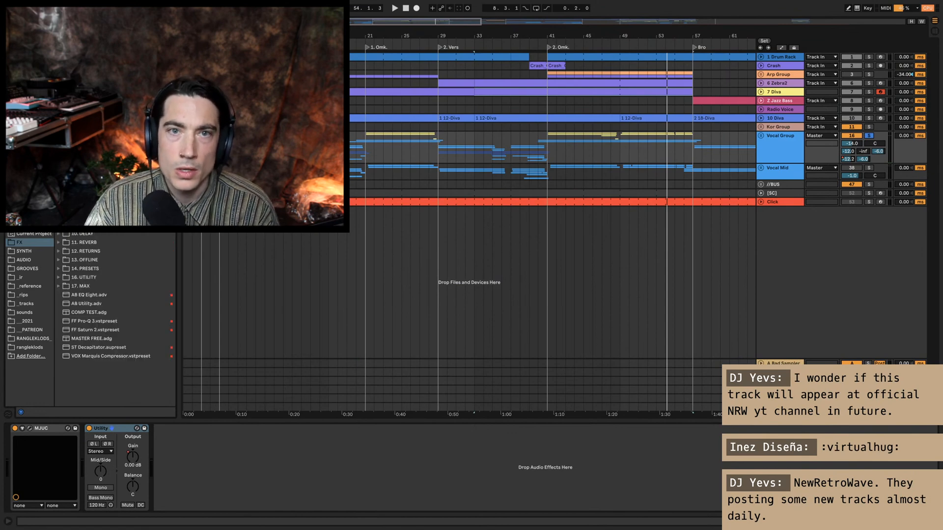
left_click_drag(108, 201, 10, 473)
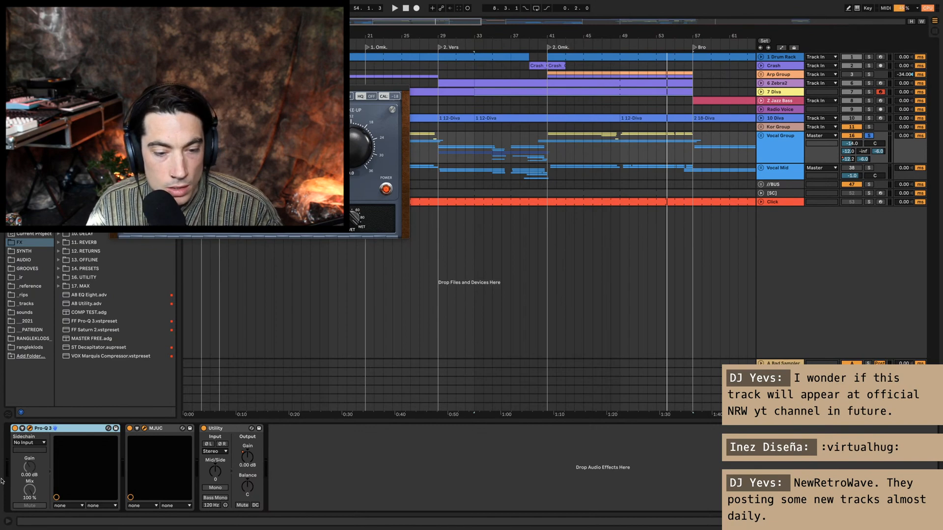
Step: Switch to Discord, set the server's invite link to never expire, and copy it
mouse_move(1, 481)
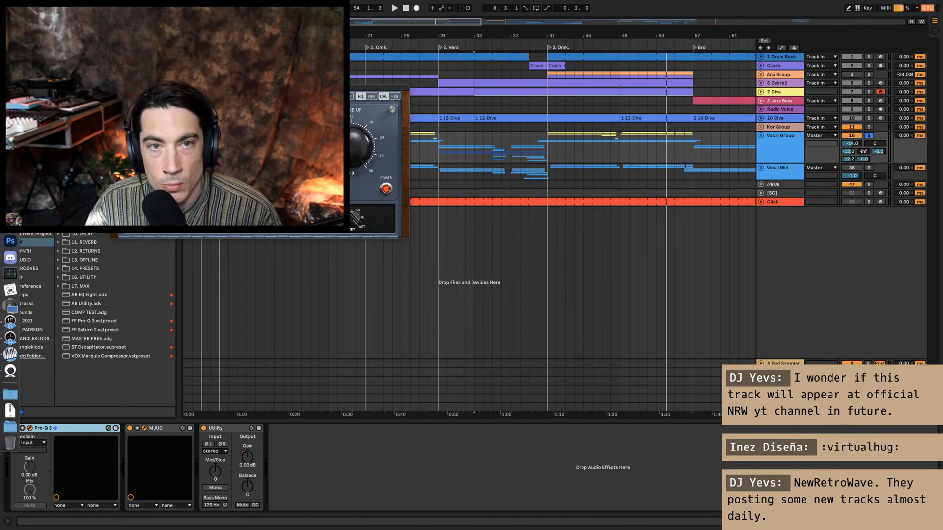
mouse_move(1, 303)
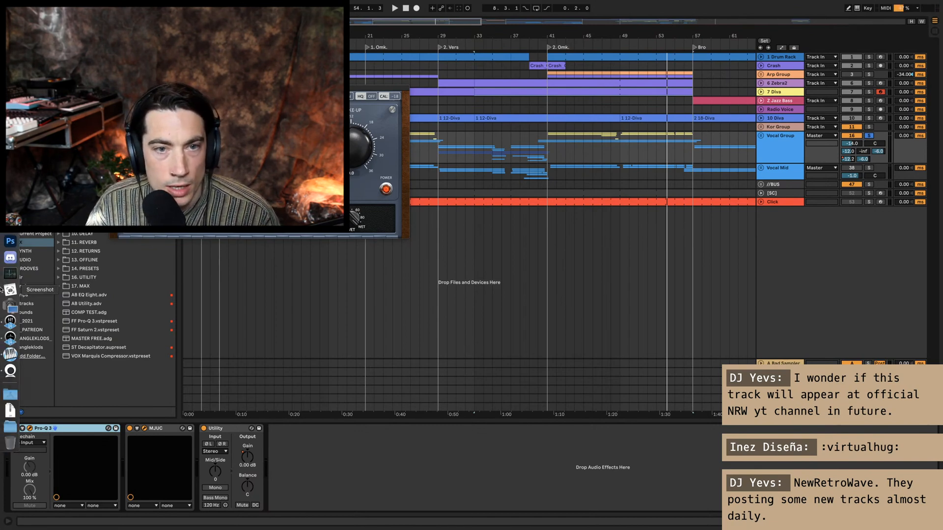
left_click(10, 257)
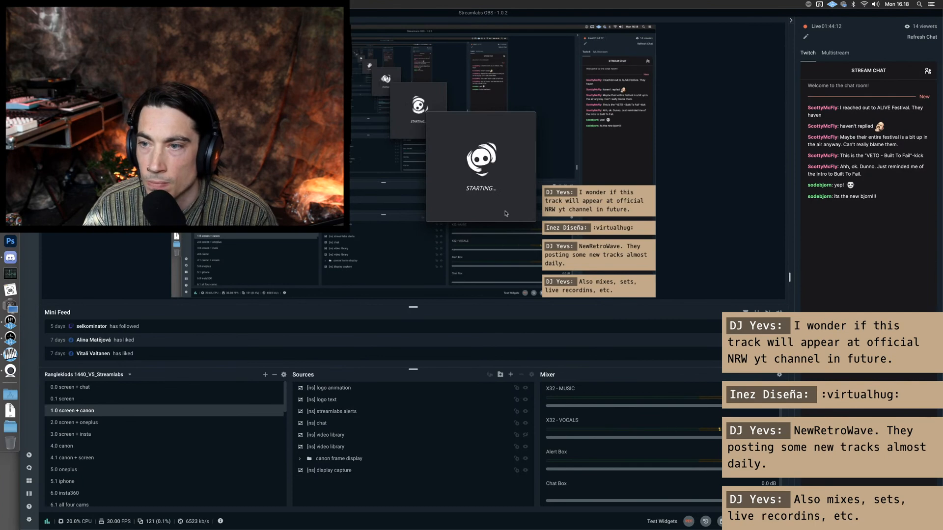
left_click(2, 259)
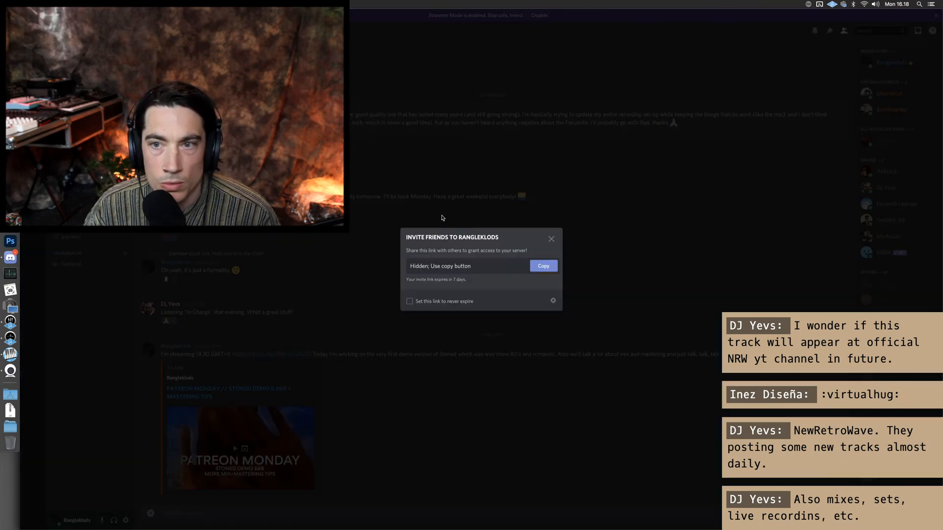
left_click(409, 301)
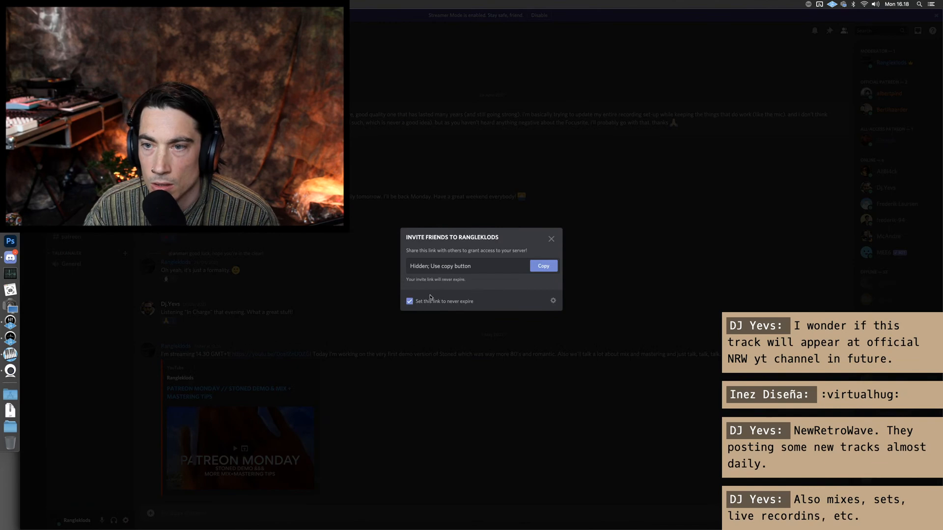
left_click(542, 267)
Step: Switch to the Chrome browser and open the address suggested for "f" in a new tab
key("super+Tab")
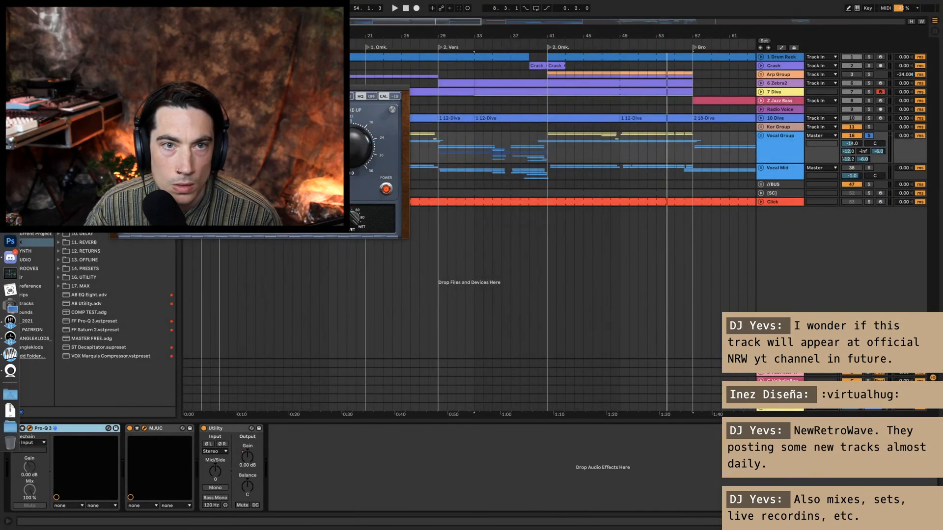
key("super+Tab")
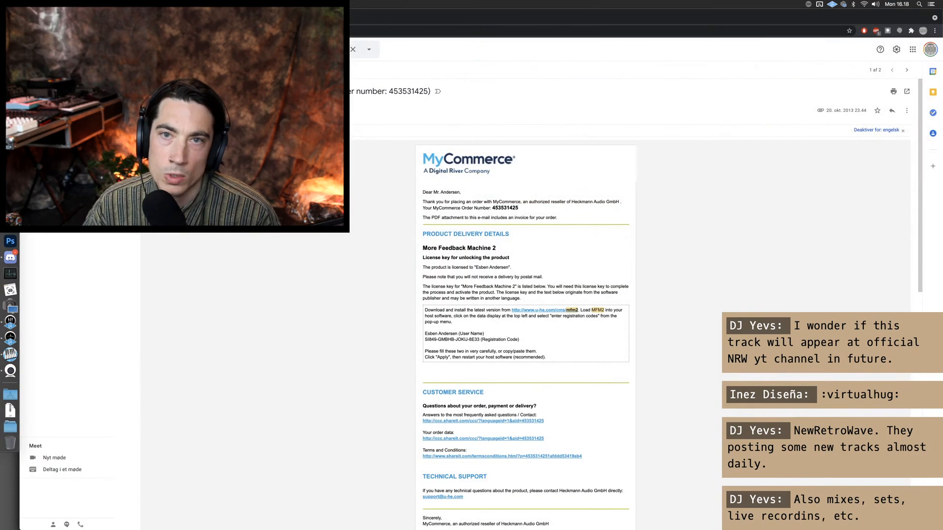
key("super+t")
type("f")
key("Return")
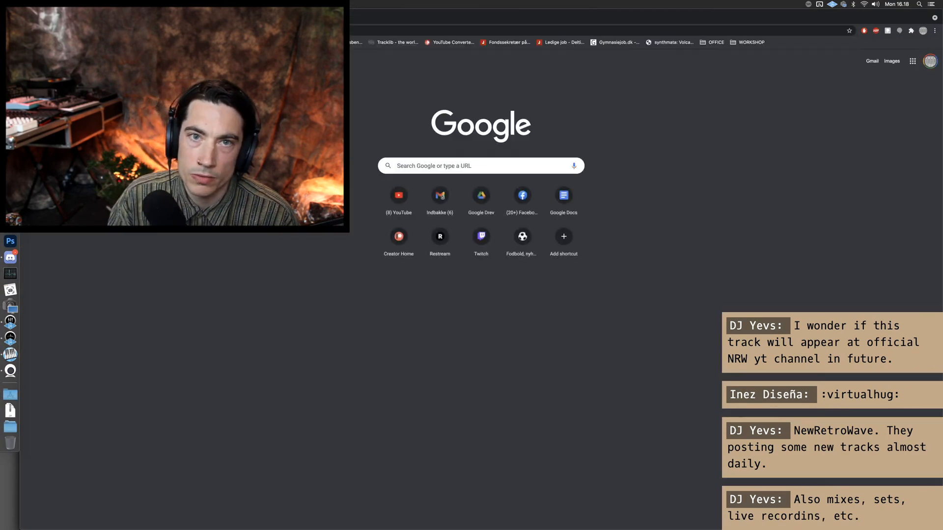
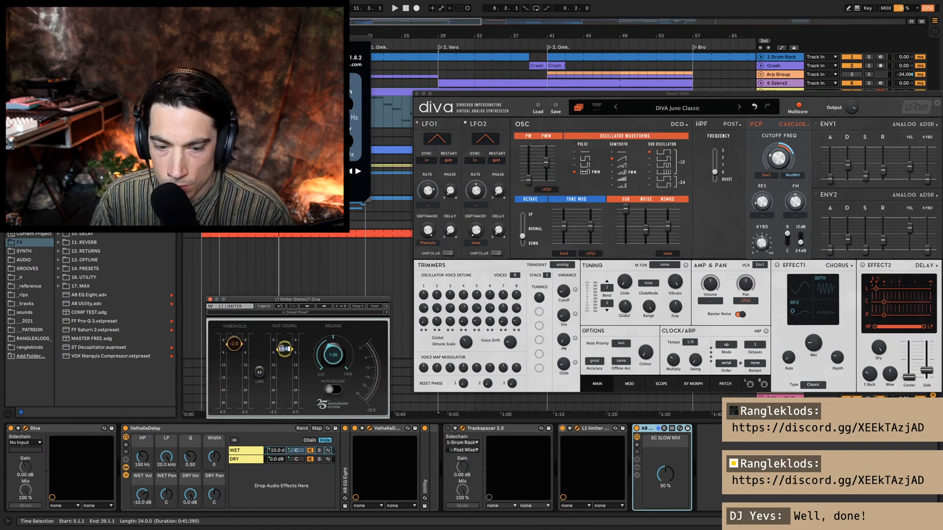
Step: Set the out ceiling of 7 Diva's L1 limiter to -2 while listening to the part
type("-2")
key("Return")
key("space")
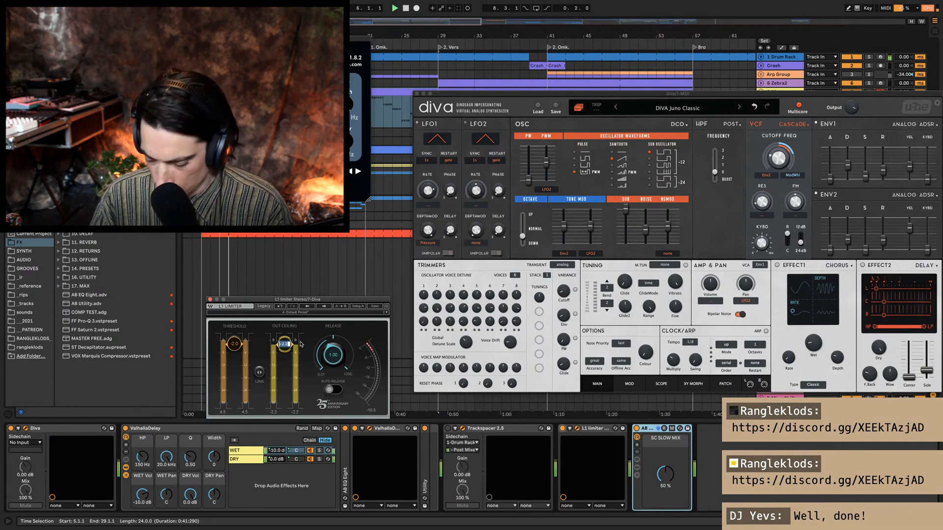
type("-2")
key("Return")
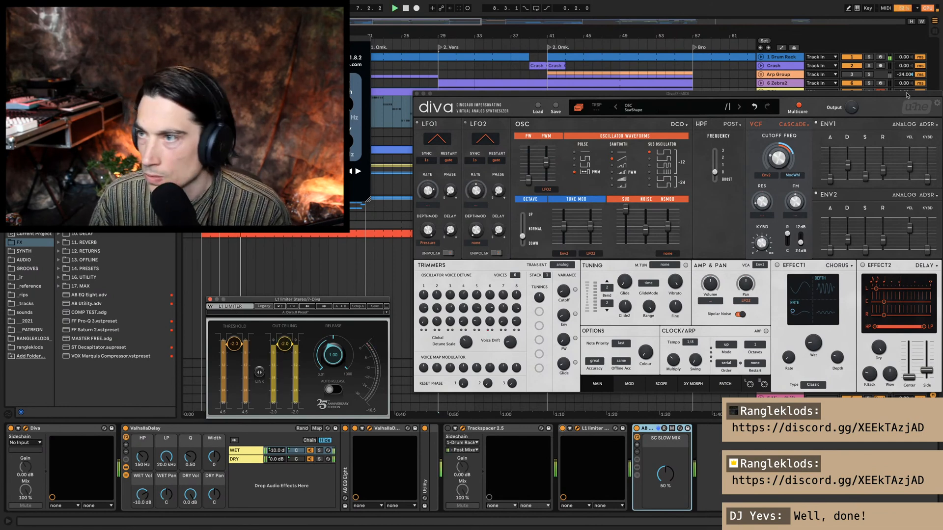
Step: Set Diva's main output to 114.00, hide the plug-in windows, and set the 7 Diva track volume to -6 dB
left_click_drag(852, 107, 855, 117)
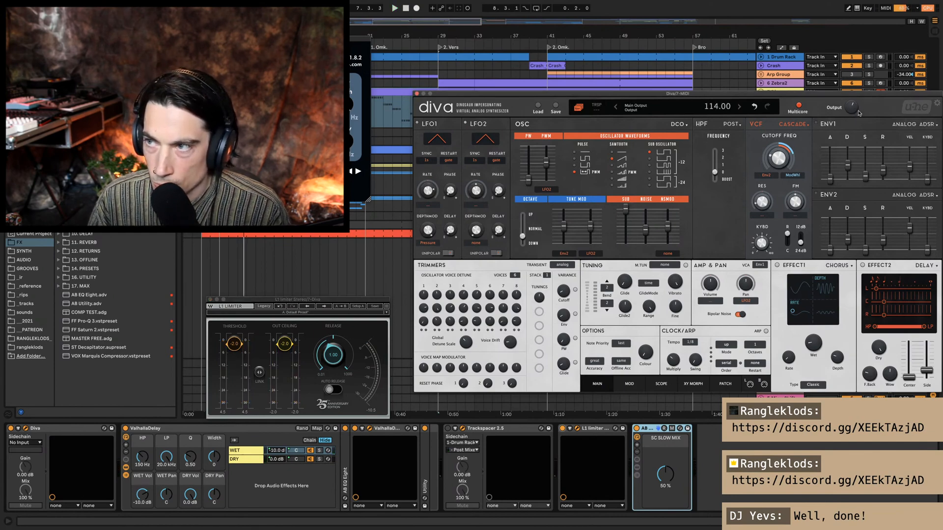
key("ctrl+alt+p")
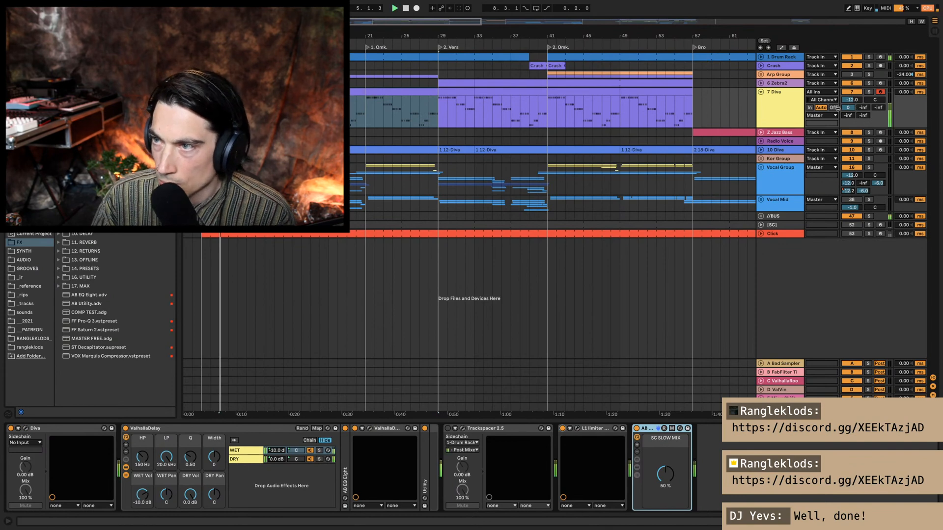
type("-6")
key("Return")
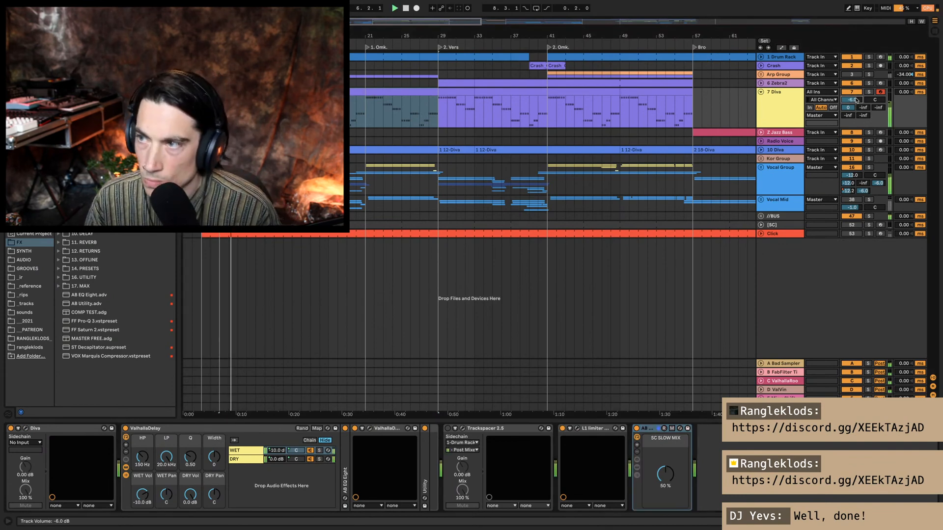
Step: Solo the 7 Diva track and toggle its Trackspacer 2.5 device during playback
left_click(791, 120)
key("s")
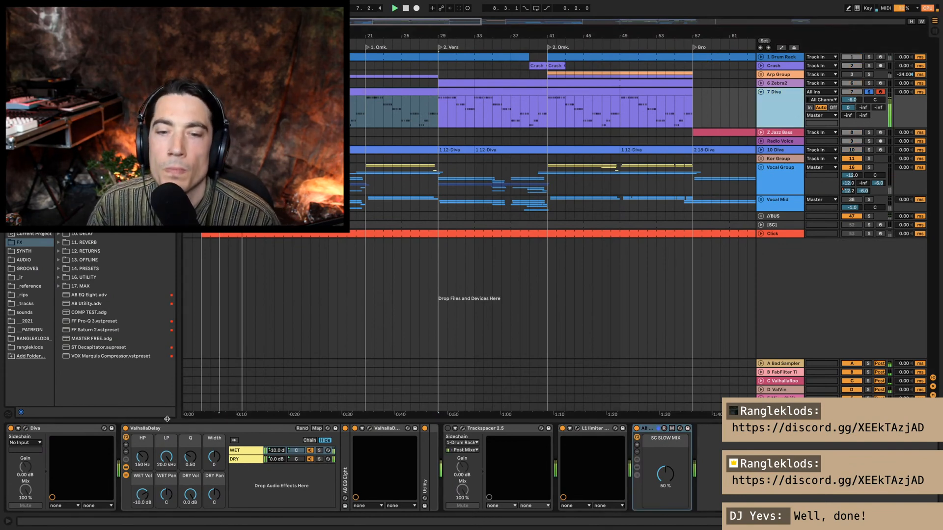
left_click(448, 429)
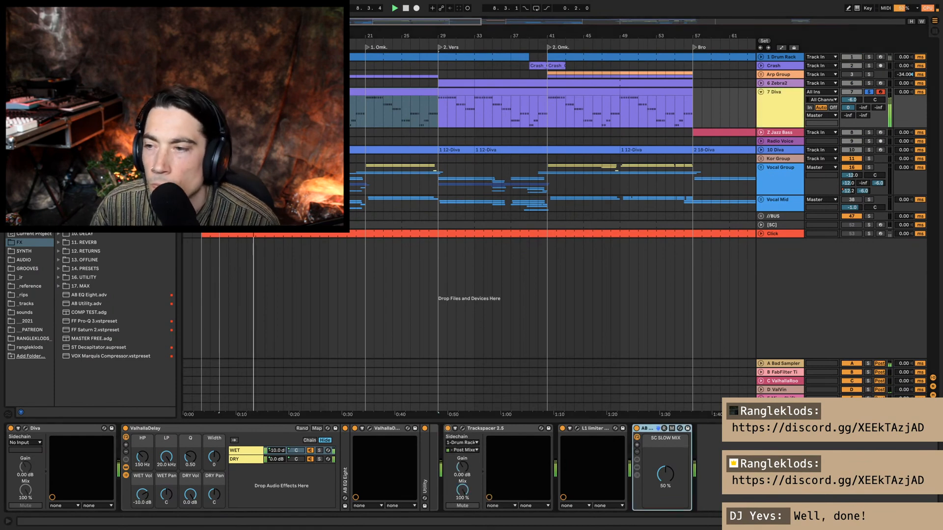
Step: Solo the A Bad Sampler return track and delete the TB_Time device between Flanger2 and ValhallaDelay
left_click(781, 367)
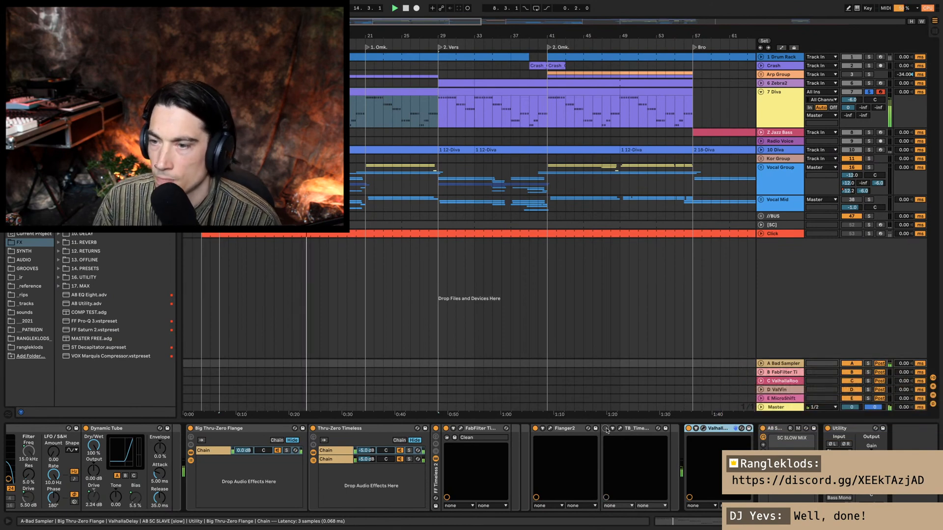
left_click(620, 428)
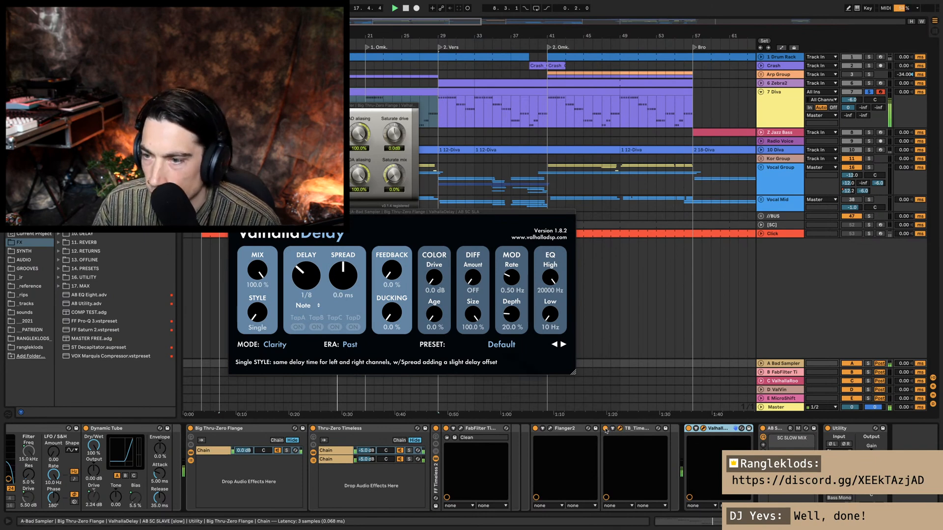
left_click(868, 365)
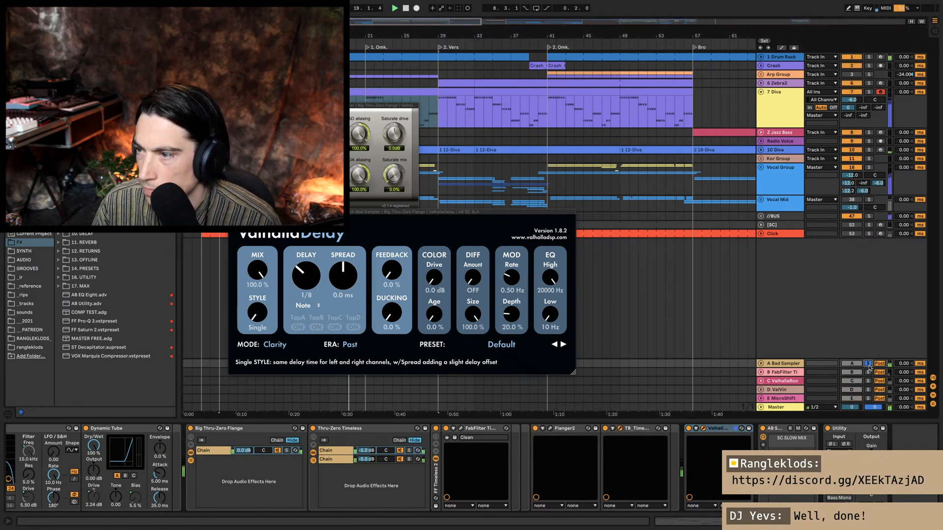
left_click(639, 429)
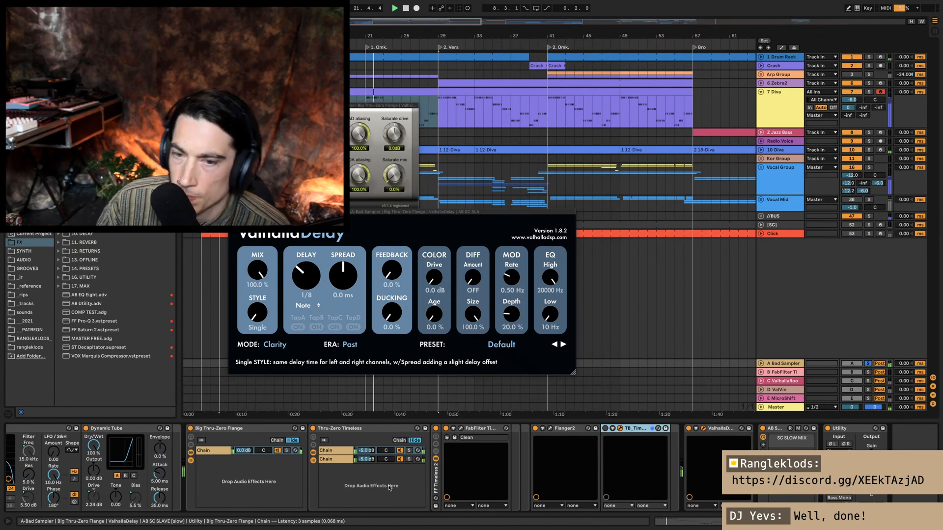
key("Delete")
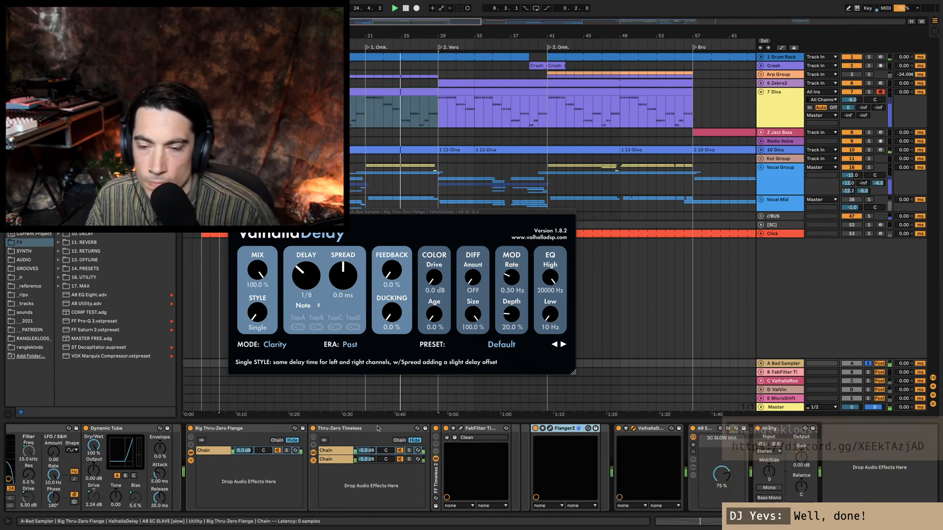
left_click(780, 366)
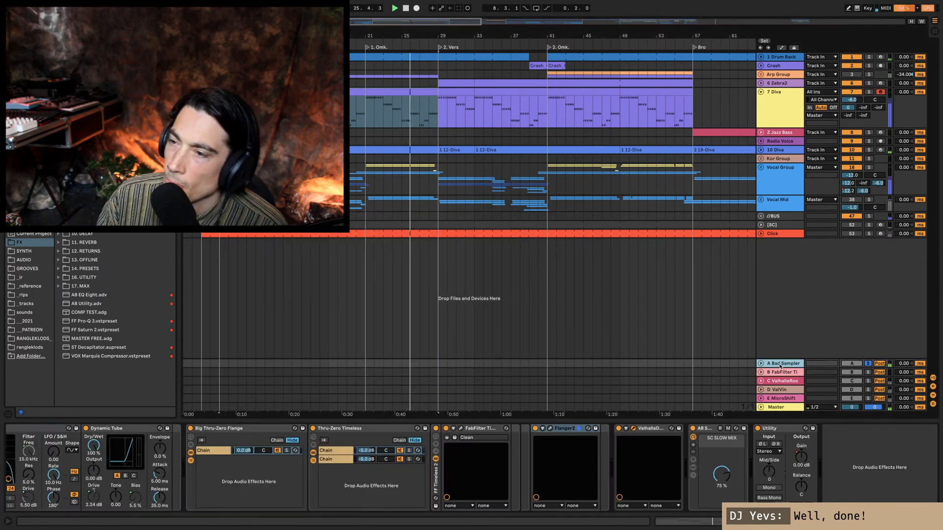
Step: Stop playback and set ValhallaDelay's modulation depth to 5.0% on the A Bad Sampler return
key("space")
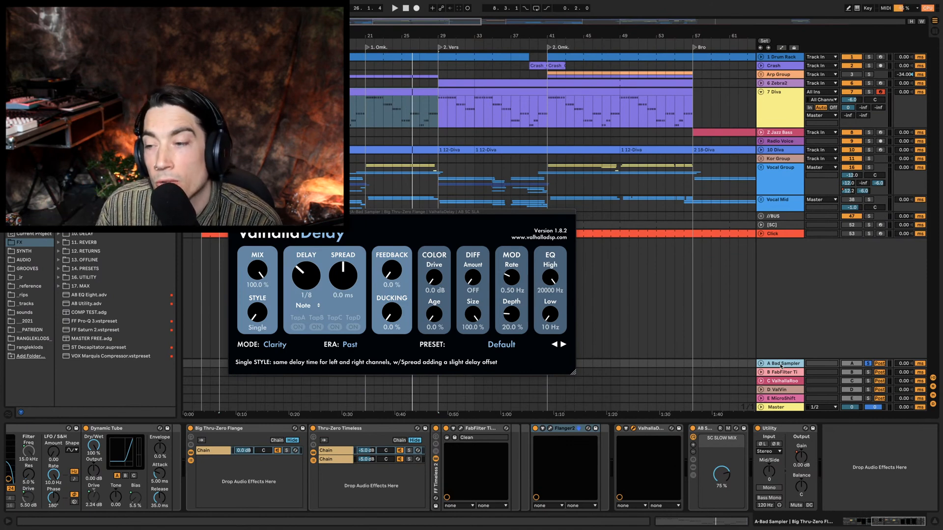
double_click(513, 328)
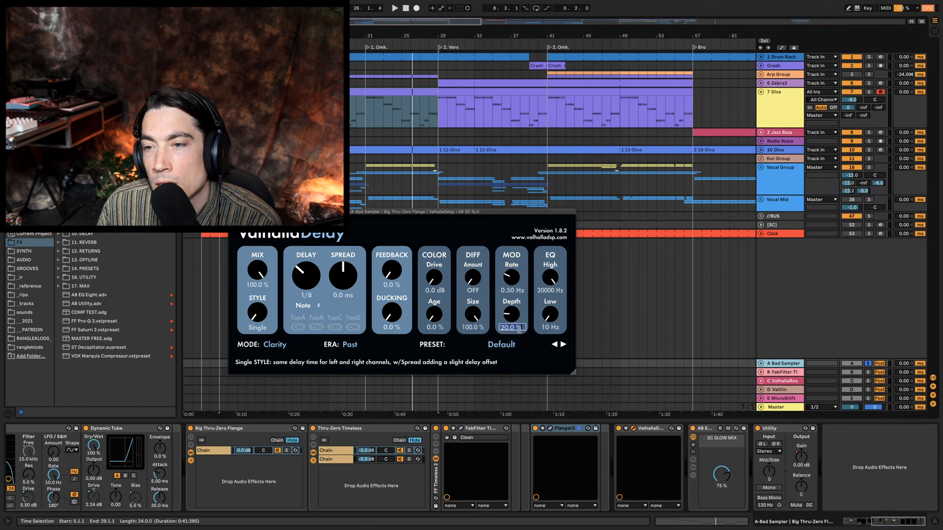
key("Return")
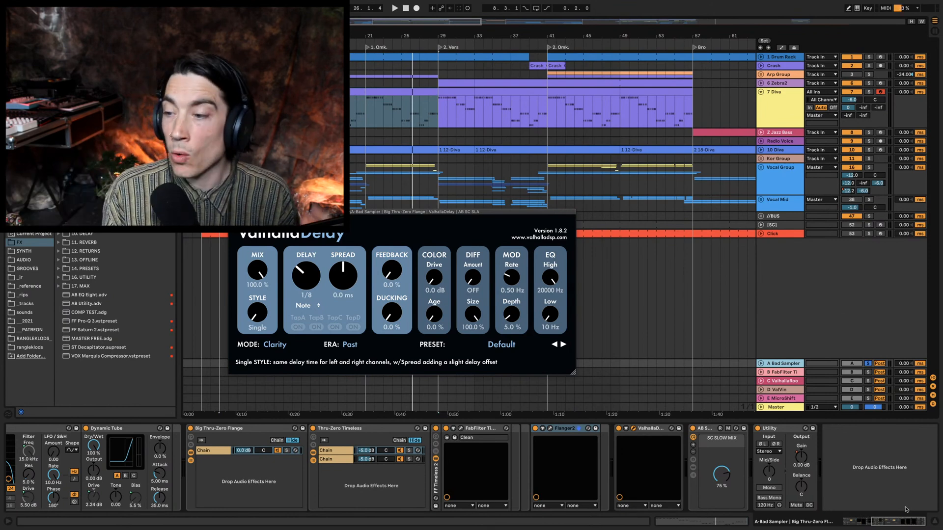
Step: Look through the return's racks, then ungroup the outer Big Thru-Zero Flange rack
left_click_drag(903, 522, 870, 522)
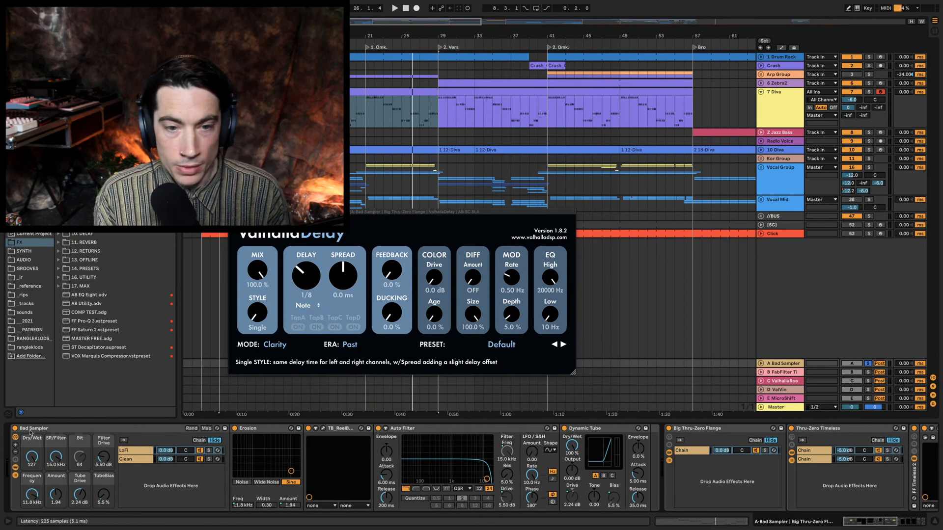
left_click(31, 433)
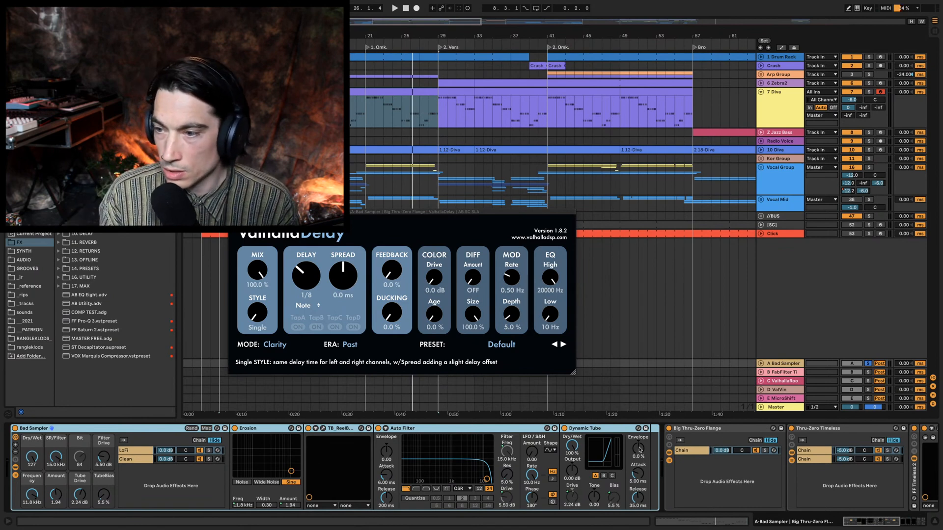
left_click(800, 428)
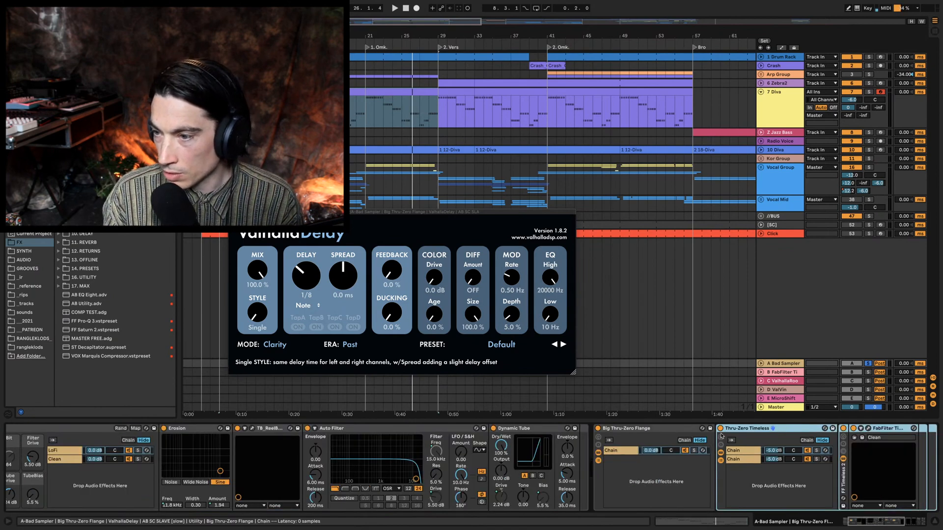
left_click(655, 428)
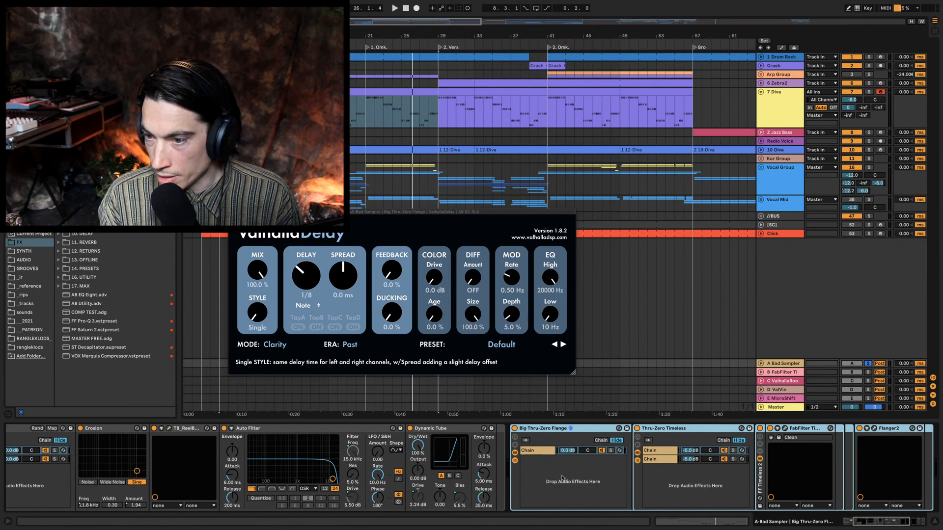
left_click(514, 438)
left_click(514, 438)
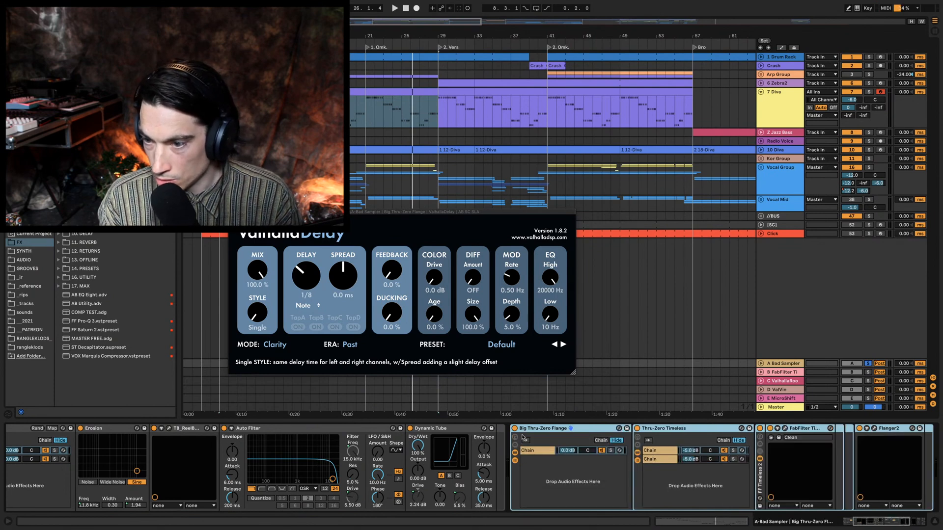
right_click(548, 439)
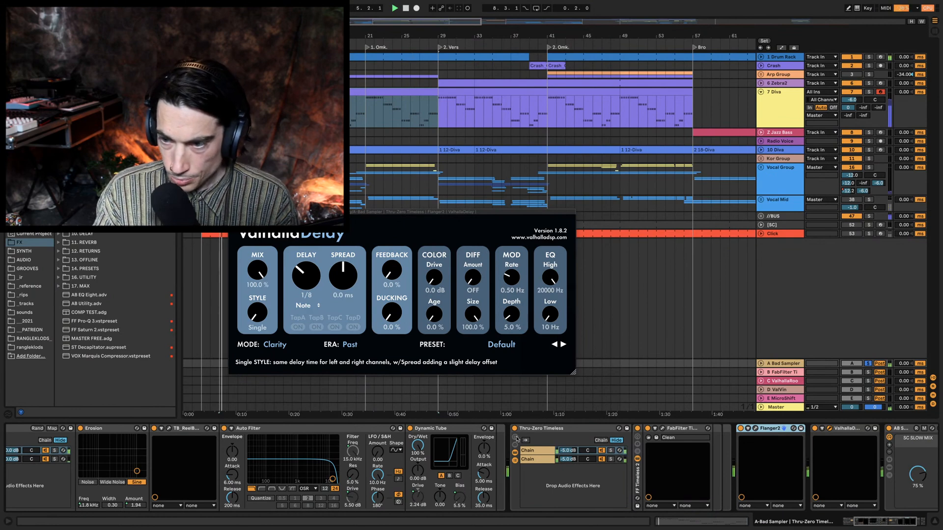
Step: Rename the first chain of the Thru-Zero Timeless rack FF2 and check the devices in its second chain
left_click(546, 428)
left_click(546, 450)
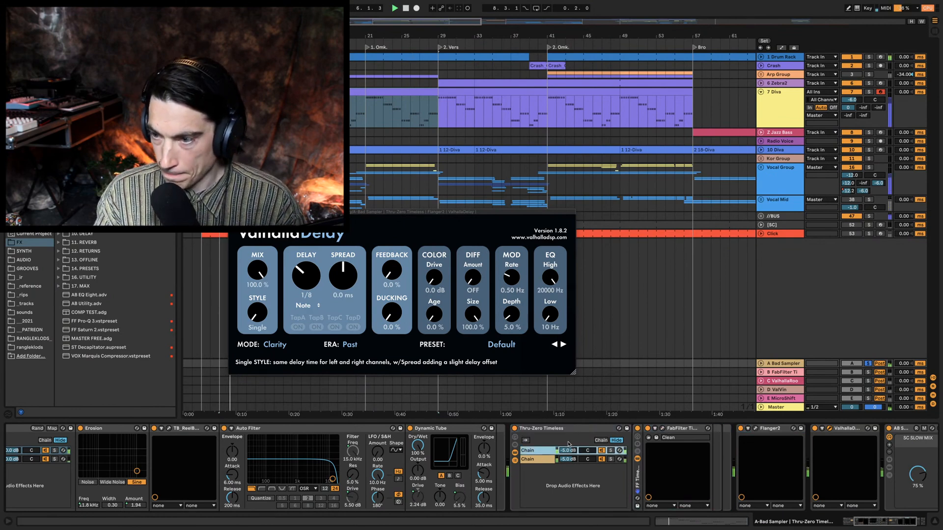
key("super+r")
type("FF2")
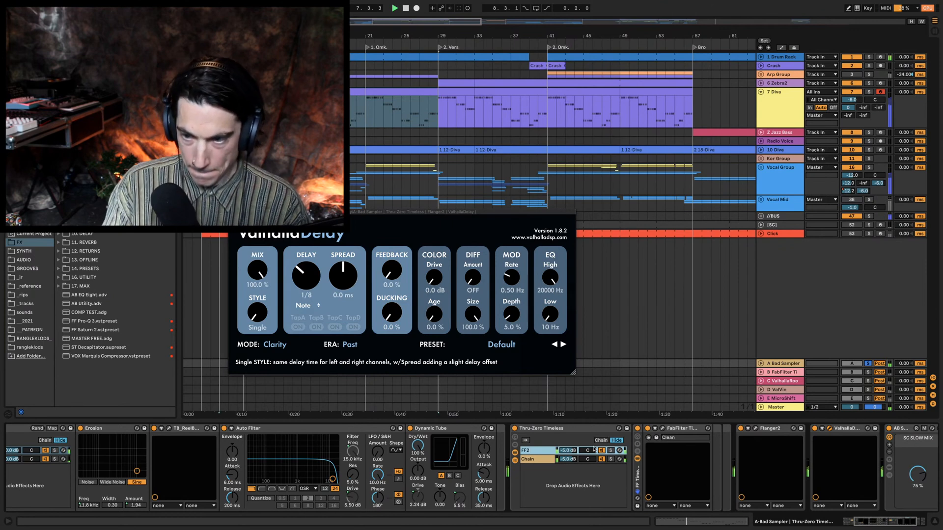
left_click(546, 459)
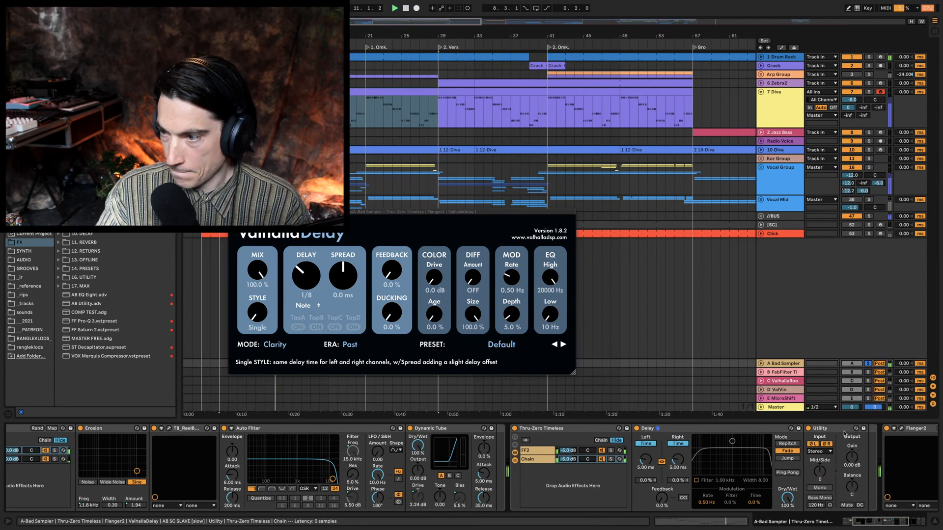
left_click(533, 452)
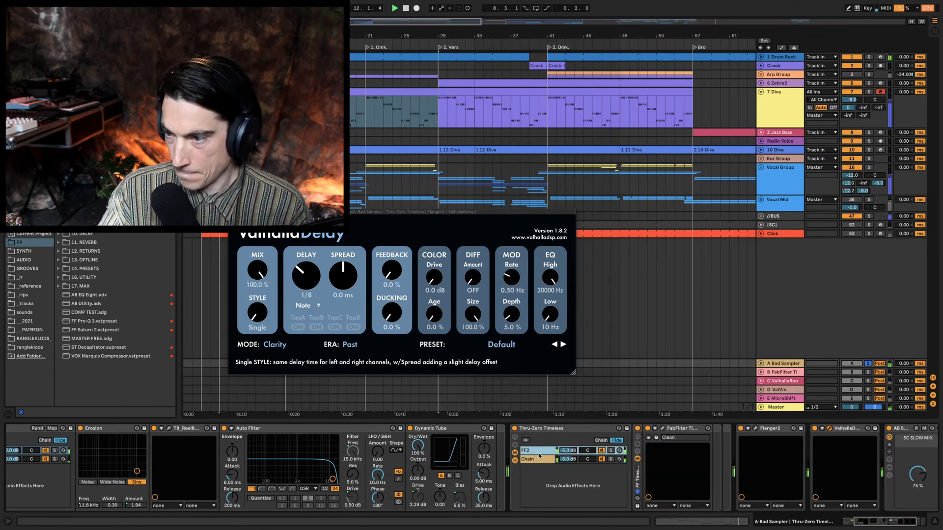
Step: Fold the FabFilter Timeless 2 device and compare the sound with the Thru-Zero Timeless rack switched off and on
double_click(677, 429)
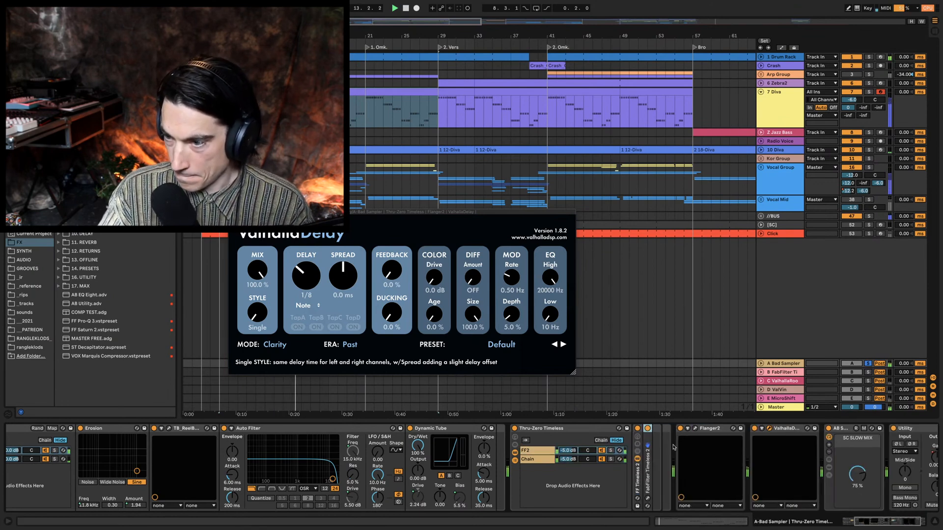
left_click(666, 450)
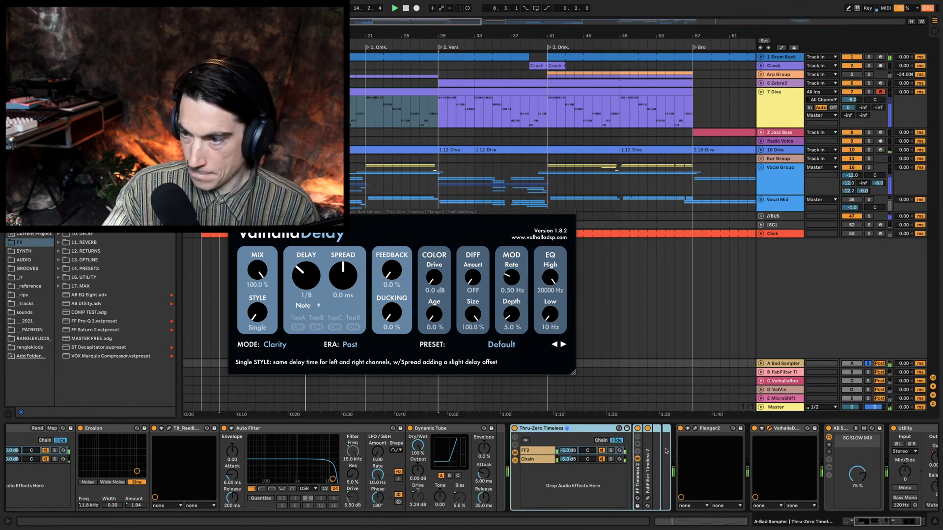
left_click(705, 431)
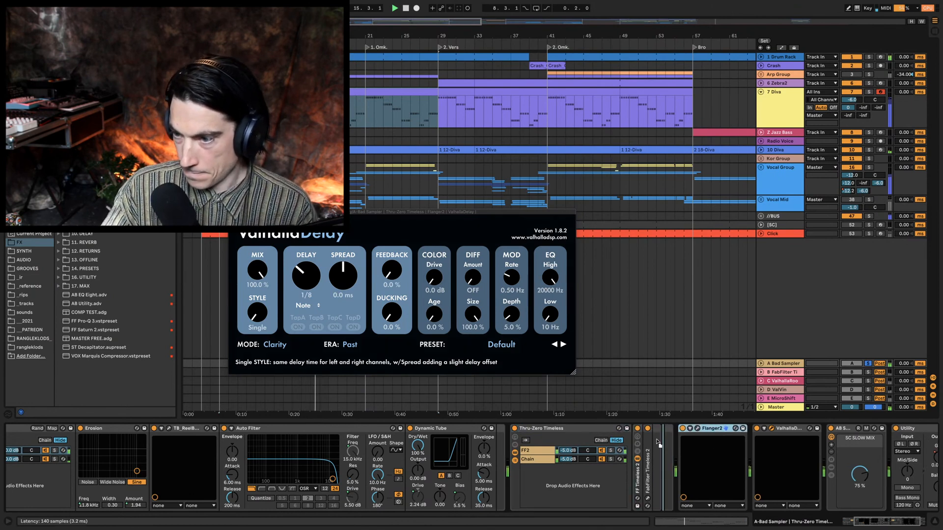
left_click_drag(657, 441, 690, 437)
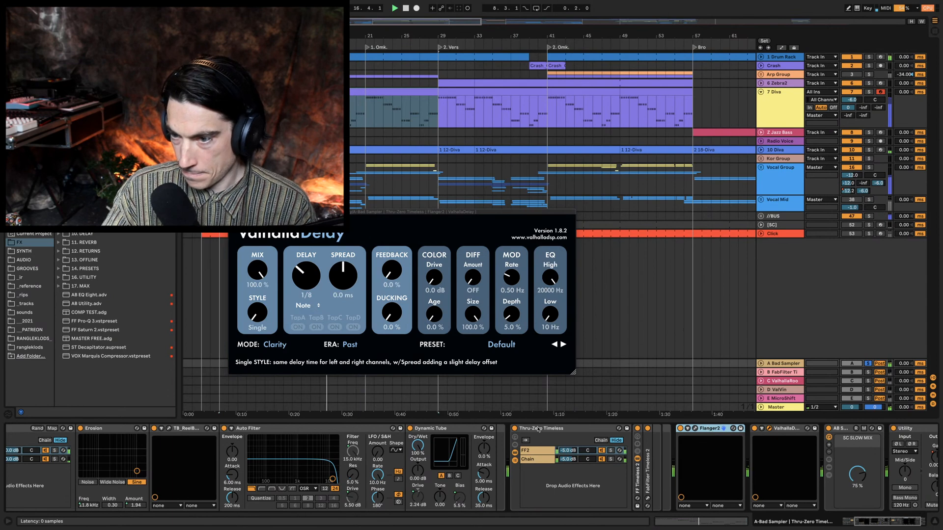
left_click(514, 429)
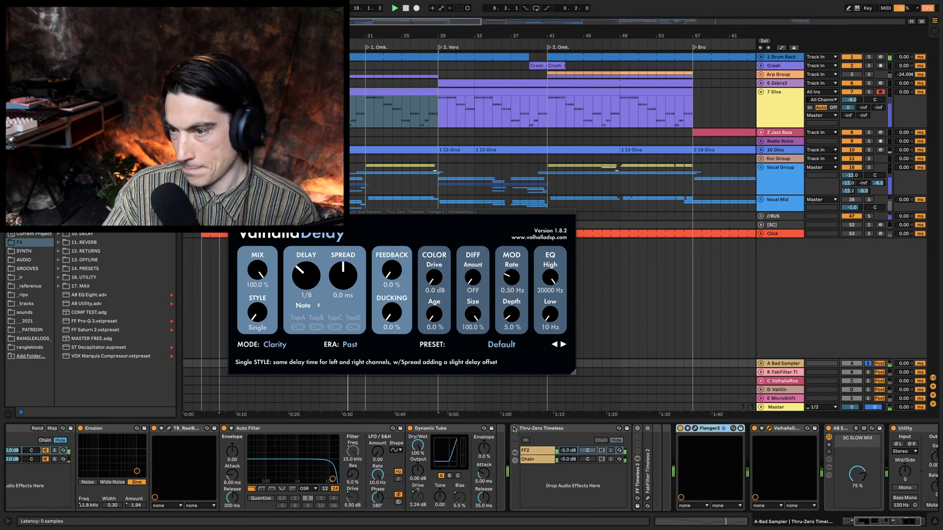
left_click(514, 429)
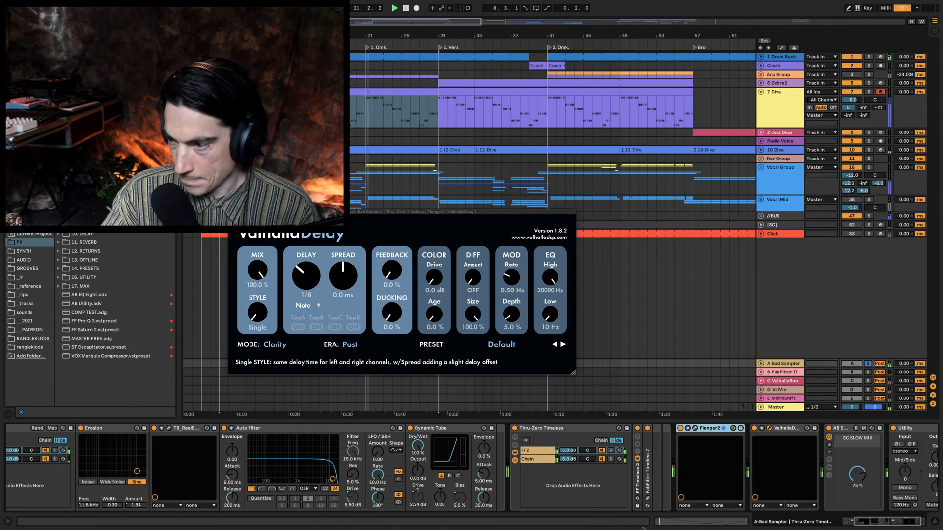
Step: Audition the Bad Sampler rack's Clean and LoFi chains against each other by soloing them during playback
scroll(344, 482, "left", 5)
left_click(35, 429)
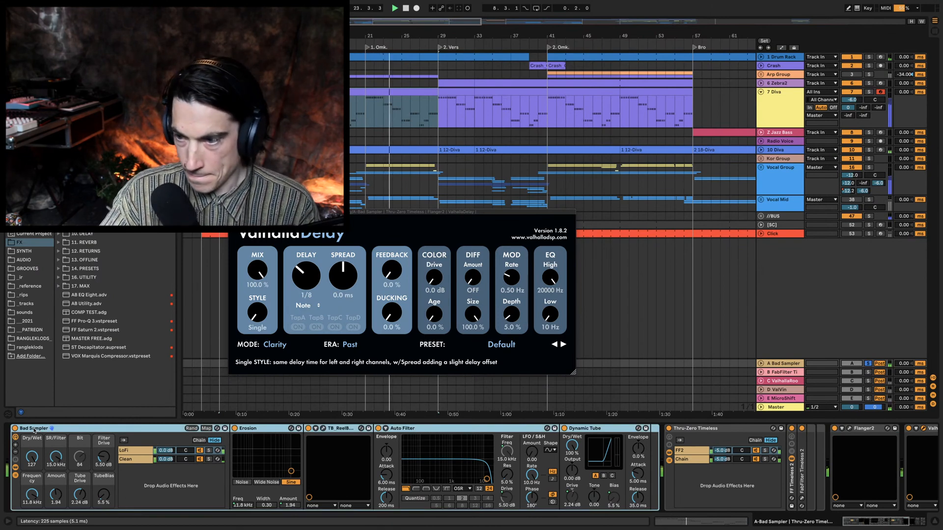
right_click(35, 430)
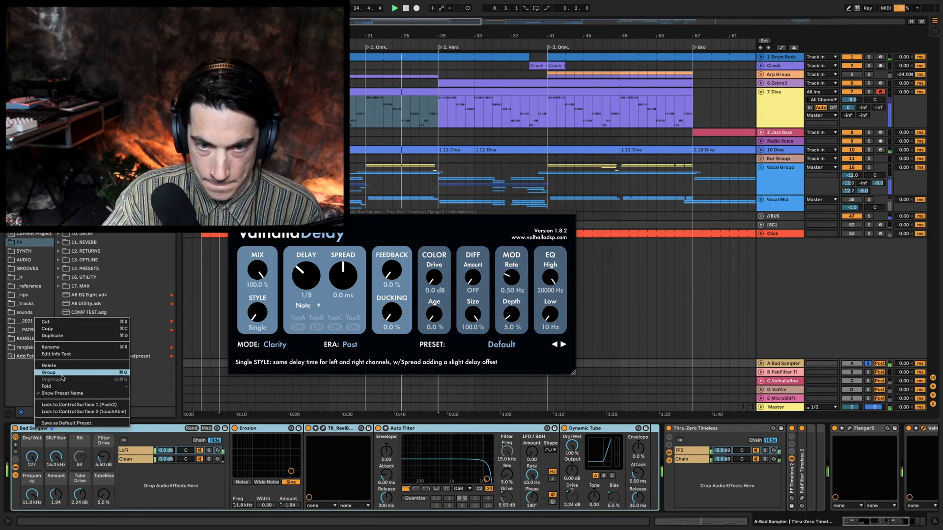
left_click(143, 434)
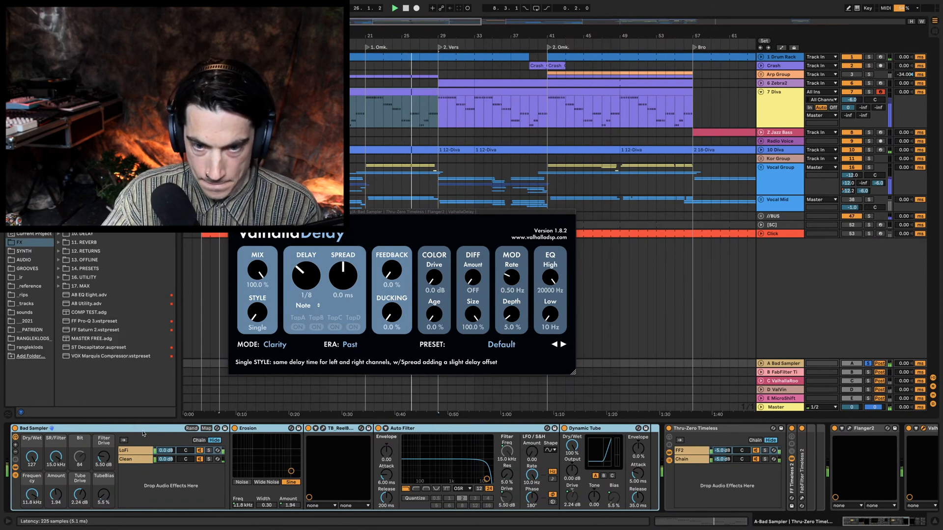
left_click(140, 459)
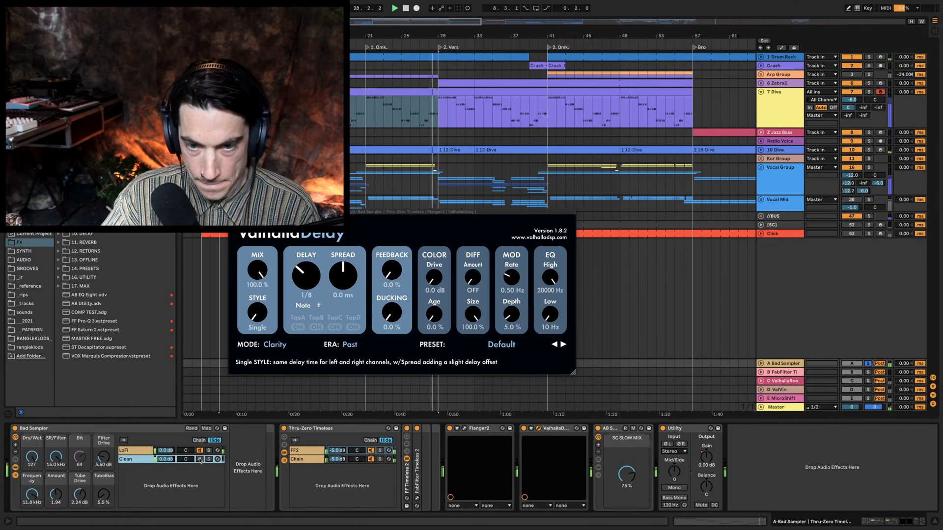
left_click(141, 451)
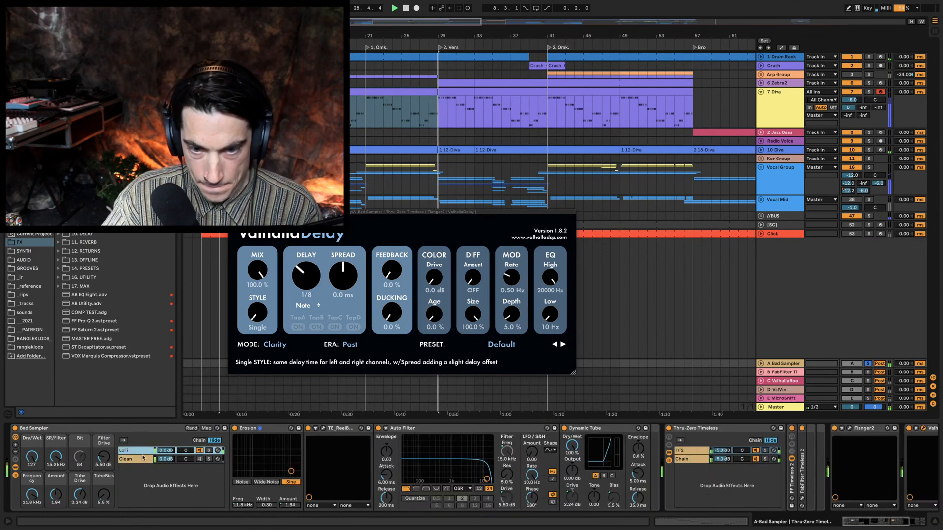
left_click(203, 460)
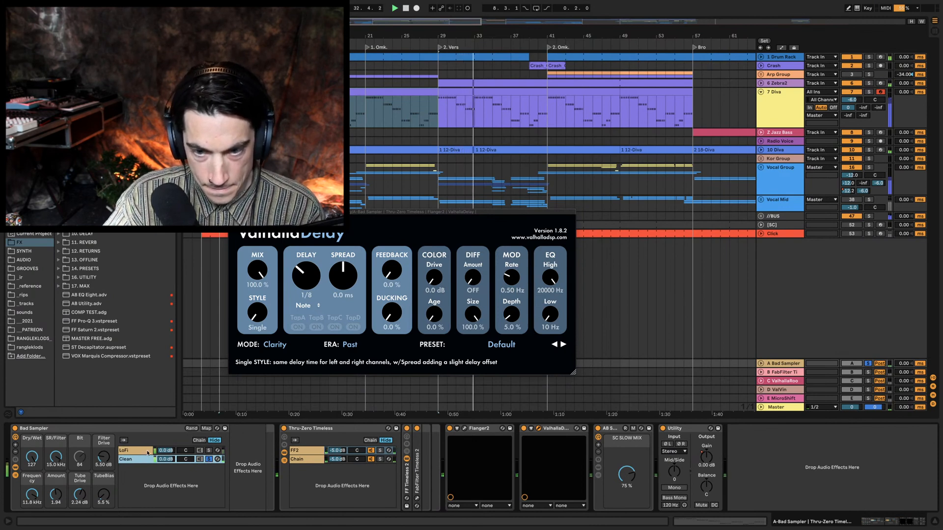
left_click(147, 450)
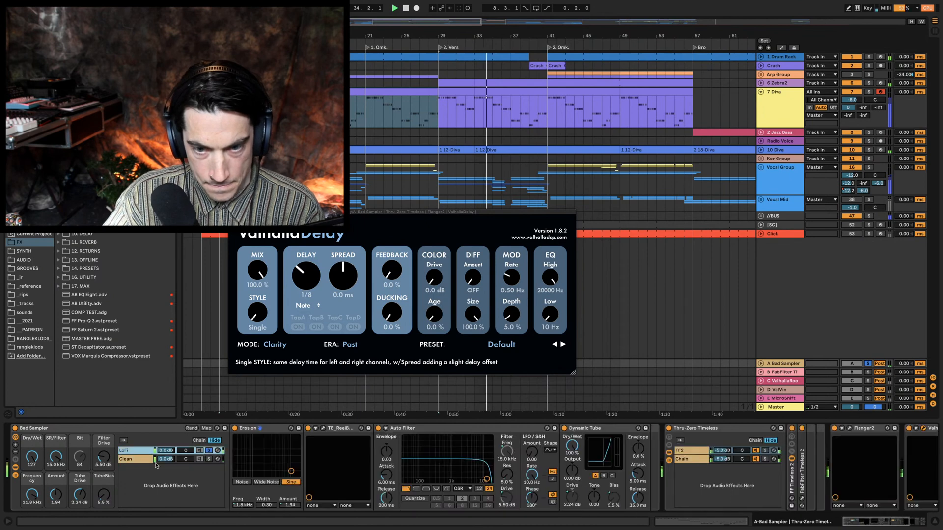
Step: Delete the Clean chain from the Bad Sampler rack and ungroup the rack
left_click(139, 459)
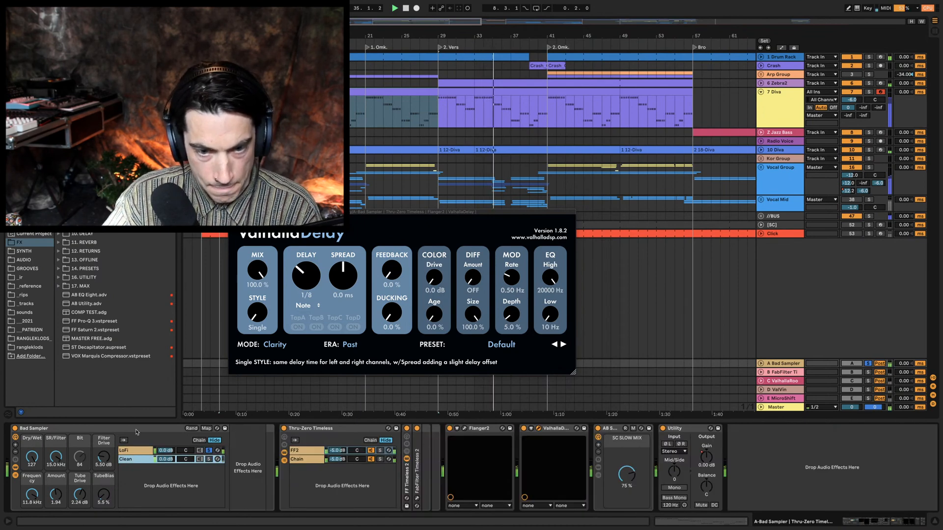
right_click(49, 428)
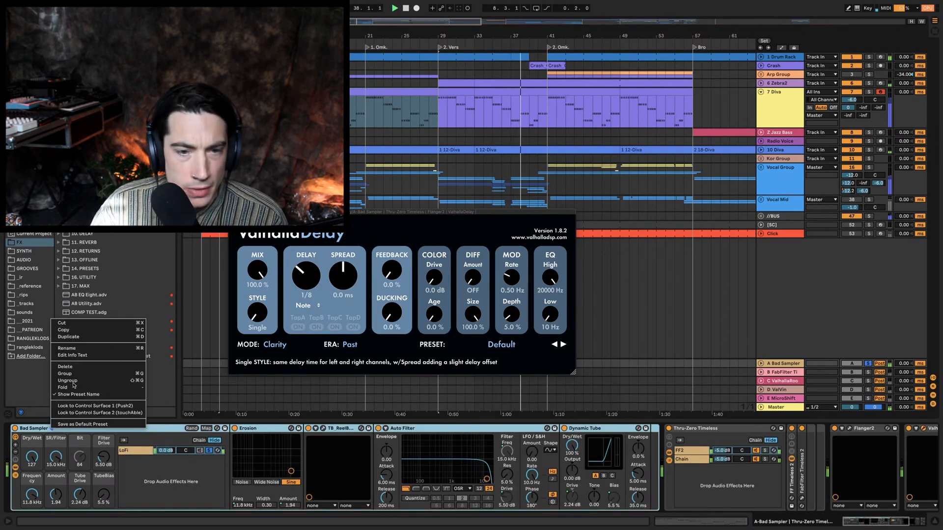
left_click(73, 381)
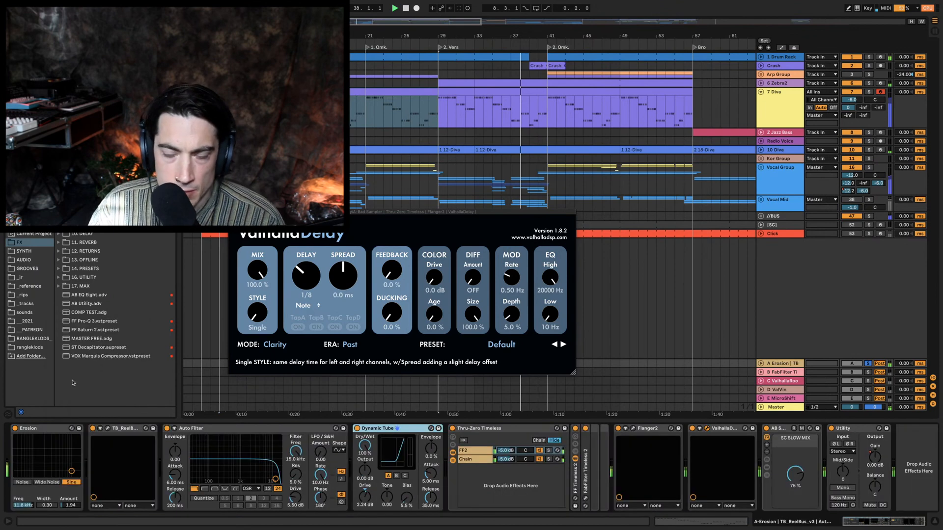
Step: Show the TB_ReelBus_v3 plug-in and set its W&F to 125% and Overbias to 52%
left_click(100, 428)
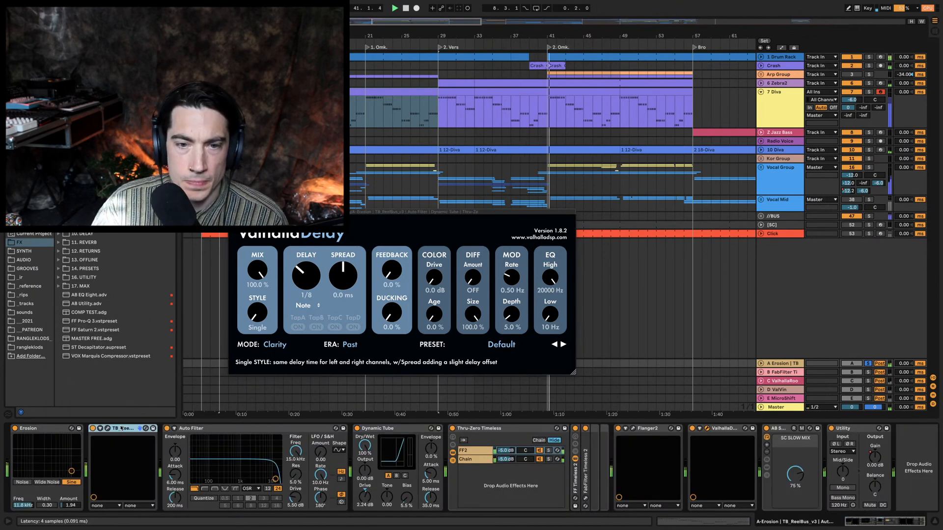
left_click(93, 490)
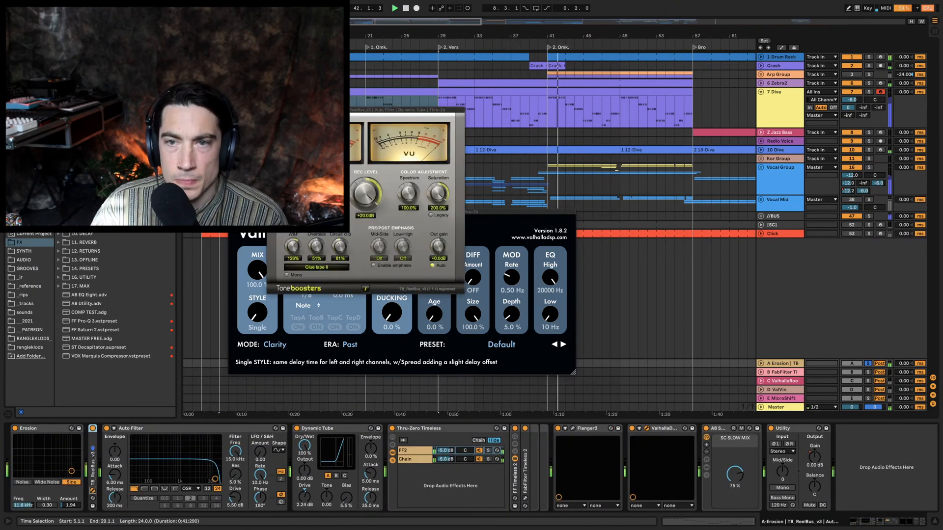
left_click_drag(294, 247, 300, 247)
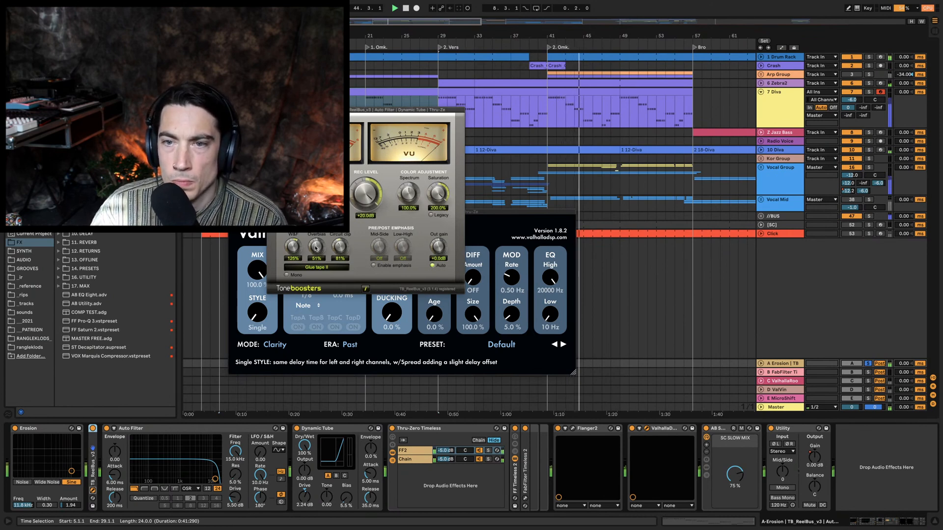
left_click_drag(316, 249, 316, 252)
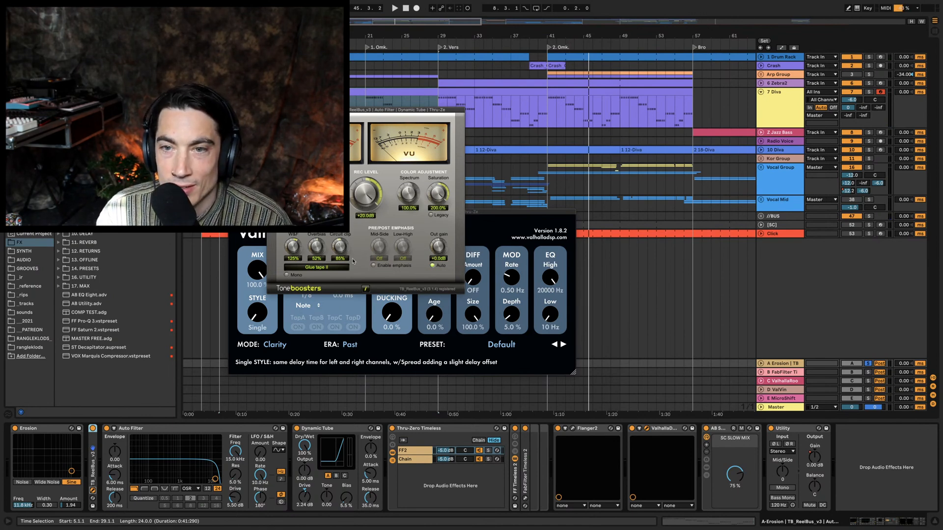
Step: Restart playback and set Dynamic Tube's drive to 4.00 dB
key("space")
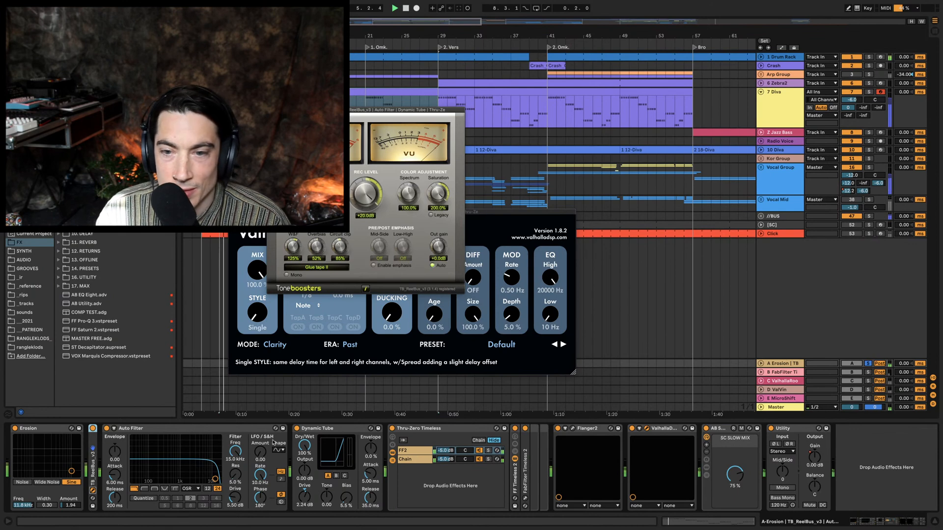
left_click_drag(305, 497, 304, 496)
type("4")
key("Return")
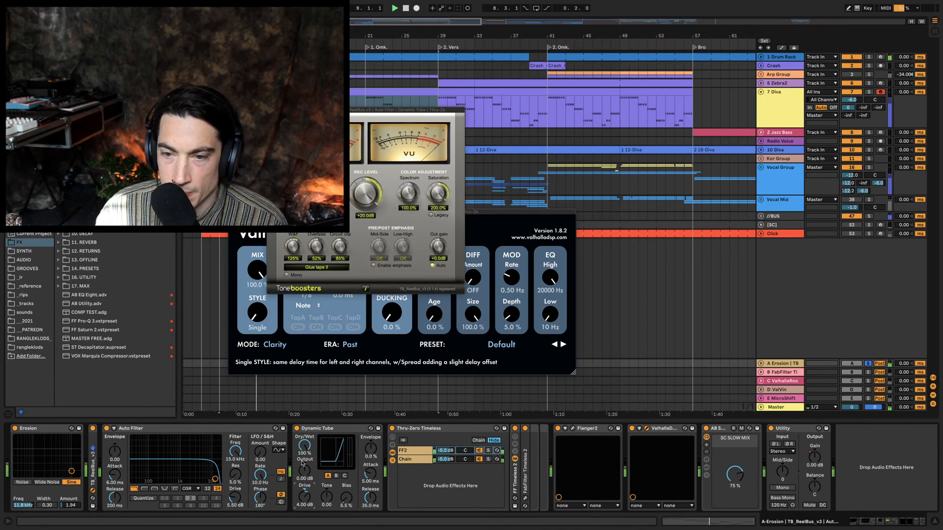
Step: Hide the plug-in windows, unsolo return track A and go back to the 7 Diva track's devices
key("super+alt+p")
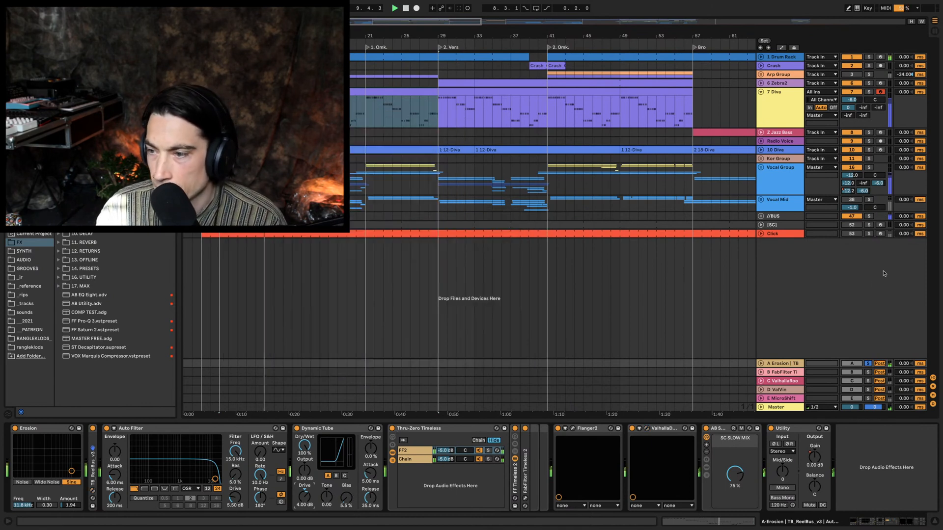
left_click(867, 364)
left_click(774, 105)
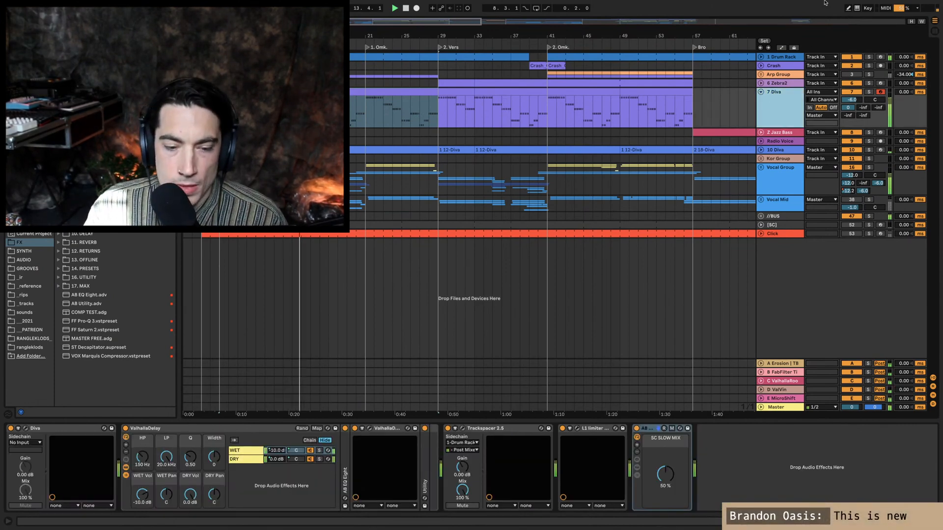
mouse_move(823, 2)
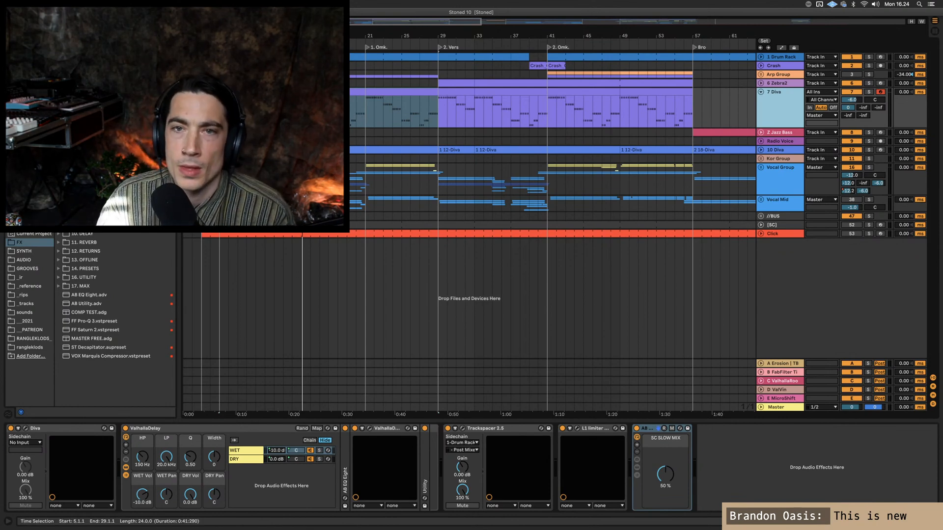
Step: Select 5.1.1 to 13.1.1 on the 7 Diva track and play the song from there
left_click(314, 92)
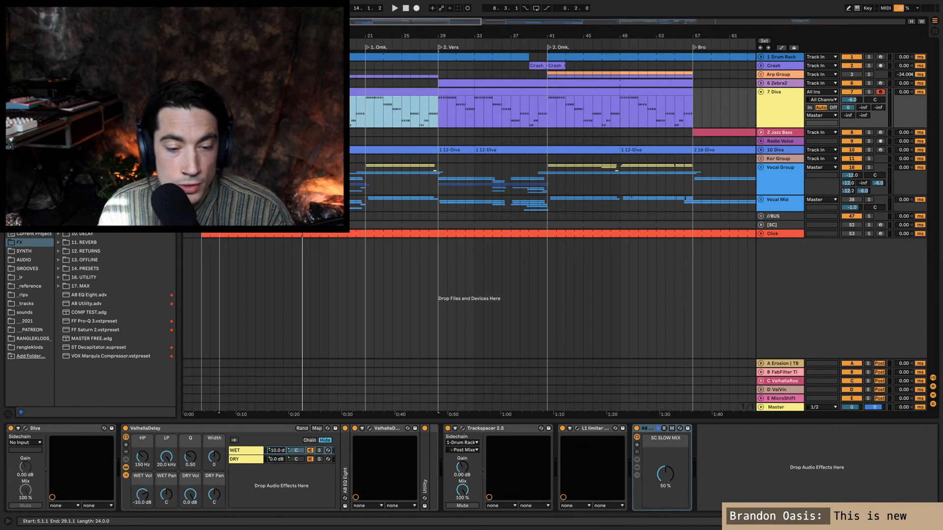
left_click(219, 112)
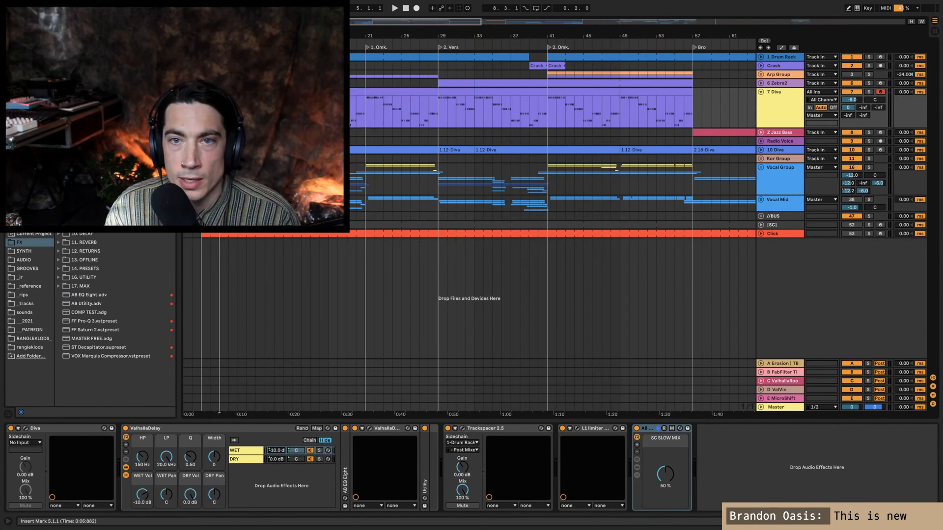
left_click_drag(220, 112, 293, 112)
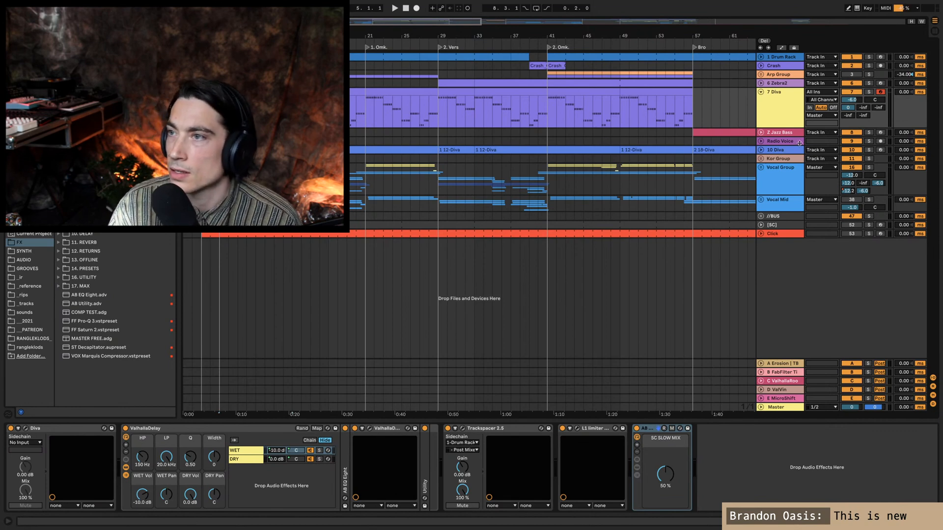
left_click(789, 126)
key("space")
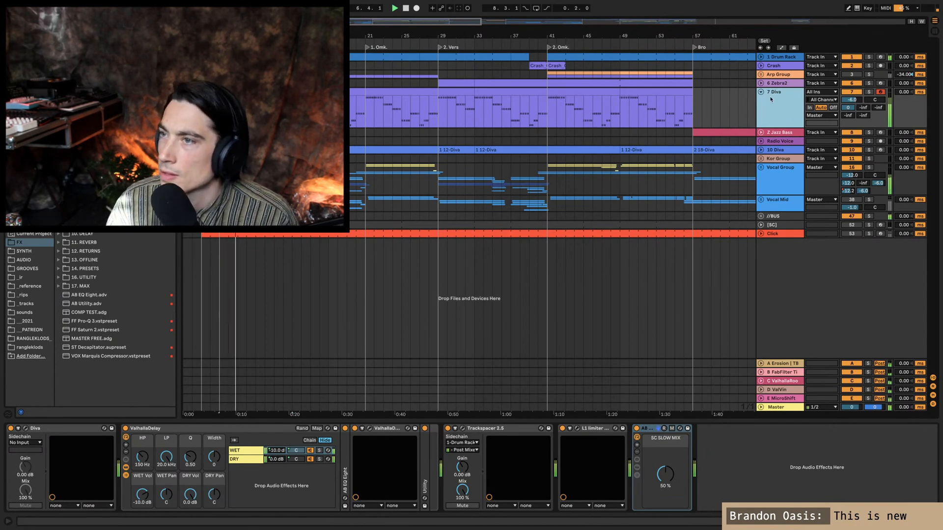
Step: Try the 7 Diva track's SC SLOW MIX at 60% during playback and return it to 50%
left_click_drag(665, 474, 665, 461)
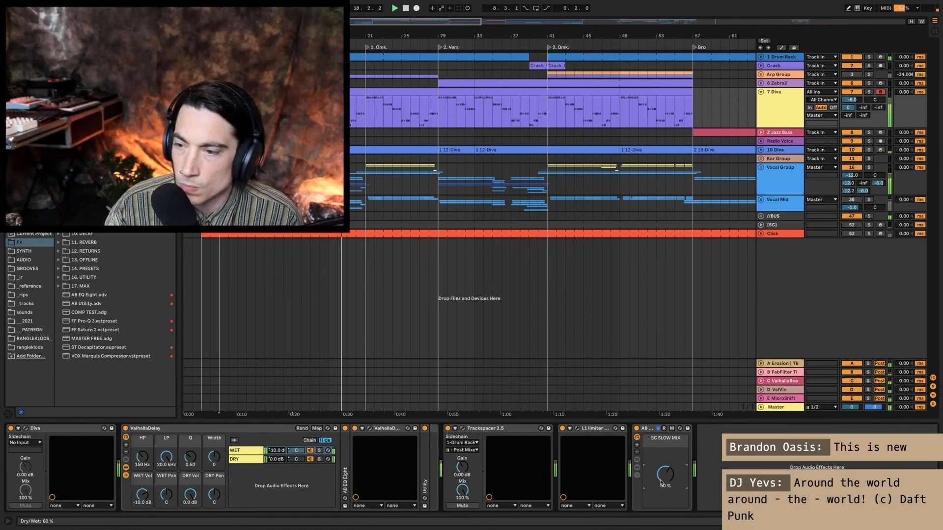
type("50")
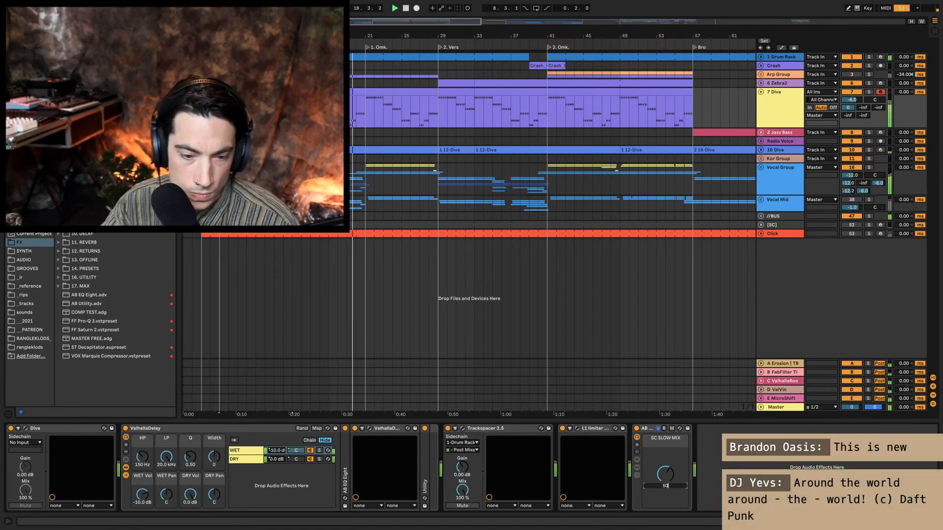
key("Return")
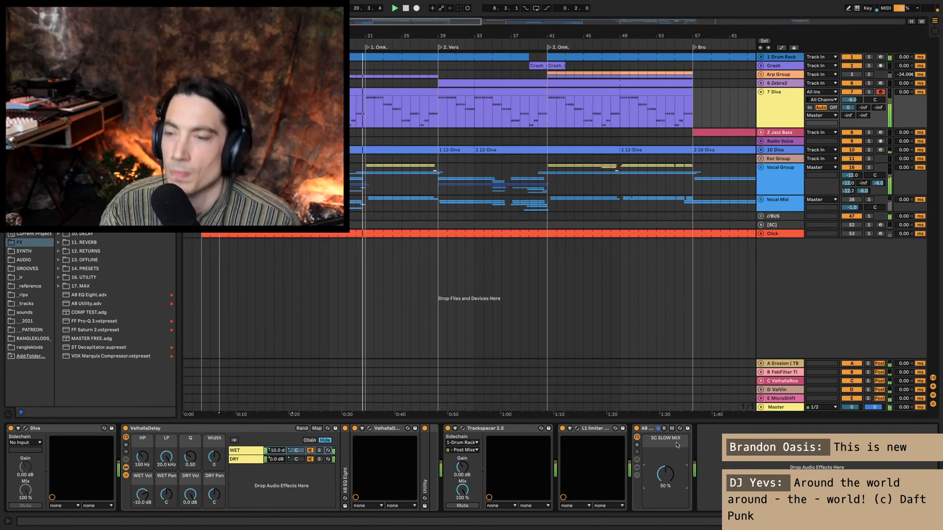
Step: Check the track and return levels in the Session View mixer during playback and return to the Arrangement View
left_click(462, 429)
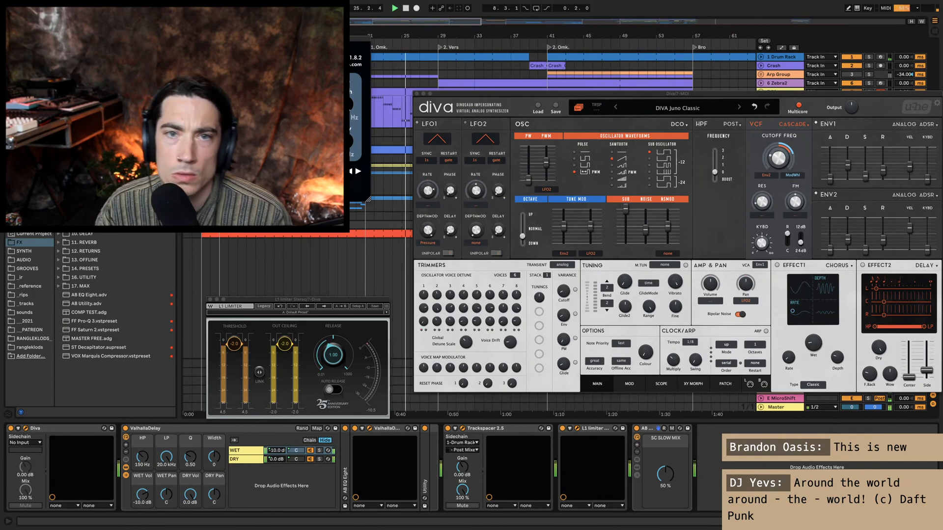
key("Tab")
key("Tab")
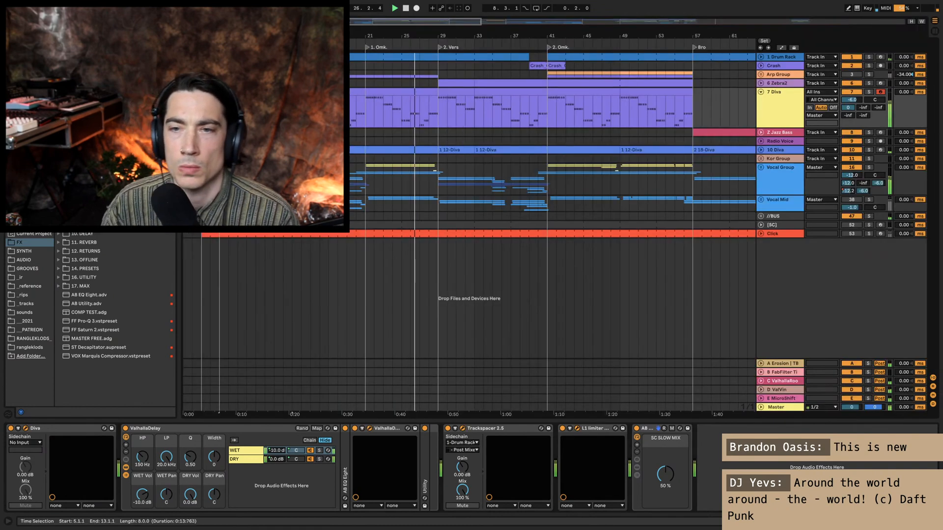
key("Tab")
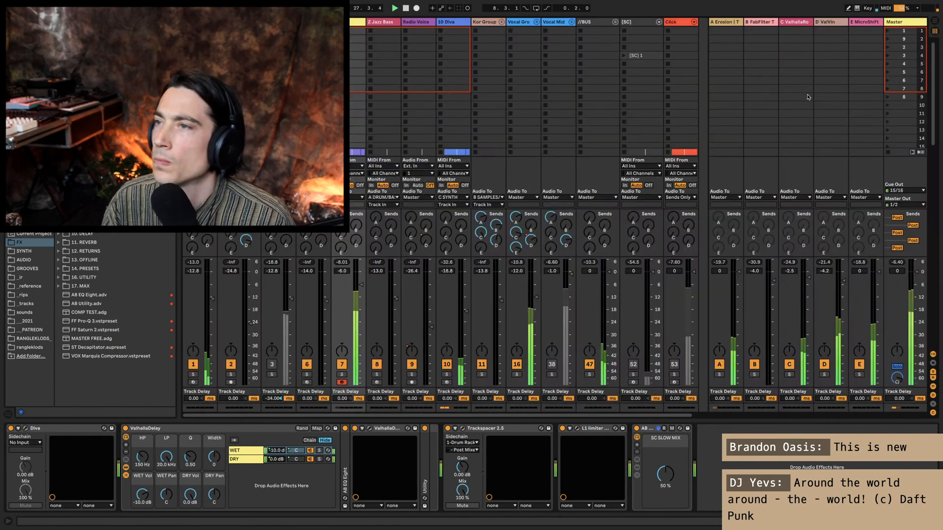
key("Tab")
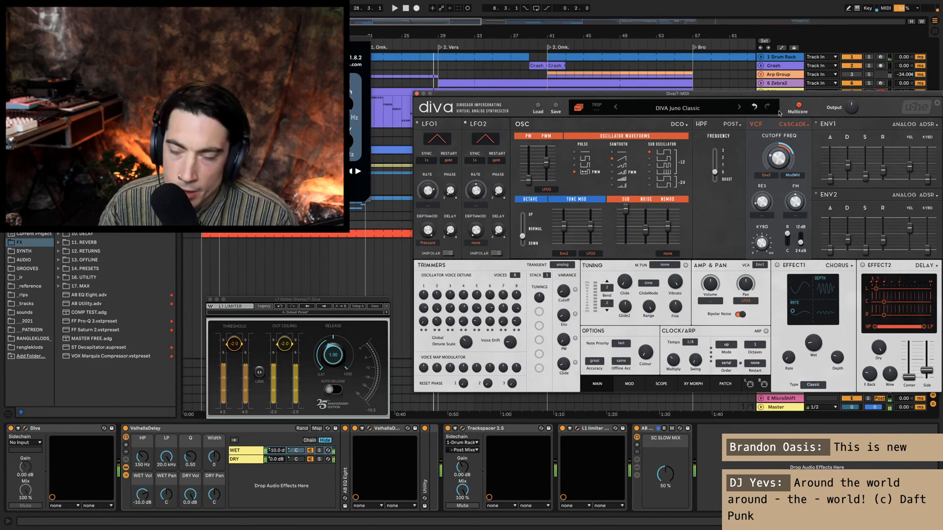
Step: Hide the plug-in windows and fold the 7 Diva track
key("alt+super+p")
left_click(773, 106)
key("u")
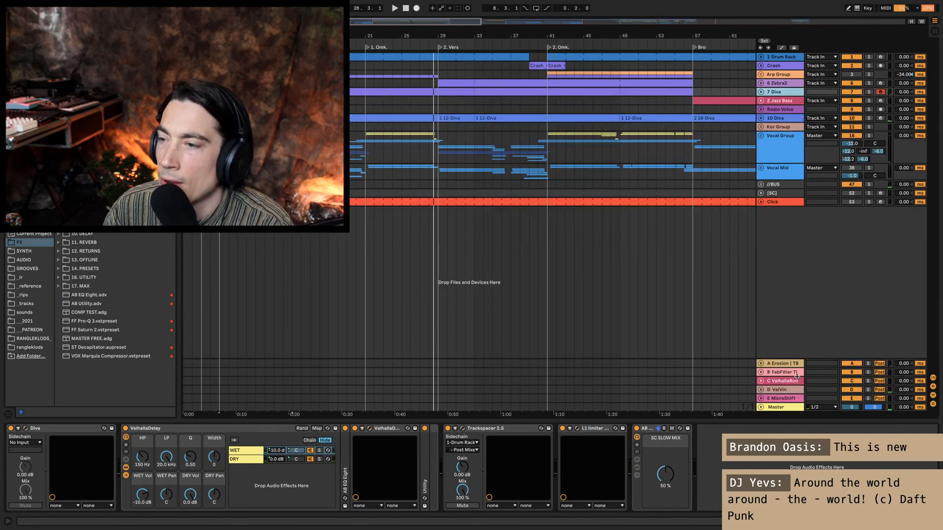
Step: Insert a new return track after the C ValhallaRoom return
left_click(791, 380)
right_click(791, 380)
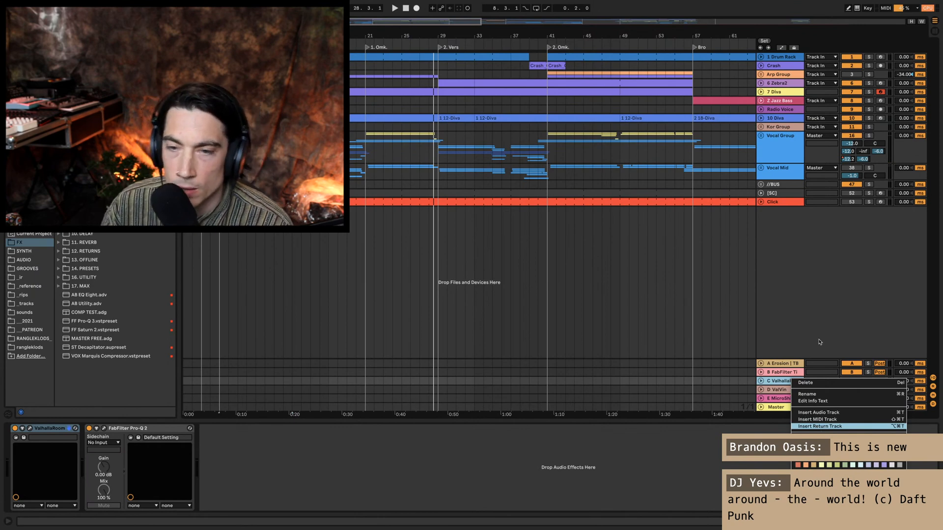
left_click(819, 426)
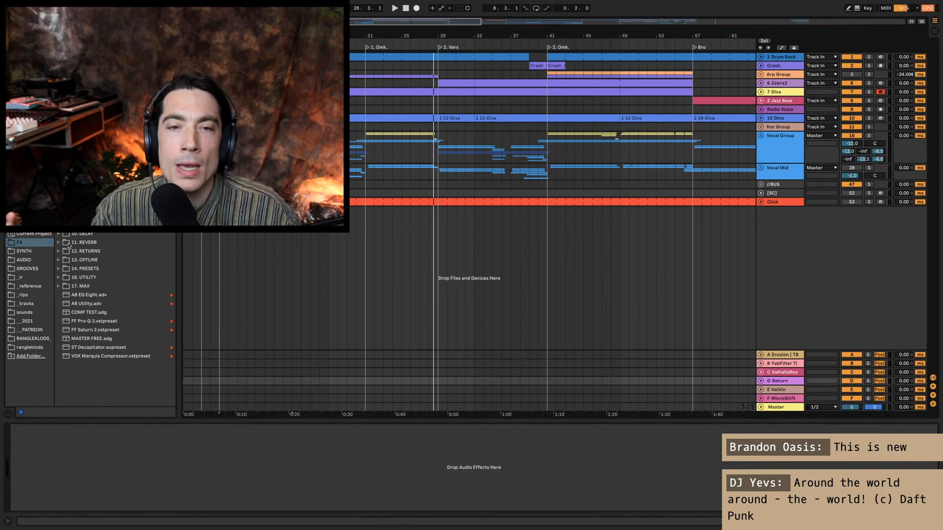
Step: Find the UAD Lexicon 224 preset among the saved effects and load it onto the new return track D
left_click(89, 268)
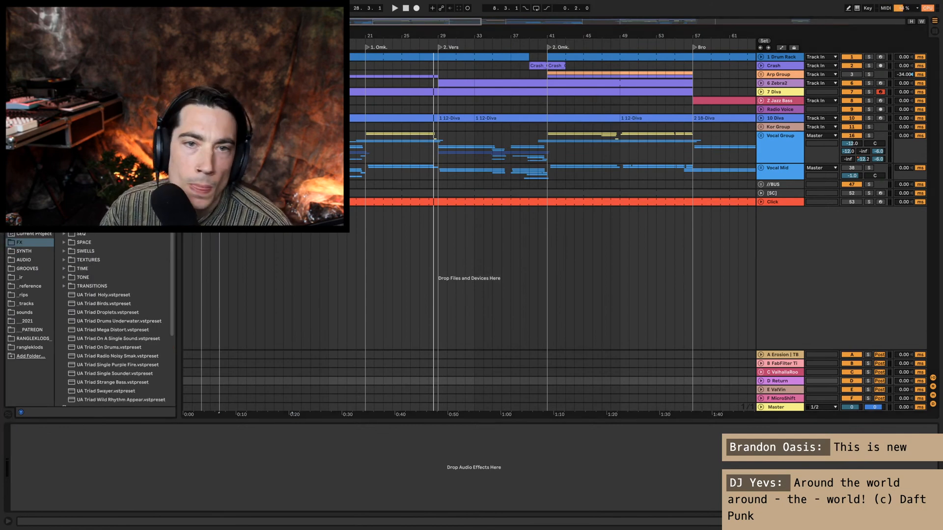
left_click(57, 163)
scroll(115, 265, "up", 2)
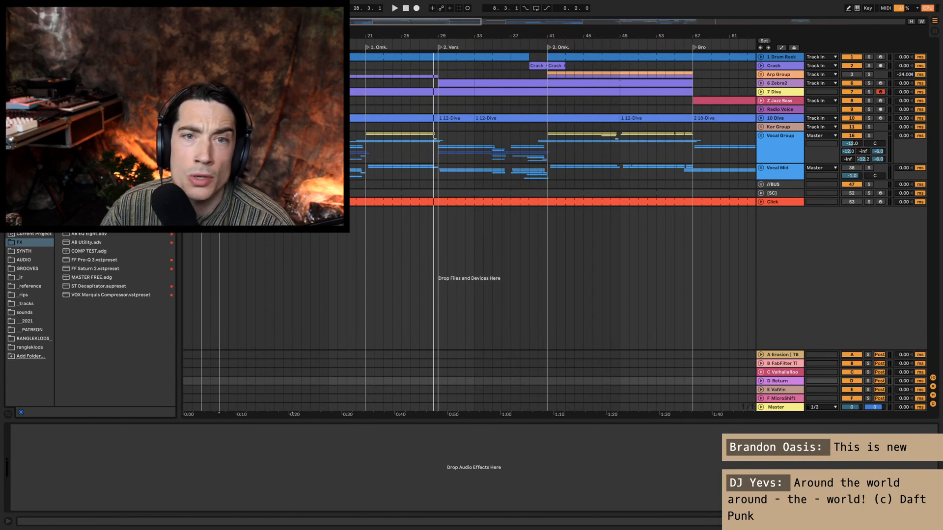
scroll(116, 265, "down", 2)
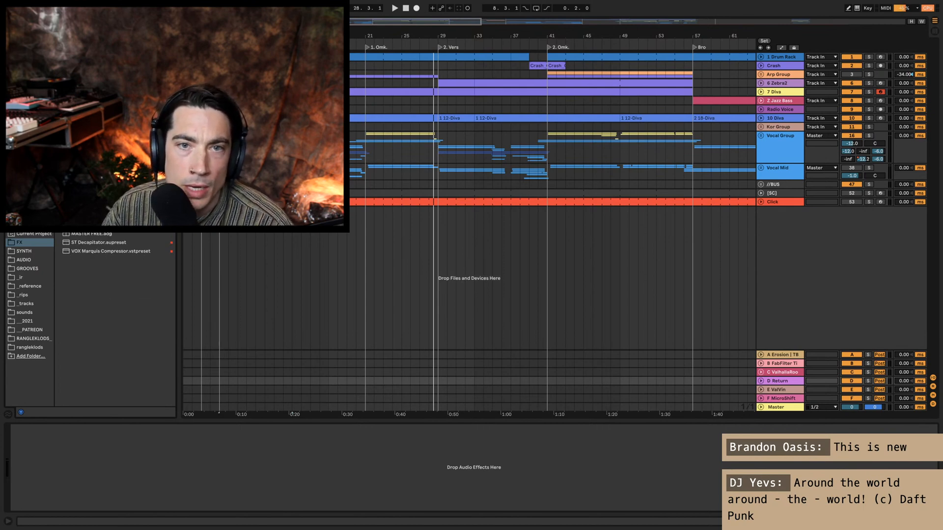
scroll(116, 295, "up", 8)
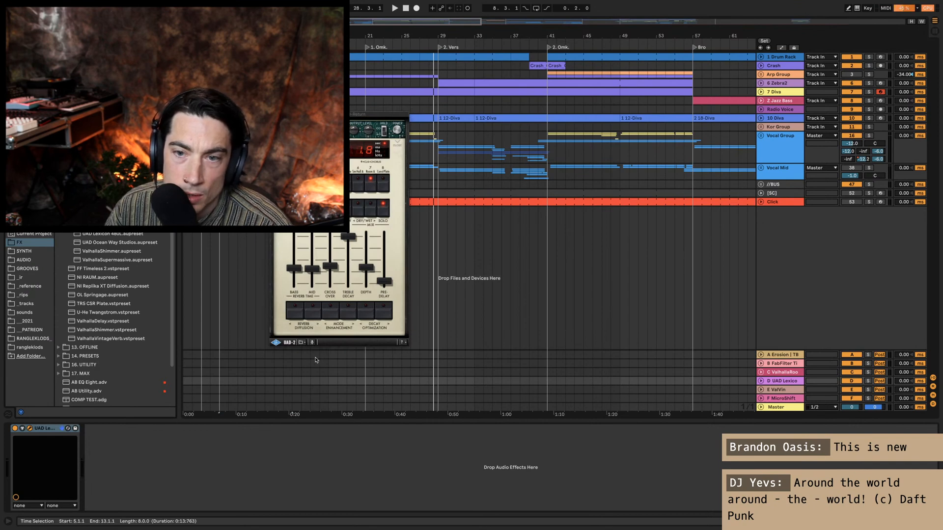
Step: Load the Ballad Vox Plate preset from the Chuck Zwicky folder into the UAD Lexicon 224 and close its window
left_click(303, 343)
left_click(306, 350)
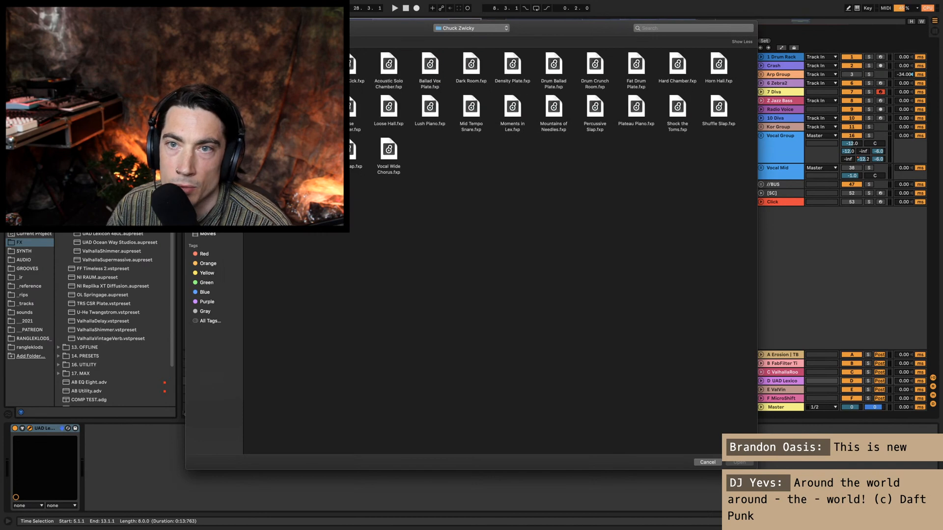
double_click(434, 61)
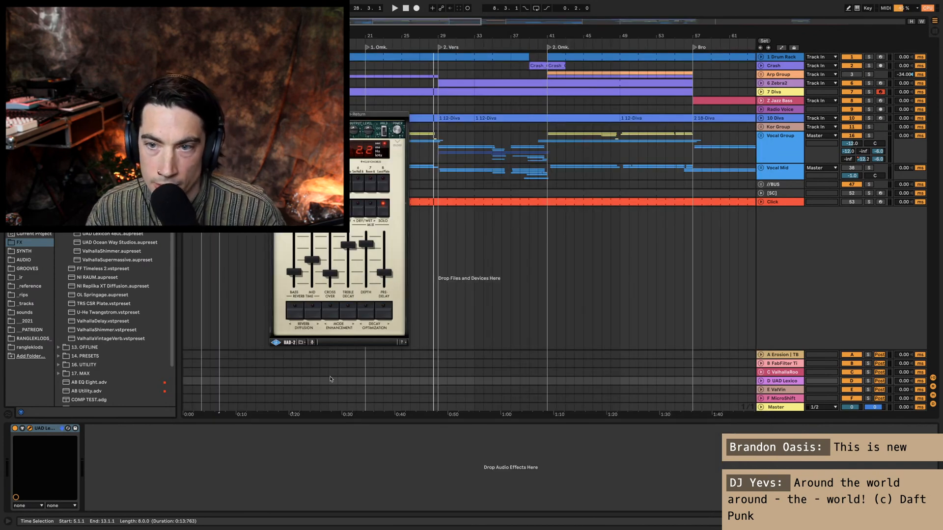
key("super+w")
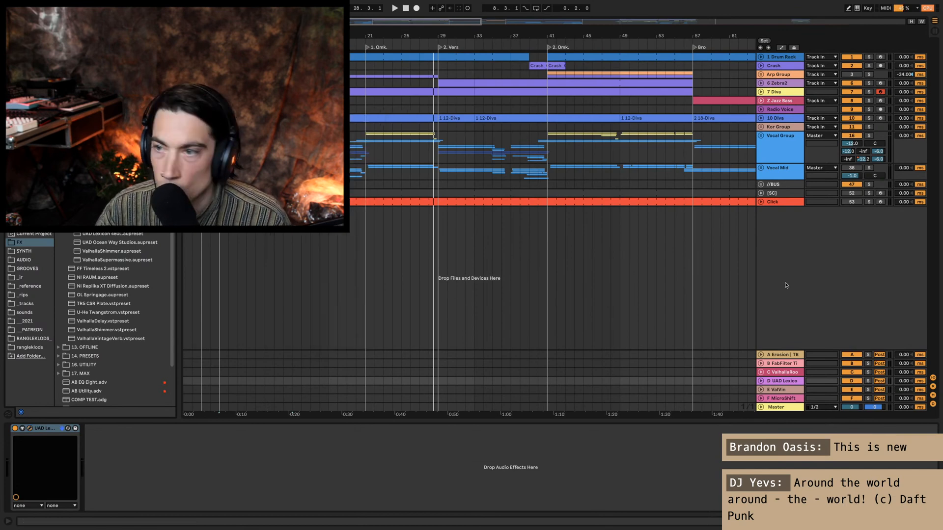
Step: Set the Vocal Group's send to the UAD Lexicon 224 return to -6.0 dB, auditioning it with return D soloed
left_click(794, 143)
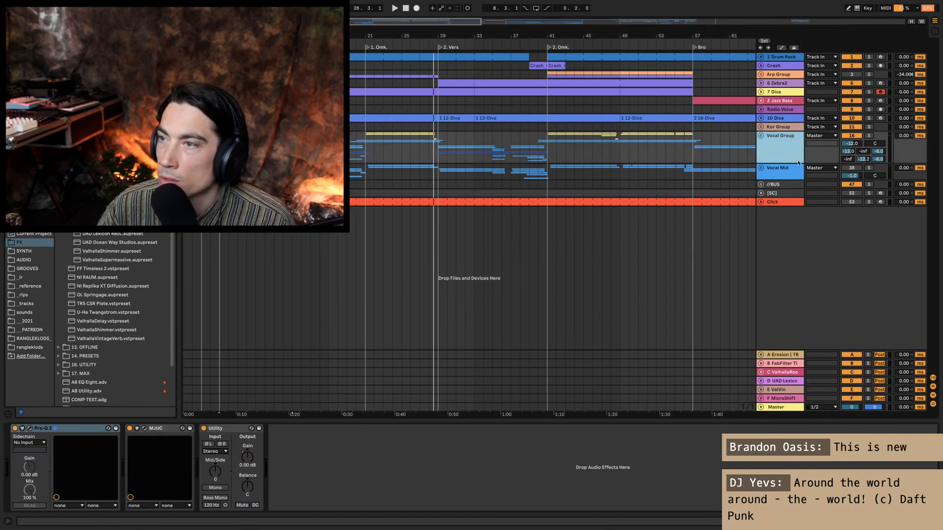
left_click_drag(790, 163, 791, 195)
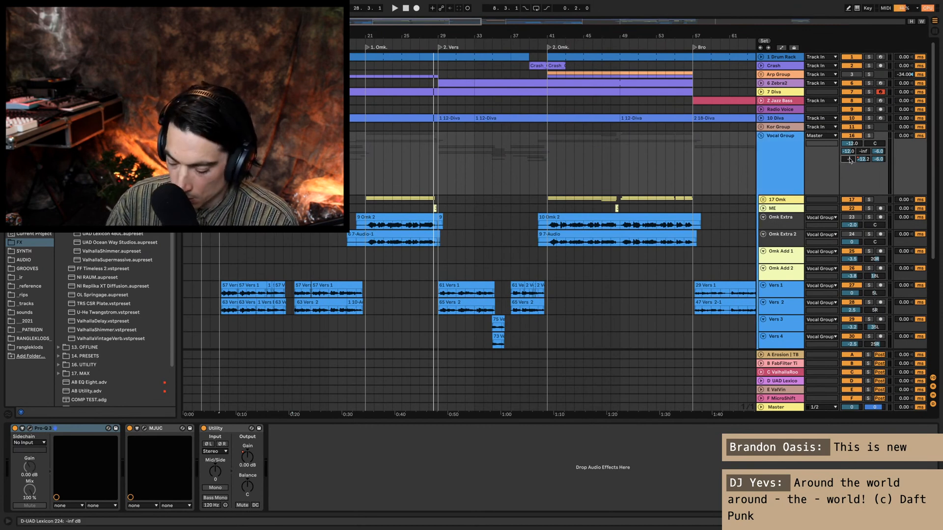
left_click_drag(848, 159, 847, 147)
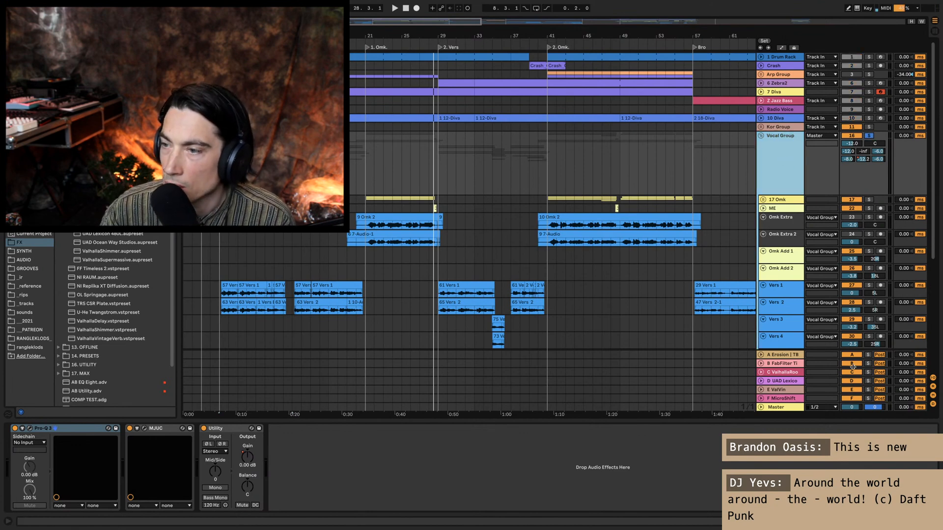
left_click(801, 382)
key("space")
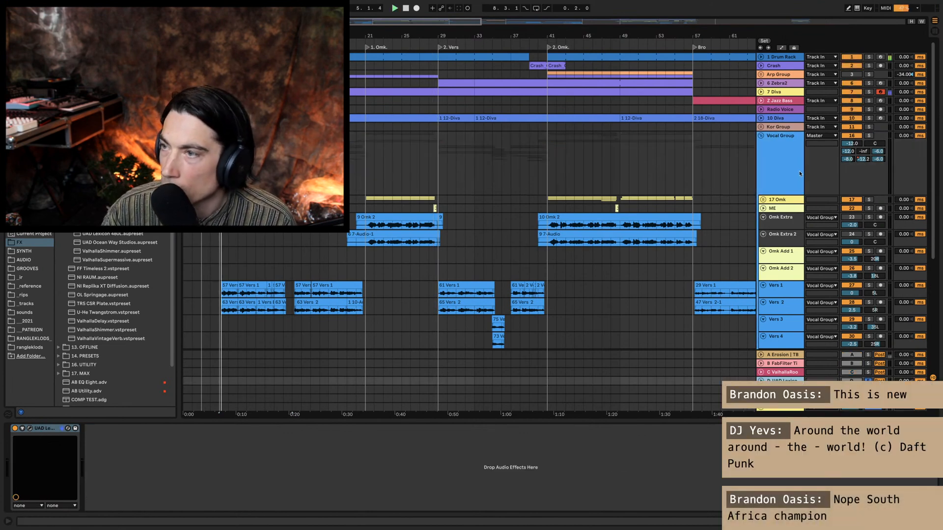
left_click_drag(850, 161, 849, 159)
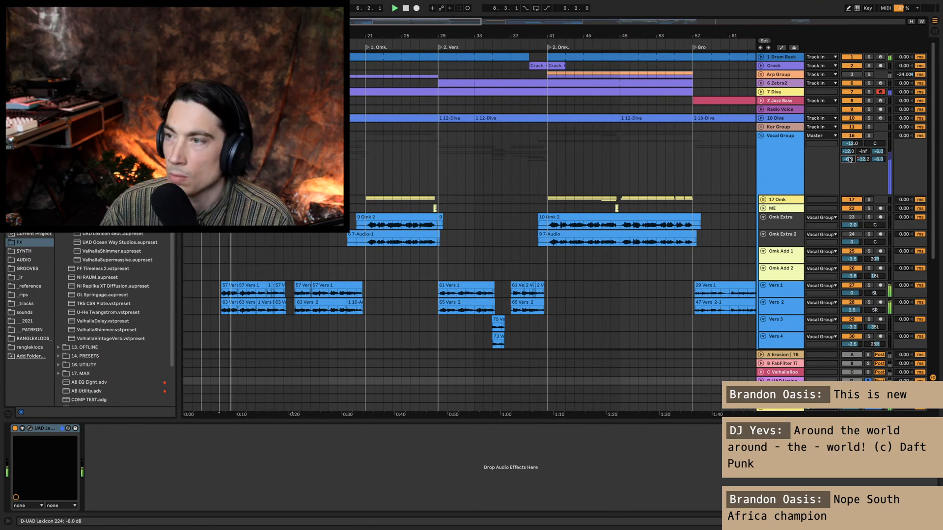
Step: Unfold and solo the 7 Diva track and set its send to the UAD Lexicon 224 return to -6 dB
left_click(791, 157)
left_click(785, 118)
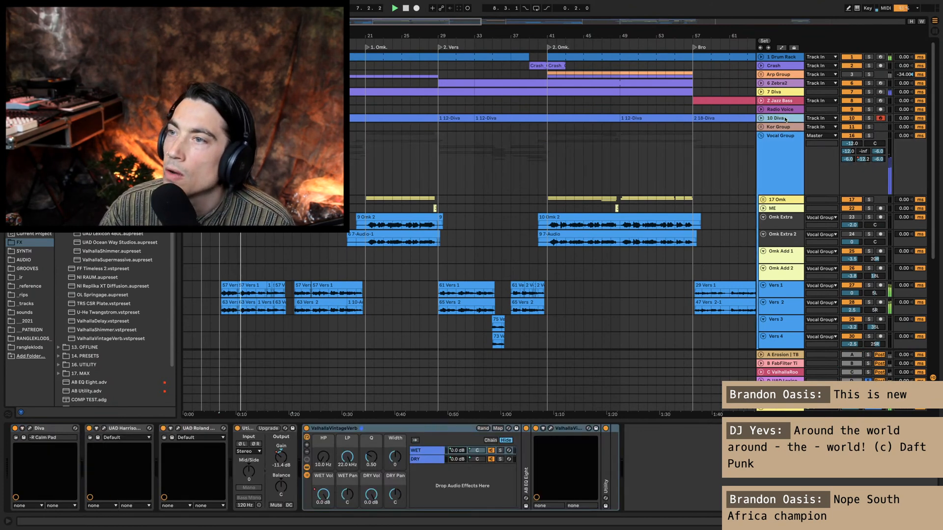
double_click(779, 93)
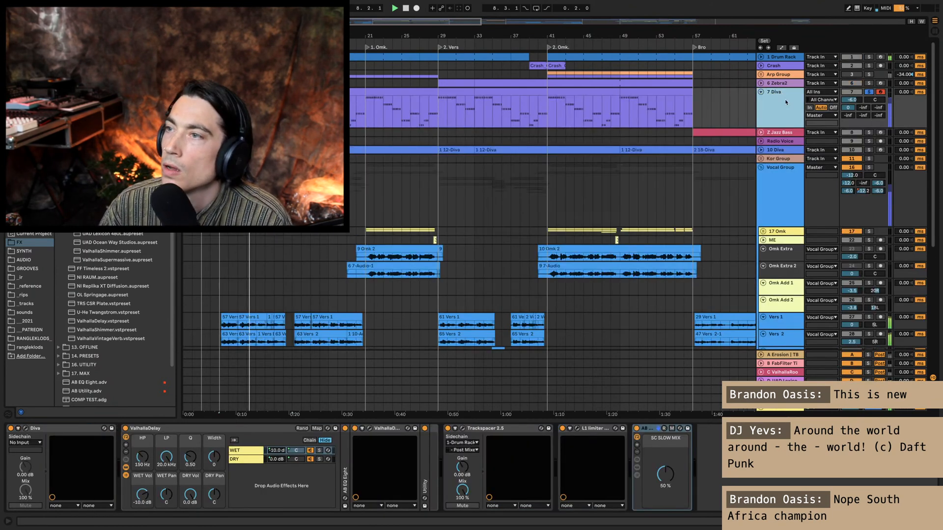
key("space")
left_click(849, 117)
type("-6")
key("Return")
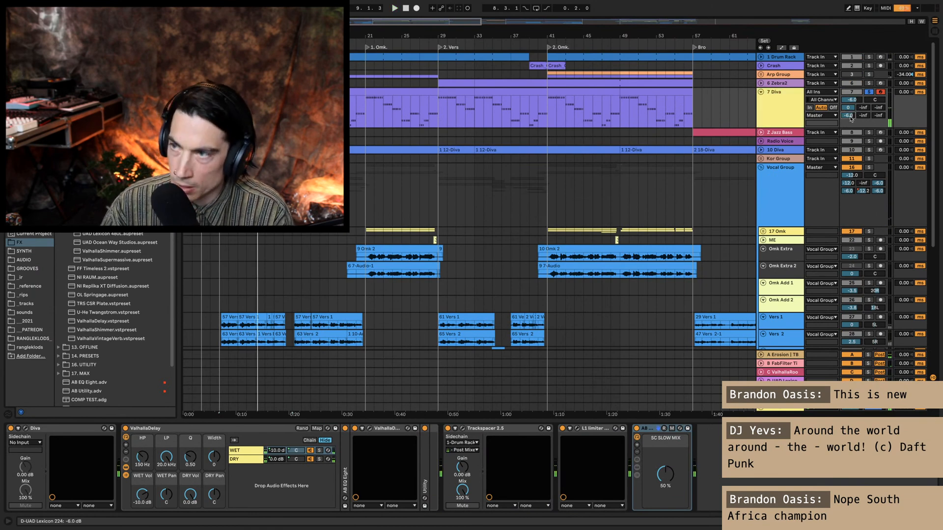
Step: Audition the soloed 7 Diva track, unsolo it, and switch off the UAD Lexicon 224 return to compare the mix without it
left_click(797, 116)
key("space")
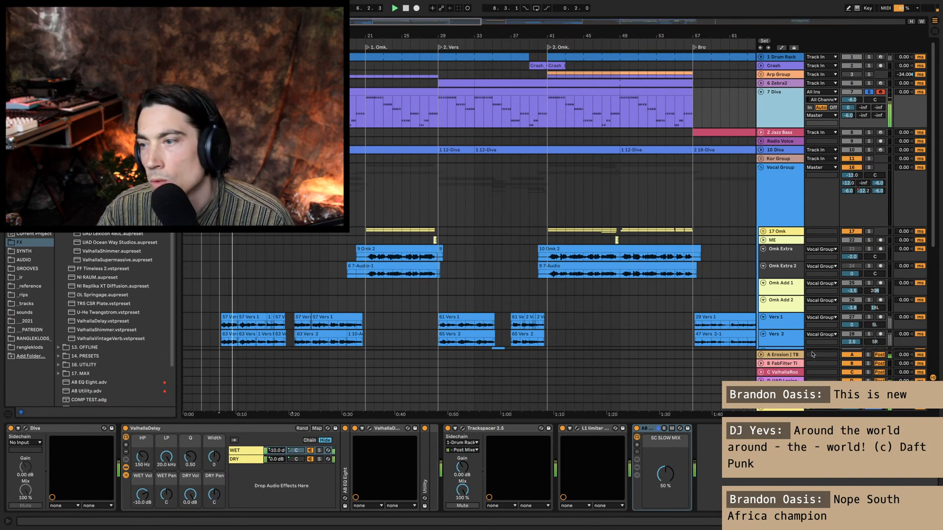
left_click(812, 355)
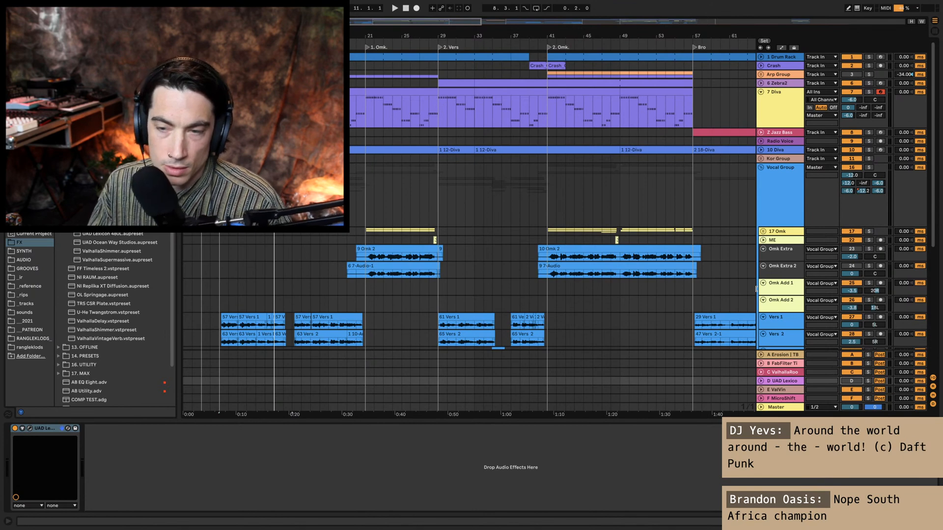
key("space")
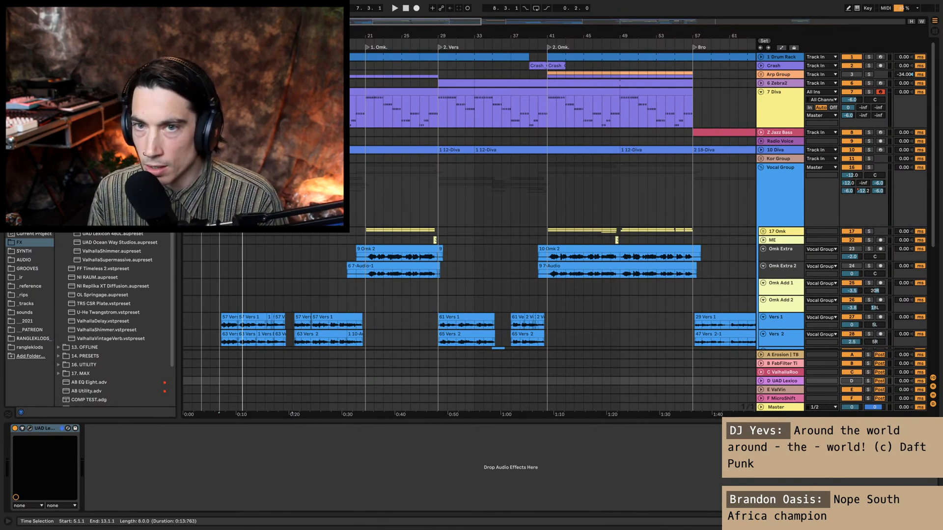
Step: Try a UAD EMT 140 plate reverb on return D, placing it after the UAD Lexicon 224 and bypassing the Lexicon
left_click(776, 382)
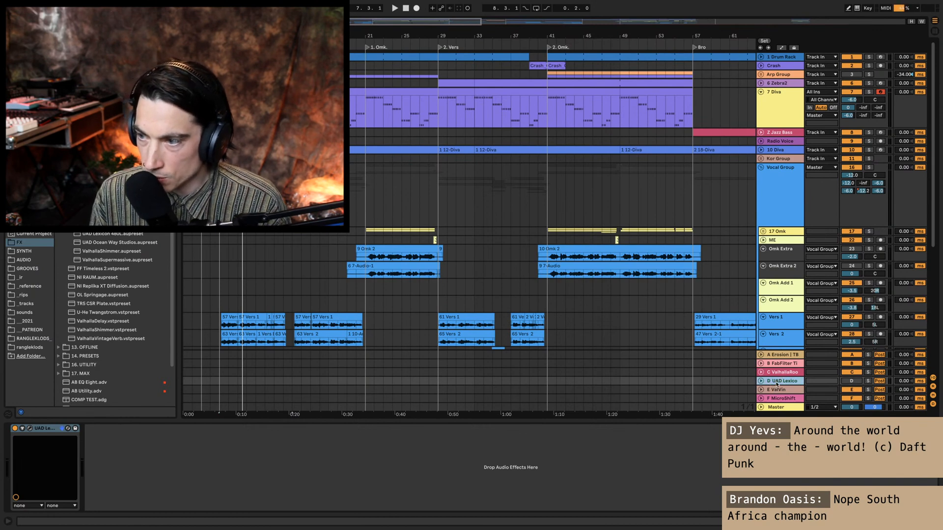
key("space")
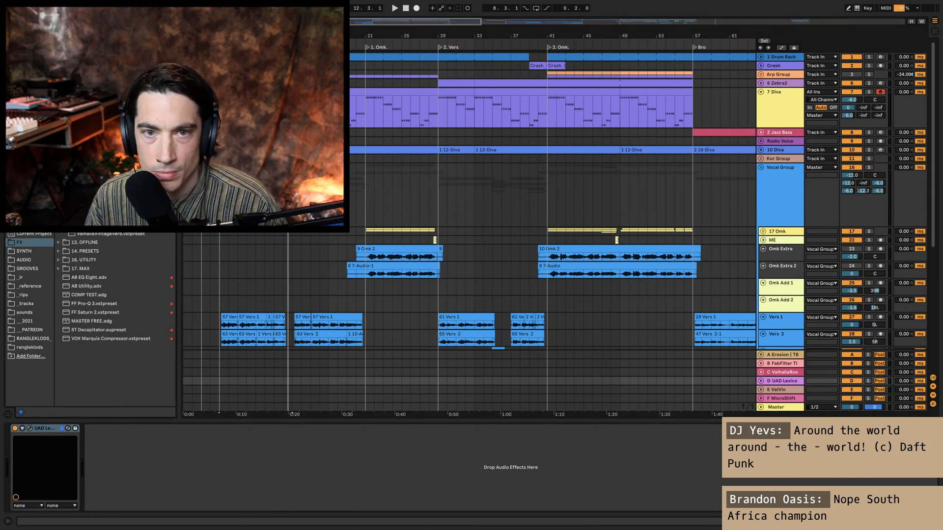
left_click_drag(210, 405, 75, 464)
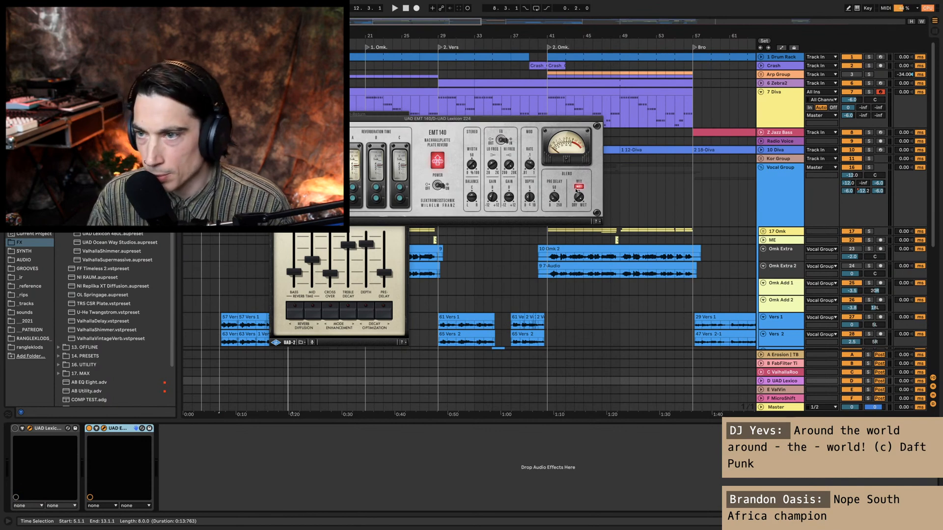
Step: Audition the UAD EMT 140 on the vocals and synth with return D soloed, and compare it in the full mix
key("space")
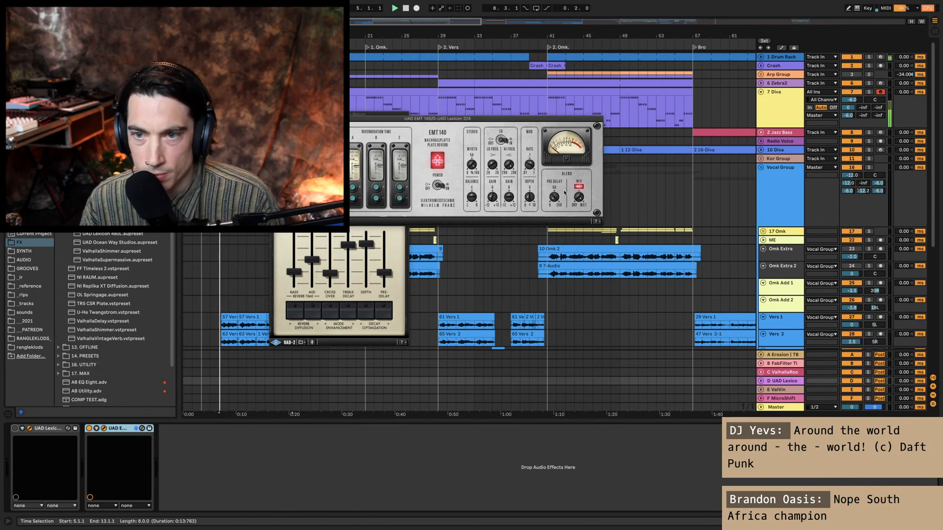
left_click(788, 381)
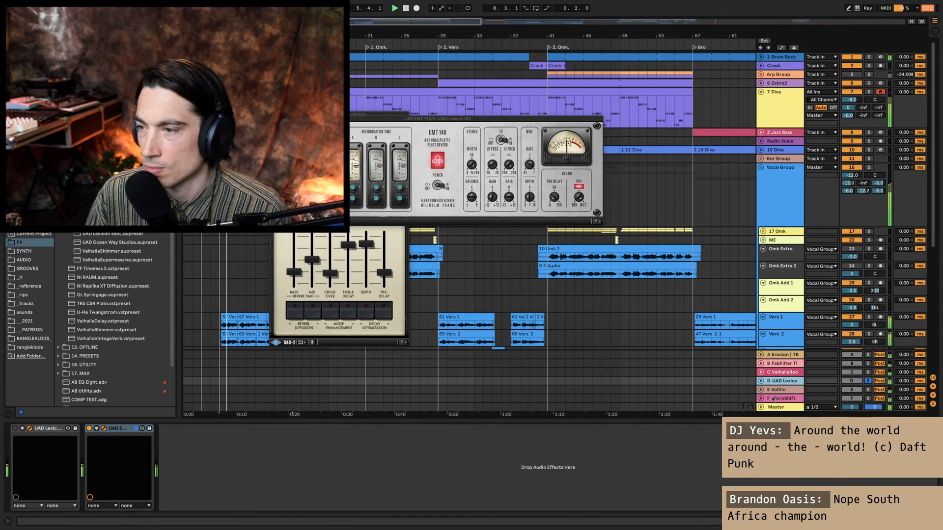
key("s")
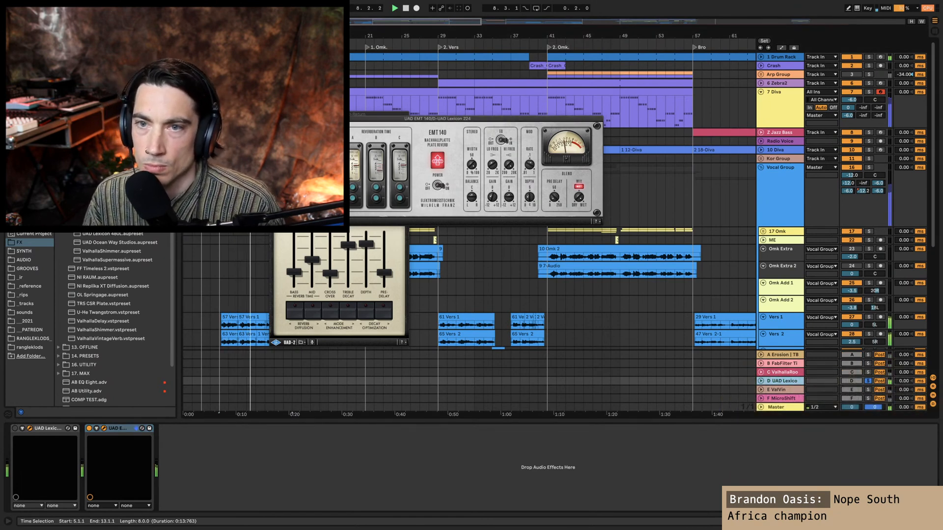
left_click(319, 177)
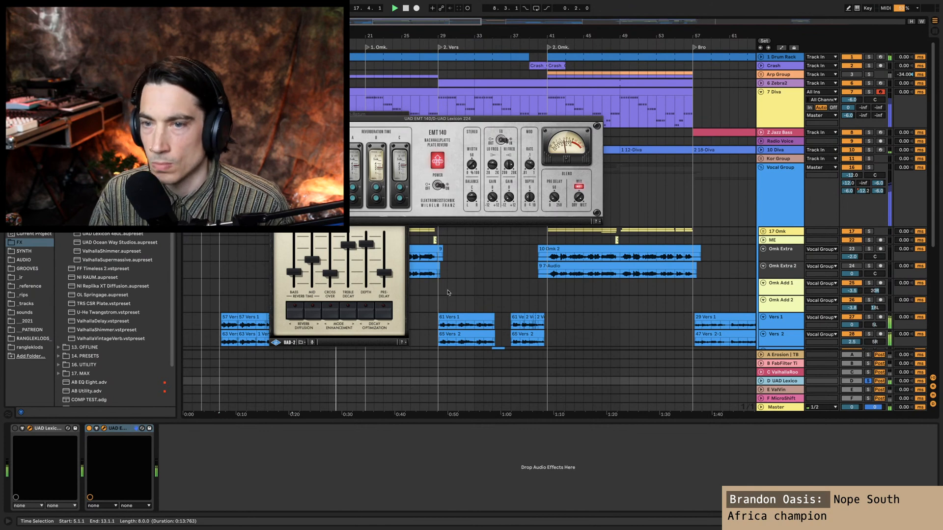
left_click(877, 381)
left_click(878, 381)
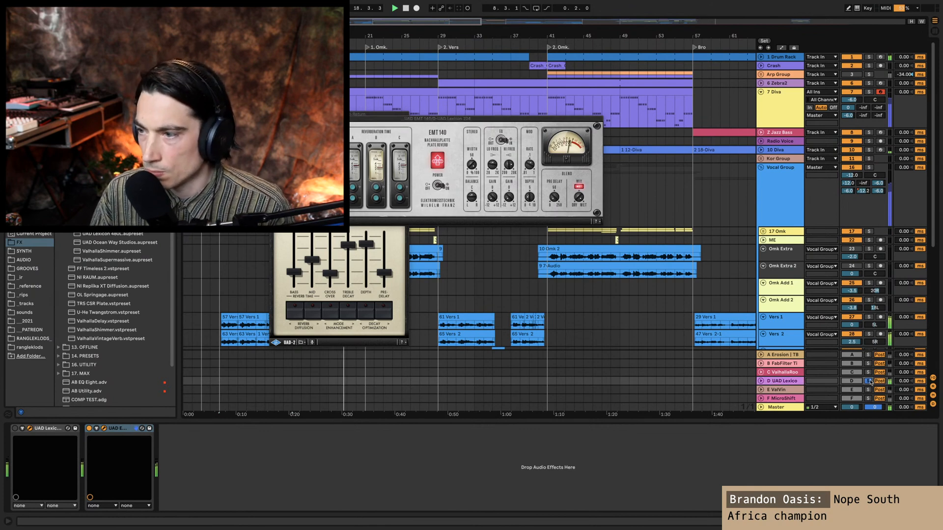
left_click(774, 383)
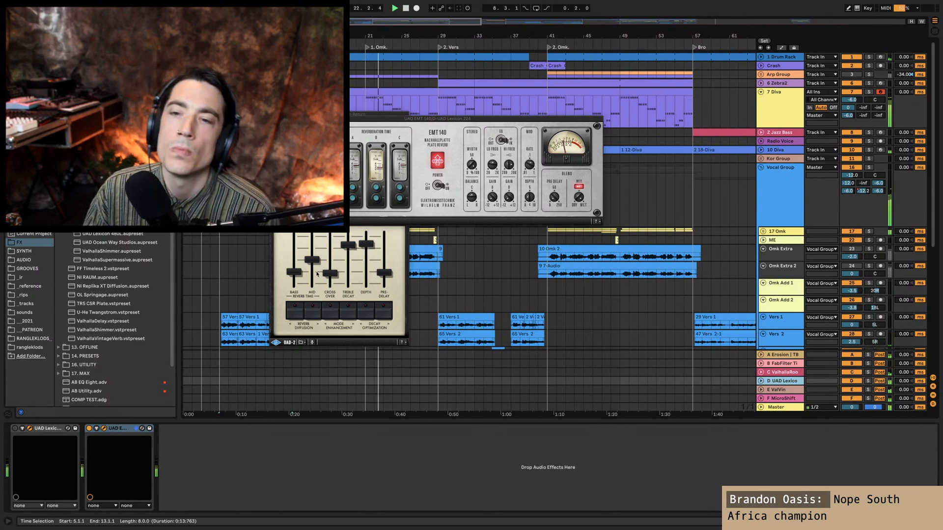
key("space")
key("space")
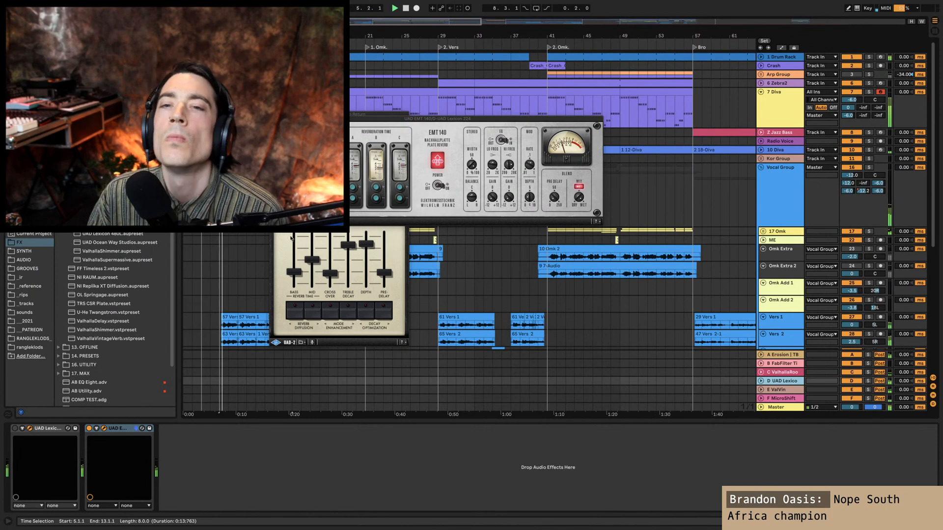
Step: Switch from the UAD EMT 140 back to the UAD Lexicon 224, solo return D to compare, and delete the EMT 140
left_click(78, 430)
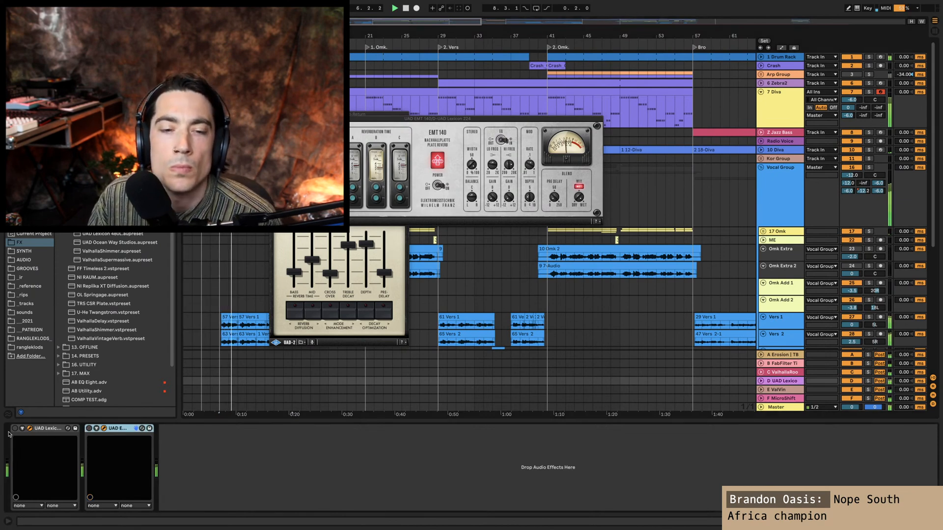
left_click(15, 429)
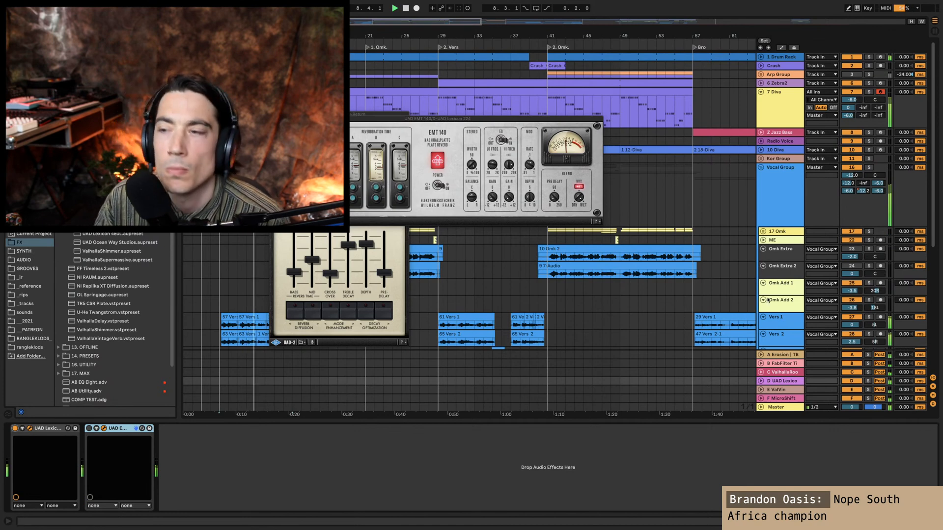
left_click(867, 381)
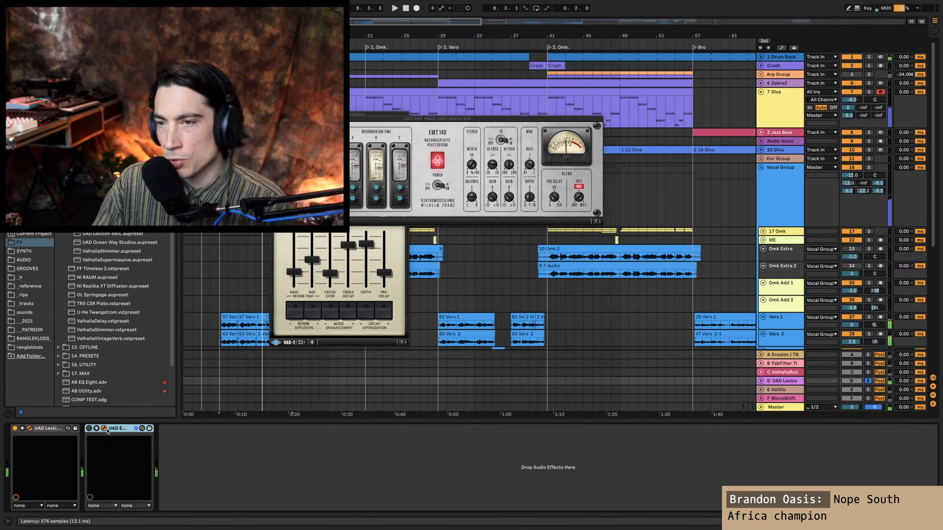
key("Delete")
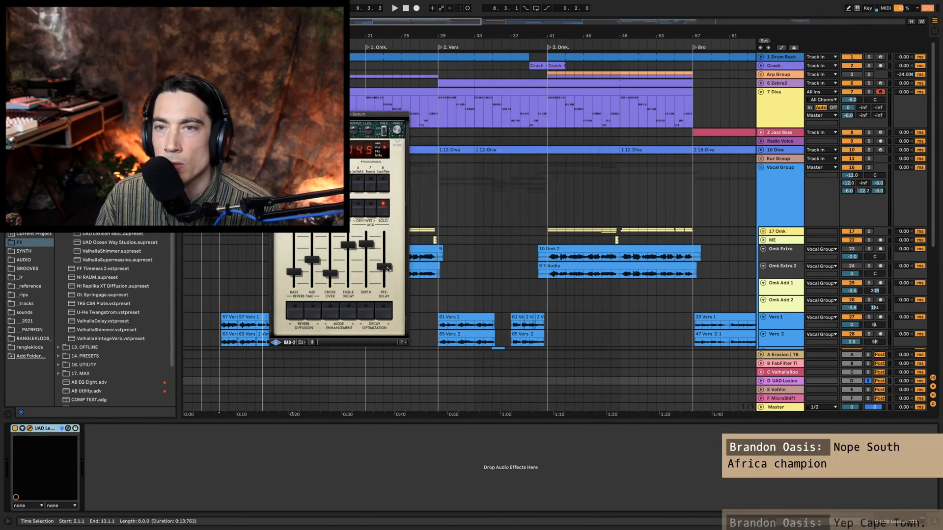
Step: Raise the UAD Lexicon 224's pre-delay fader slightly and audition return D soloed
left_click_drag(385, 272, 390, 268)
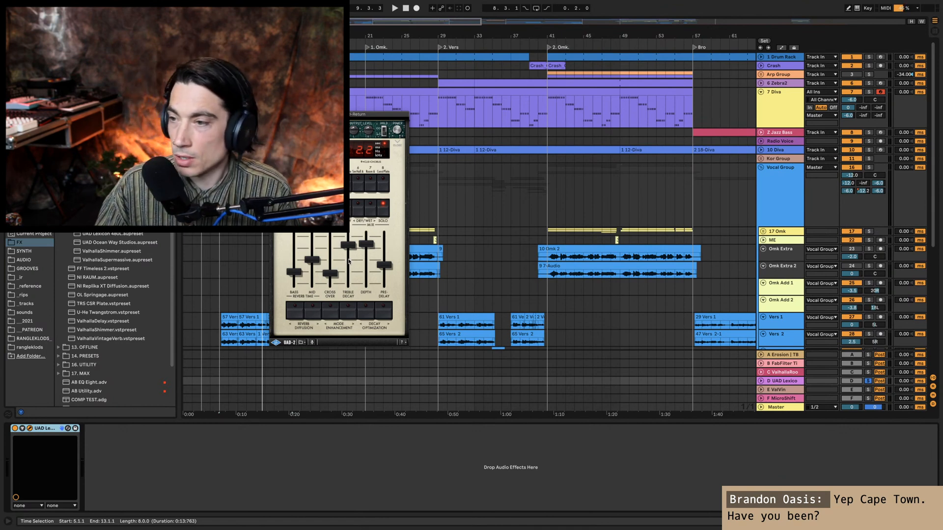
key("space")
left_click(786, 382)
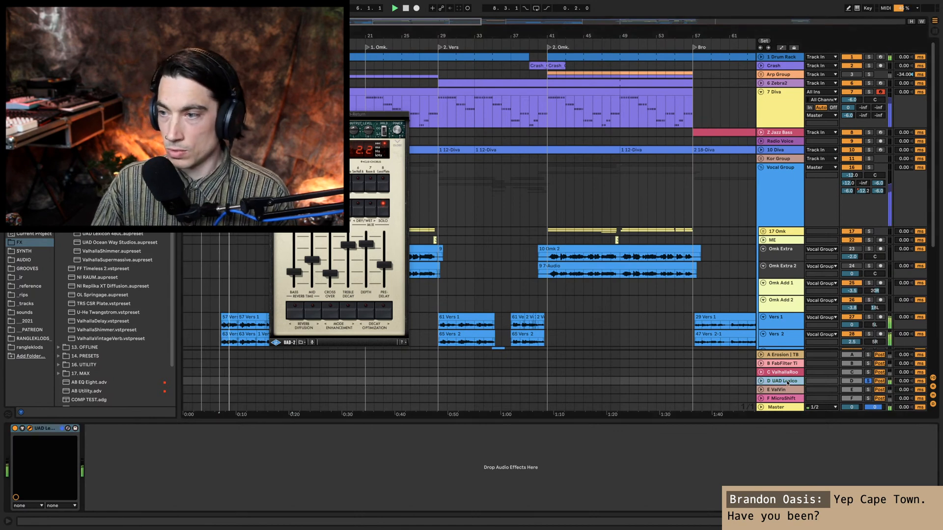
left_click(296, 274)
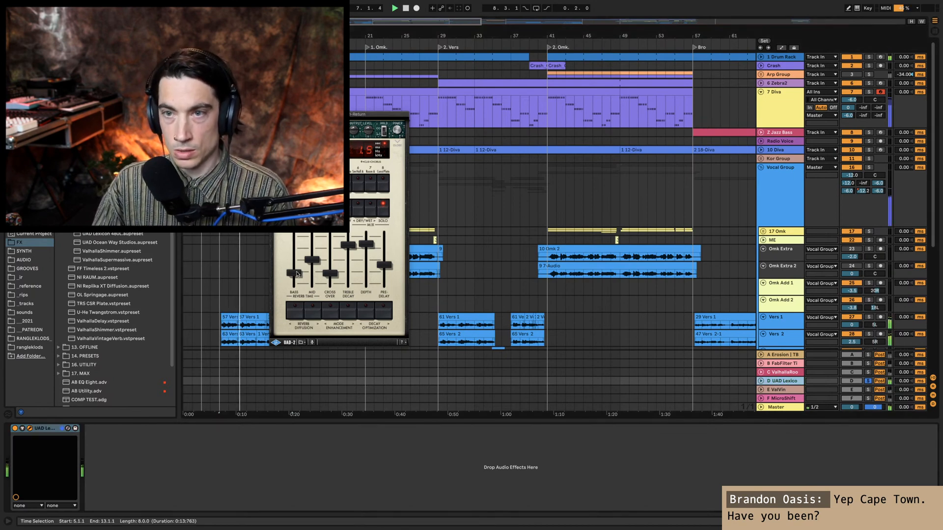
key("space")
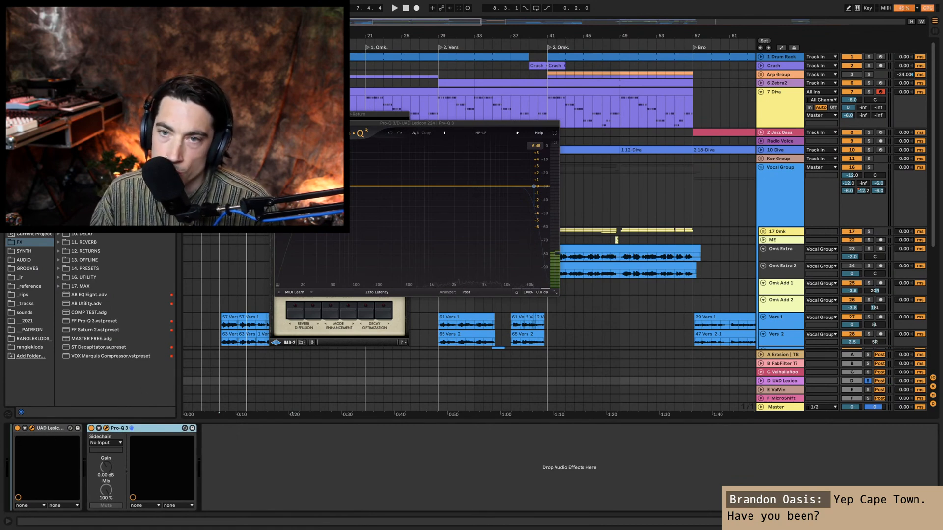
Step: Place Pro-Q 3 before the UAD Lexicon 224 on return D and add a low cut at about 180 Hz with Q 0.8
left_click_drag(119, 428, 12, 456)
left_click_drag(294, 186, 375, 211)
key("space")
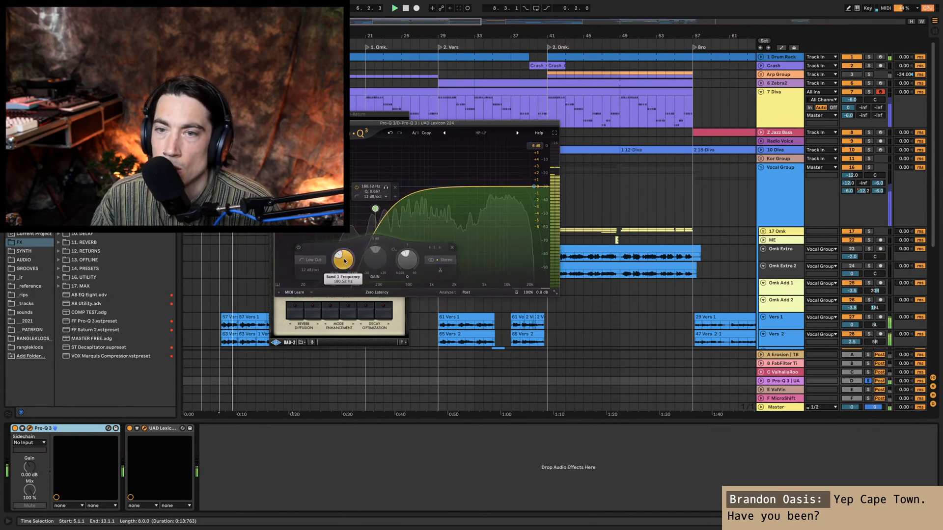
double_click(408, 263)
double_click(407, 263)
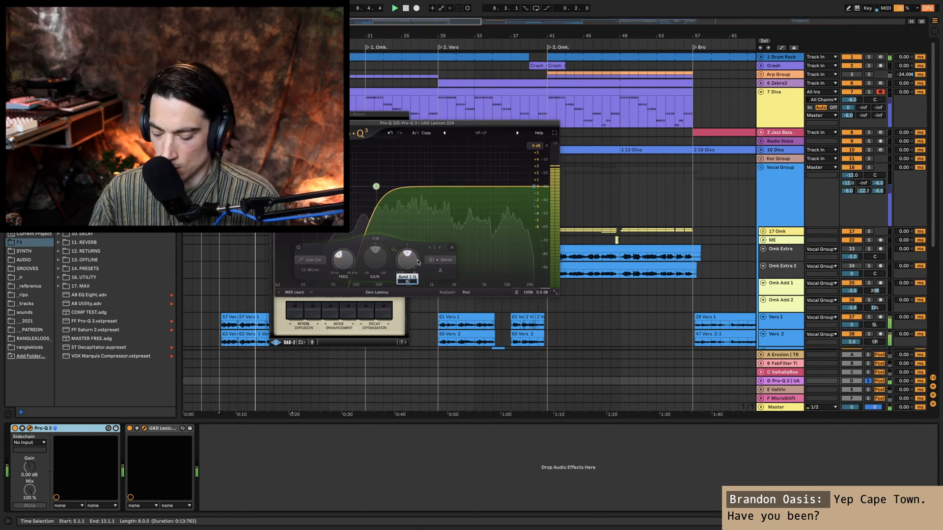
type("0.8")
key("Return")
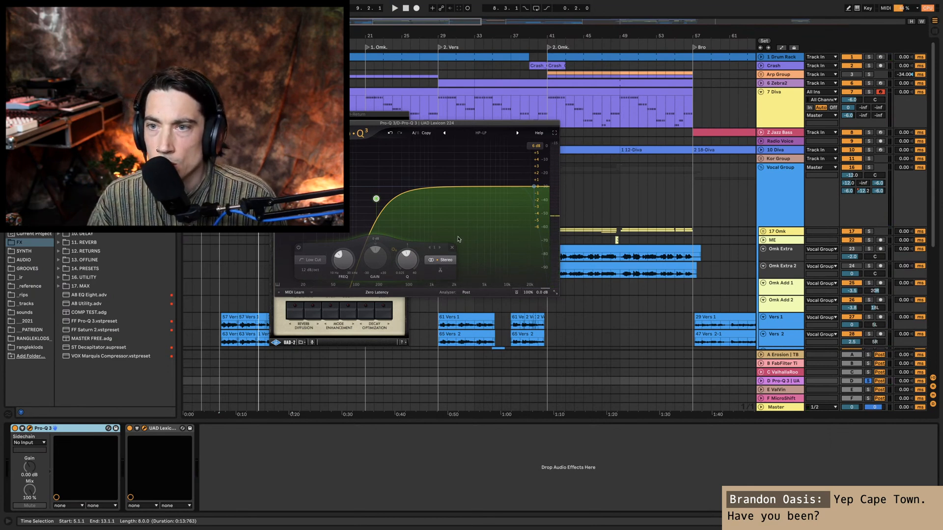
Step: Add a 24 dB/oct high cut to the return's Pro-Q 3 and set its frequency to 8250 Hz
left_click(533, 187)
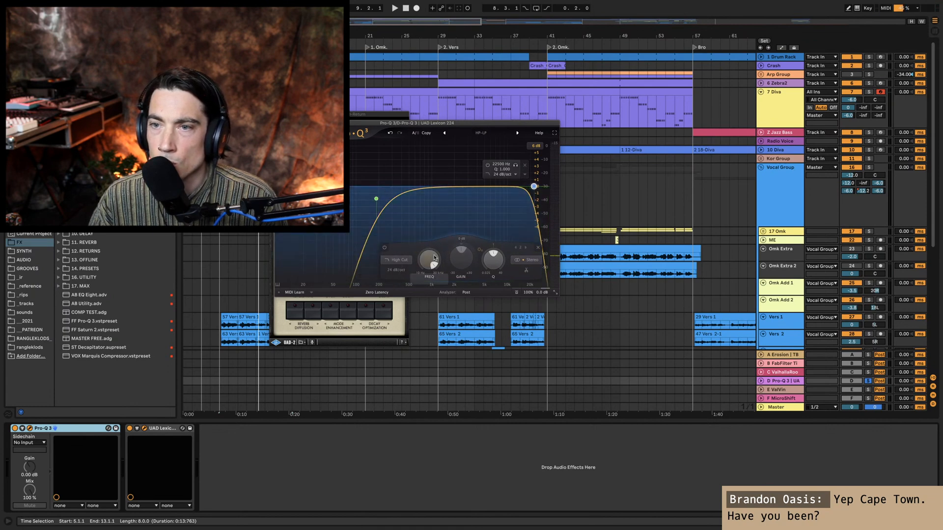
scroll(424, 255, "down", 6)
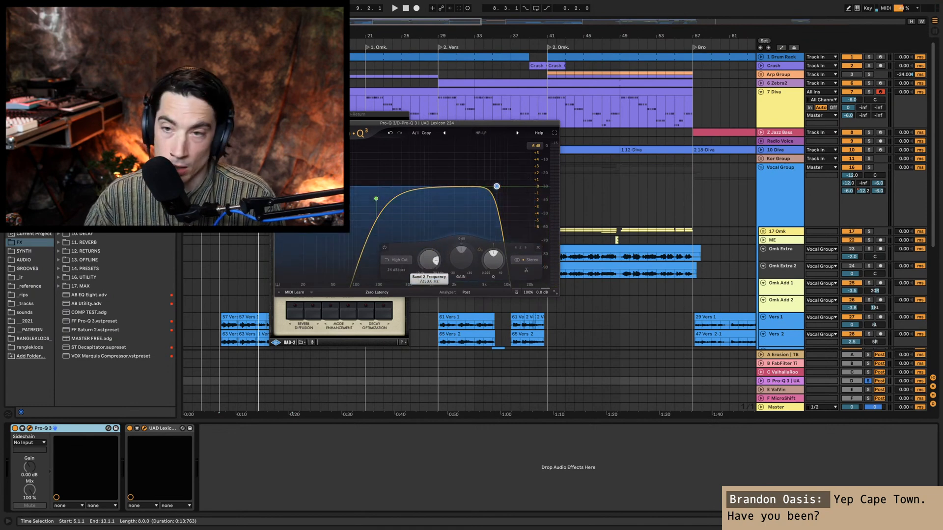
double_click(425, 254)
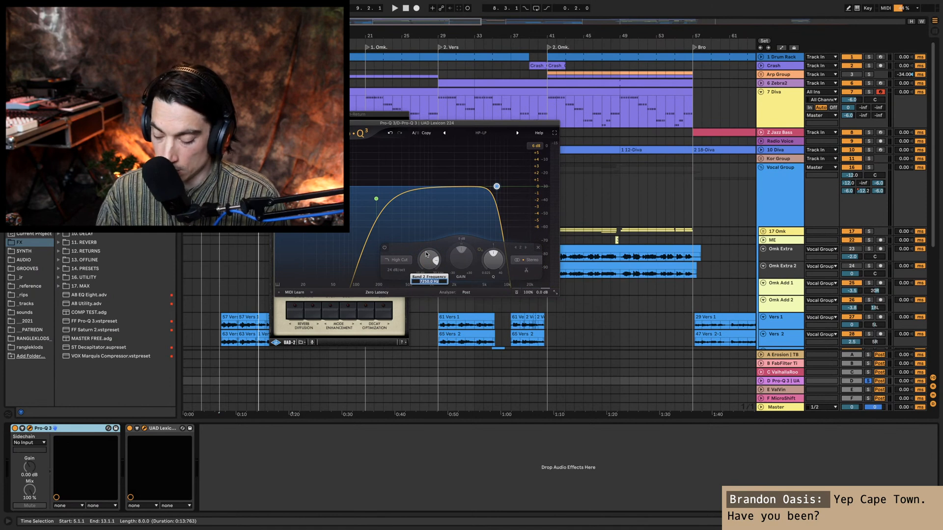
type("8250")
key("Return")
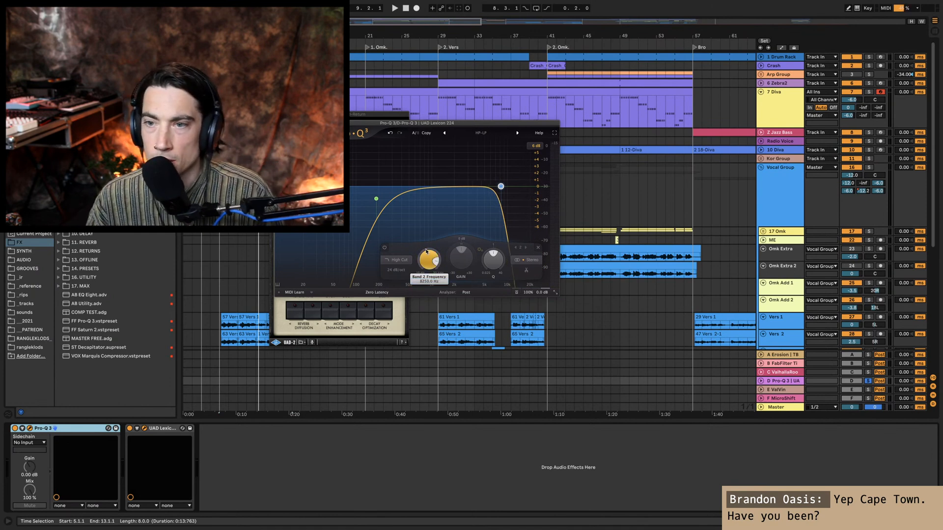
Step: Unfold return D during playback and set the Vocal Group's send to it to -8 dB
key("space")
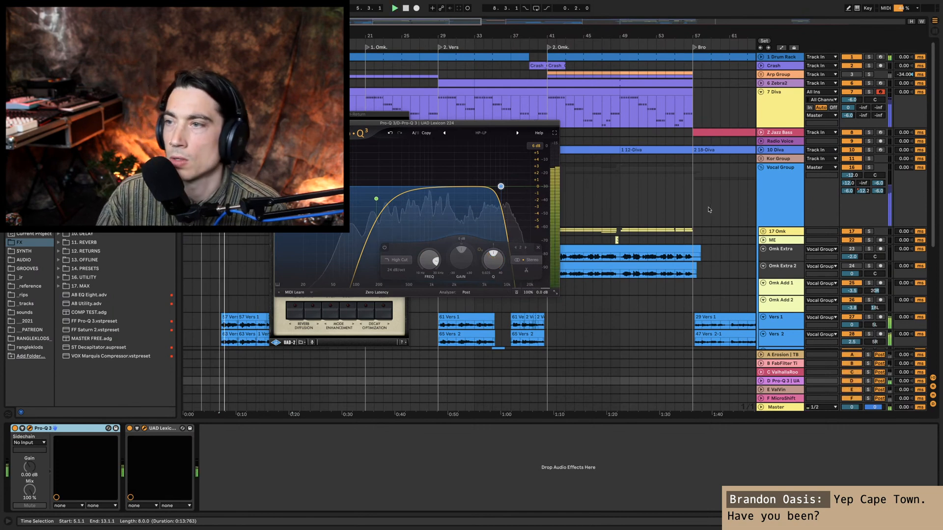
left_click_drag(817, 377, 817, 344)
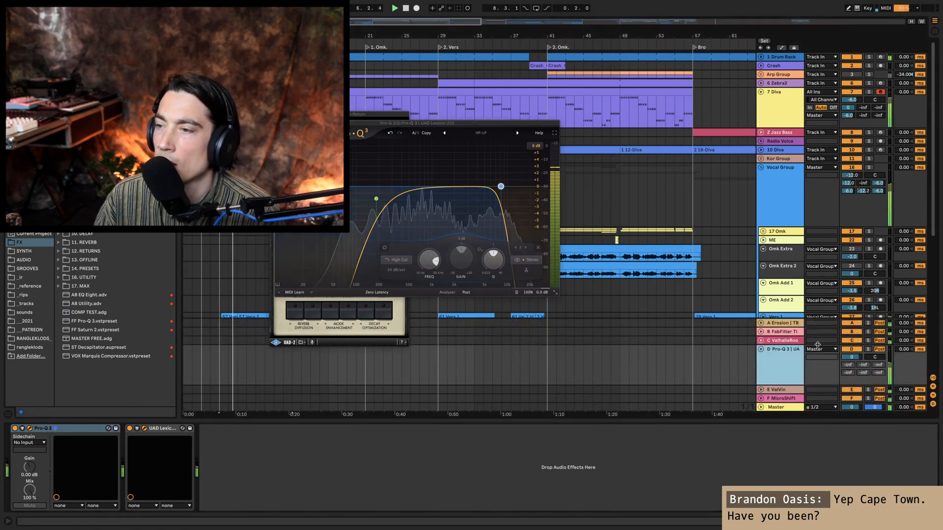
left_click(850, 192)
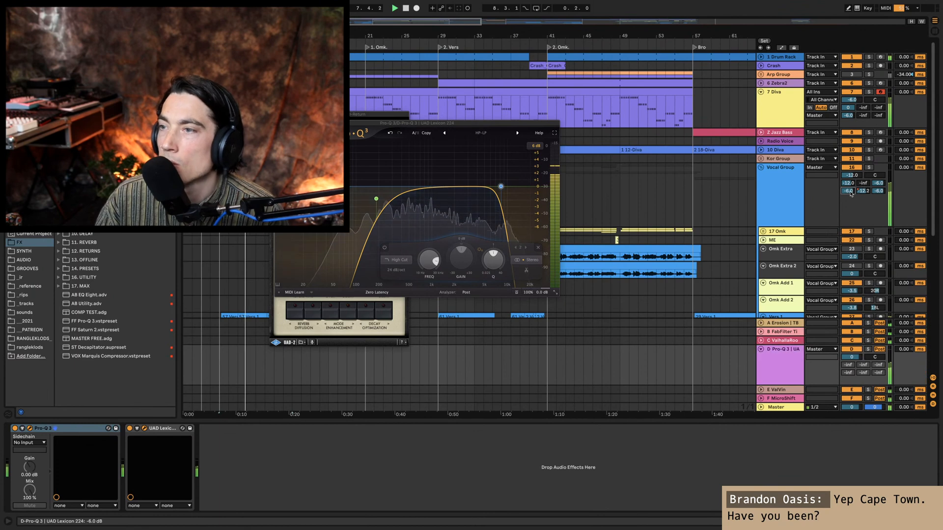
type("-8")
key("Return")
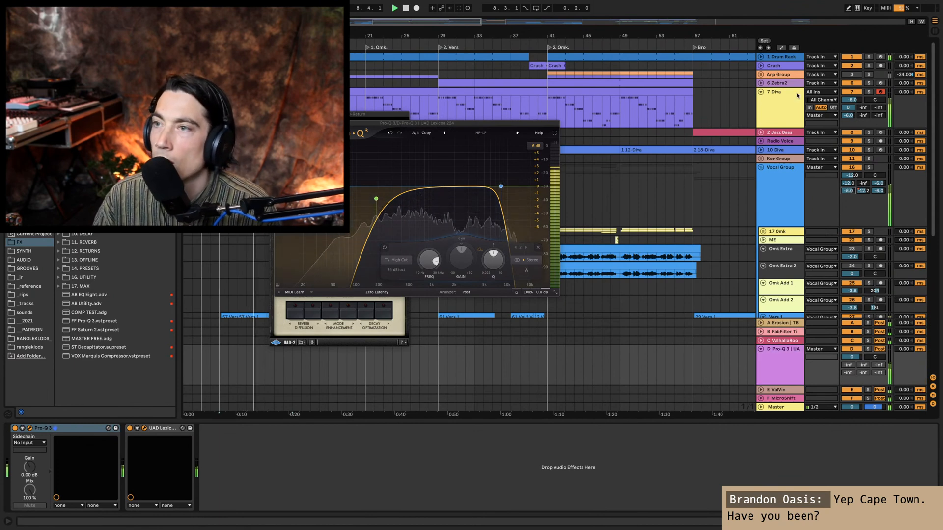
Step: Set the 7 Diva track's send to return D to -10 dB and hide the plug-in windows
left_click(797, 96)
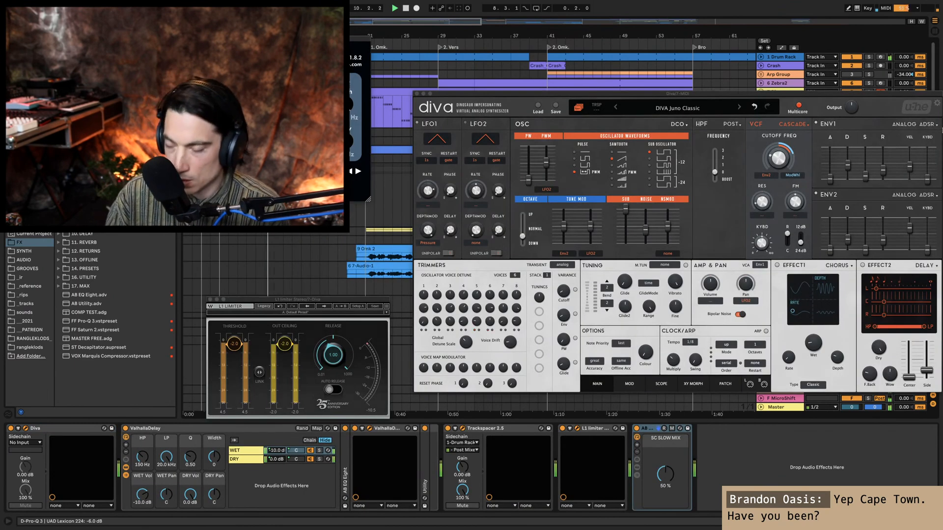
key("alt+super+p")
left_click(850, 118)
type("-10")
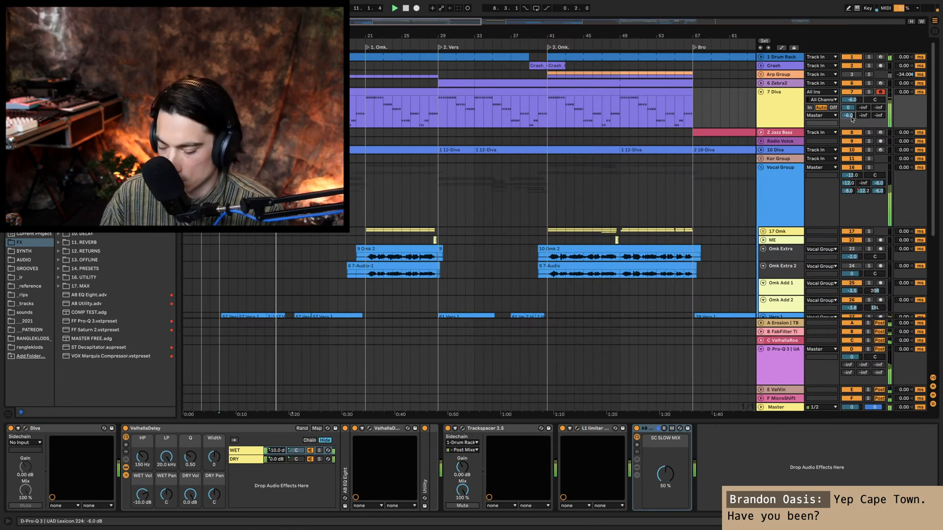
key("Return")
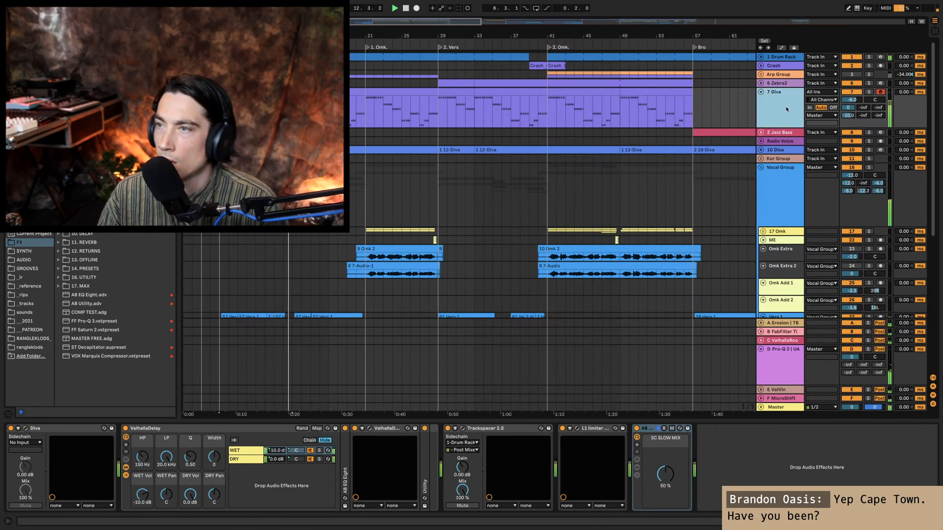
Step: Rename return D as UAD Lexicon 224 and audition it soloed
left_click(790, 353)
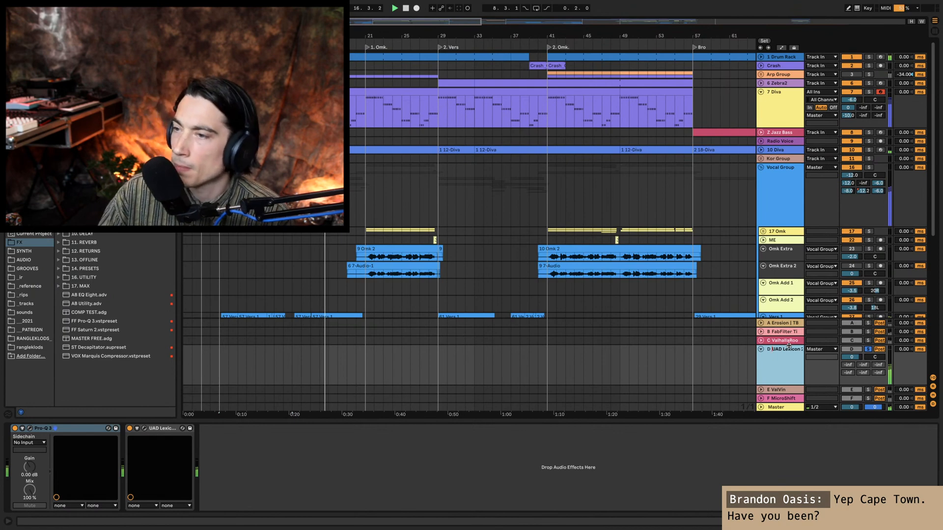
key("Escape")
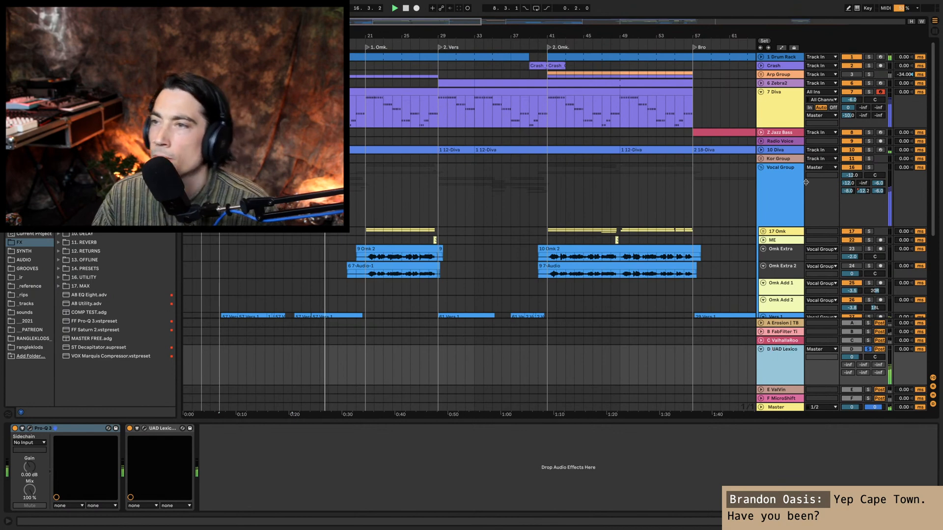
Step: Add a second return chain to the 1 Drum Rack and route its audio to D-UAD Lexicon 224
left_click(782, 58)
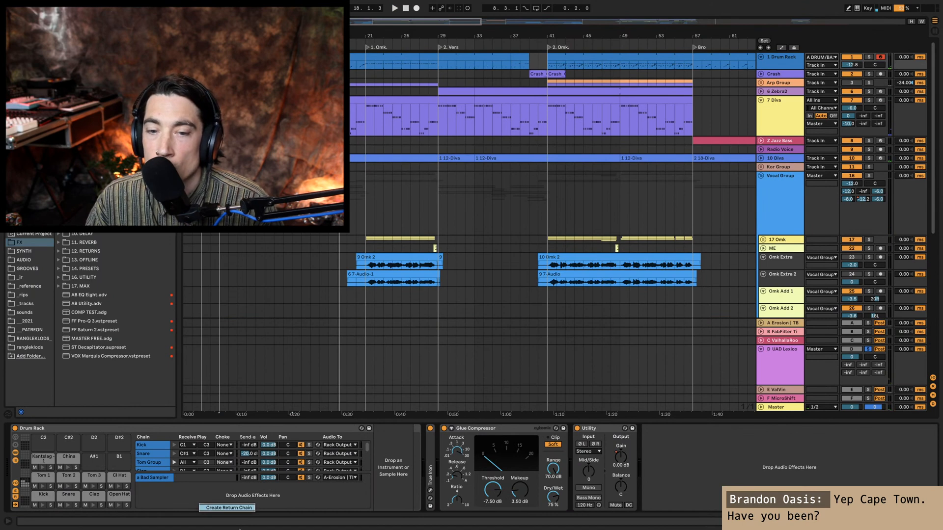
left_click(166, 488)
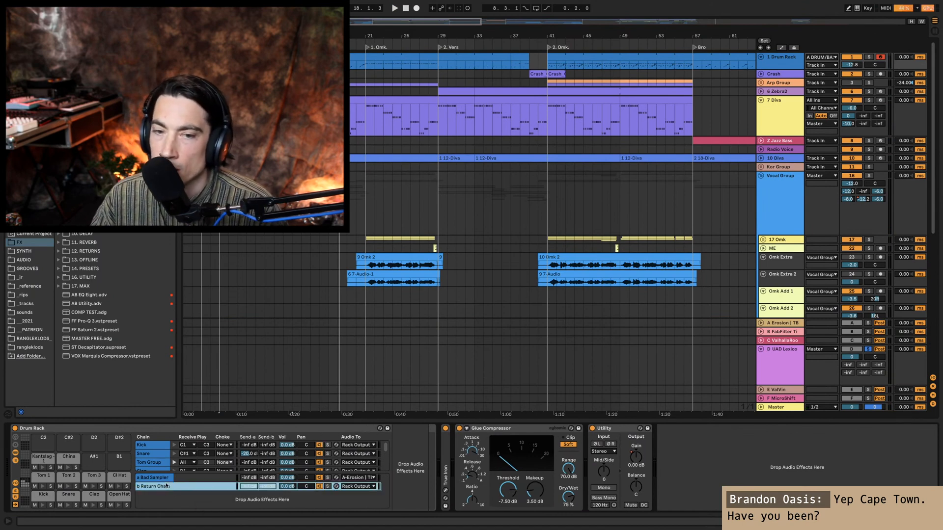
left_click(353, 486)
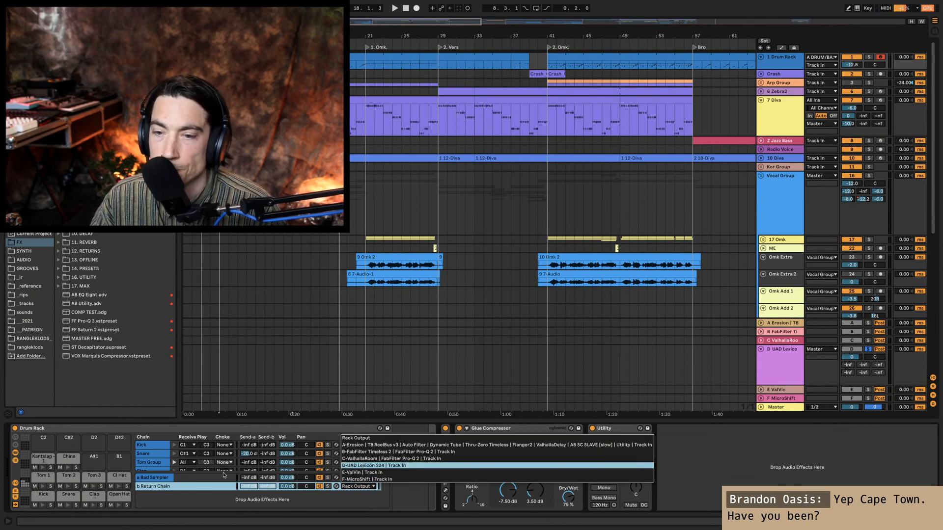
key("Return")
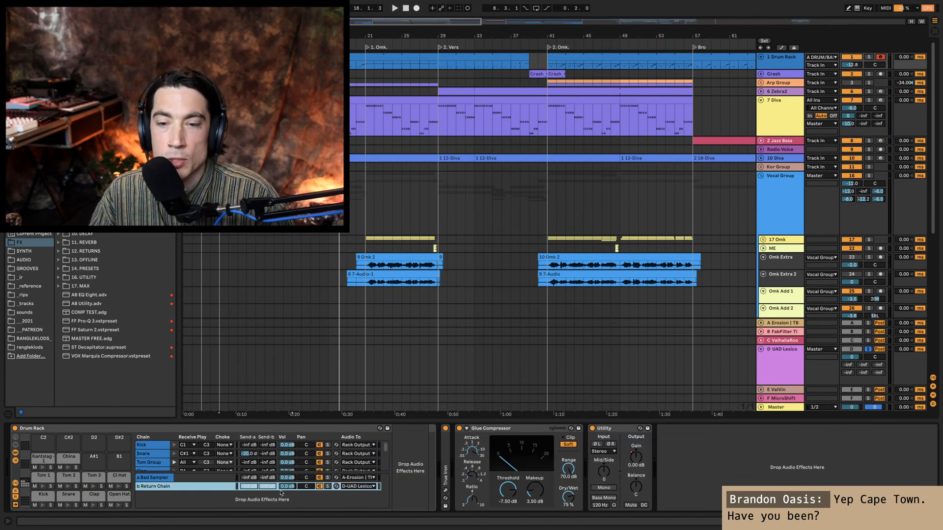
Step: Rename the Drum Rack's new return chain as Lexicon, correcting the capitalisation
double_click(174, 486)
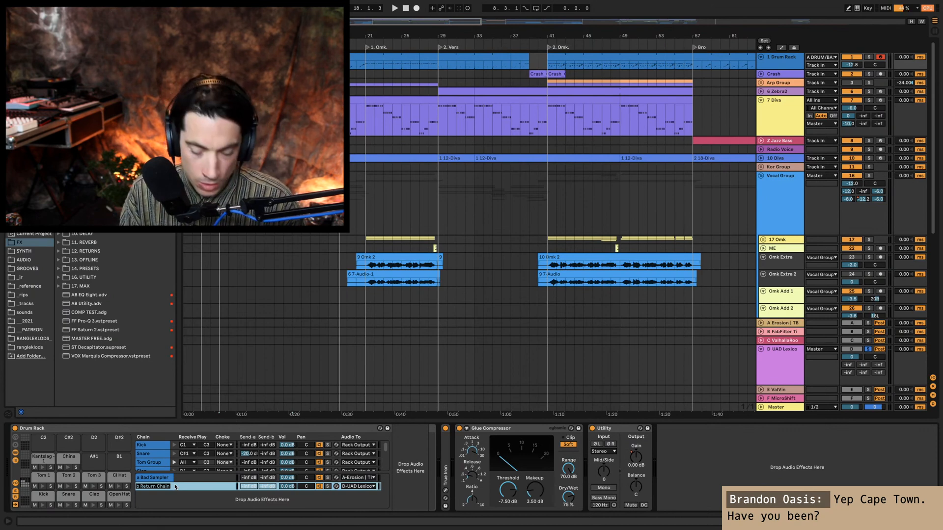
type("LExicon")
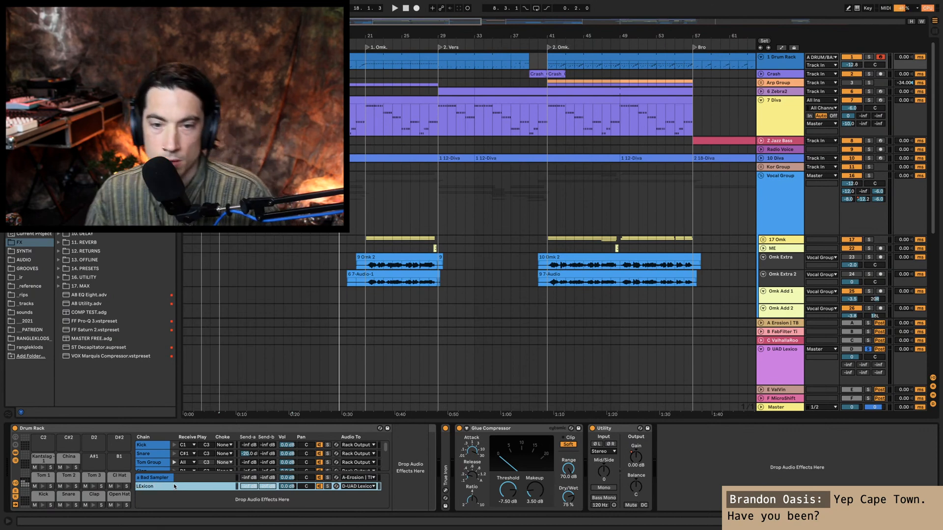
key("Return")
key("super+r")
key("Left")
key("Right")
key("Right")
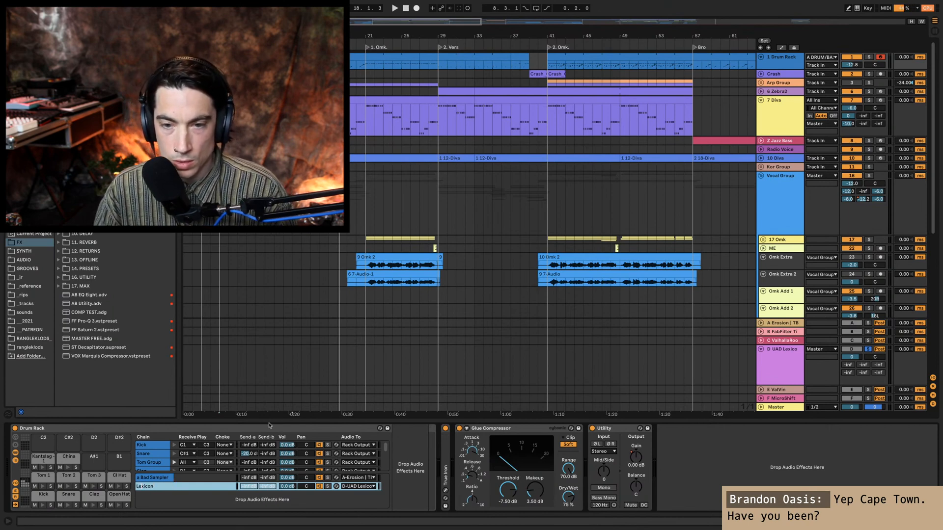
key("Return")
Step: Set the Snare chain's send to the Lexicon return chain to -12 dB and start playback
left_click(271, 454)
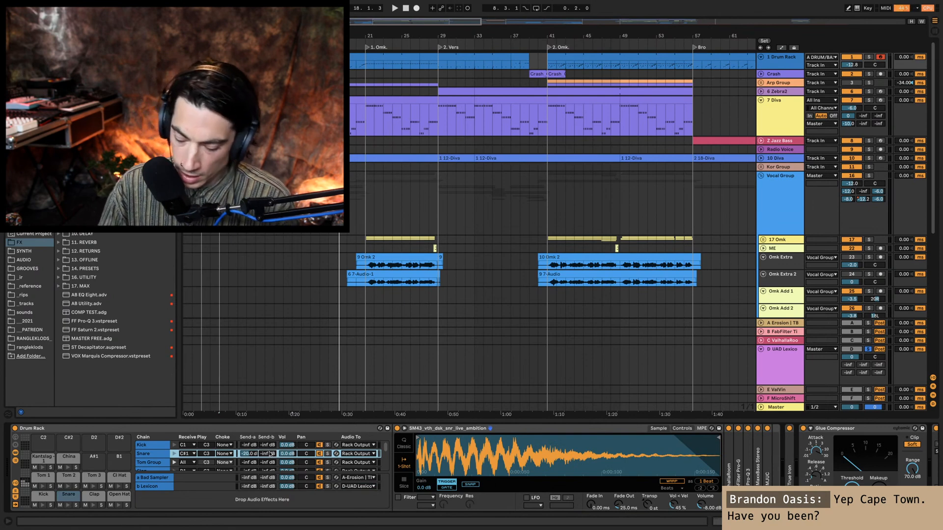
type("-12")
key("Return")
key("space")
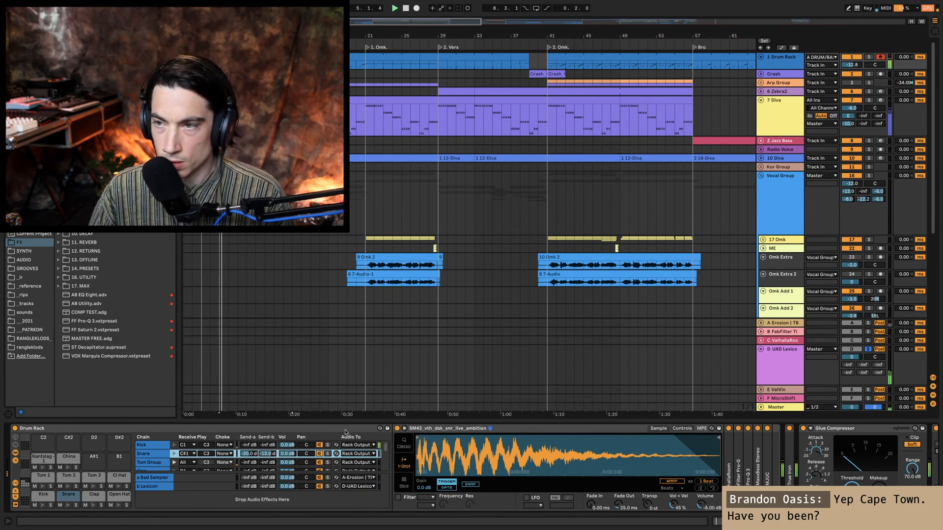
Step: Copy the SC SLOW MIX rack from the Master track to the end of return D's device chain
left_click(780, 369)
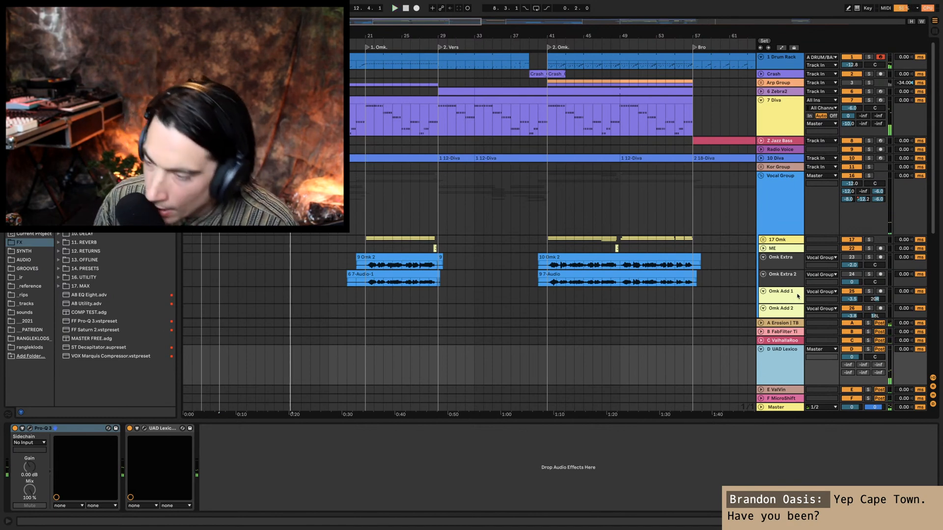
left_click(798, 296)
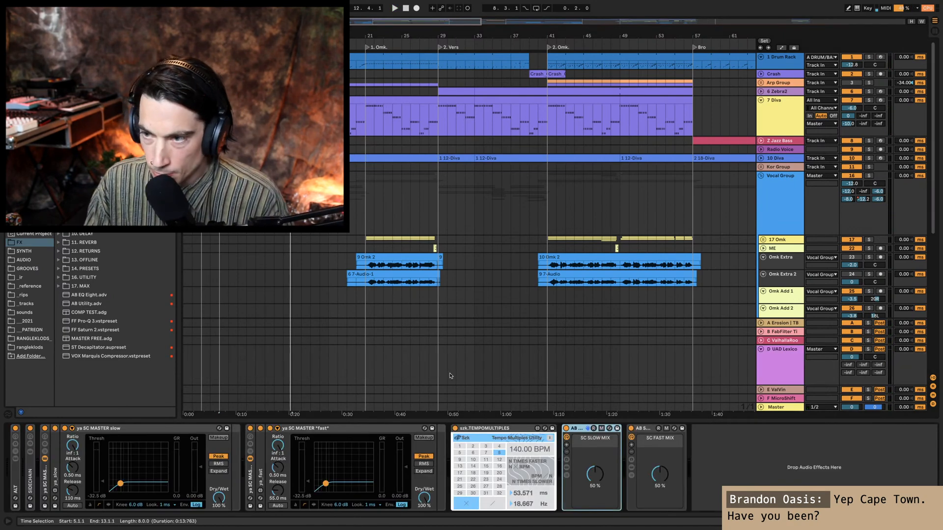
left_click(786, 366)
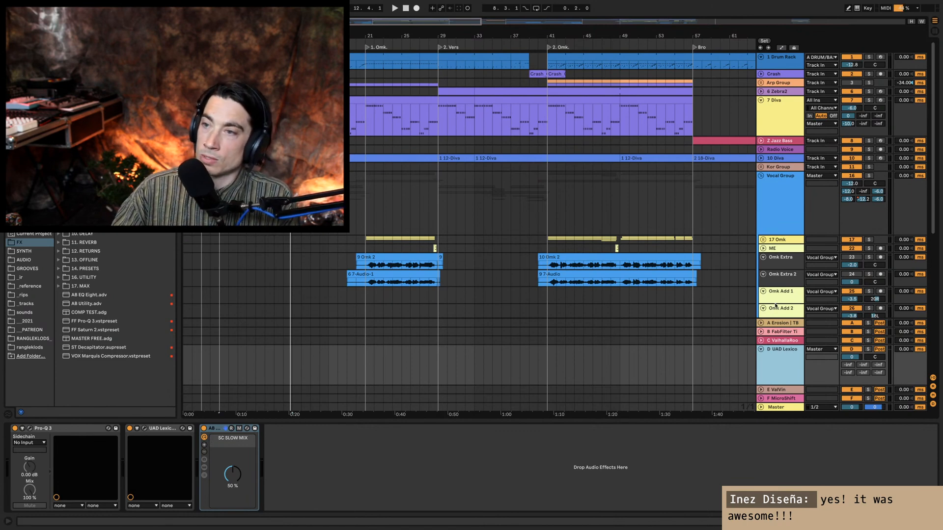
Step: Rename the Omk Extra track as Omk Extra 1 and fold the Vocal Group during playback
left_click(794, 258)
key("Escape")
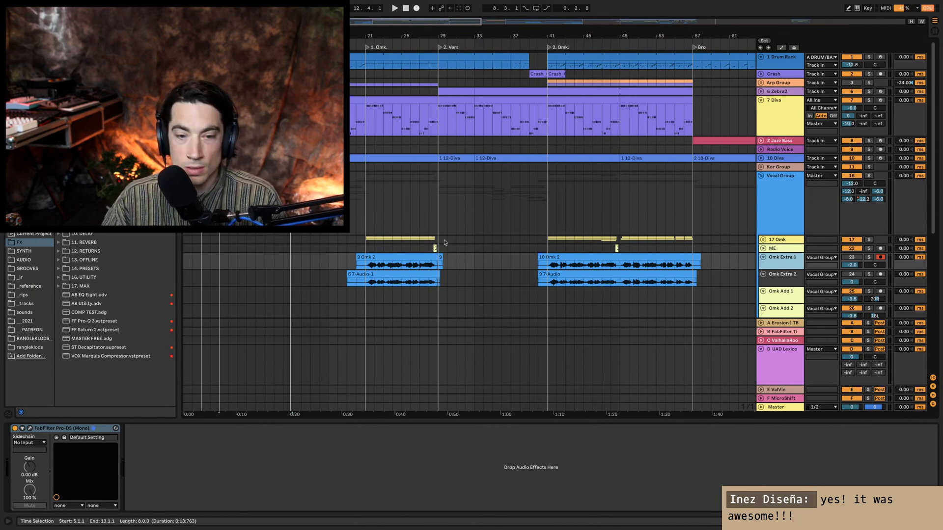
key("space")
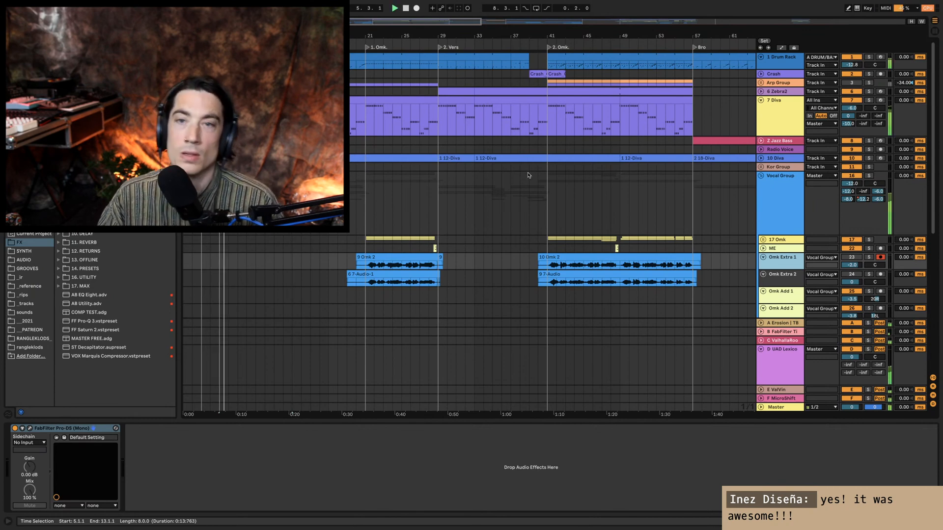
left_click(766, 120)
left_click(786, 229)
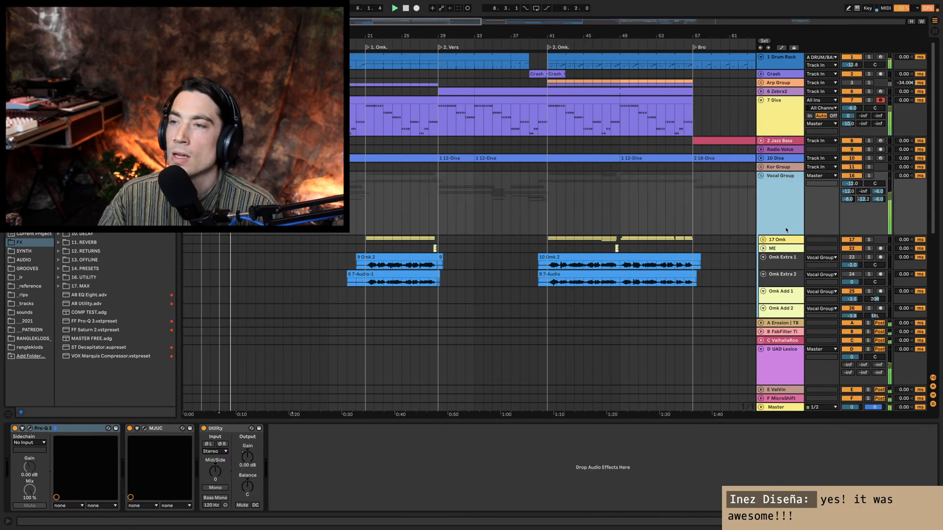
key("u")
Step: Switch the solo from return D to return B and fold return D during playback
left_click(784, 377)
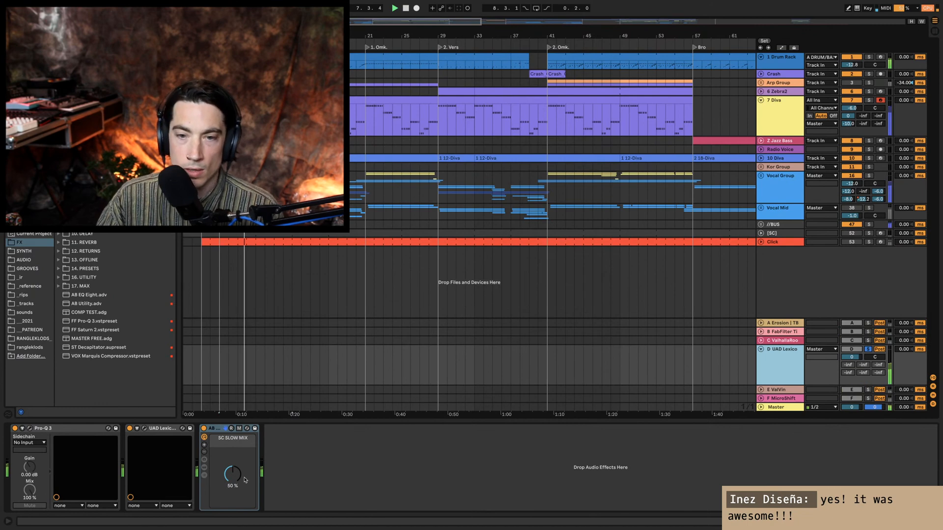
left_click(220, 429)
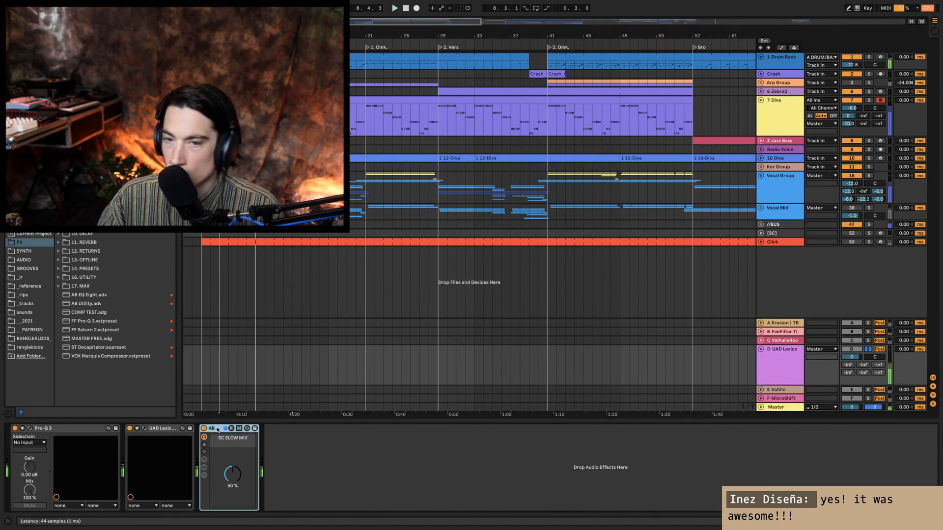
left_click(778, 343)
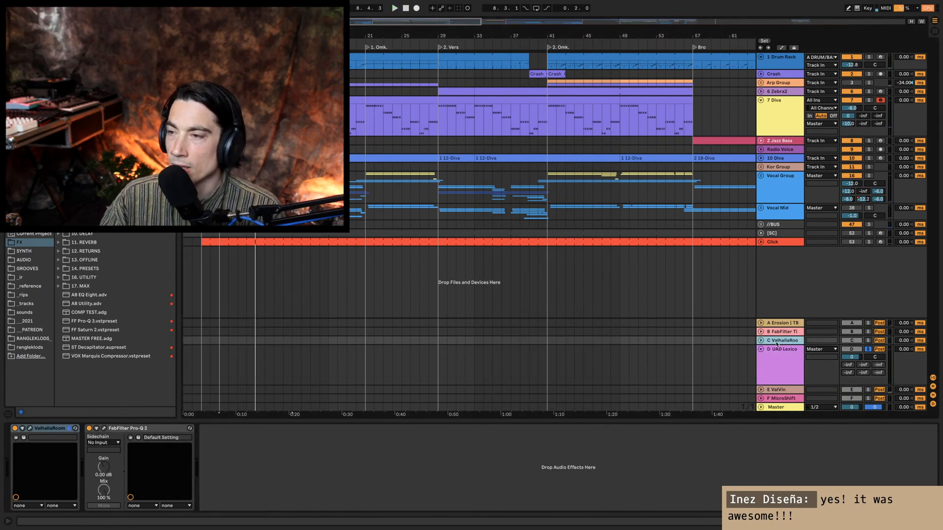
left_click(783, 358)
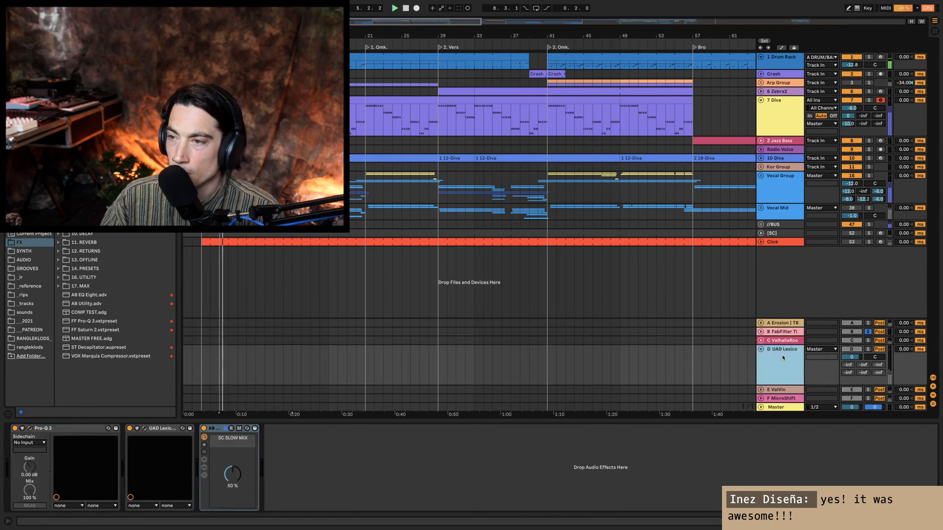
key("u")
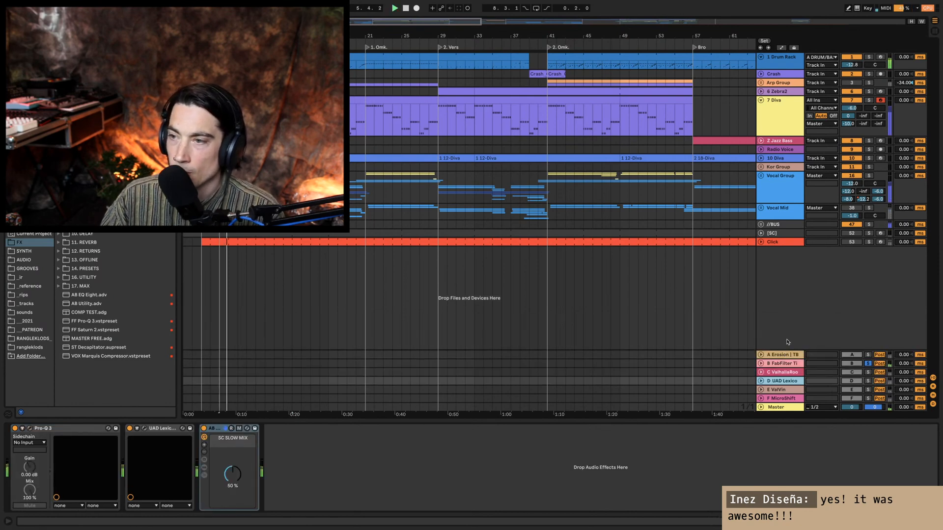
Step: Copy the SC SLOW MIX rack from return D to the end of return B's device chain
left_click(239, 429)
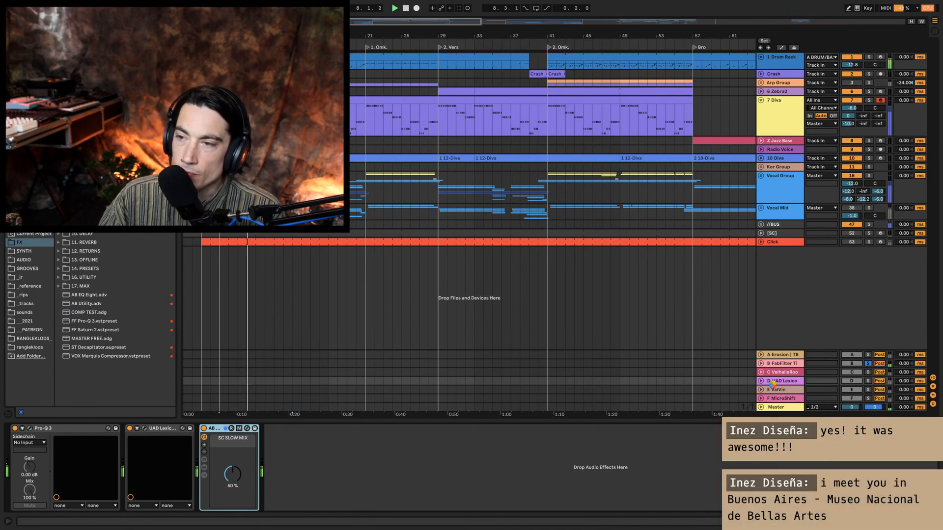
left_click(778, 363)
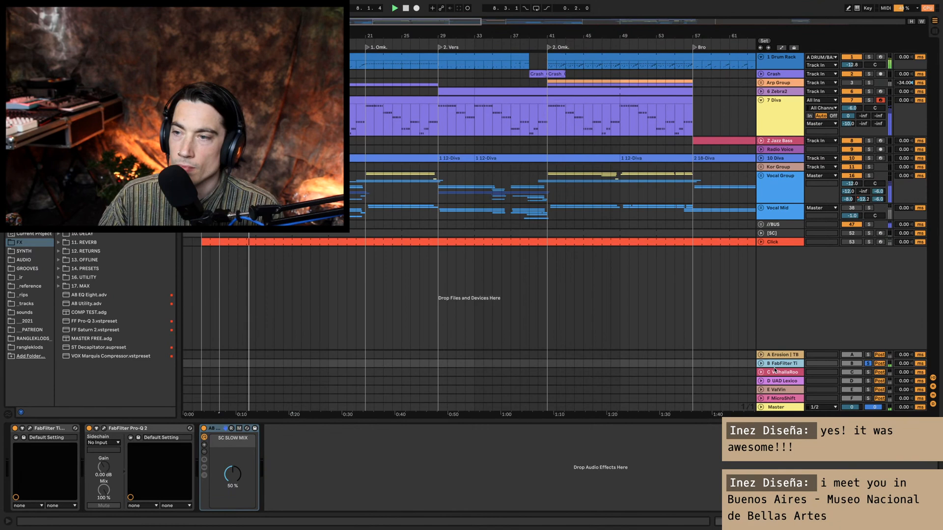
Step: Turn off FabFilter Pro-Q 2 and FabFilter Timeless 2 on return B and hide the plug-in windows
left_click(104, 428)
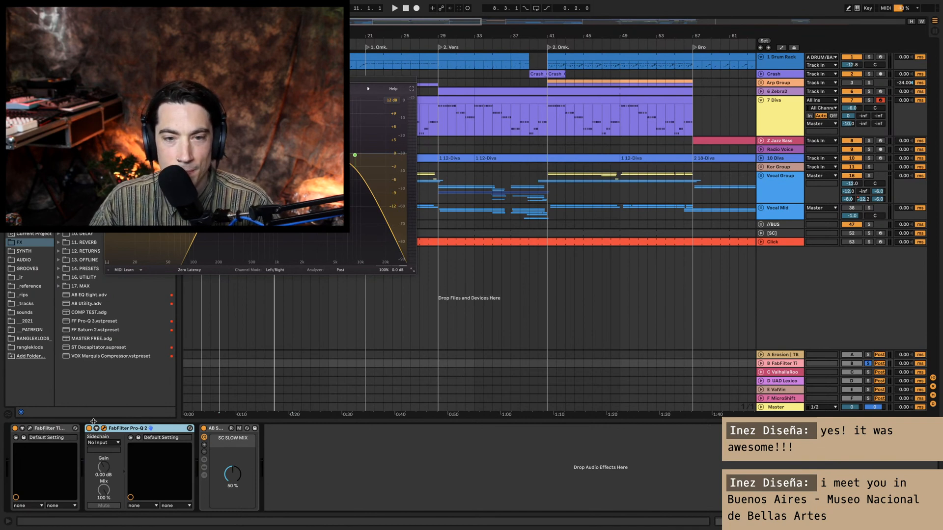
left_click(55, 431)
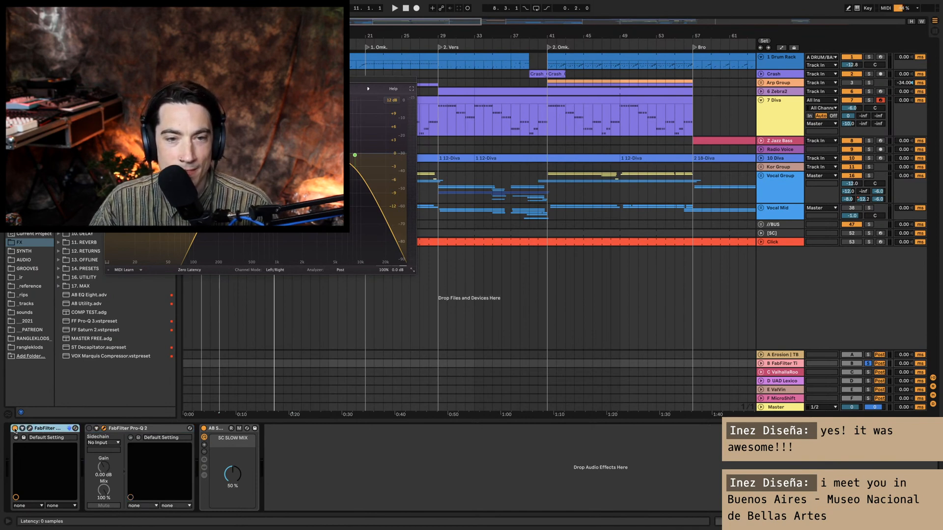
left_click(16, 431)
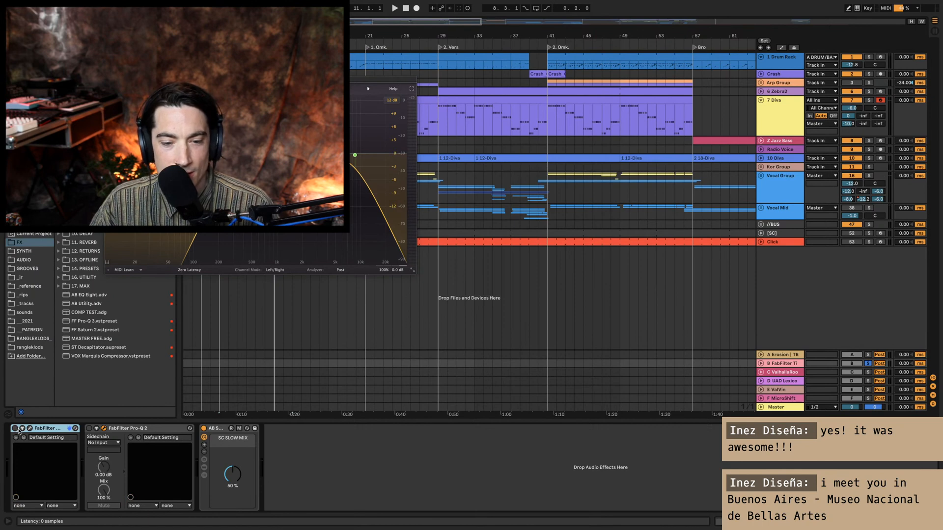
key("super+alt+p")
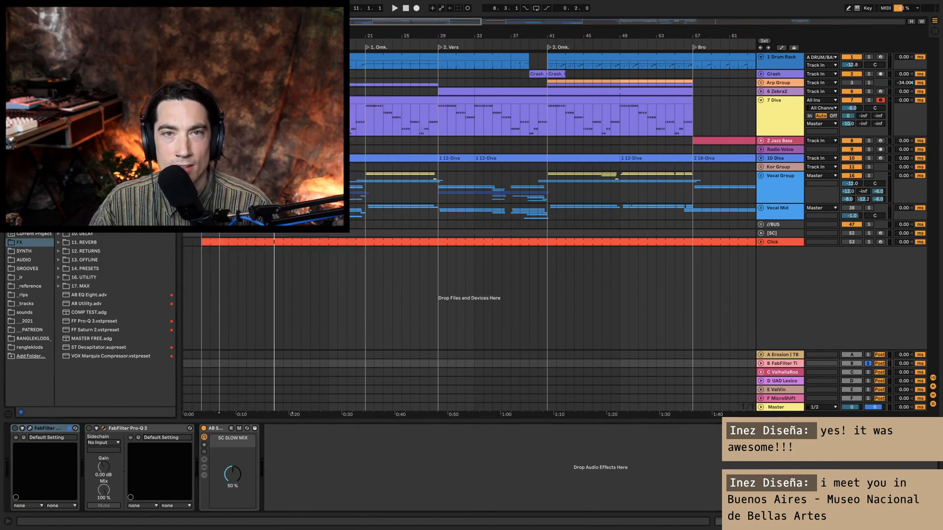
Step: Insert ValhallaDelay from the FX folder between FabFilter Timeless 2 and Pro-Q 2 on return B
scroll(115, 295, "down", 5)
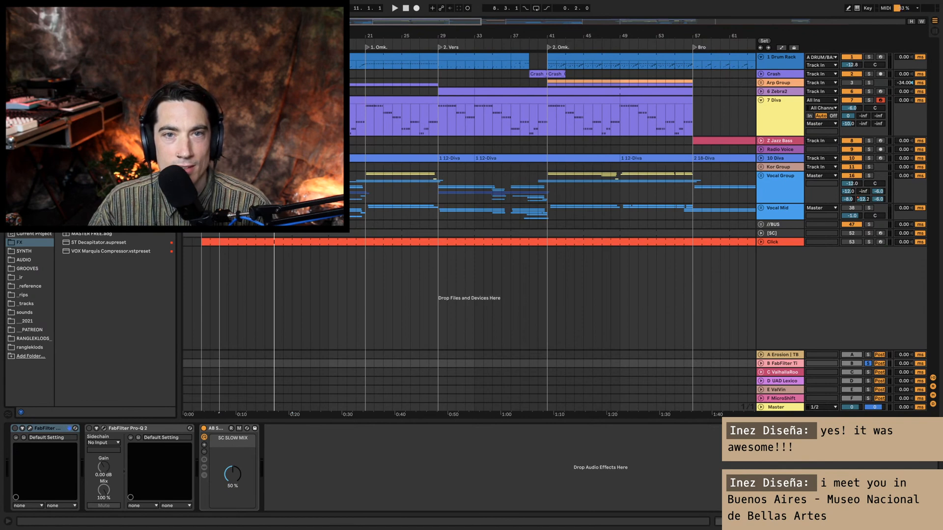
scroll(115, 295, "up", 2)
scroll(115, 314, "up", 8)
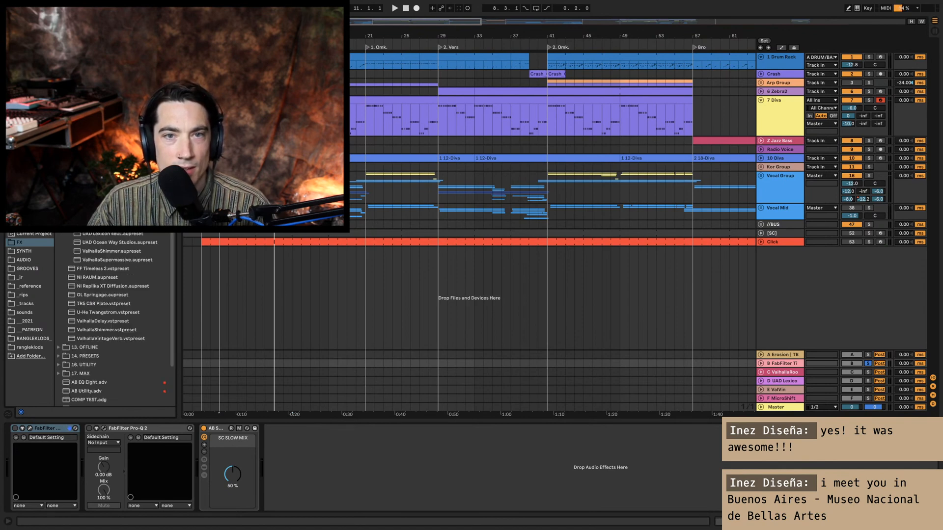
scroll(89, 238, "down", 5)
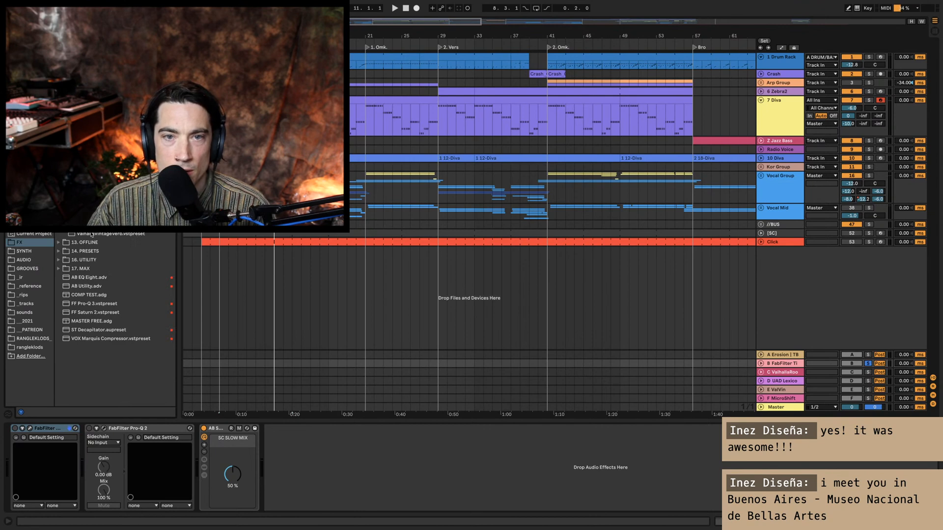
mouse_move(157, 235)
left_mouse_down()
mouse_move(58, 455)
mouse_move(76, 457)
left_mouse_up()
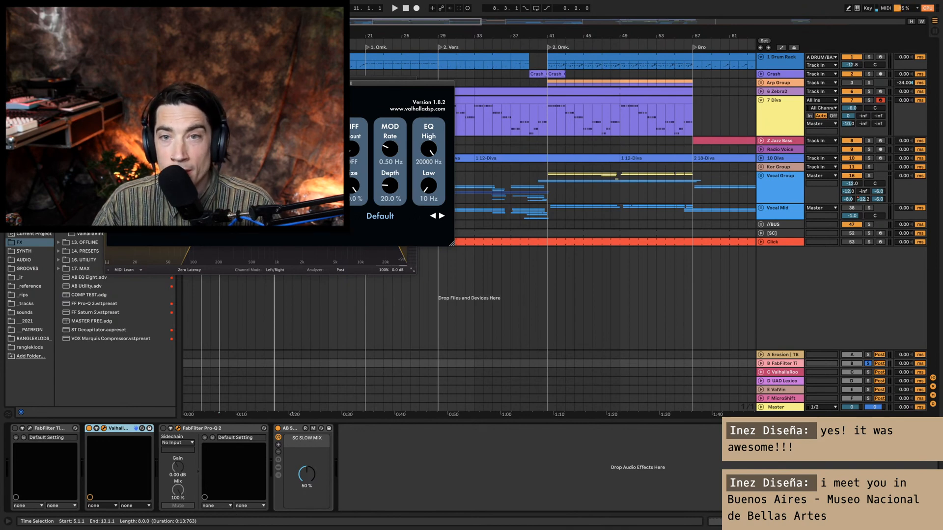
Step: Examine FabFilter Timeless 2's delay settings against ValhallaDelay's and glance at the session mixer
left_click(30, 428)
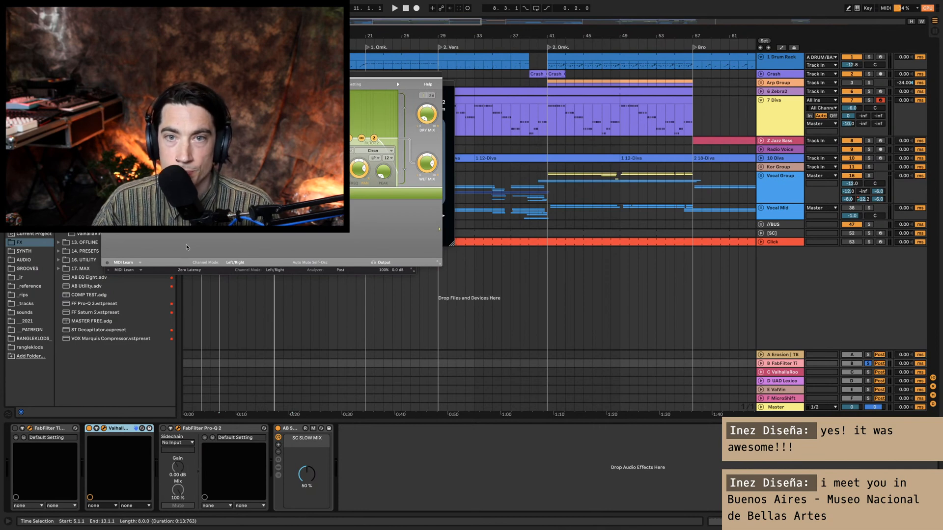
key("Tab")
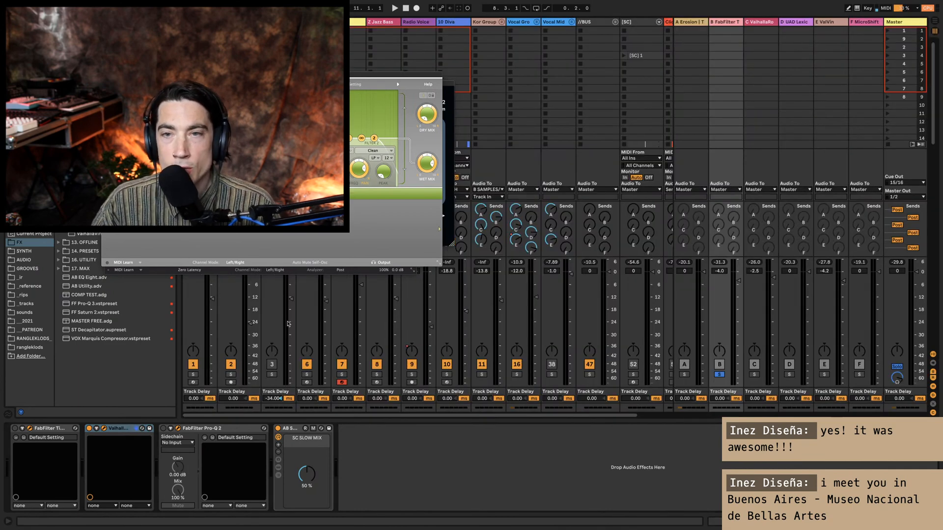
key("Tab")
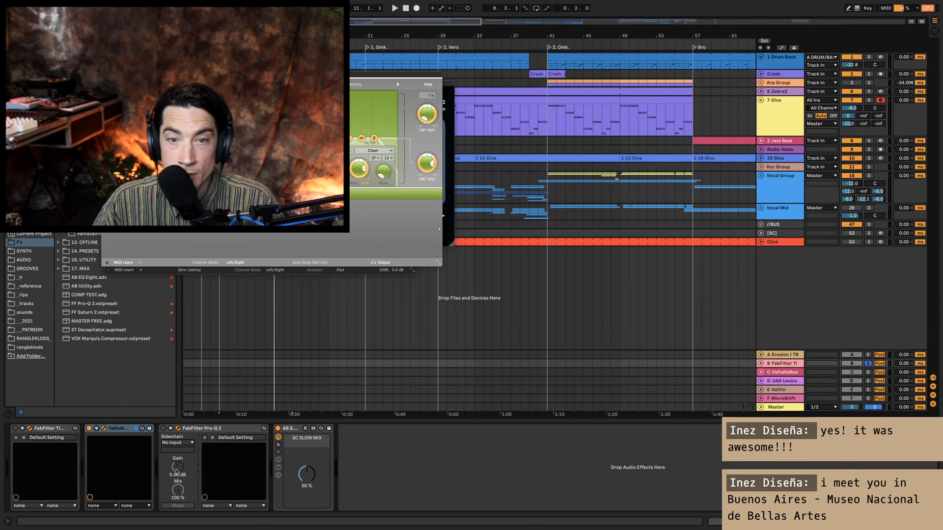
left_click(104, 428)
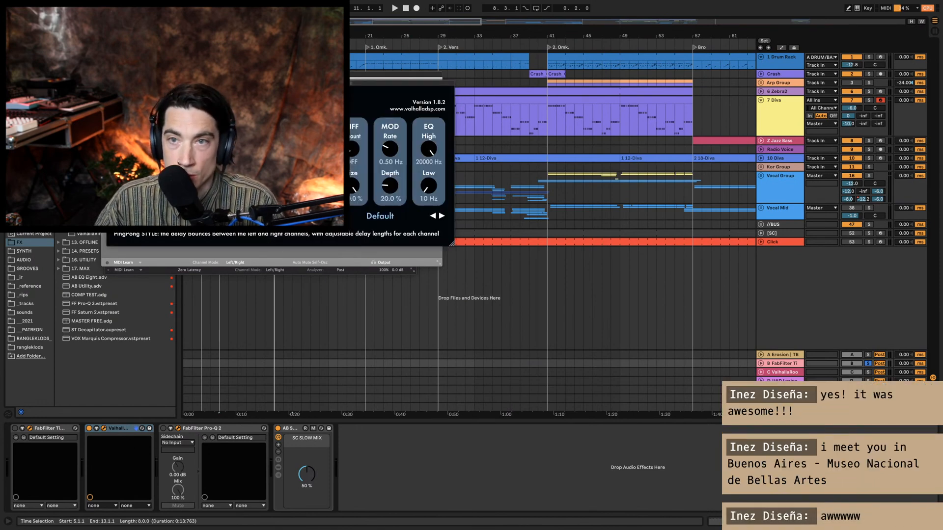